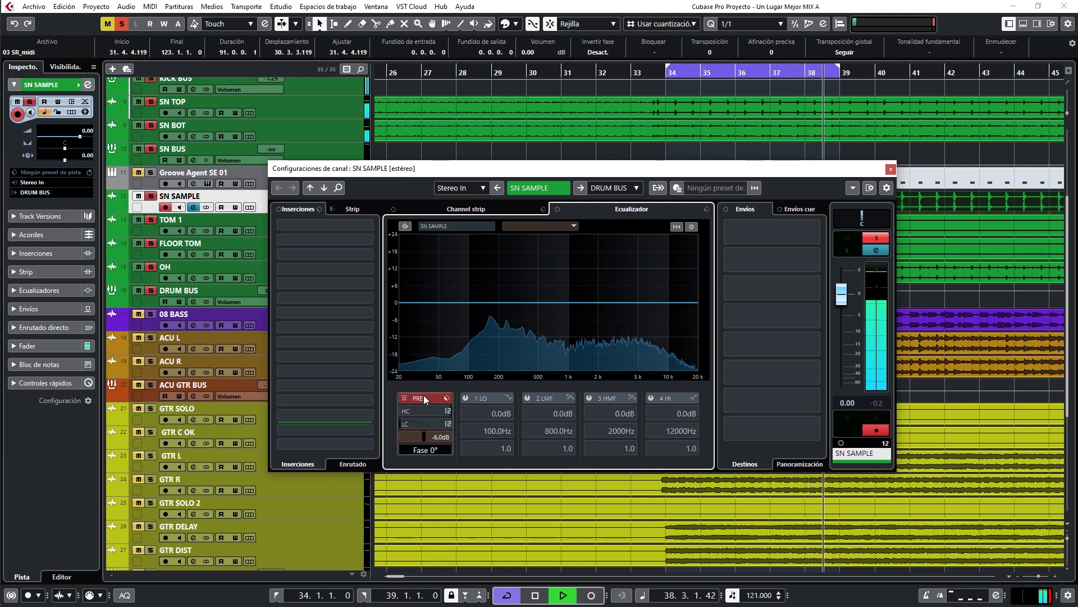
Step: Apply a low-cut filter to the SN SAMPLE channel's pre section and set its slope to 24
drag(427, 426, 426, 320)
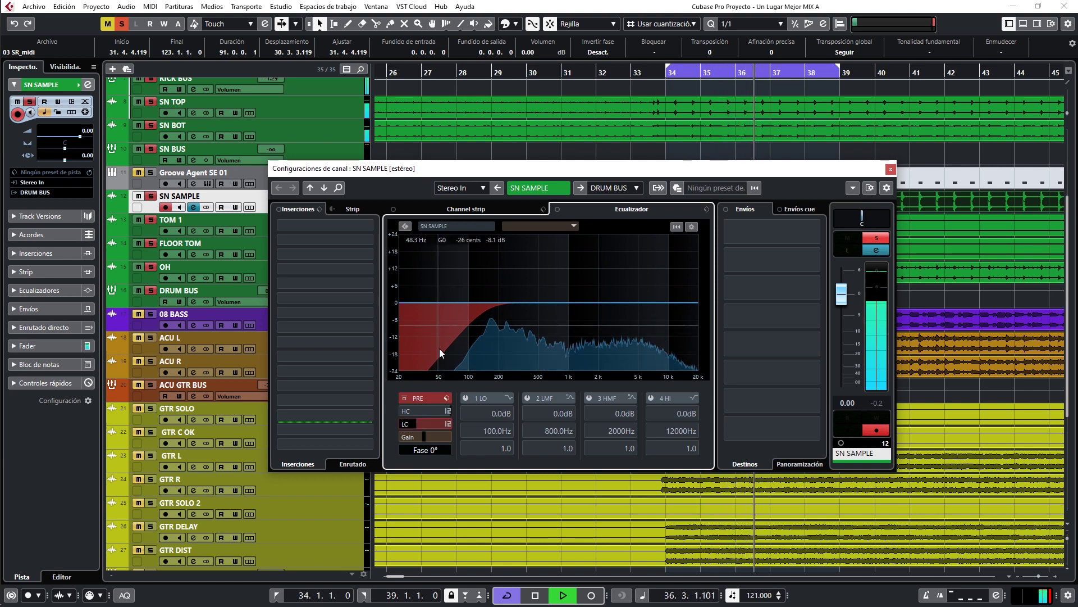
click(448, 424)
click(473, 454)
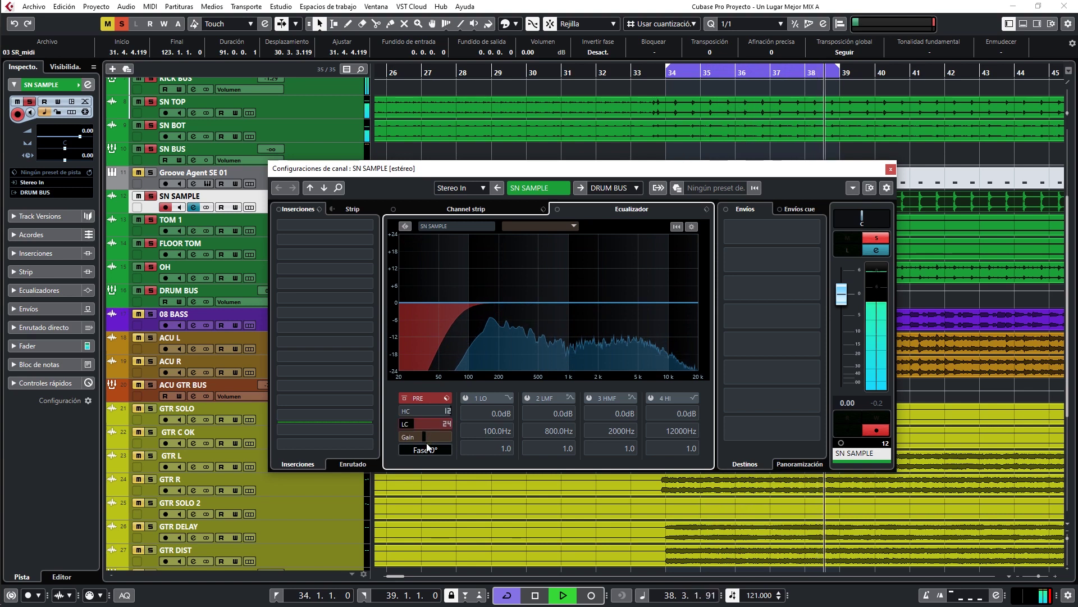
Step: Boost SN SAMPLE's EQ band 2 to 7.7 dB at 122.8 Hz and cut band 3 to -12.7 dB at 231.6 Hz with Q 5.9
drag(533, 303, 506, 287)
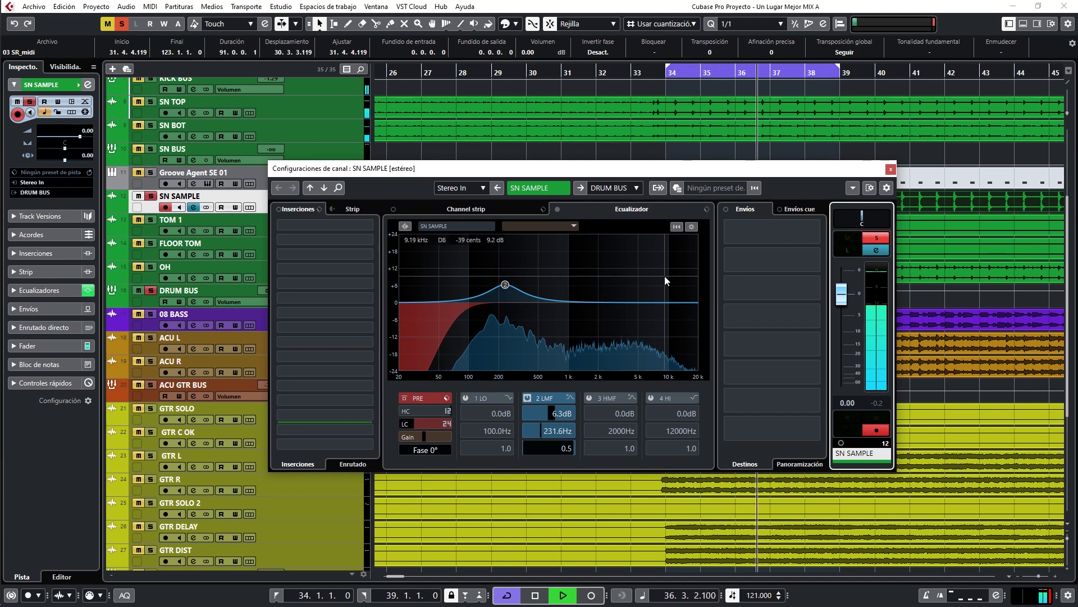
drag(571, 301, 505, 255)
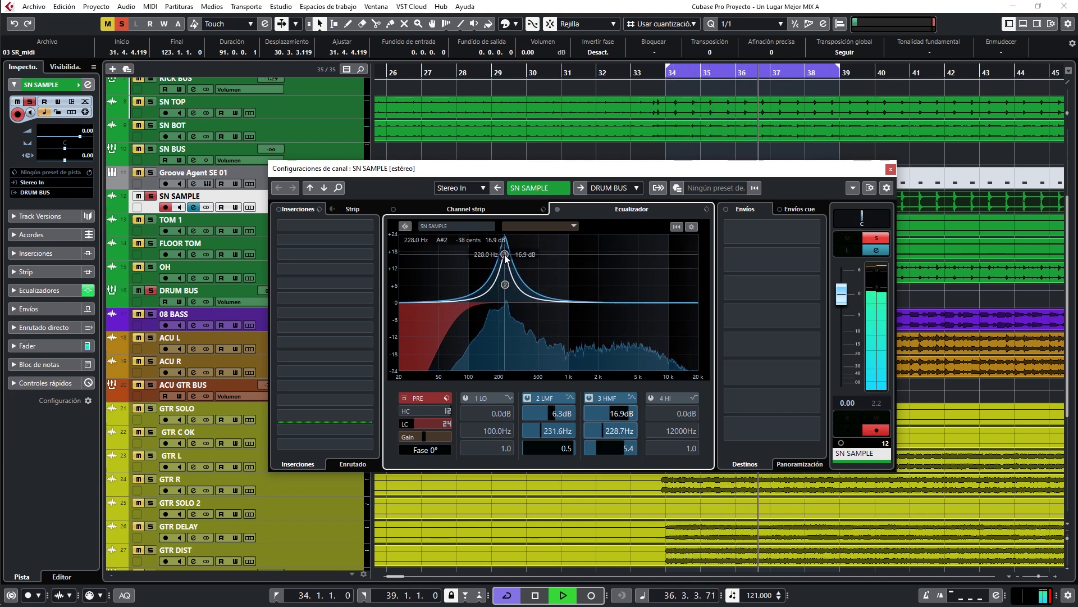
drag(611, 420, 564, 529)
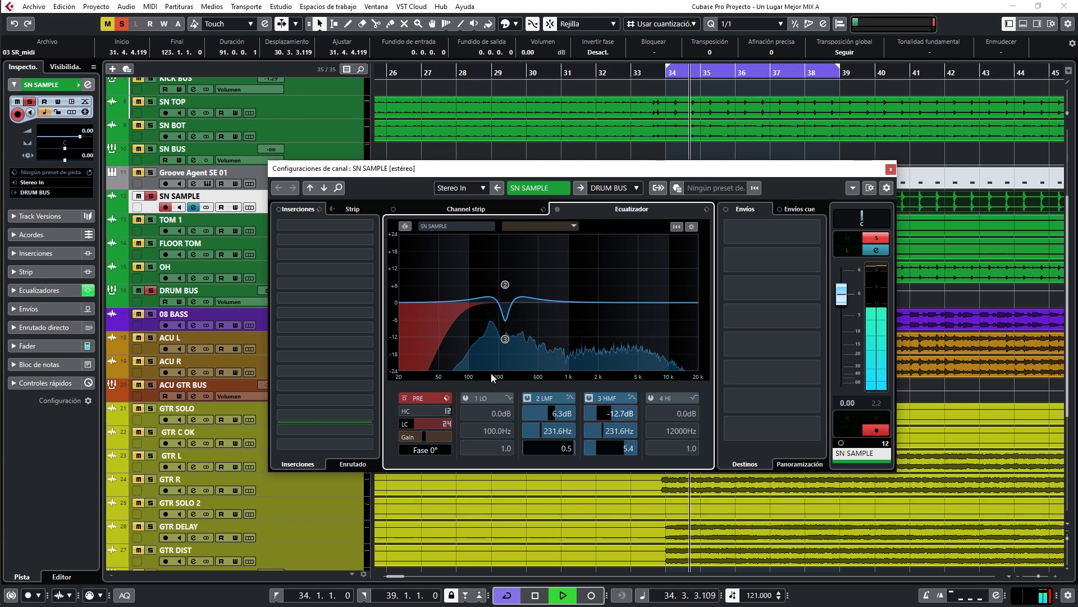
drag(505, 284, 480, 285)
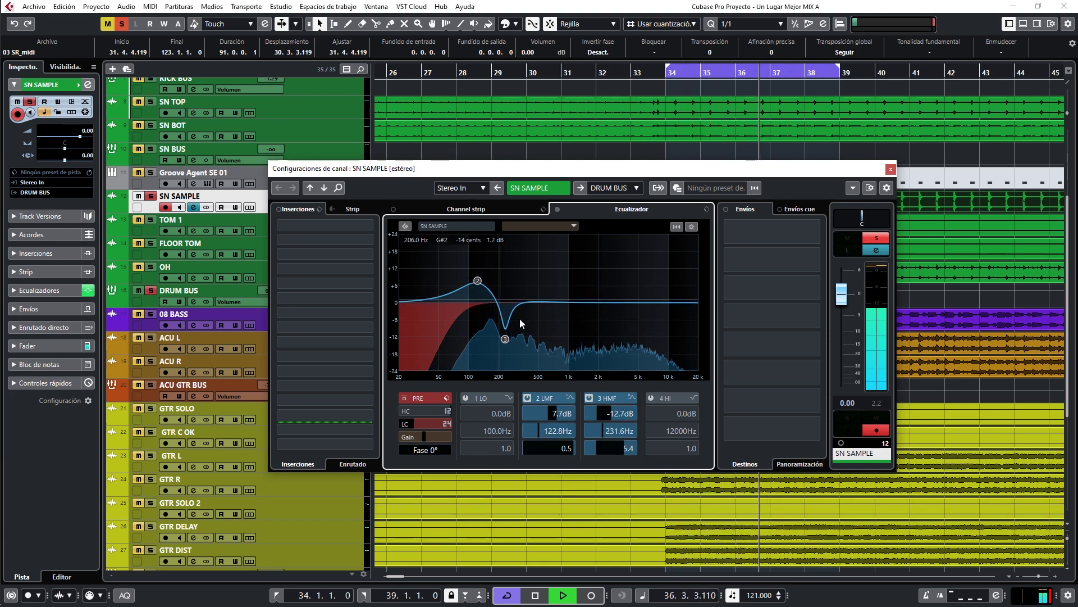
scroll(505, 339, up, 2)
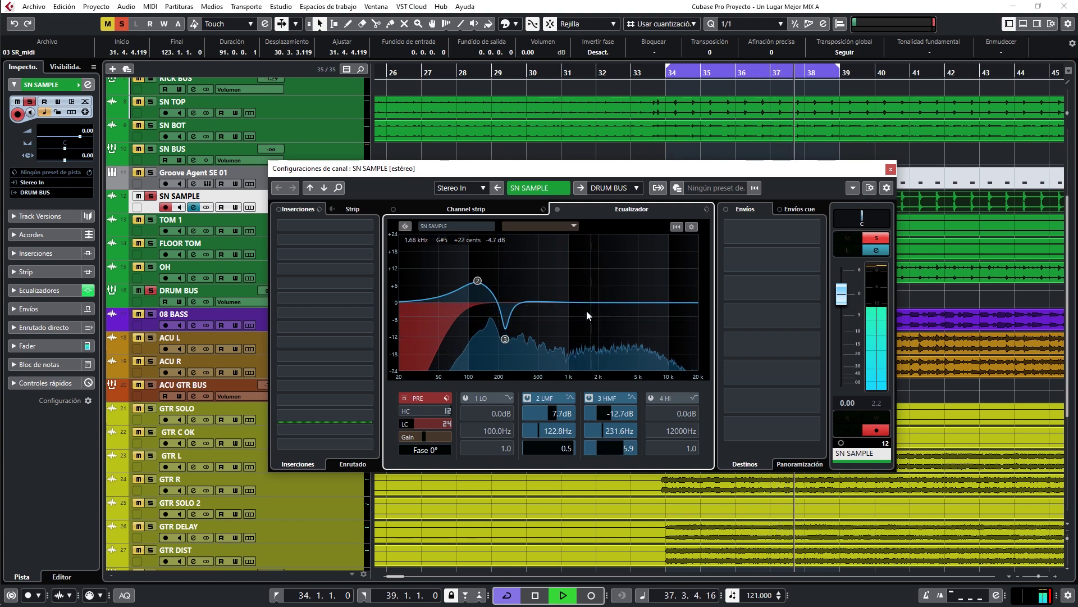
Step: Raise EQ band 4 to 7.7 dB at 12382 Hz, then cut band 1 as a bell to -7.6 dB at 384 Hz with Q 2.8
drag(574, 301, 677, 281)
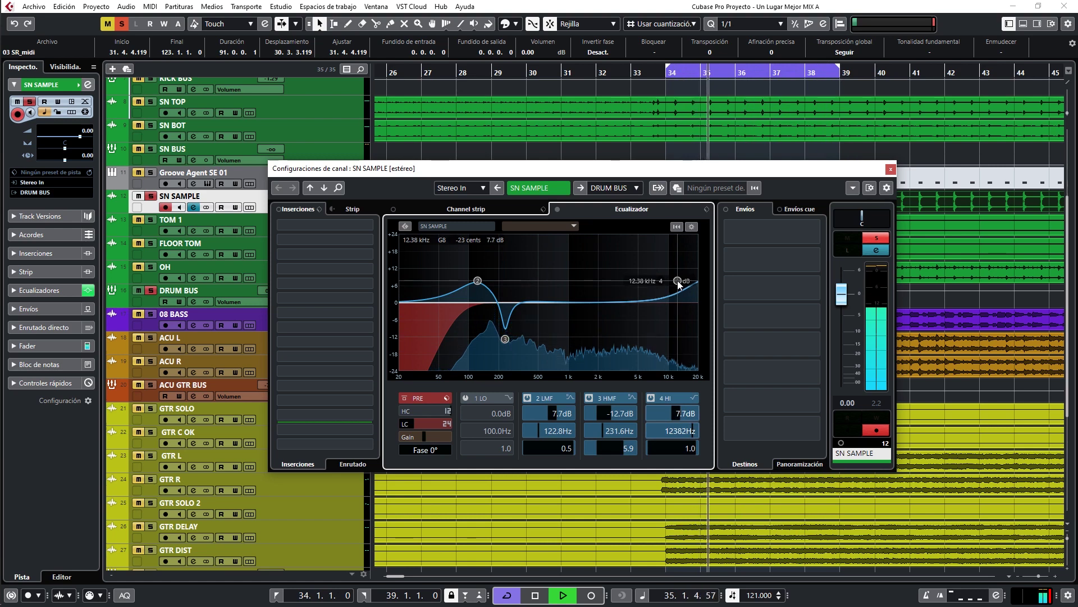
click(466, 398)
click(510, 399)
click(537, 450)
drag(469, 303, 529, 260)
mouse_move(488, 418)
mouse_down()
mouse_move(443, 507)
mouse_move(445, 534)
mouse_move(484, 433)
mouse_up()
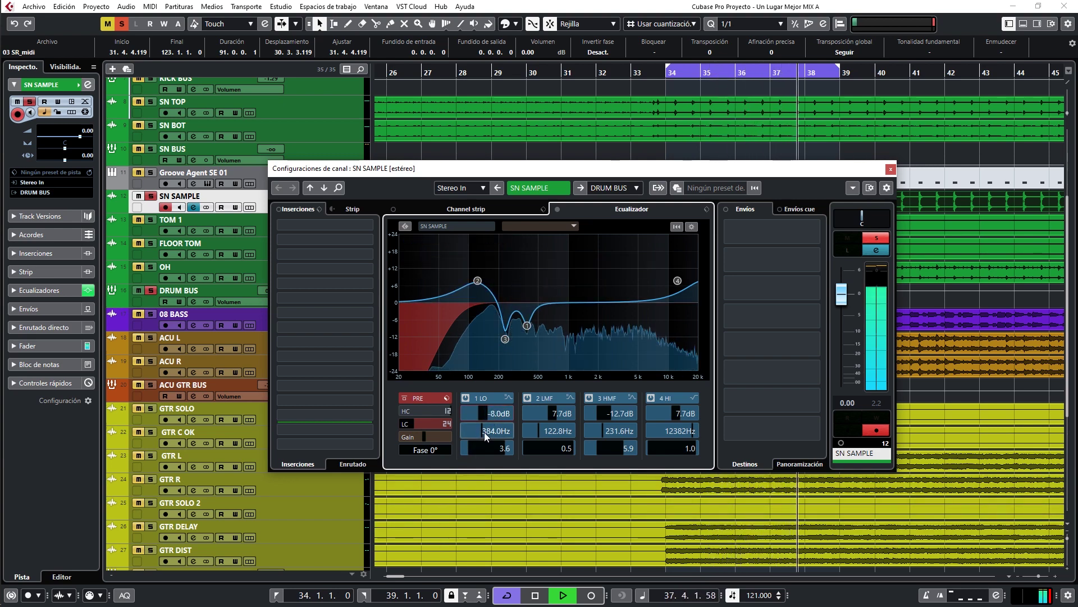
scroll(488, 446, up, 4)
scroll(488, 446, down, 8)
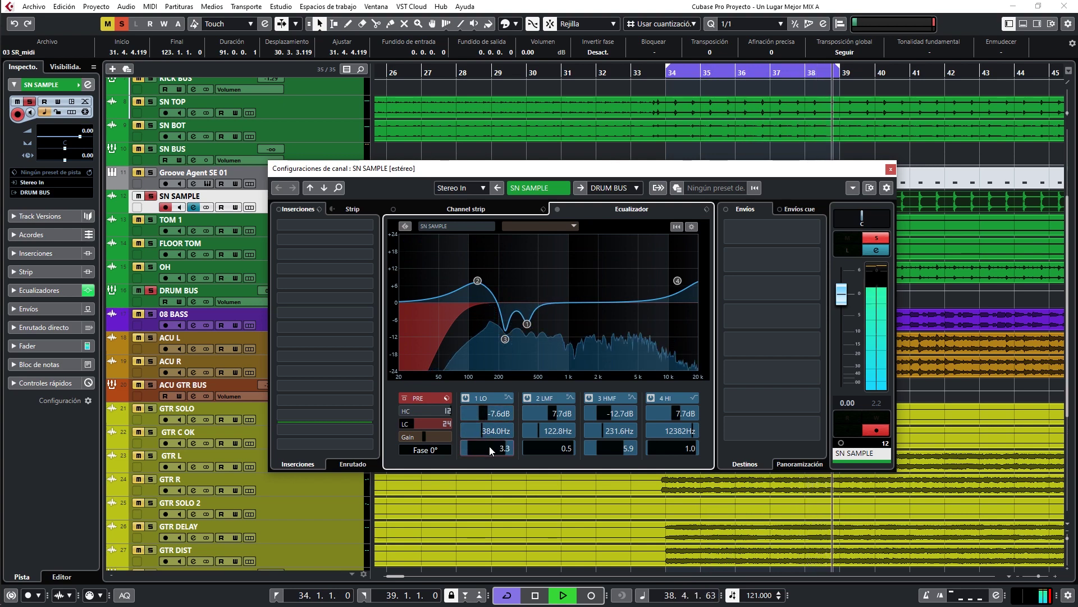
scroll(489, 446, up, 5)
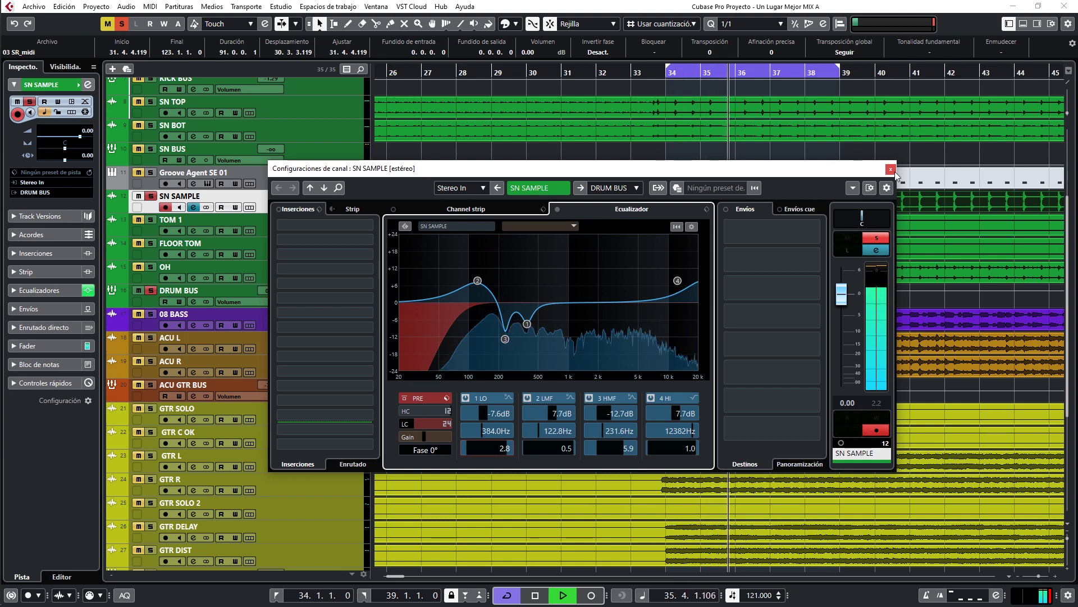
key(Escape)
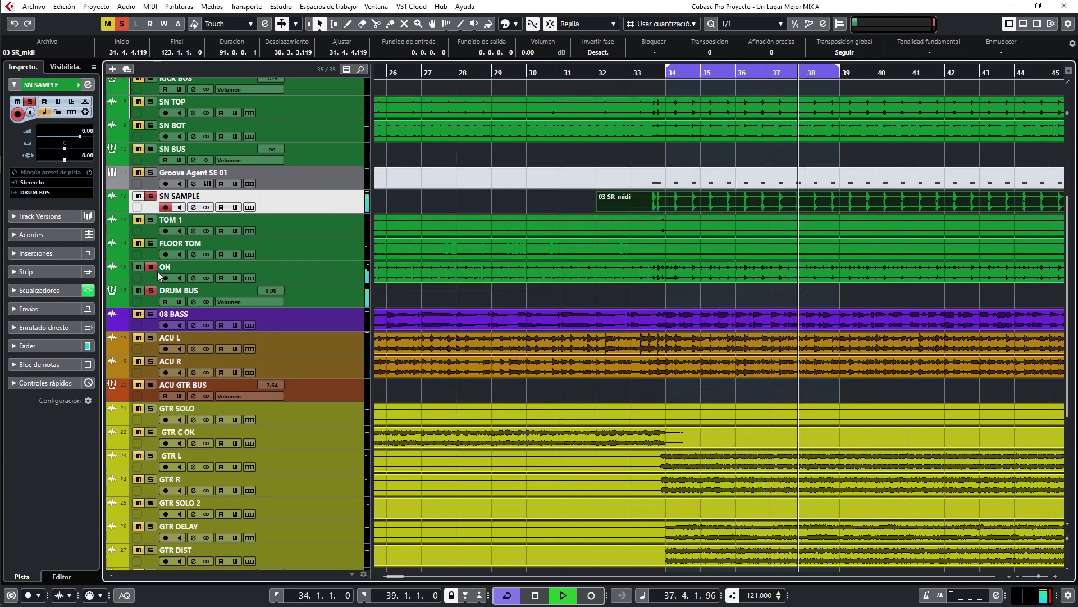
Step: Refine the SN SAMPLE EQ: band 3 to -7.8 dB, band 1 to -5.6 dB, band 2 to 7.5 dB at 151 Hz
click(192, 207)
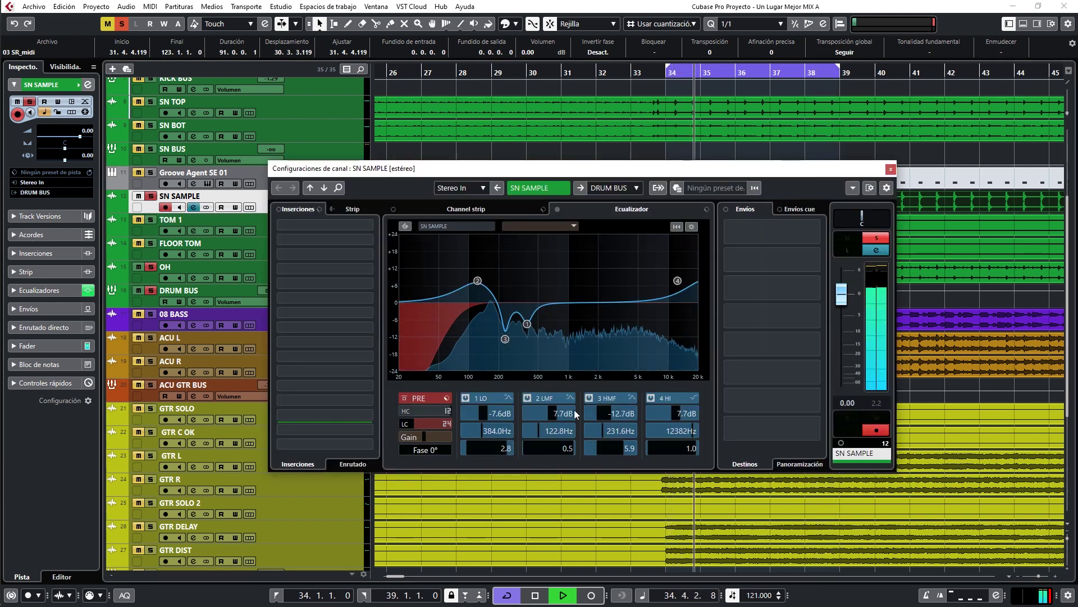
drag(622, 413, 617, 380)
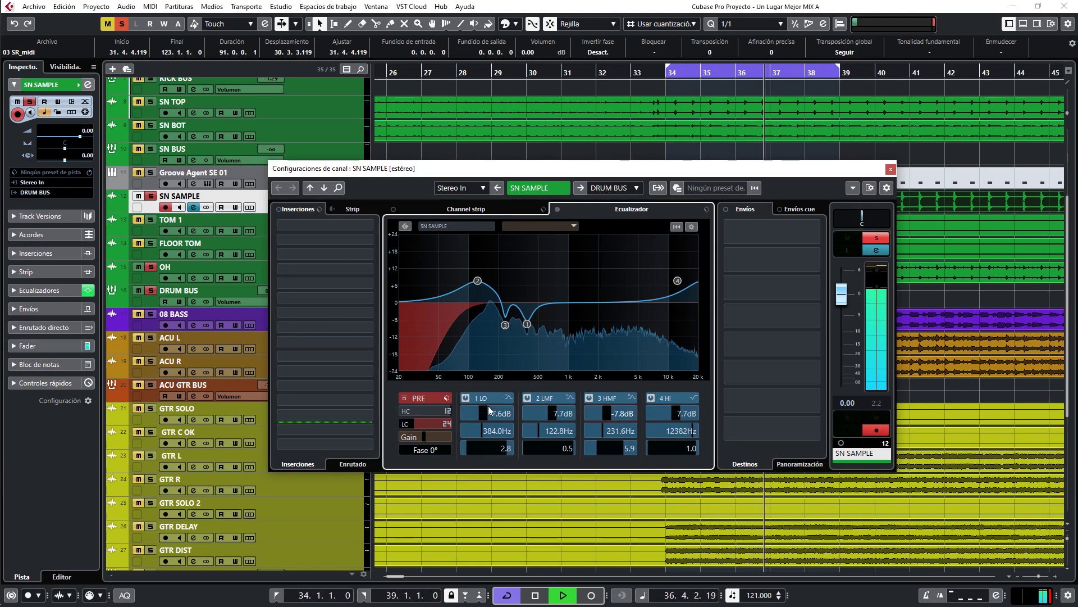
drag(484, 410, 493, 388)
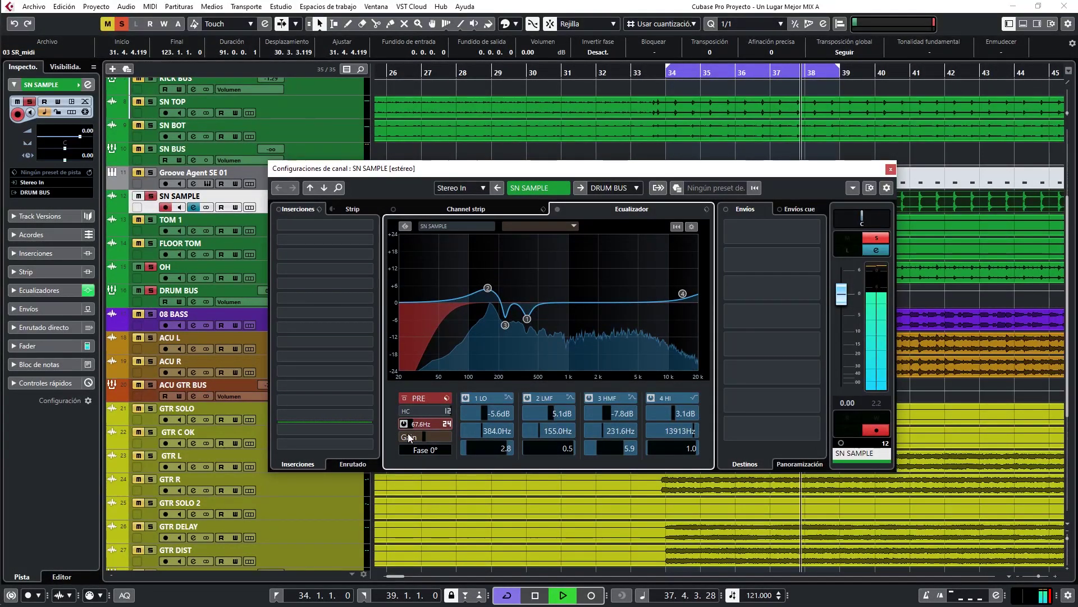
drag(488, 288, 491, 282)
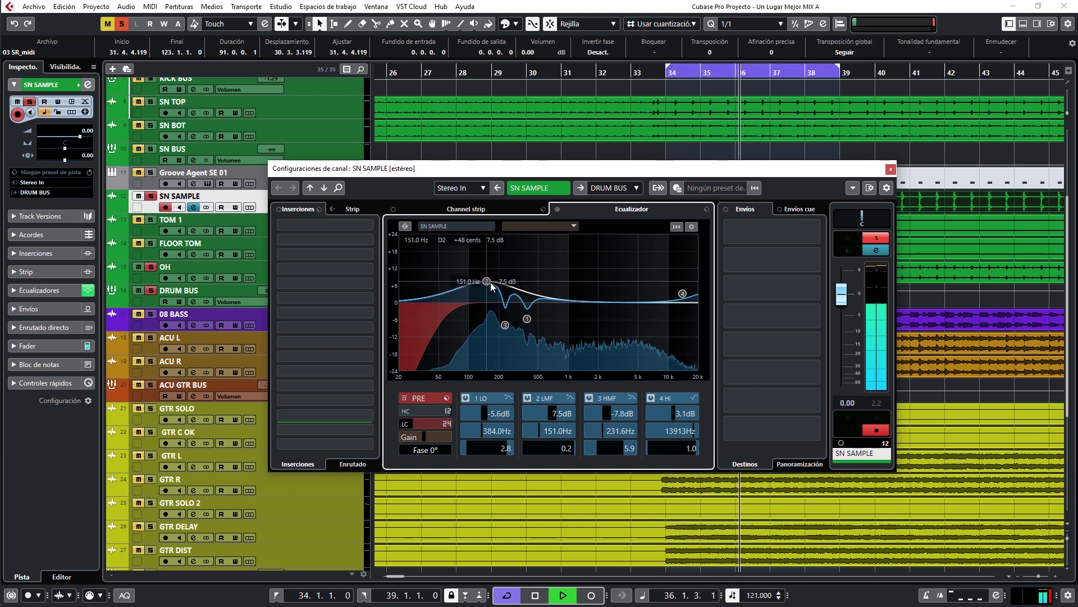
click(890, 168)
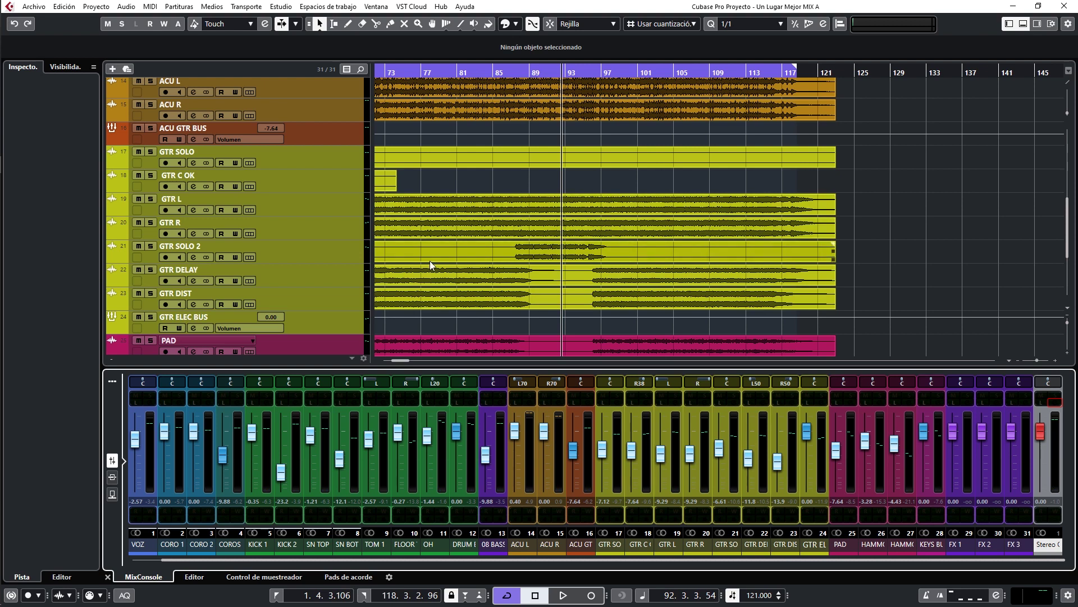
Step: Solo the VOZ track, play it from the start of the vocal, and open its channel settings
scroll(480, 251, left, 10)
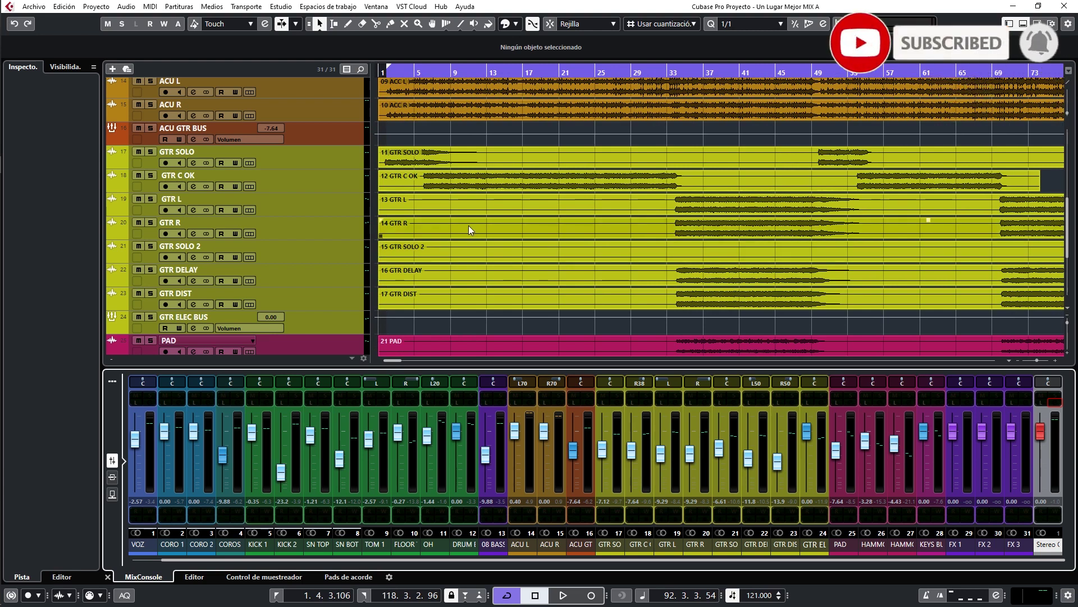
scroll(468, 225, down, 5)
scroll(468, 224, up, 5)
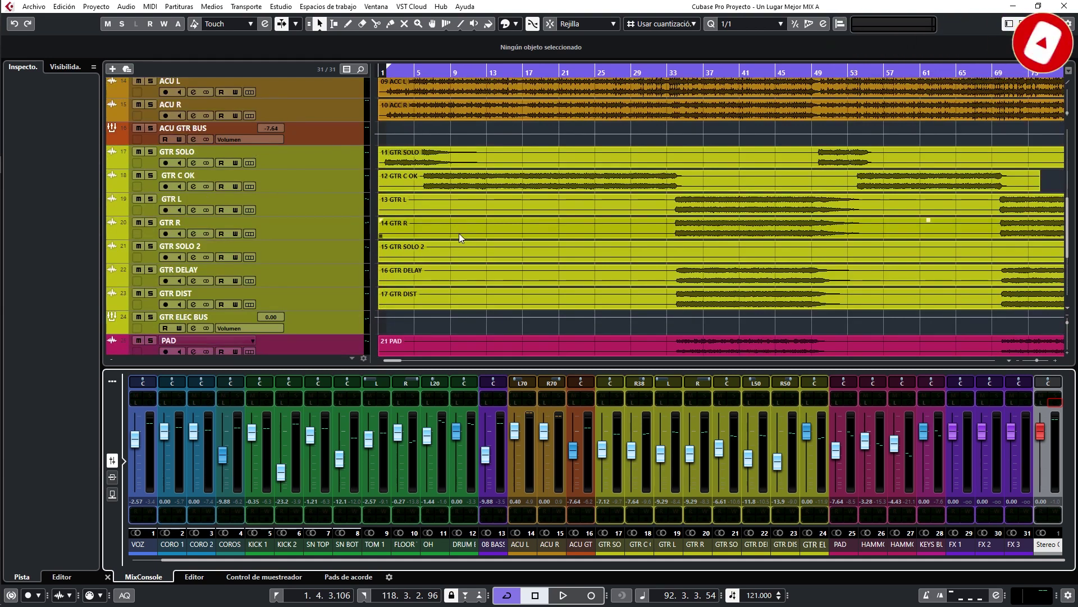
scroll(460, 233, up, 5)
scroll(451, 235, up, 3)
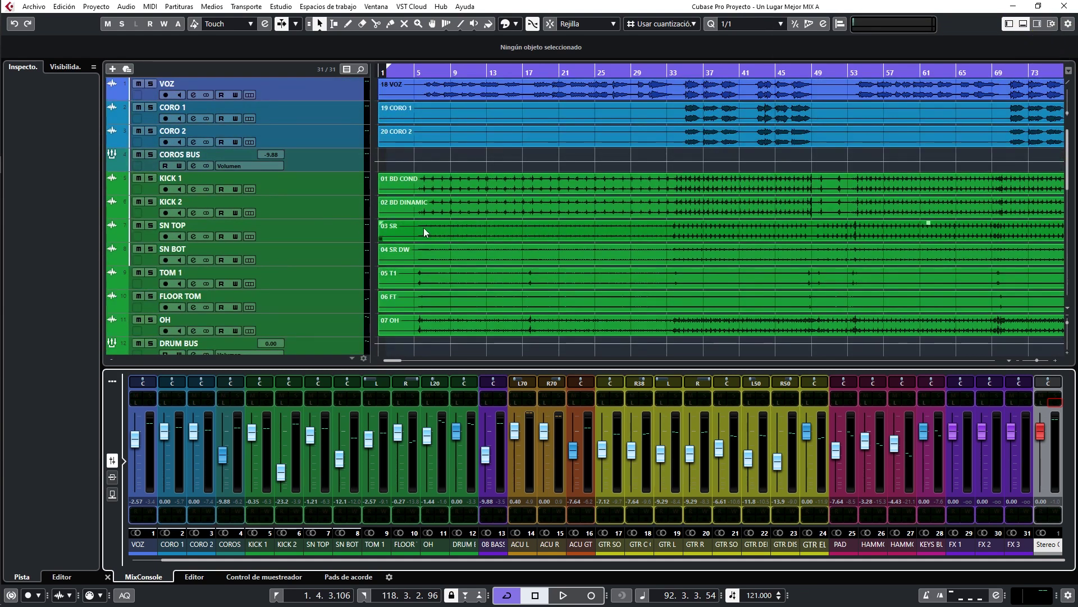
key(s)
click(427, 77)
key(space)
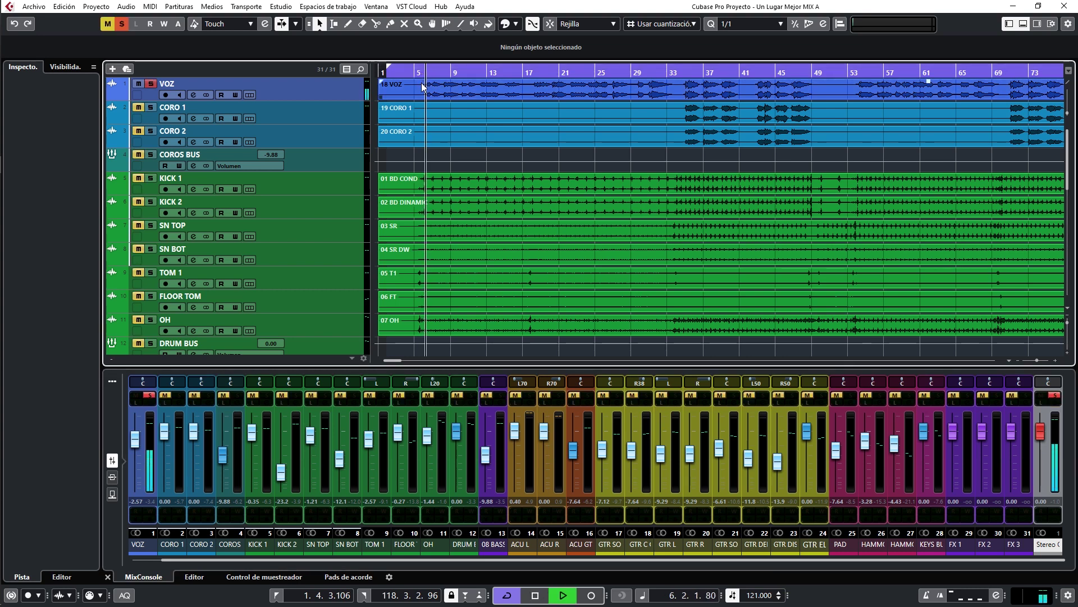
click(150, 403)
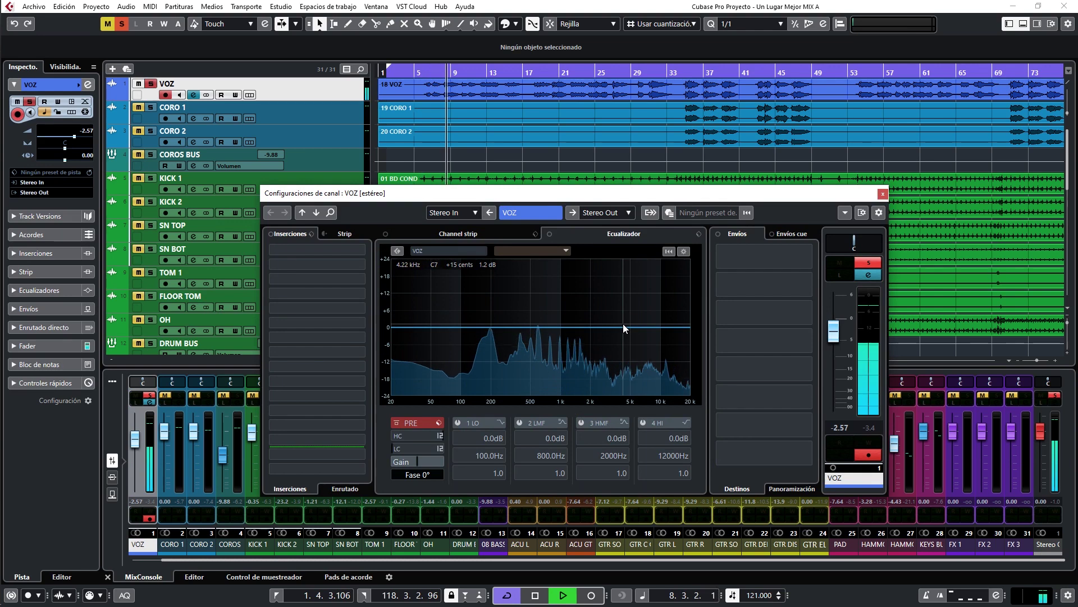
Step: Review the VOZ channel strip and equalizer, placing the strip ahead of the inserts and resuming playback
key(space)
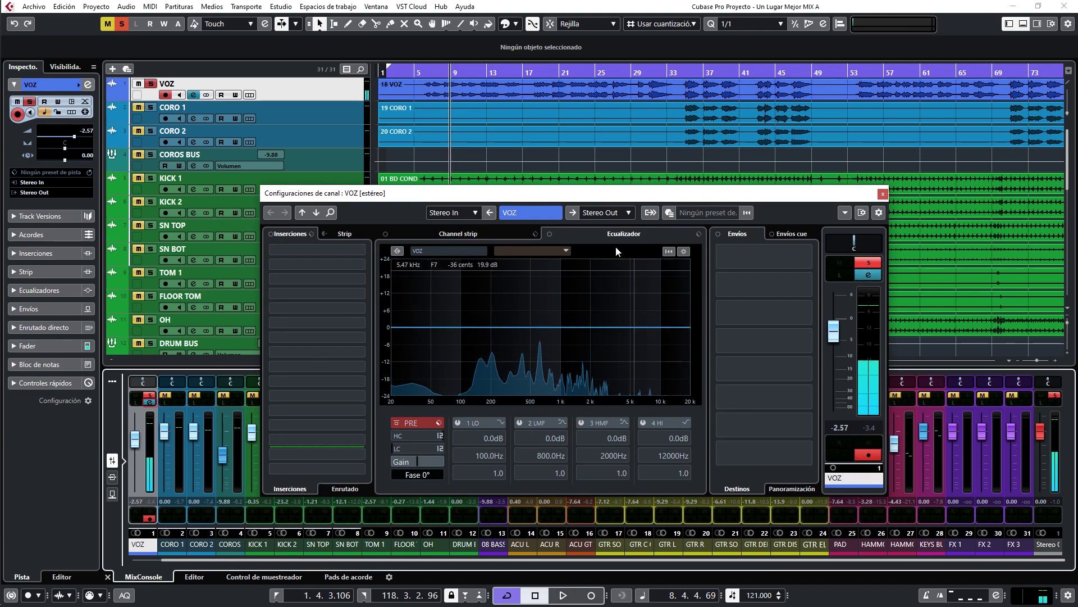
click(454, 234)
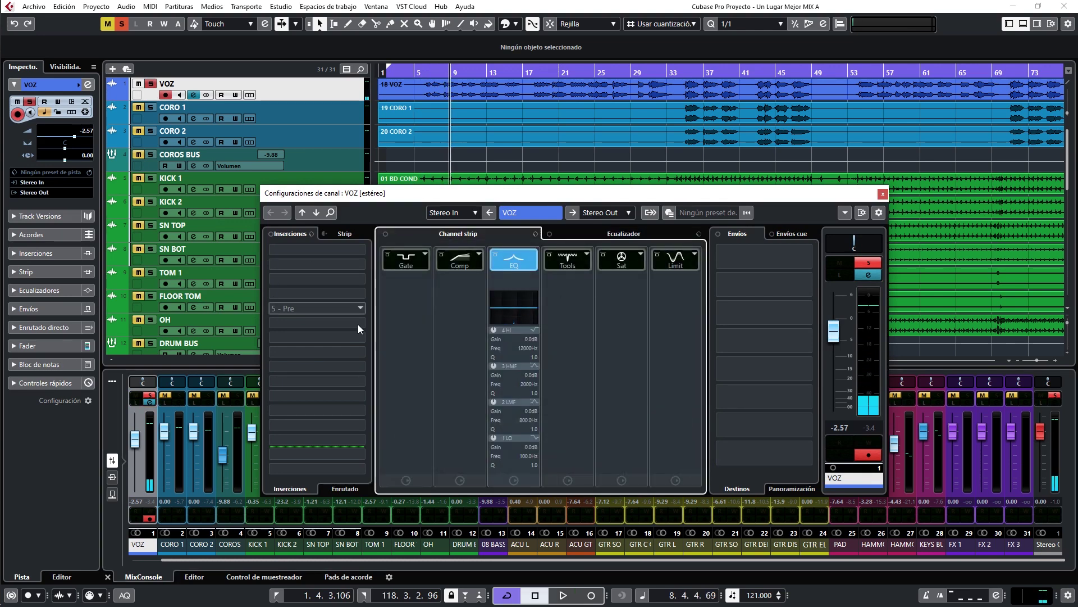
click(585, 234)
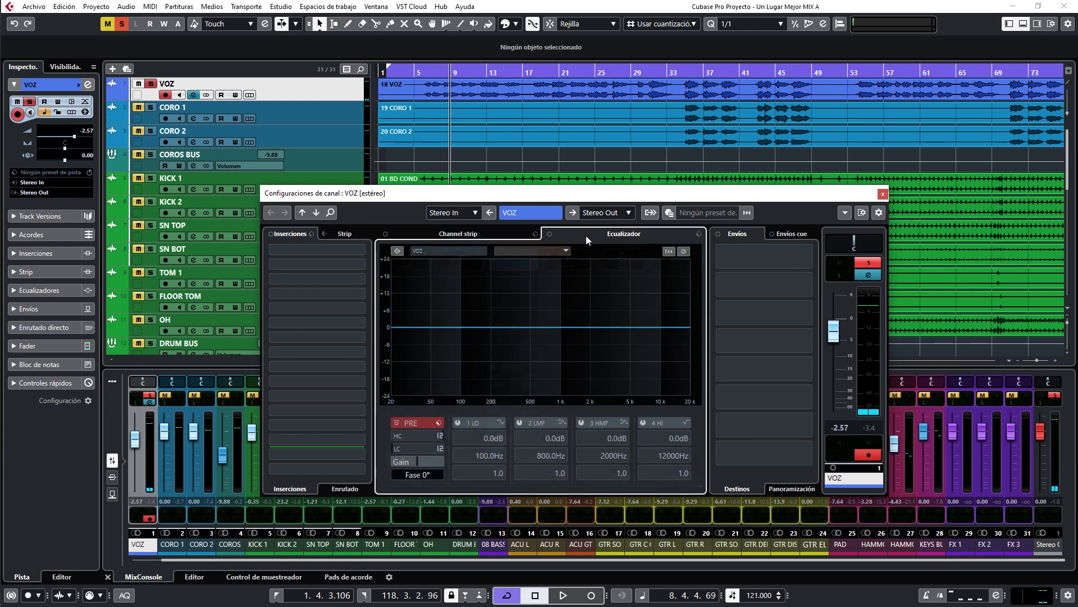
click(471, 235)
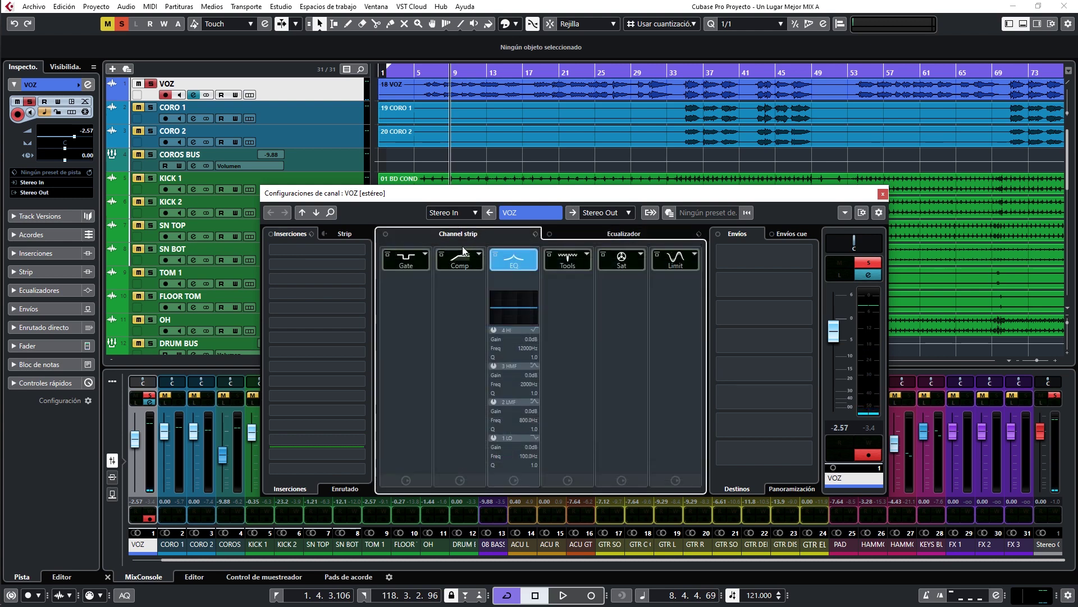
click(346, 235)
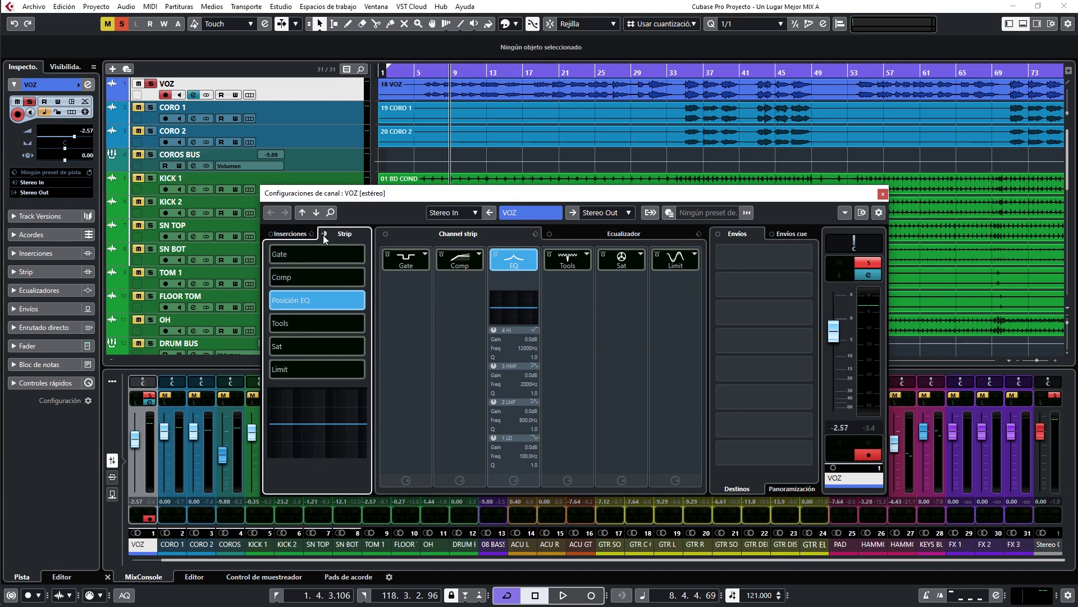
click(592, 234)
key(space)
click(348, 234)
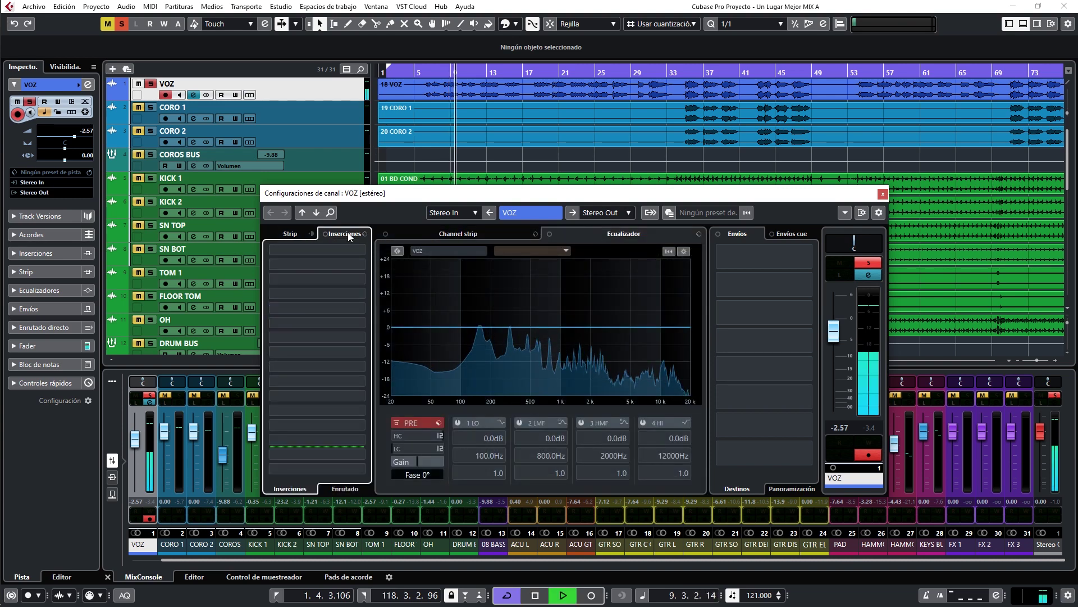
Step: Apply a low cut at about 98.7 Hz to VOZ and compare the sound with the equalizer bypassed and active
drag(410, 449, 406, 440)
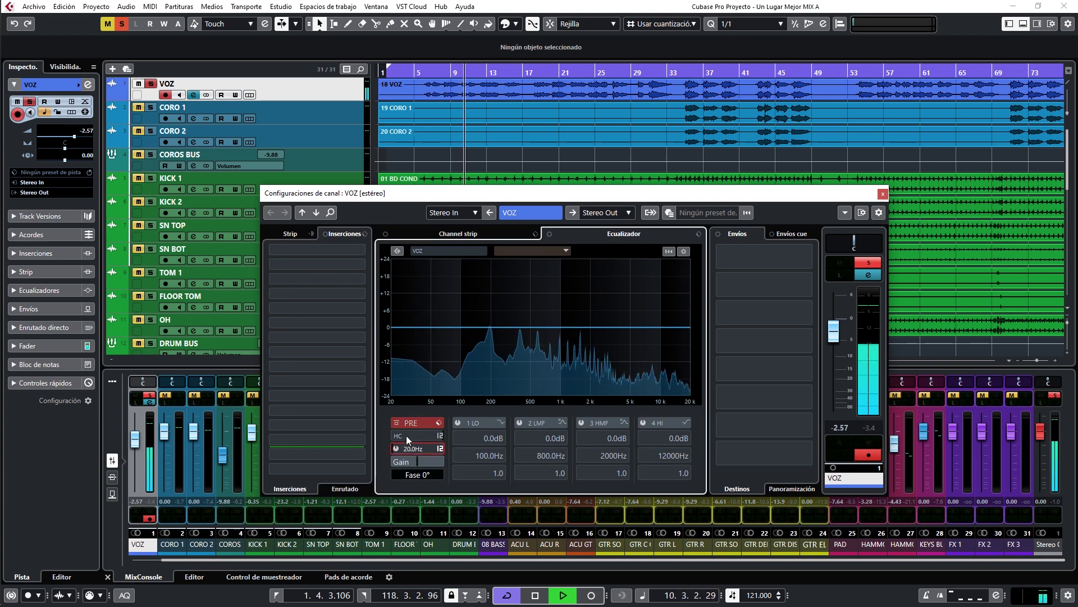
drag(412, 374, 413, 366)
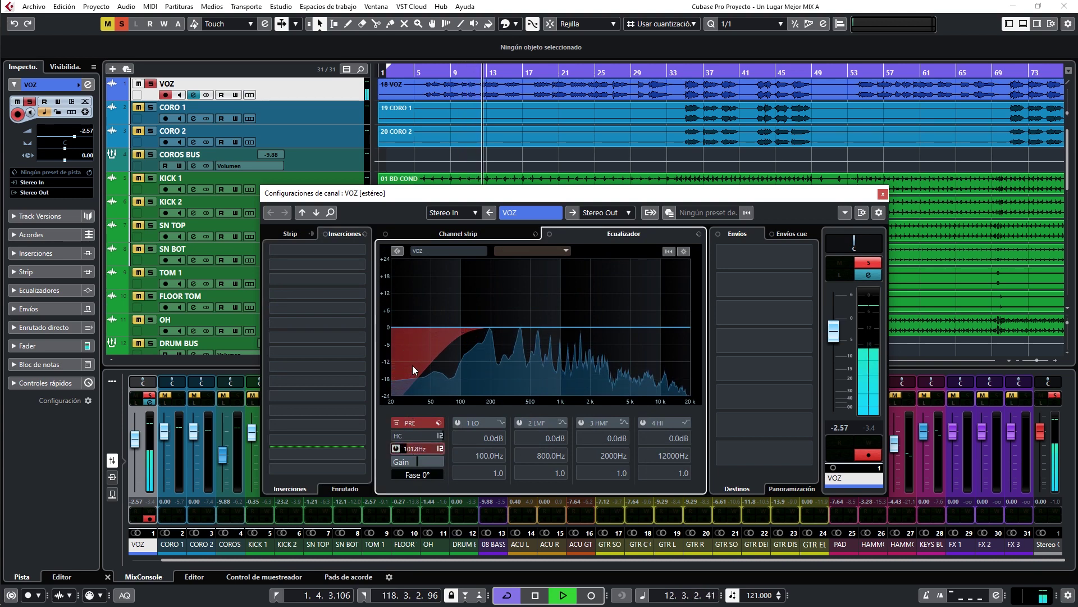
click(549, 234)
click(548, 234)
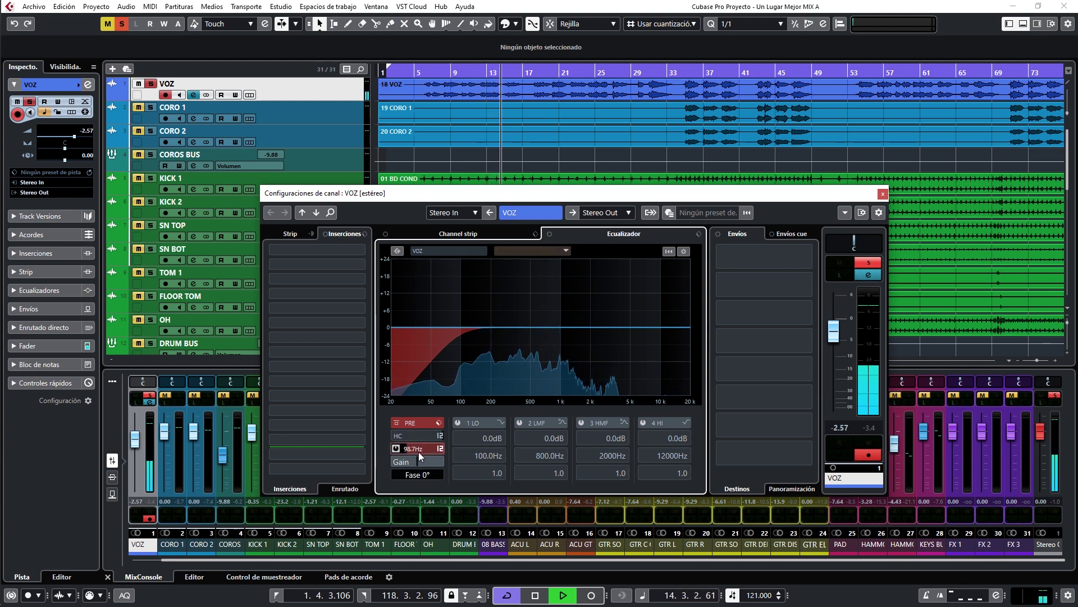
click(550, 235)
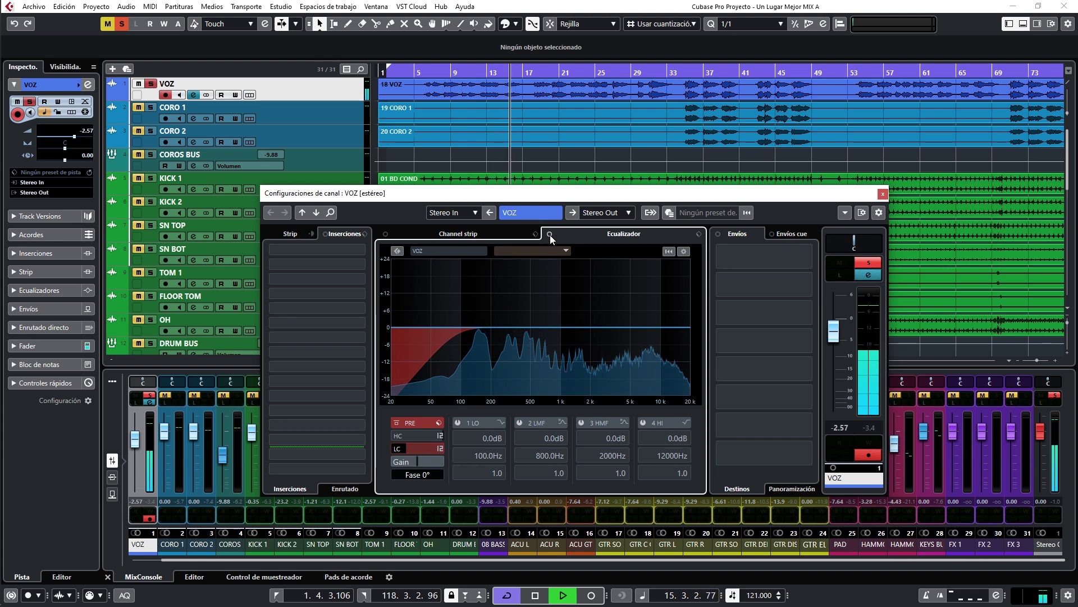
click(550, 235)
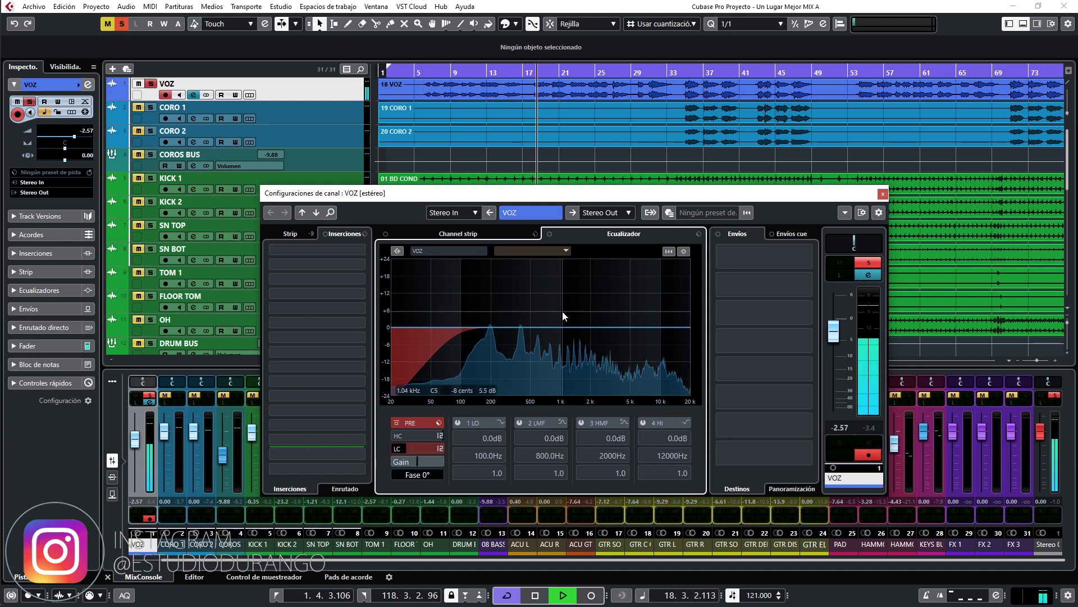
Step: Sweep boosted EQ band 3 on VOZ to about 165 Hz, then cut it to about -3.9 dB at 174 Hz with Q 2.9
drag(546, 328, 484, 302)
scroll(484, 302, up, 6)
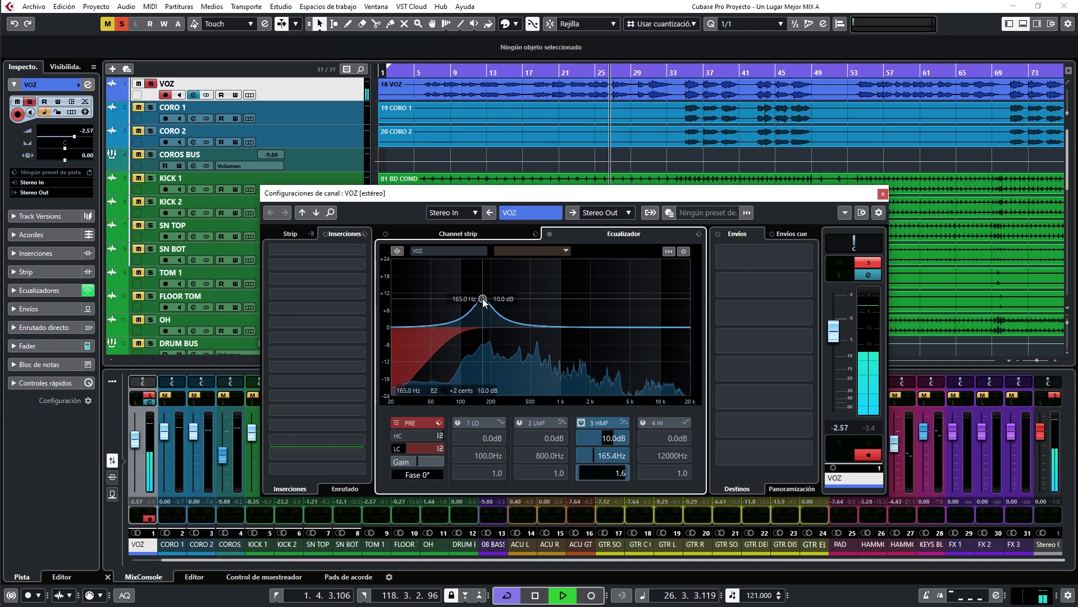
drag(486, 300, 488, 343)
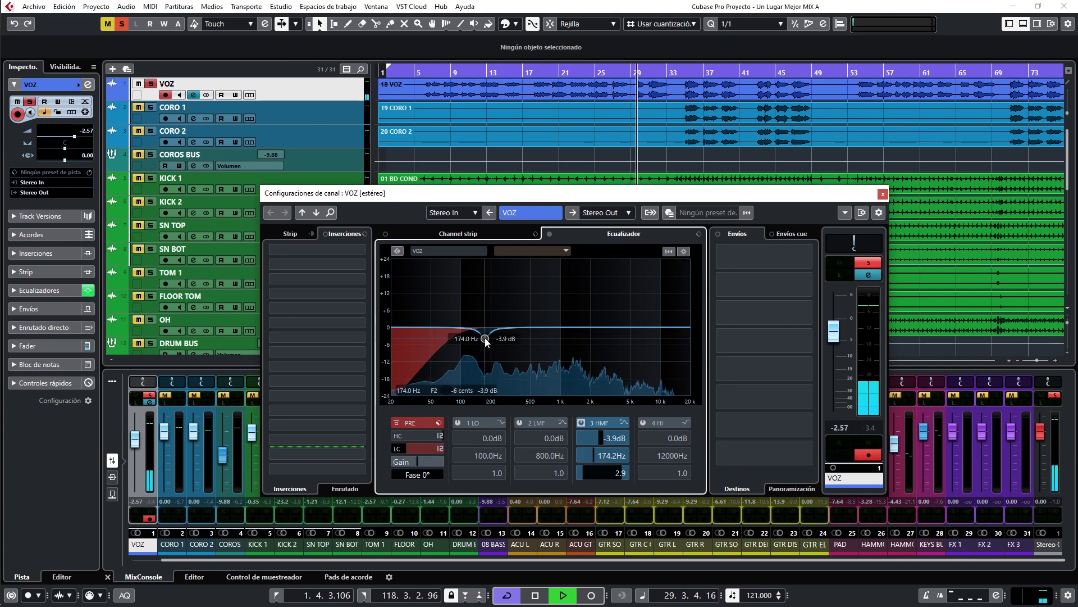
Step: Reduce the cut of VOZ EQ band 3 to -2.4 dB at 171.9 Hz and cut band 2 by 4.1 dB at 715.3 Hz with Q 0.5
drag(486, 339, 484, 333)
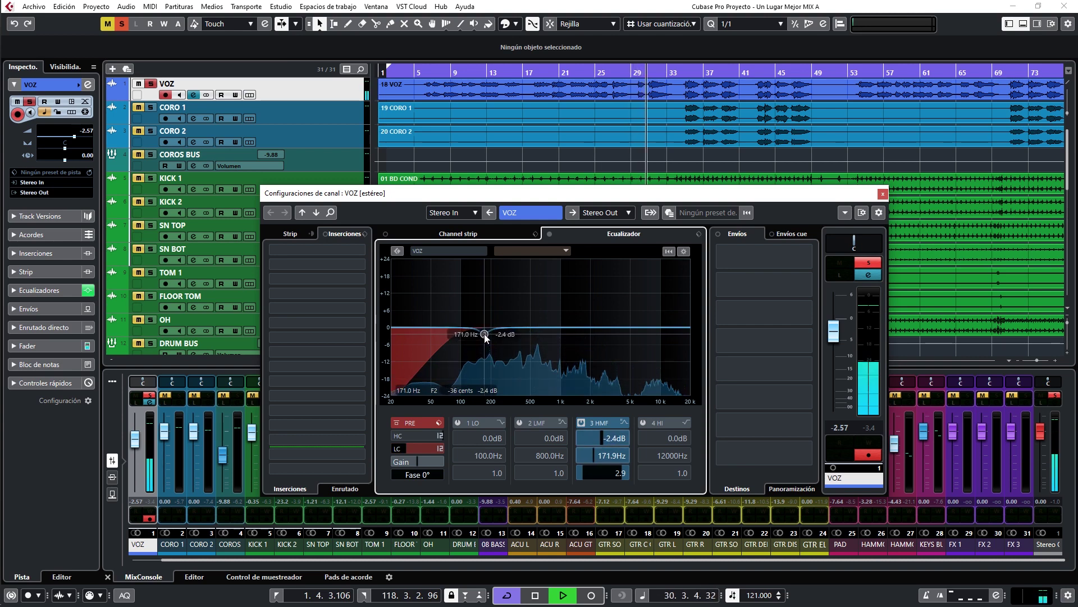
mouse_move(545, 327)
mouse_down()
mouse_move(557, 303)
mouse_move(521, 309)
mouse_move(524, 296)
mouse_move(547, 296)
mouse_move(547, 343)
mouse_up()
scroll(546, 343, down, 5)
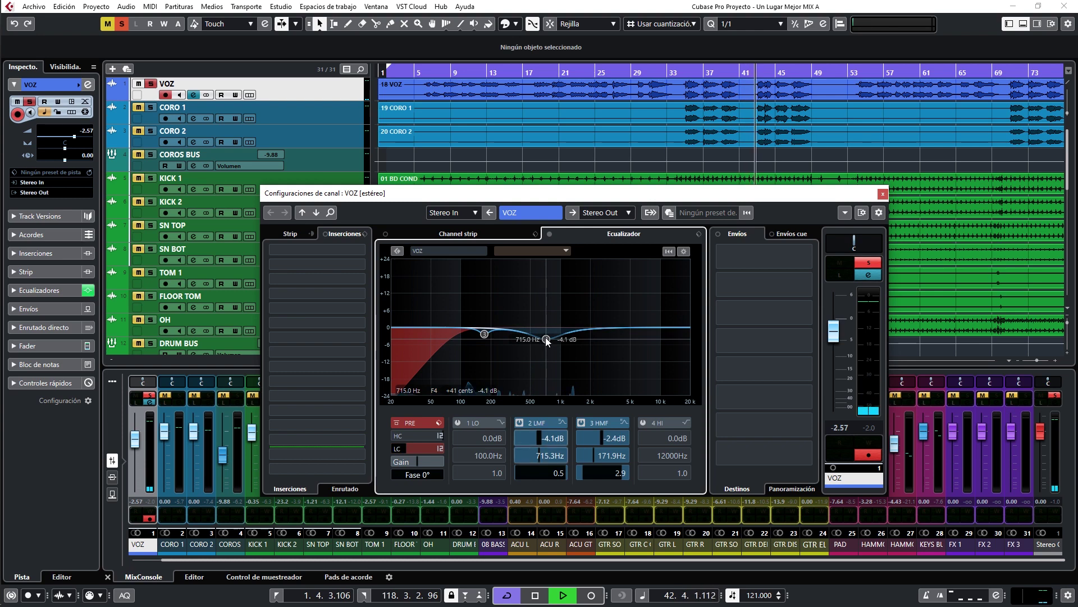
Step: Compare VOZ with the equalizer bypassed and active, and boost EQ band 4 to about 2.4 dB at 1497 Hz
click(549, 233)
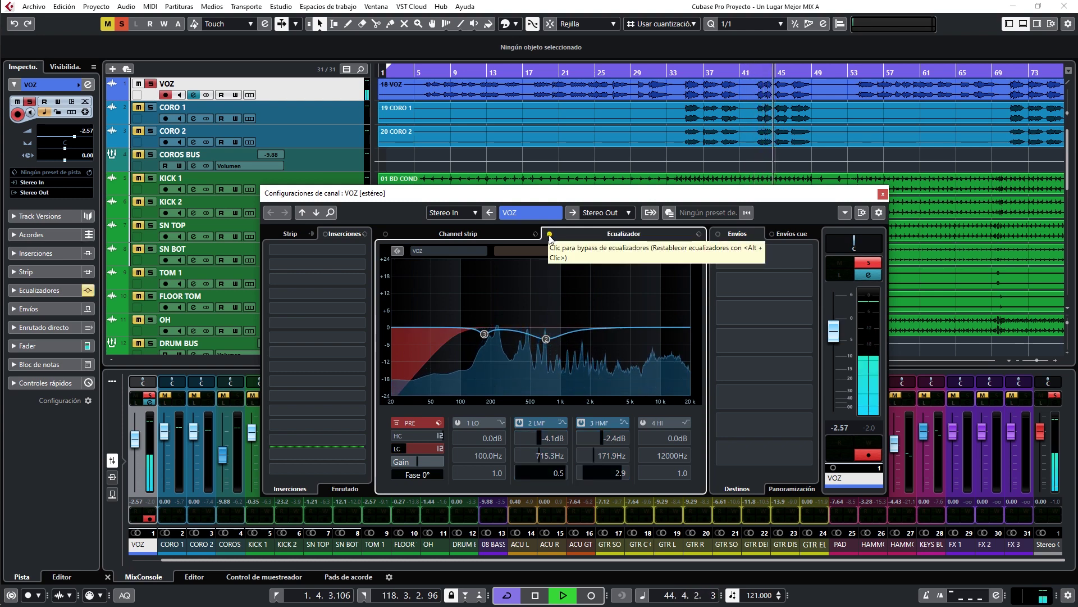
click(549, 234)
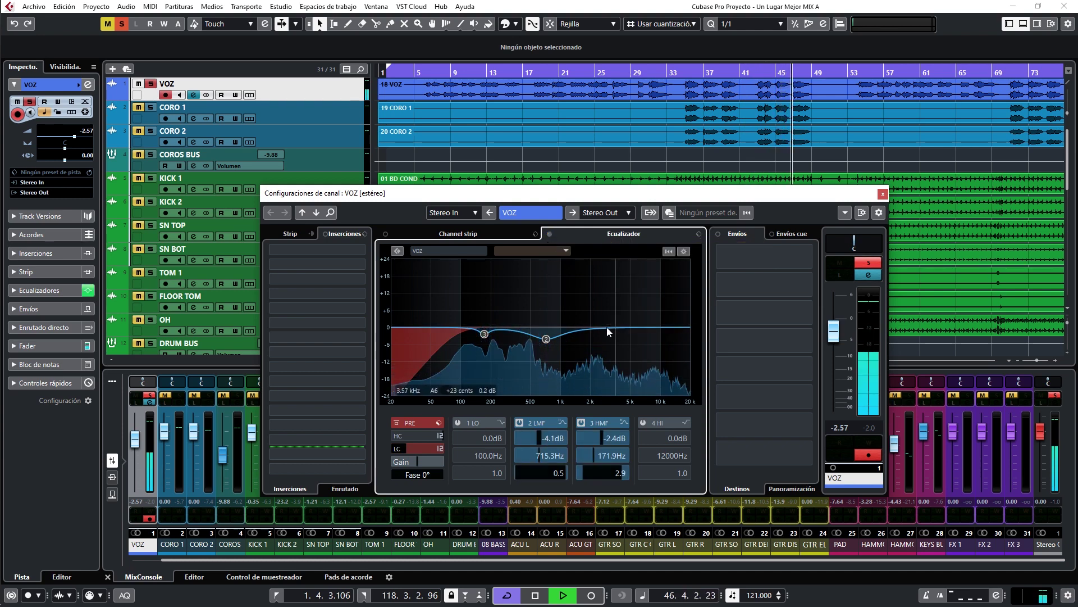
drag(602, 327, 579, 322)
key(space)
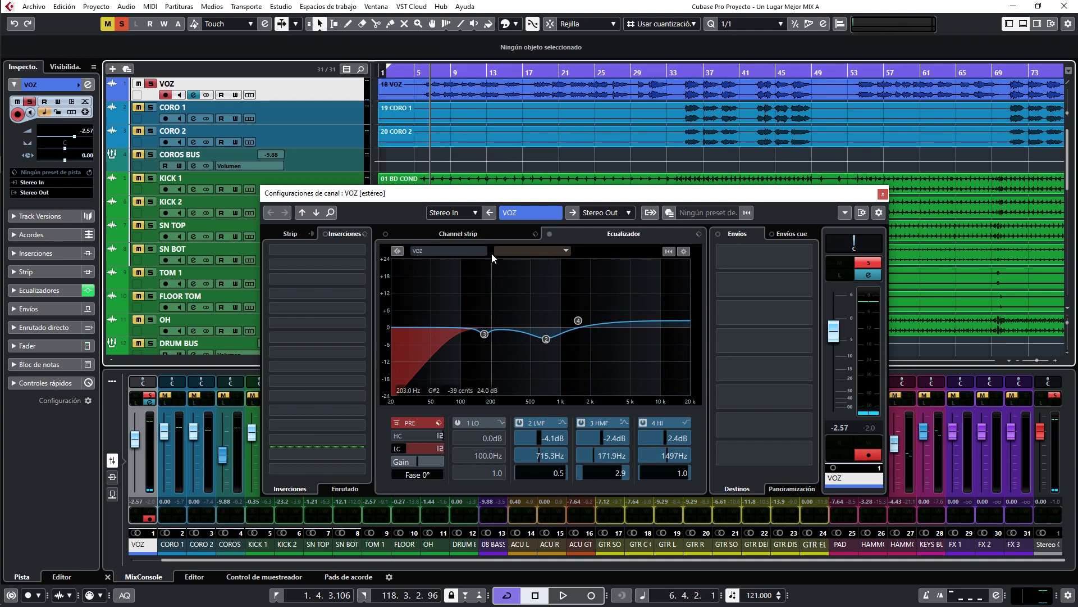
Step: Turn off always-on-top for the channel settings window, move the playhead to bar 5, reopen the VOZ settings and turn always-on-top back on
right_click(379, 216)
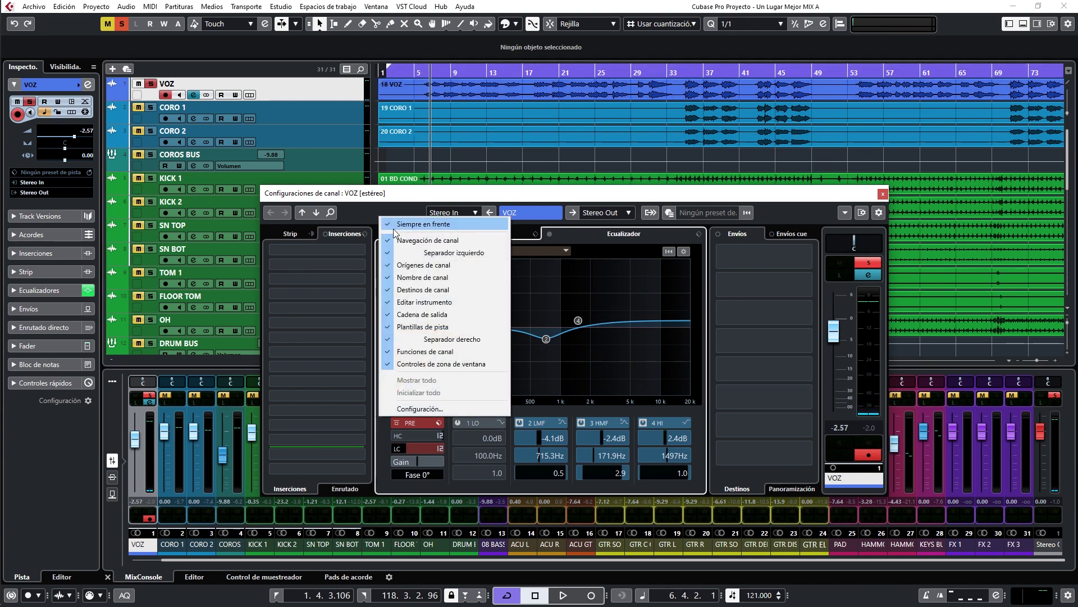
click(393, 224)
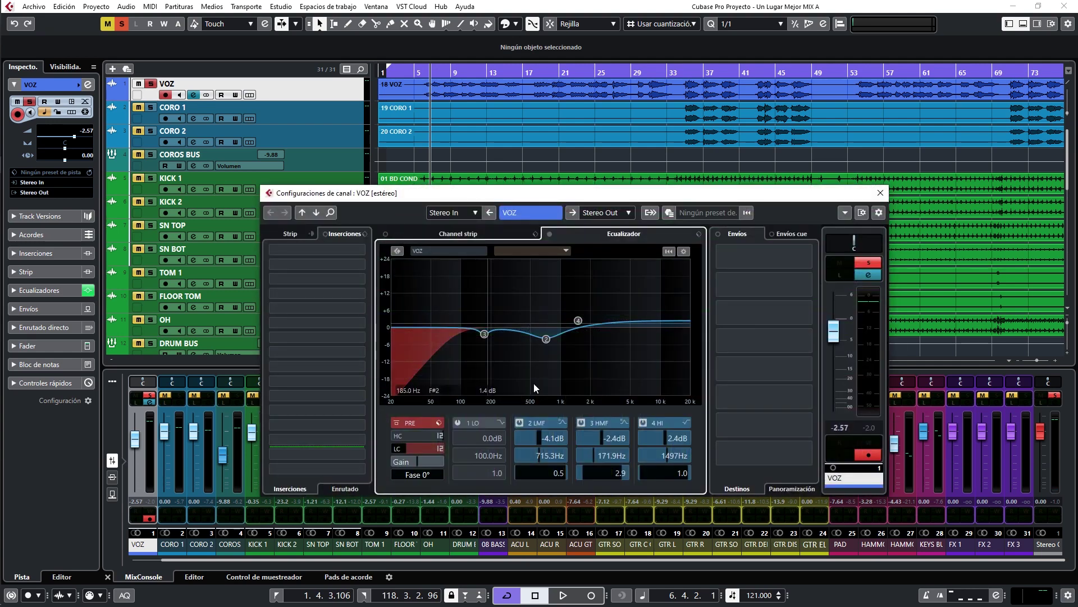
key(Escape)
click(418, 72)
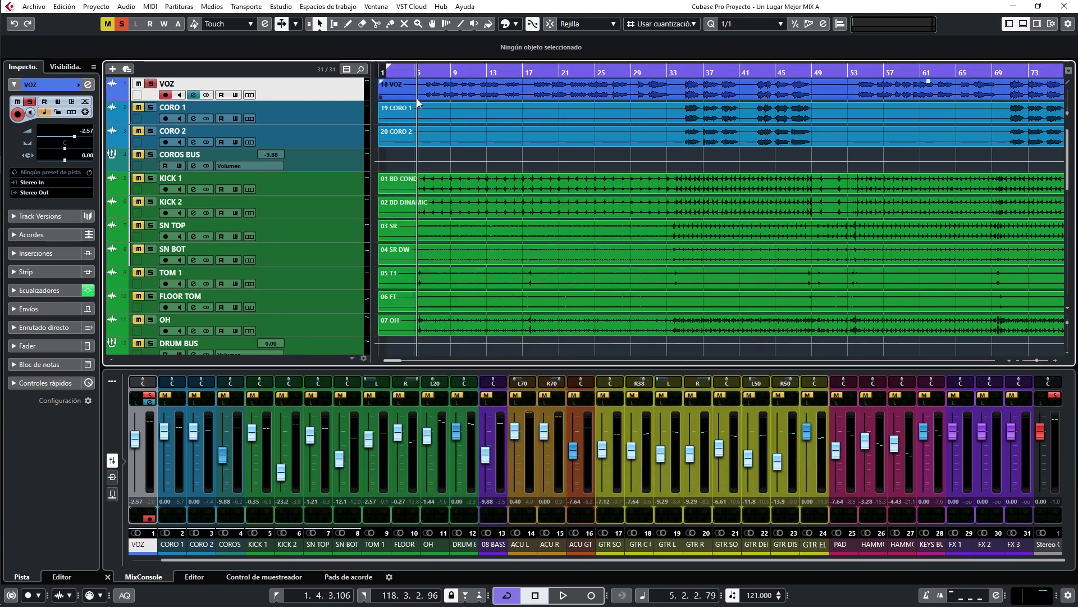
click(197, 95)
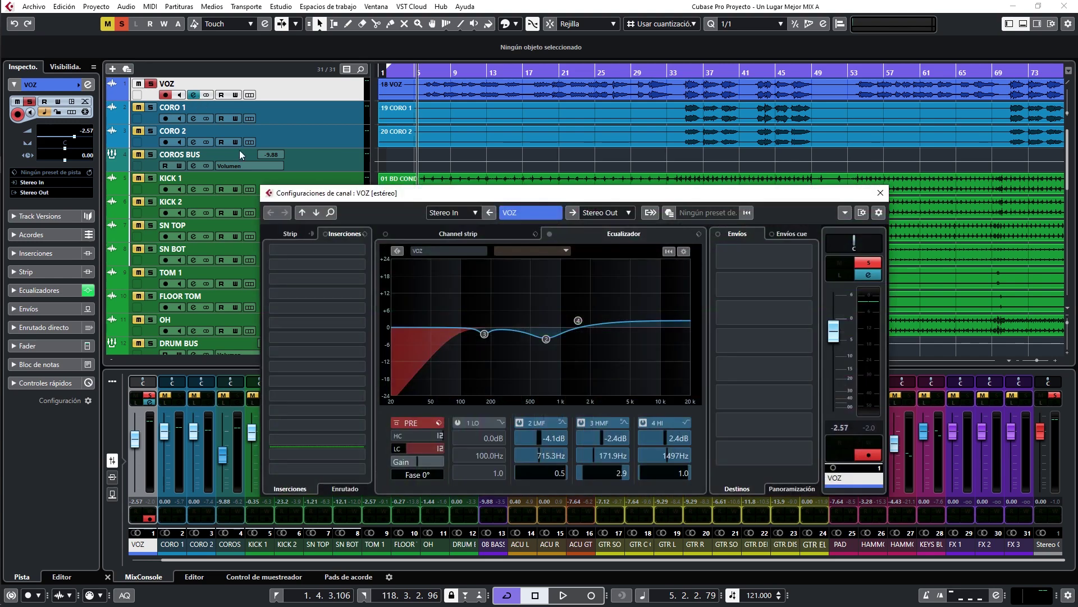
right_click(383, 211)
click(409, 217)
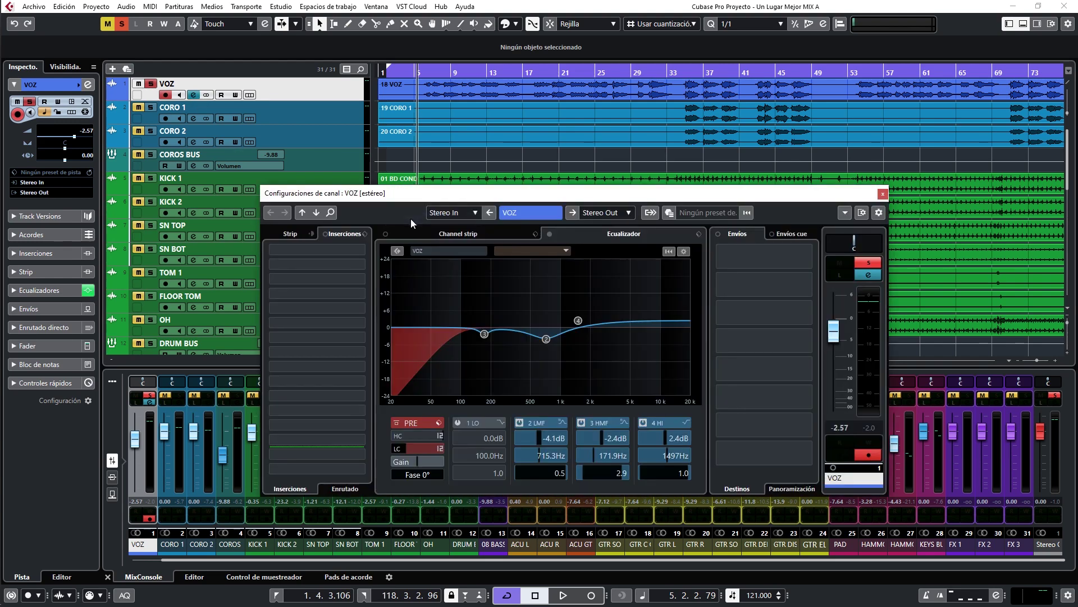
Step: Resume playback and boost VOZ EQ band 1 to about 1.2 dB at 3134 Hz and band 4 to about 5.3 dB at 18745 Hz
key(space)
click(600, 324)
drag(586, 322, 669, 313)
drag(601, 325, 687, 312)
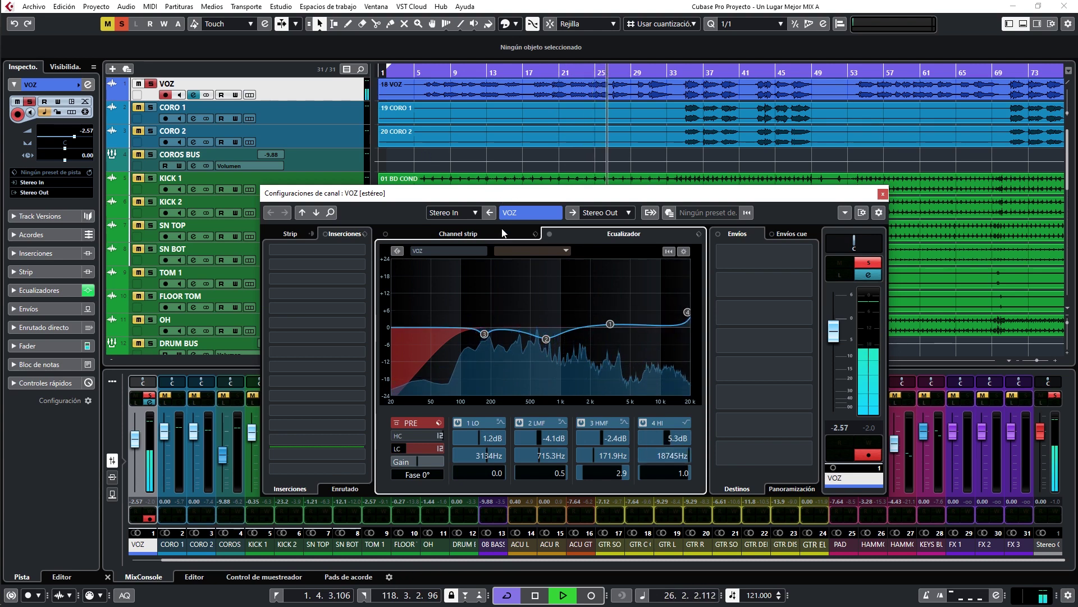
Step: Replay the vocal from about bar 5, comparing the equalizer bypassed and active
click(549, 233)
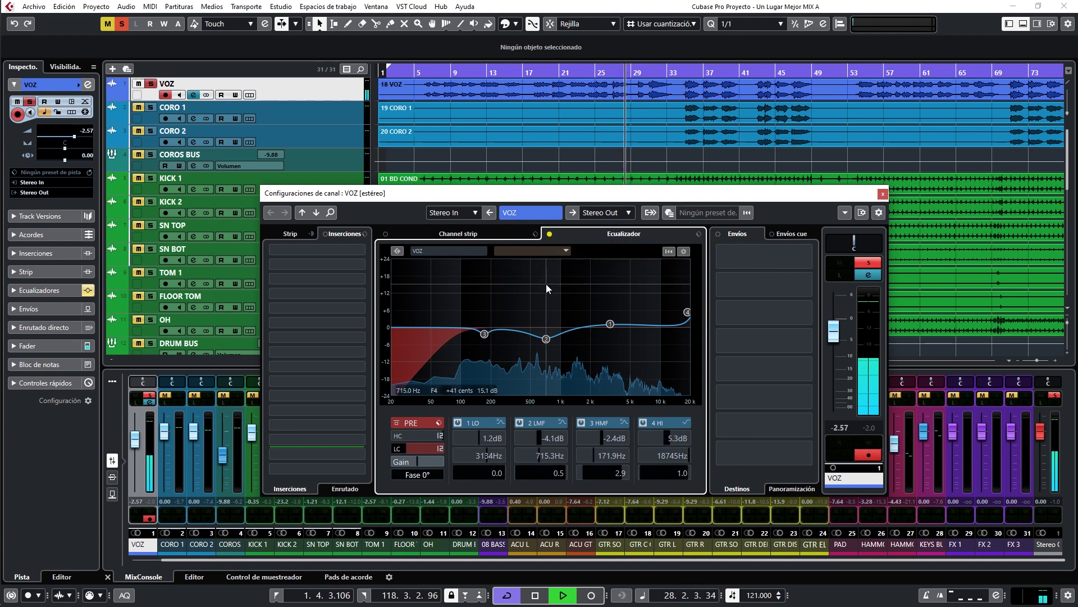
click(422, 73)
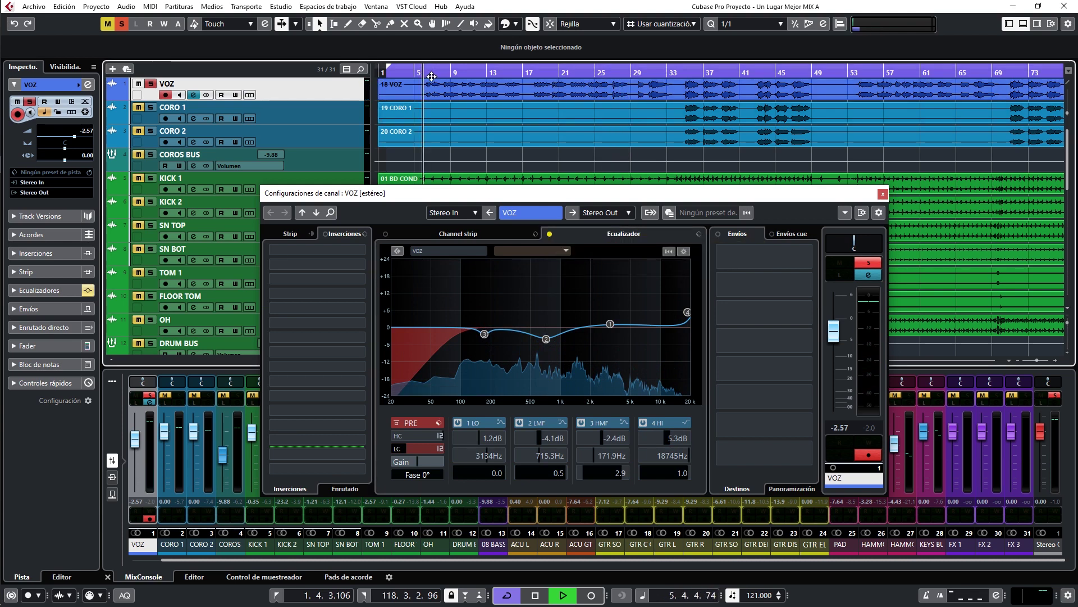
click(549, 234)
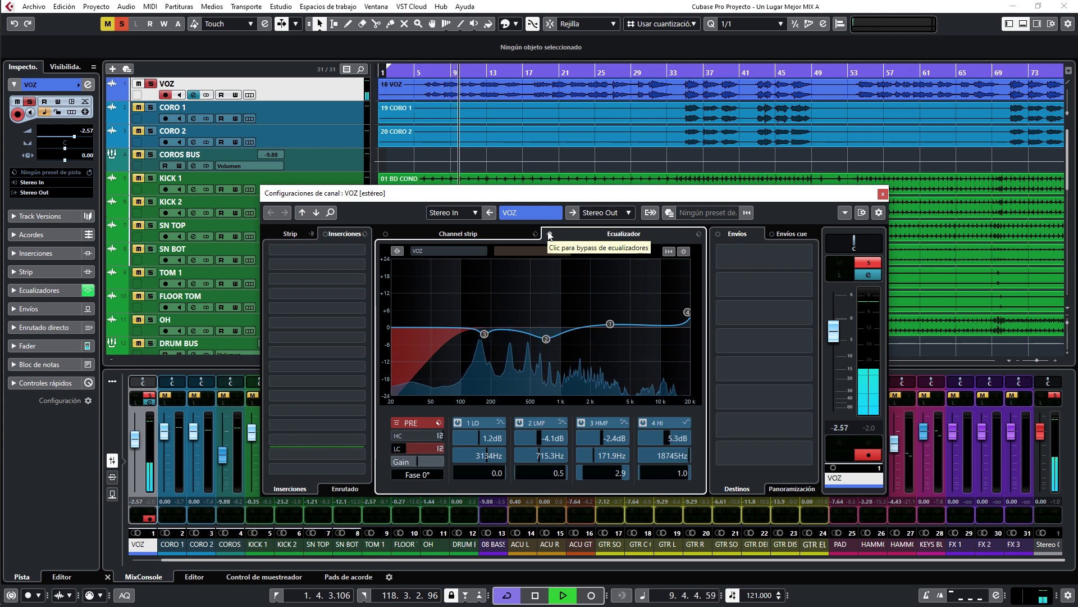
Step: Reorder the VOZ channel strip modules to Gate, EQ, Comp, Sat, Limit and Tools
click(474, 235)
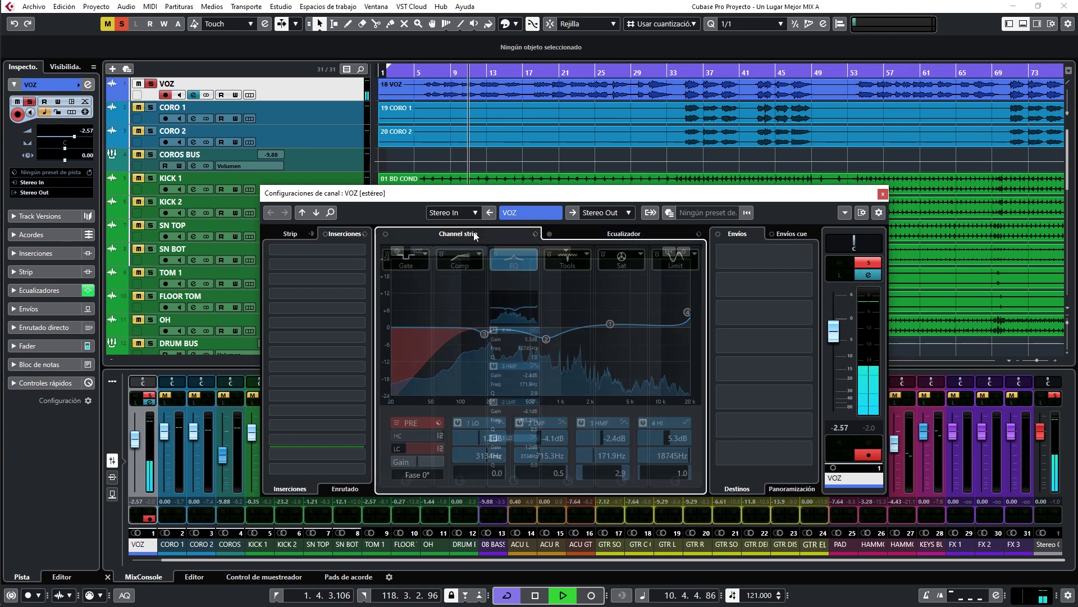
drag(513, 266, 466, 261)
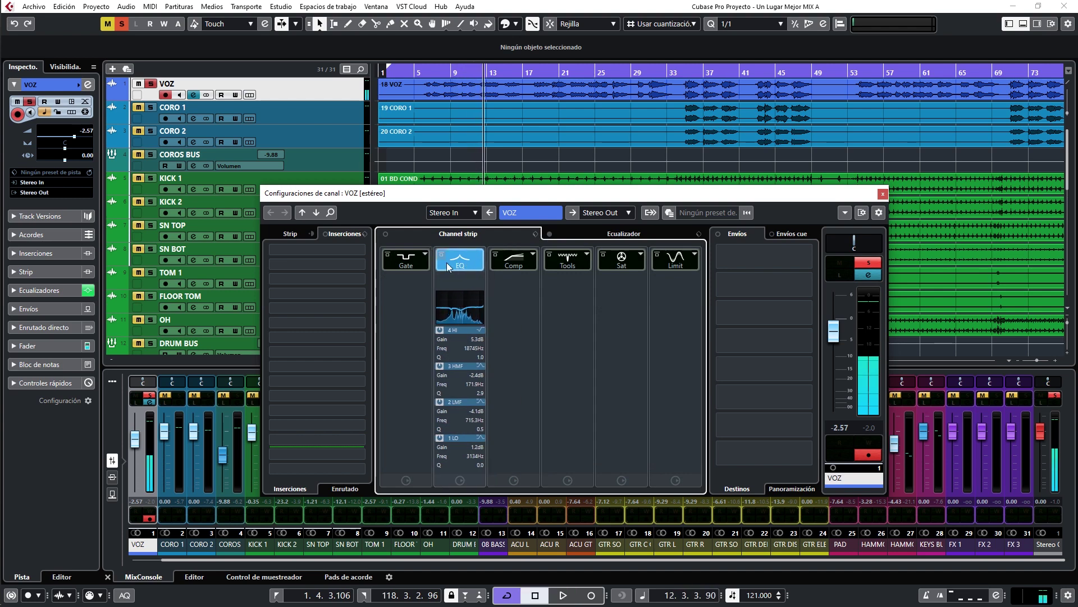
drag(635, 267, 597, 267)
drag(674, 261, 613, 269)
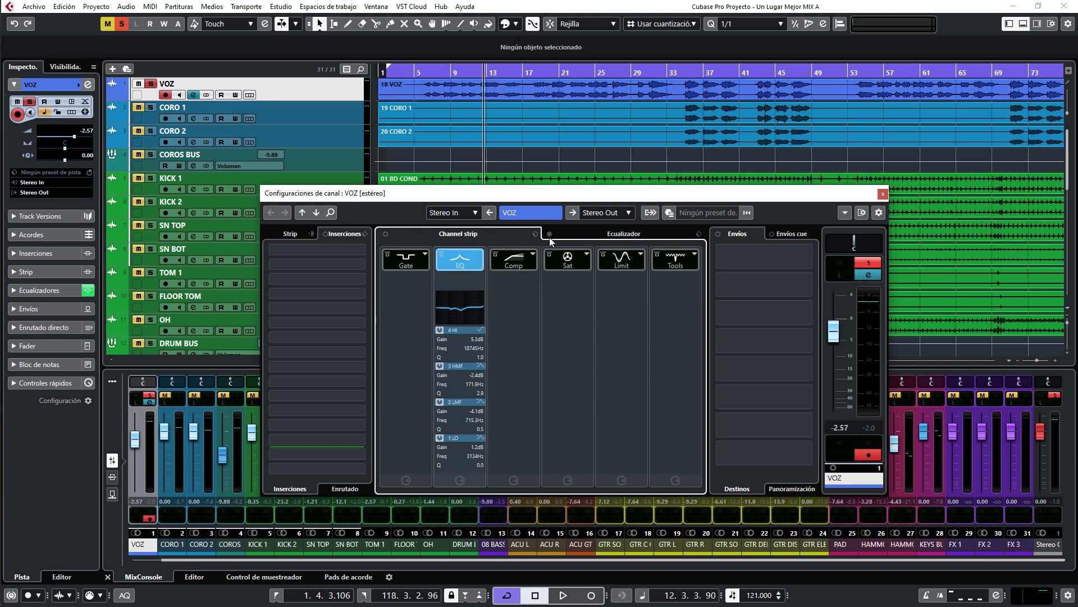
Step: Load VintageCompressor in the strip's Comp slot during playback, raise its input to about 16.9 dB, and open its full editor
key(space)
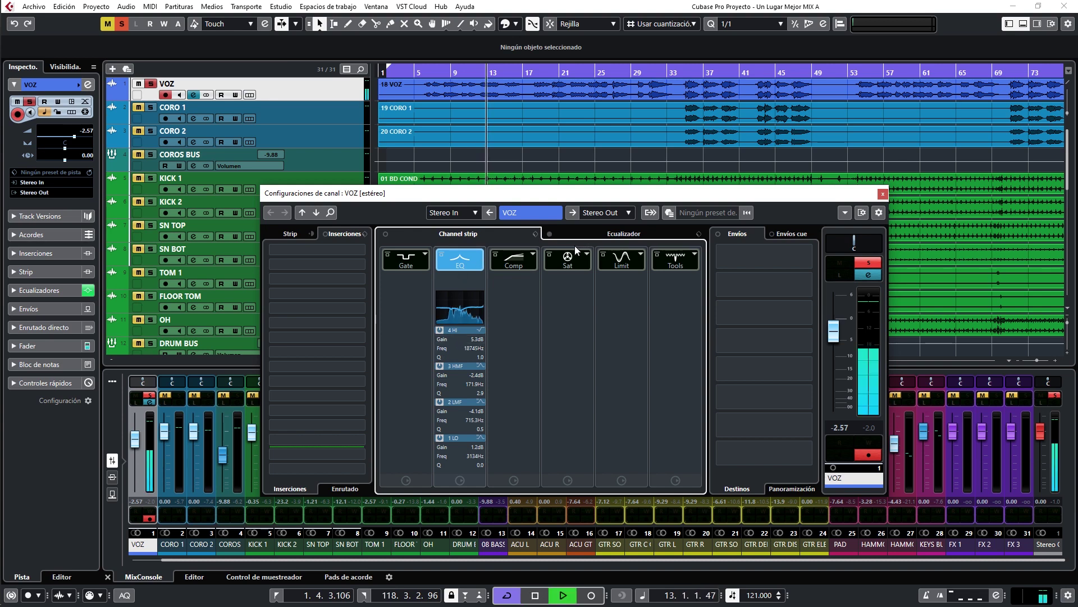
click(579, 233)
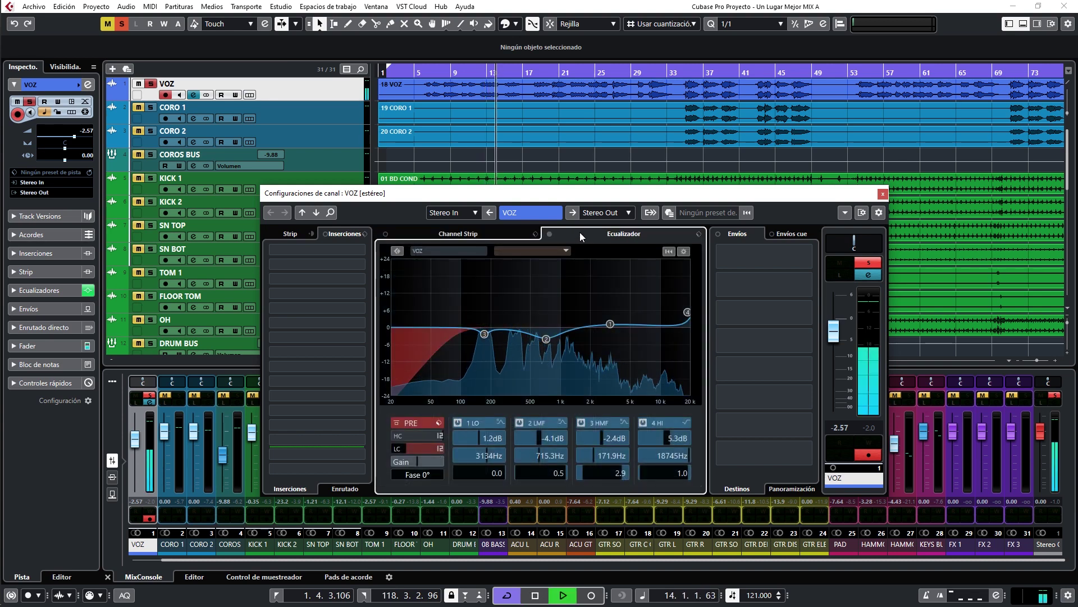
click(459, 235)
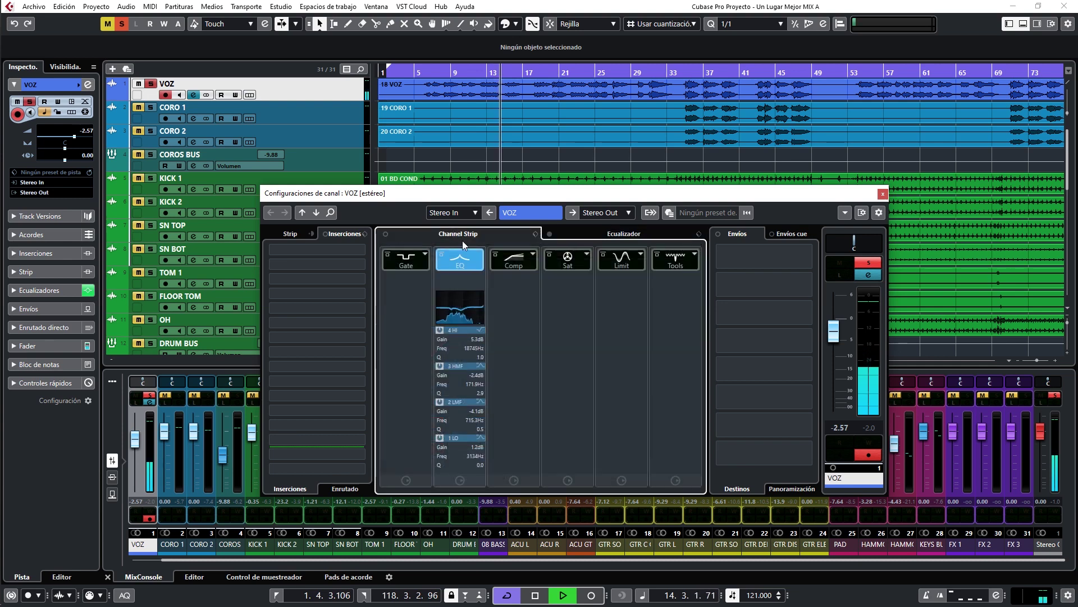
click(532, 255)
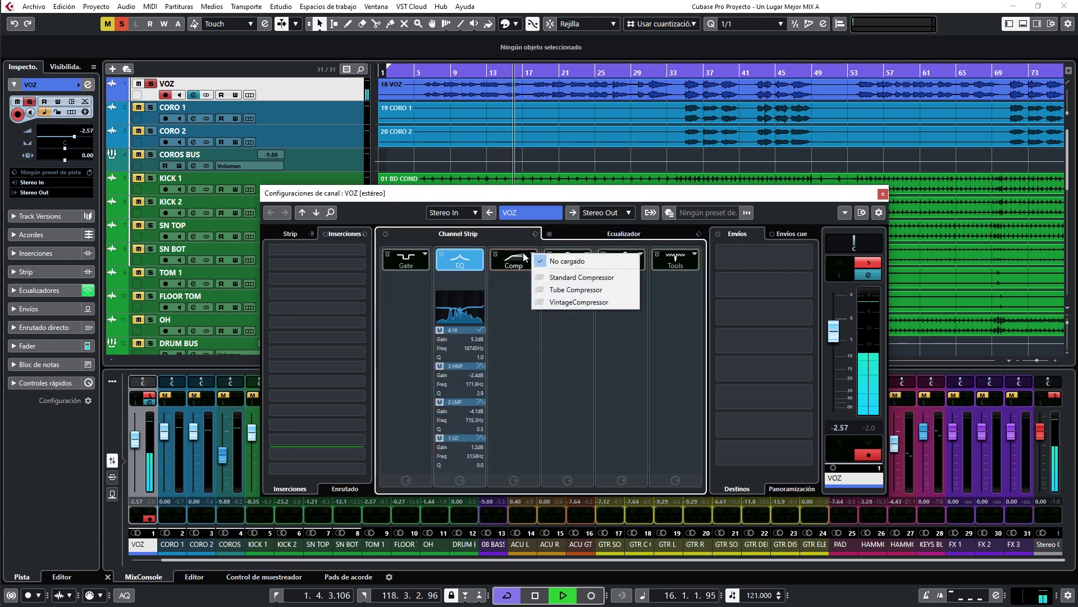
click(561, 302)
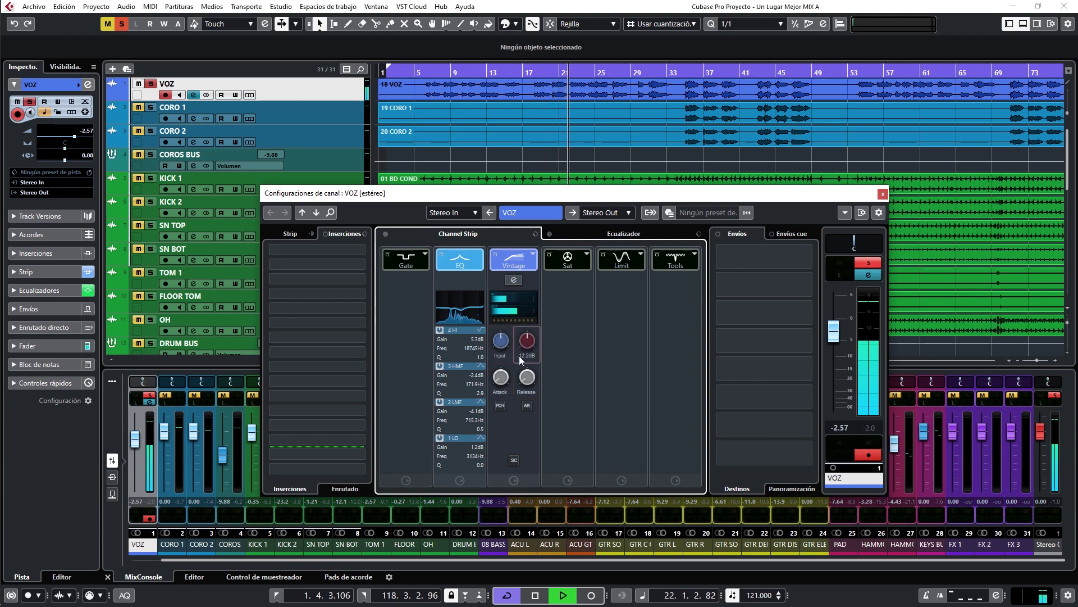
drag(496, 344, 498, 342)
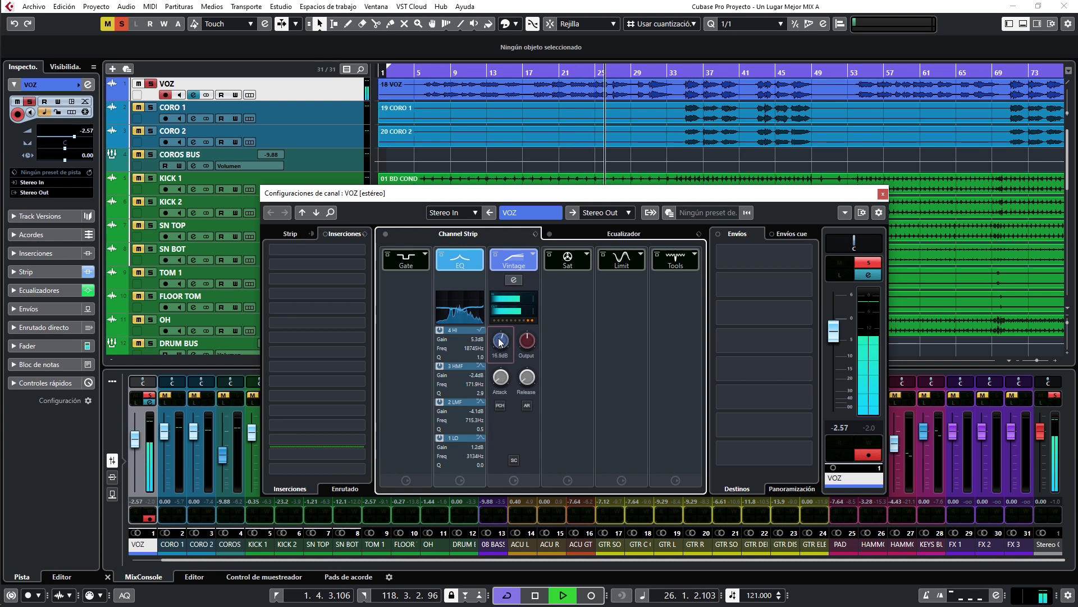
click(512, 279)
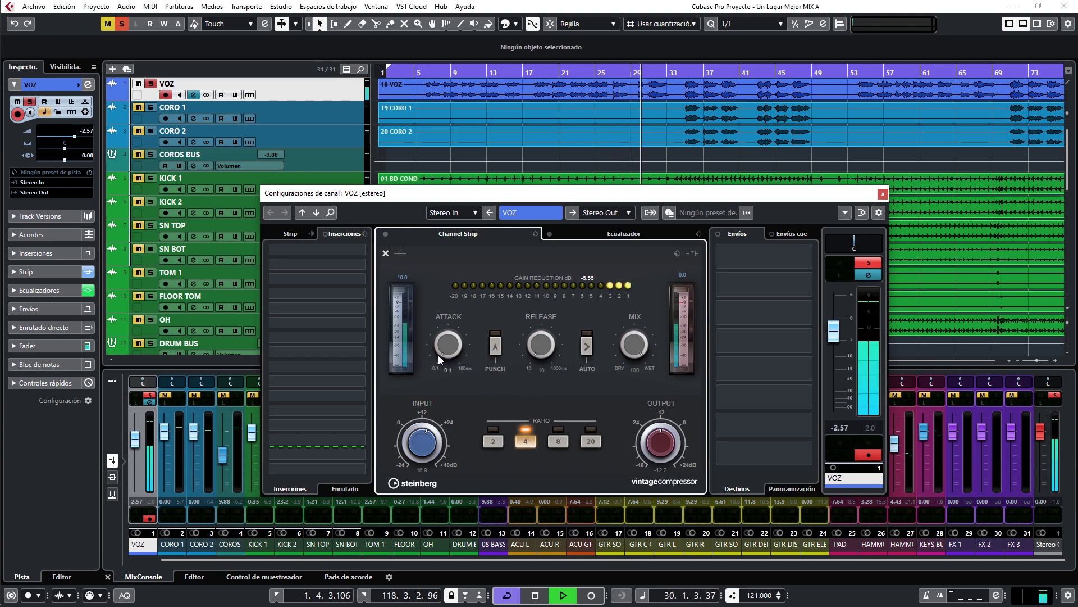
Step: Try a compressor attack of about 48 ms, replaying the vocal from near bar 36, and return the attack to 0.1 ms
drag(438, 355, 444, 296)
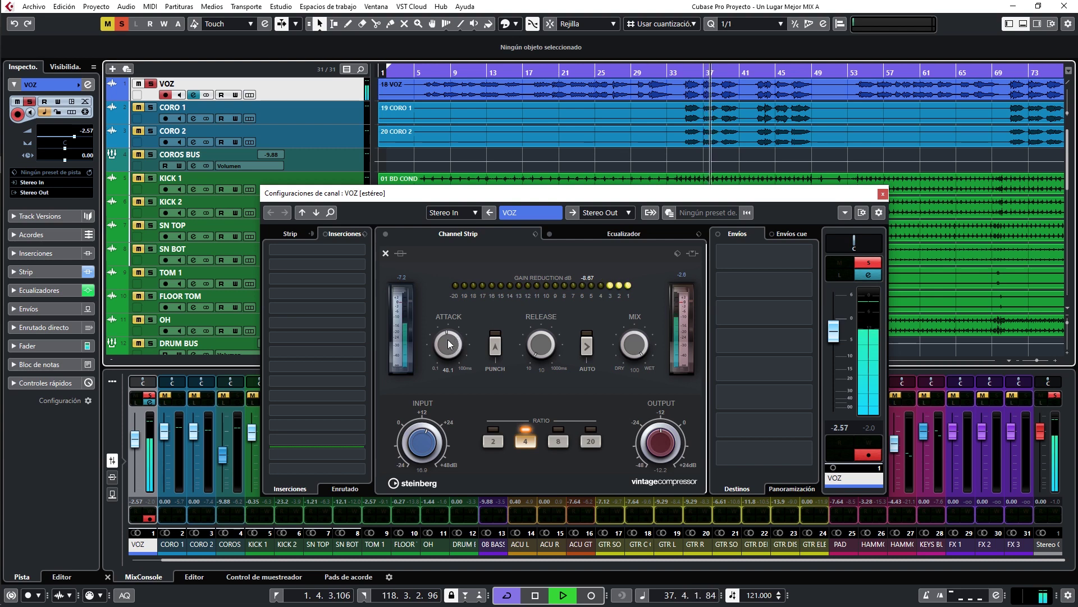
click(700, 74)
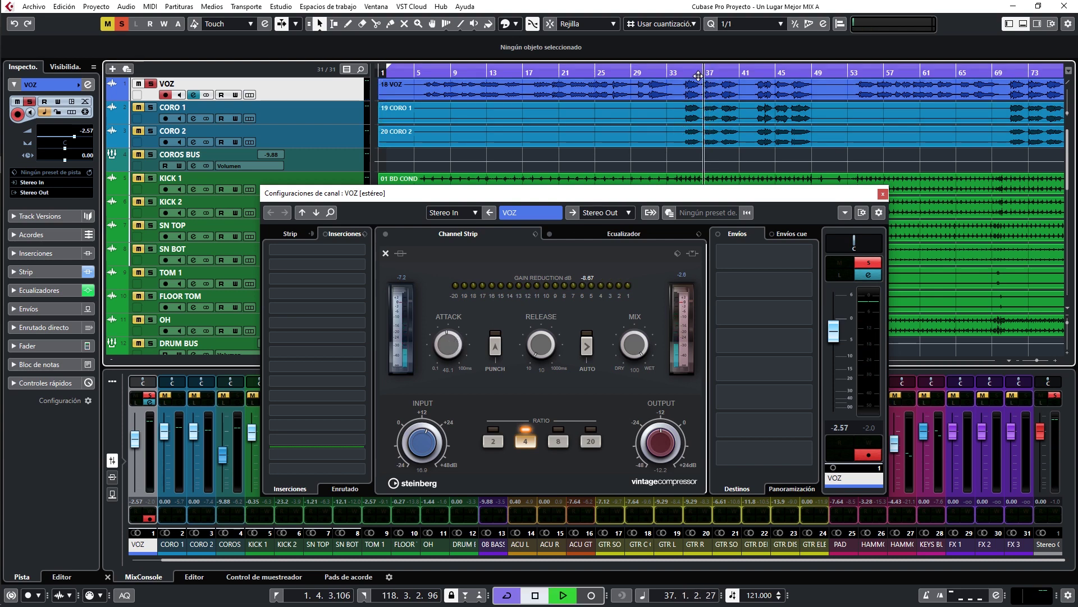
drag(448, 343, 435, 448)
key(space)
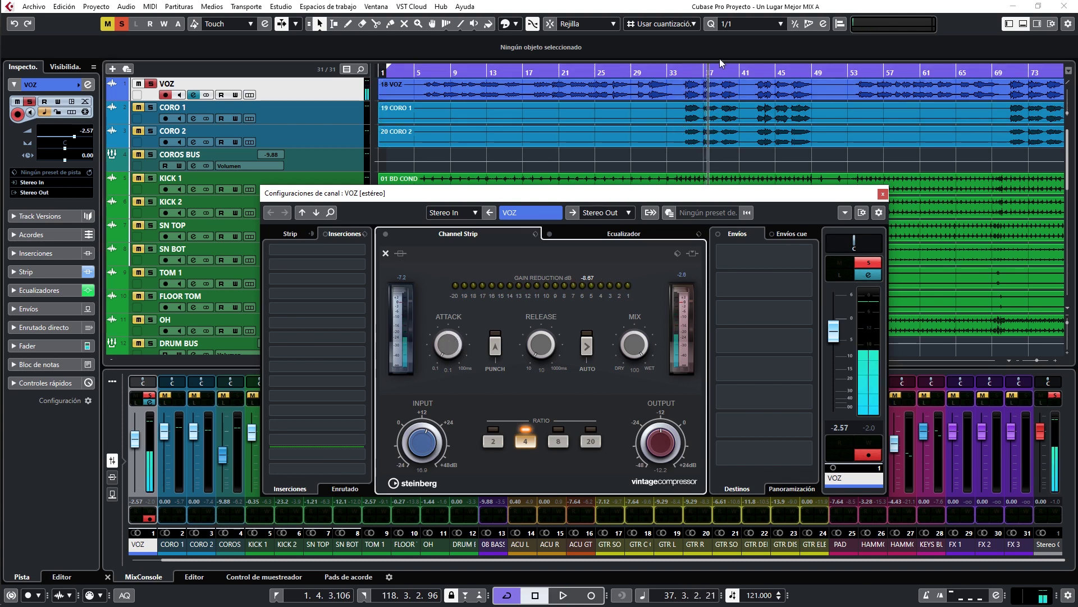
Step: Replay the vocal from near bar 36, lower the compressor input to about 11.8 dB, and check the sound with the compressor bypass
key(space)
click(702, 70)
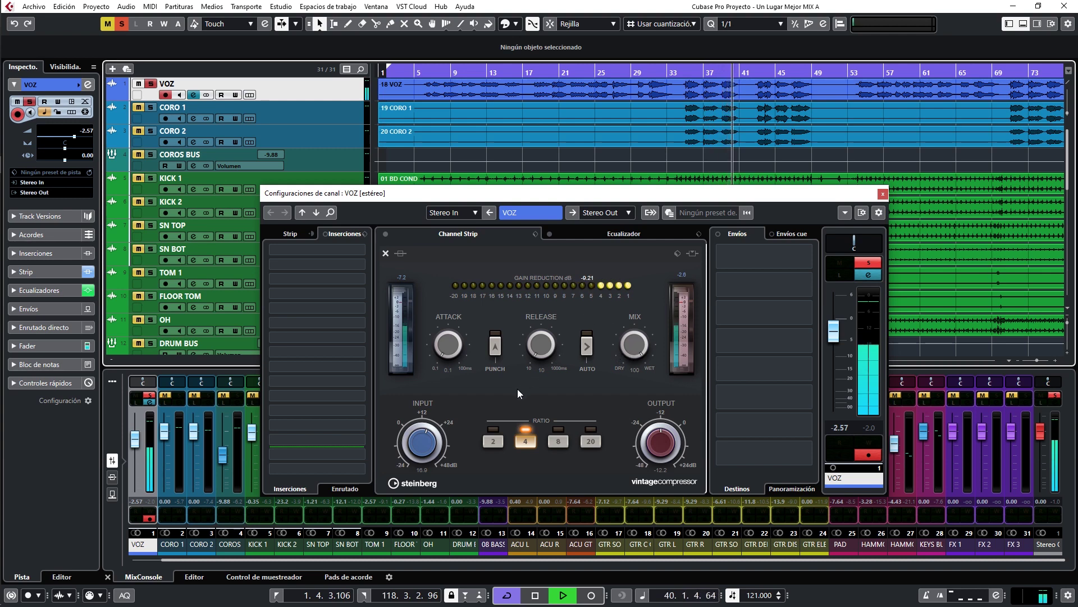
drag(419, 452, 420, 465)
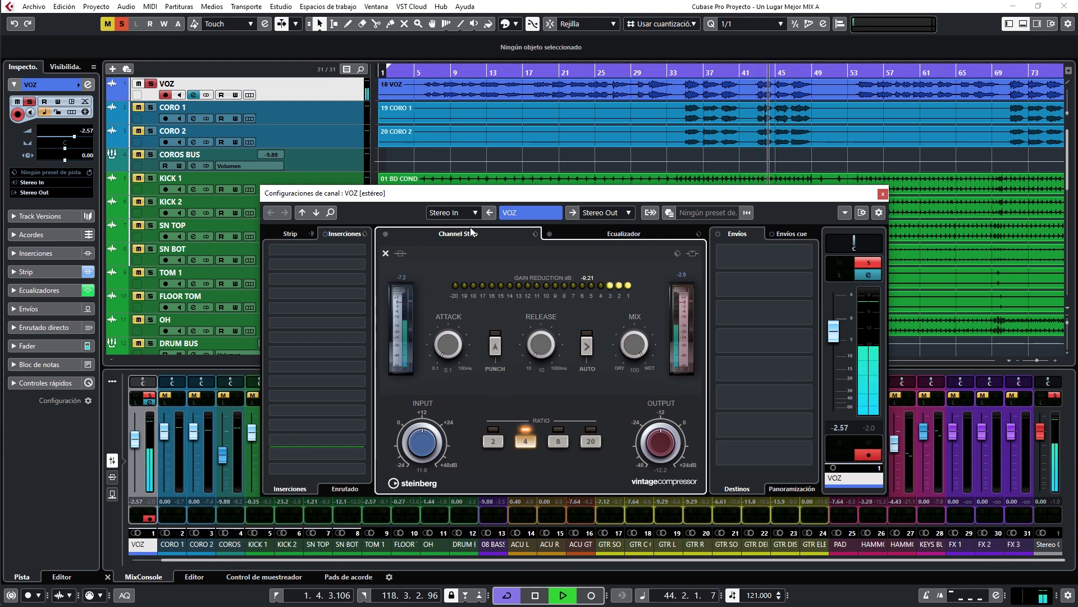
click(401, 253)
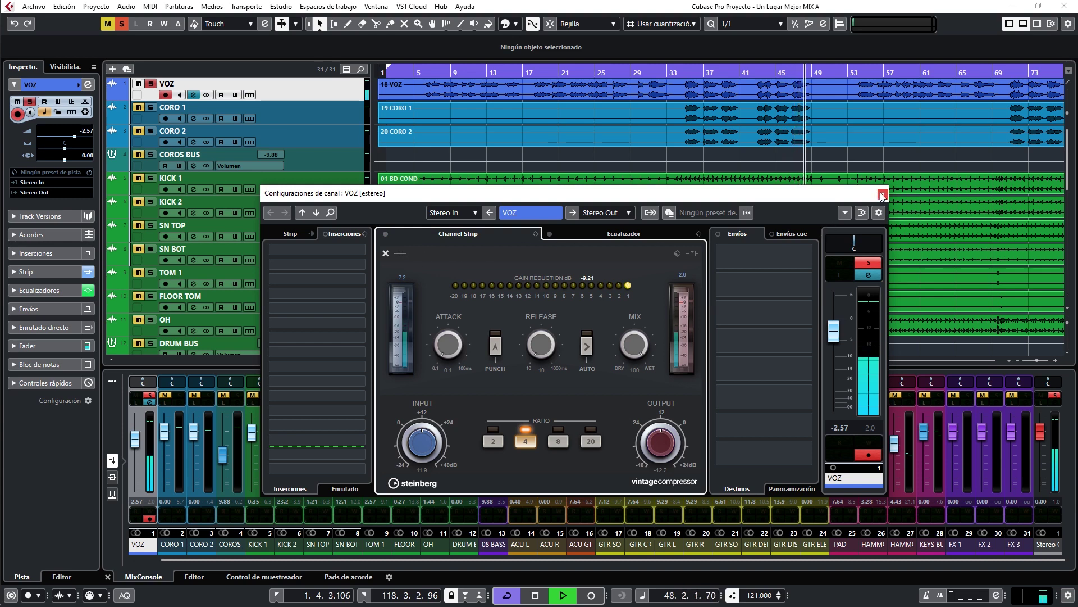
Step: Check the VOZ equalizer curve, close the compressor editor to return to the strip overview, and stop playback
click(594, 232)
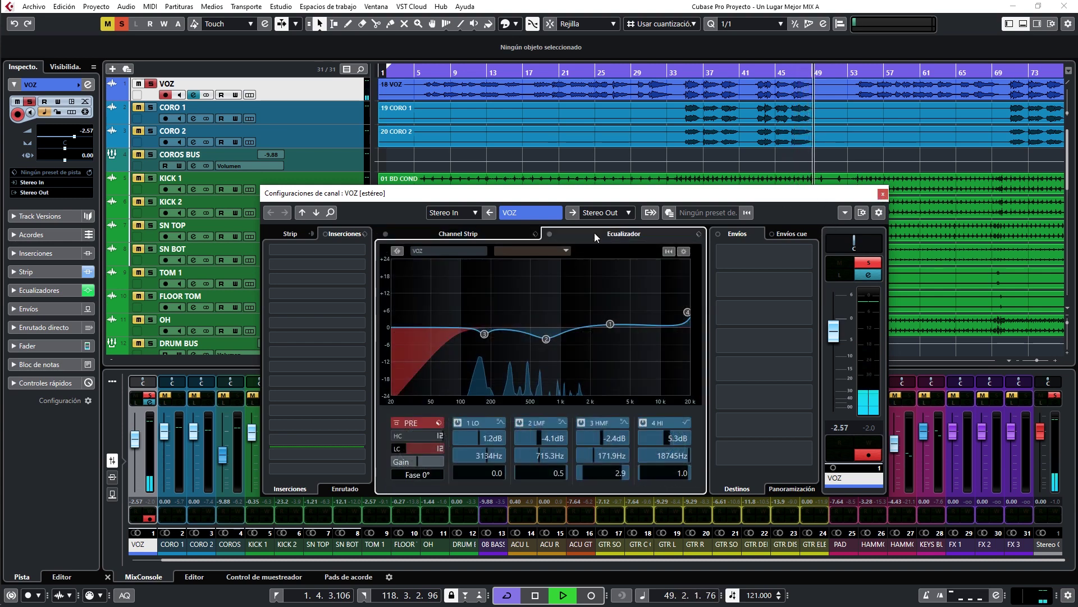
click(455, 232)
click(385, 253)
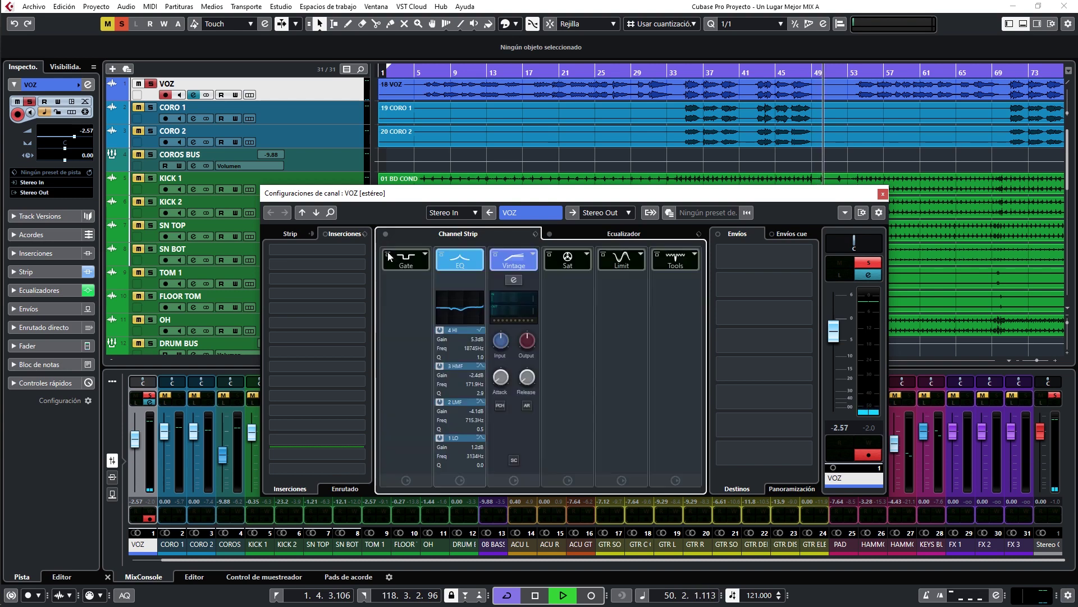
key(space)
Step: Look through the saturation and limiter modules available for the VOZ channel strip without loading any
click(586, 254)
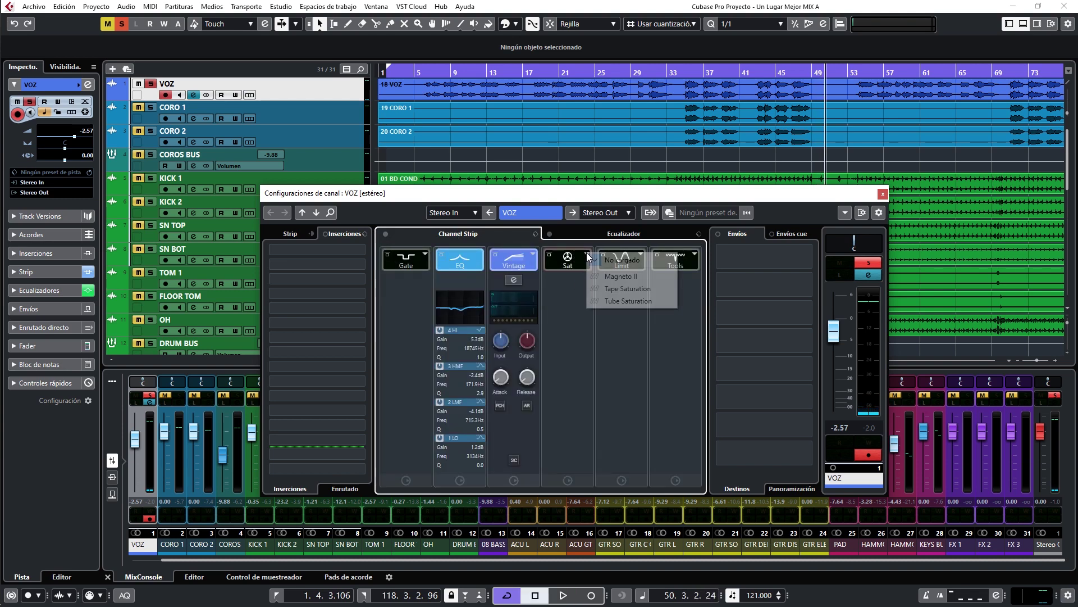
click(572, 264)
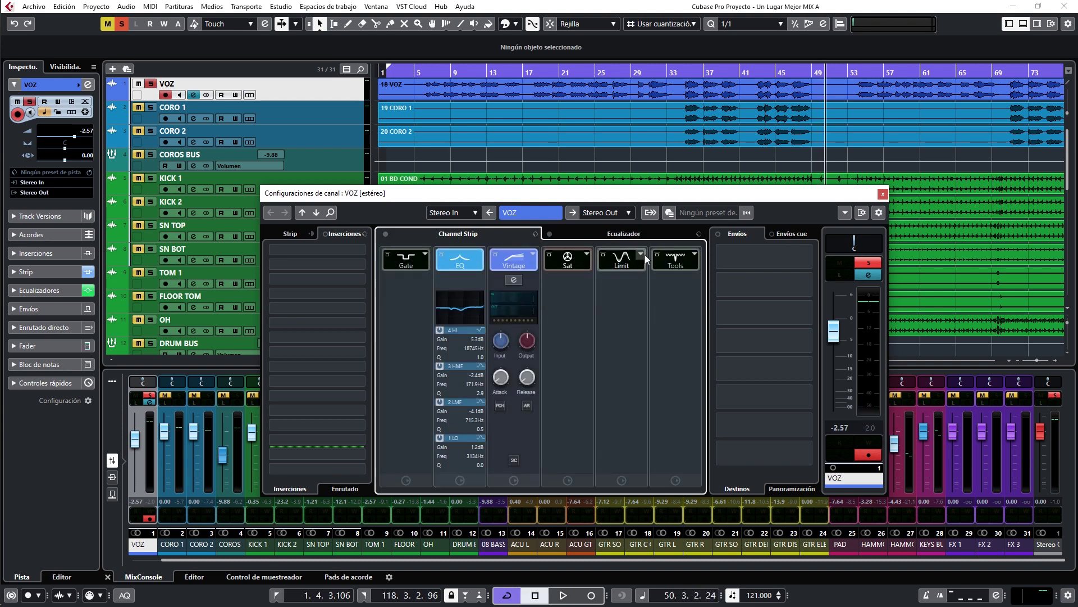
click(641, 254)
click(648, 257)
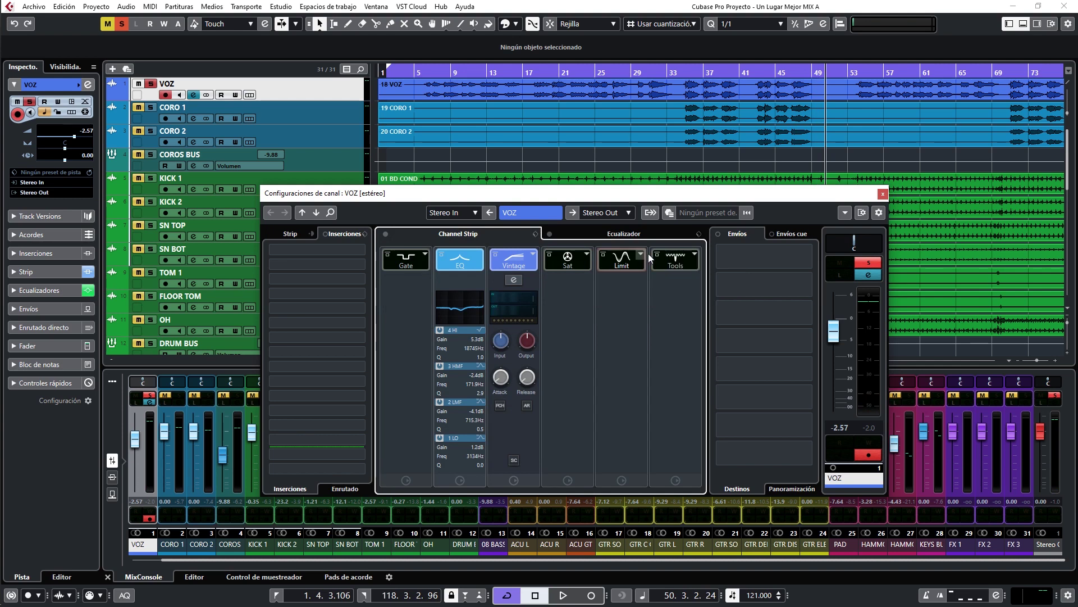
Step: Load the DeEsser into the VOZ channel strip, place it directly after the Vintage compressor, and turn off its automatic threshold
click(694, 255)
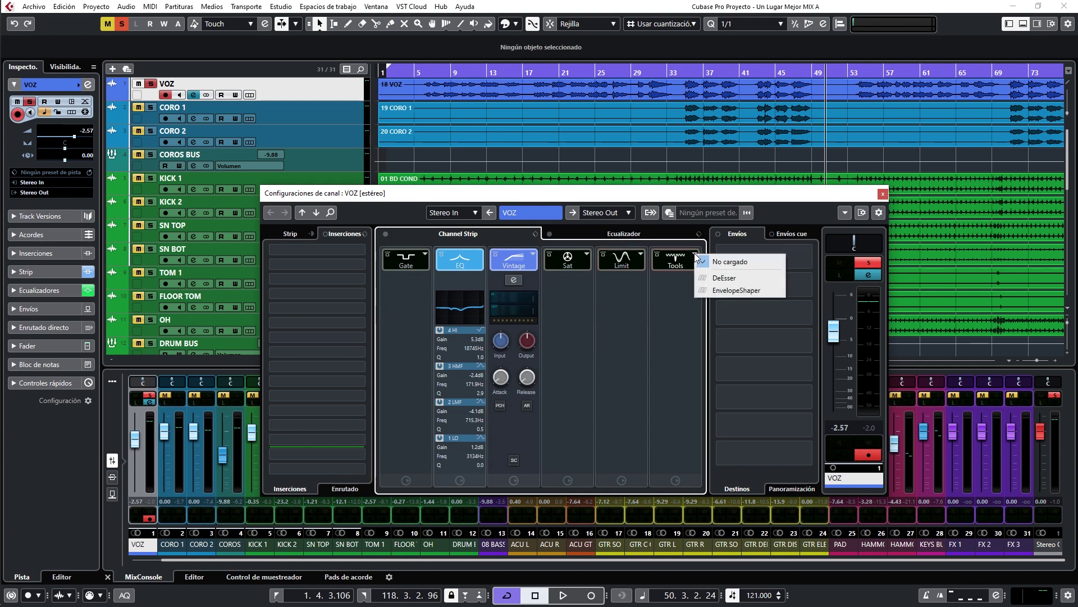
click(720, 278)
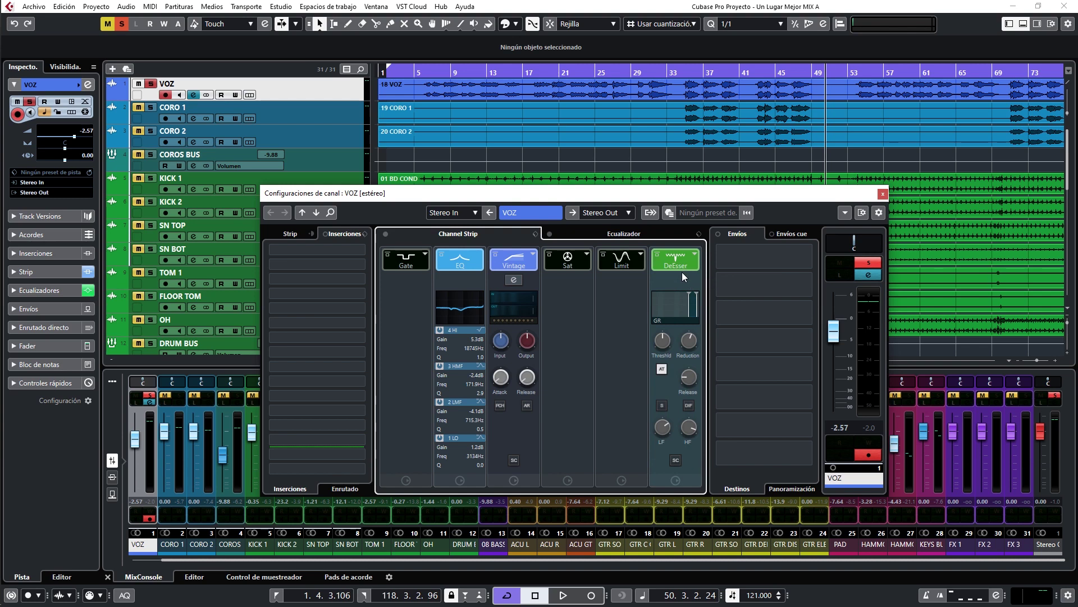
drag(674, 267, 564, 266)
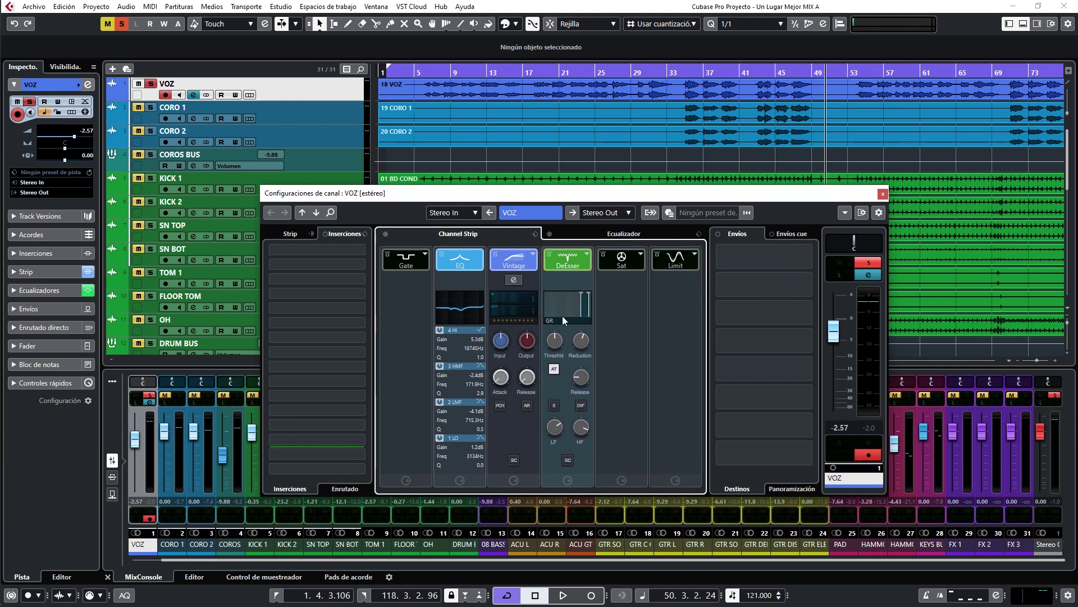
click(554, 370)
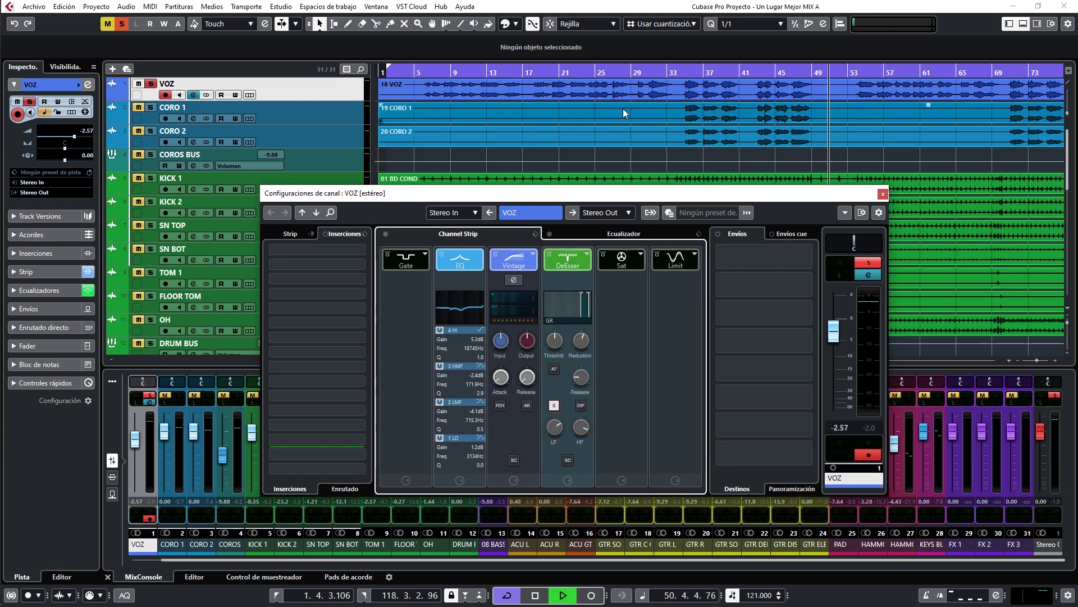
Step: Play the vocal from near bar 36 with the DeEsser's filter band soloed, adjust its low frequency limit, and set the threshold to -25.0 dB
click(684, 74)
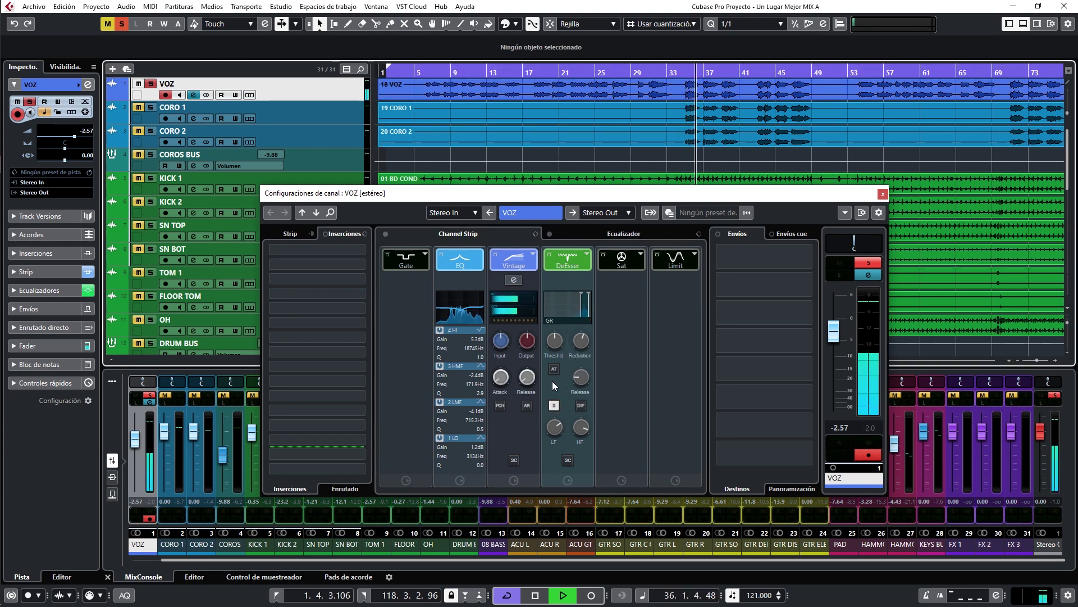
click(552, 427)
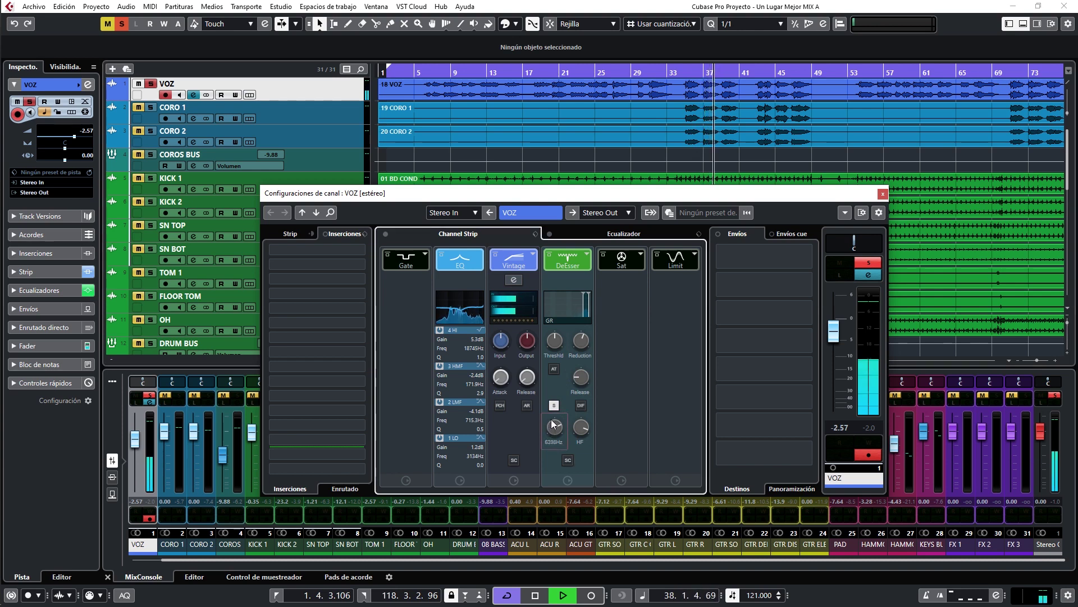
click(581, 406)
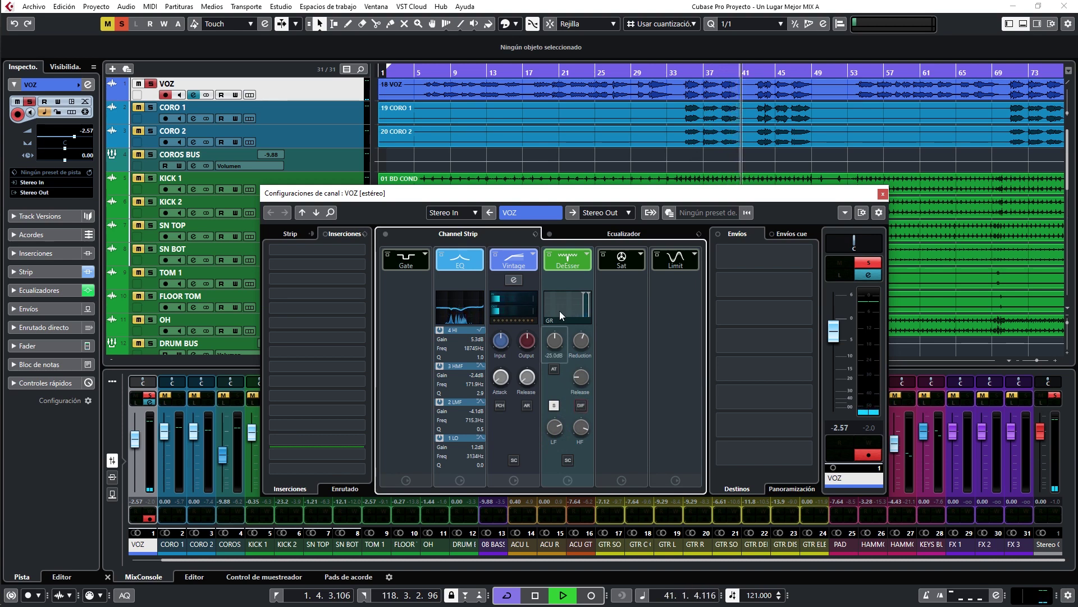
Step: Replay the vocal from near bar 34, loop bars 22 to 23, unsolo the band, and set DeEsser reduction to 6.5 dB and threshold to about -30.8 dB
click(683, 71)
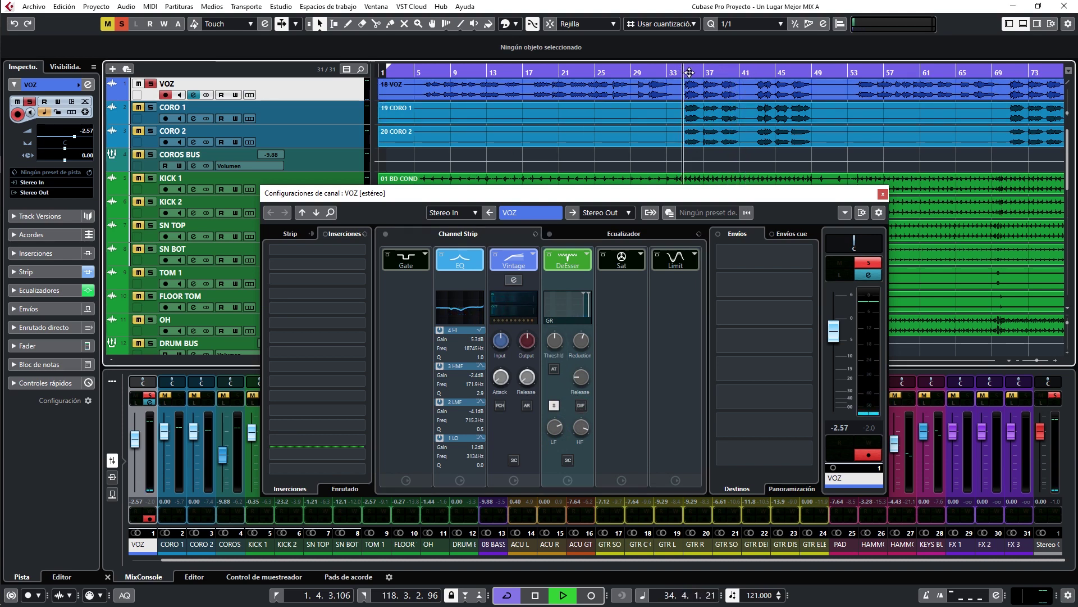
mouse_move(580, 337)
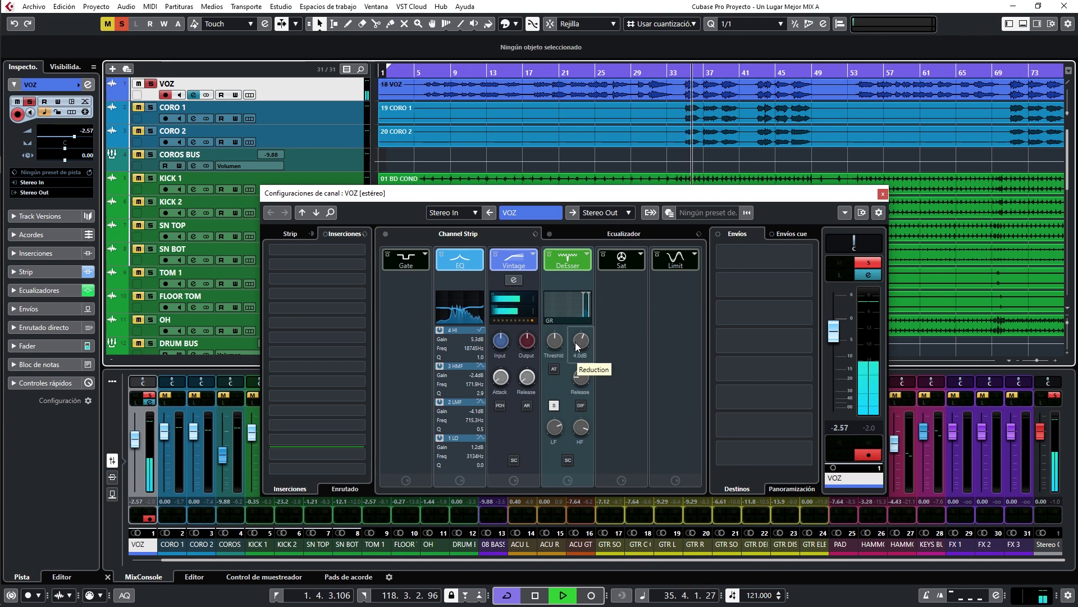
mouse_move(583, 373)
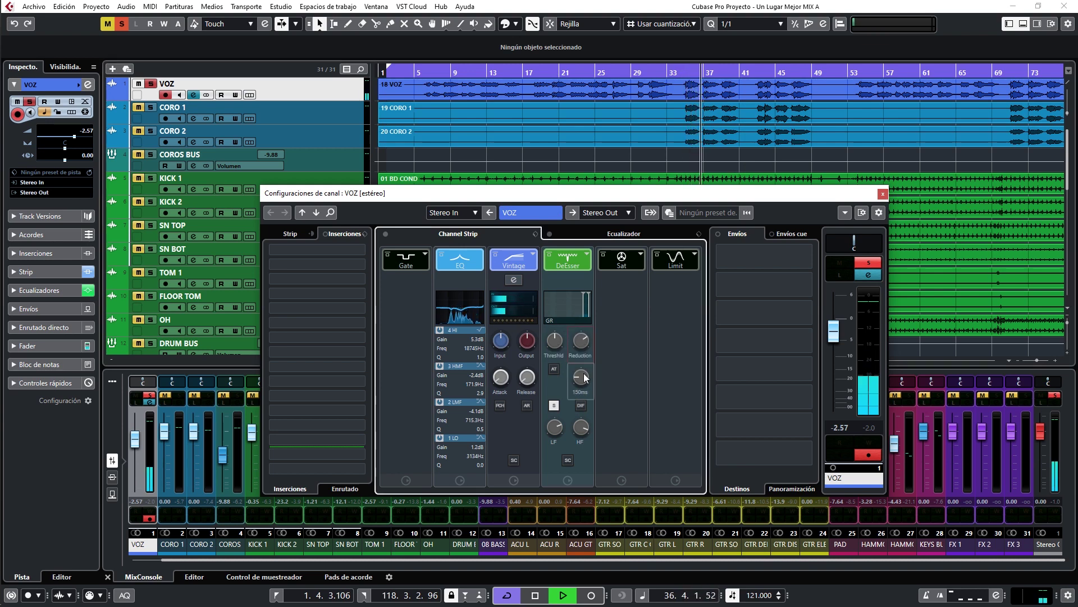
key(shift+3)
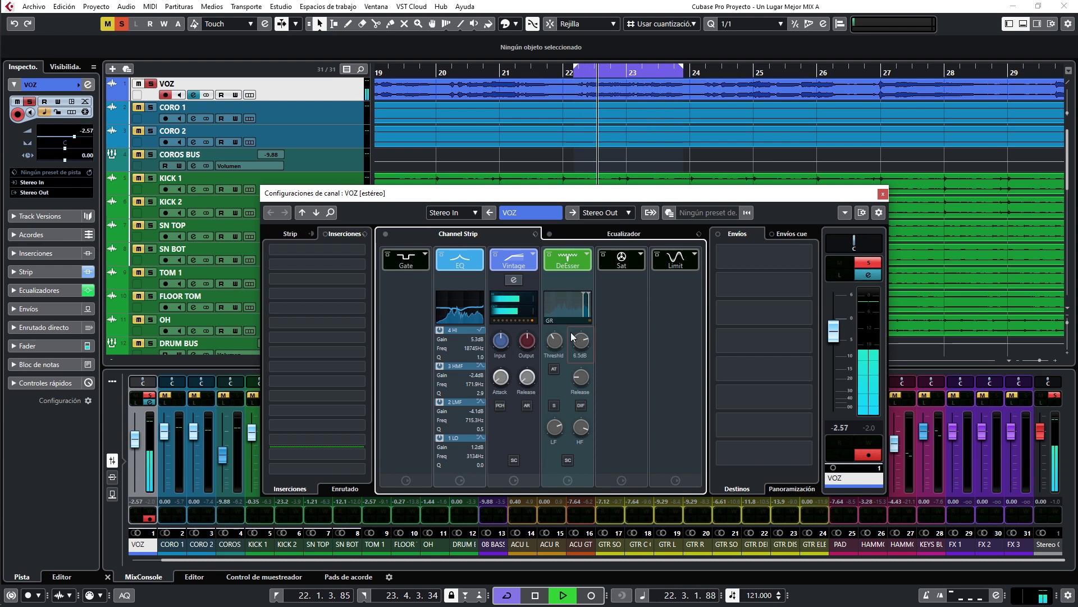
key(space)
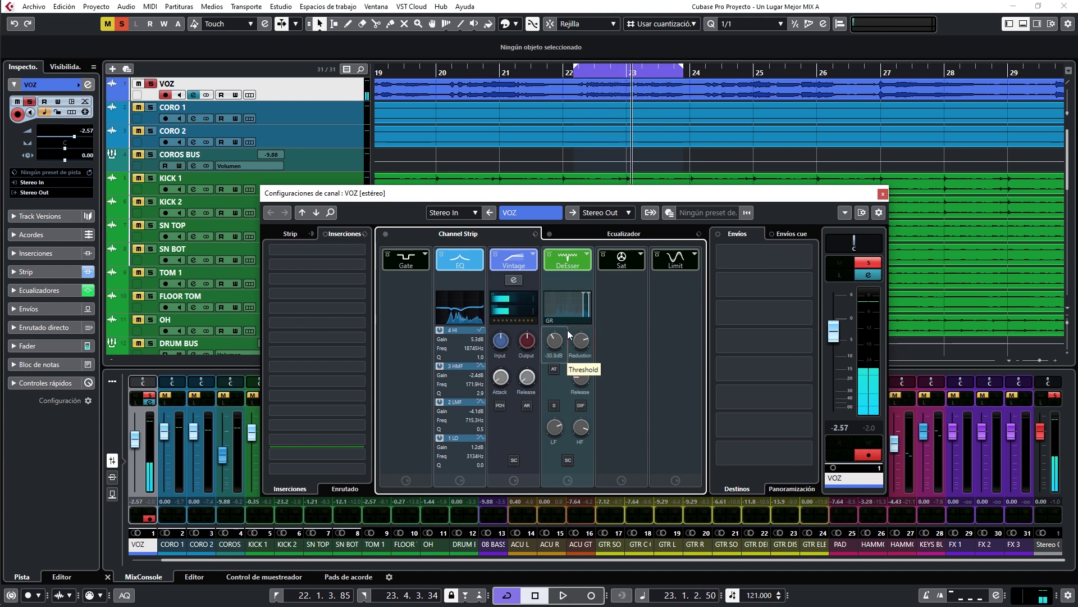
key(space)
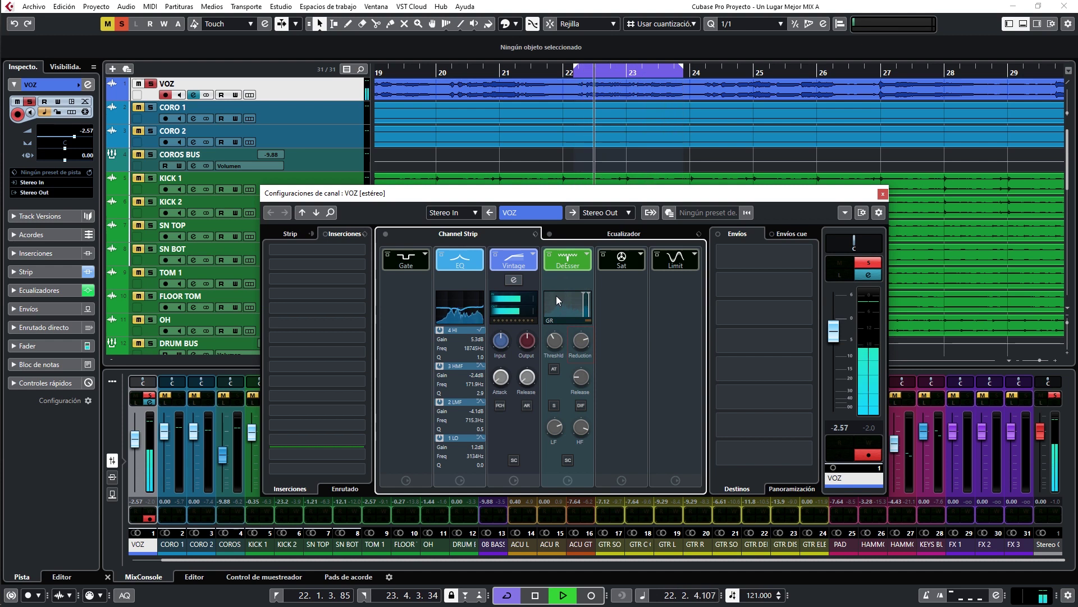
Step: Compare the looped vocal with the DeEsser bypassed and active, leave it active, and stop playback
key(space)
click(549, 256)
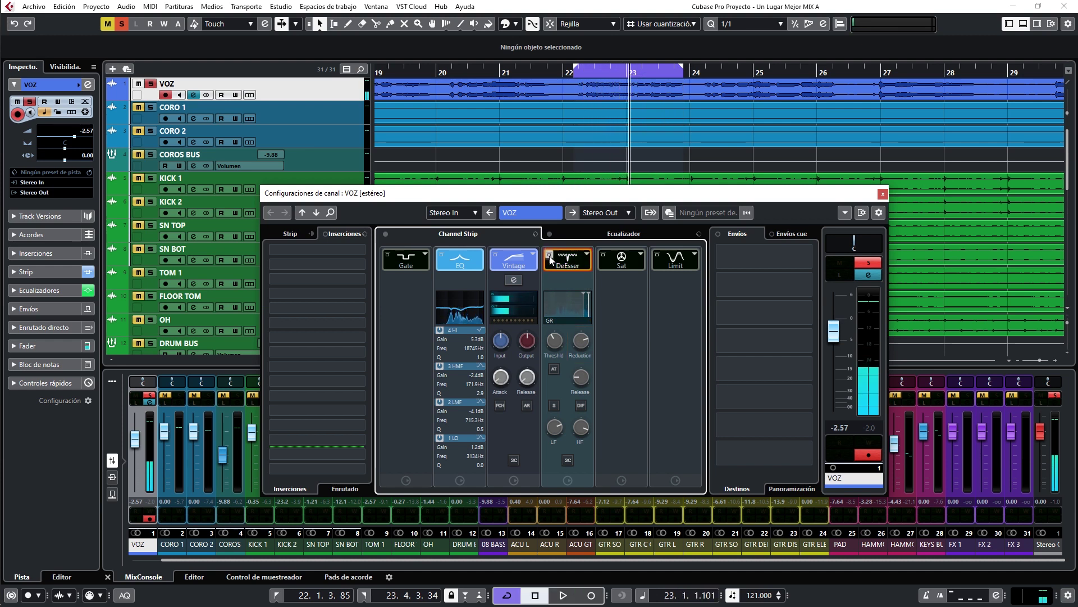
key(space)
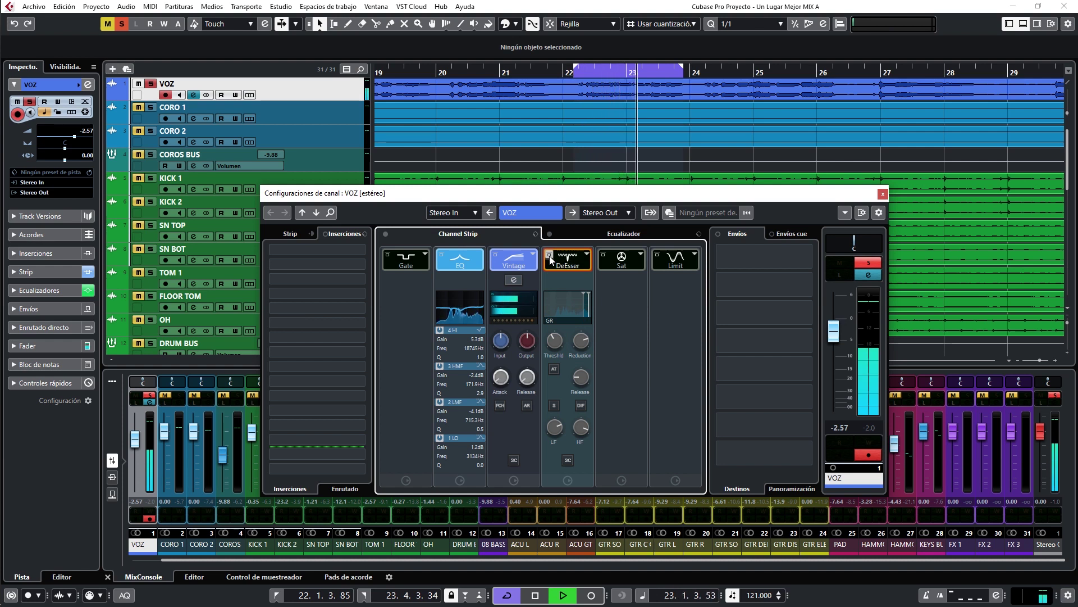
key(space)
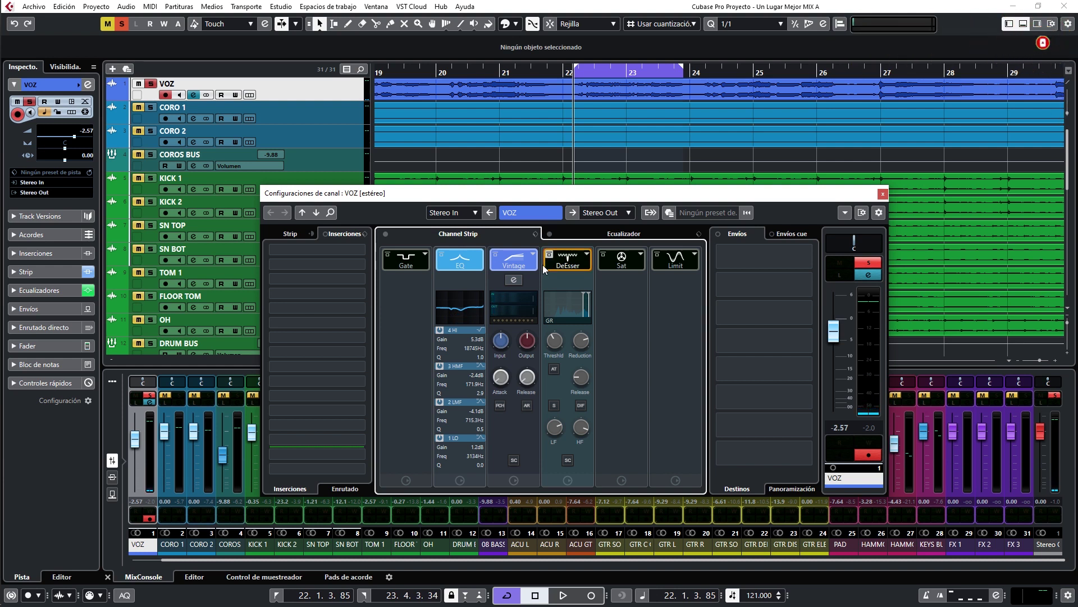
key(space)
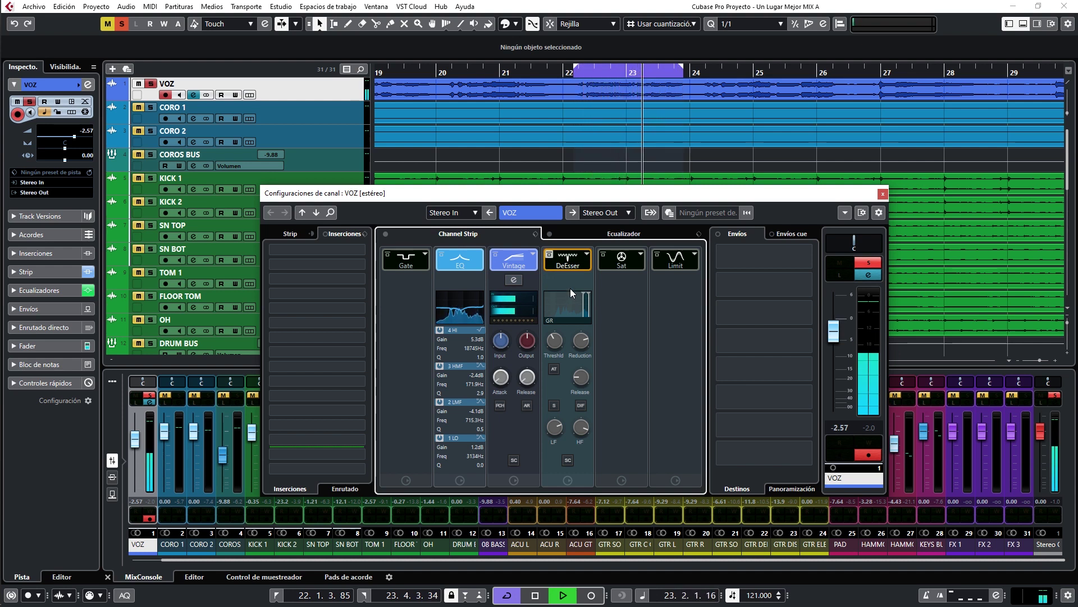
click(550, 255)
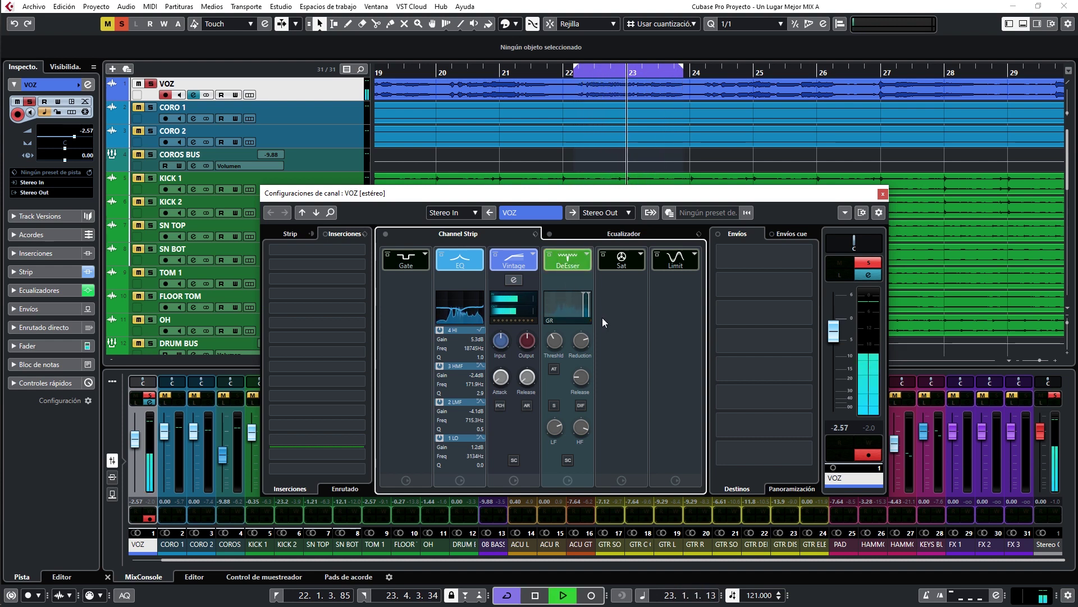
key(space)
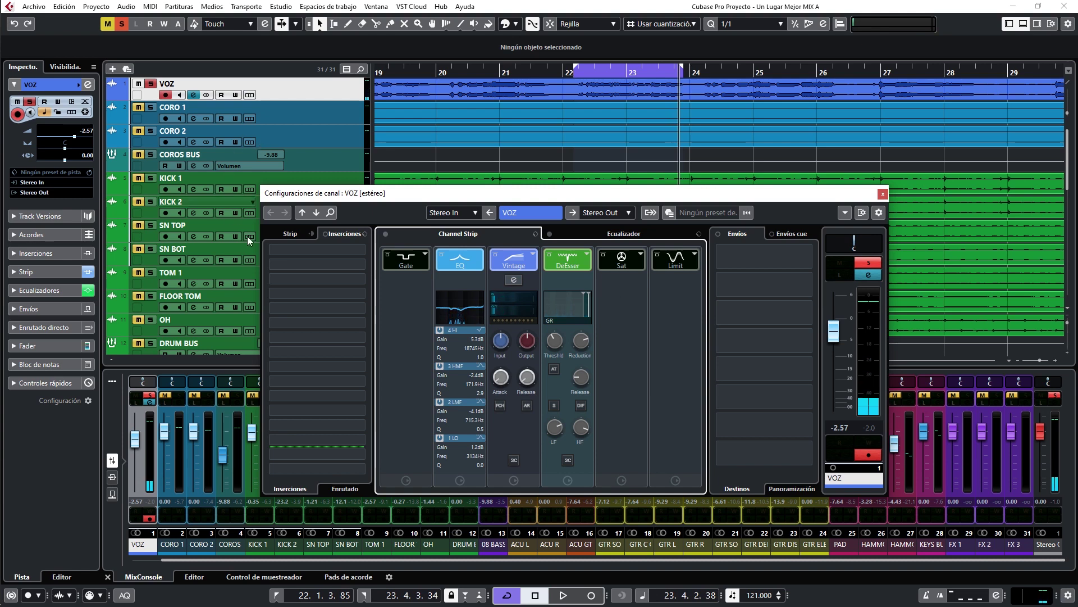
Step: Add a MonoDelay to the third insert slot of the VOZ channel and place its editor over the channel strip
drag(361, 270, 360, 282)
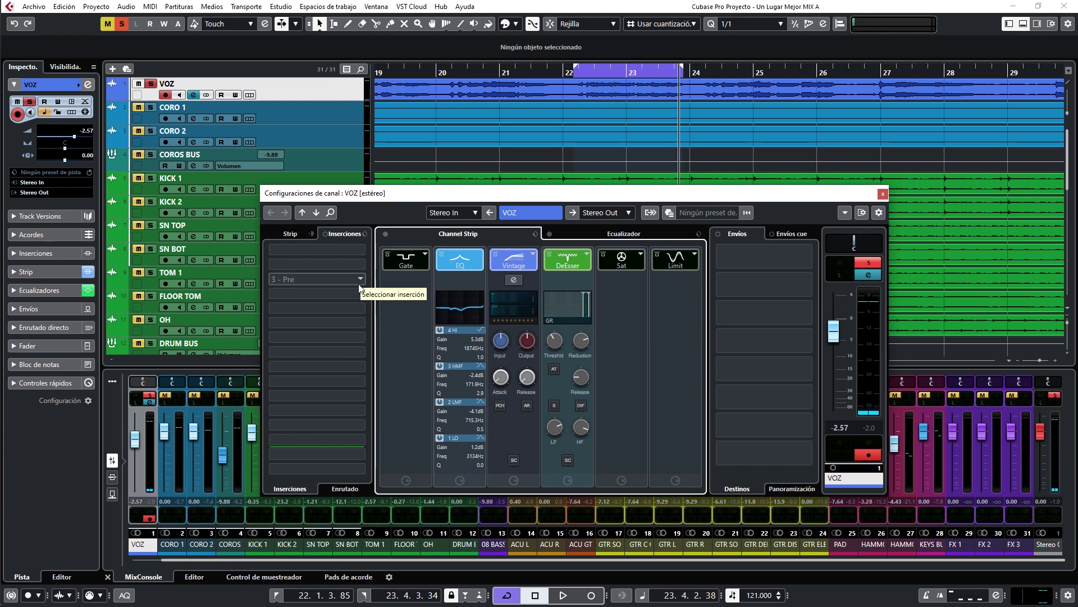
click(359, 280)
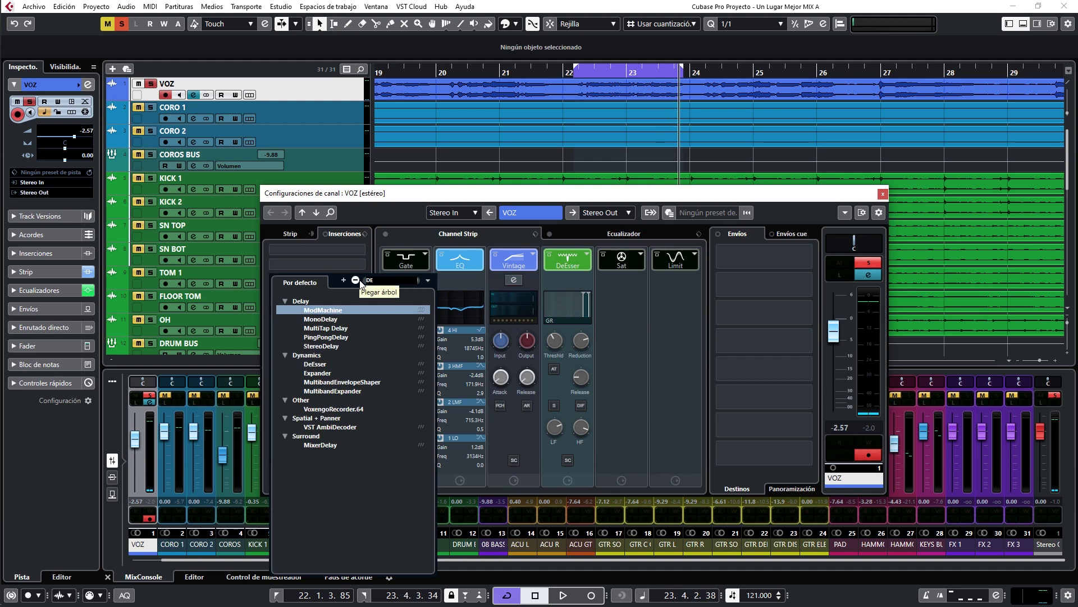
text(DEL)
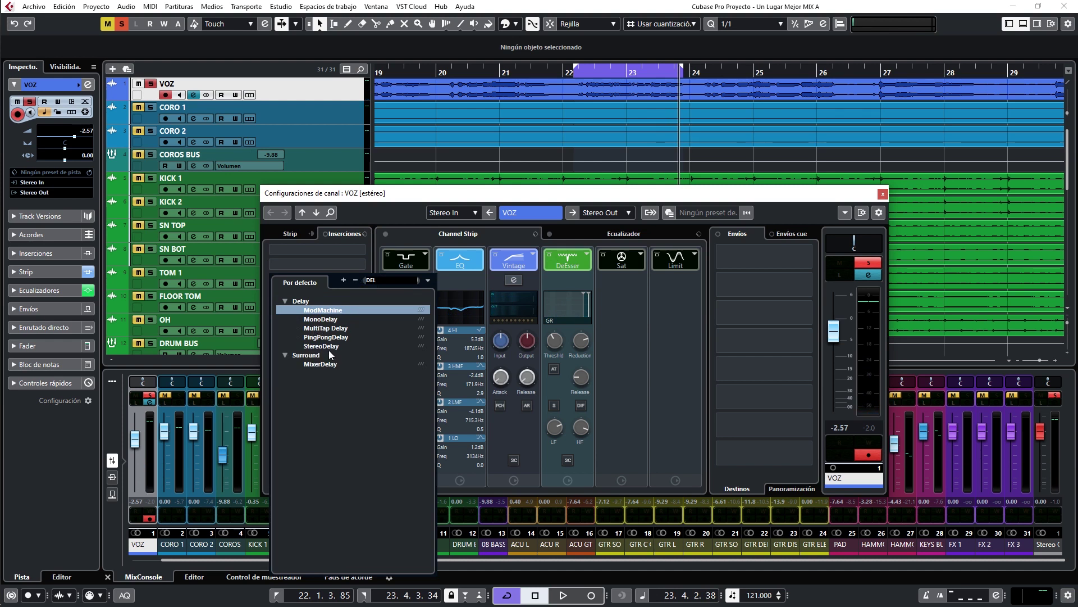
click(321, 319)
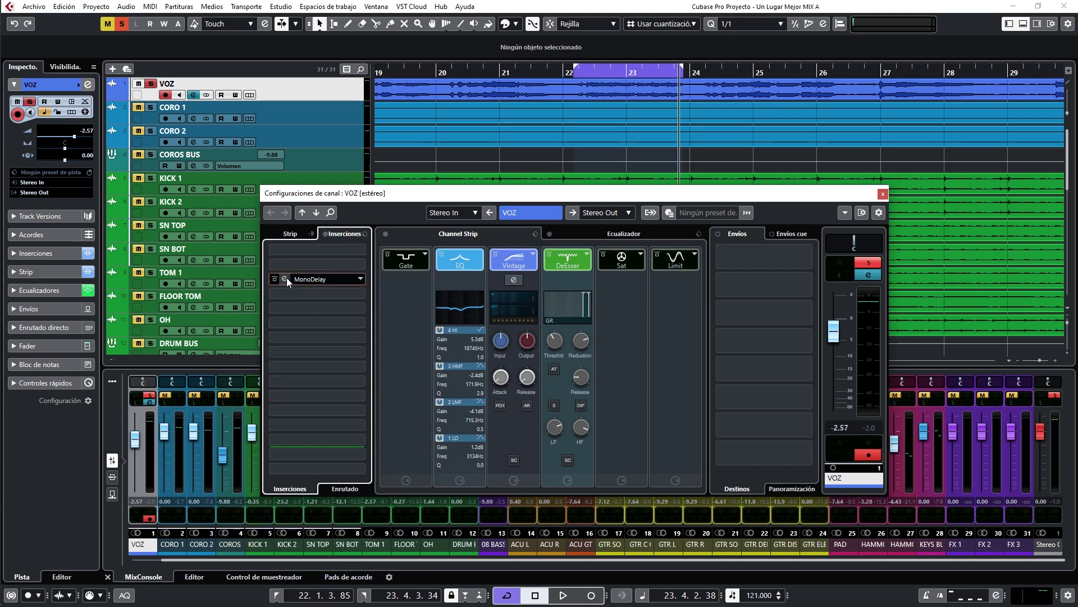
click(285, 279)
drag(377, 222, 490, 268)
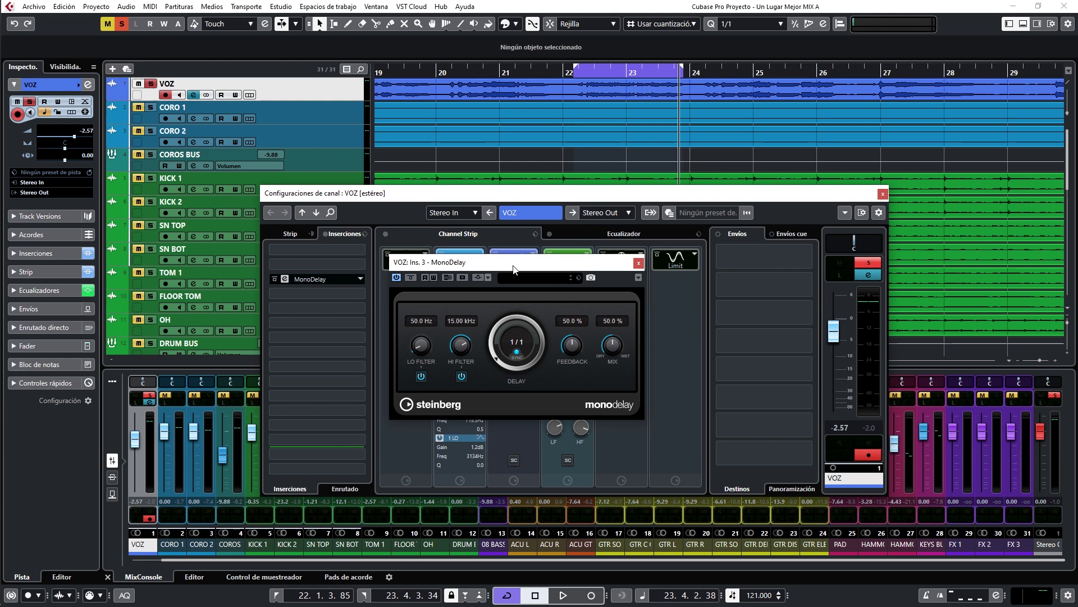
Step: Audition the MonoDelay, bypass it while switching off both filters and setting feedback to 0% and delay to 1/8, and reactivate it
key(space)
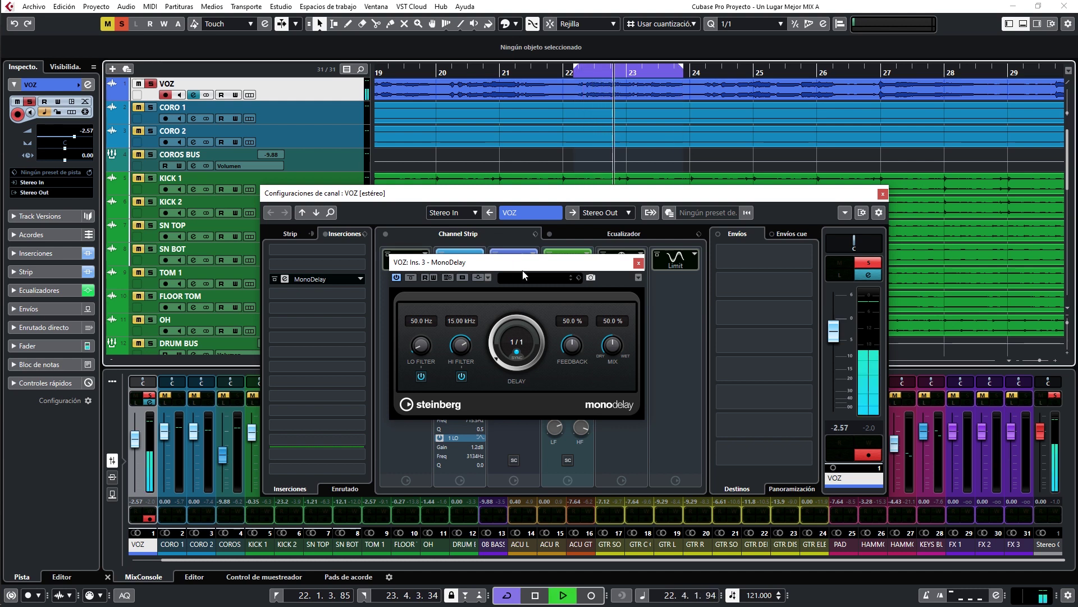
key(space)
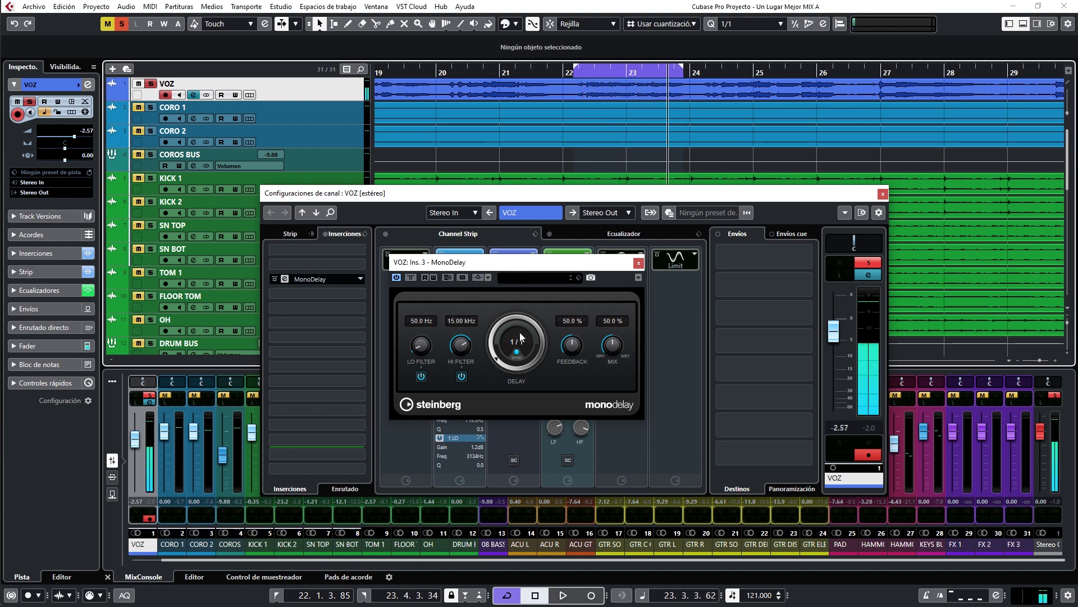
click(411, 279)
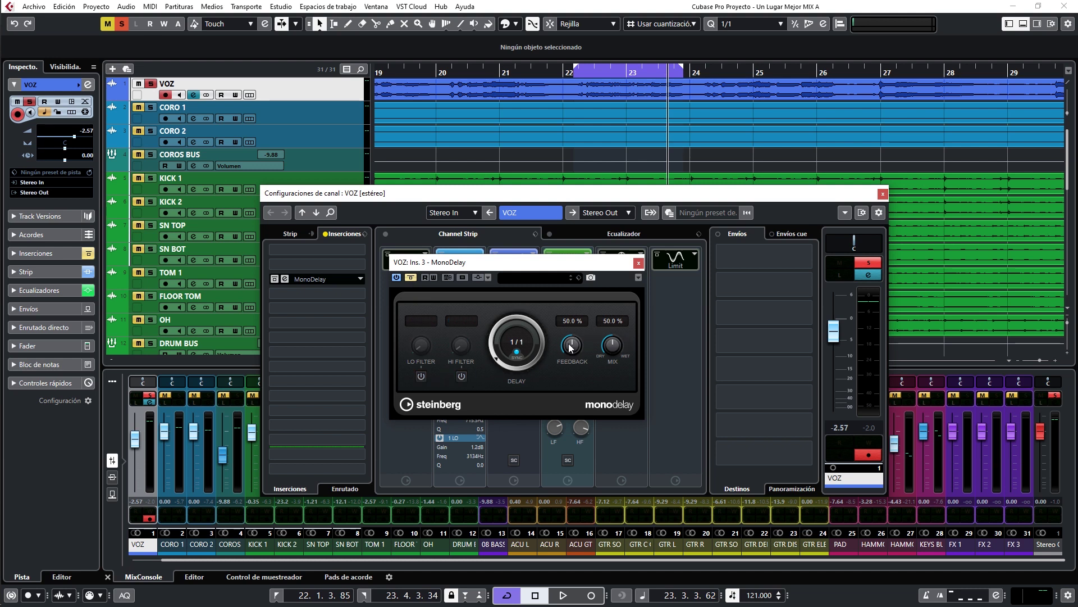
click(520, 341)
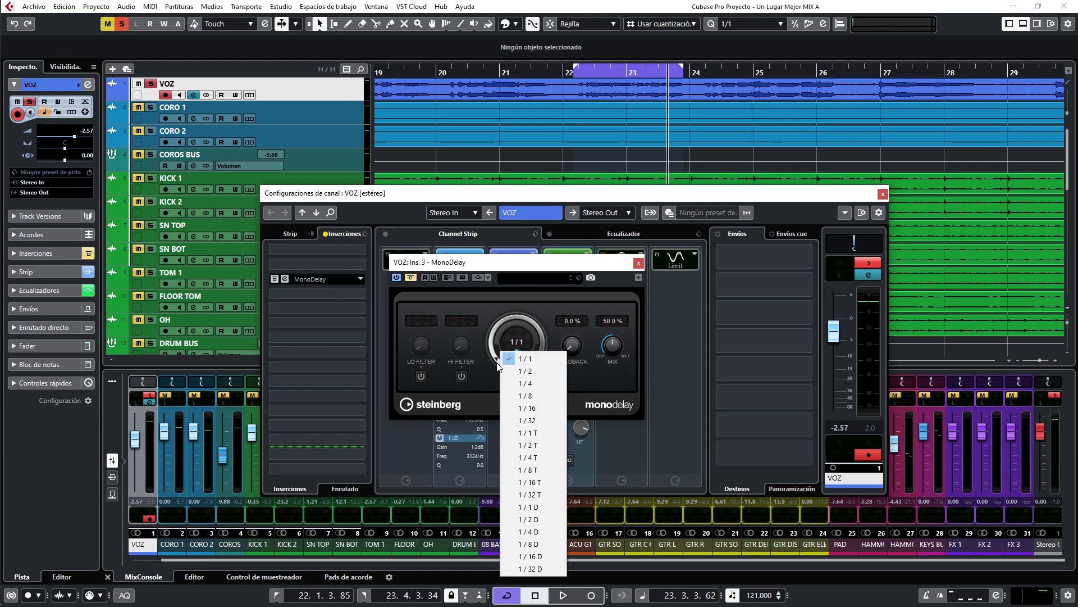
click(524, 397)
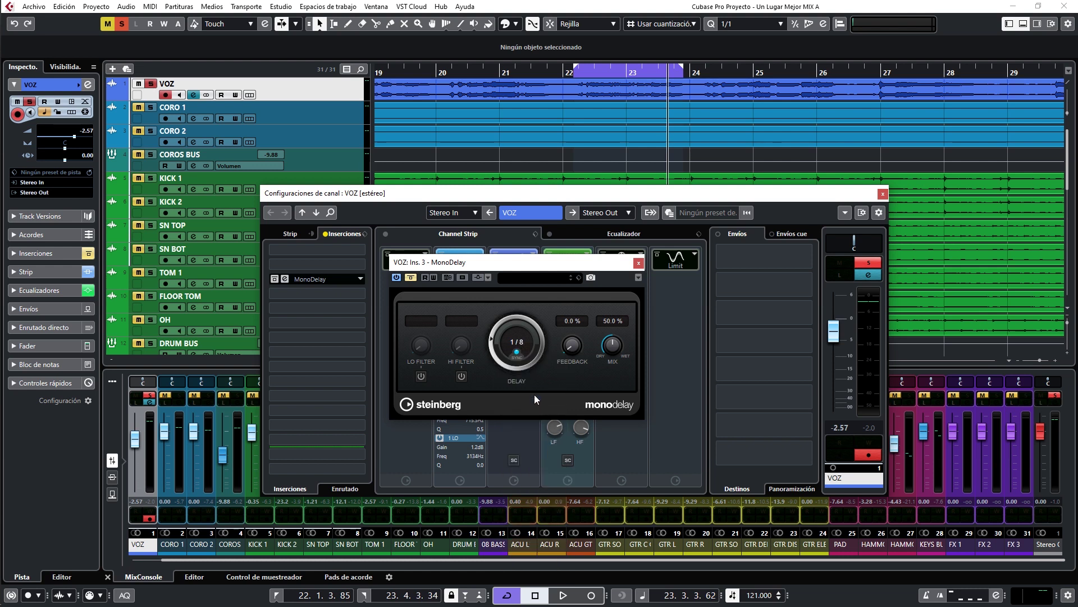
click(416, 277)
Step: Play the looped vocal and lower the MonoDelay mix to 2%
key(space)
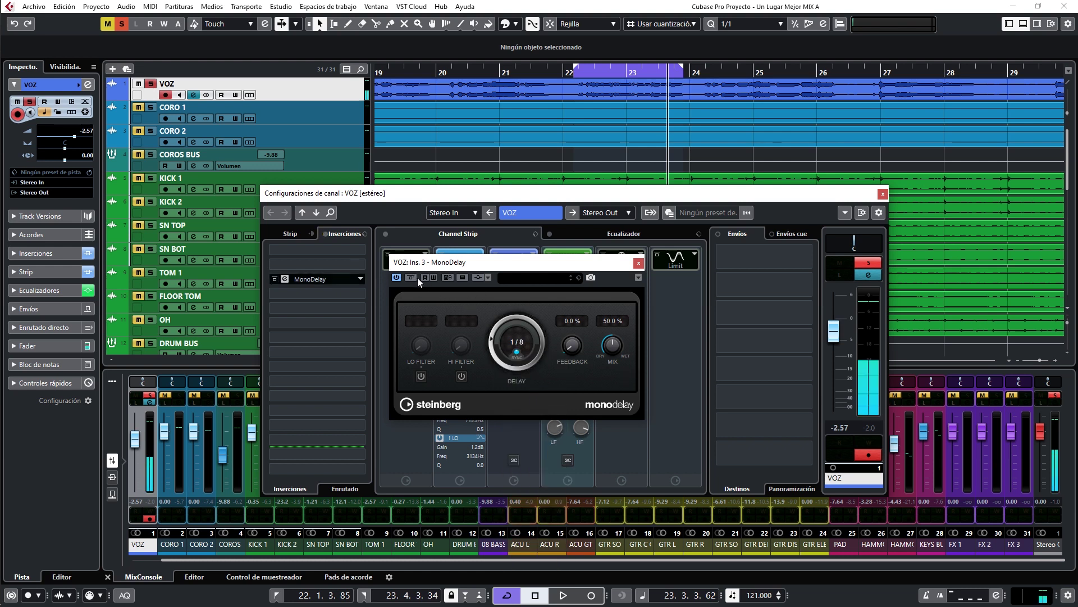
drag(594, 349, 604, 404)
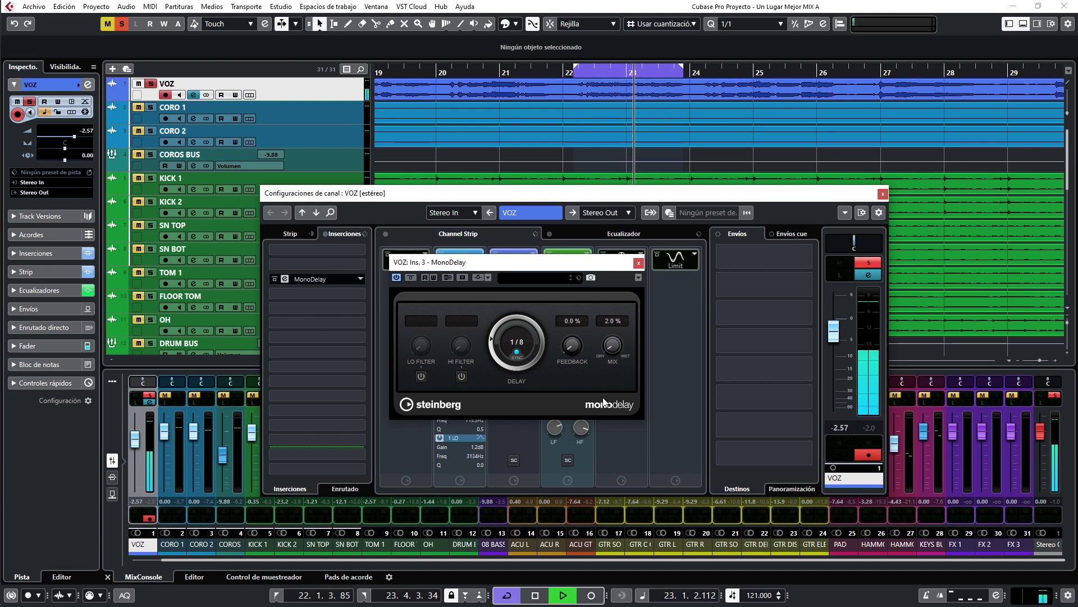
click(609, 320)
text(2)
key(Return)
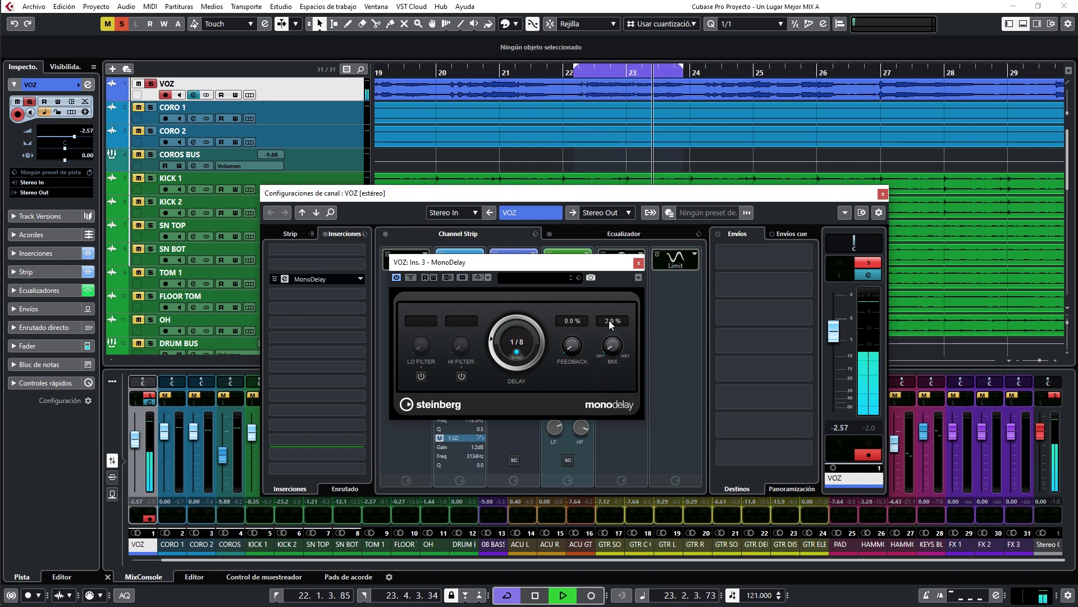
Step: Set the MonoDelay time to 1/16, replay the loop, and turn off cycle mode so playback continues past it
key(space)
click(512, 340)
click(529, 409)
key(space)
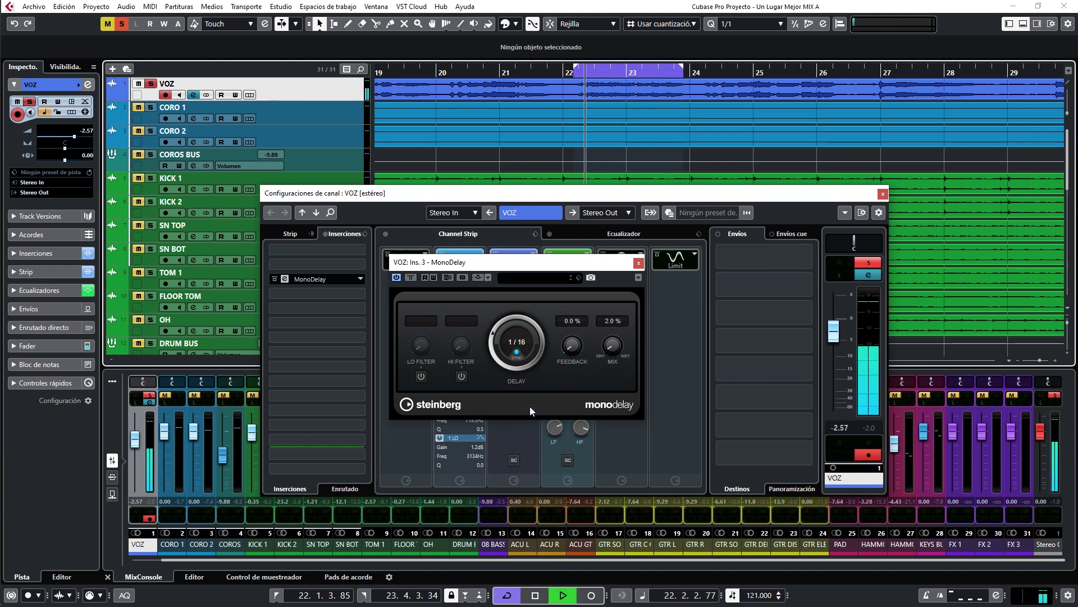
key(space)
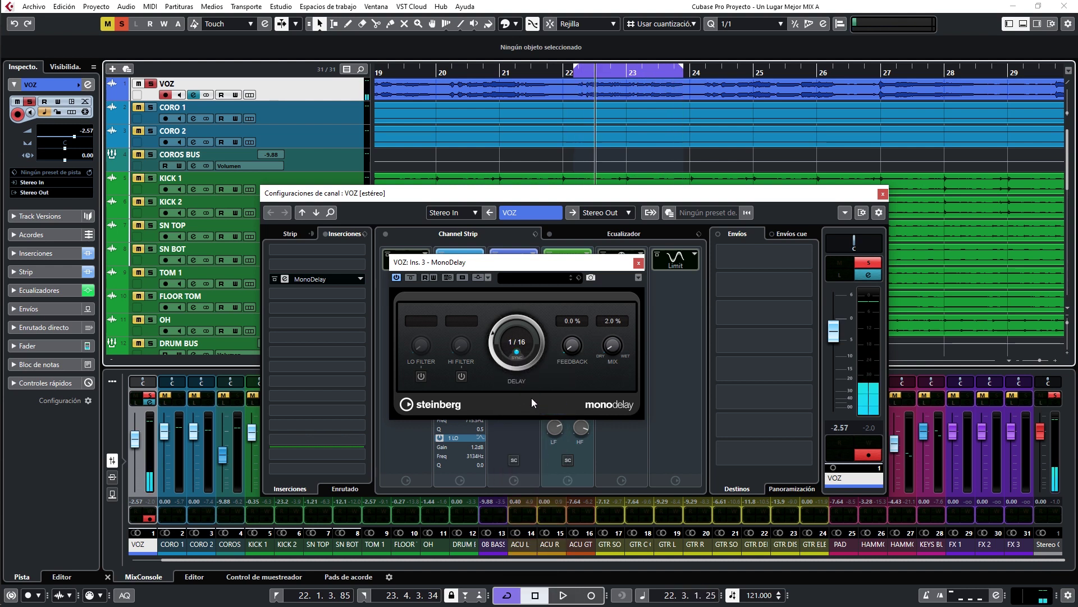
key(space)
key(KP_Divide)
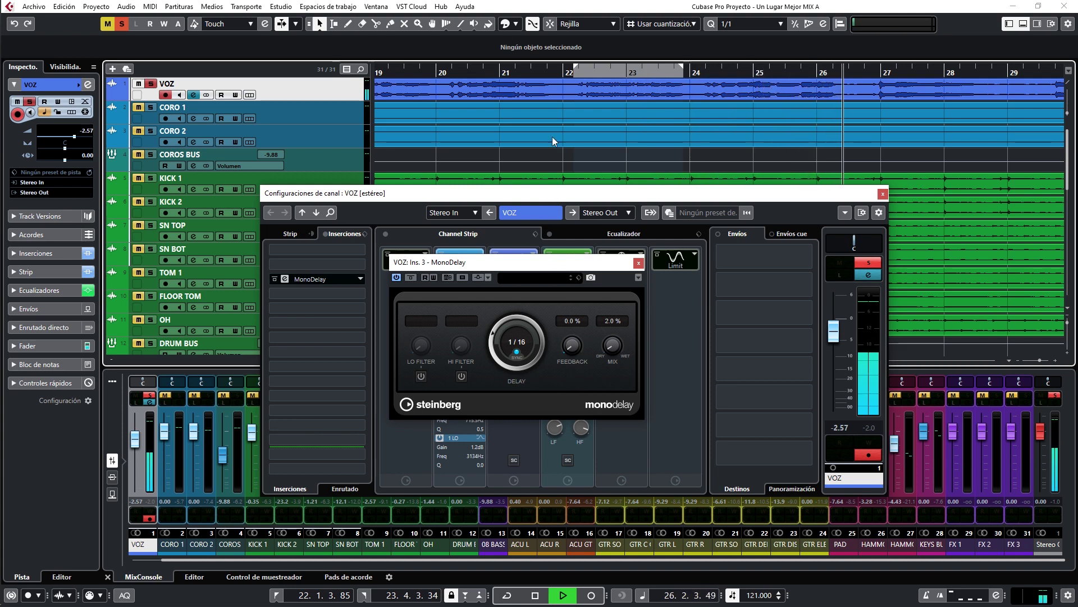
Step: Set the locator range over the early vocal phrases, from about bar 5 to bar 14, and stop playback
key(g)
key(g)
key(g)
key(g)
key(g)
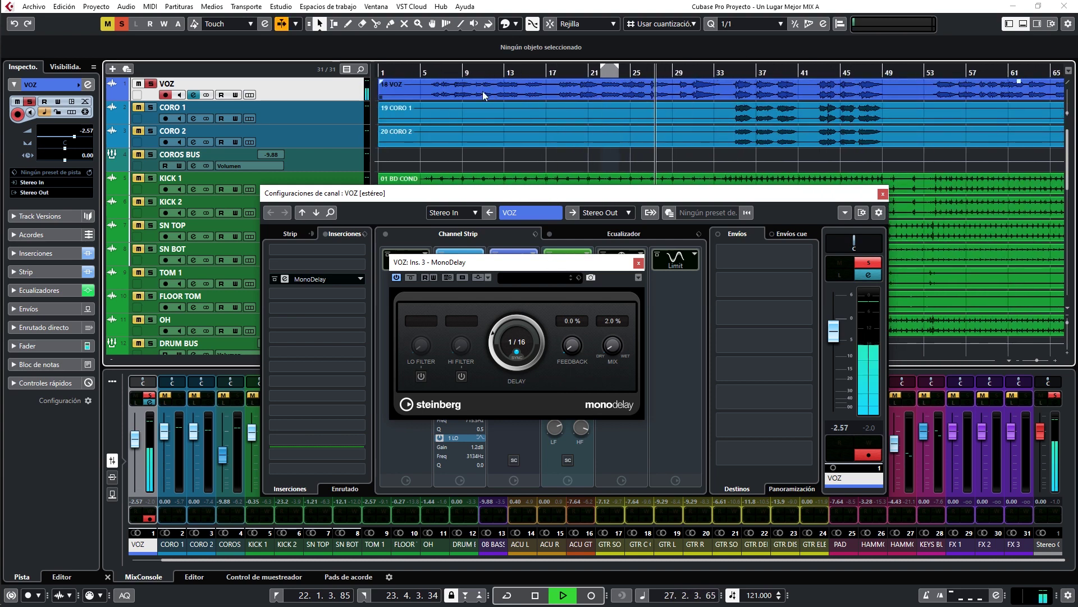
drag(430, 72, 514, 72)
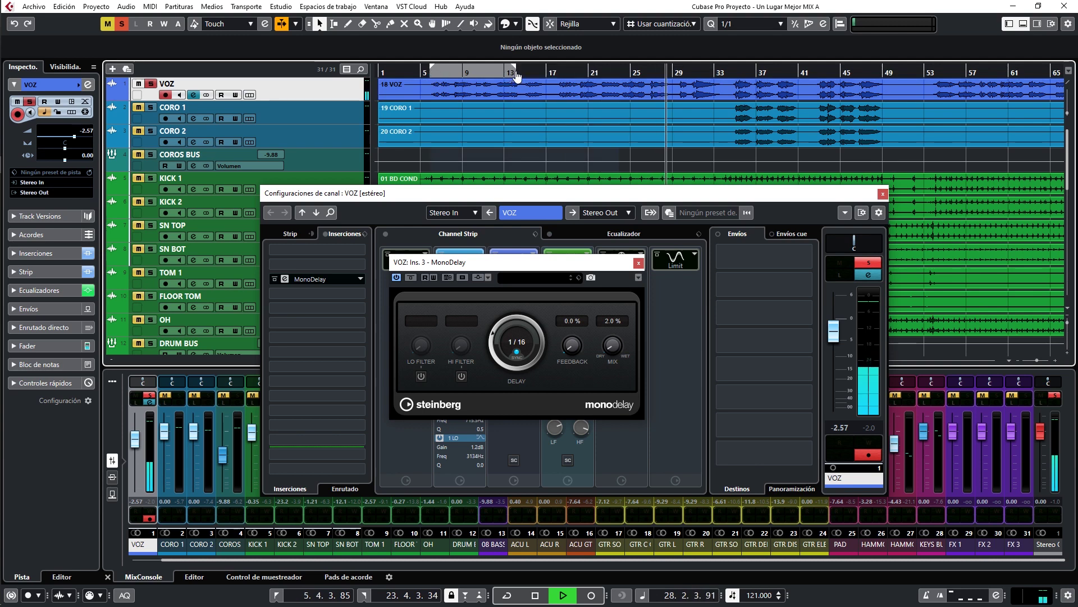
key(space)
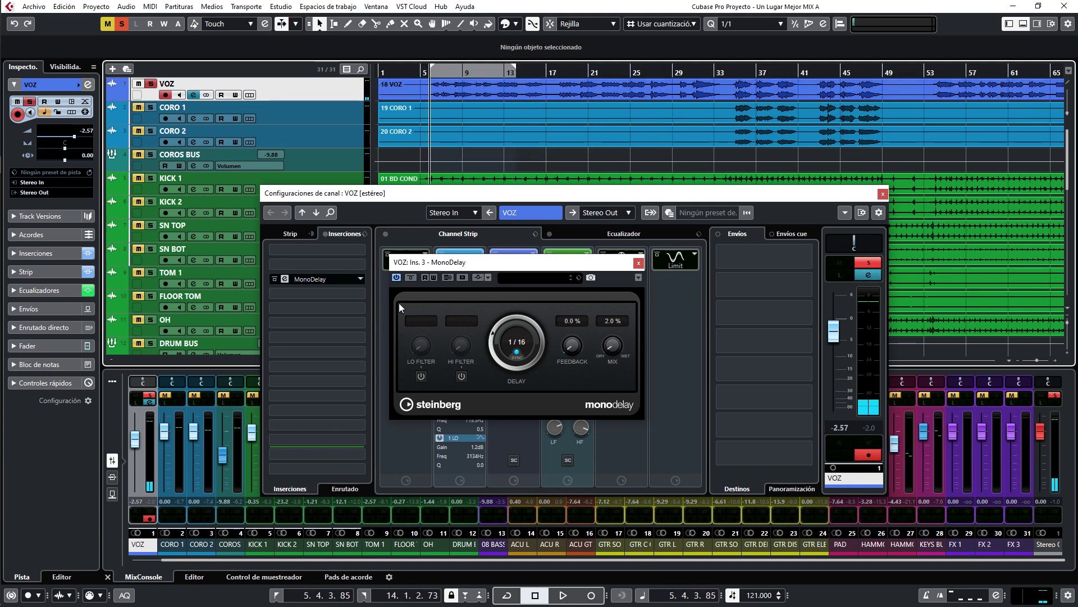
Step: Play the vocal, comparing it with the MonoDelay bypassed and active, and close the plug-in editor and the VOZ channel settings
click(410, 278)
key(space)
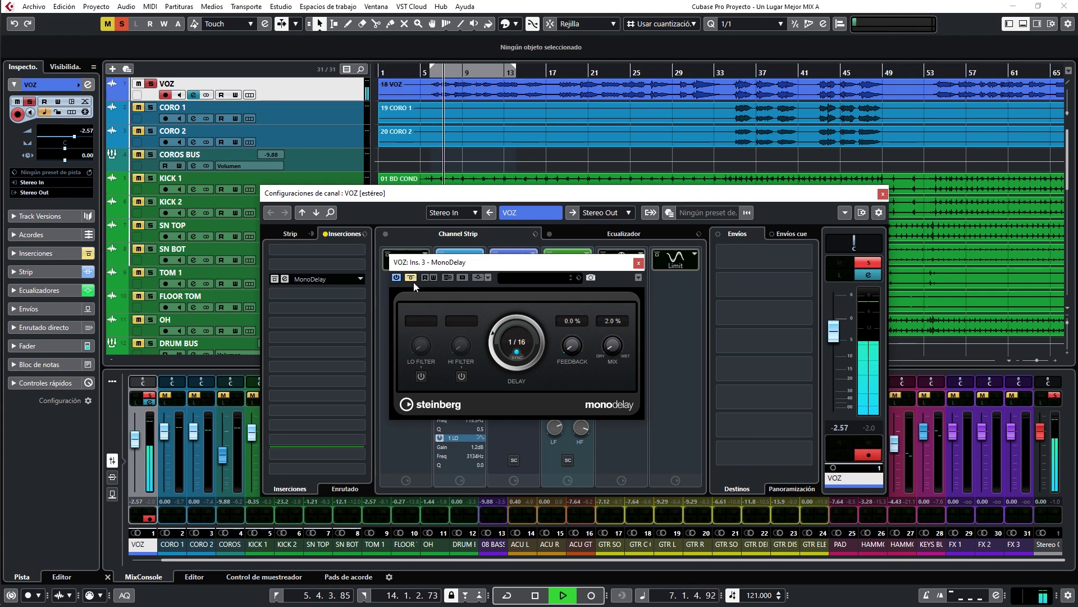
click(412, 277)
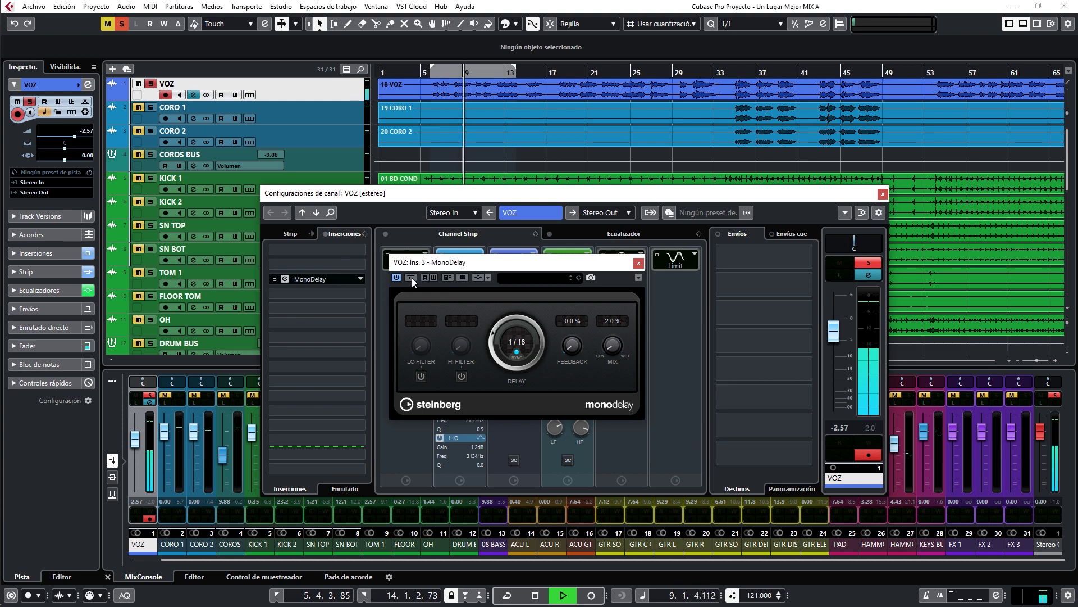
key(space)
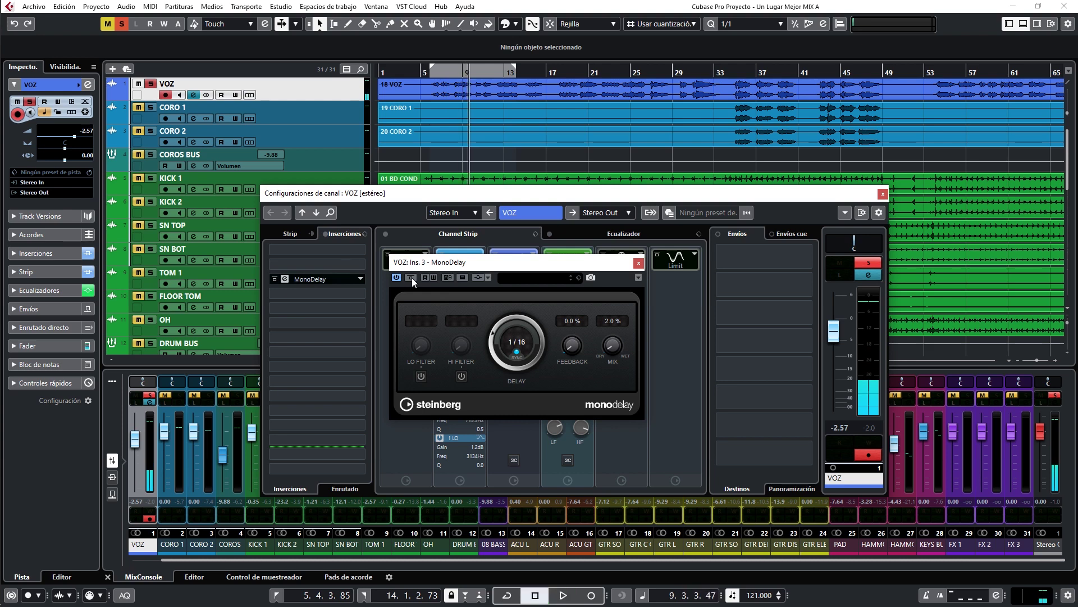
key(space)
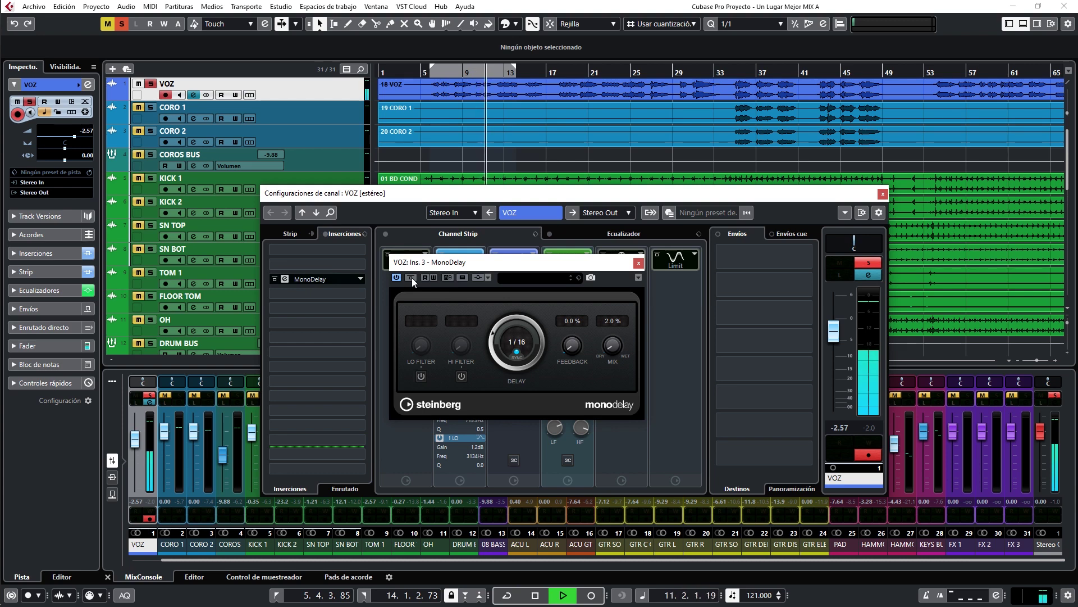
click(411, 278)
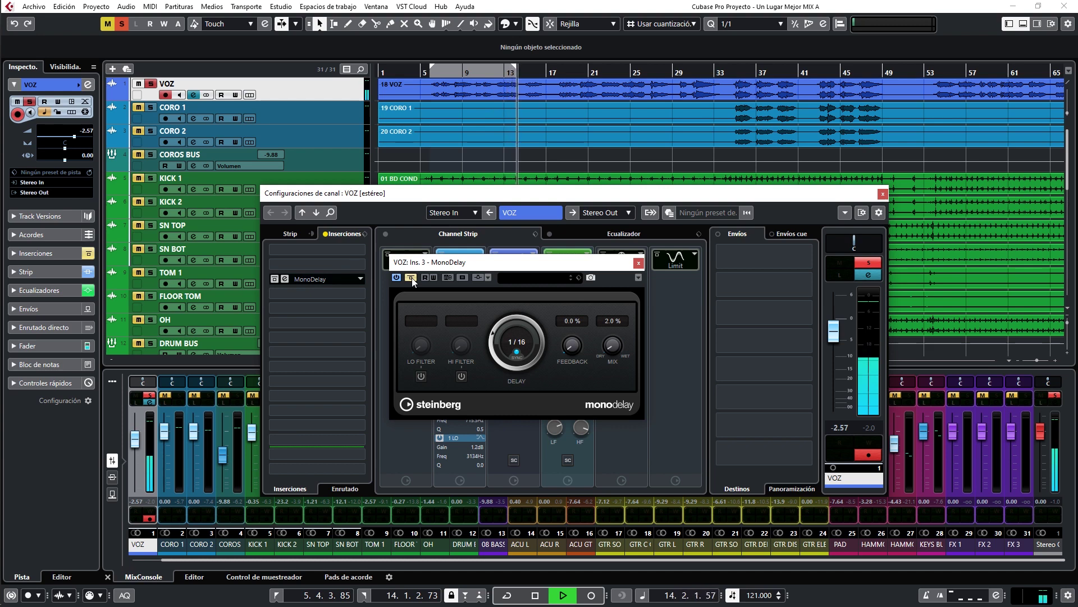
click(411, 277)
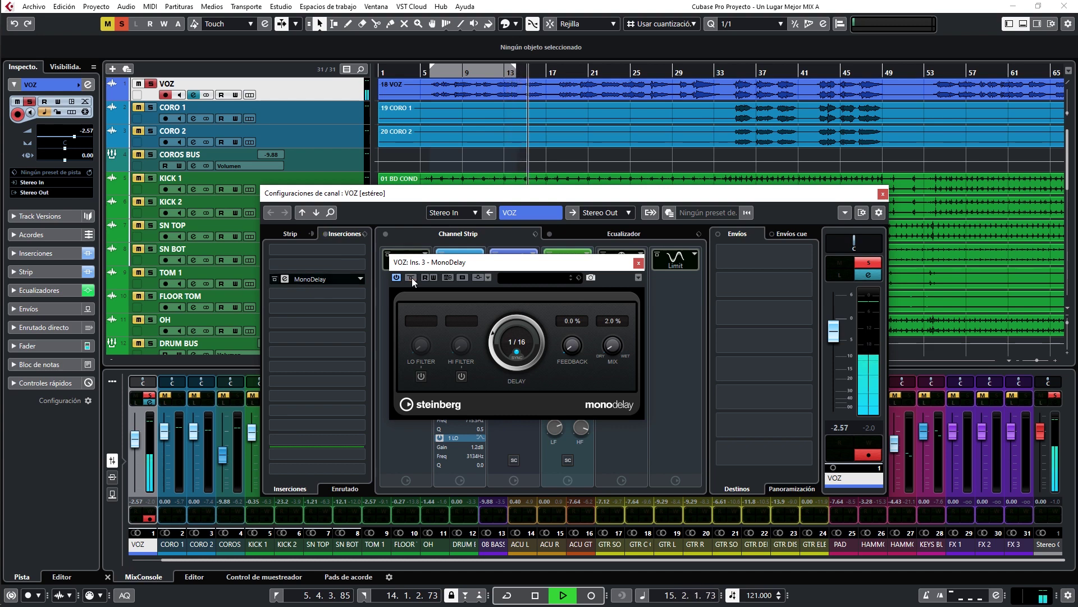
key(space)
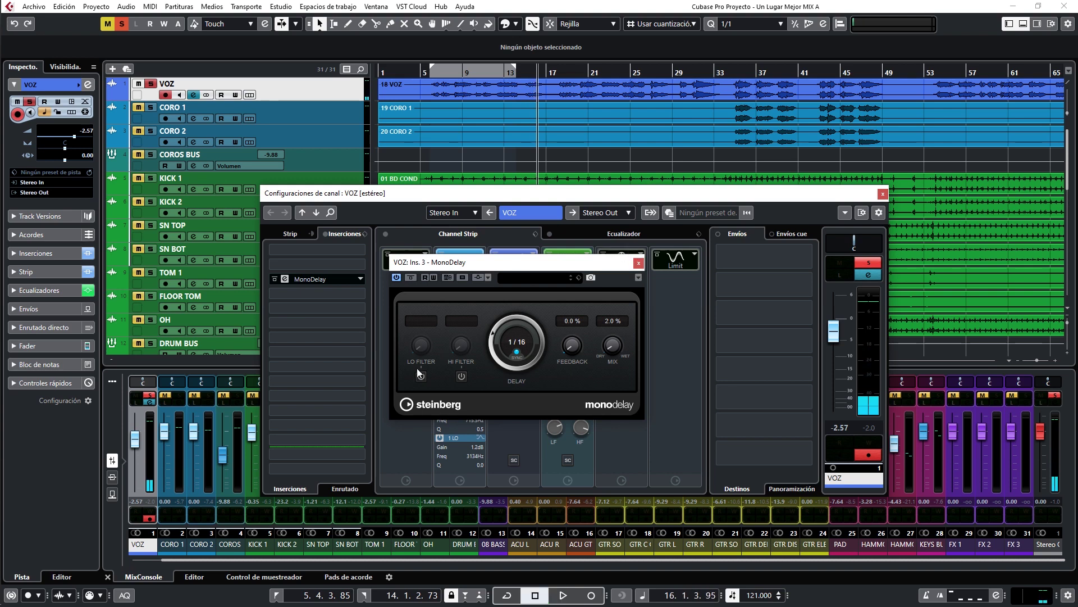
click(639, 262)
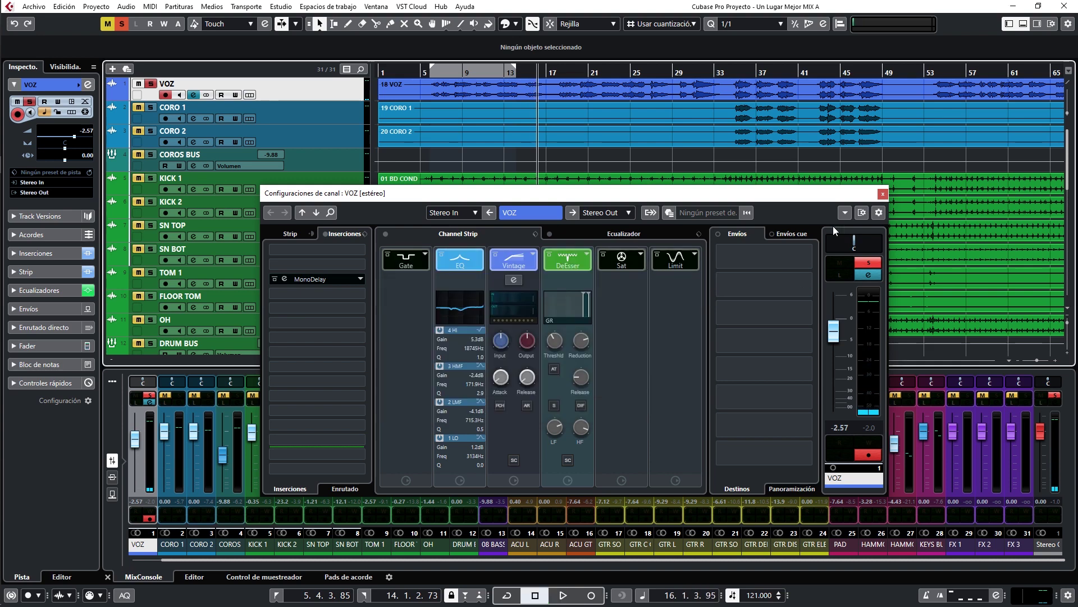
click(882, 195)
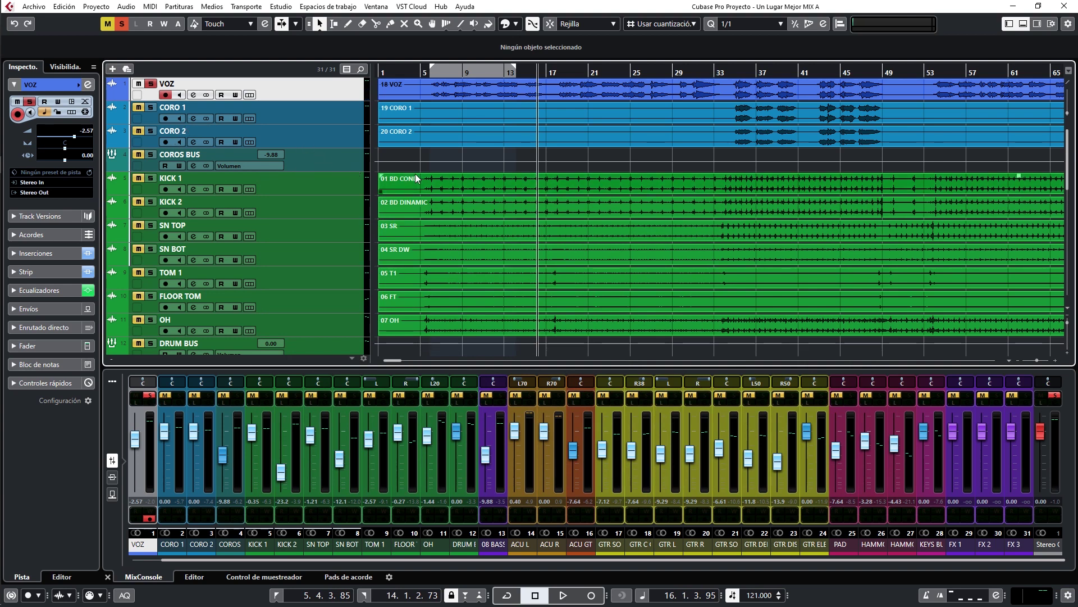
Step: Solo the DRUM BUS, restrict the solo to the OH channel, and play it
scroll(443, 220, down, 2)
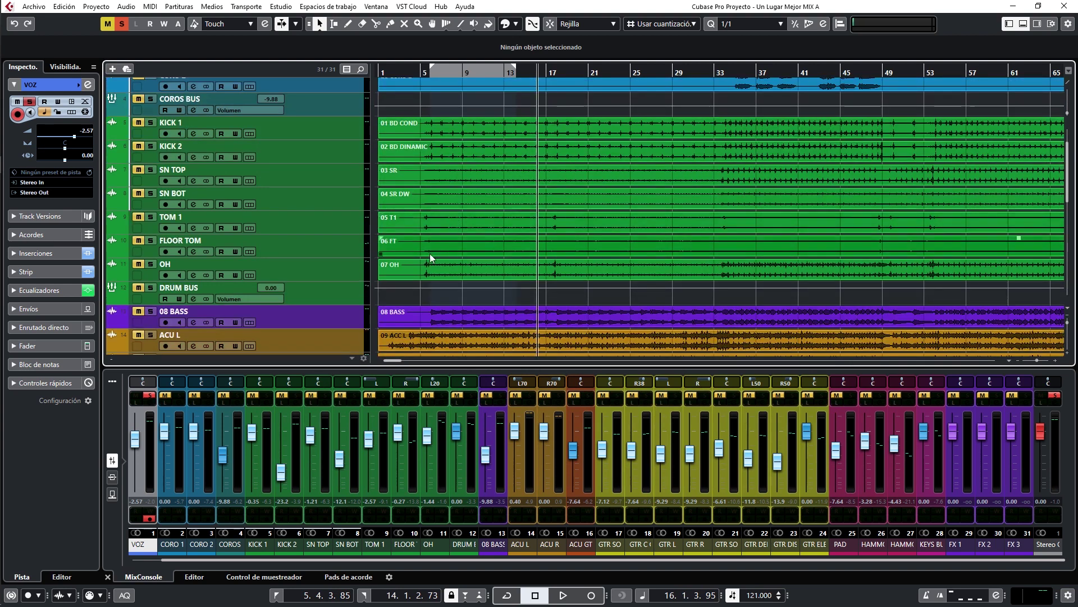
click(470, 397)
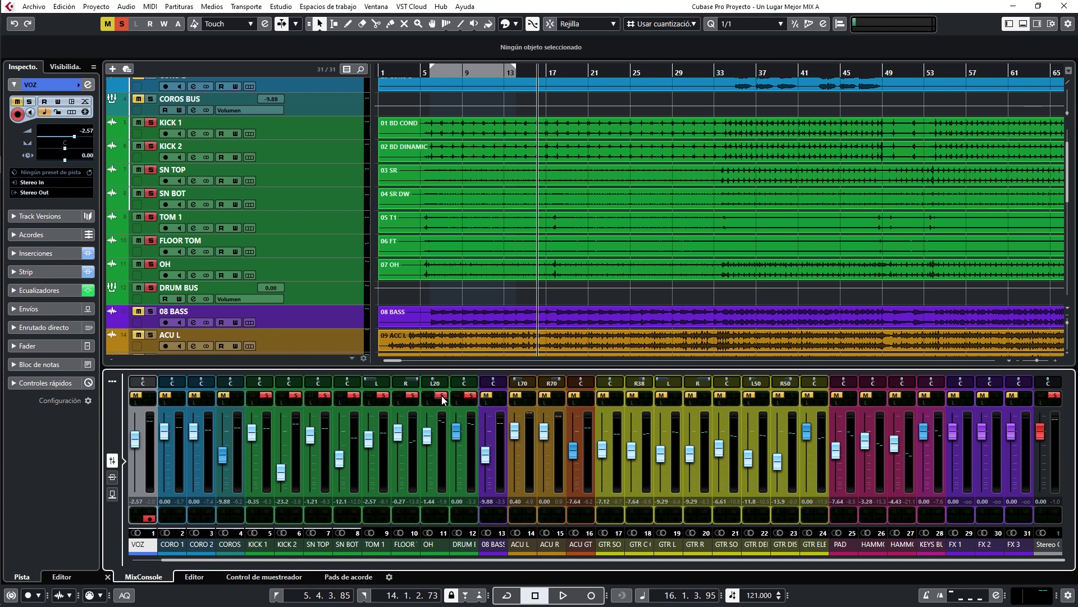
click(442, 396)
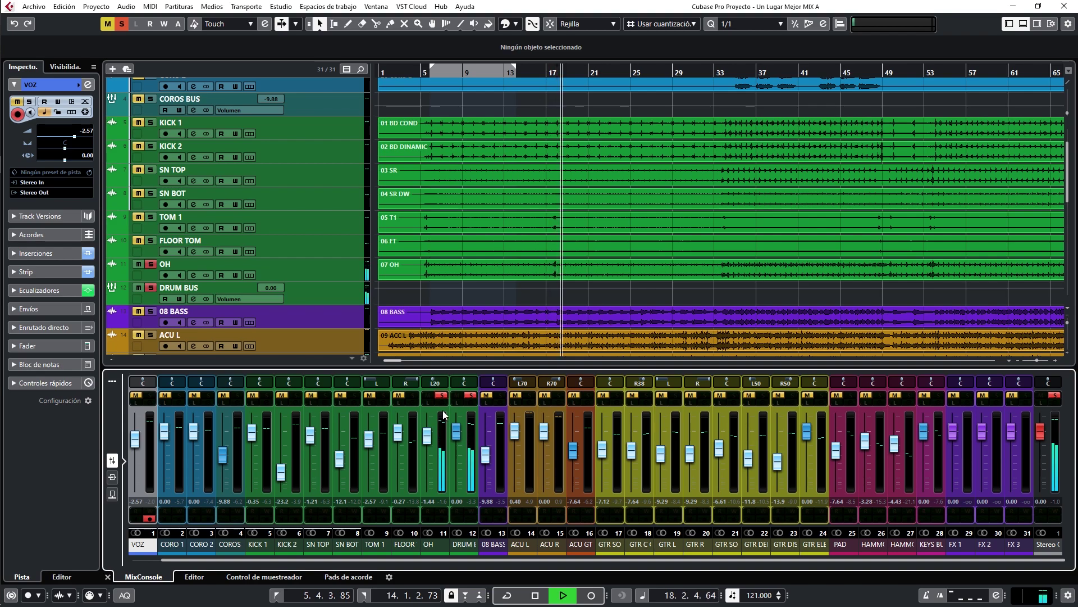
Step: Set the locators around the drum fill, from about bar 69 to bar 73
scroll(733, 166, right, 8)
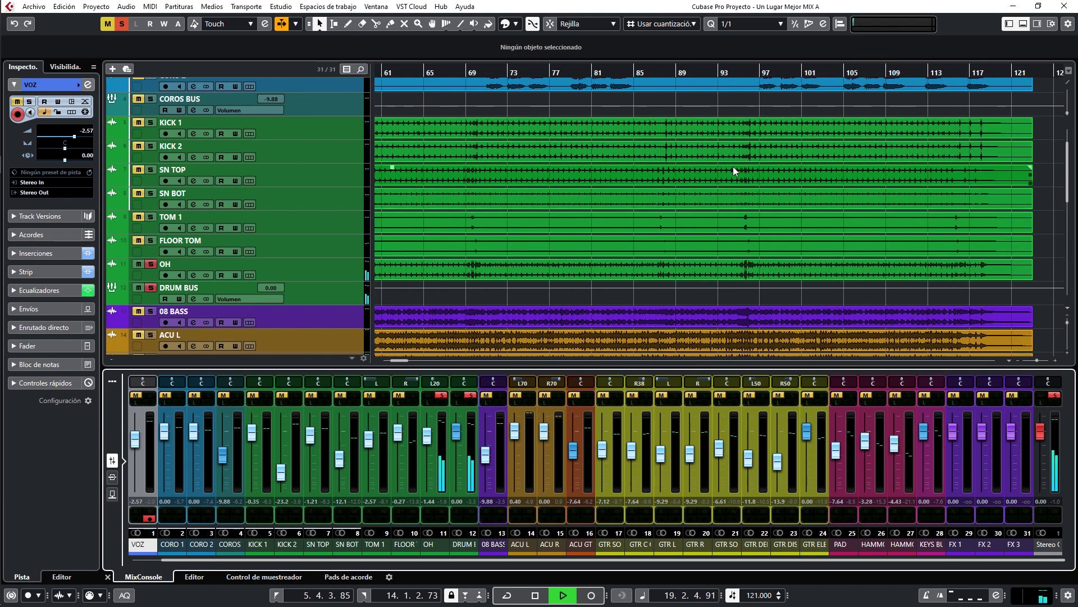
scroll(661, 198, down, 10)
scroll(667, 195, up, 5)
scroll(667, 196, left, 4)
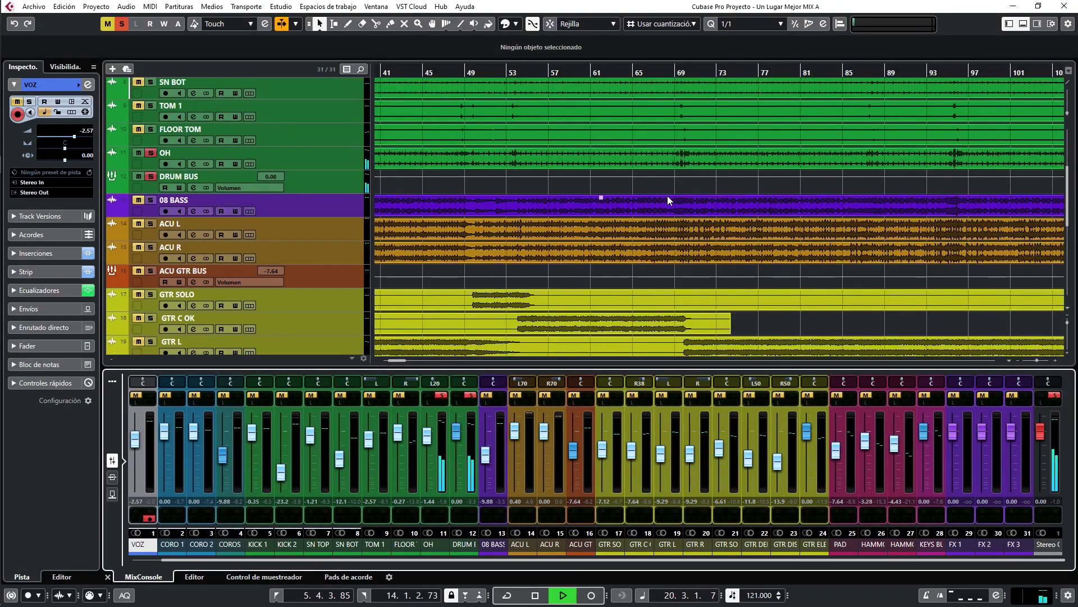
scroll(653, 159, up, 5)
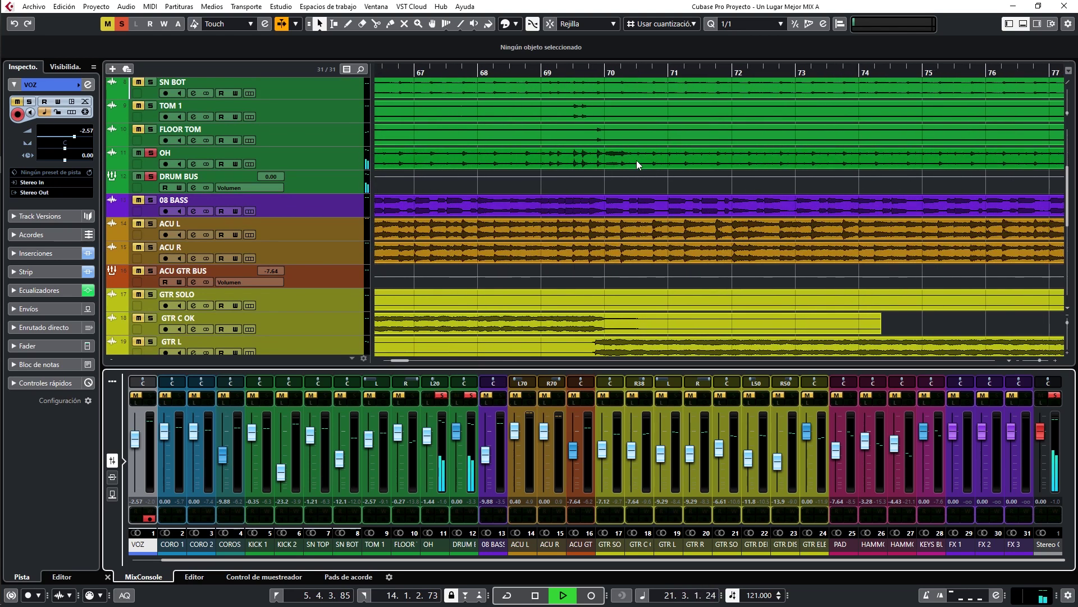
scroll(534, 153, up, 3)
ctrl+click(542, 73)
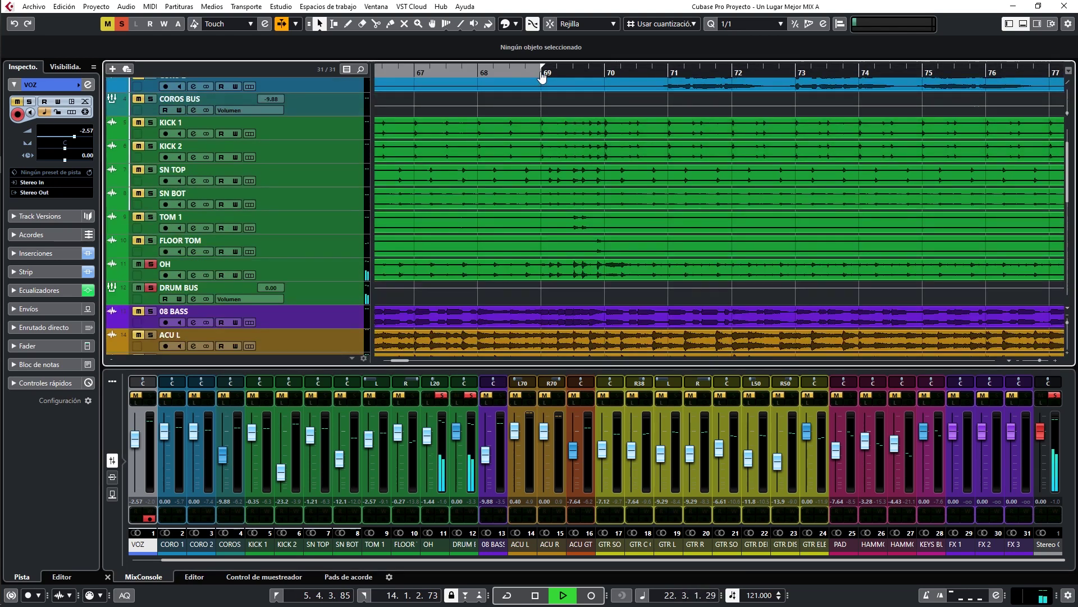
alt+click(857, 76)
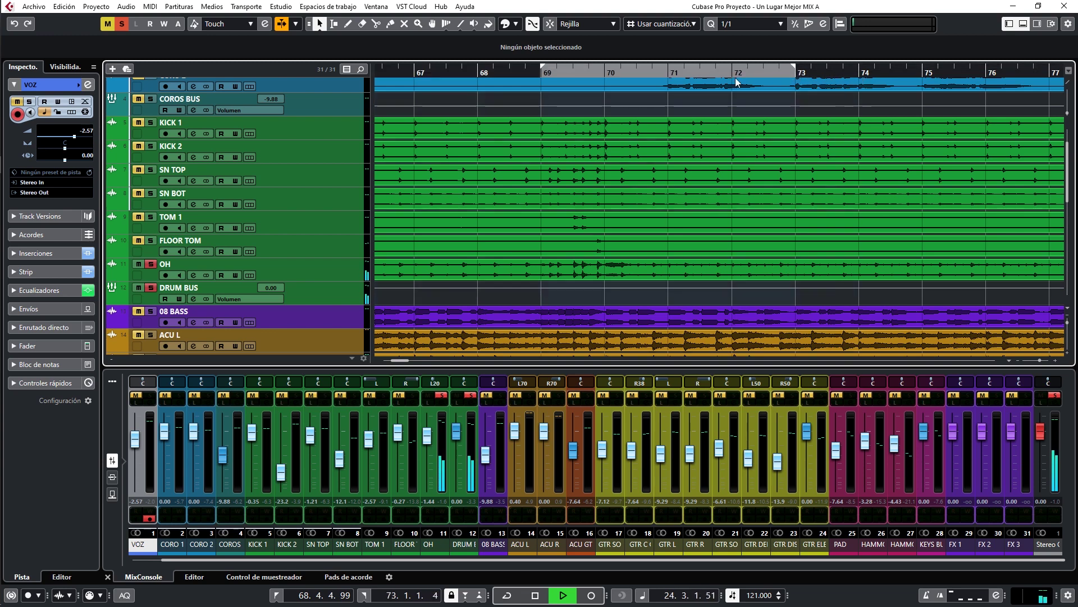
Step: Continue playback near bar 69 in cycle mode, enable snap, and set the left locator exactly to bar 69
click(532, 71)
key(KP_Divide)
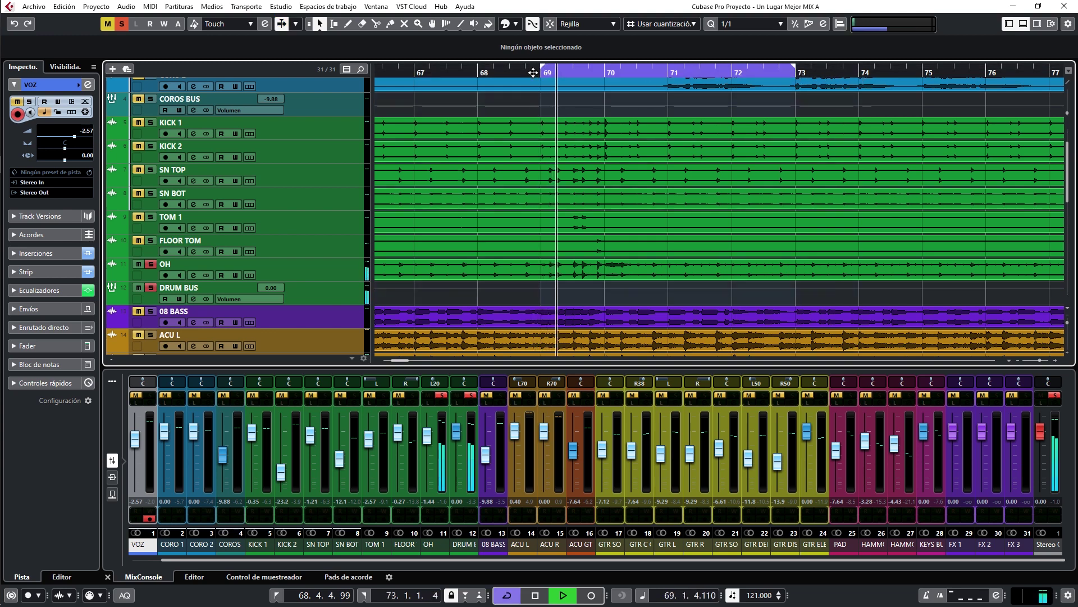
key(j)
ctrl+click(542, 73)
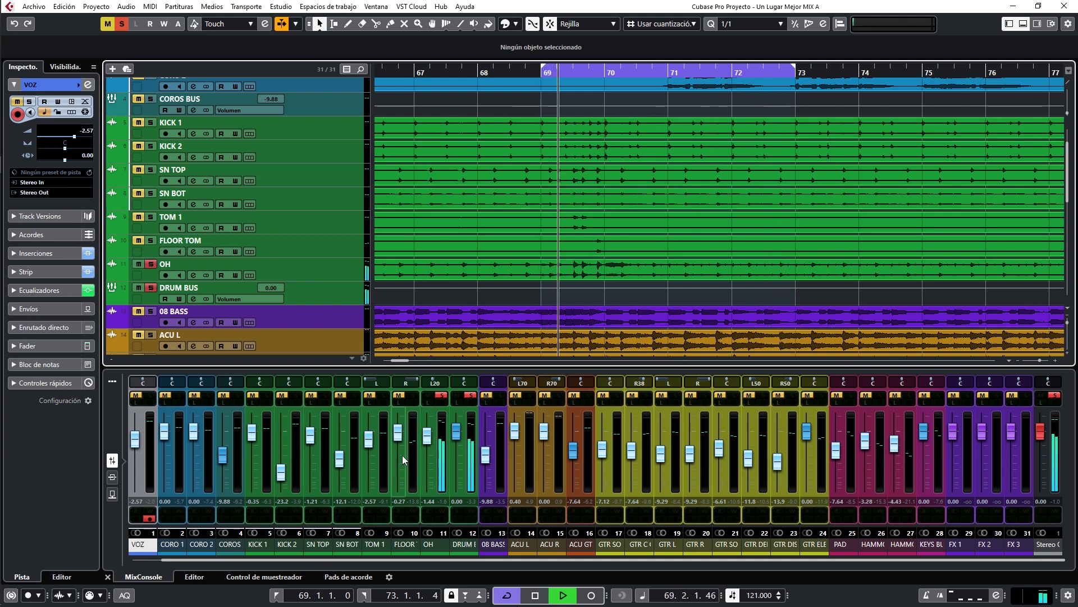
Step: Solo only KICK 1 and KICK 2, stop playback, and raise the KICK 2 fader to -0.19 dB
ctrl+click(150, 122)
click(151, 147)
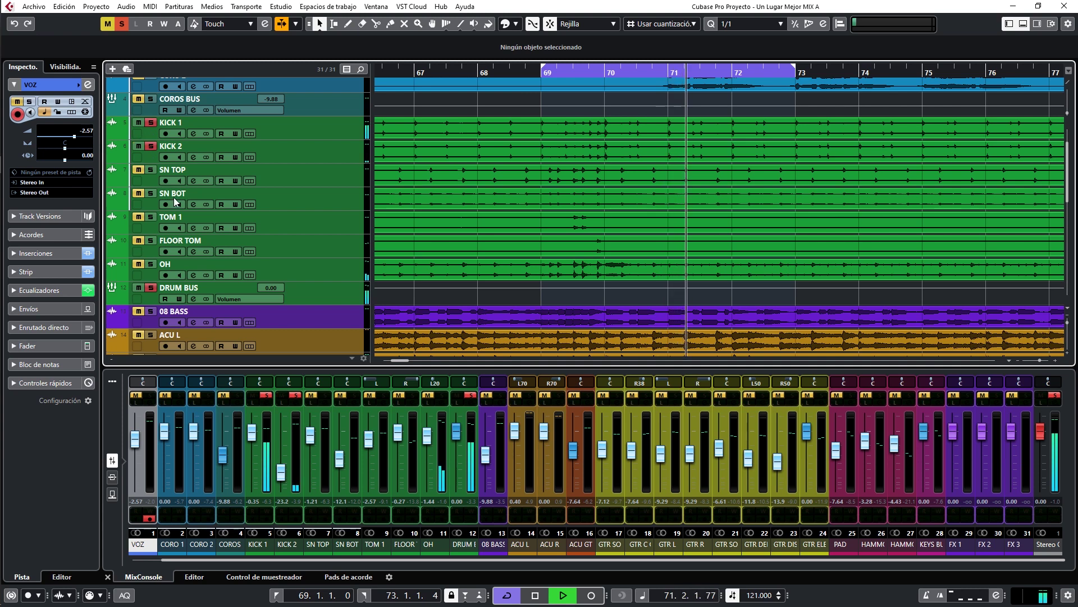
key(space)
drag(280, 472, 282, 448)
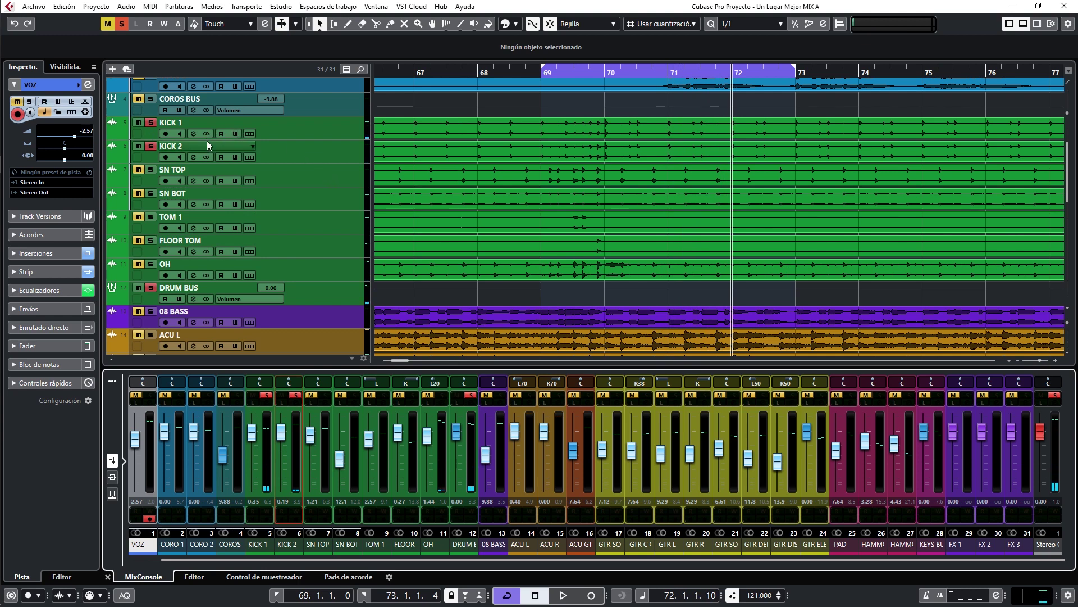
Step: Play the two kicks while comparing the KICK 2 pre-section phase at 180° and 0°, and close its channel settings
click(193, 157)
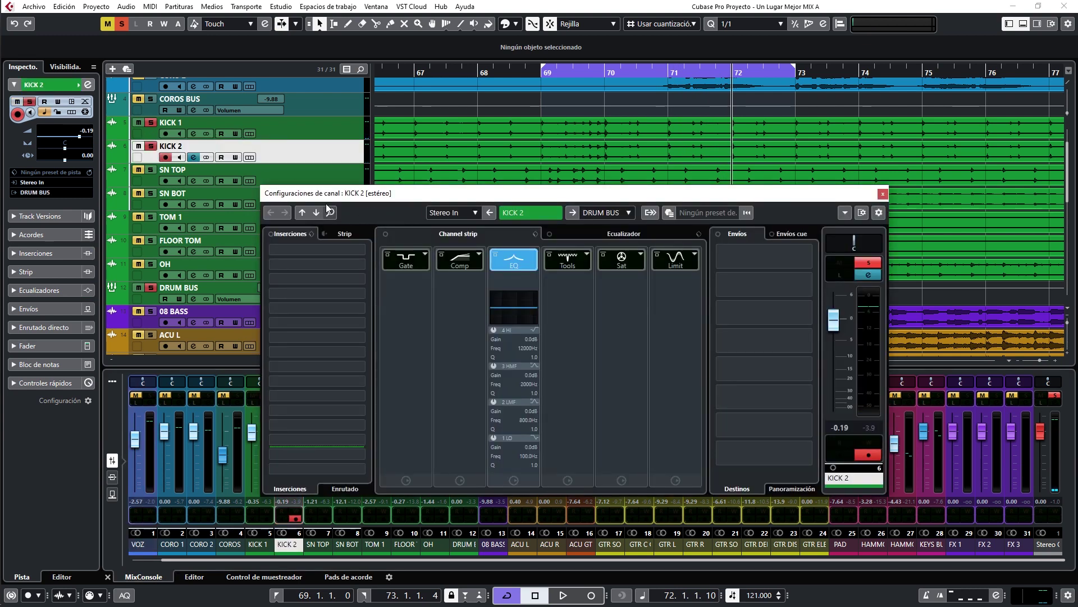
click(588, 236)
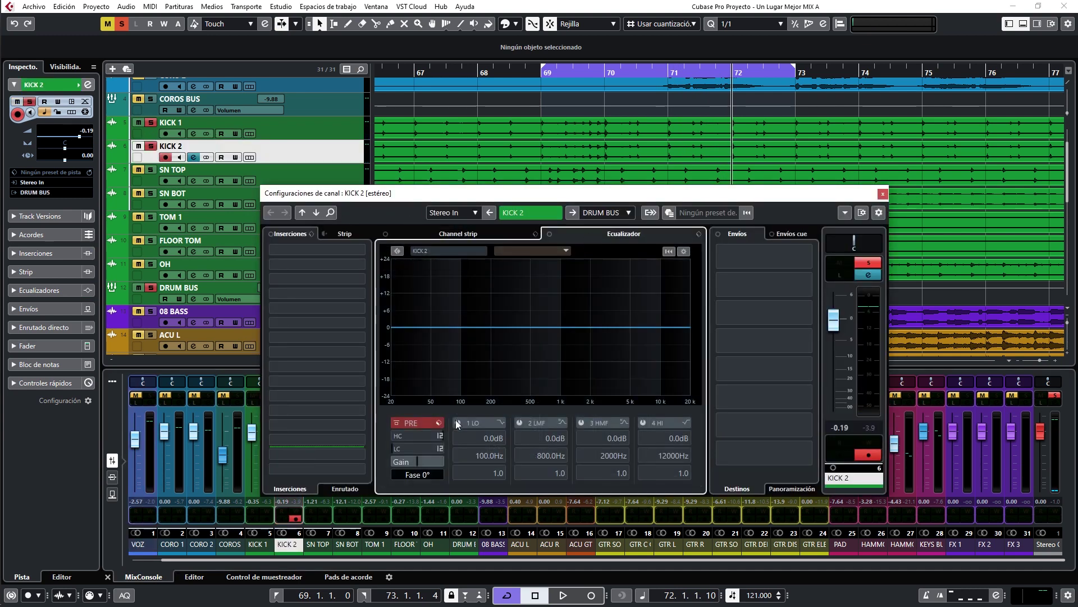
key(space)
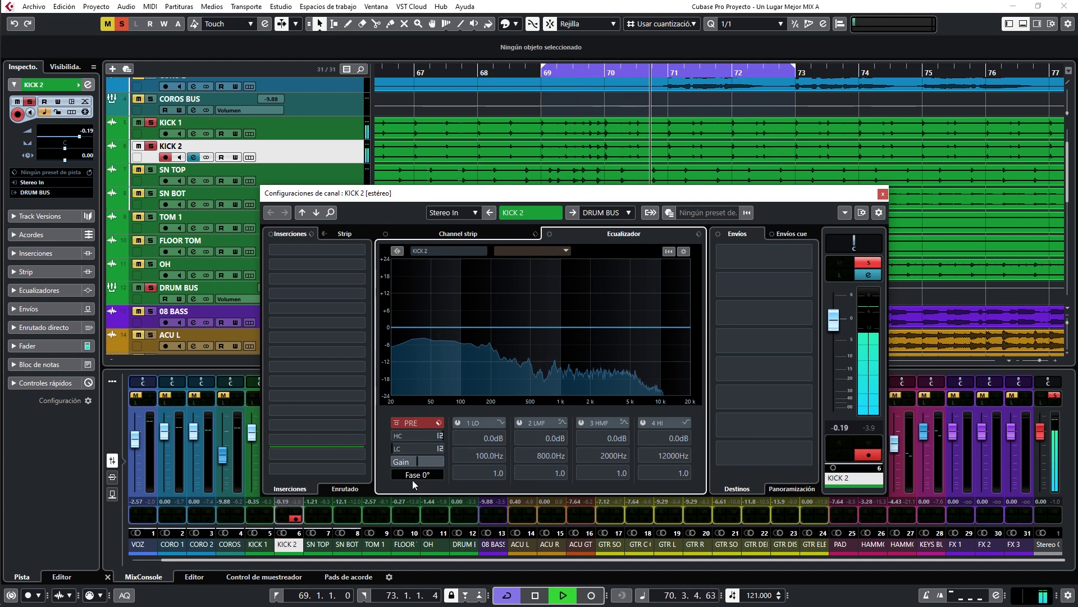
click(414, 476)
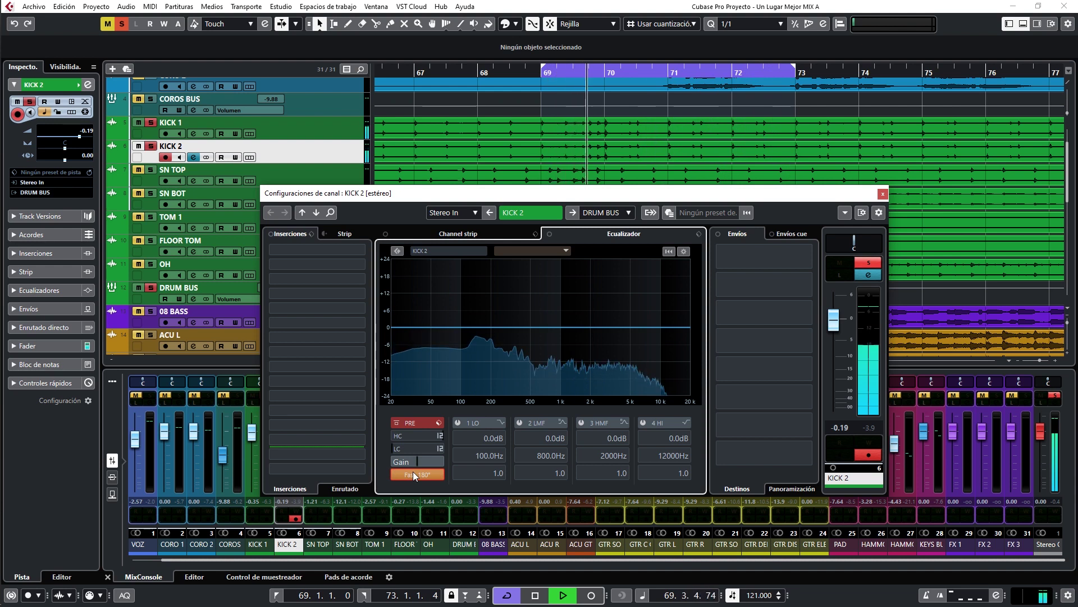
click(414, 476)
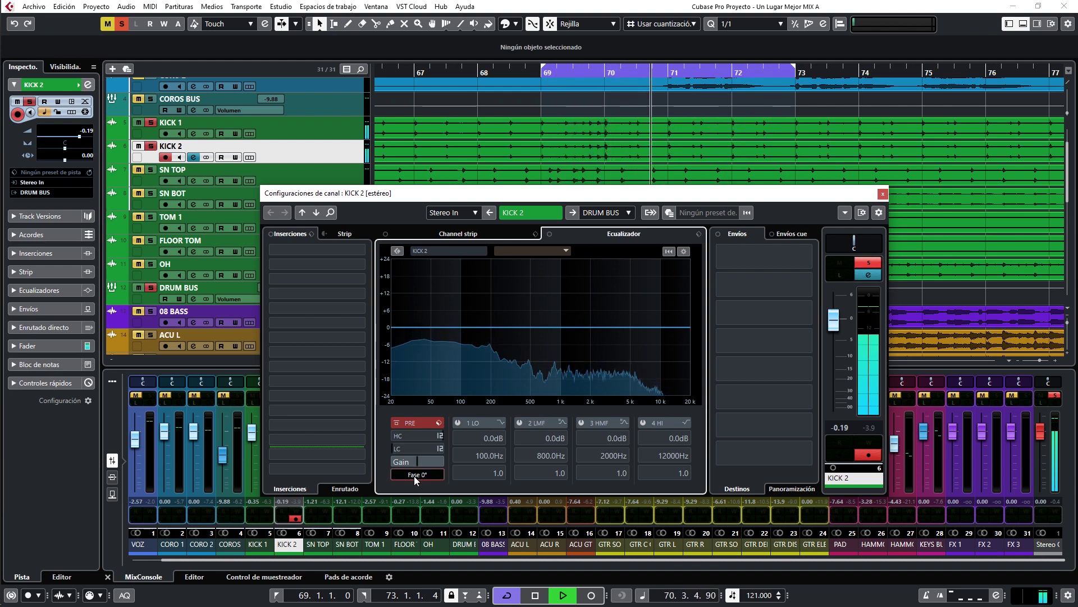
key(space)
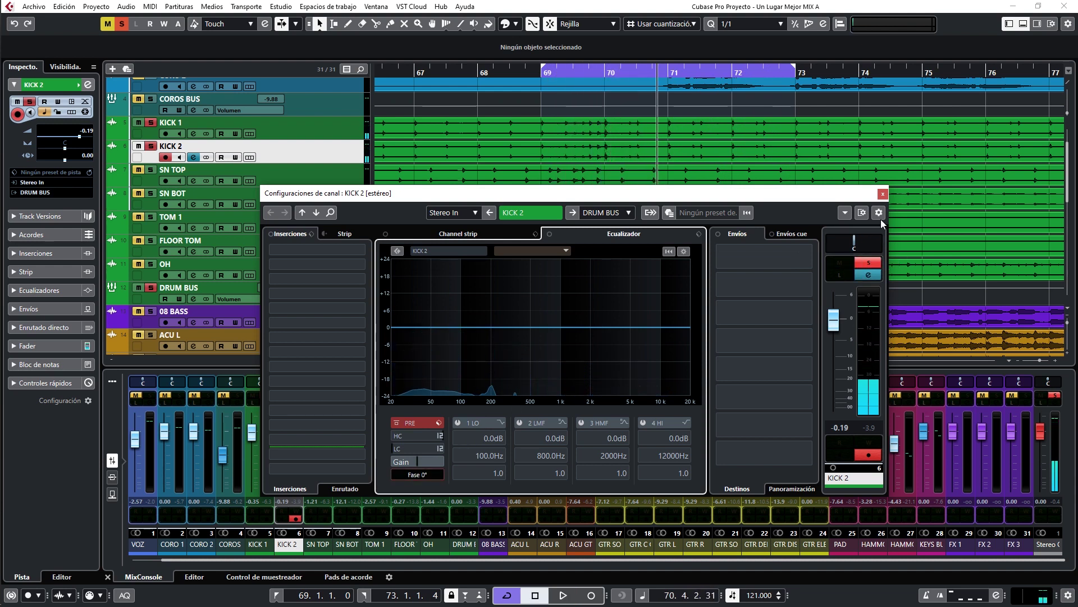
click(882, 194)
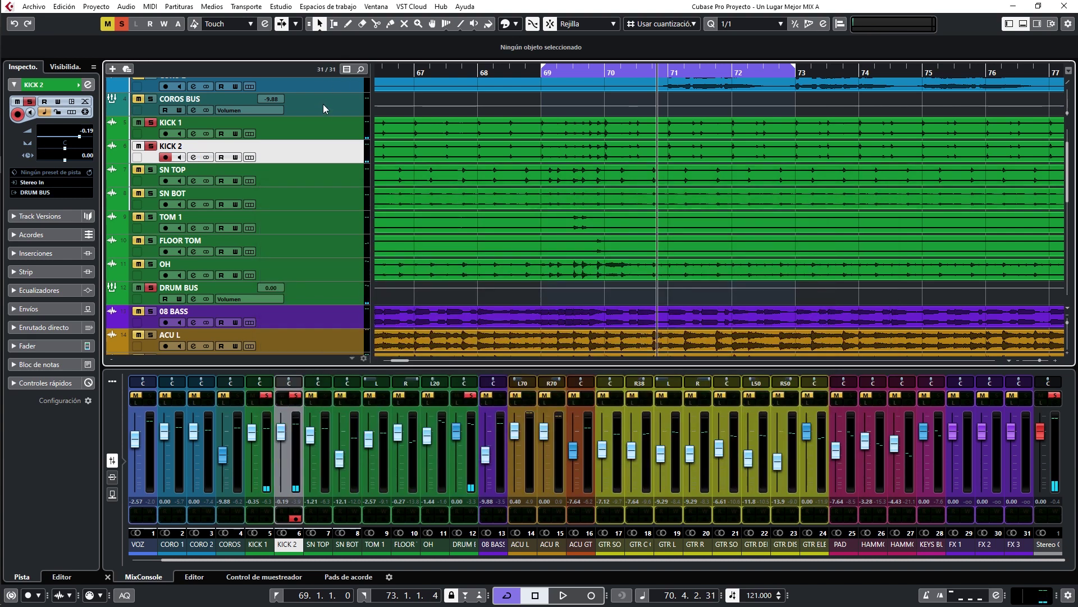
Step: Add a stereo group channel named KICK BUS, output to Stereo Out, for the selected KICK 1 and KICK 2 channels
ctrl+click(320, 133)
right_click(320, 133)
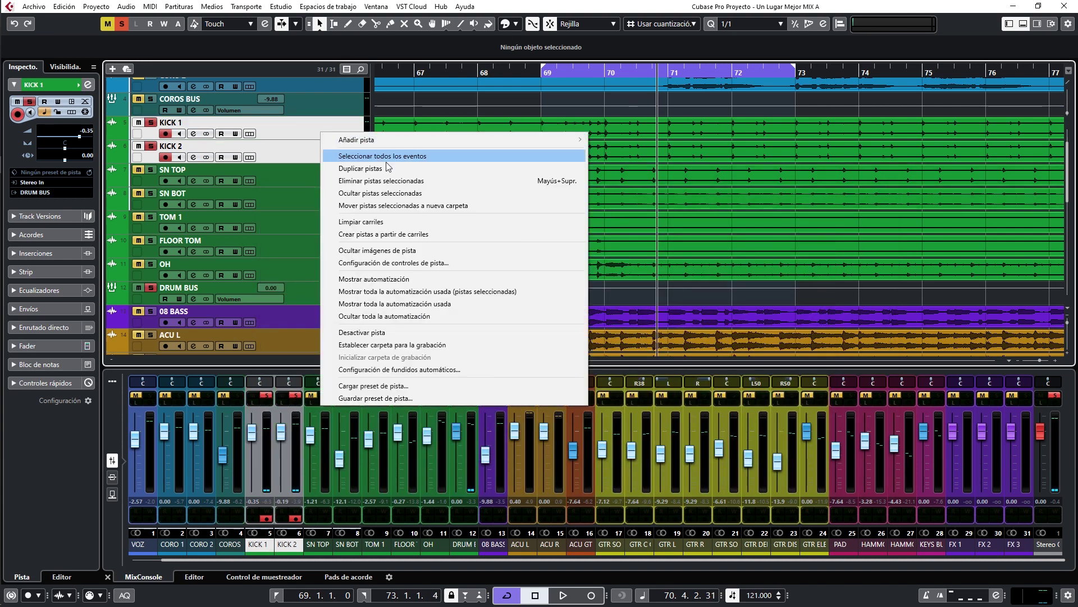
mouse_move(571, 140)
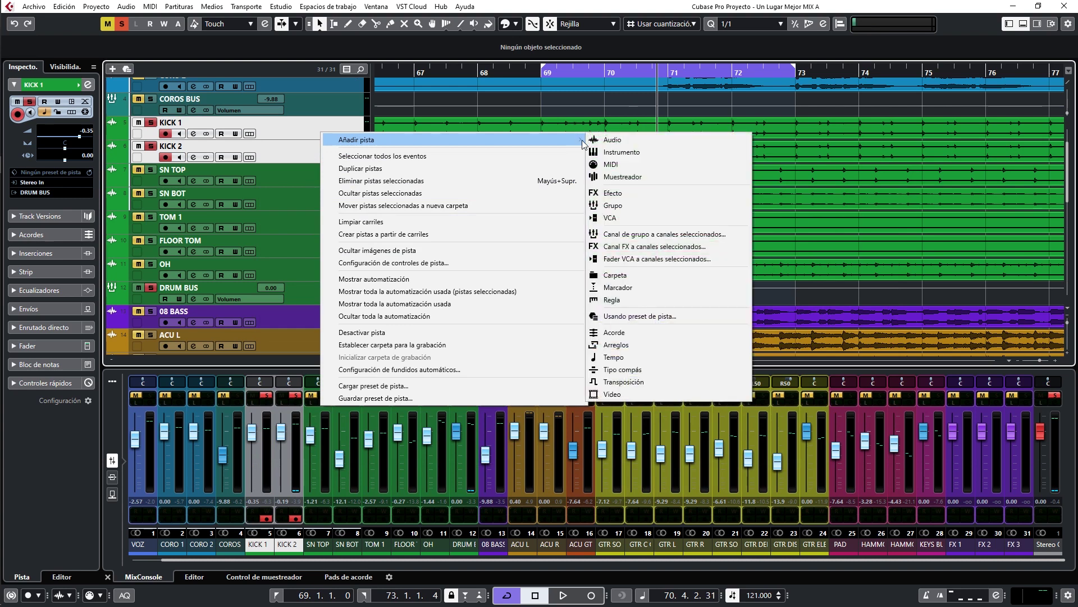
click(648, 233)
text(KICK)
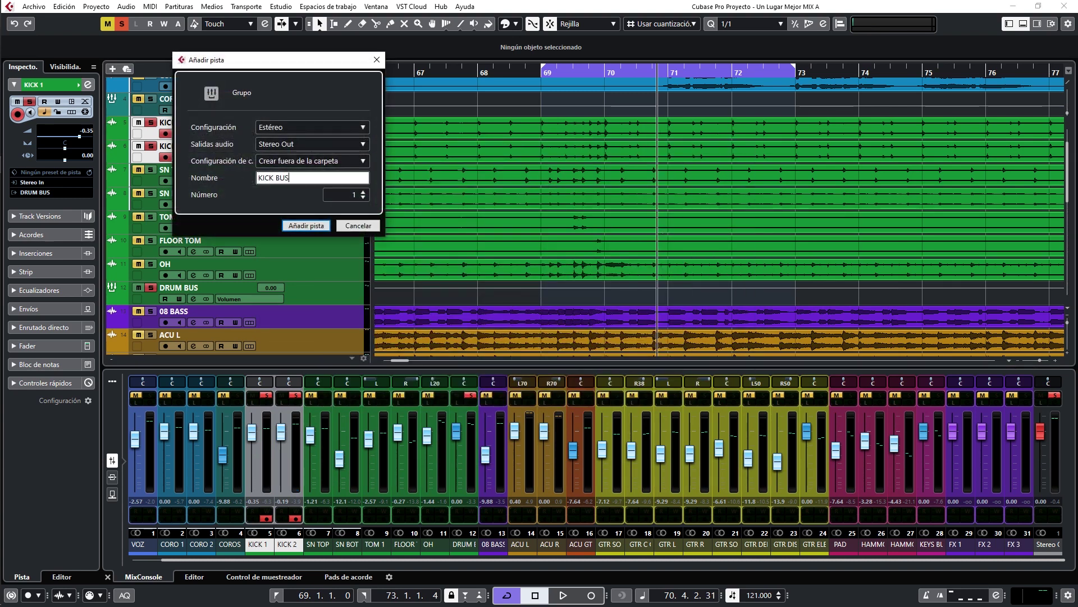
text( BUS)
key(Return)
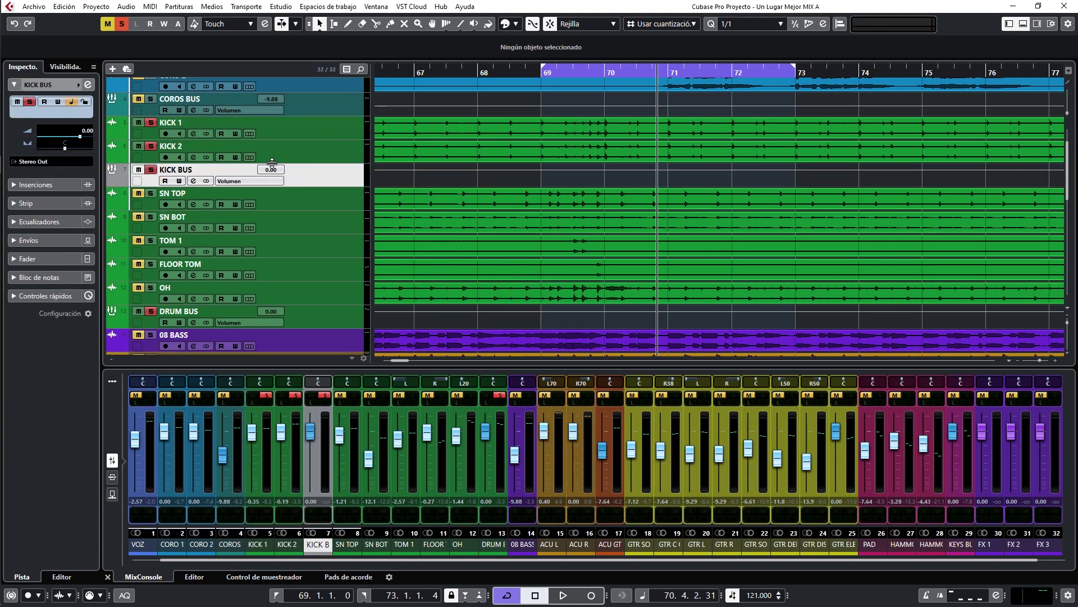
Step: Colour the KICK BUS track green, and lower the KICK 2 fader to -5.25 dB while playing with the bus's channel settings open
click(115, 172)
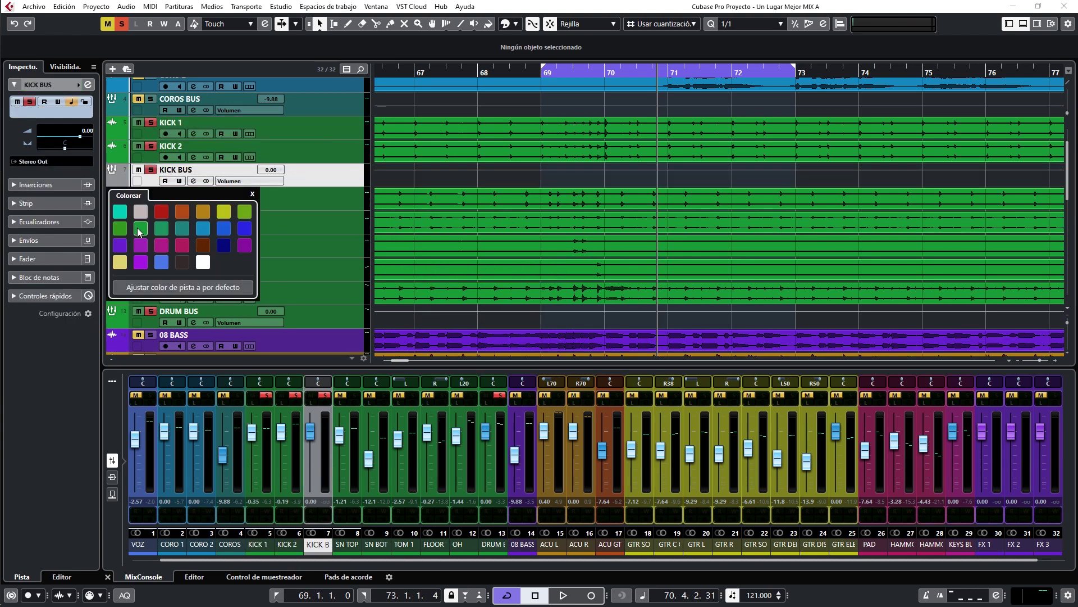
click(194, 182)
key(space)
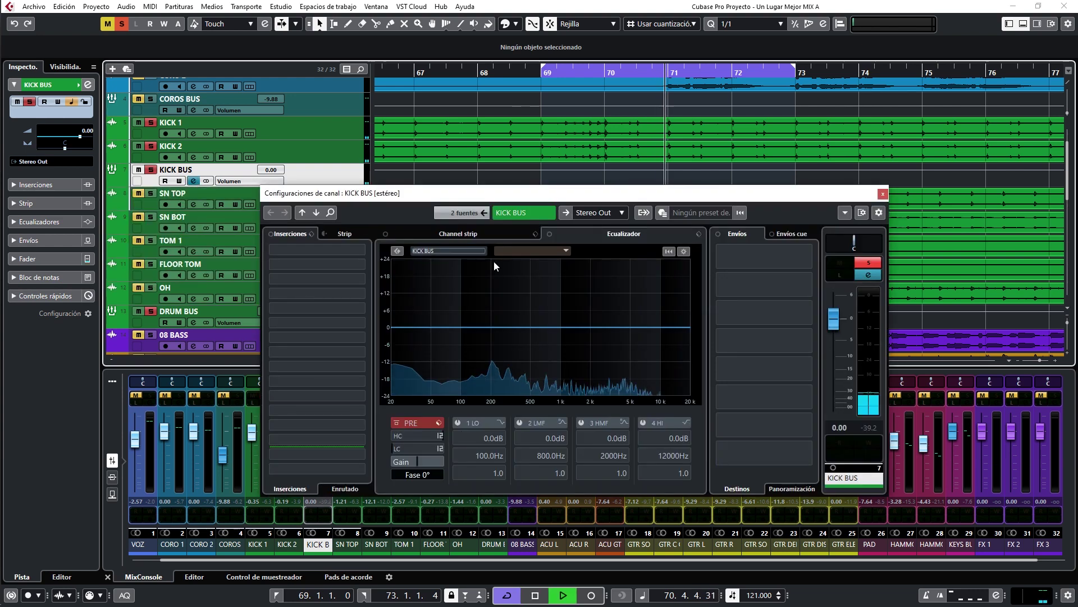
drag(542, 193, 538, 68)
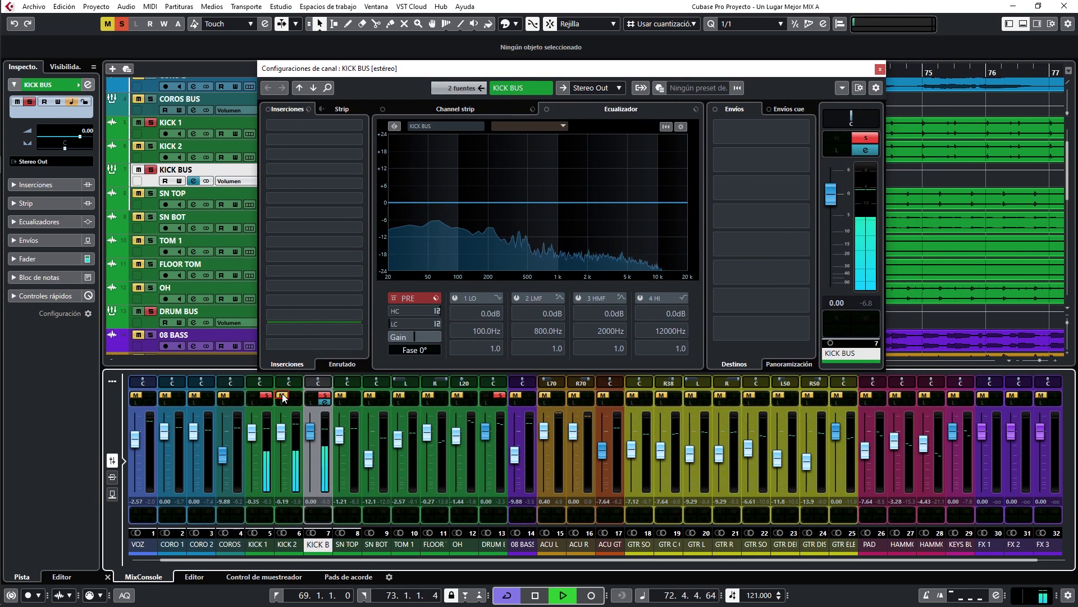
drag(281, 431, 281, 452)
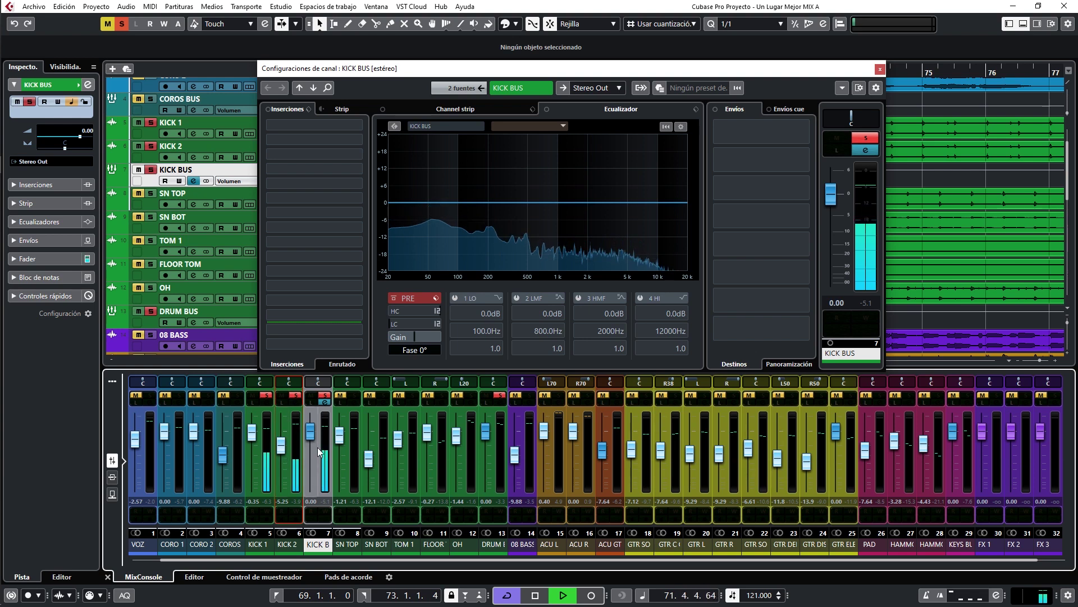
Step: Load the Noise Gate in the KICK BUS channel strip, adjust its threshold during playback, and close the channel settings
click(337, 110)
click(435, 110)
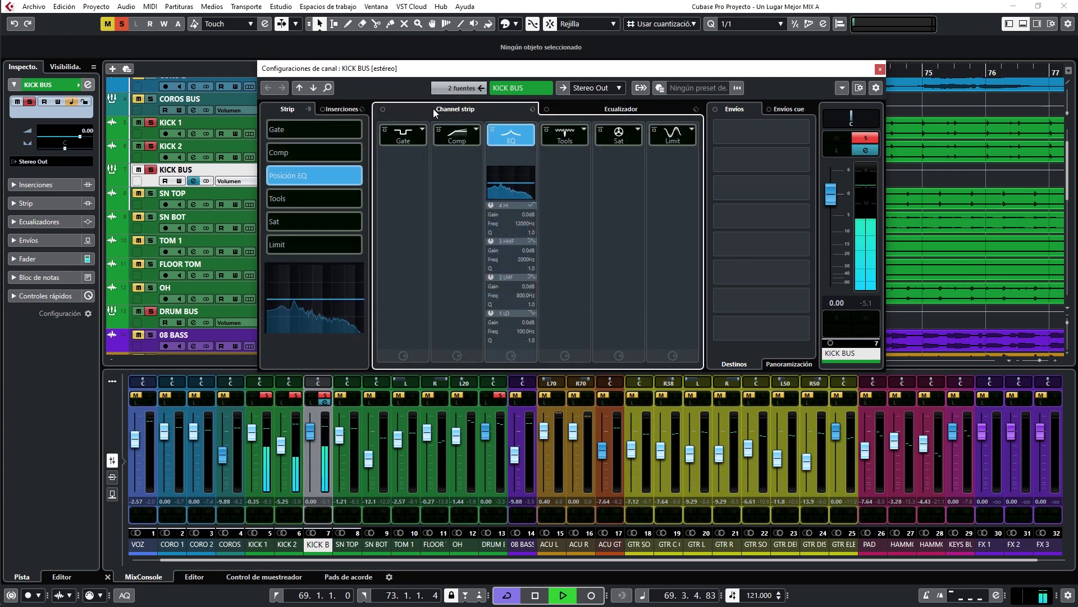
click(403, 140)
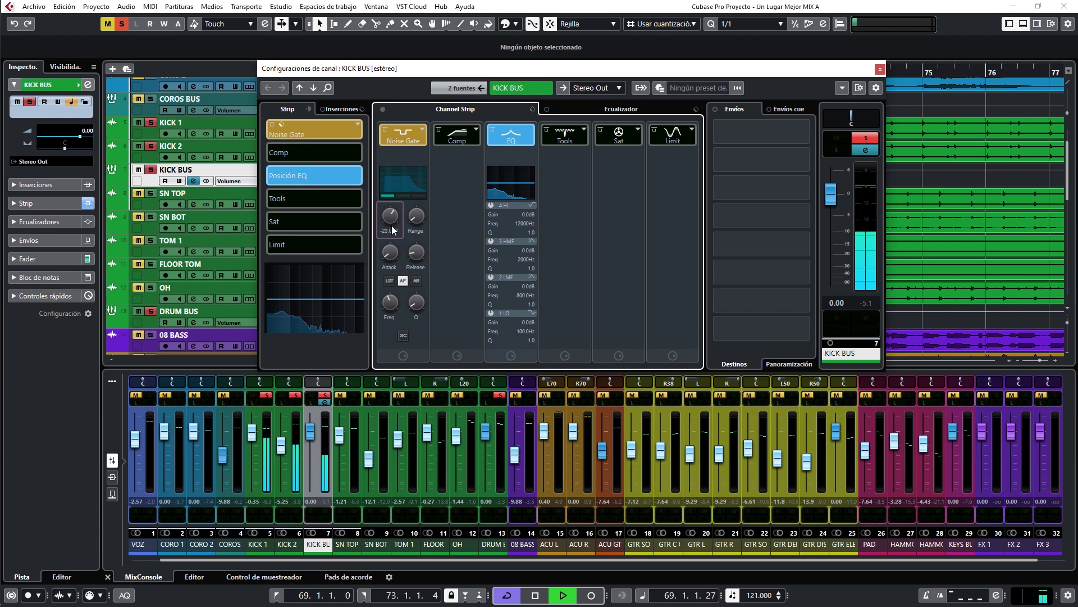
drag(386, 237, 380, 199)
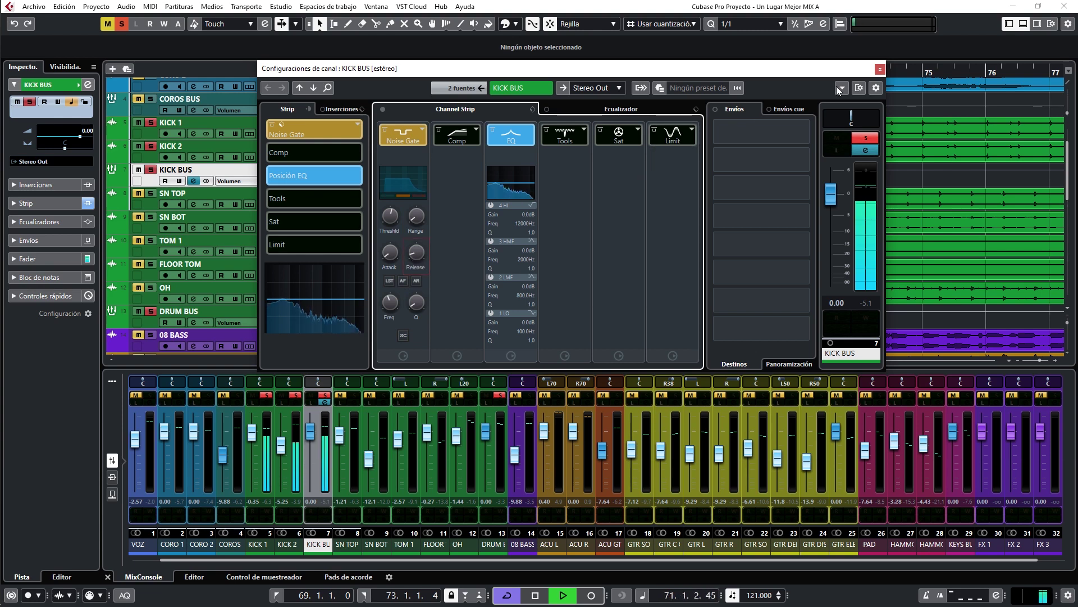
click(879, 71)
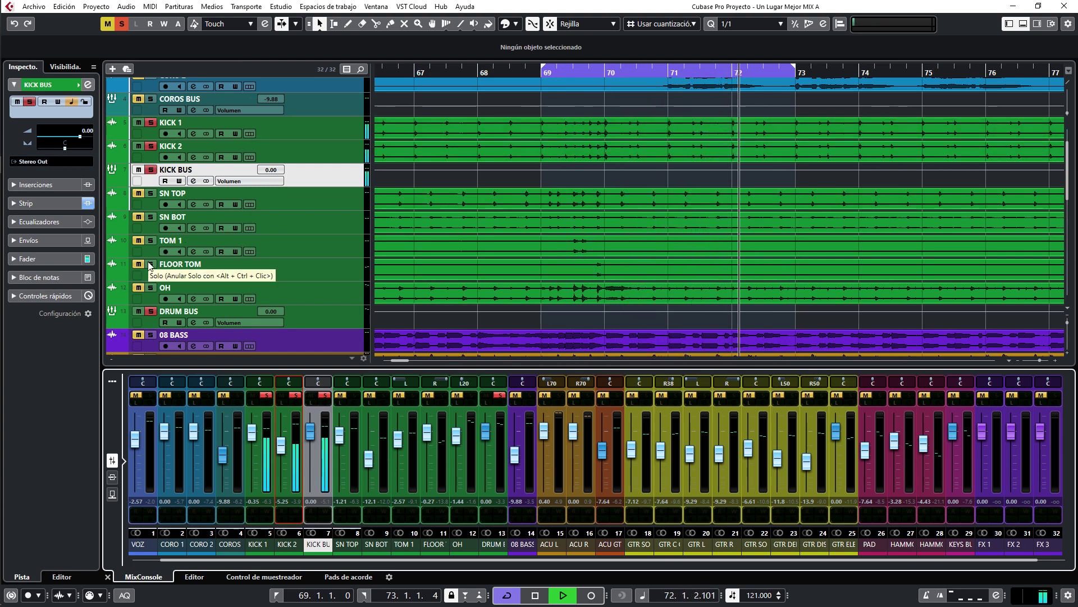
Step: Enable the low-cut filter in the OH channel's pre-section and solo only OH
click(150, 288)
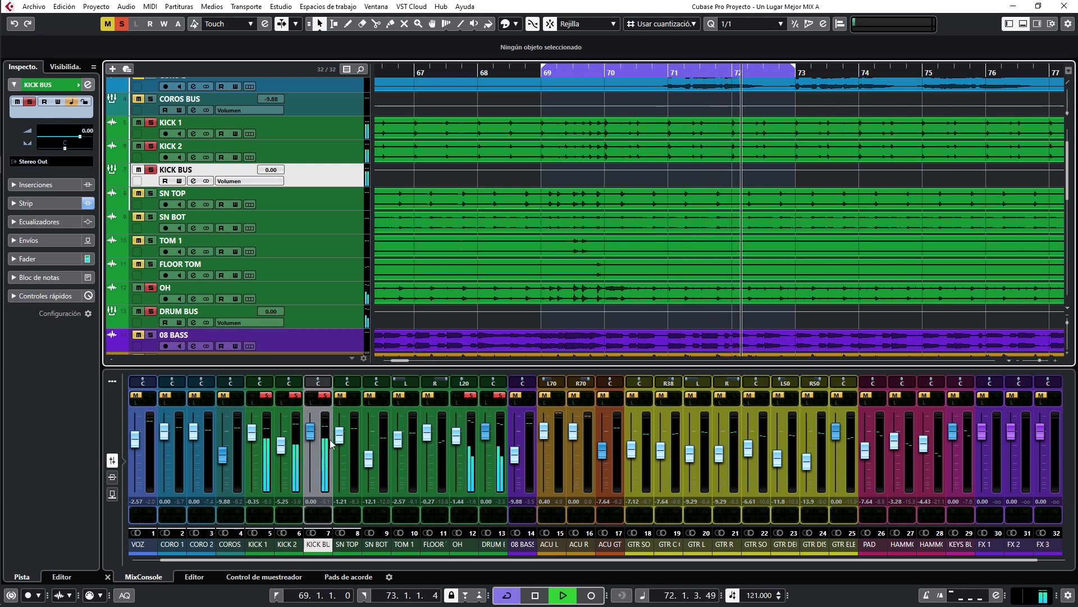
click(471, 403)
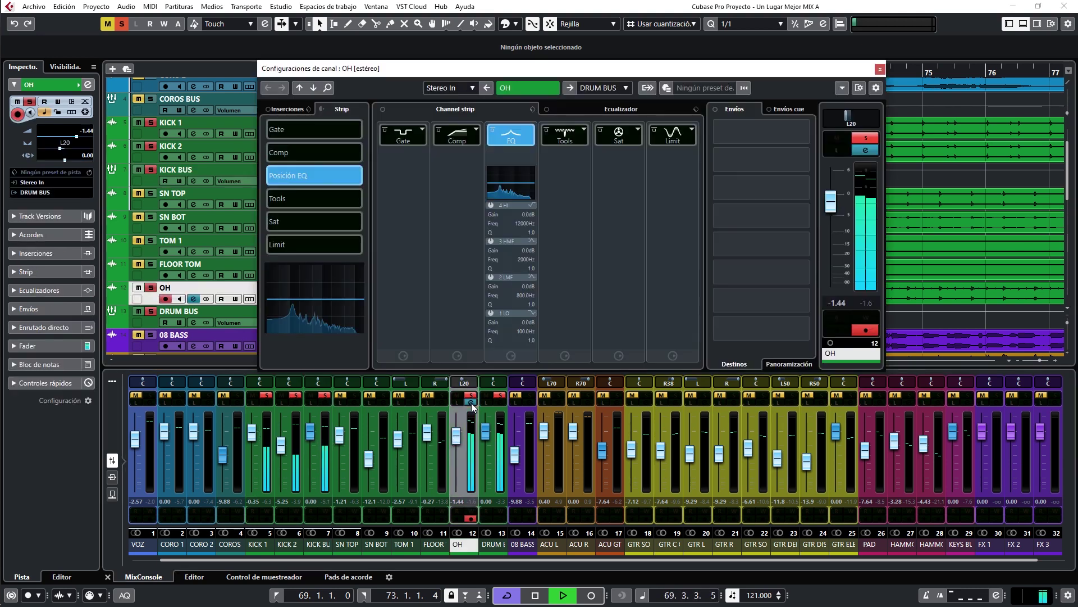
click(586, 108)
drag(413, 319, 413, 243)
click(865, 140)
click(865, 139)
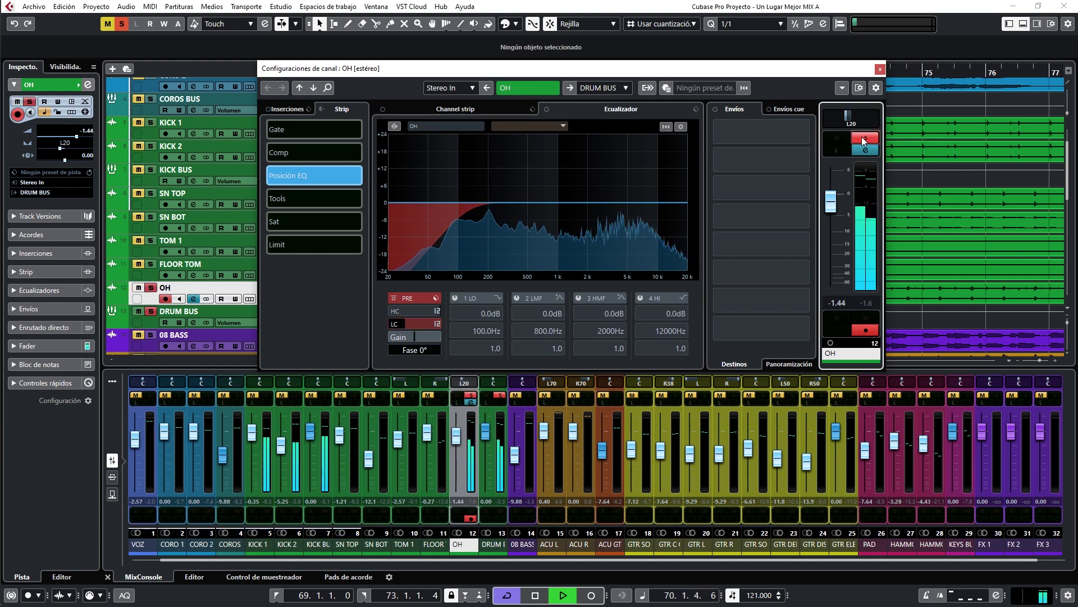
Step: Equalize OH with -10.6 dB at 460.4 Hz on band 2, +2.6 dB at 2515 Hz on band 3 and +3.9 dB at 16467 Hz on band 4
key(space)
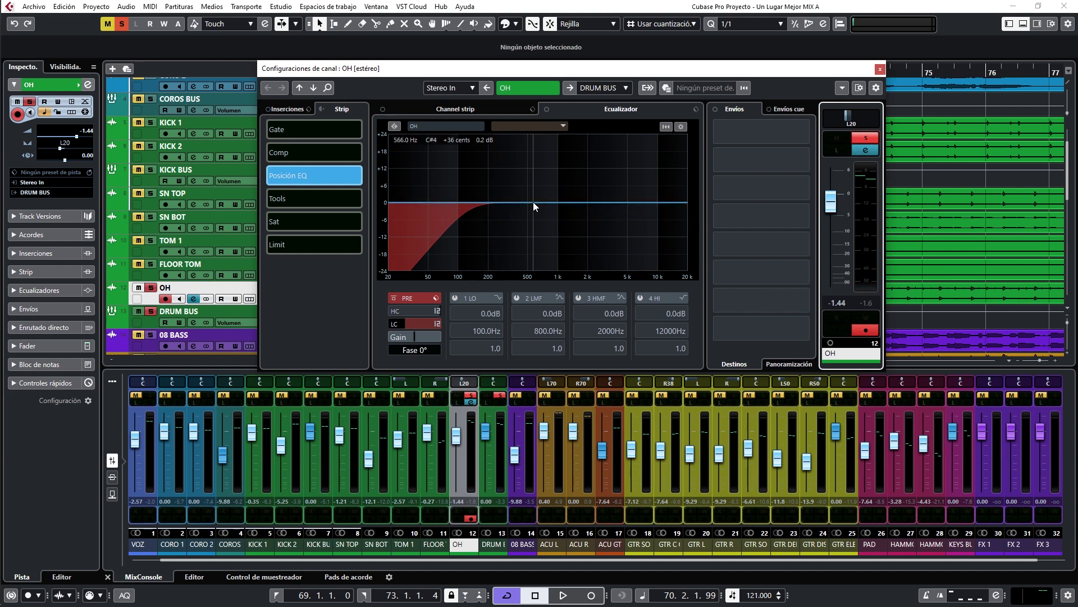
key(space)
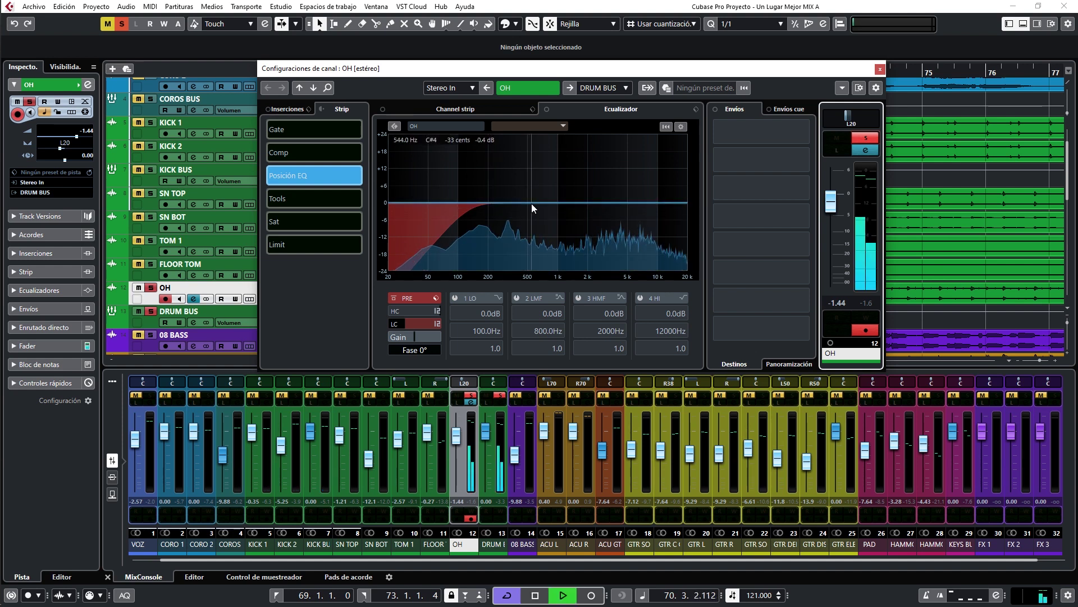
drag(531, 201, 524, 232)
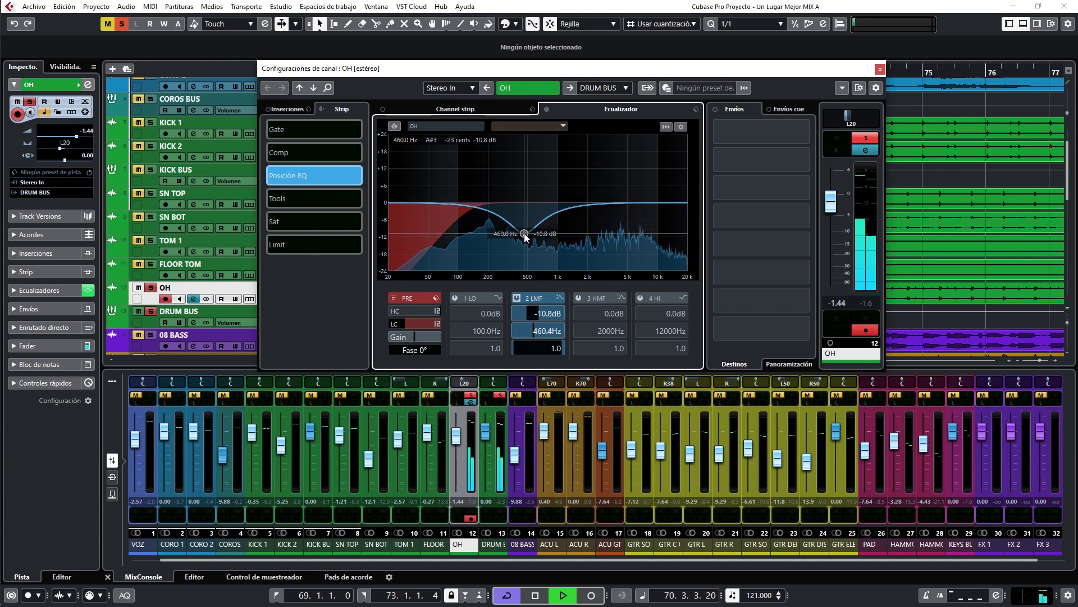
drag(685, 201, 680, 196)
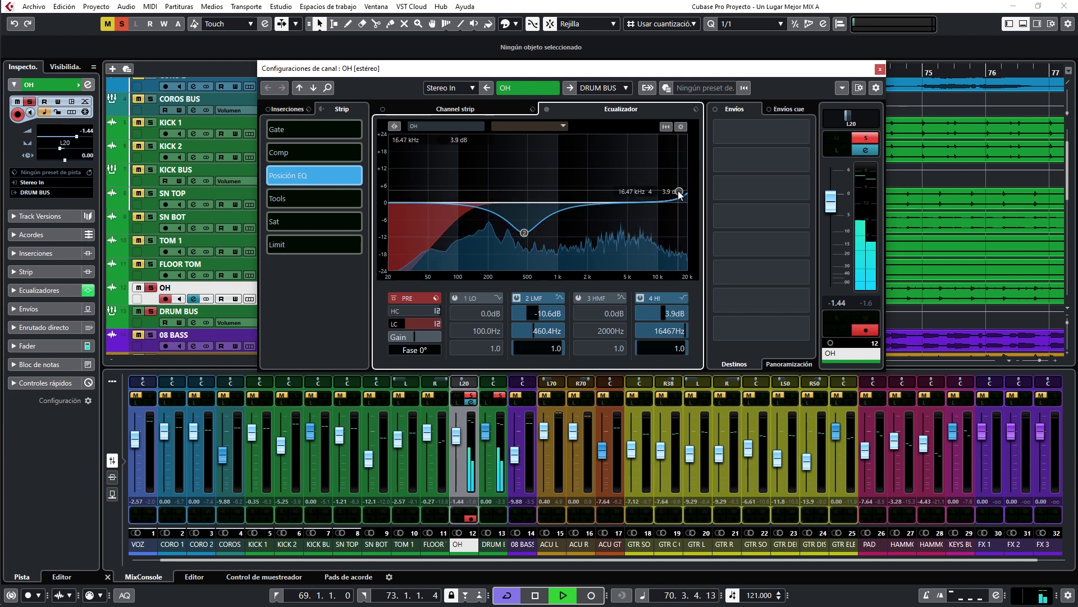
mouse_move(618, 202)
mouse_down()
mouse_move(614, 178)
mouse_move(579, 179)
mouse_move(603, 181)
mouse_move(599, 199)
mouse_up()
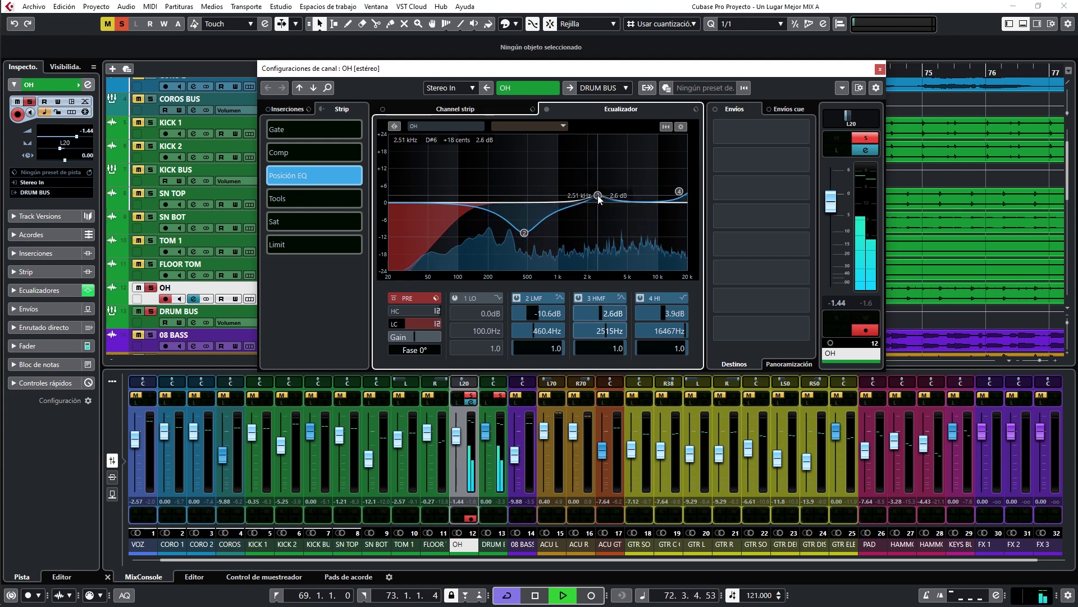
key(space)
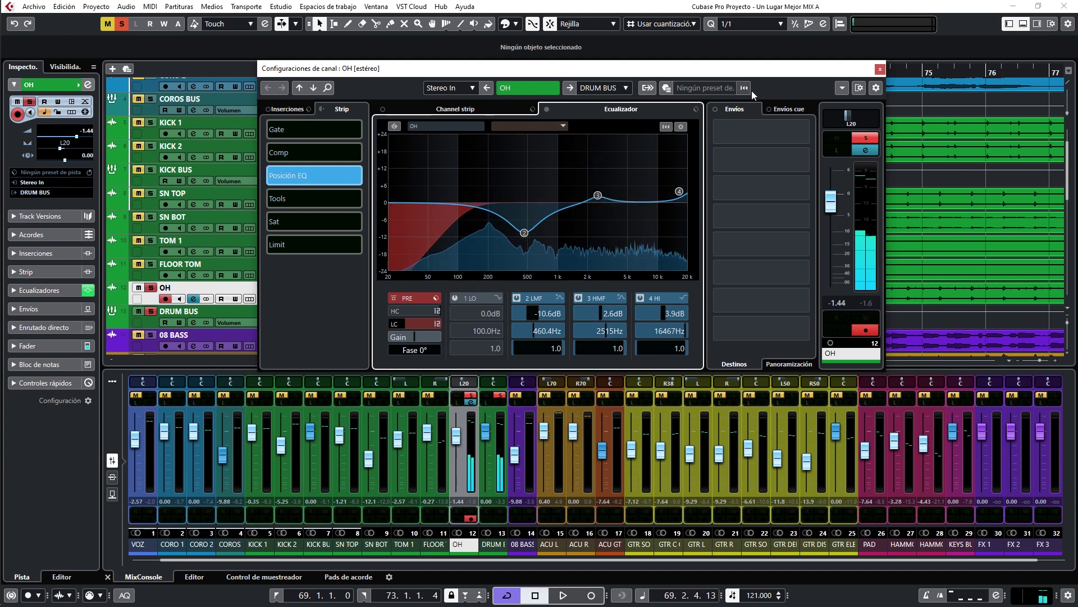
Step: Resume playback and change OH's high EQ band to 1.8 dB at 18030 Hz
drag(635, 72, 646, 171)
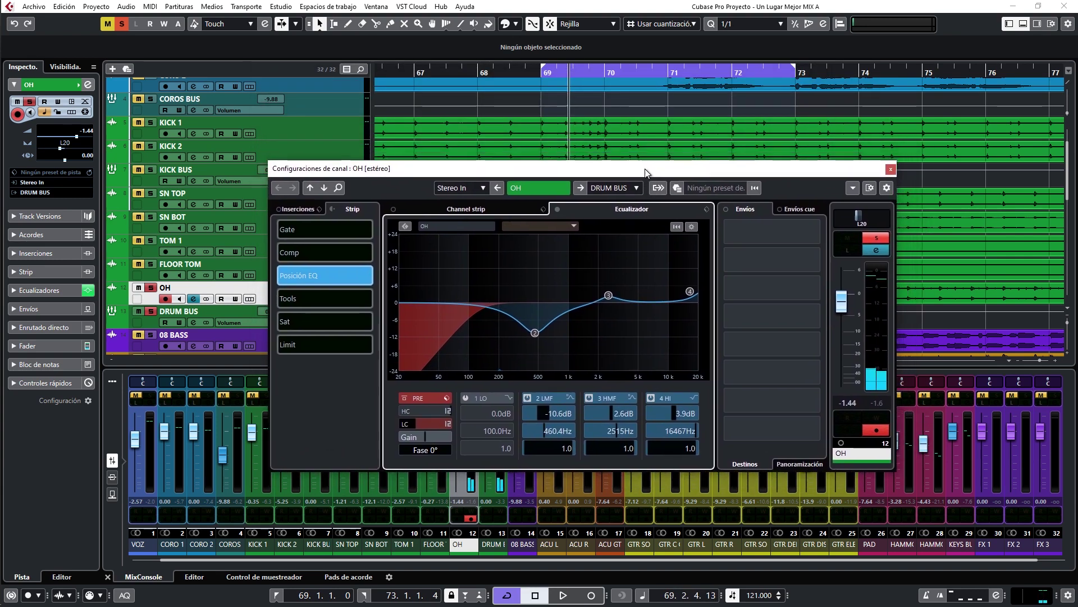
key(space)
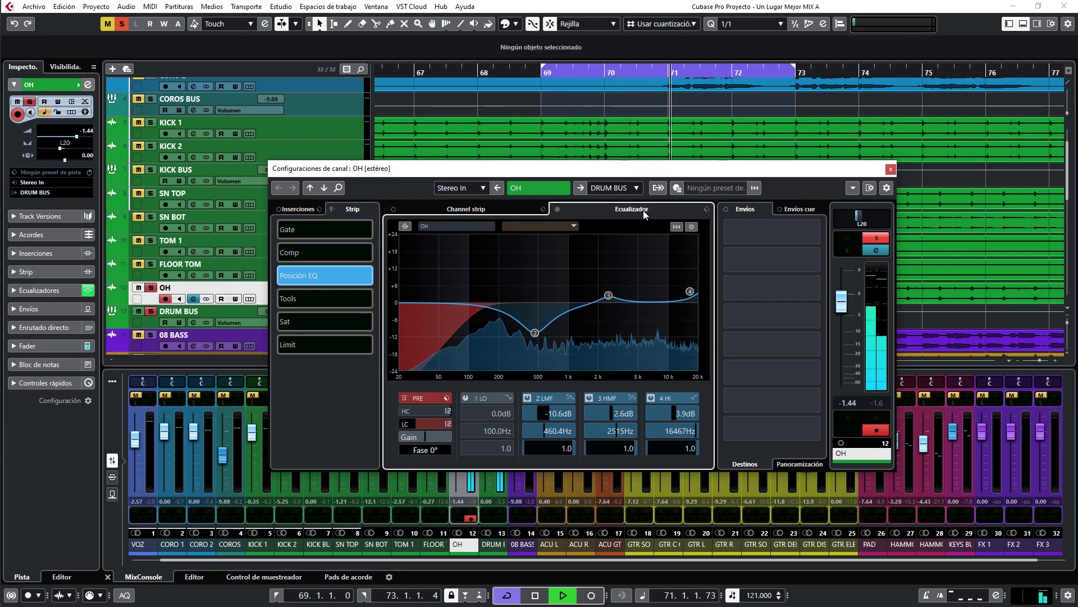
drag(689, 291, 695, 299)
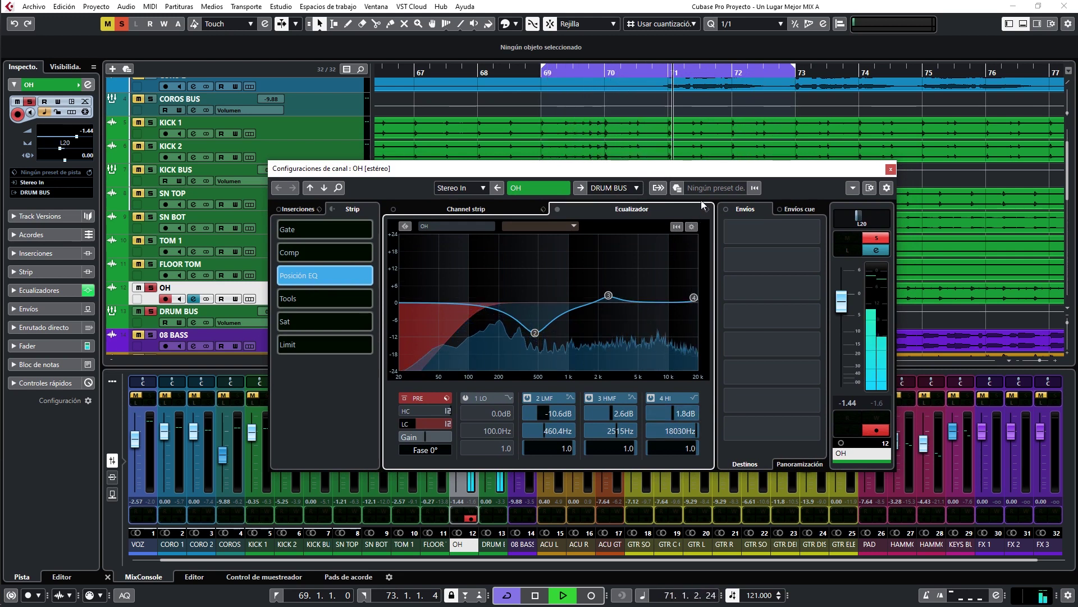
Step: Place the EQ ahead of the compressor in OH's channel strip and load the Standard Compressor
click(494, 208)
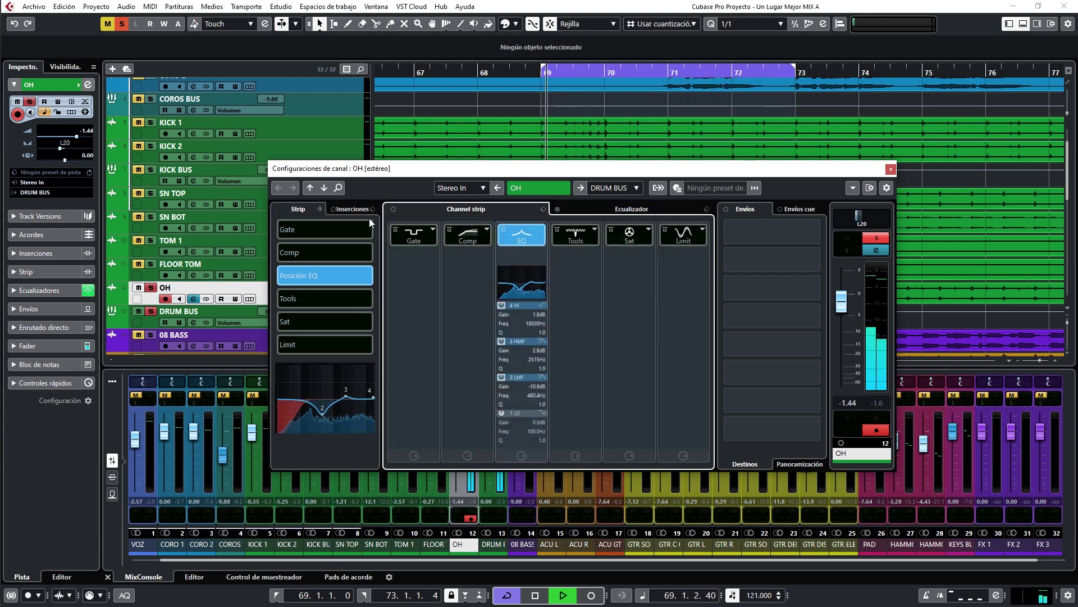
drag(507, 241, 470, 238)
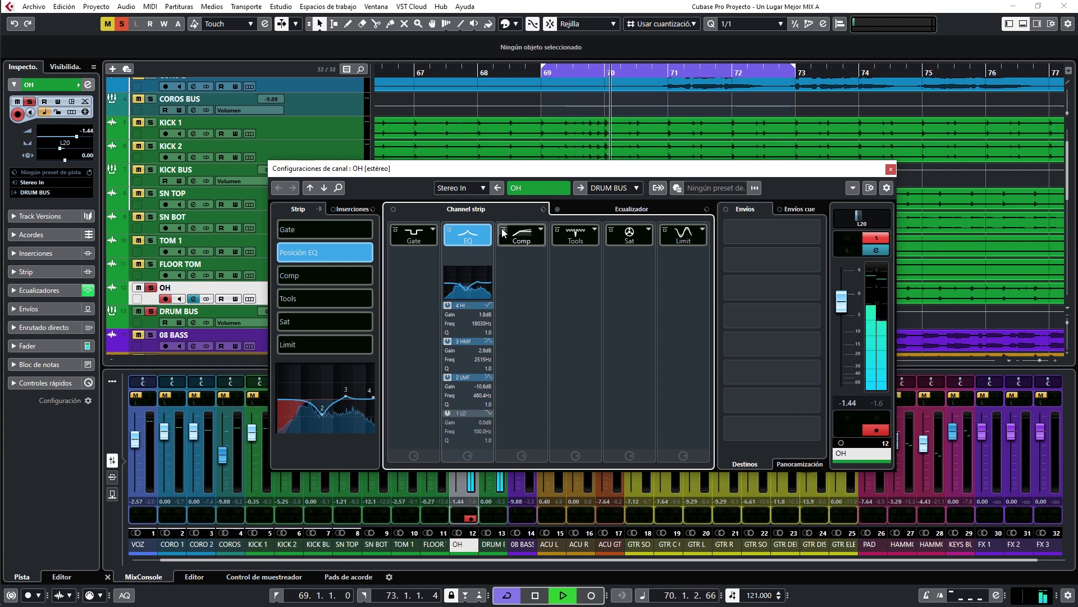
click(541, 230)
click(558, 253)
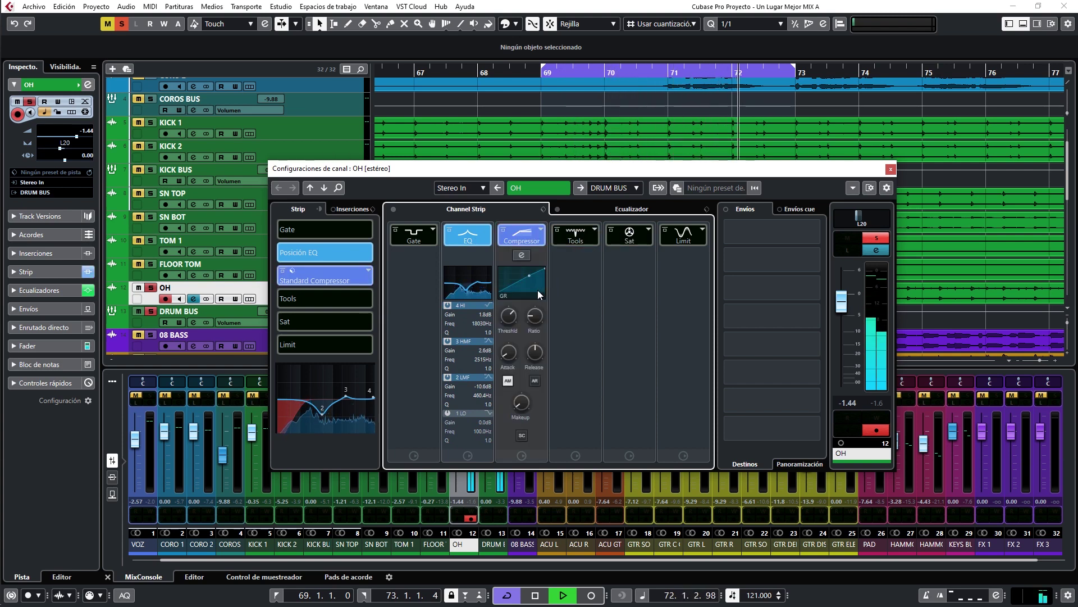
Step: Pan OH to L16, set its compressor to -26.4 dB threshold, 10 ms release and 2.0 dB make-up, compare it bypassed, and close the settings
click(522, 256)
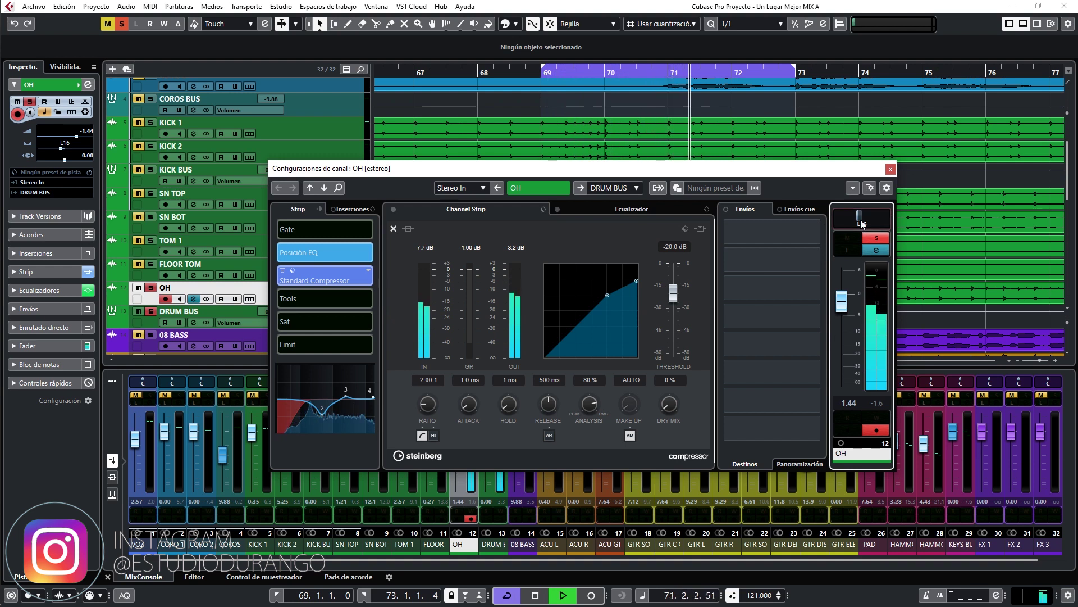
drag(674, 299, 675, 306)
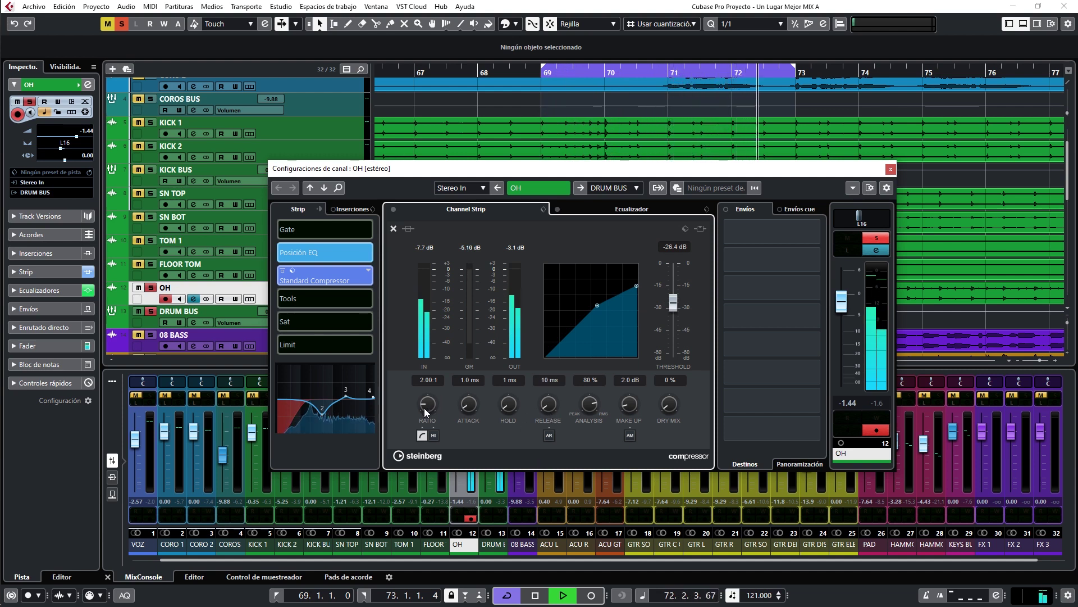
click(408, 229)
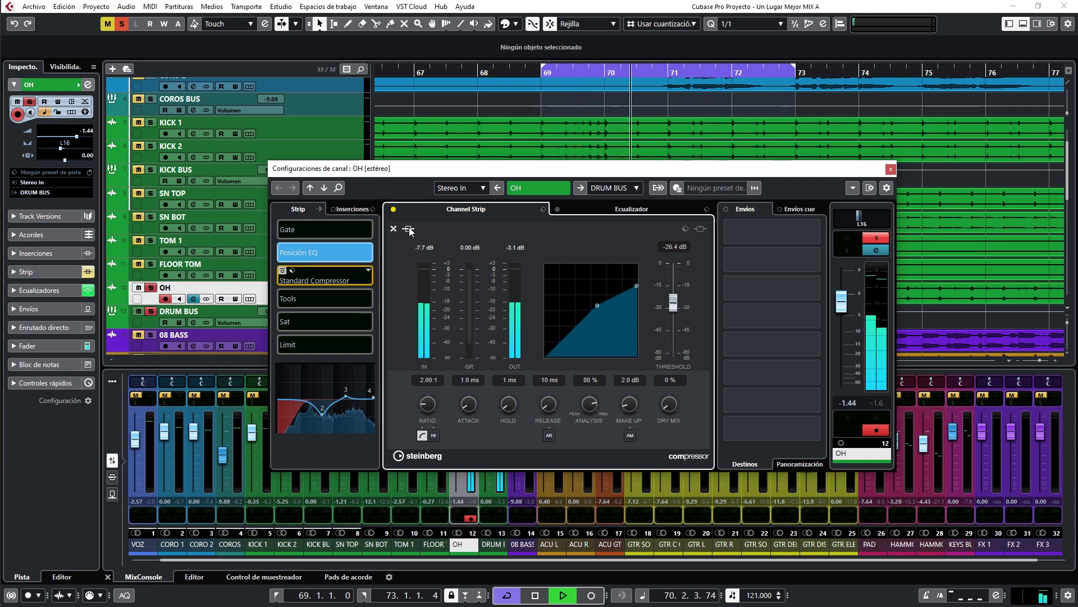
click(408, 228)
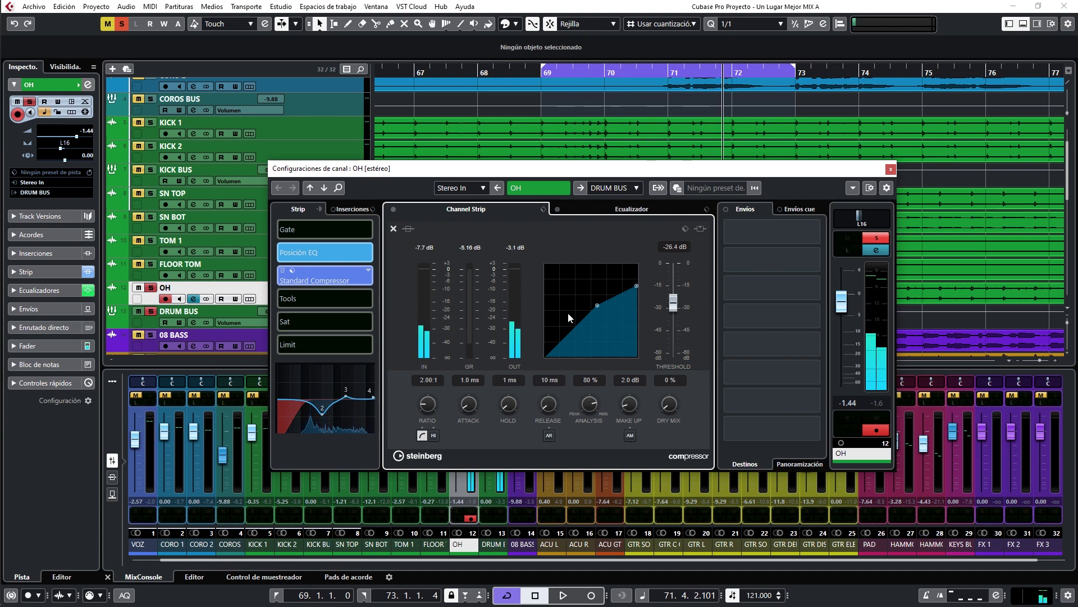
click(891, 169)
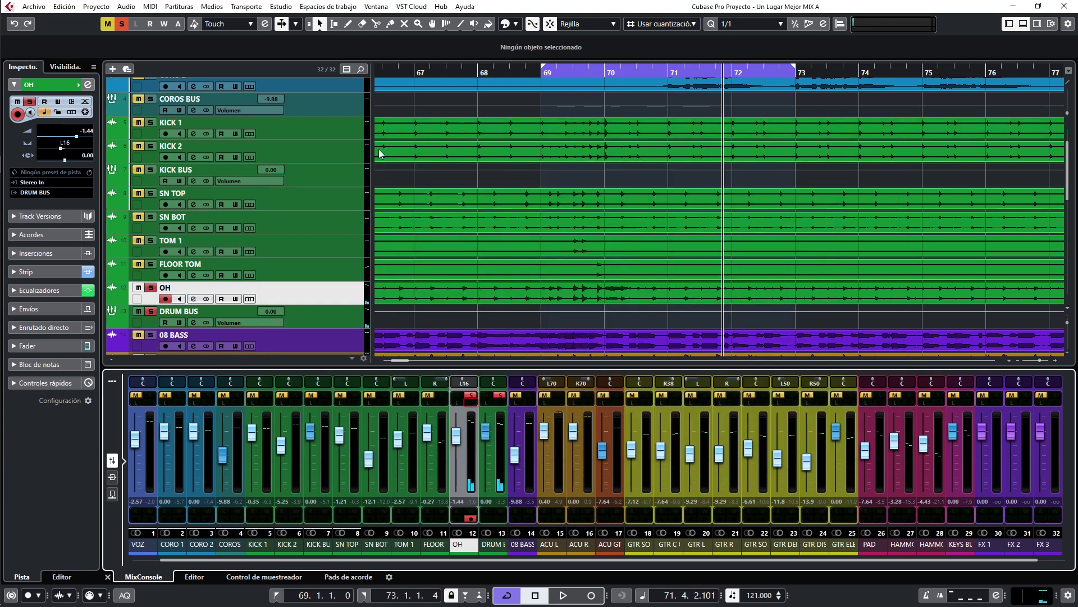
Step: Solo KICK BUS, place the EQ ahead of the compressor in its channel strip, and load the Standard Compressor
click(149, 169)
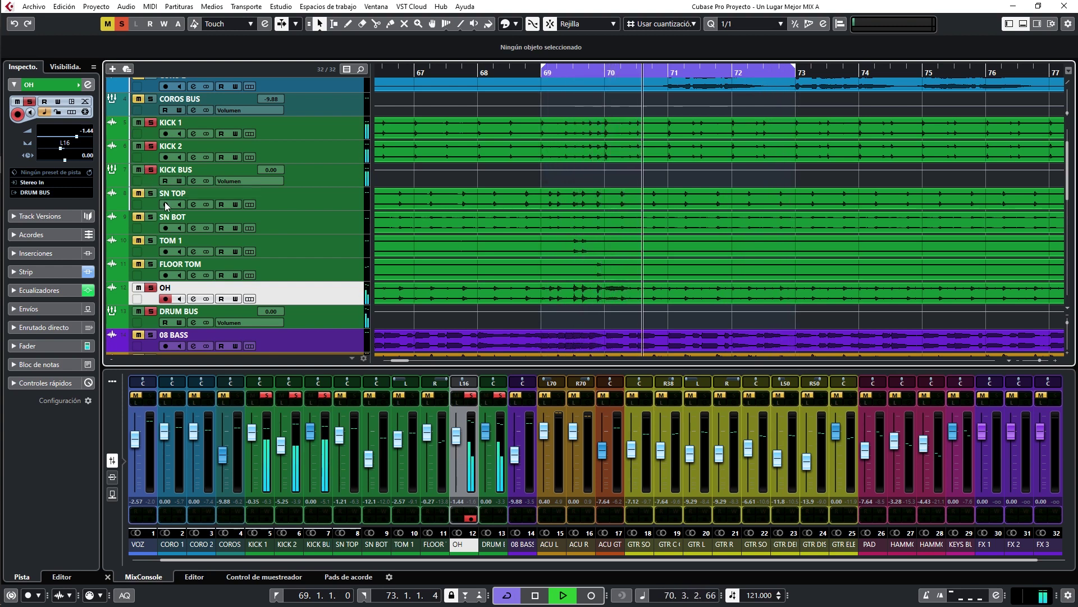
click(195, 181)
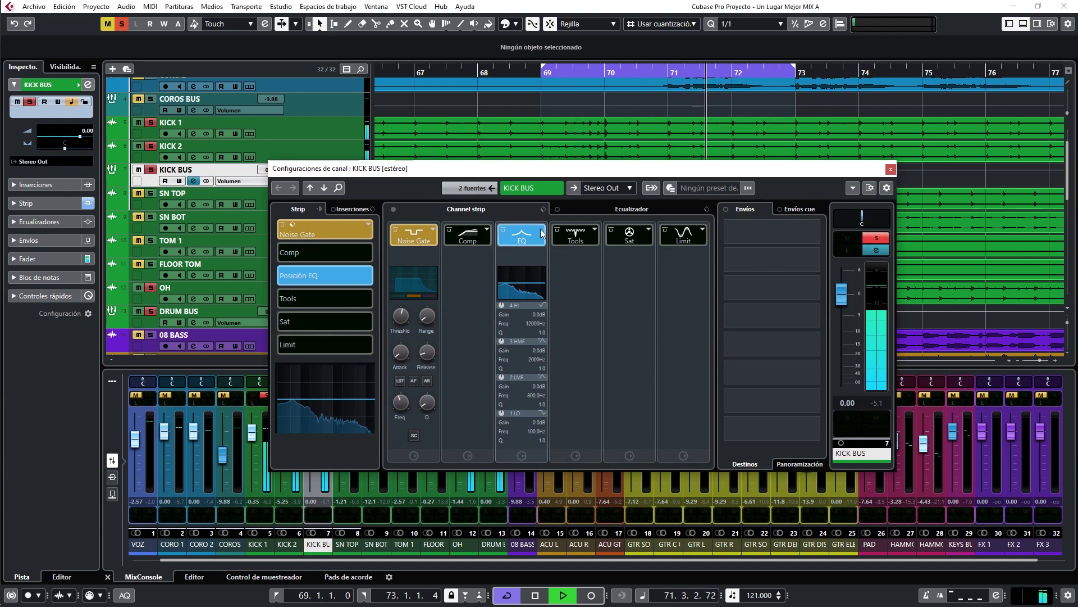
drag(524, 238, 469, 237)
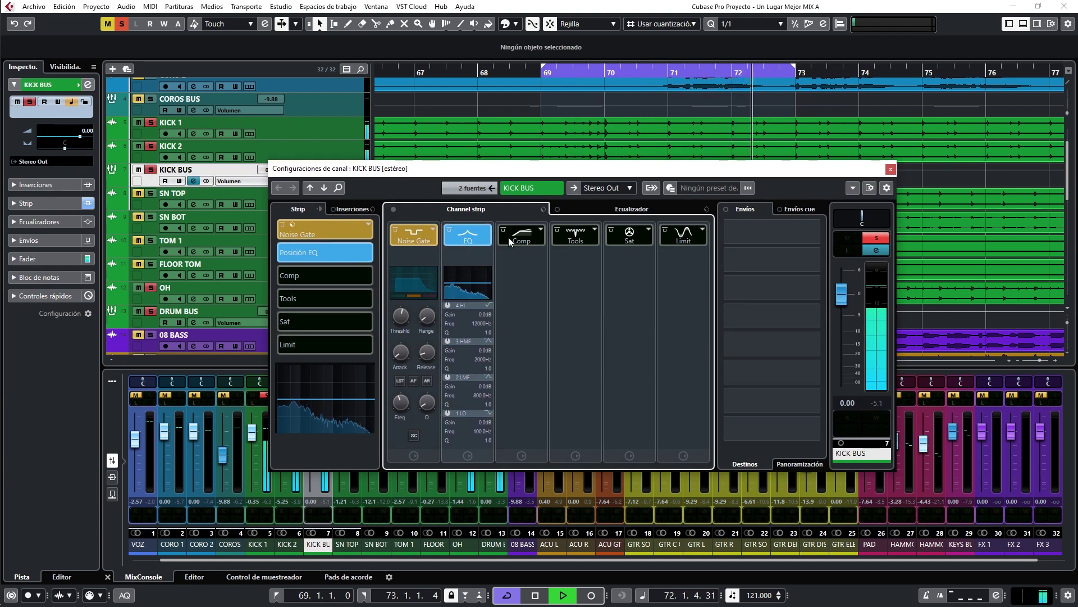
click(542, 229)
click(582, 252)
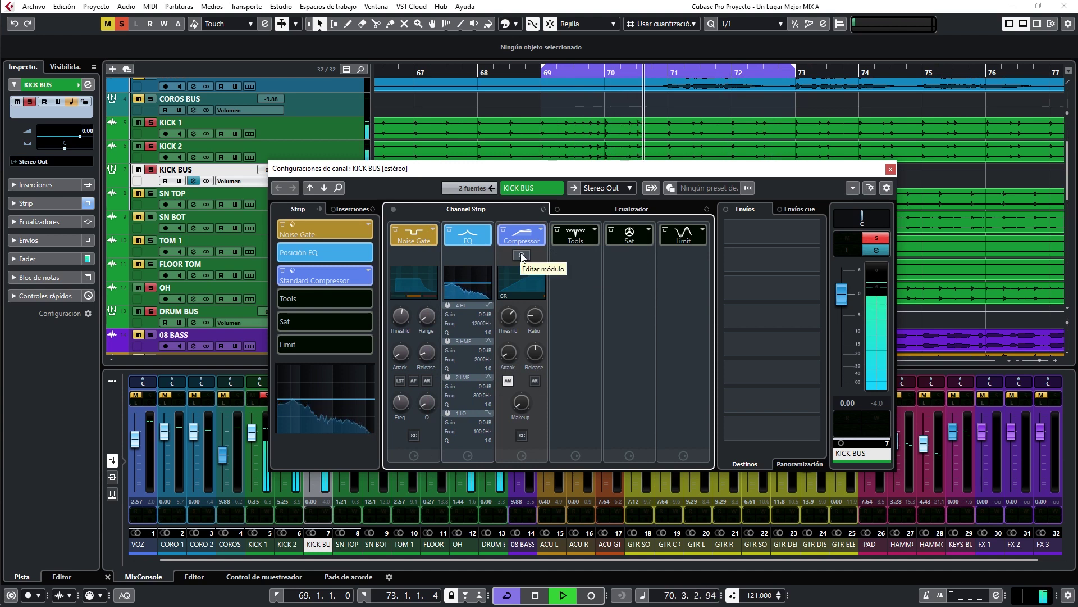
Step: Set KICK BUS's compressor to a 4.38:1 ratio, 40.0 ms attack and 267 ms release, and compare it bypassed
click(521, 256)
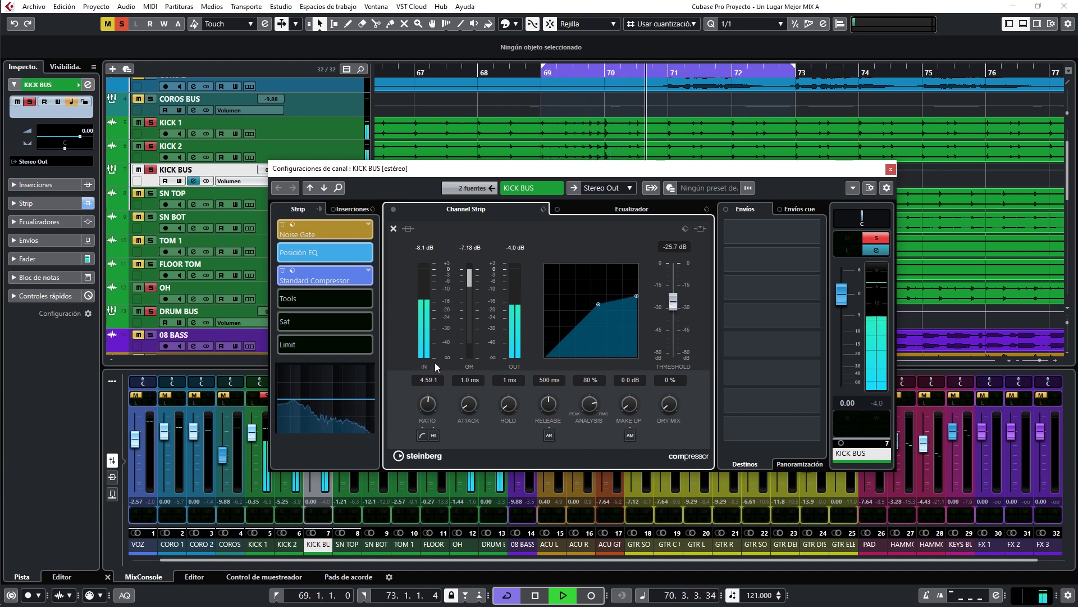
scroll(468, 402, up, 3)
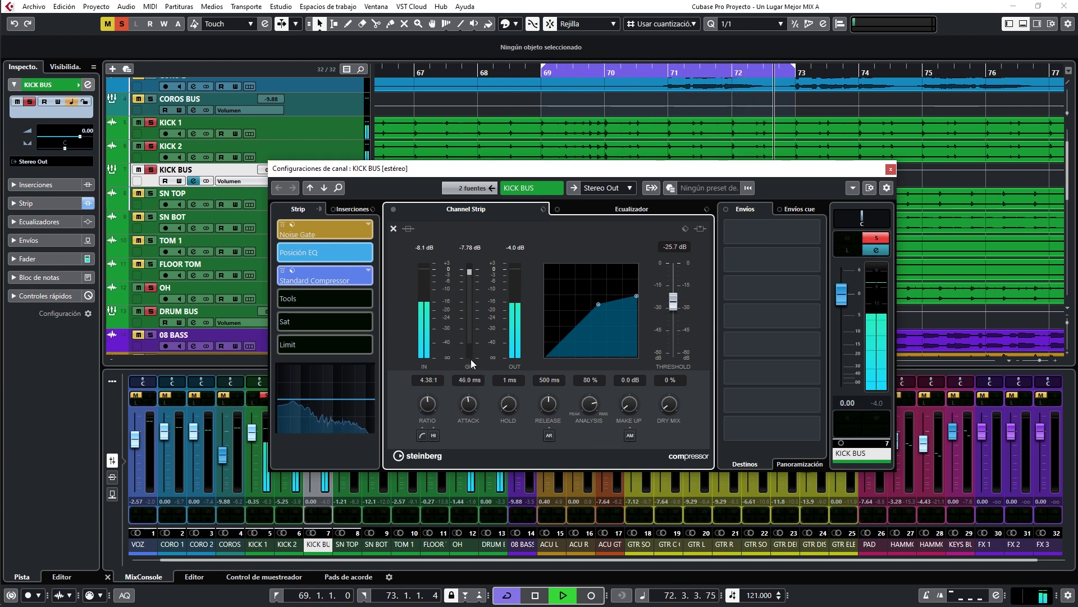
drag(541, 403, 537, 420)
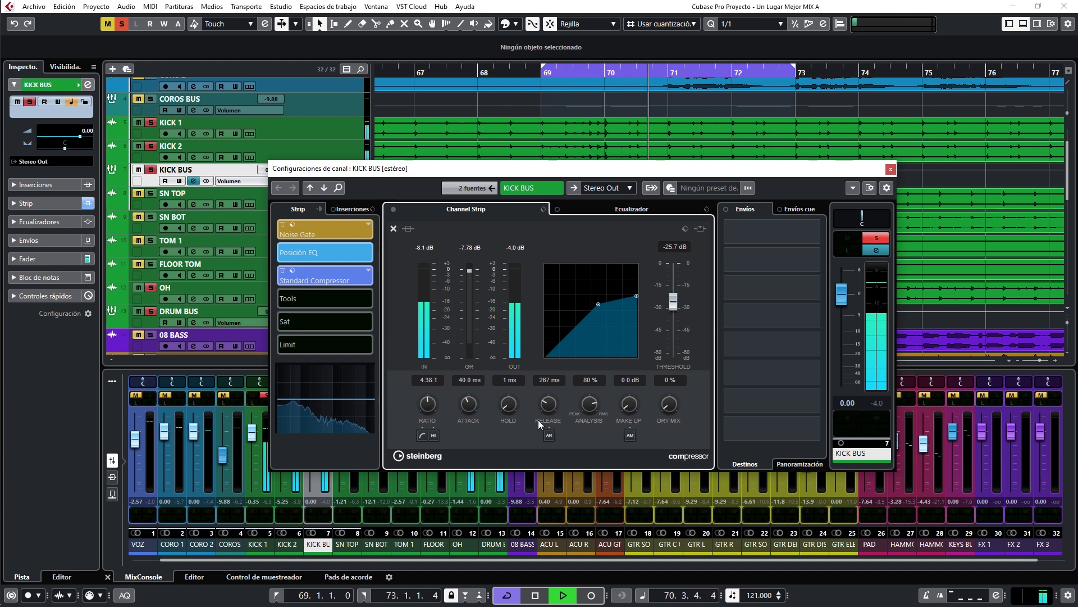
click(407, 229)
click(408, 229)
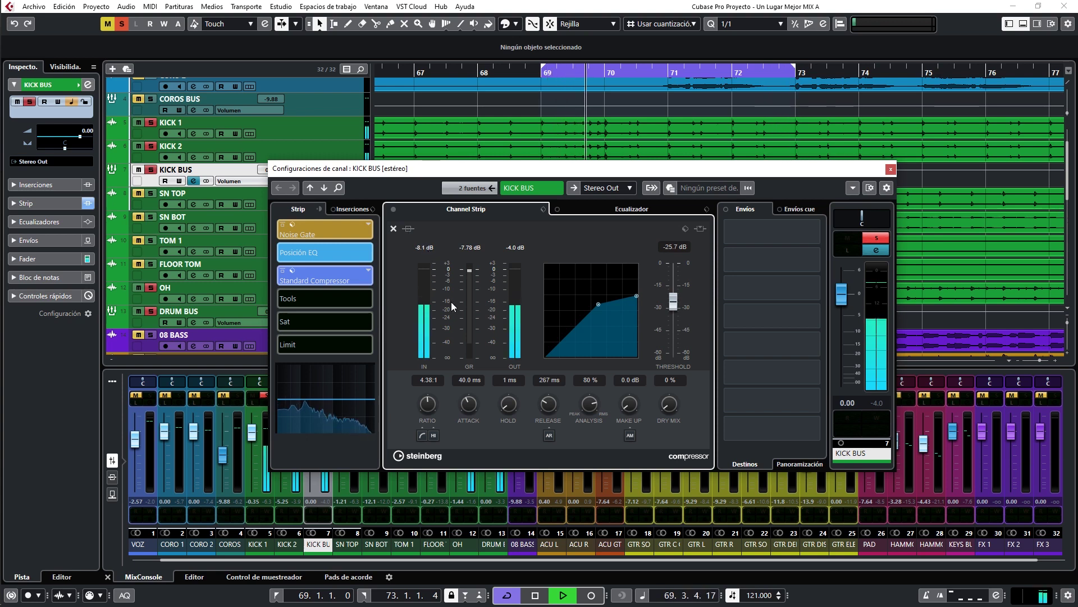
click(394, 226)
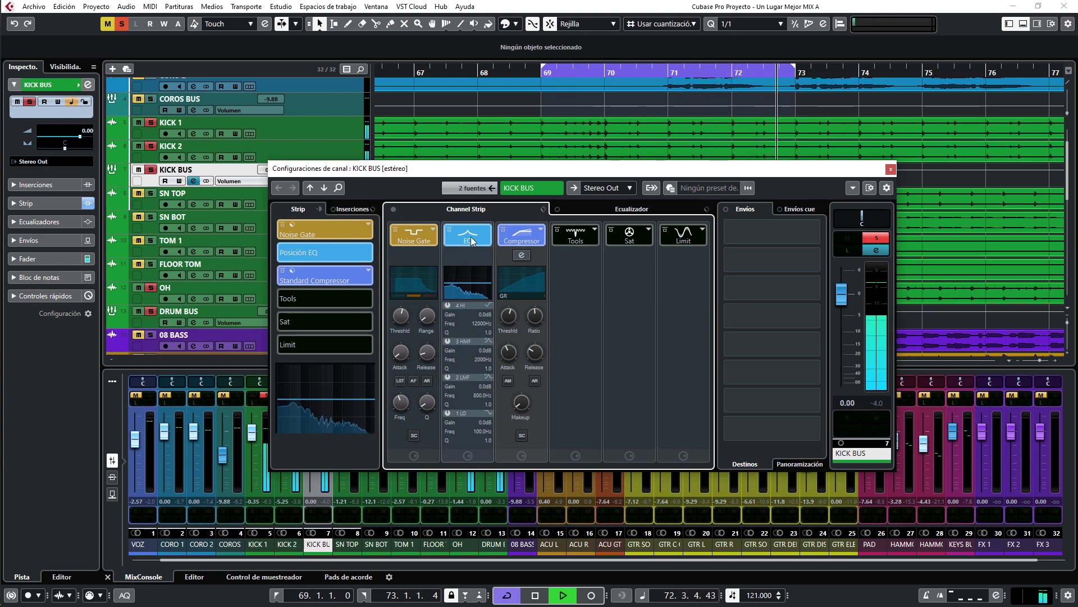
Step: Enable a low-cut filter at 30 Hz in KICK BUS's equalizer
click(602, 207)
click(419, 424)
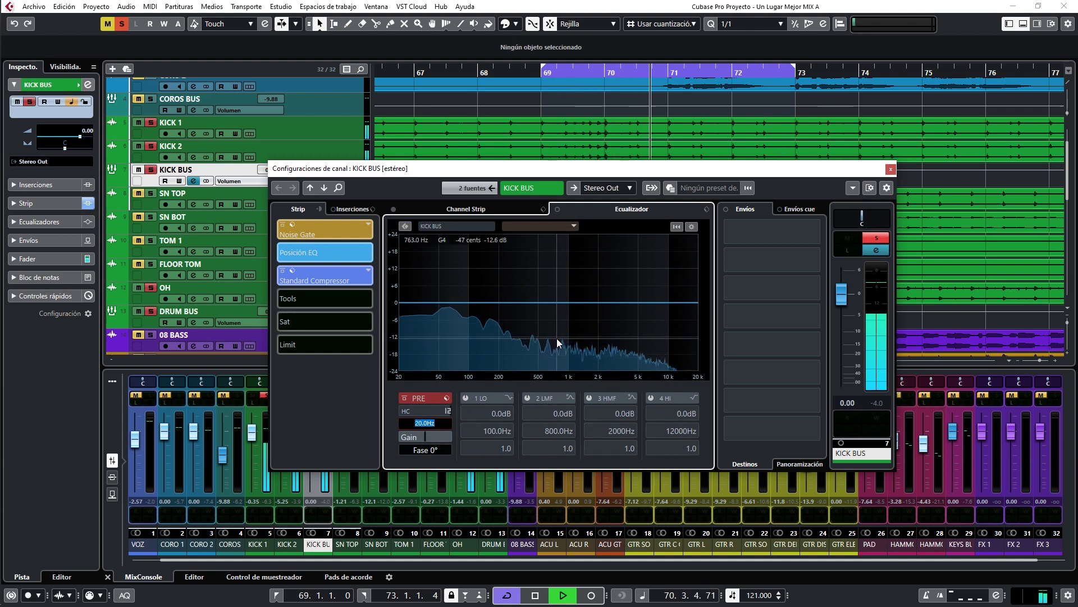
text(30)
key(Return)
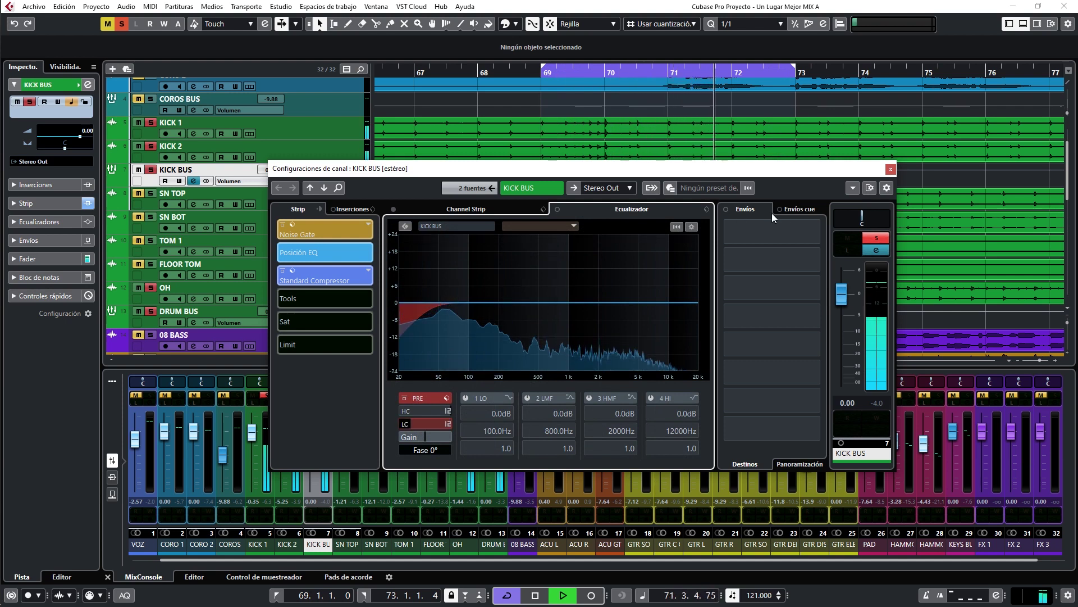
Step: Cut KICK BUS's low-mid EQ band by 12.0 dB at 389 Hz and boost its low band 7.9 dB at 78 Hz
drag(539, 302, 528, 340)
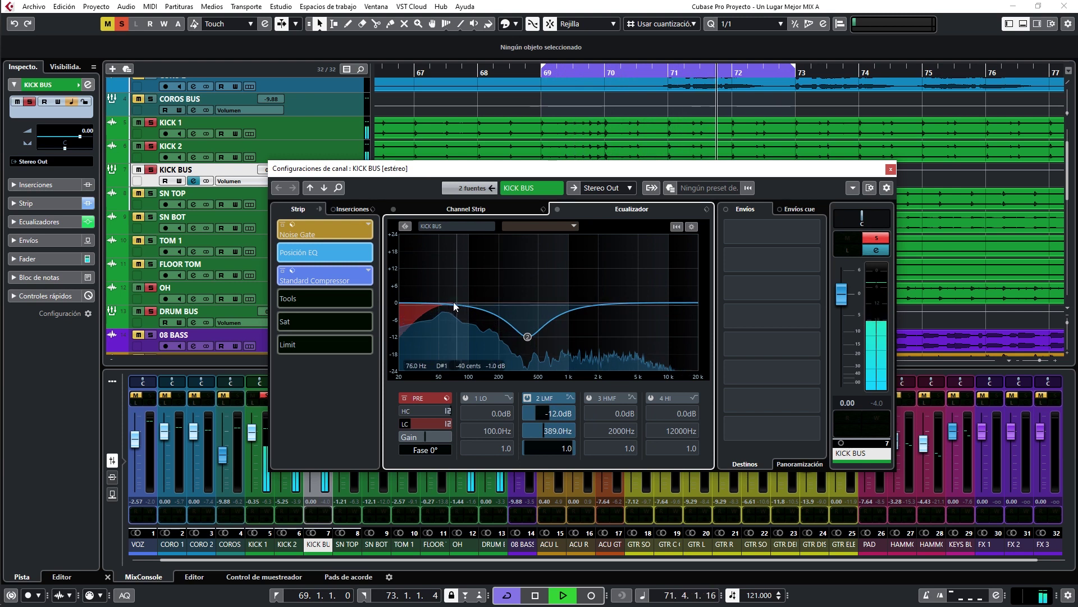
drag(449, 305, 458, 278)
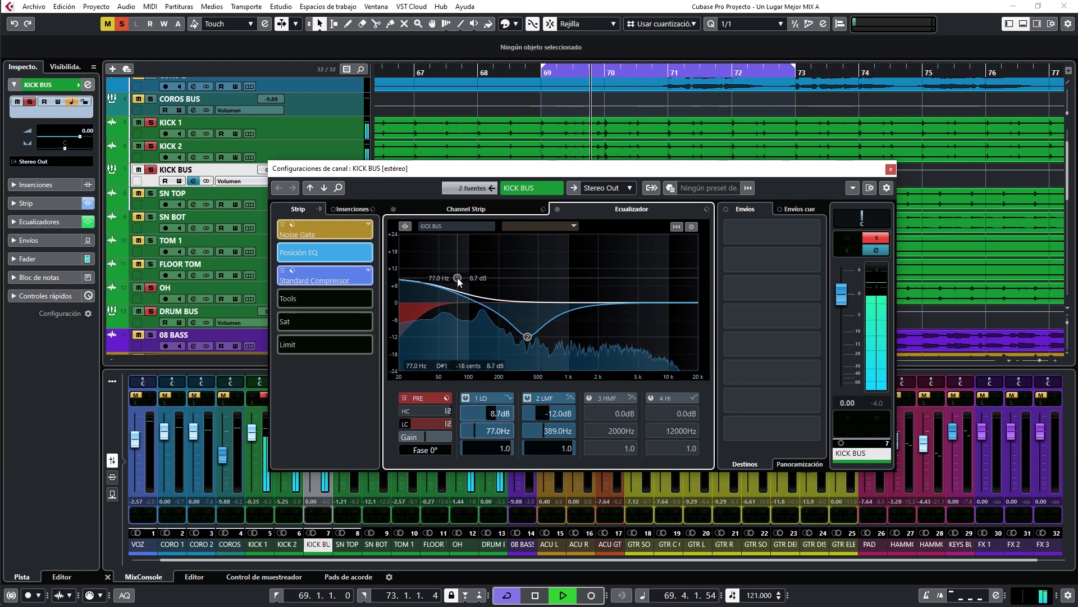
drag(458, 279, 458, 283)
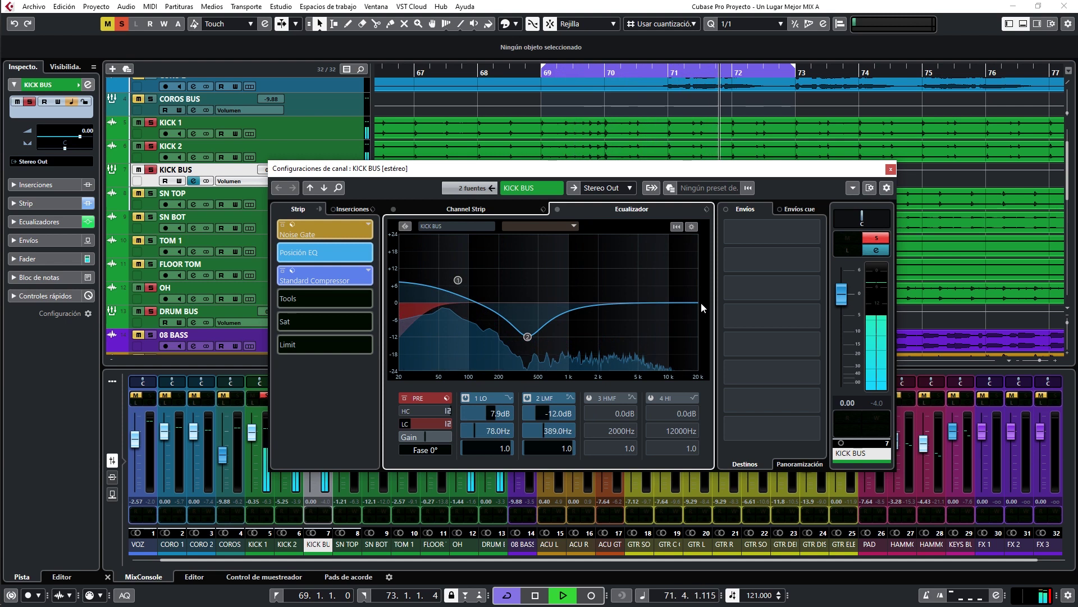
Step: Set KICK BUS's high EQ band to -0.4 dB at 12872 Hz and its high-mid band to 2.6 dB at 2581 Hz with Q 0.3
mouse_move(696, 299)
mouse_down()
mouse_move(666, 277)
mouse_move(575, 287)
mouse_move(681, 308)
mouse_up()
click(589, 398)
mouse_move(600, 304)
mouse_down()
mouse_move(600, 283)
mouse_move(612, 281)
mouse_move(611, 297)
mouse_up()
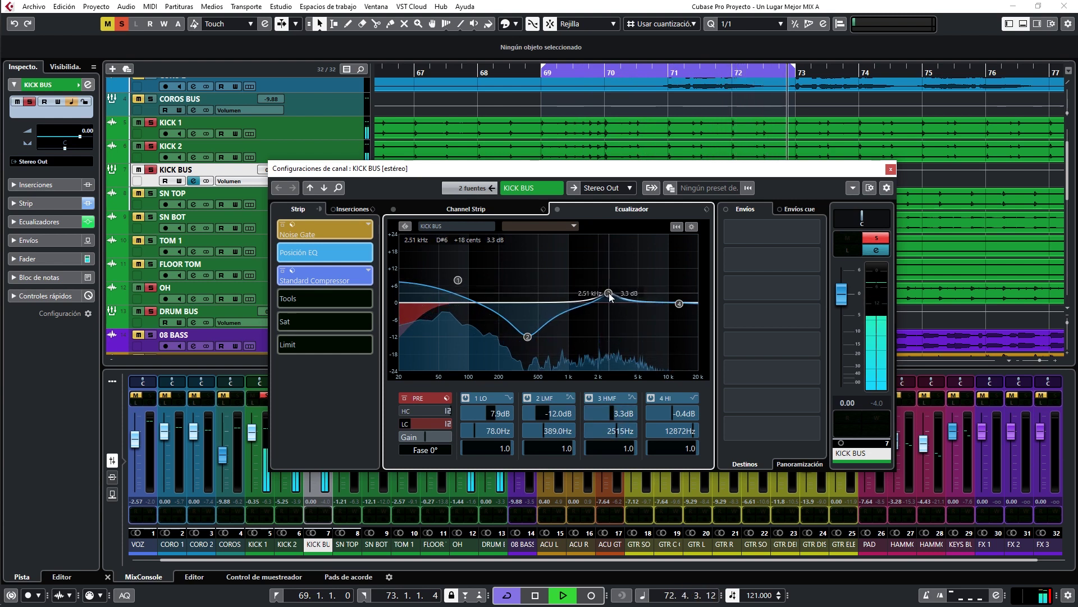
scroll(611, 297, down, 7)
mouse_move(610, 297)
mouse_down()
mouse_move(614, 281)
mouse_move(589, 283)
mouse_move(615, 286)
mouse_move(611, 299)
mouse_up()
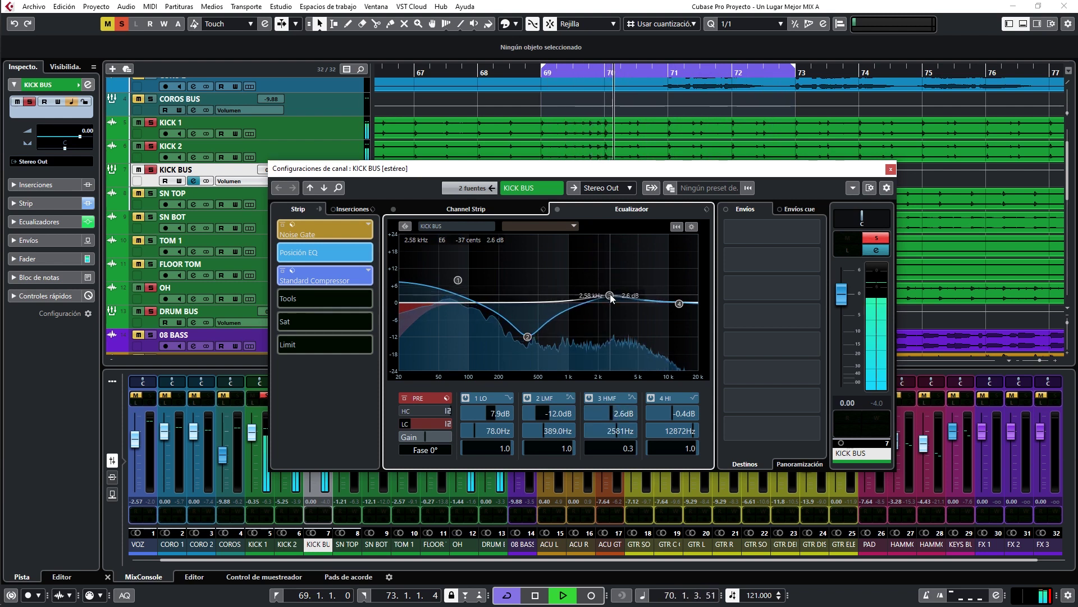
Step: Compare KICK BUS with its EQ bypassed and check the compressor's levels and gain reduction
click(557, 210)
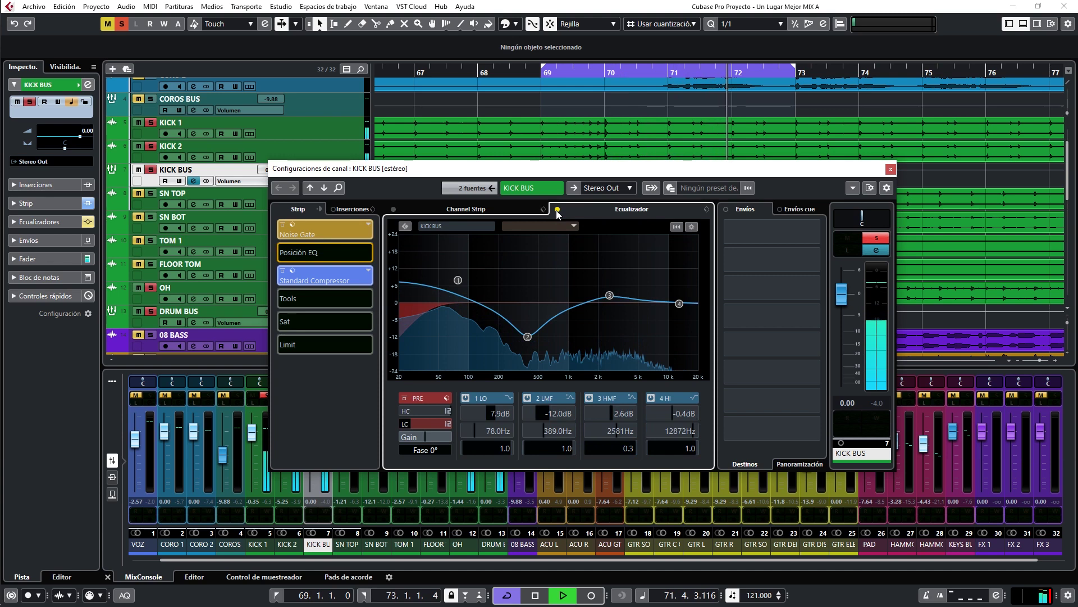
click(557, 210)
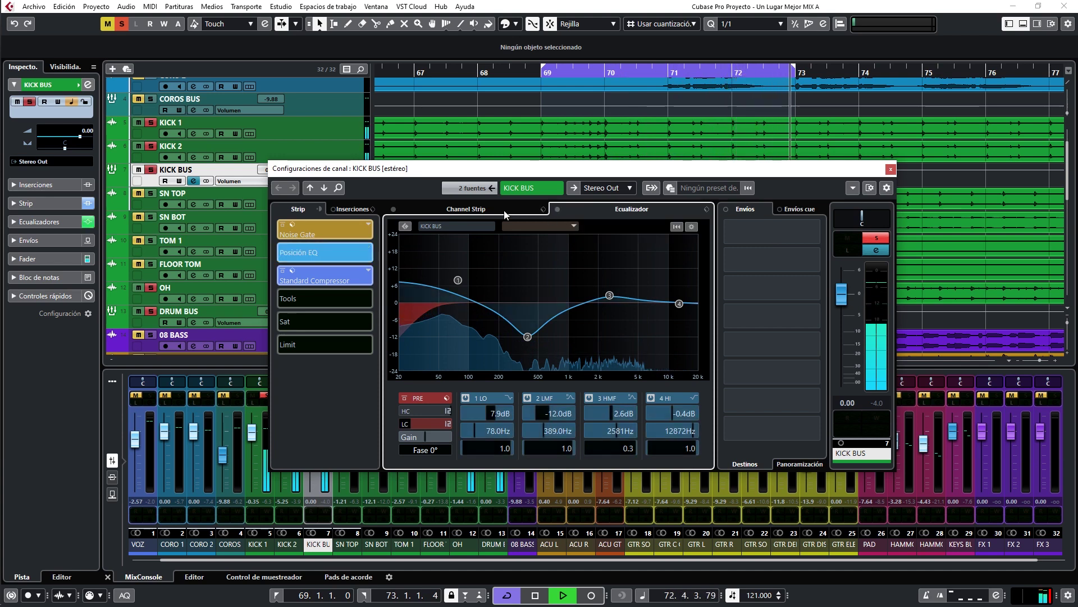
click(487, 209)
click(522, 255)
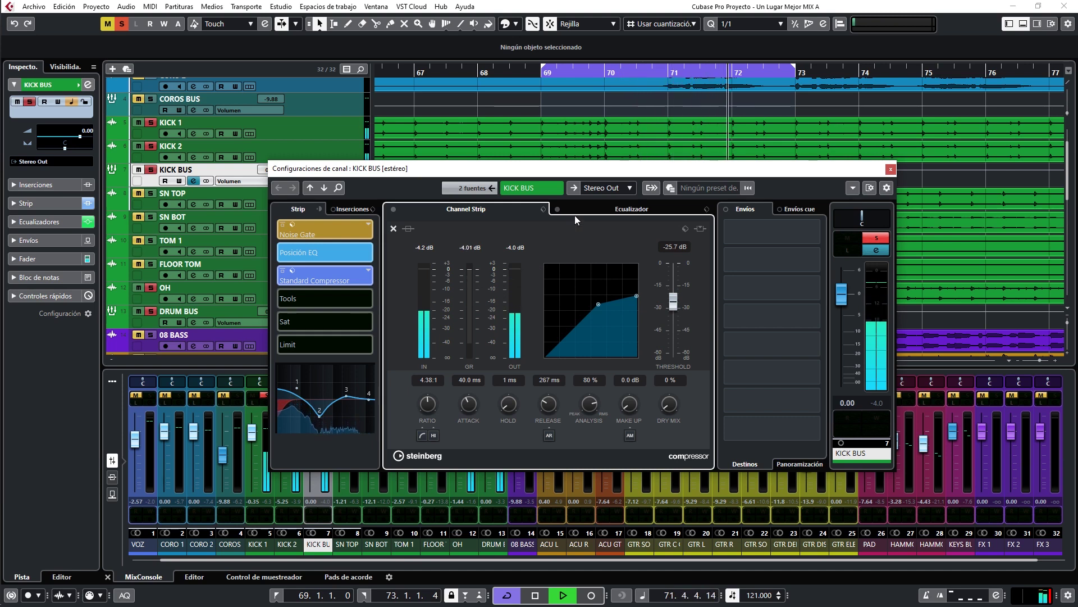
click(393, 228)
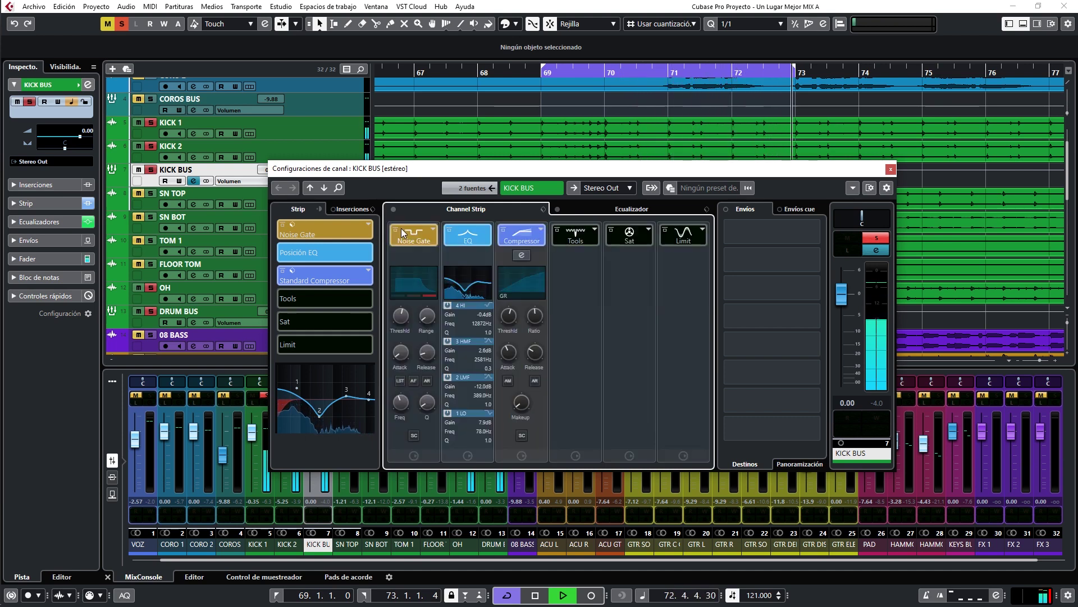
Step: Load EnvelopeShaper on KICK BUS with about 4 dB of attack, lower the channel to -1.29 dB, and close its settings
click(595, 229)
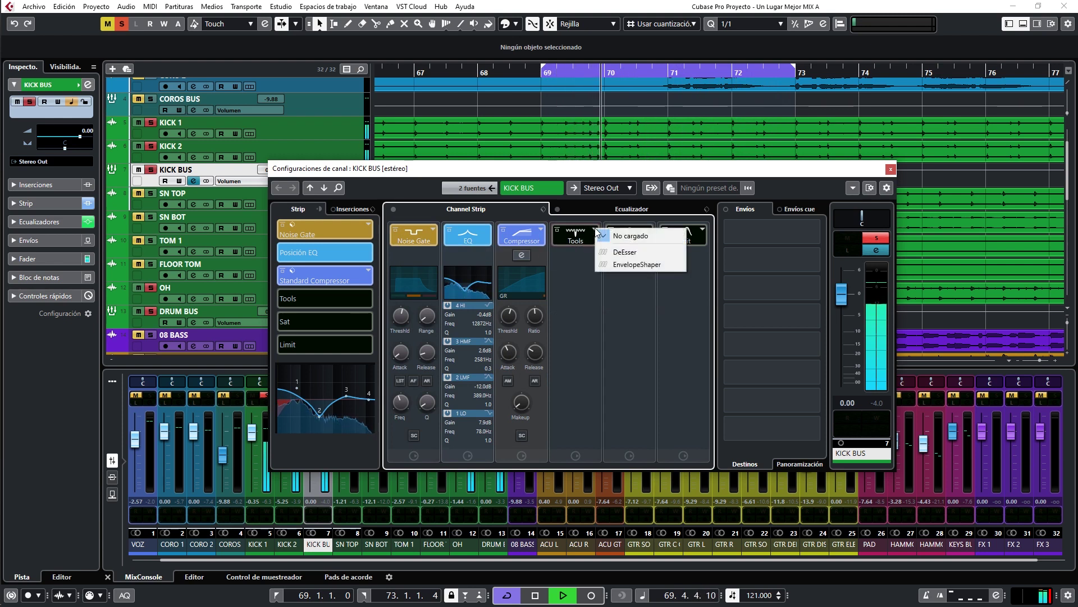
click(625, 264)
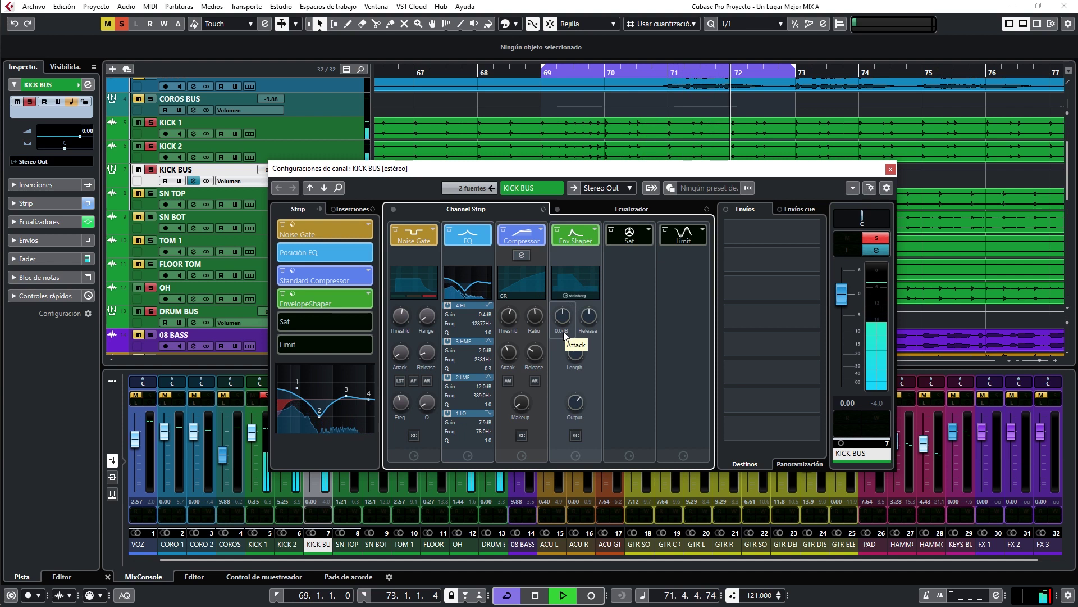
drag(562, 325, 560, 315)
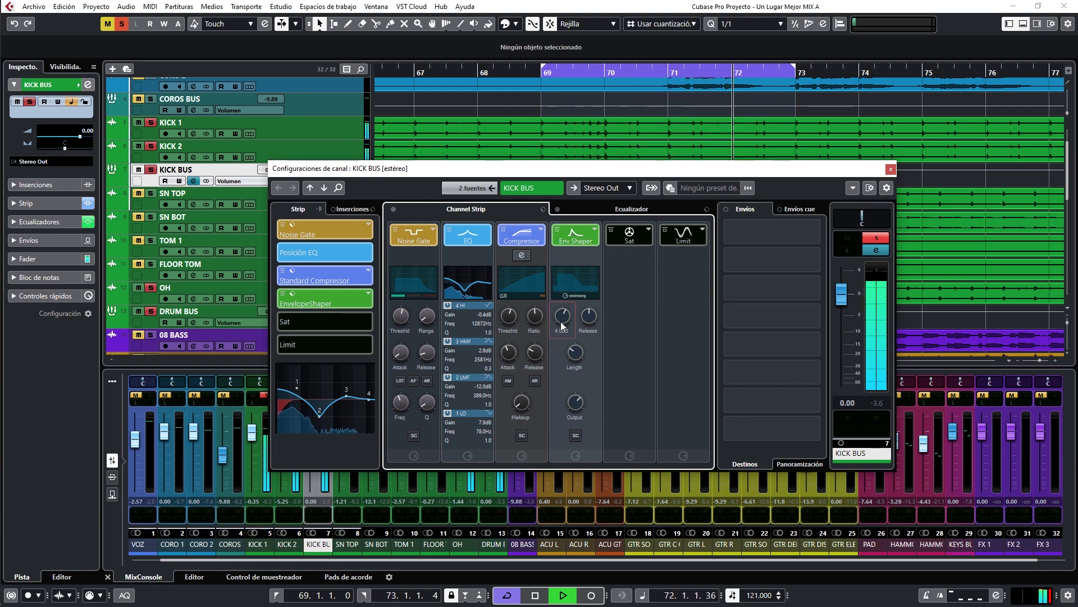
drag(833, 301, 835, 307)
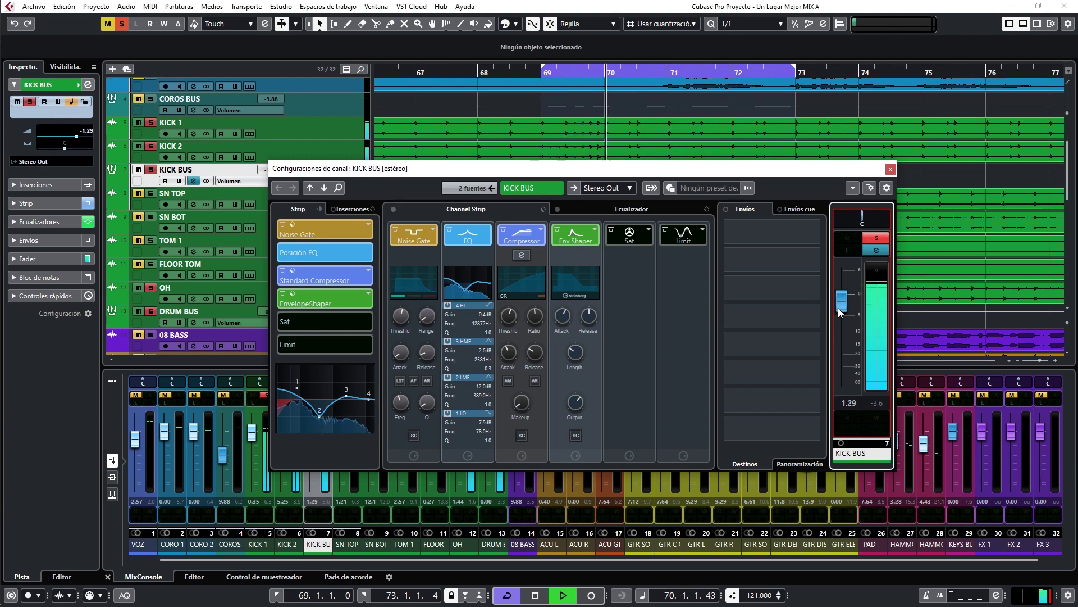
click(891, 168)
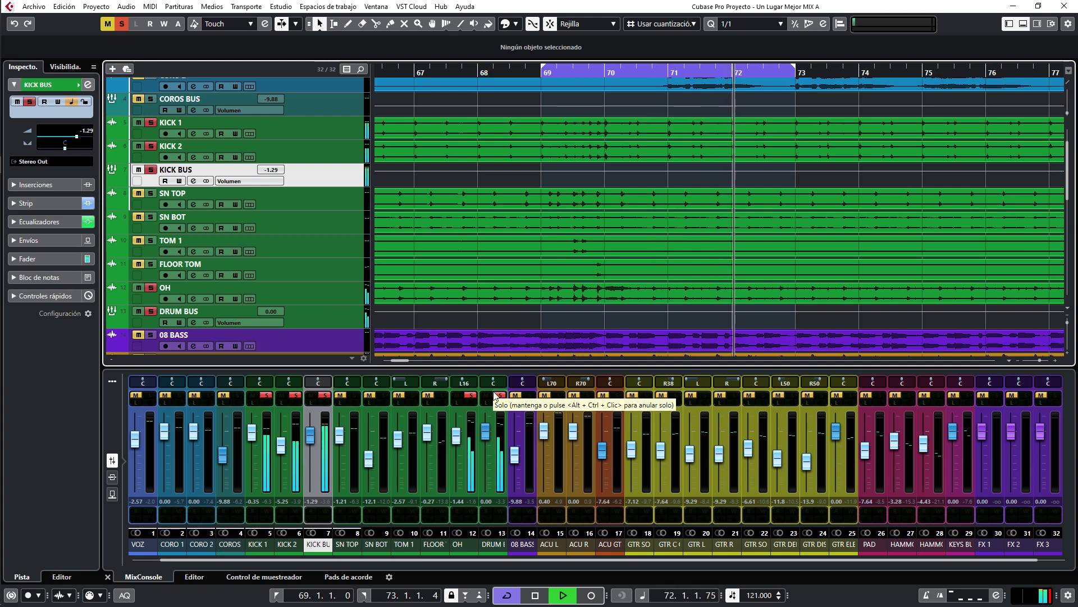
Step: Clear the other drum solos and solo SN TOP together with SN BOT
click(352, 395)
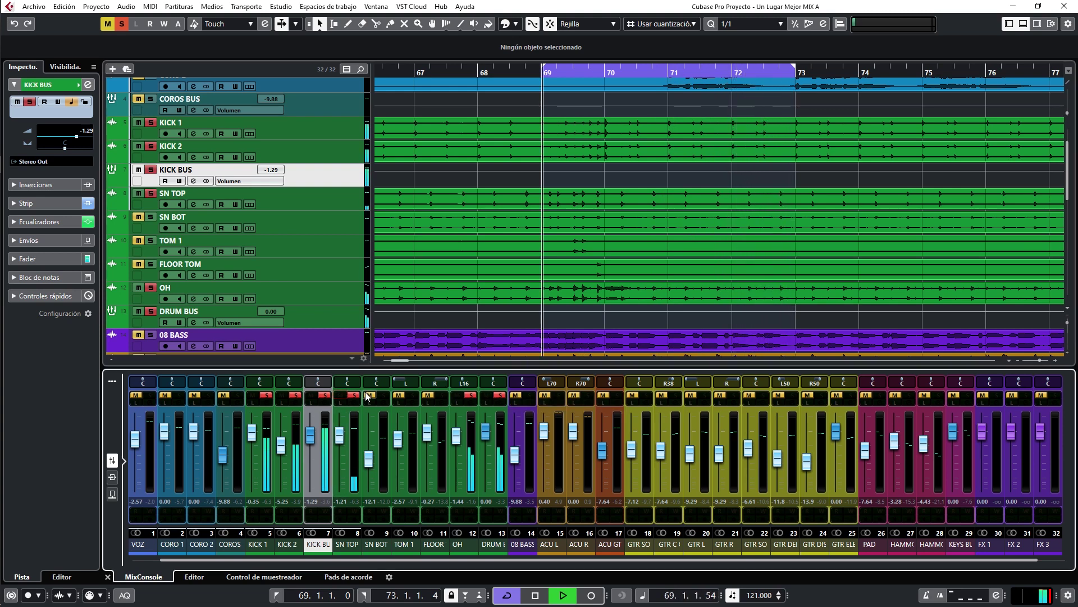
ctrl+click(352, 395)
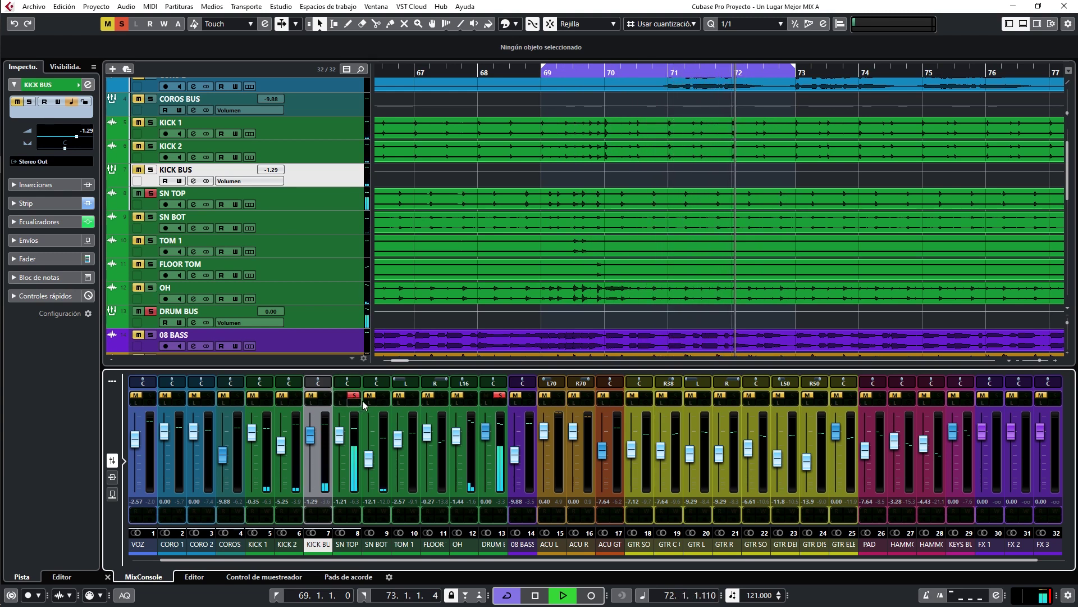
click(382, 395)
Step: Audition each snare mic with the other faded out, then set SN TOP to 0.00 dB and SN BOT to -0.35 dB
drag(365, 471, 339, 494)
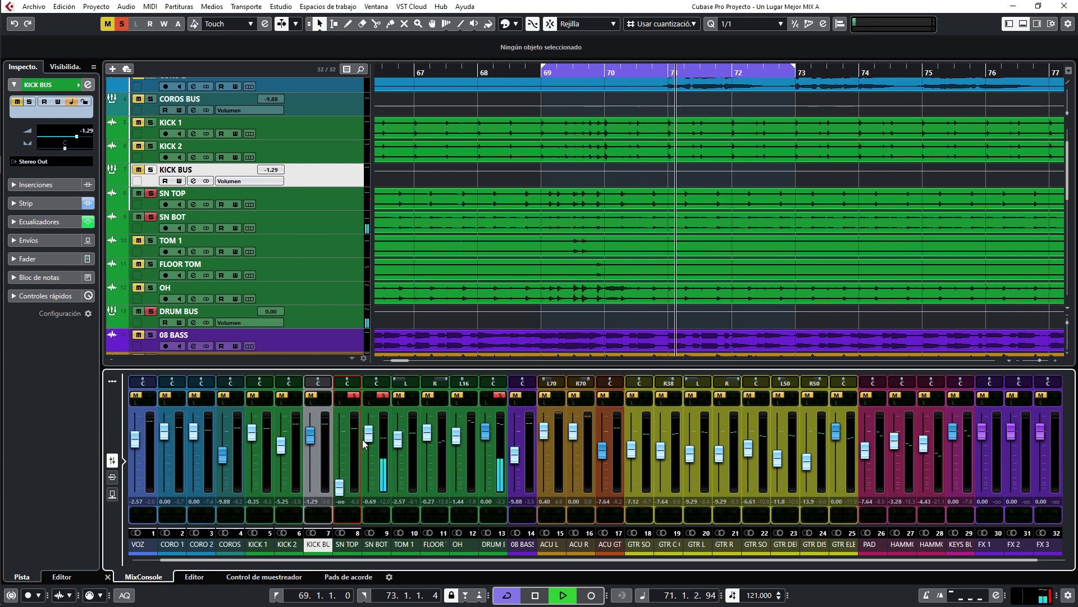
ctrl+click(341, 449)
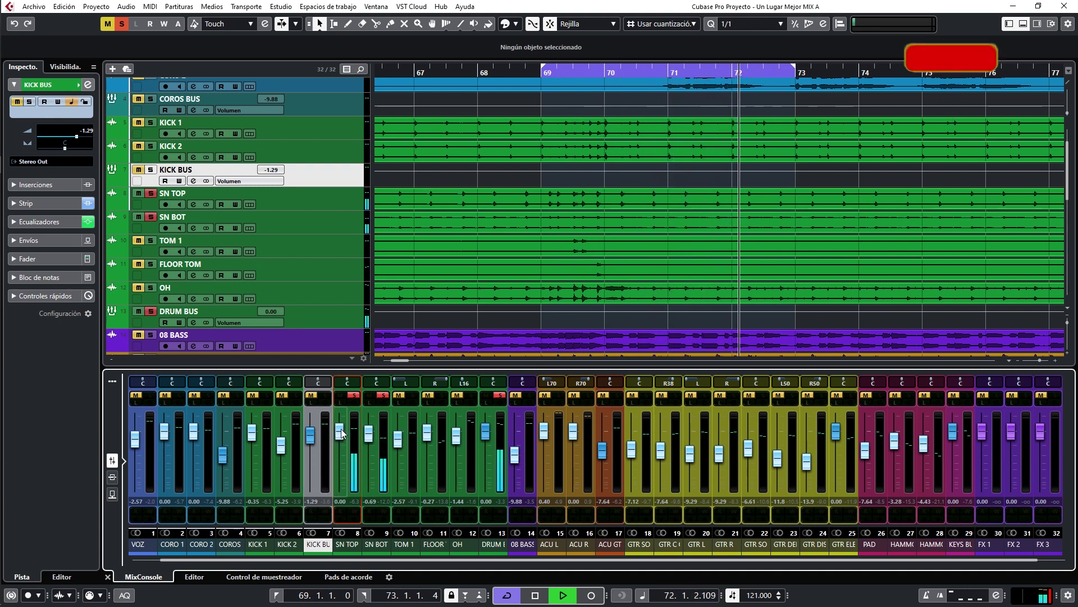
drag(367, 438, 364, 521)
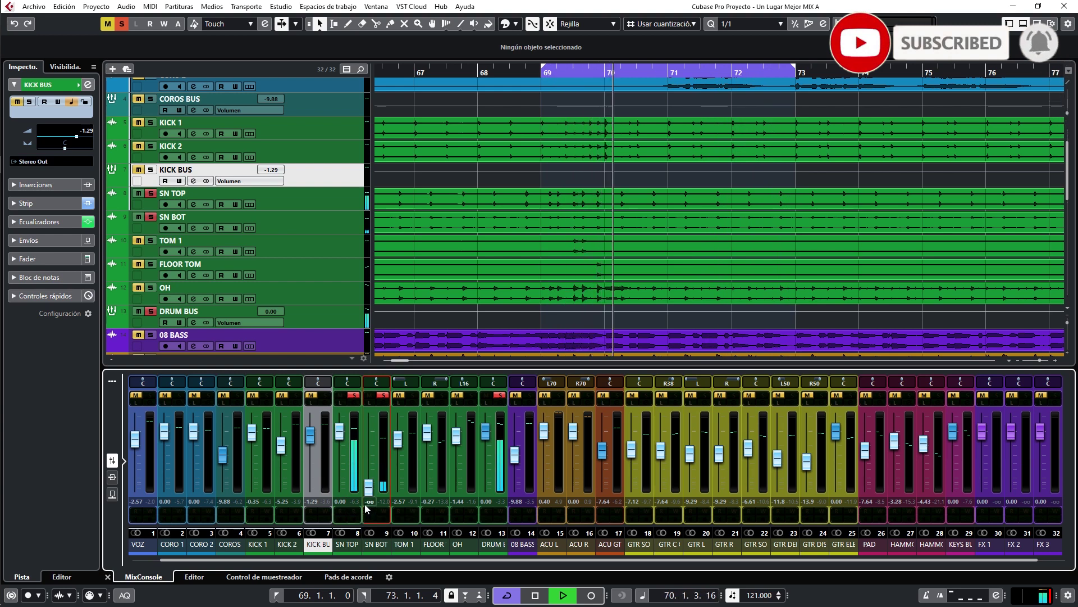
drag(368, 502, 370, 446)
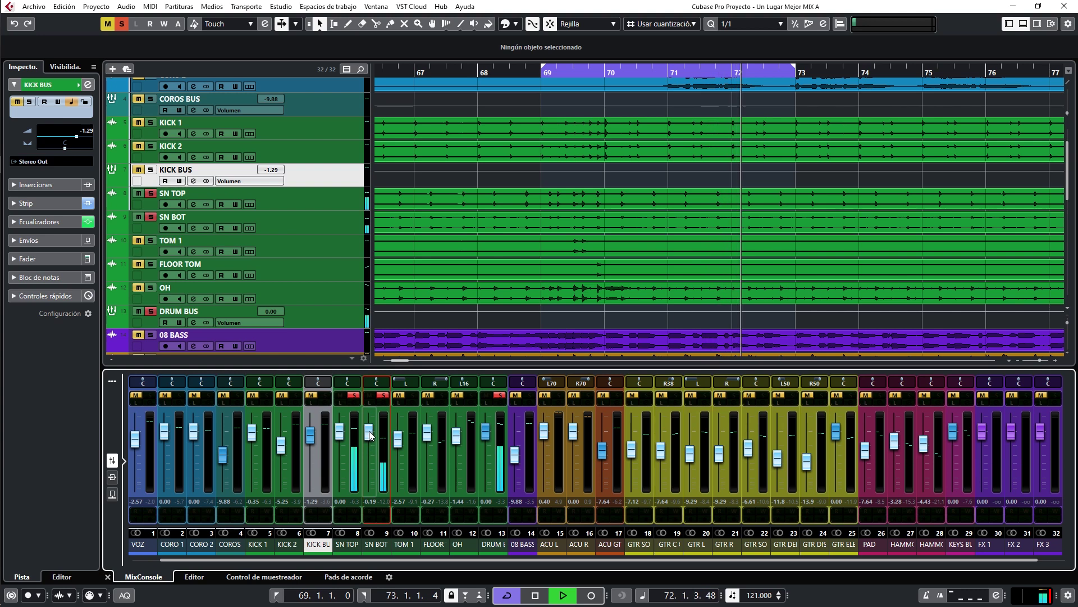
Step: Compare SN BOT's phase at 180° and 0° in its equalizer's pre section during playback, leaving it at 0°
click(384, 402)
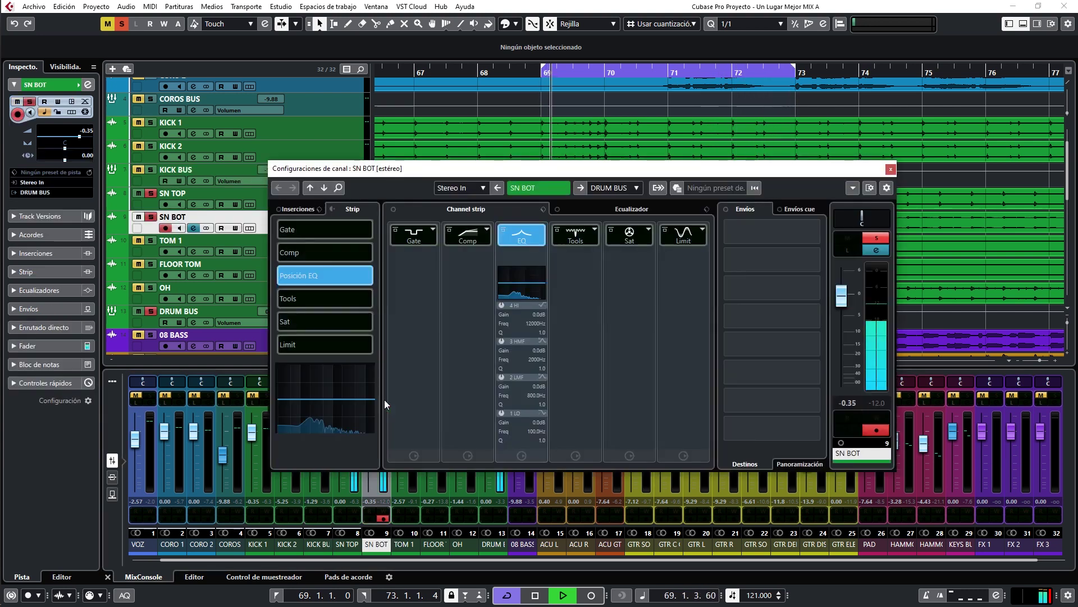
click(633, 210)
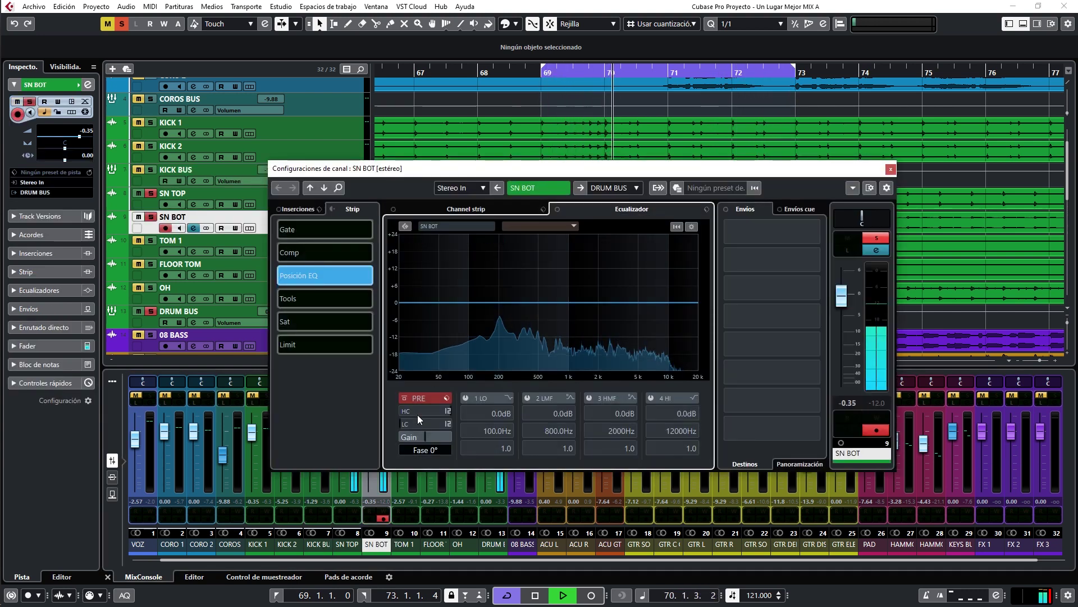
click(420, 449)
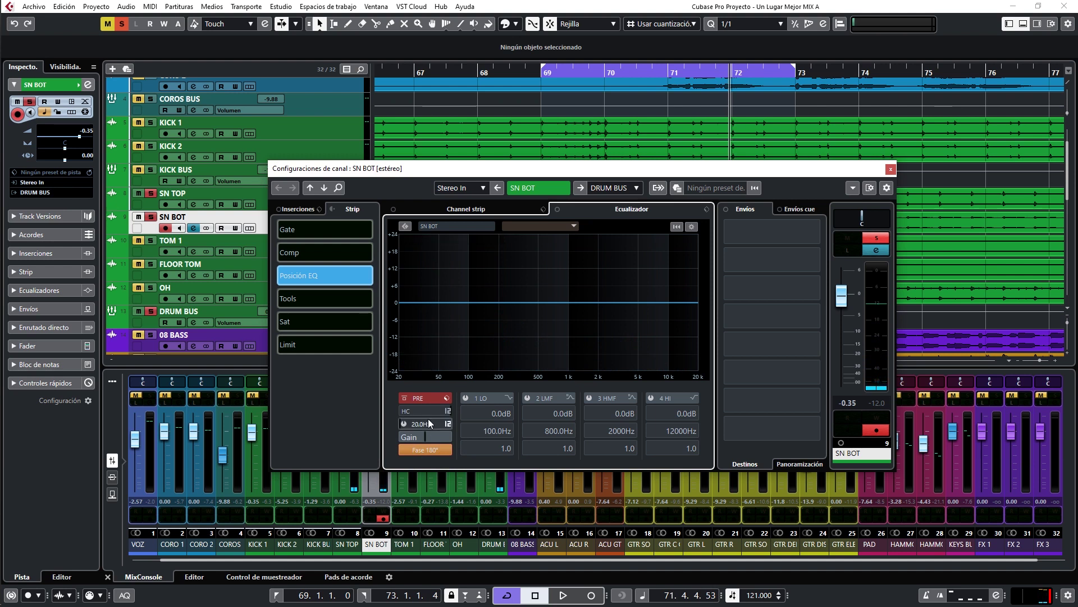
key(space)
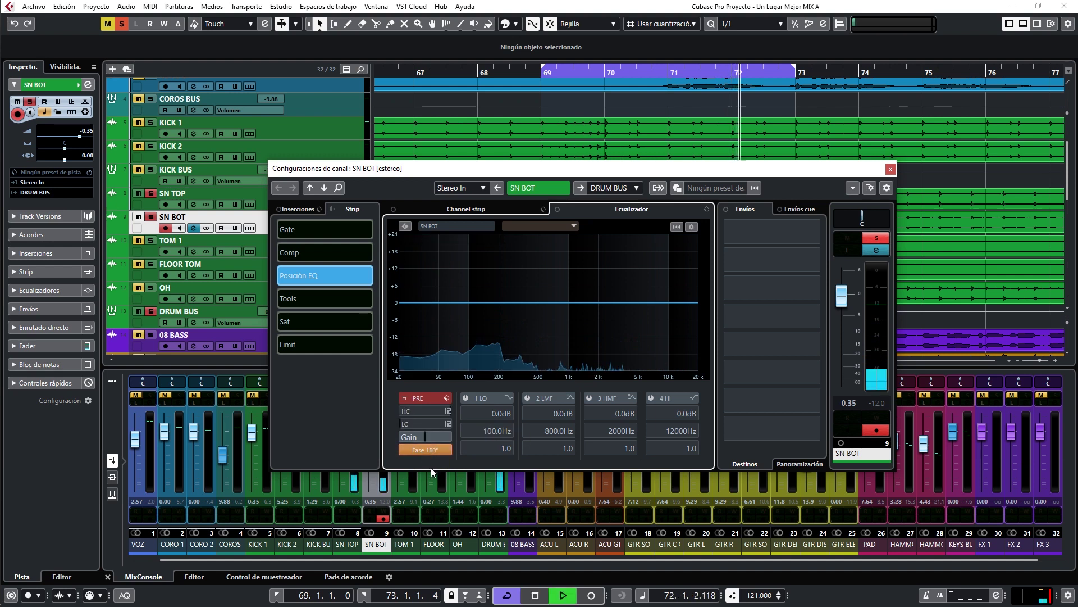
click(436, 449)
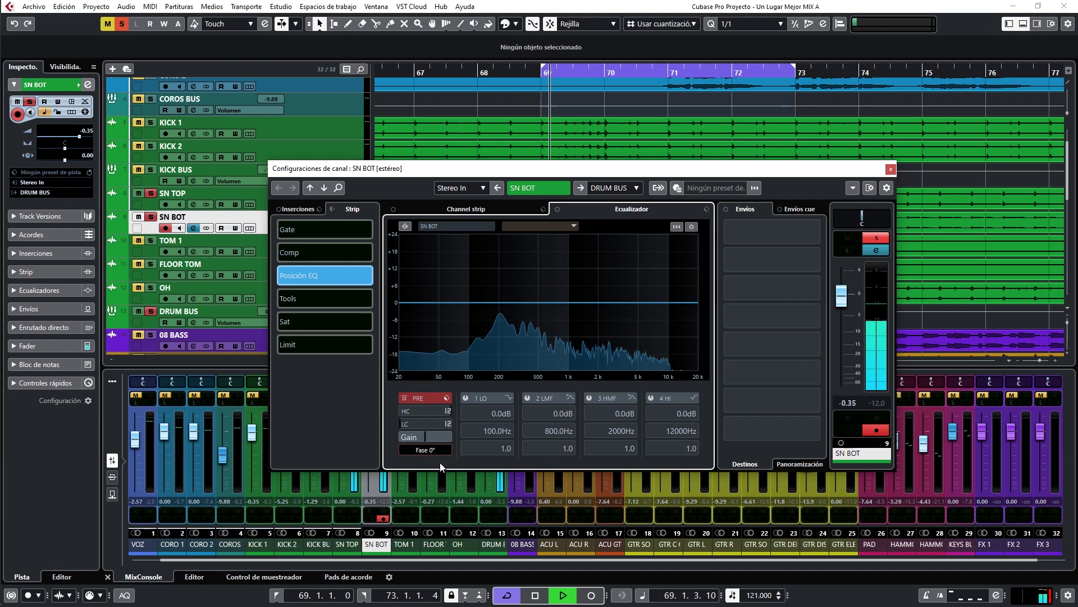
click(434, 449)
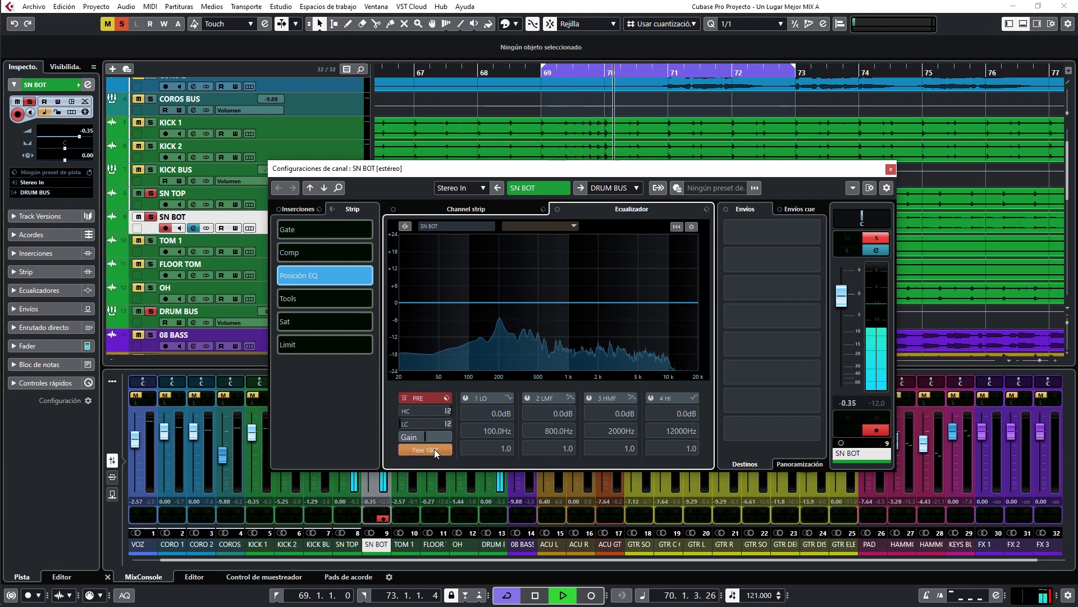
click(434, 450)
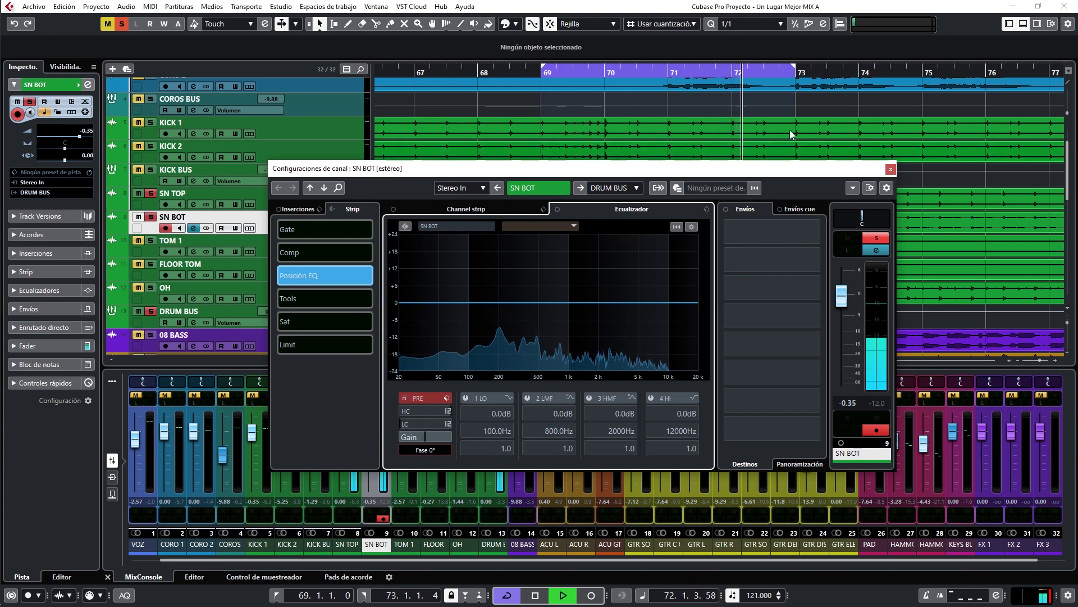
Step: Route SN TOP and SN BOT to a new mono group channel named SN BUS and colour it green
key(Escape)
ctrl+click(315, 194)
right_click(316, 195)
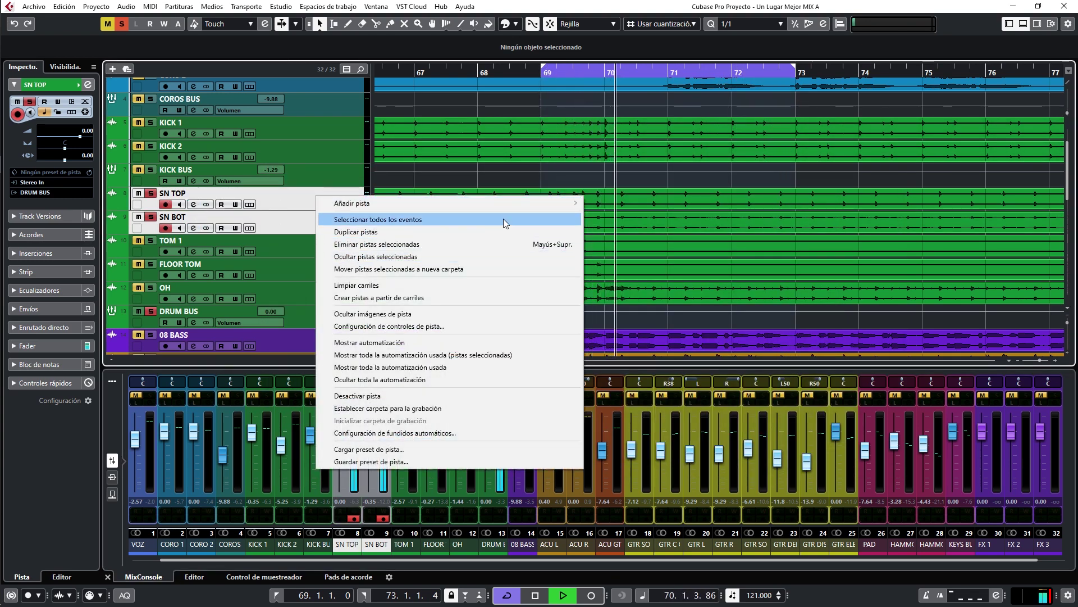
mouse_move(567, 209)
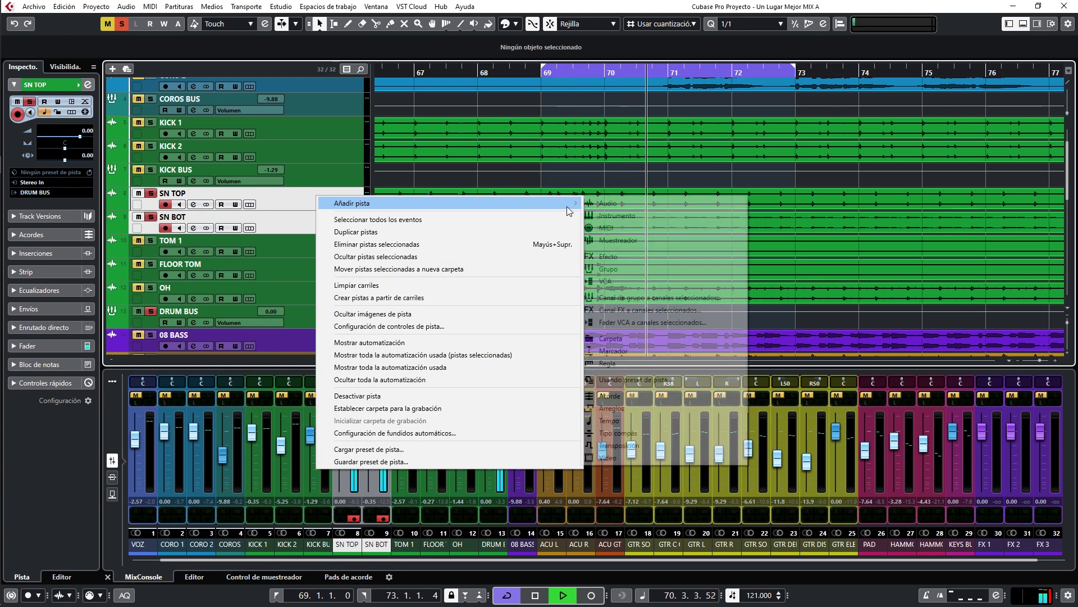
click(663, 304)
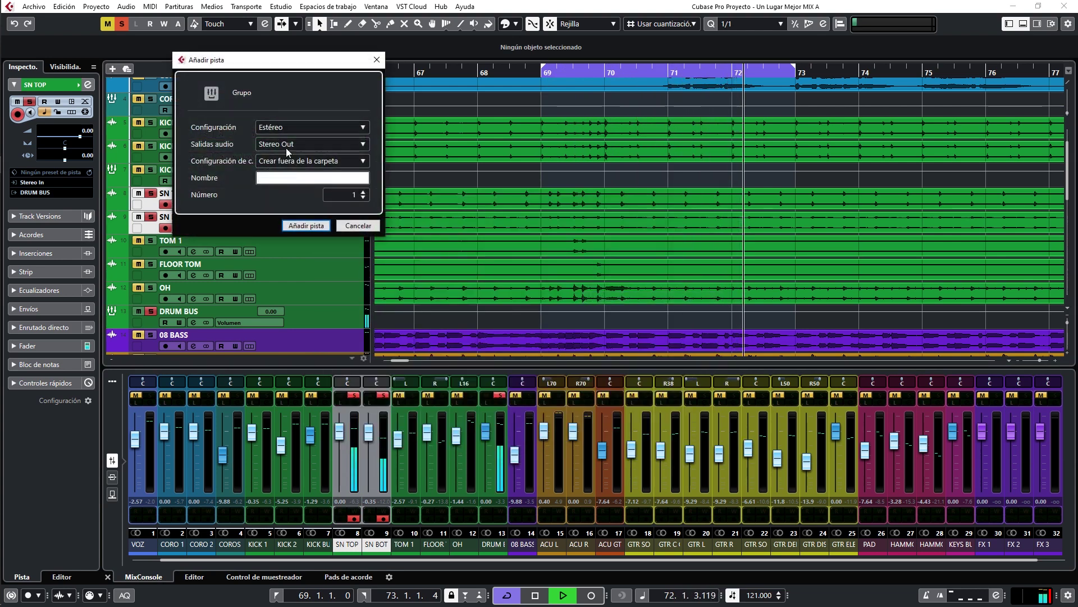
click(278, 128)
click(286, 142)
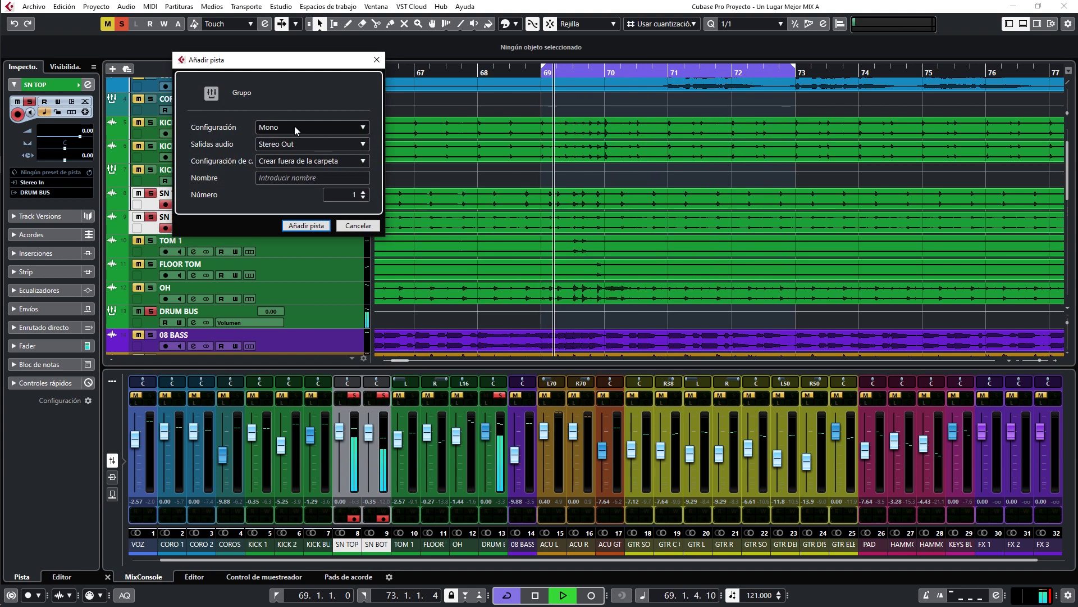
click(281, 177)
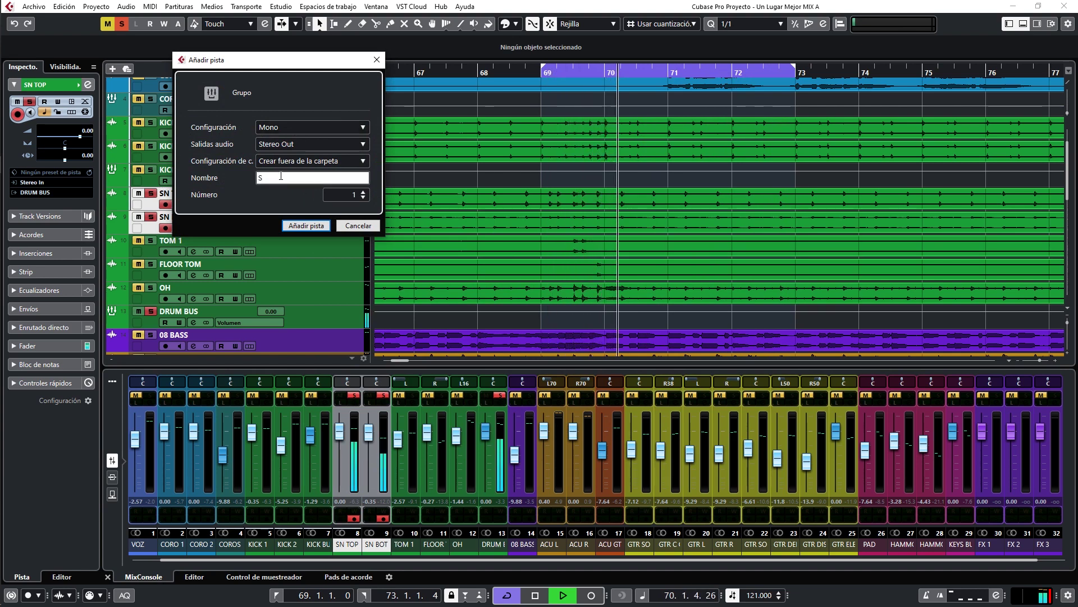
key(Return)
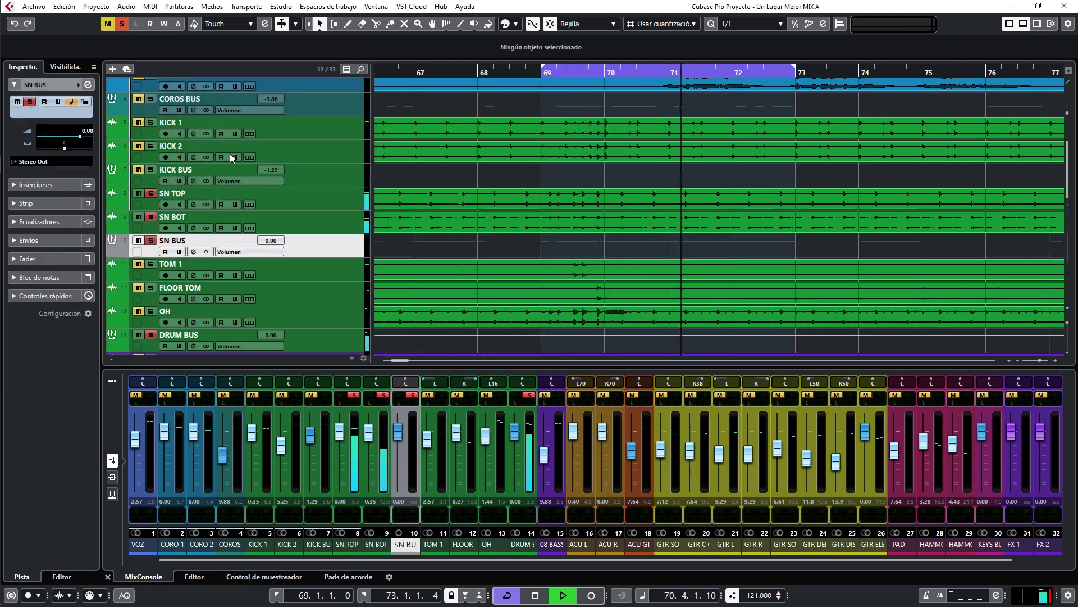
click(118, 250)
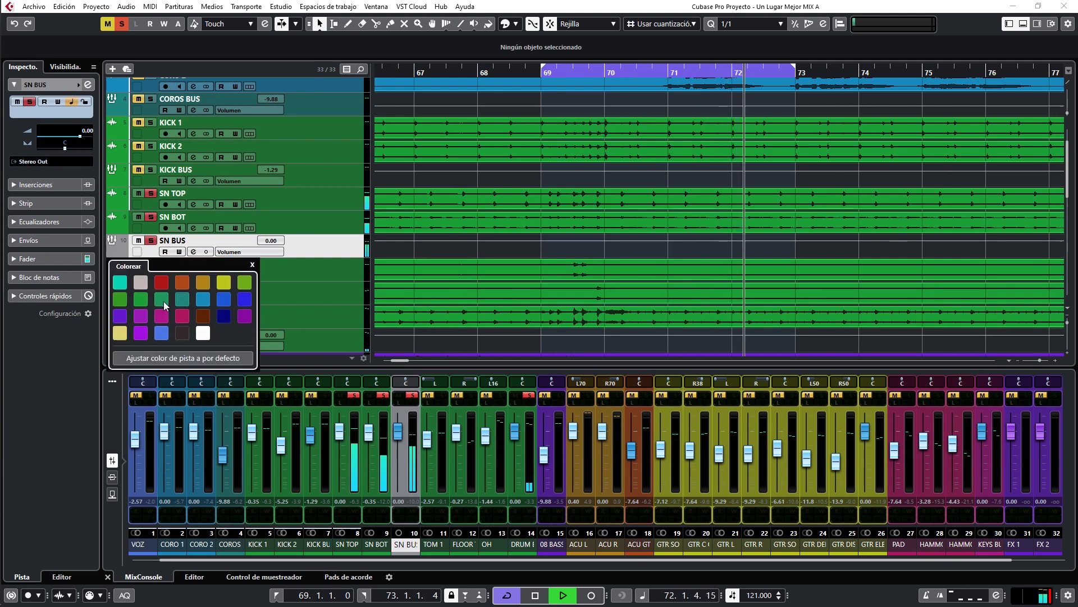
click(139, 301)
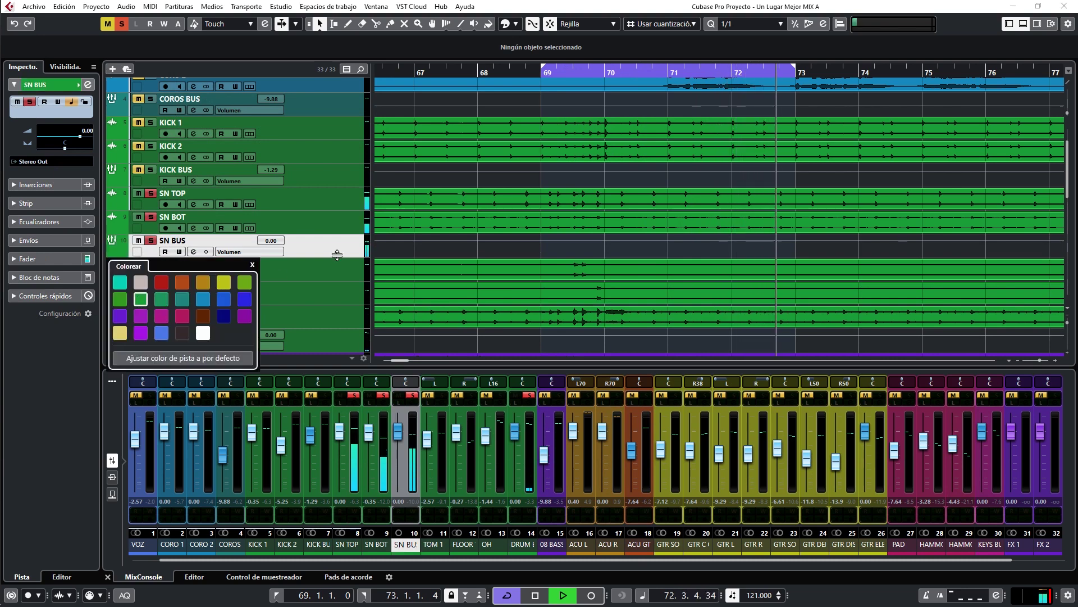
Step: Load the Noise Gate on SN BUS with about 234 ms release and AF off, and compare it against bypass
click(193, 252)
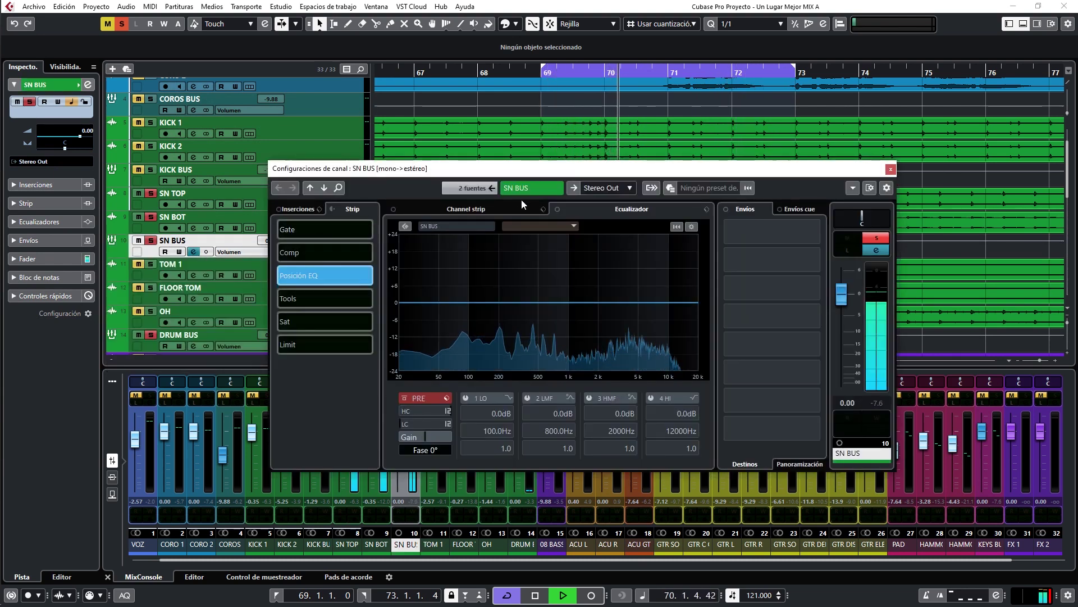
click(332, 209)
click(441, 210)
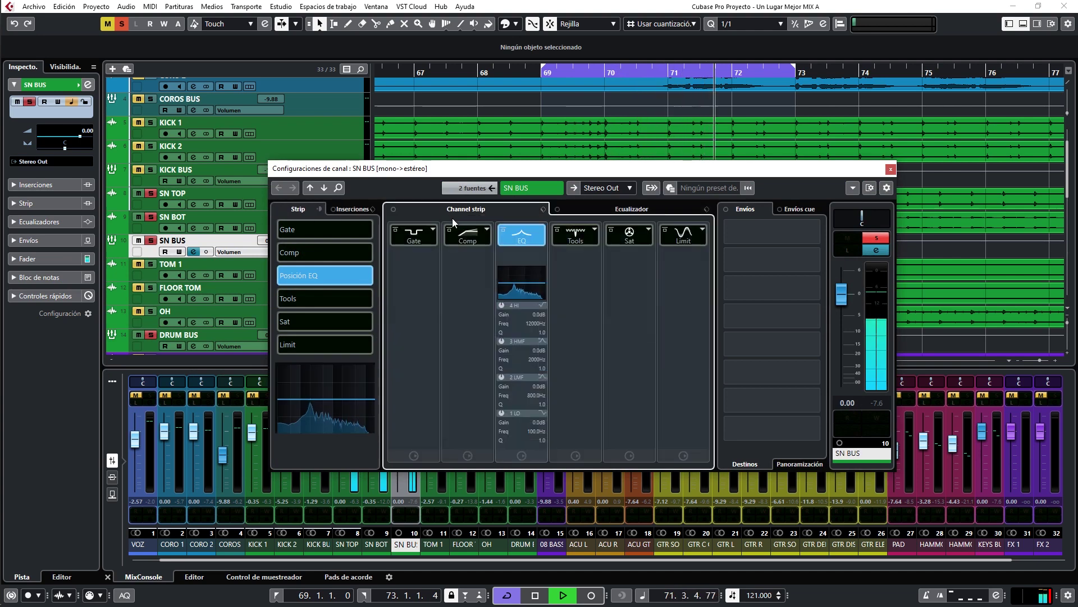
click(423, 238)
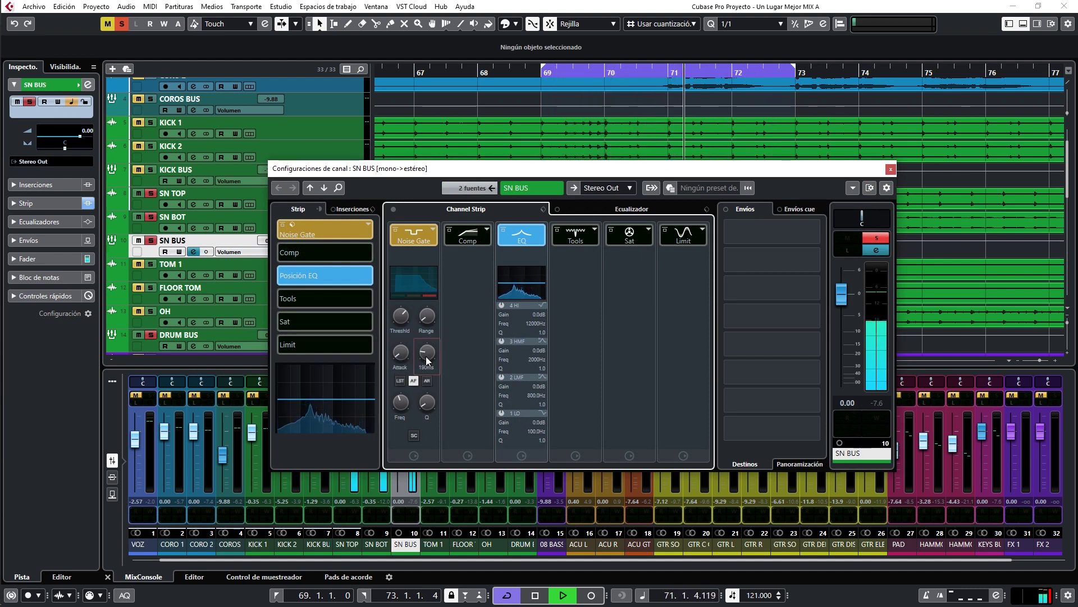
scroll(423, 351, up, 3)
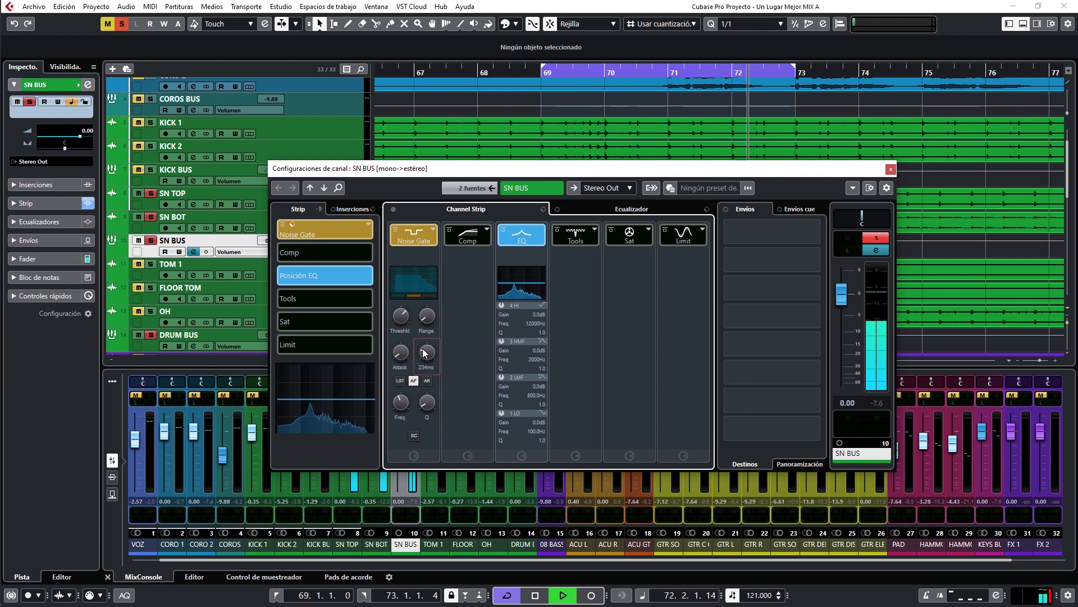
click(414, 381)
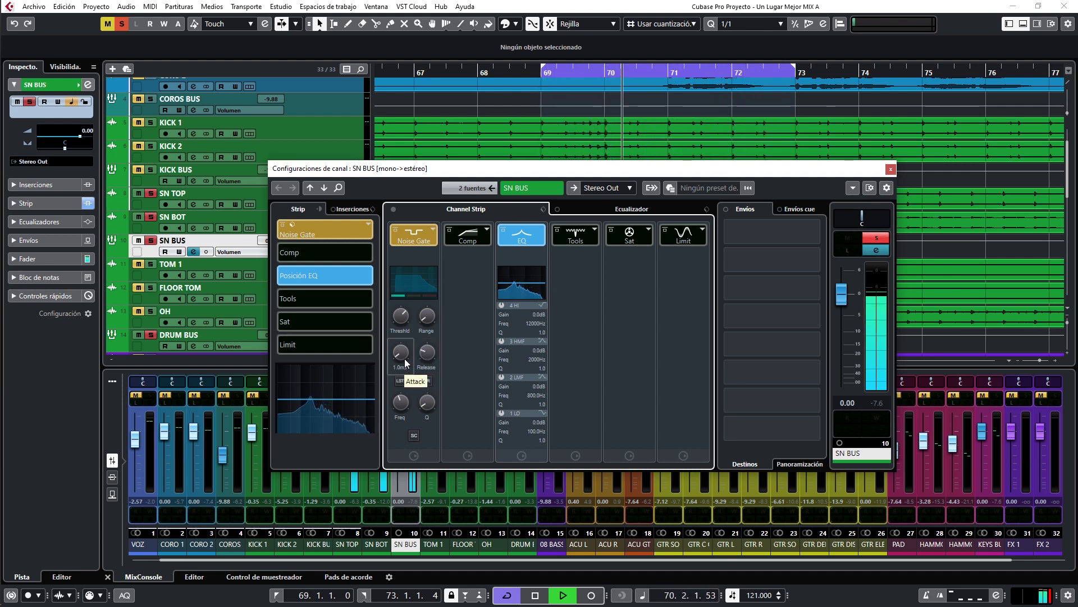
click(395, 228)
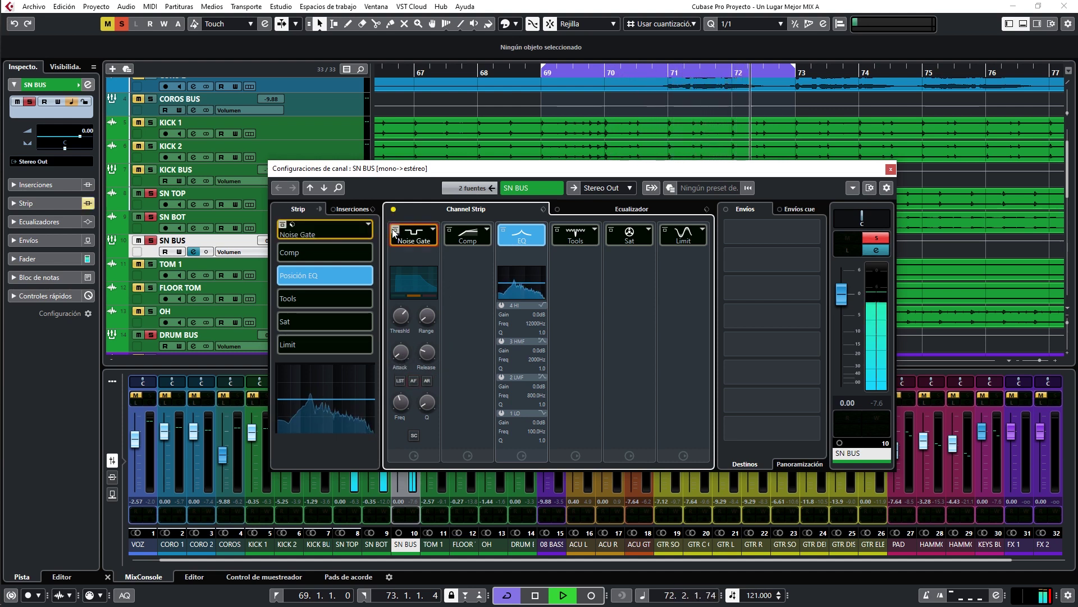
click(395, 230)
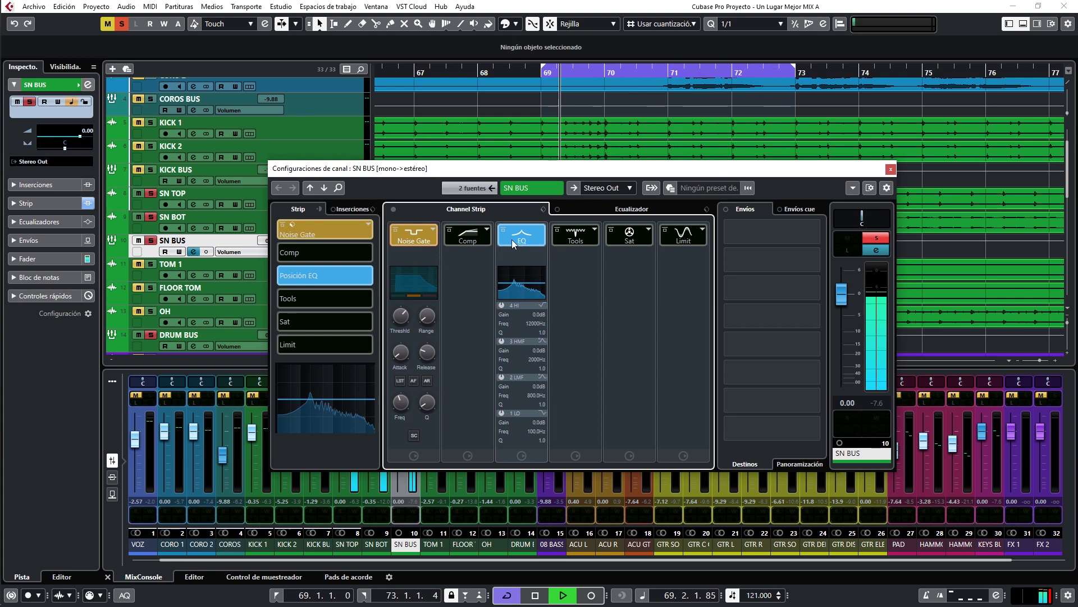
Step: Move SN BUS's EQ ahead of the compressor slot and enable the low-cut filter in its pre section
drag(507, 241, 470, 237)
click(491, 352)
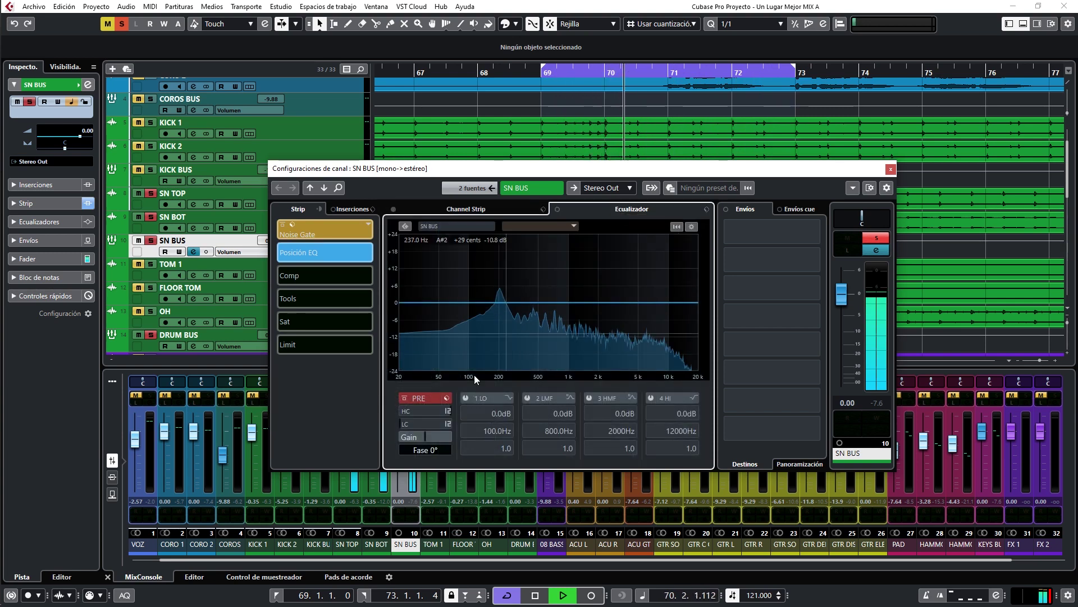
double_click(420, 423)
text(15)
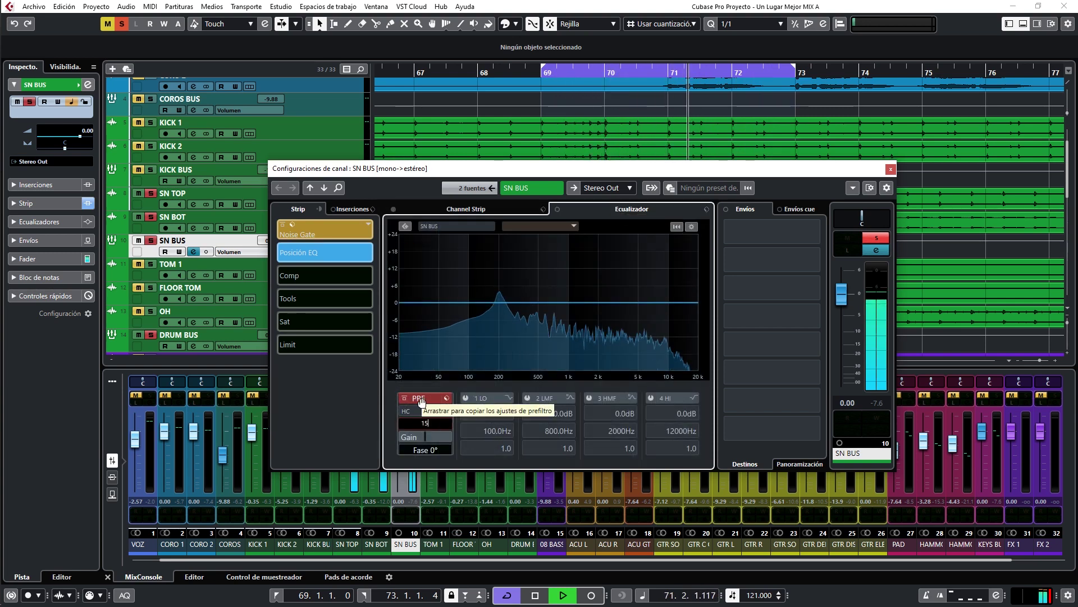
key(Return)
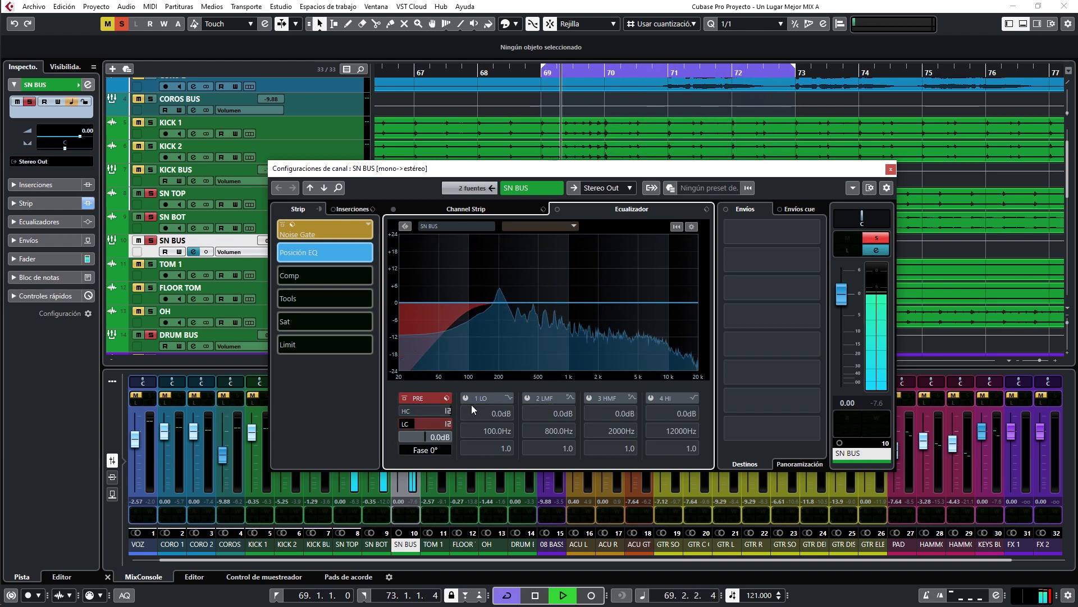
Step: Sweep a narrow band 3 boost to find the snare resonance, then cut 9 dB at about 448.6 Hz with Q 11.7
drag(561, 301, 533, 262)
scroll(533, 263, up, 3)
scroll(534, 262, up, 4)
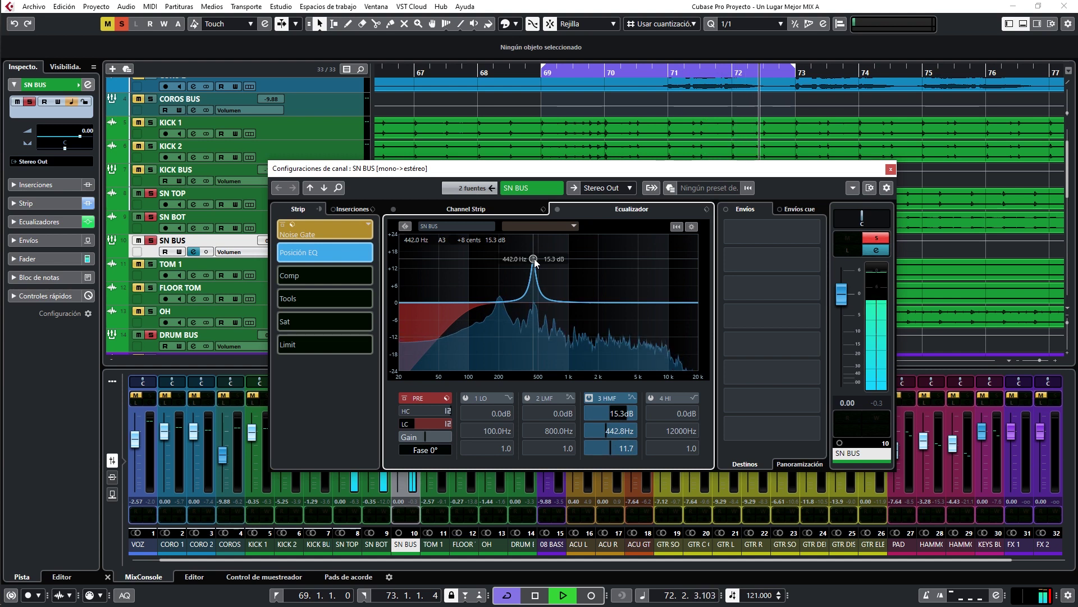
drag(535, 262, 533, 259)
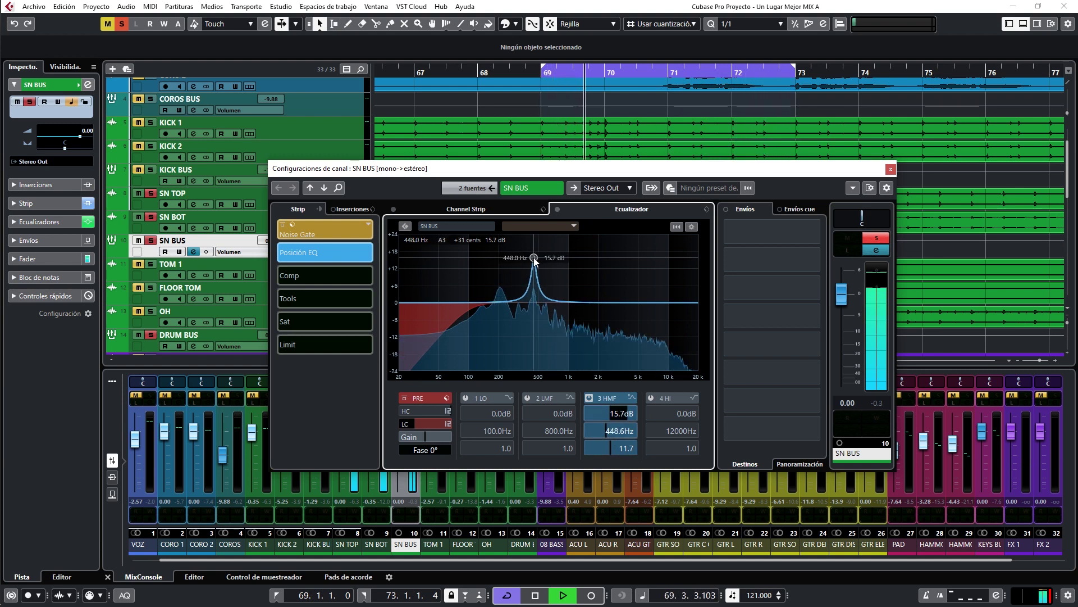
click(620, 404)
text(-9)
key(Return)
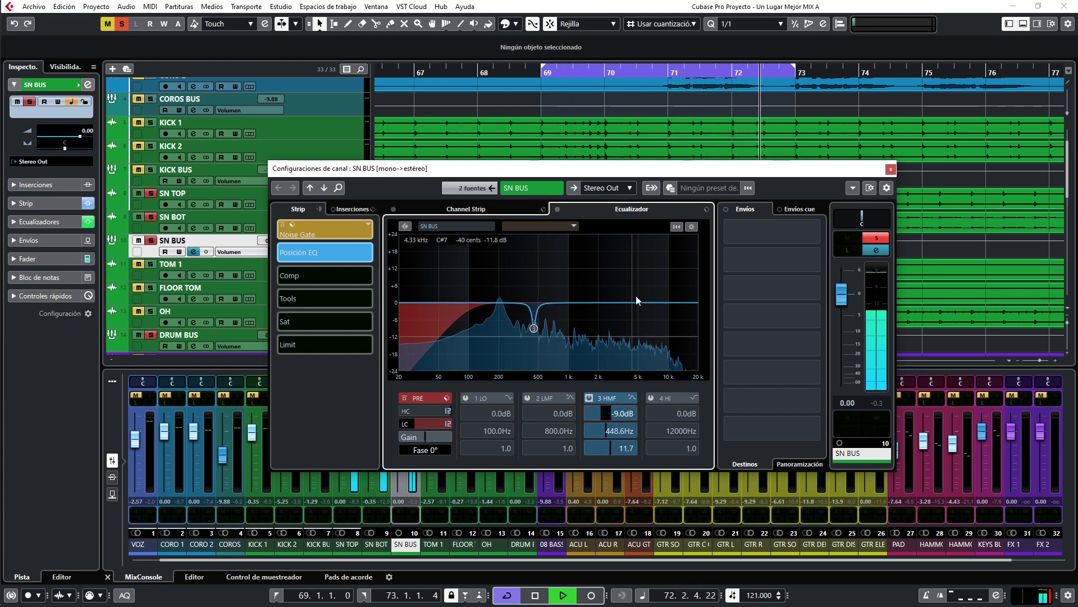
Step: Boost band 2 by about 2.8 dB at 176.4 Hz and compare the equalizer against bypass
mouse_move(502, 309)
mouse_down()
mouse_move(499, 284)
mouse_move(494, 294)
mouse_up()
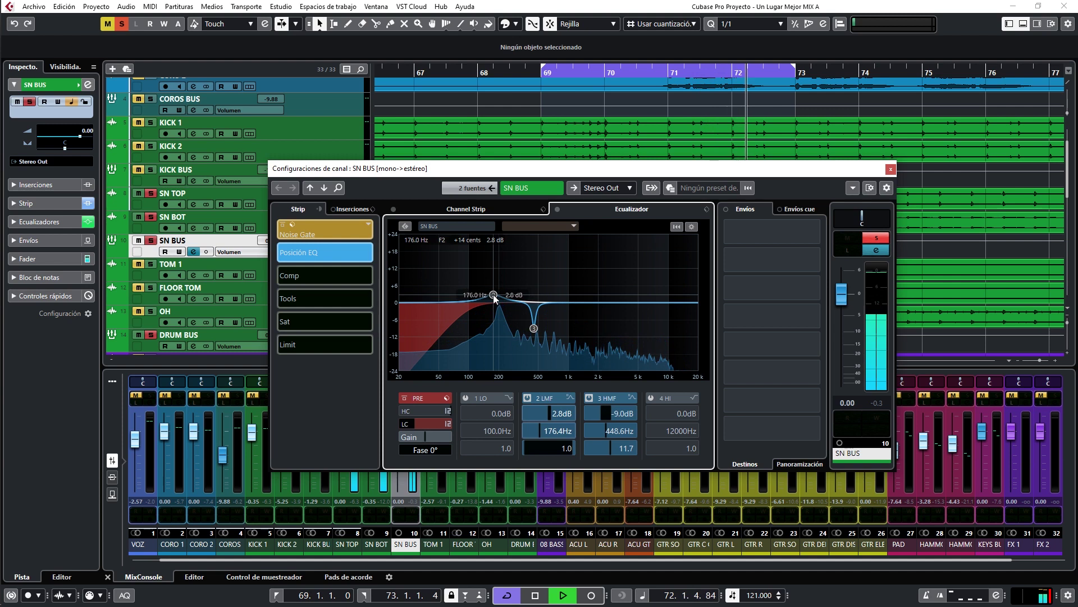
click(556, 210)
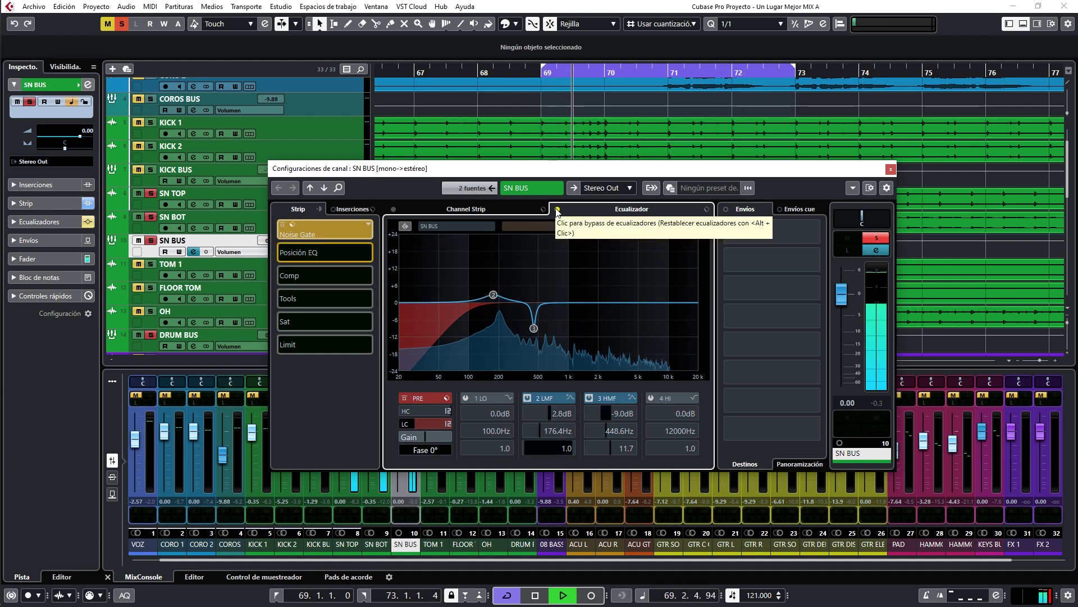
click(557, 210)
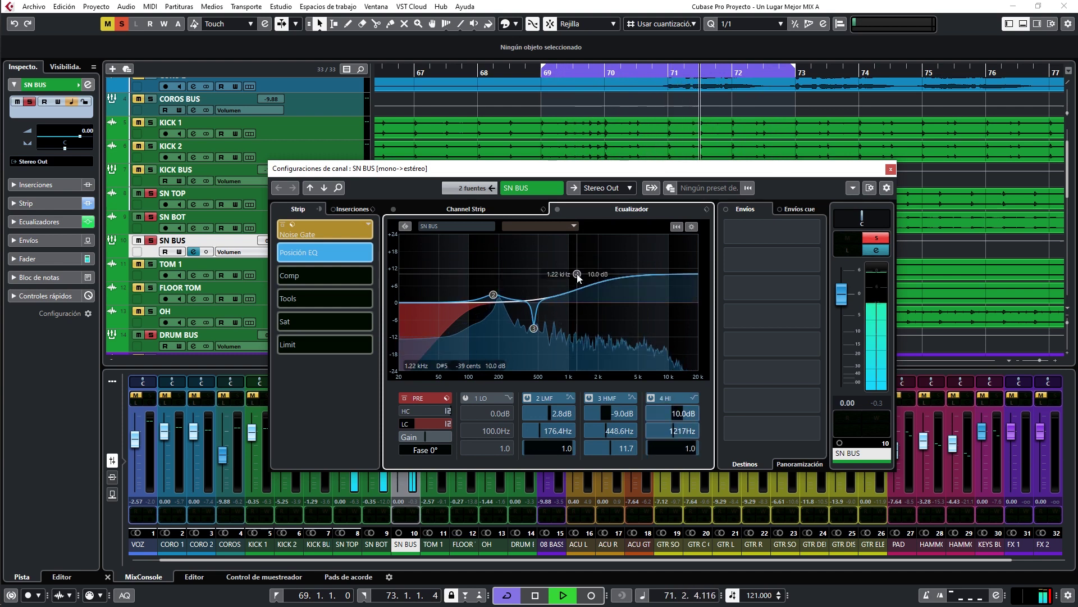
Step: Boost the high shelf about 6.3 dB at 9933 Hz and make band 1 Parametric I, cutting about 3.3 dB at 688 Hz with Q 4.4
mouse_move(676, 302)
mouse_down()
mouse_move(686, 301)
mouse_move(680, 286)
mouse_up()
click(587, 285)
drag(588, 286, 585, 296)
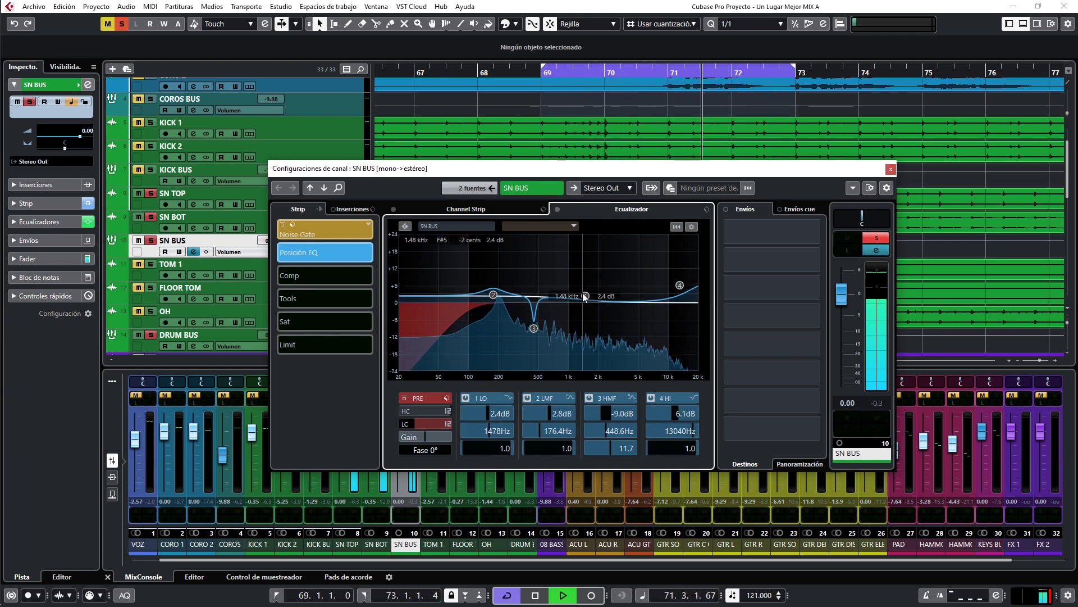
click(508, 398)
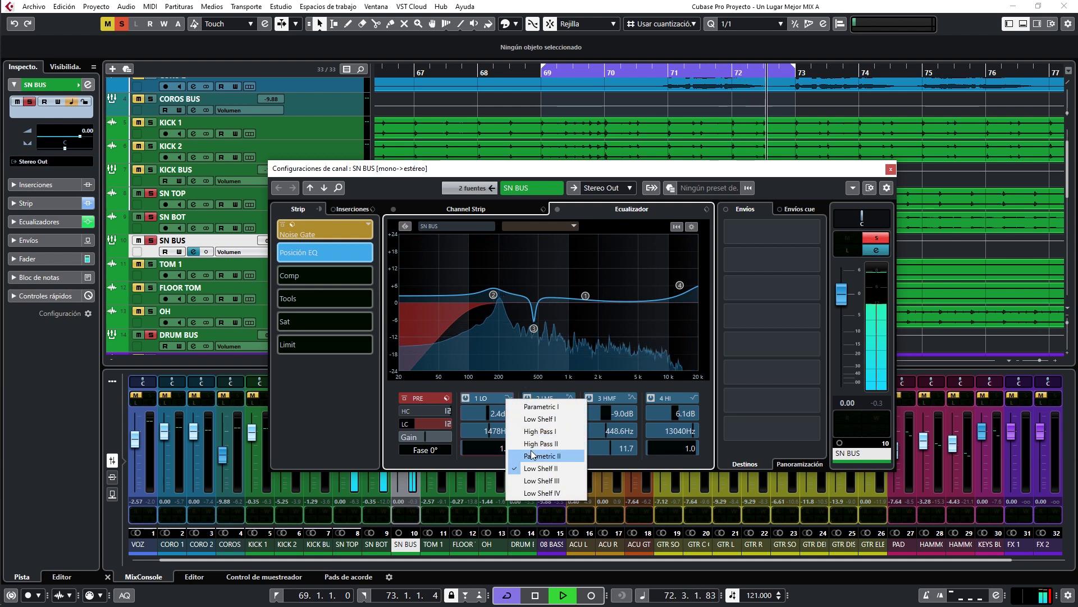
click(536, 406)
drag(585, 297, 555, 315)
mouse_move(680, 286)
mouse_down()
mouse_move(669, 264)
mouse_move(656, 279)
mouse_move(668, 284)
mouse_up()
Step: Load the Standard Compressor on SN BUS with 4.91:1 ratio, 74.9 ms attack, 79 ms release, -27.9 dB threshold and auto make-up off
click(447, 214)
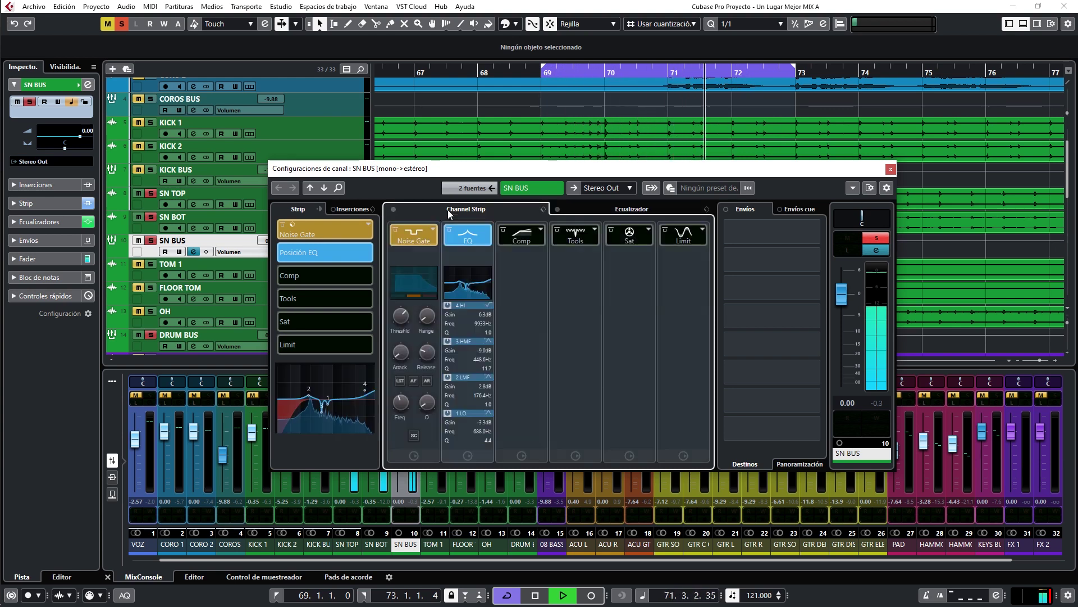
click(537, 233)
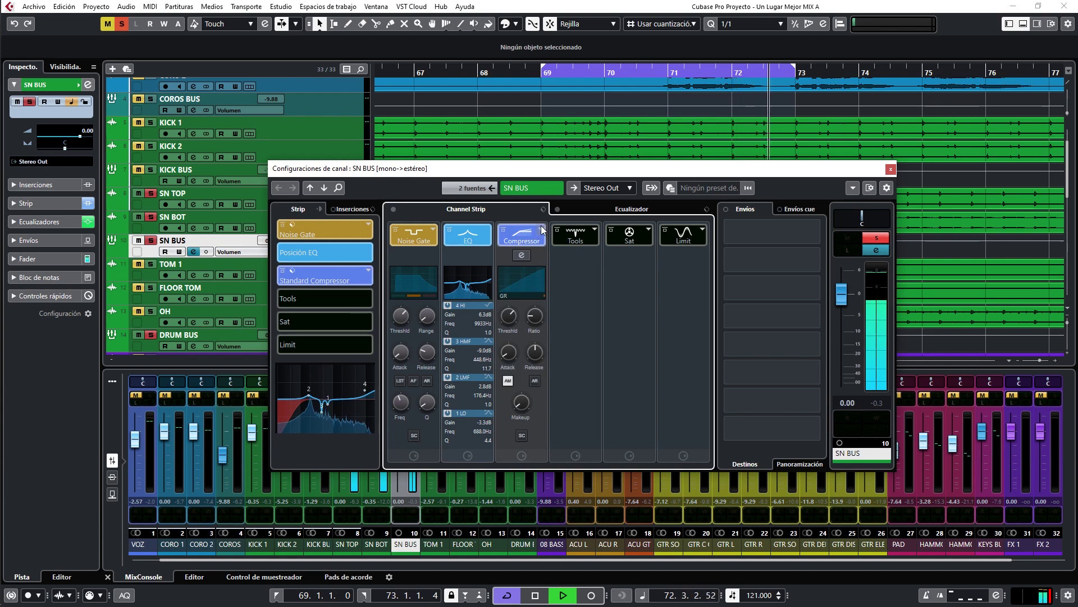
click(522, 255)
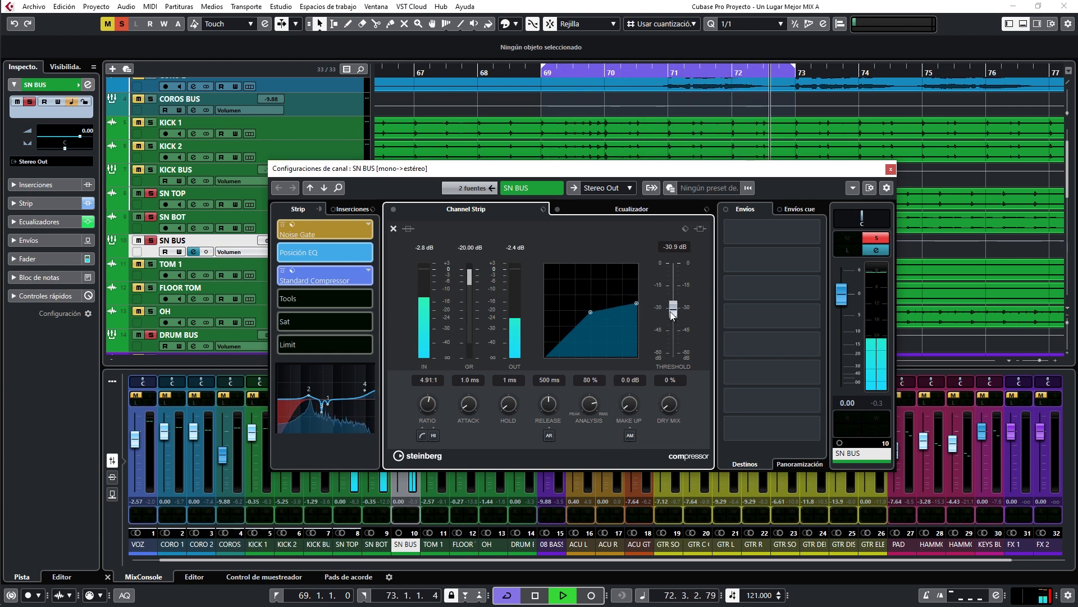
drag(462, 381, 467, 316)
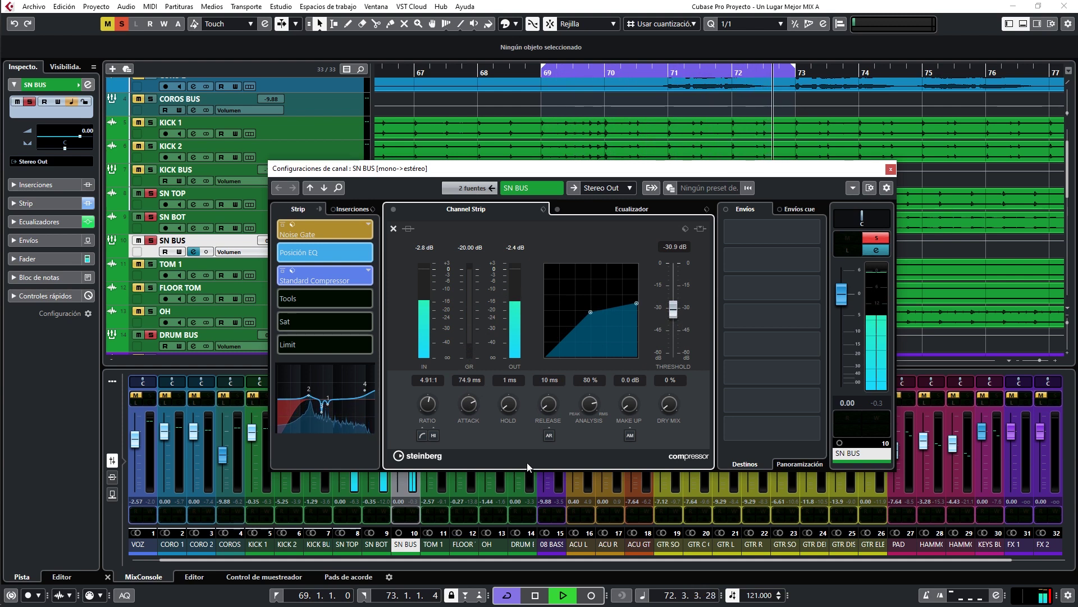
drag(547, 412, 547, 402)
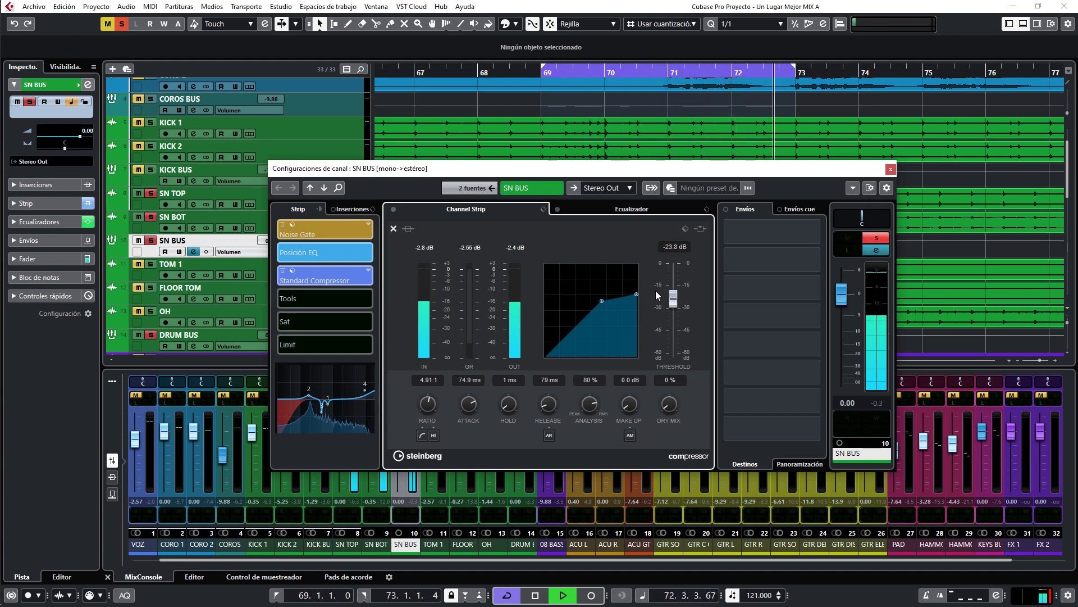
drag(670, 301, 673, 310)
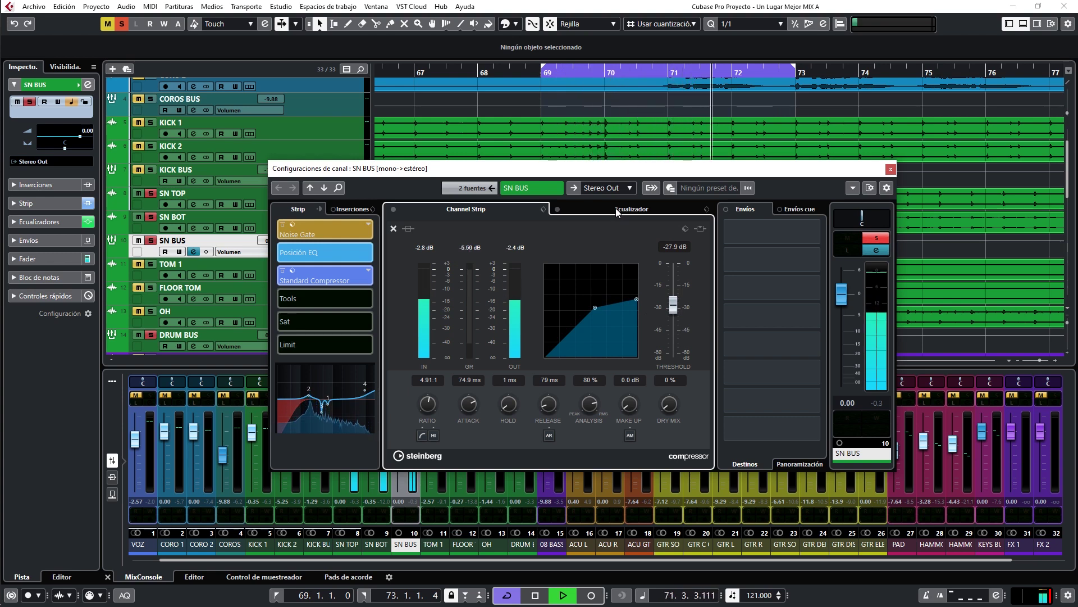
click(394, 229)
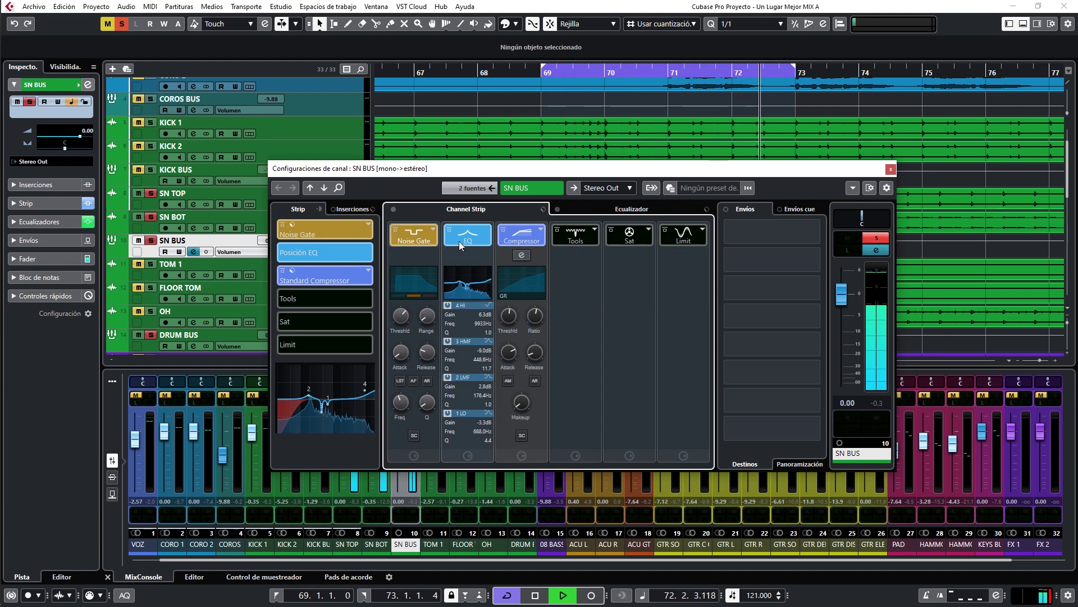
Step: Load the EnvelopeShaper in the Tools slot of SN BUS, raise its attack to about 7.2 dB and close the channel settings
click(593, 233)
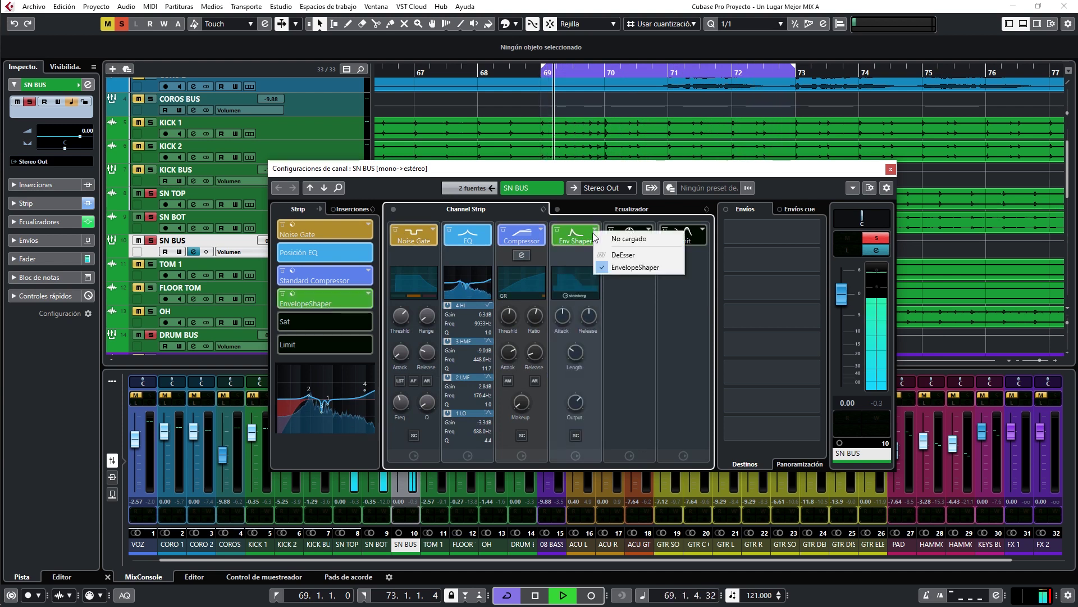
click(562, 310)
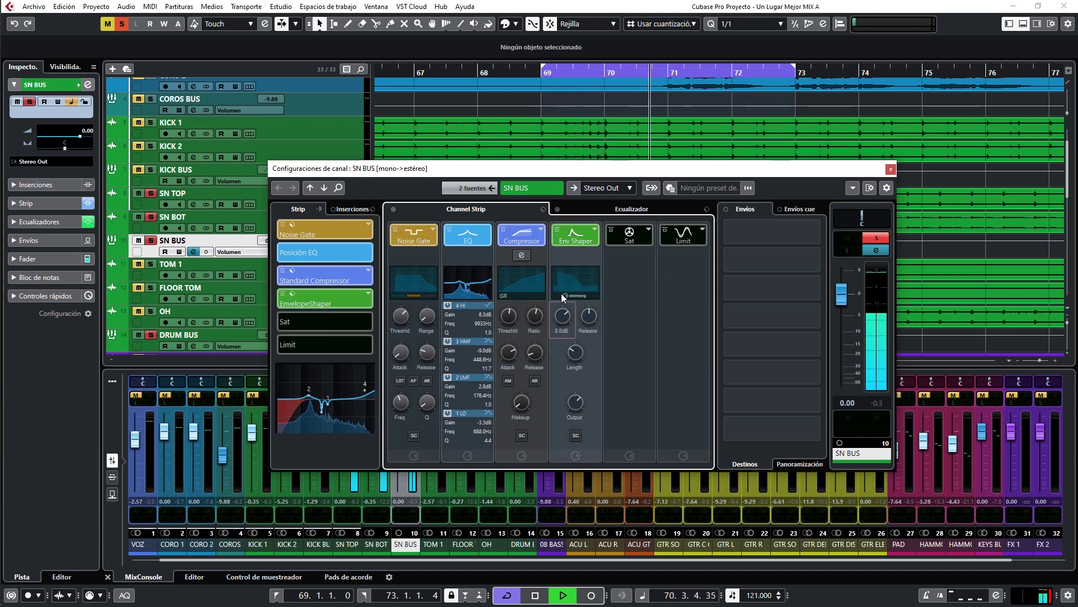
scroll(563, 298, down, 1)
scroll(560, 300, up, 1)
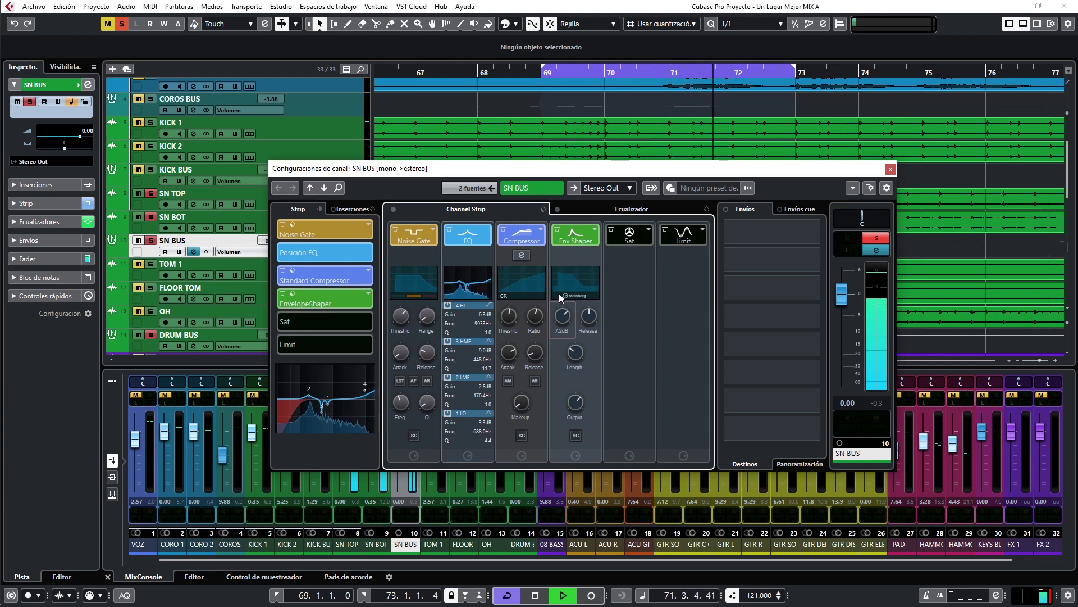
key(ctrl+w)
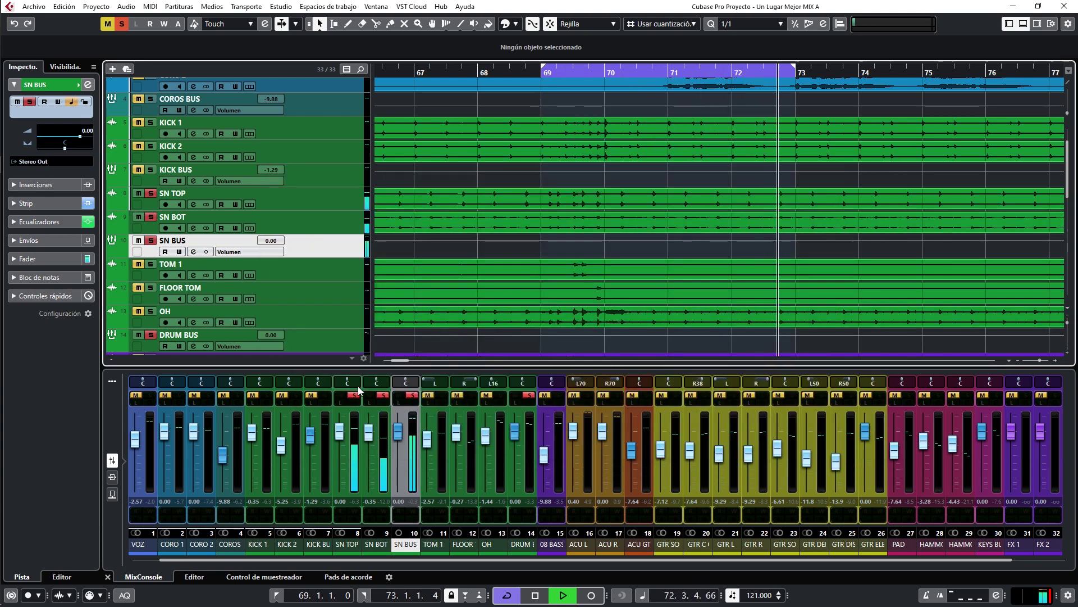
Step: Audition the snare with KICK BUS and OH also soloed, and return to soloing only SN BUS
click(325, 395)
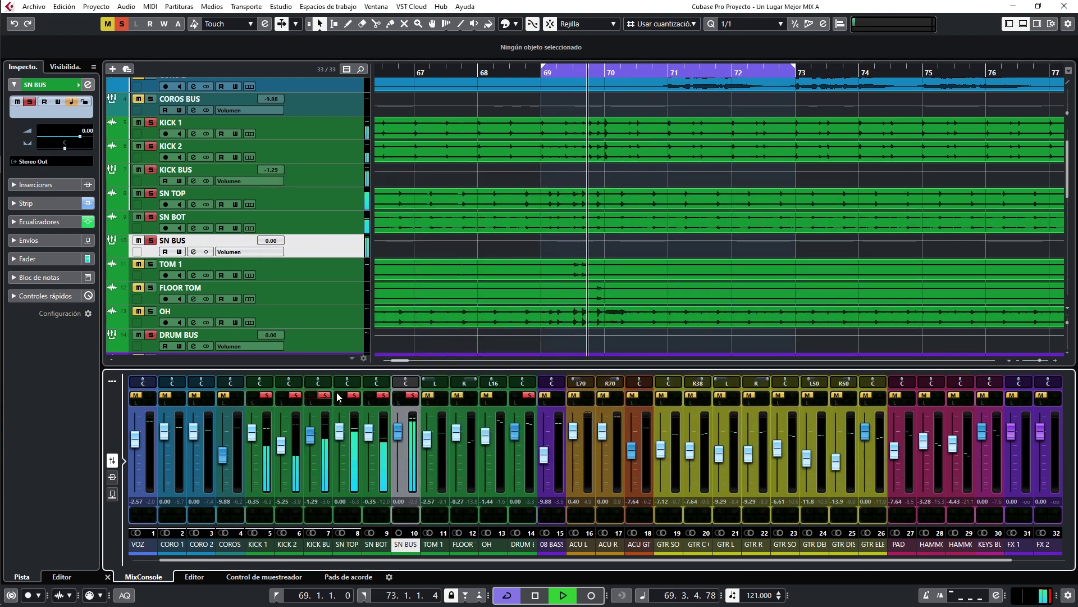
click(499, 395)
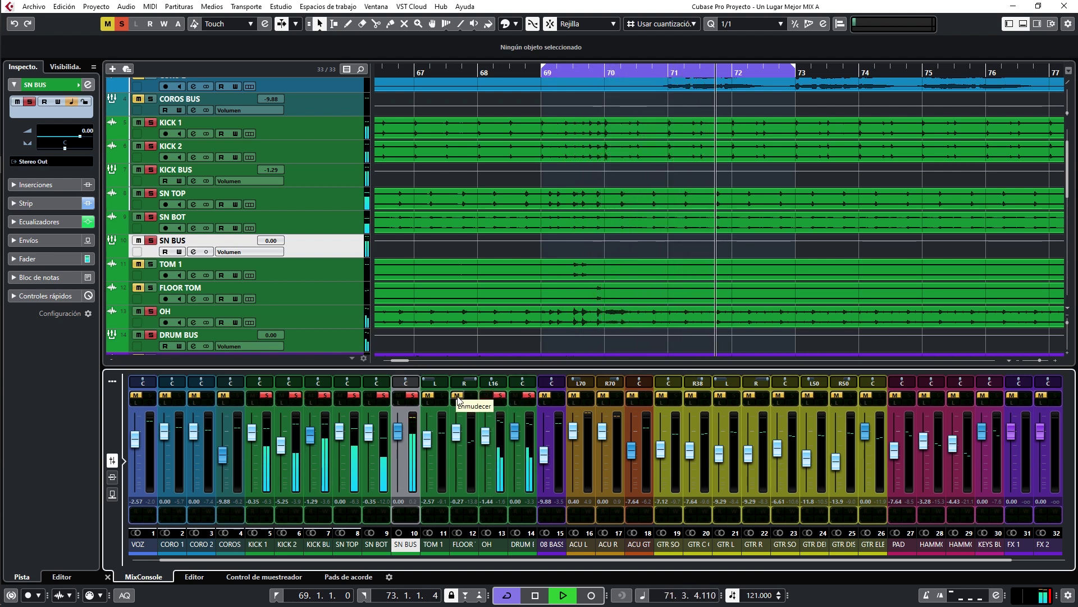
ctrl+click(416, 395)
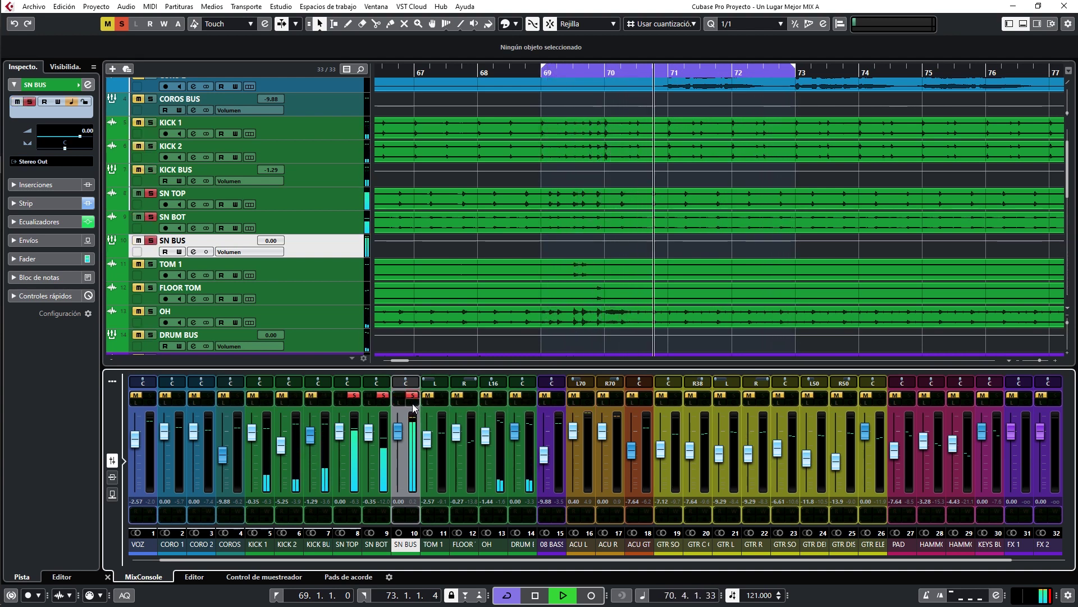
Step: Load Magneto II in the first insert slot of SN BUS
click(413, 404)
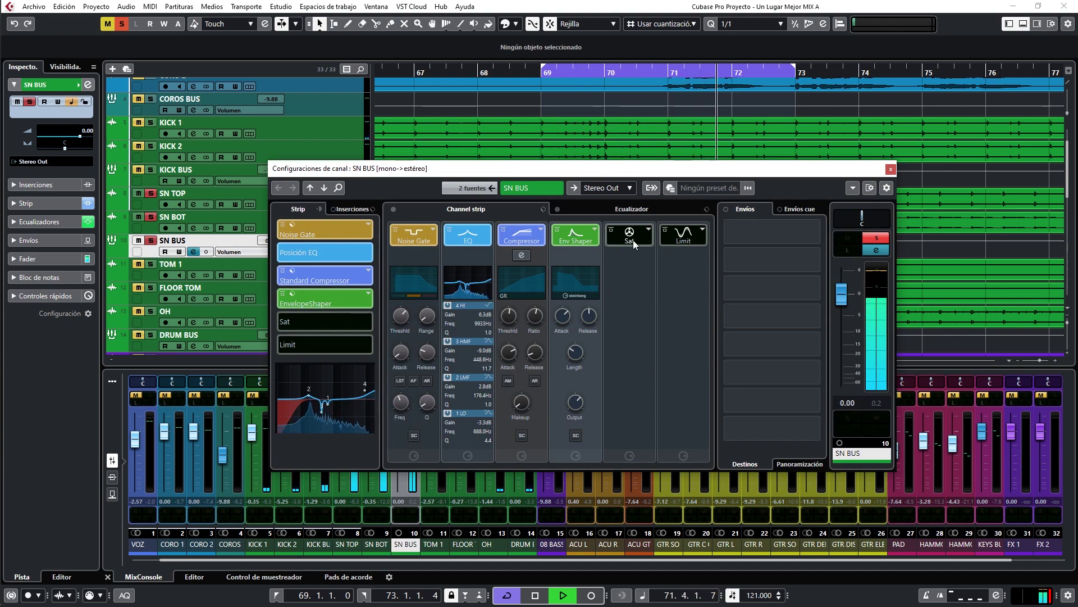
click(341, 209)
click(371, 224)
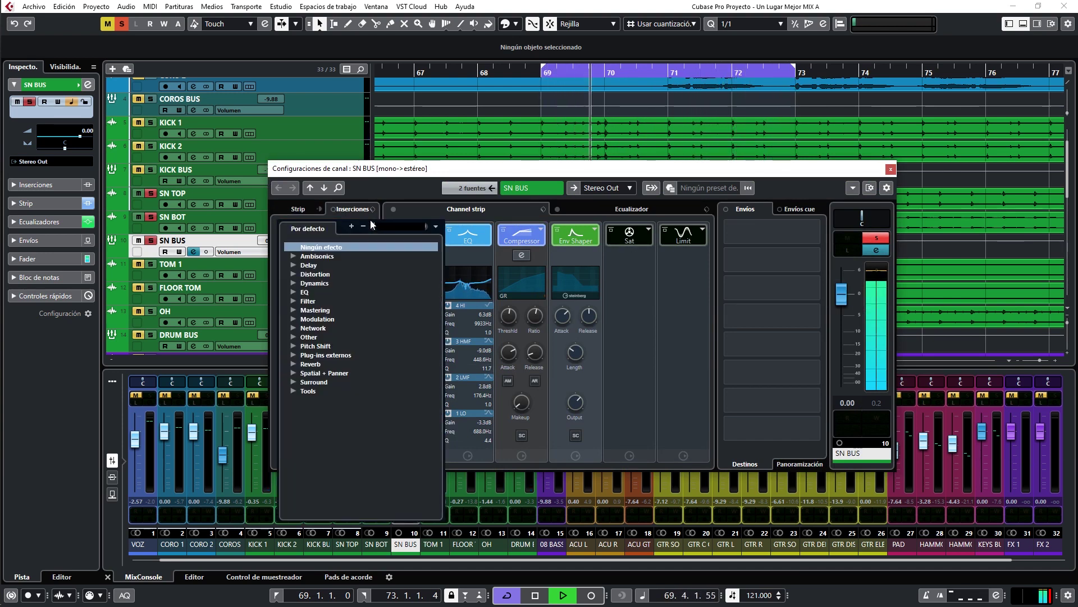
text(MAG)
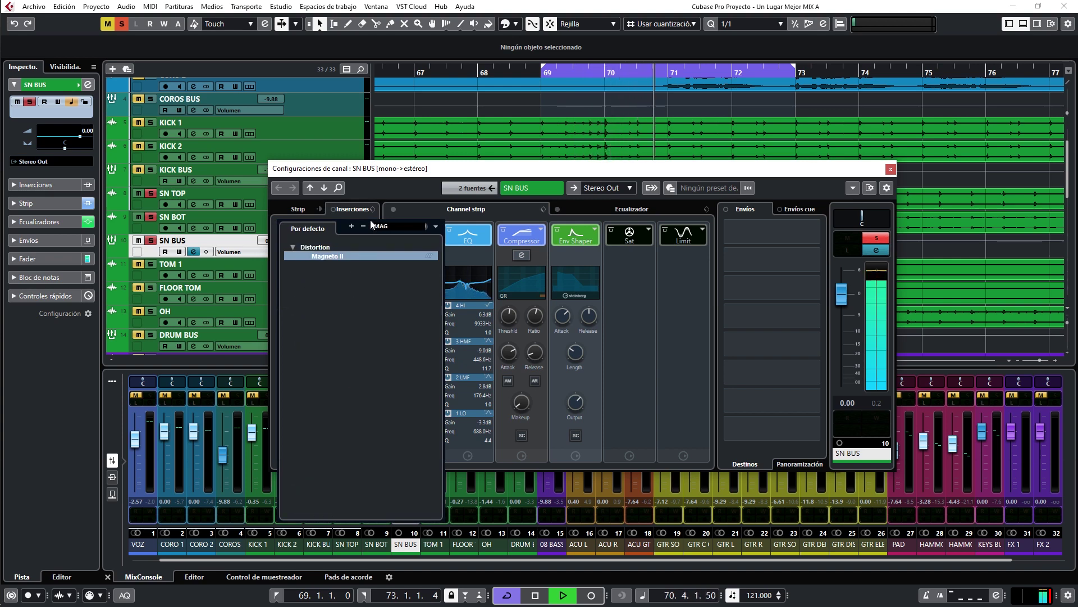
click(325, 256)
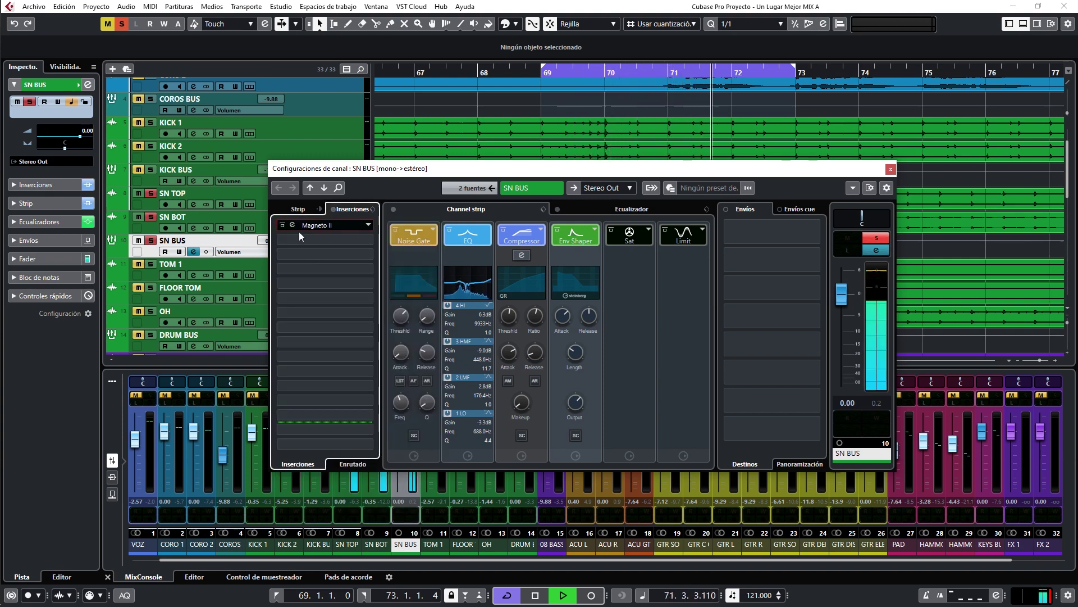
Step: Set Magneto II to 79 % saturation over a 141.2 Hz to 20 kHz frequency range and compare it against bypass
drag(298, 81, 568, 135)
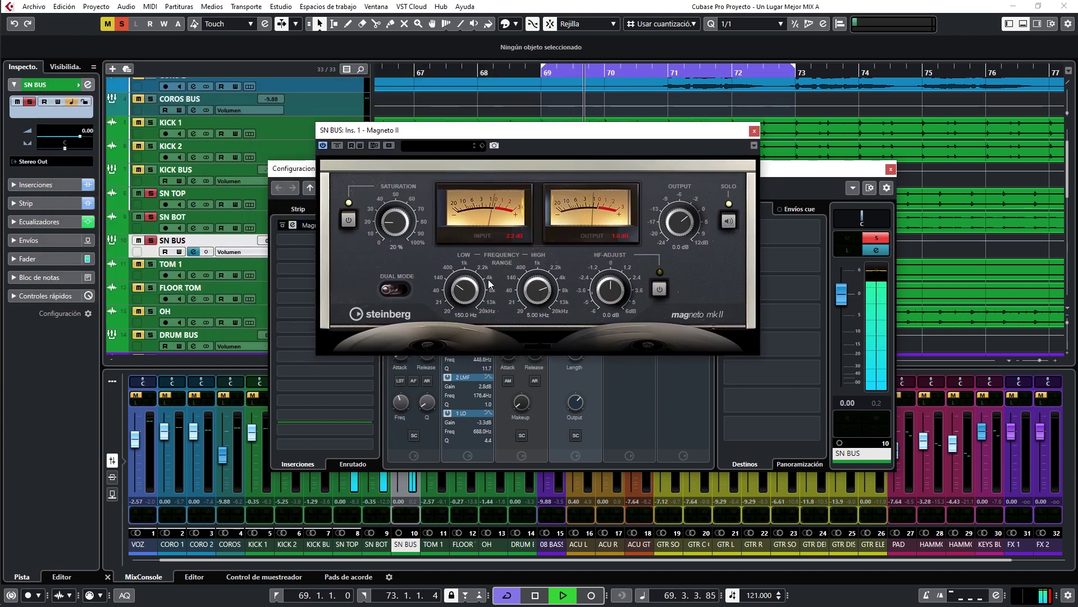
drag(537, 290, 556, 223)
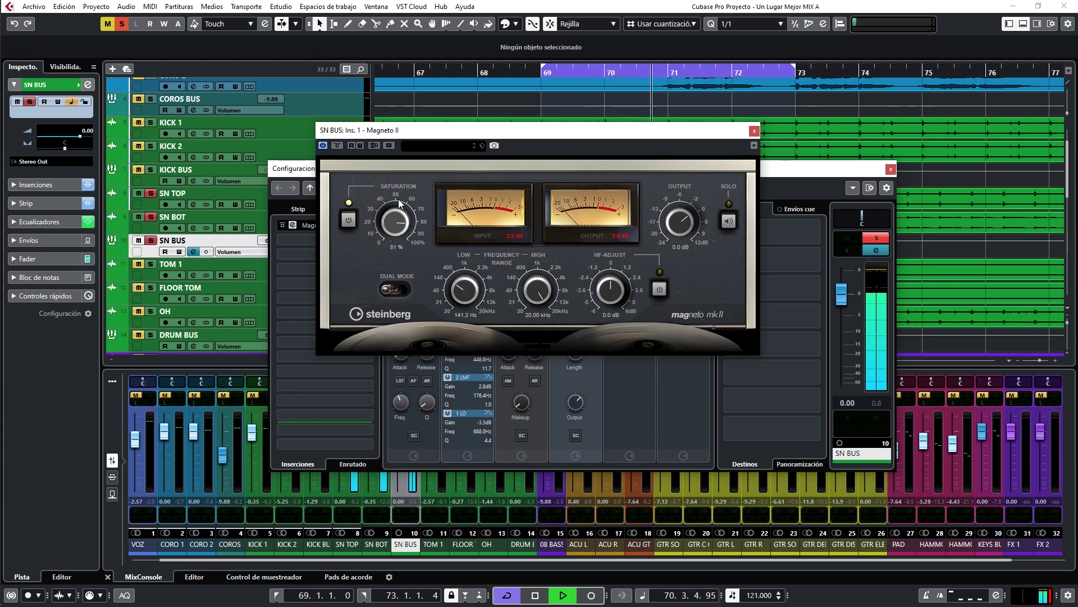
click(337, 147)
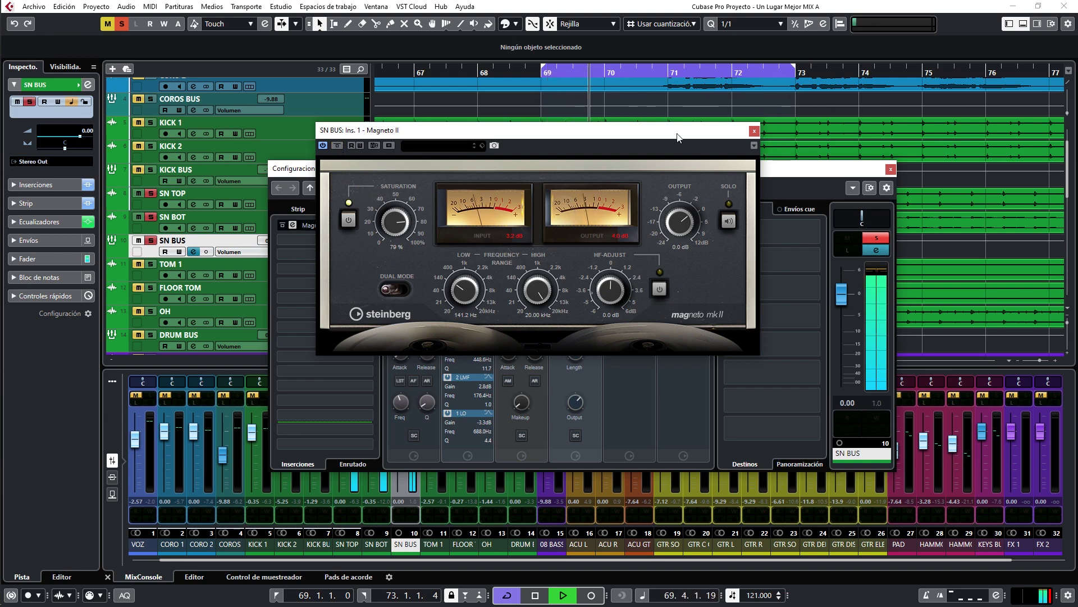
click(754, 131)
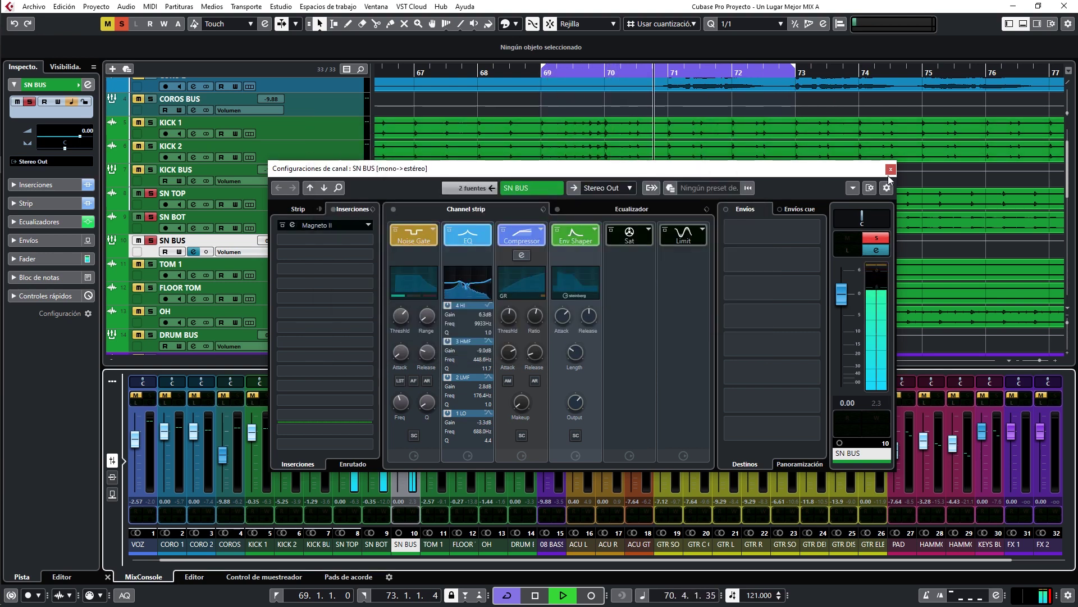
Step: Reset the SN BUS peak reading, set the equalizer's pre gain to -6 dB and close the channel settings
click(877, 403)
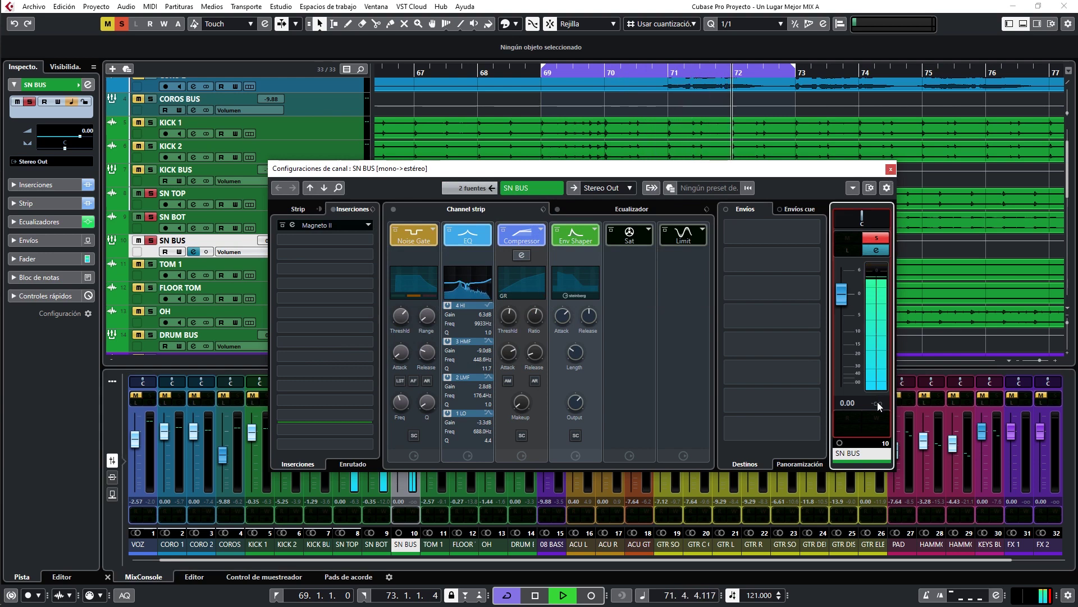
click(579, 210)
click(492, 206)
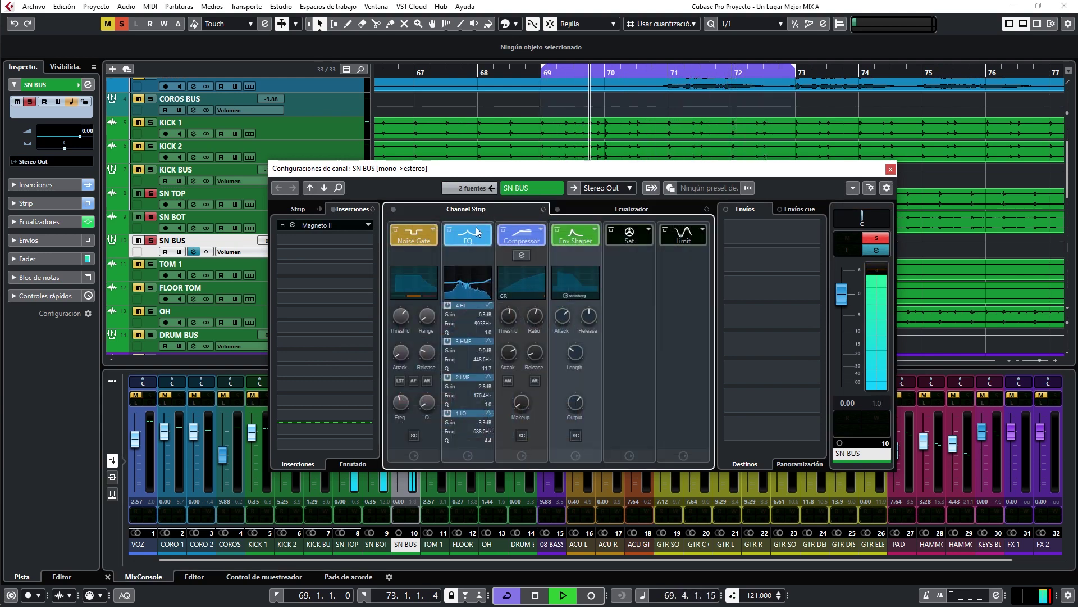
click(616, 210)
click(430, 436)
text(-6)
key(Return)
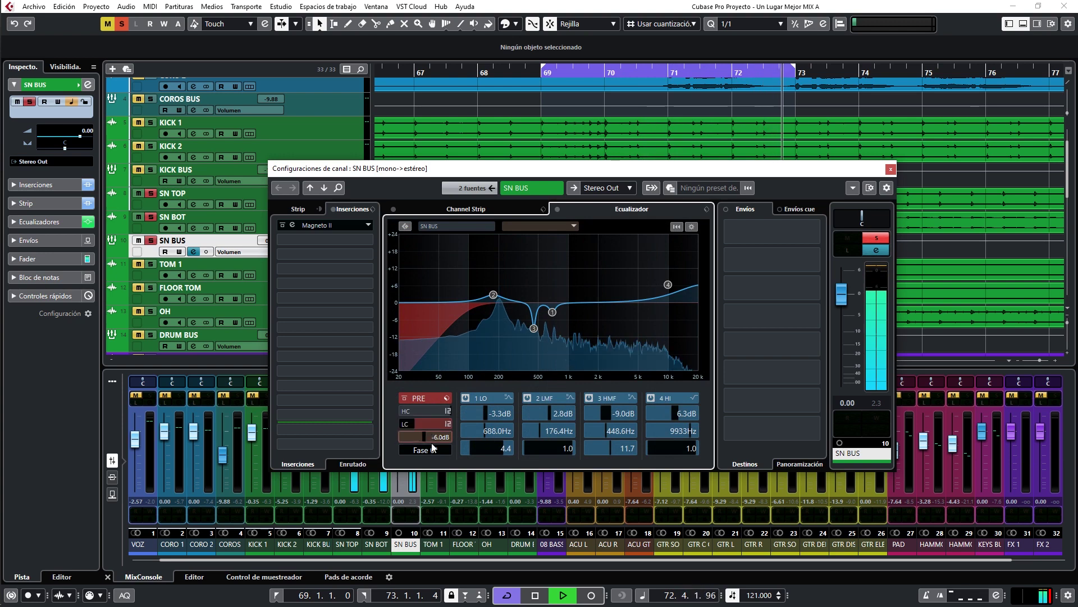
click(891, 169)
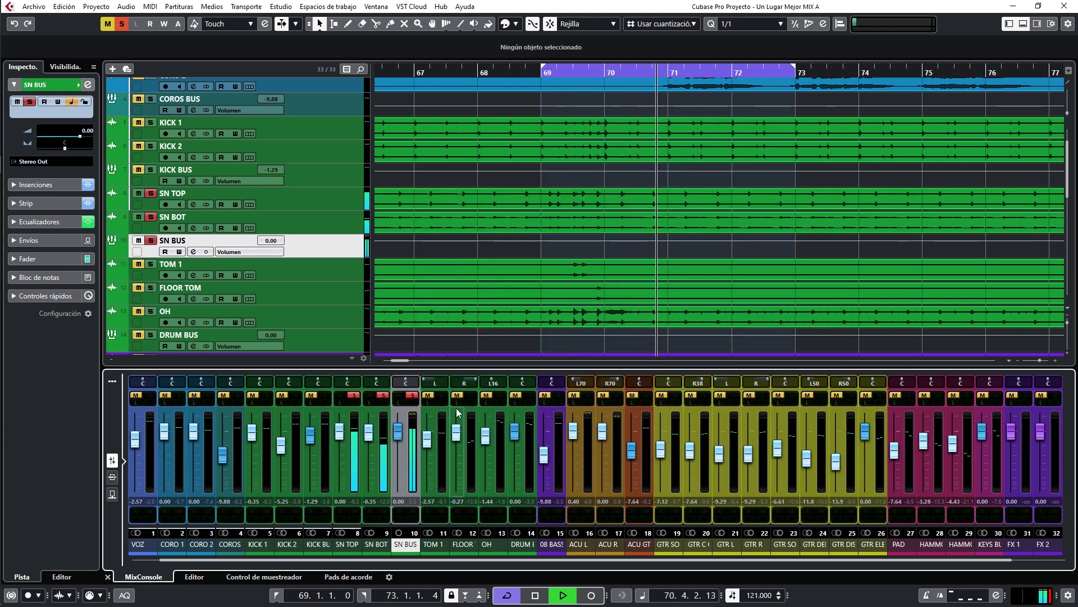
Step: Solo only DRUM BUS to check which drum channels feed it, and stop playback
click(527, 395)
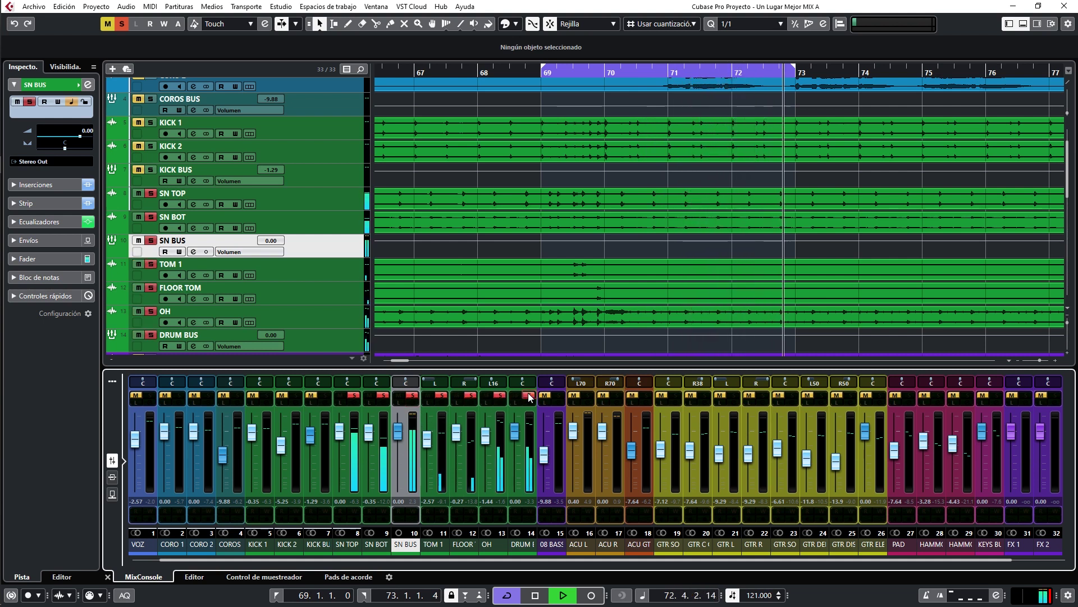
ctrl+click(527, 395)
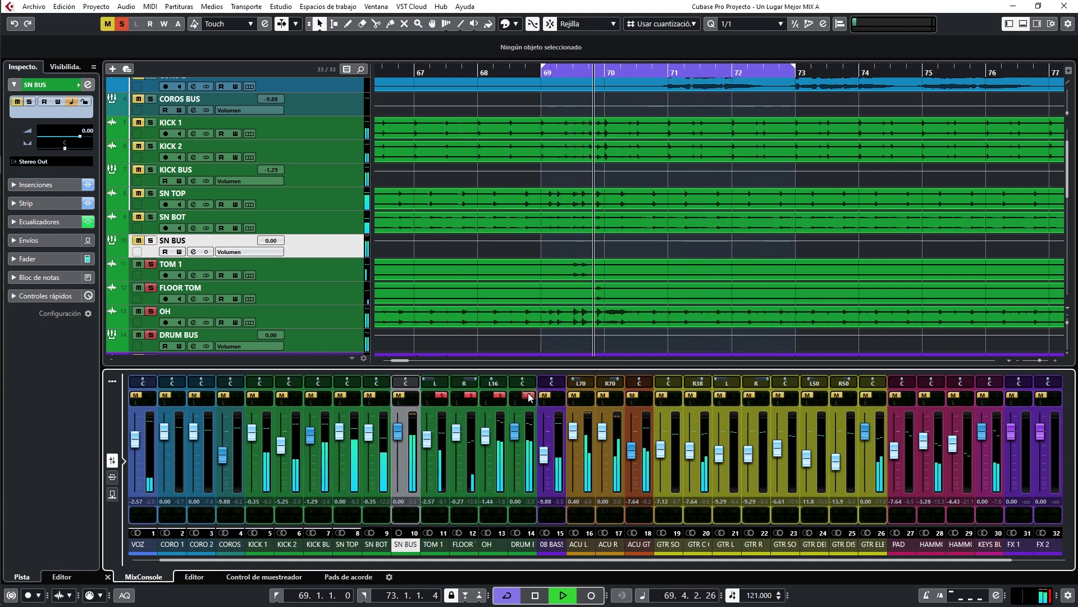
key(space)
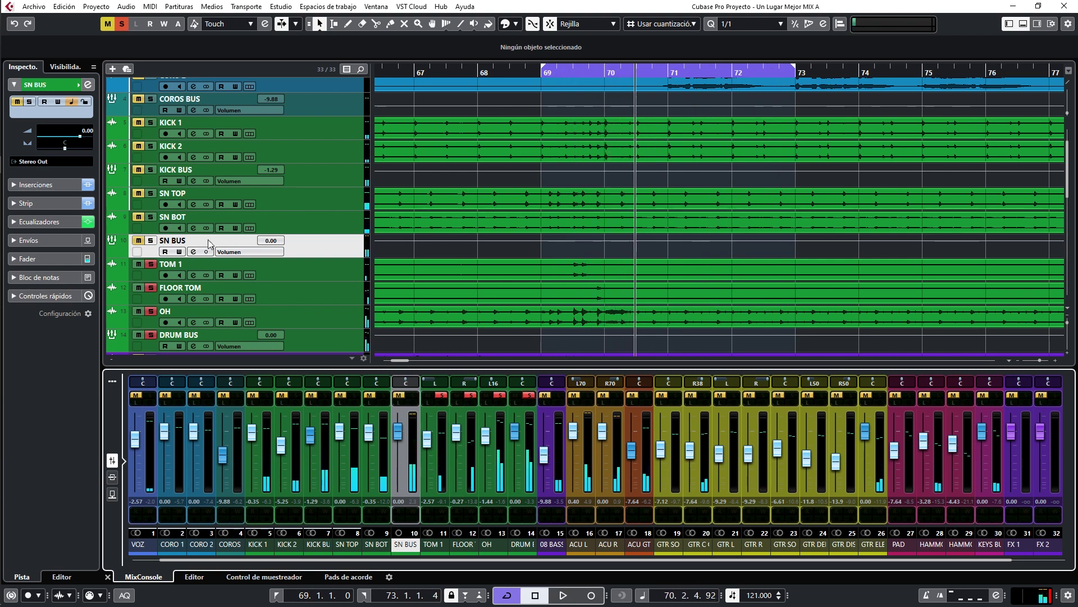
Step: Route the outputs of SN BUS and KICK BUS to DRUM BUS
click(44, 164)
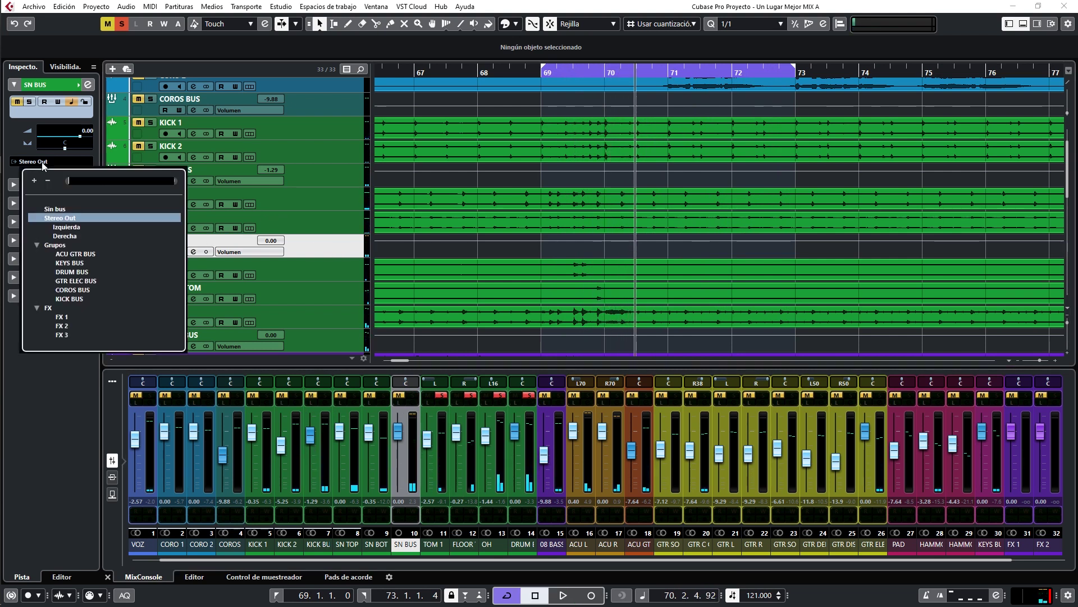
click(72, 272)
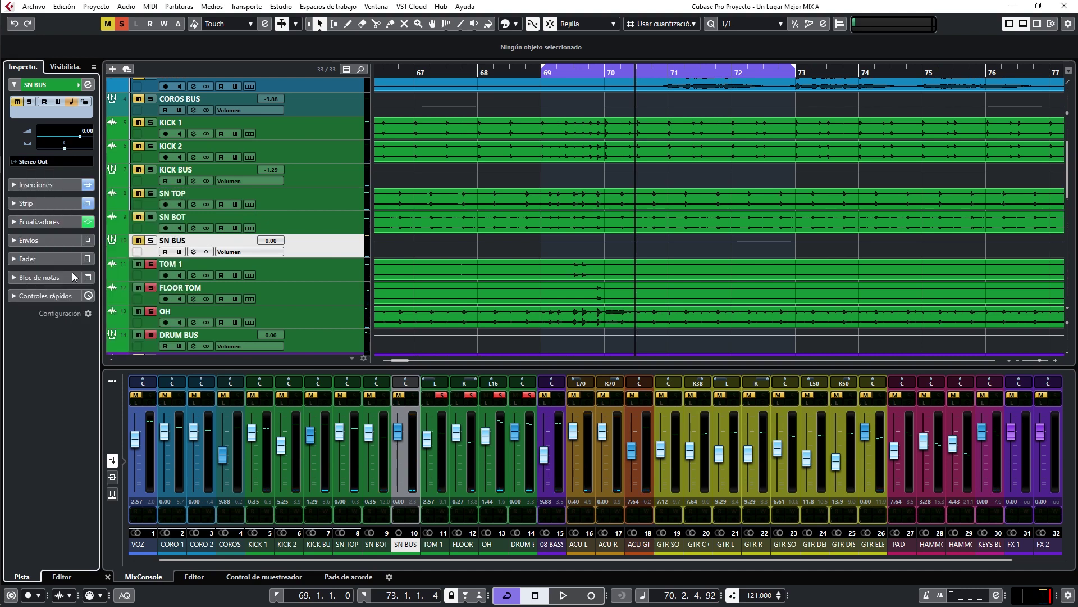
click(318, 177)
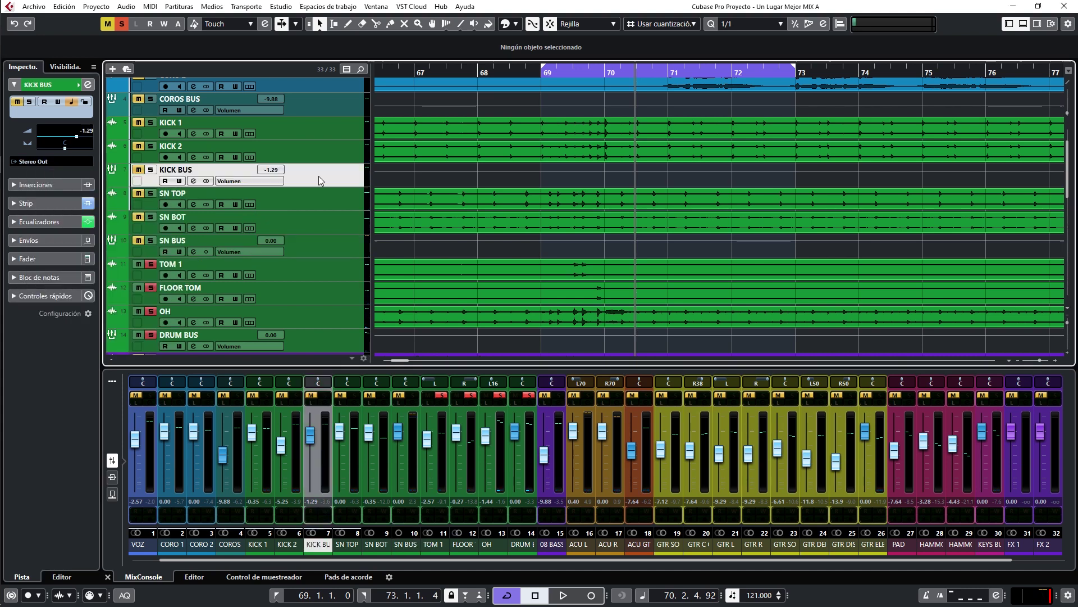
click(32, 162)
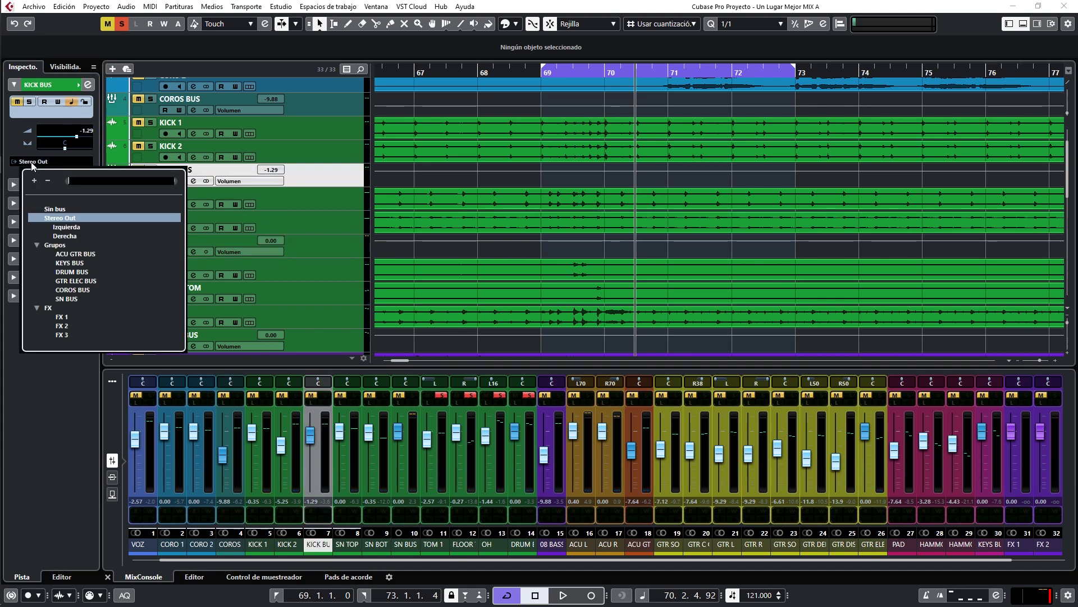
click(72, 273)
Step: Play the soloed drum group and add 08 BASS, ACU L, ACU R and the acoustic guitar bus to the solo
key(space)
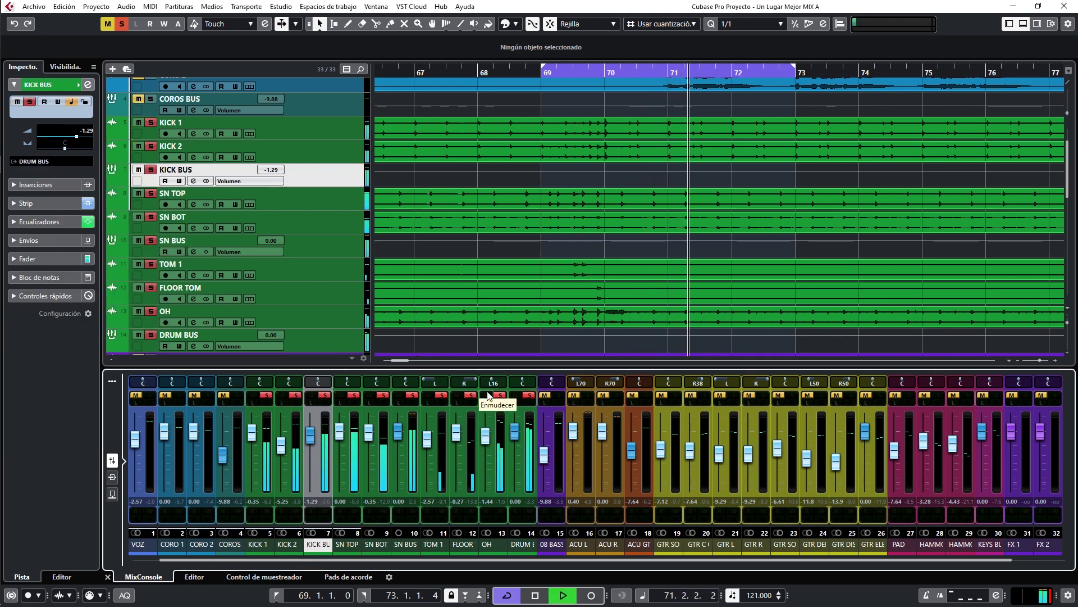
click(557, 395)
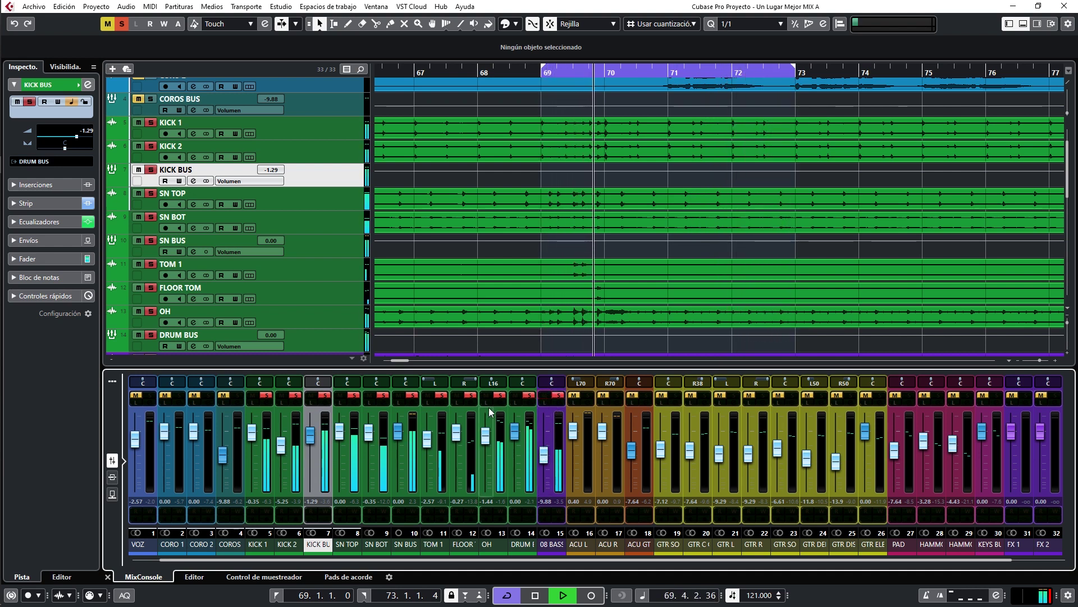
click(587, 395)
click(616, 395)
click(646, 395)
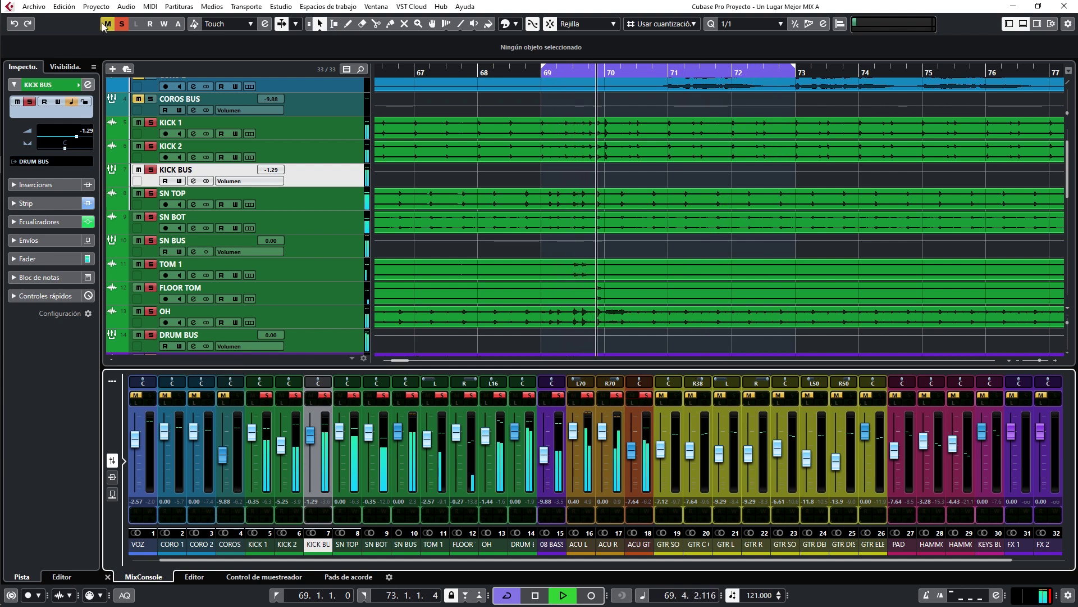
Step: Clear all solos to hear the full mix, solo DRUM BUS again and stop playback
click(121, 24)
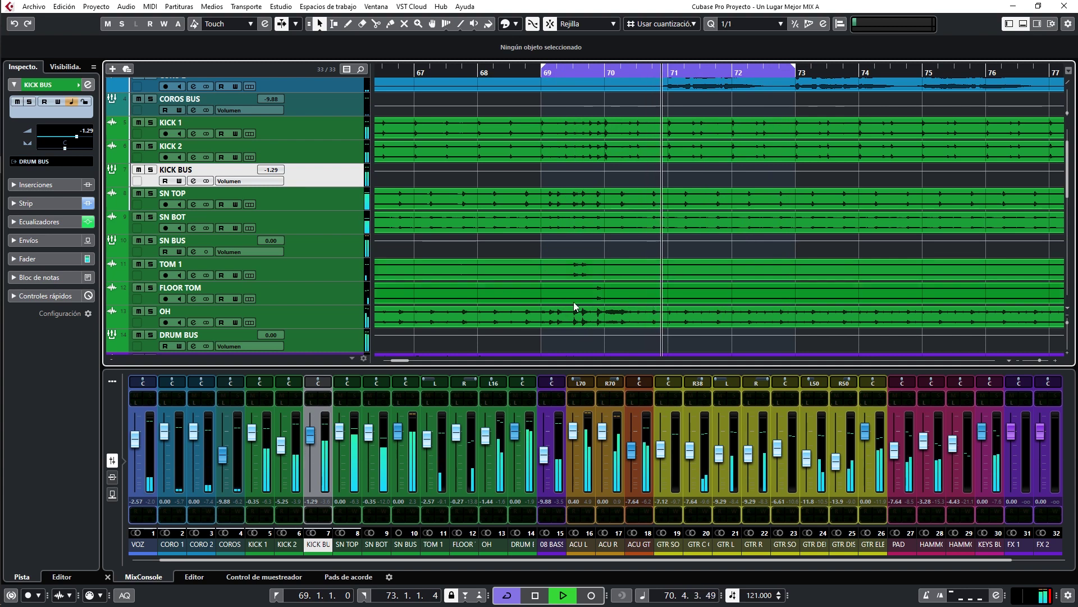
click(529, 396)
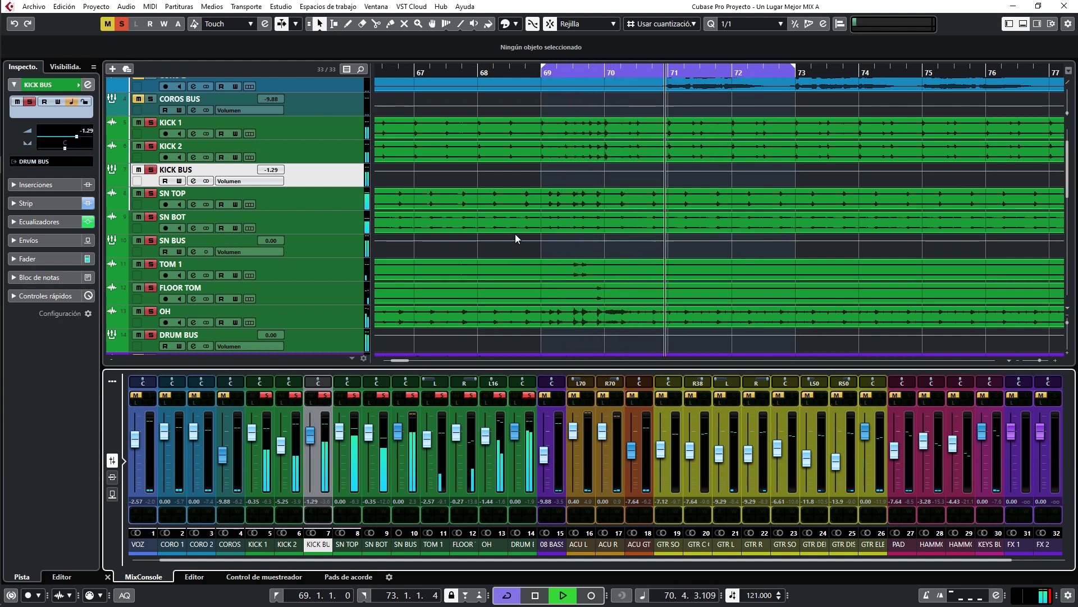
key(space)
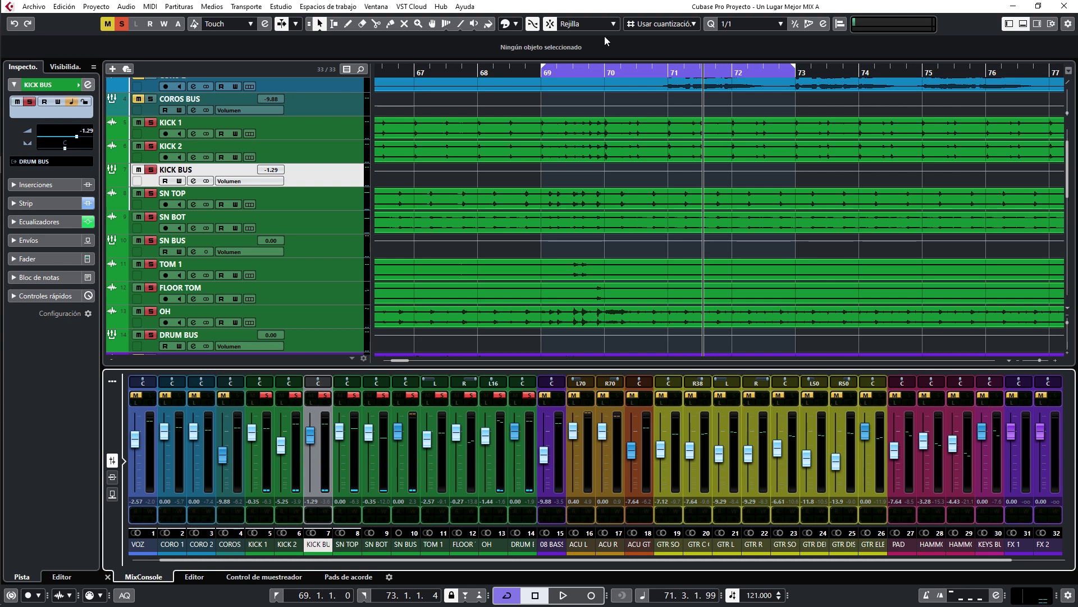
Step: Extend the locator range over the whole song, from bar 1 to bar 128
scroll(619, 154, down, 8)
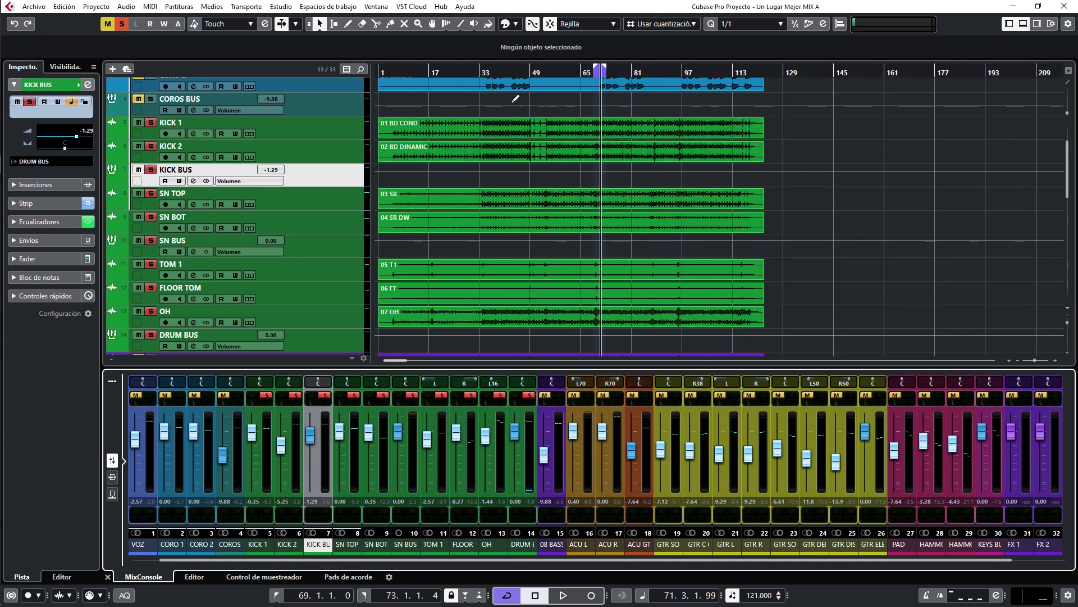
drag(394, 71, 327, 77)
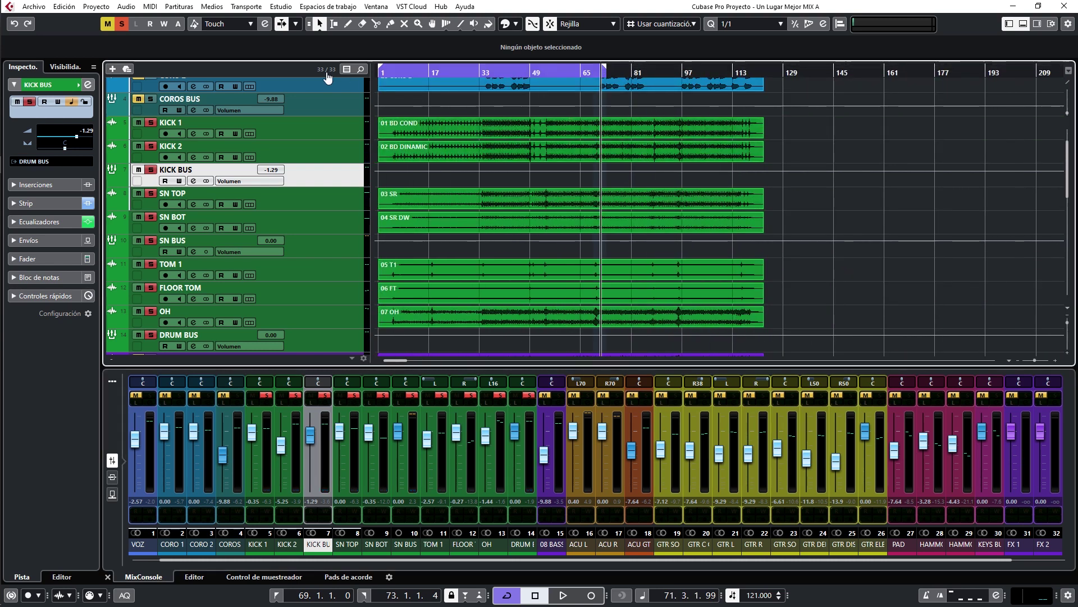
drag(610, 75, 778, 75)
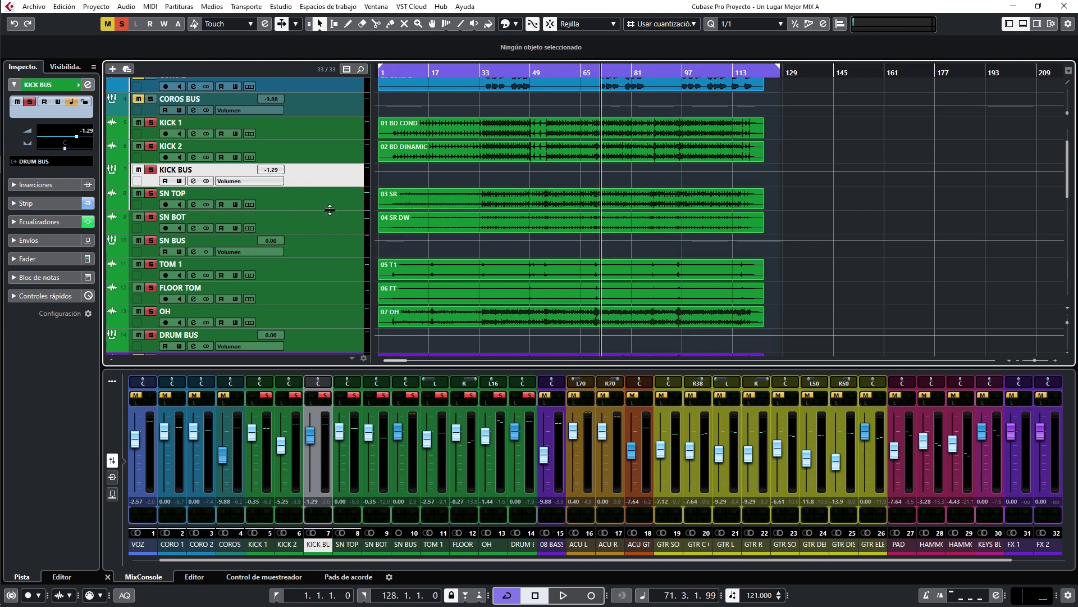
Step: Clear all solos and add a Groove Agent SE instrument track directly below SN BUS
scroll(336, 212, down, 10)
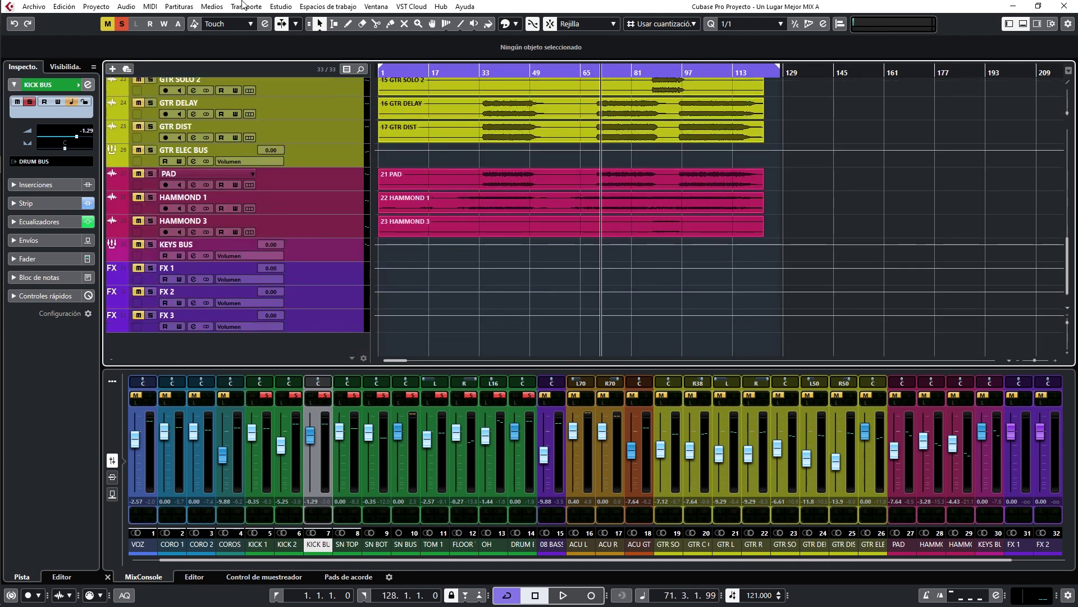
click(121, 24)
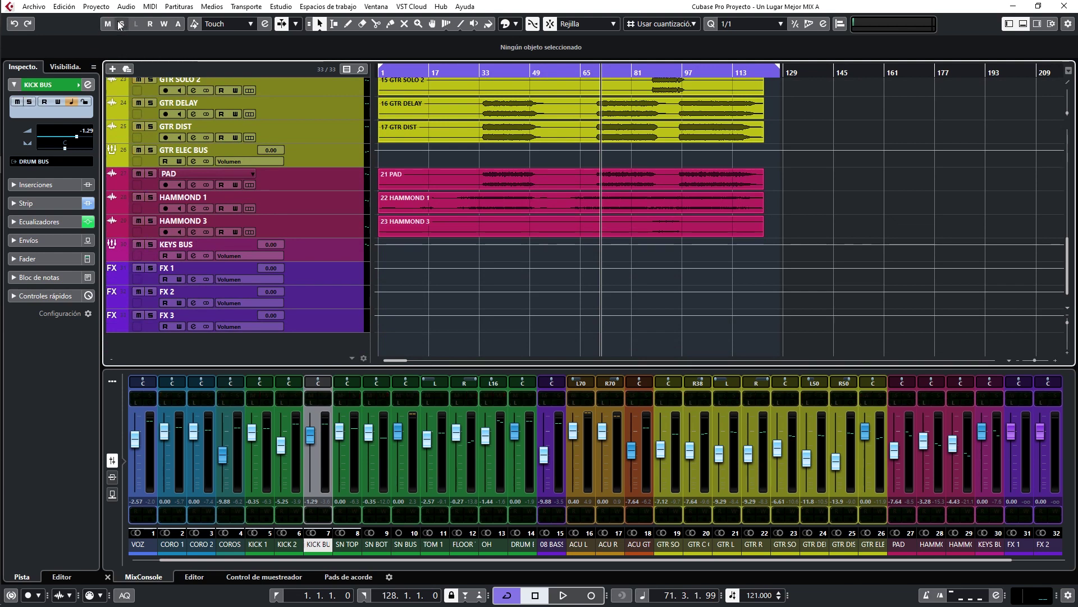
right_click(246, 346)
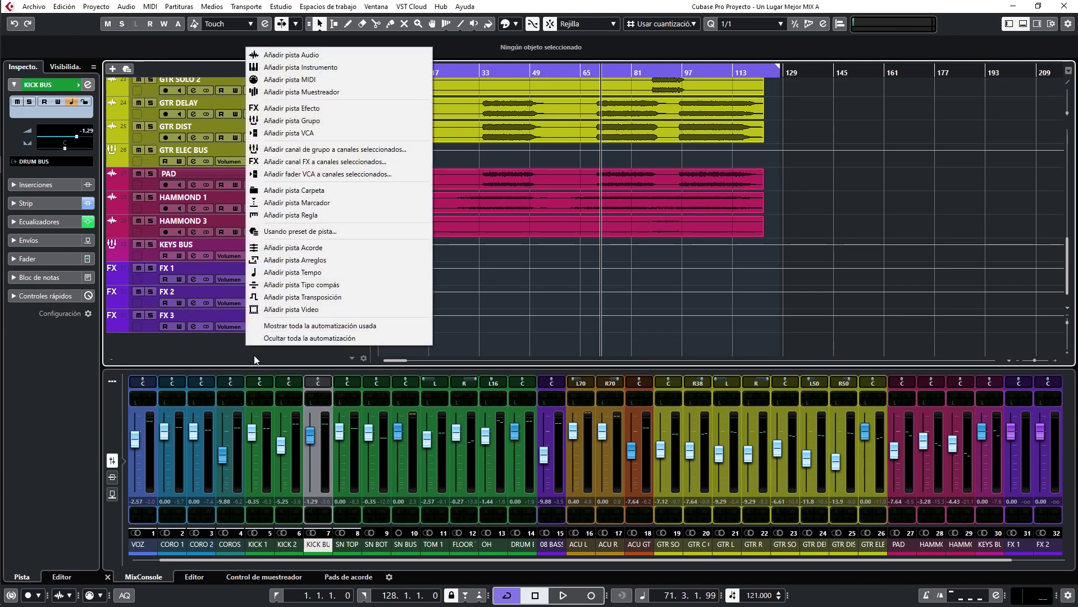
click(283, 68)
click(312, 204)
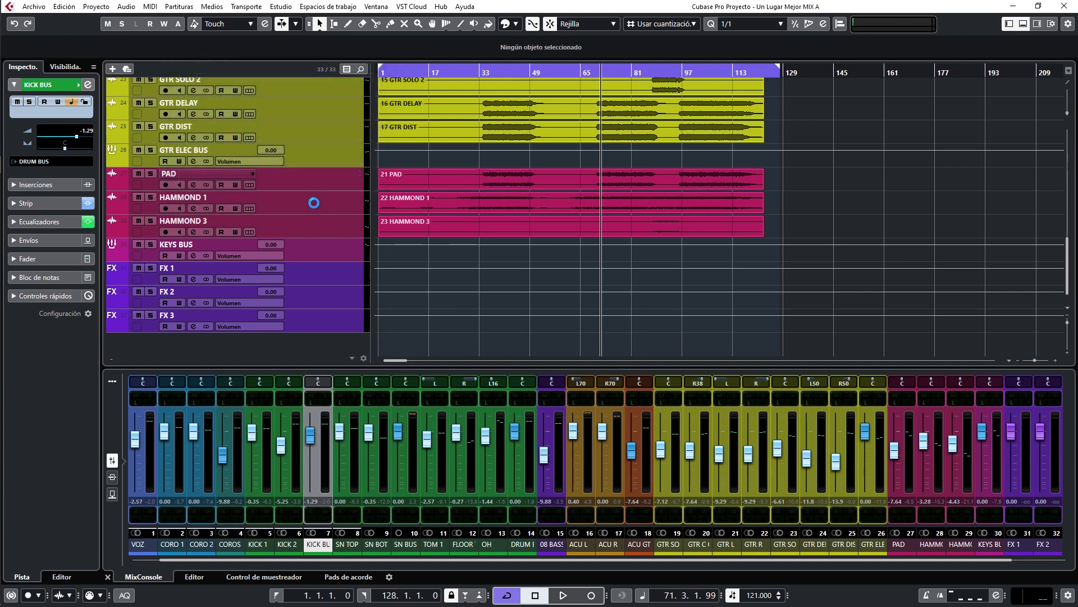
drag(302, 126, 298, 186)
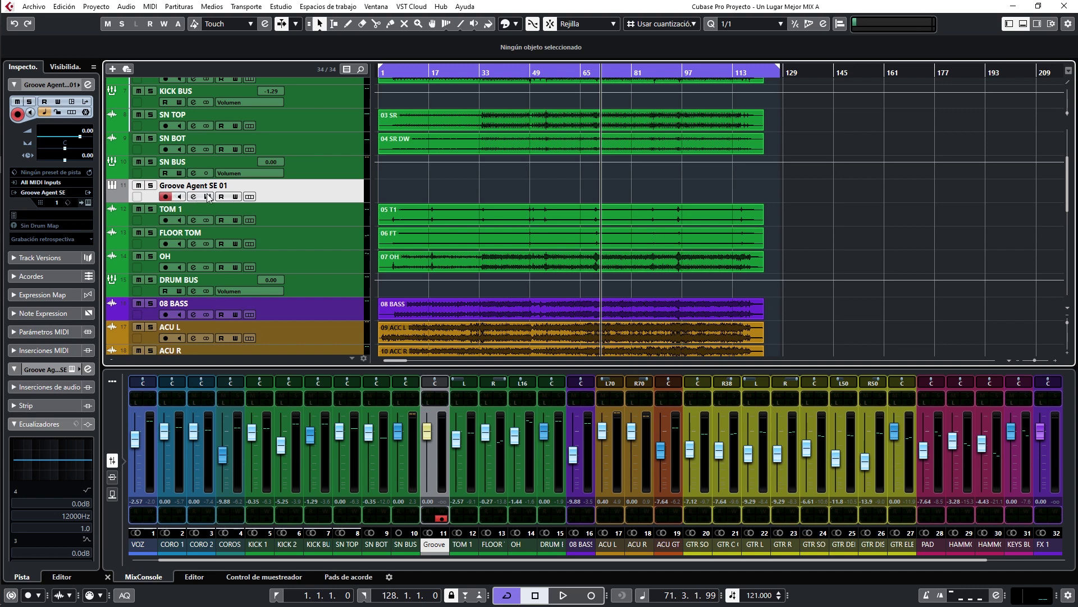
Step: Audition kit presets in Groove Agent SE with the snare pad and load the Brighton kit
click(207, 196)
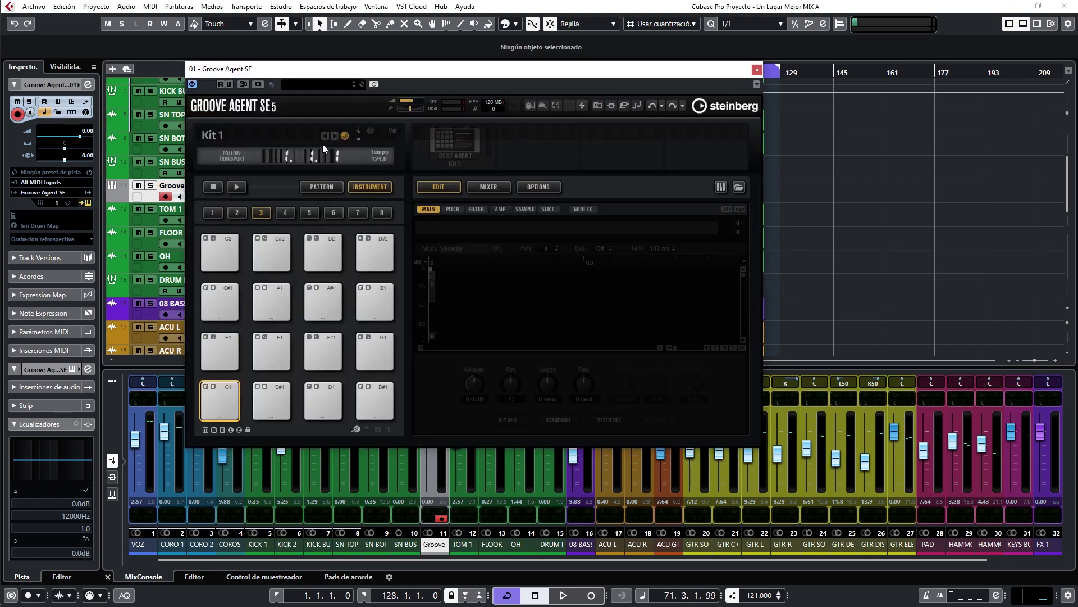
click(354, 86)
click(323, 400)
click(354, 86)
click(354, 86)
click(337, 387)
click(354, 86)
click(354, 86)
click(354, 86)
click(318, 85)
scroll(682, 251, down, 3)
double_click(683, 252)
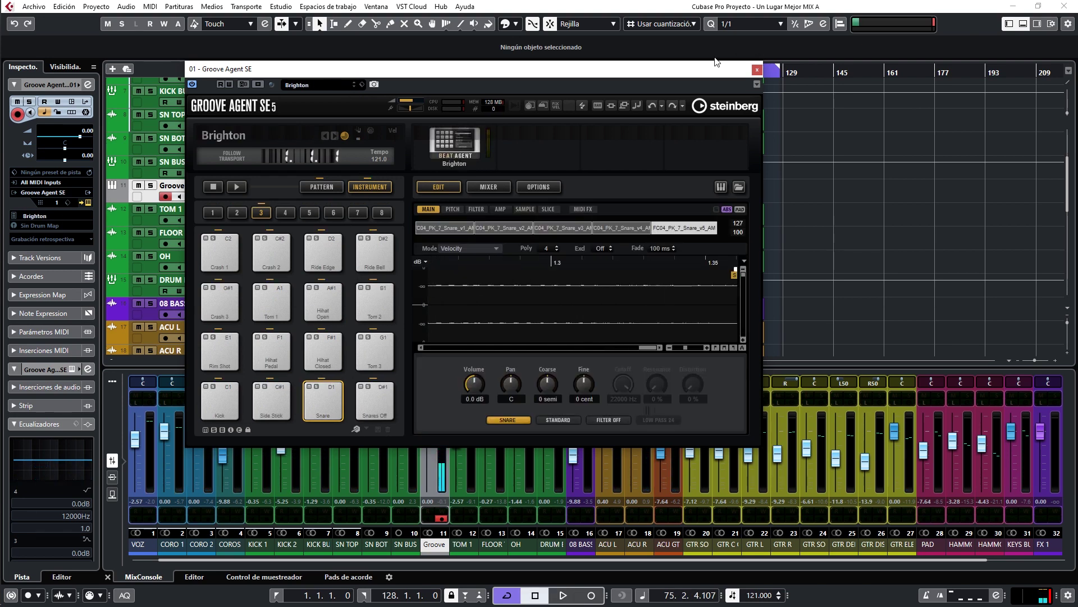
click(476, 208)
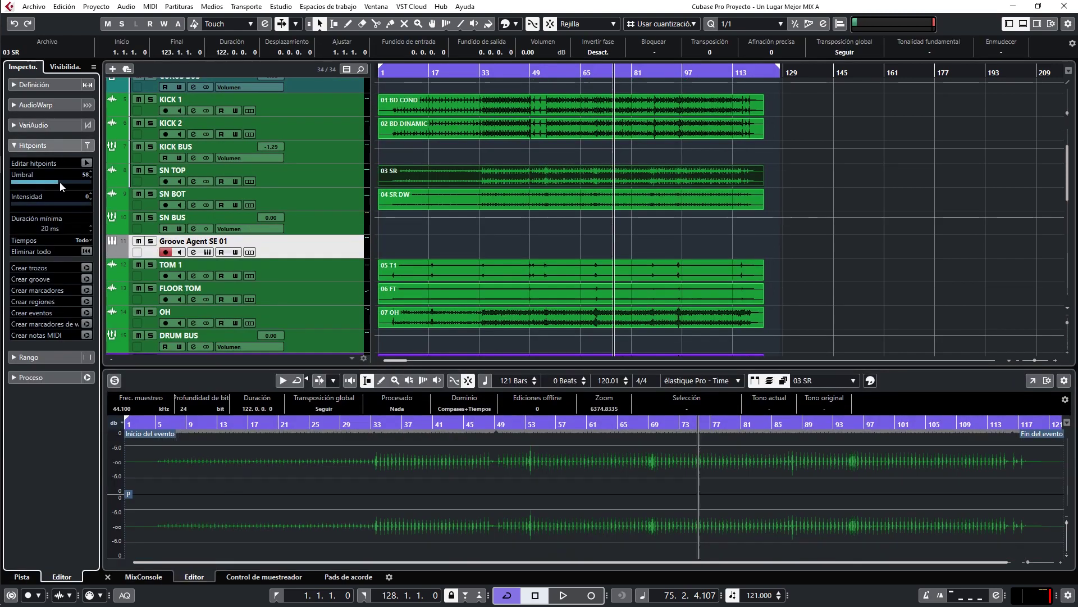
Step: Lower the hitpoint threshold of the 03 SR event to 14 and inspect the detected snare hits in an enlarged editor
drag(60, 180, 23, 186)
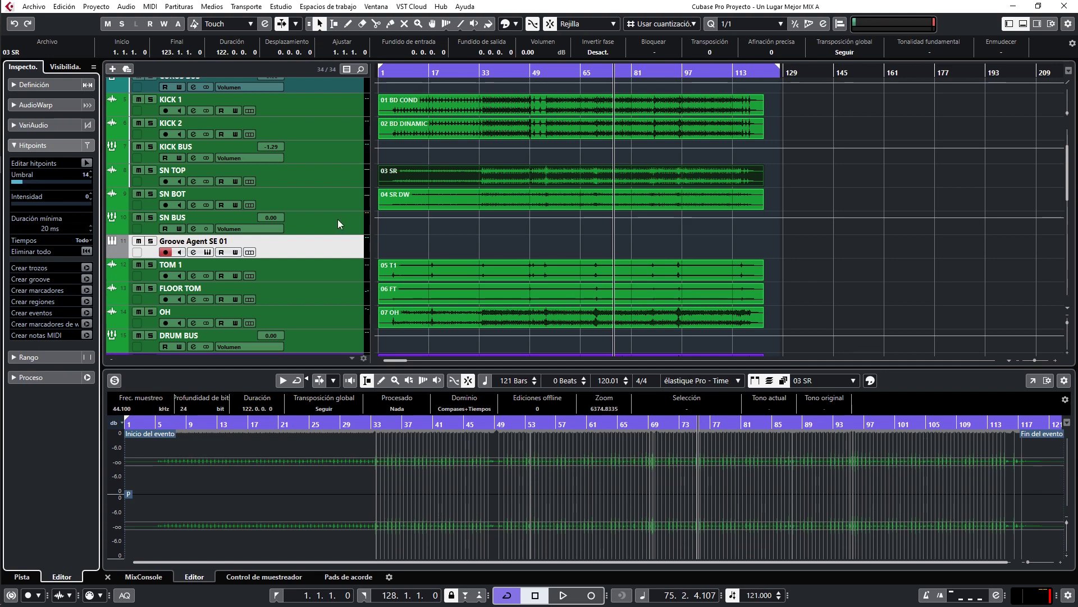
drag(675, 352, 658, 259)
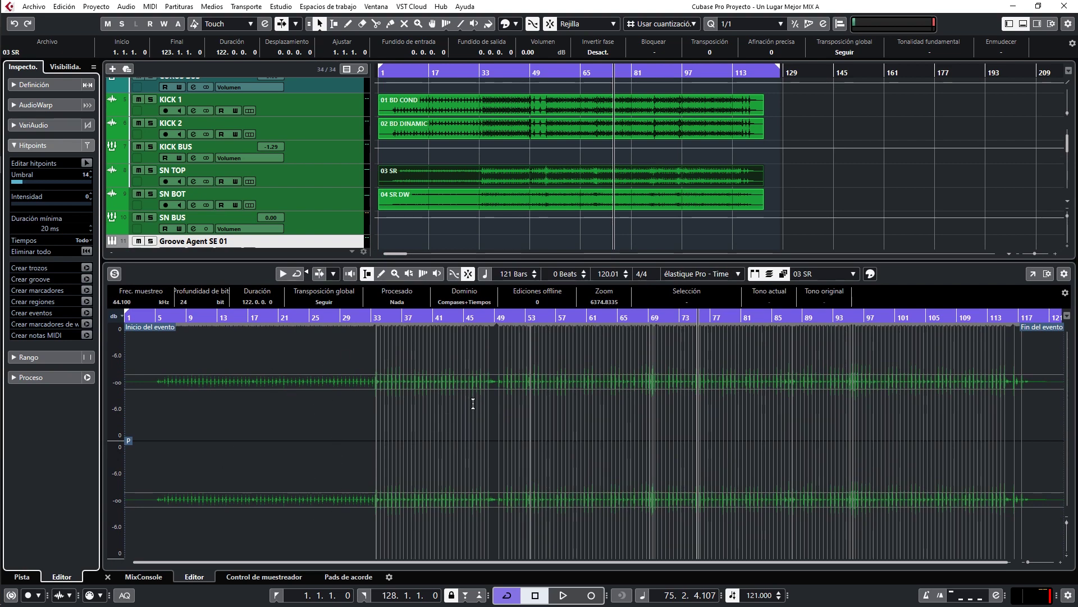
scroll(490, 413, up, 2)
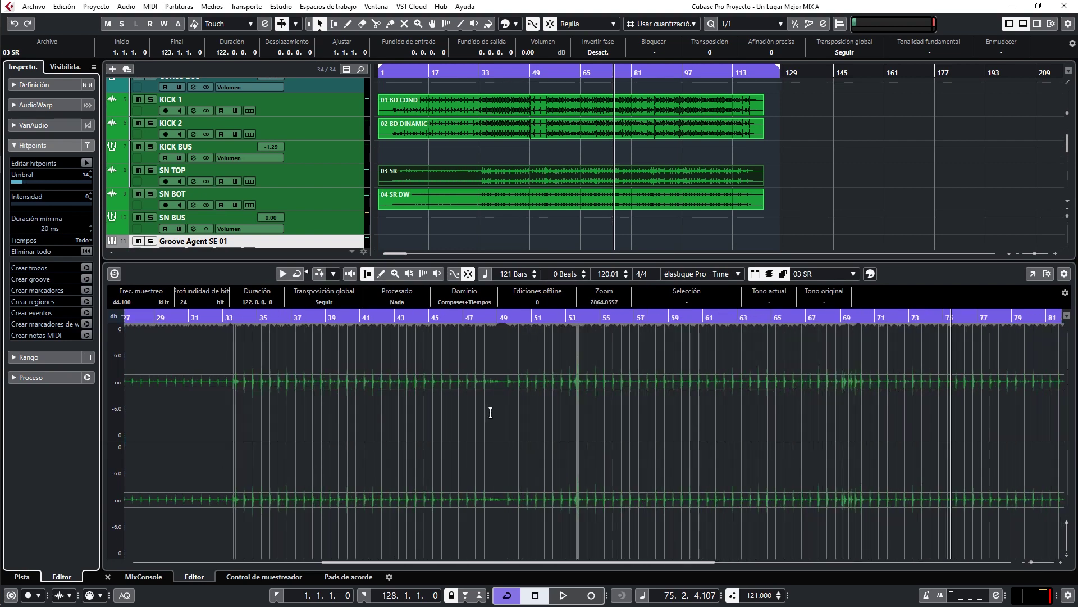
scroll(591, 412, up, 3)
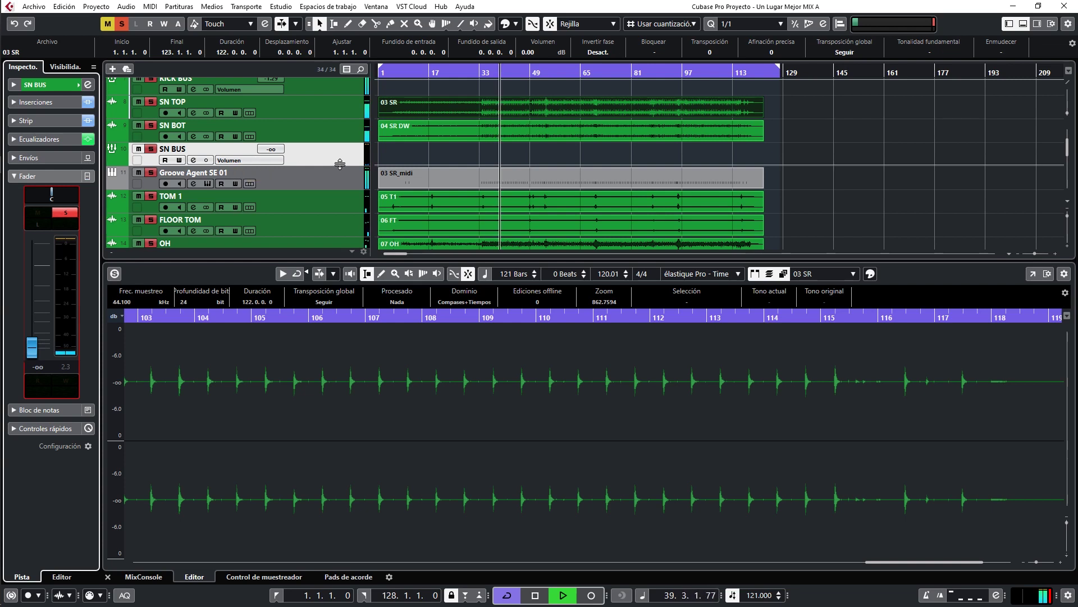
Step: Stop playback and render the 03 SR_midi part on the Groove Agent SE track in place
key(space)
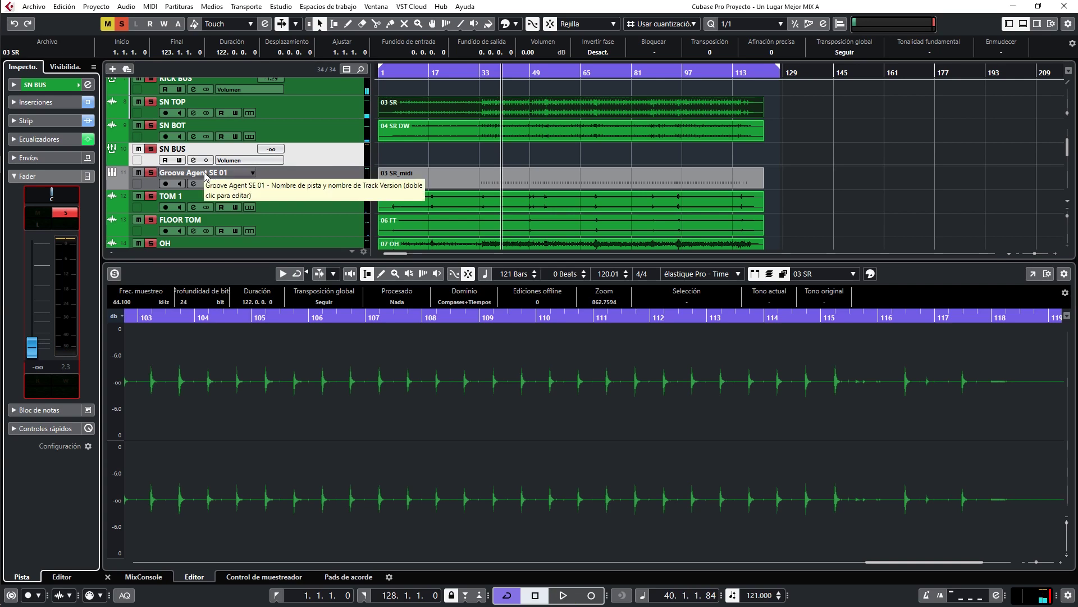
click(430, 180)
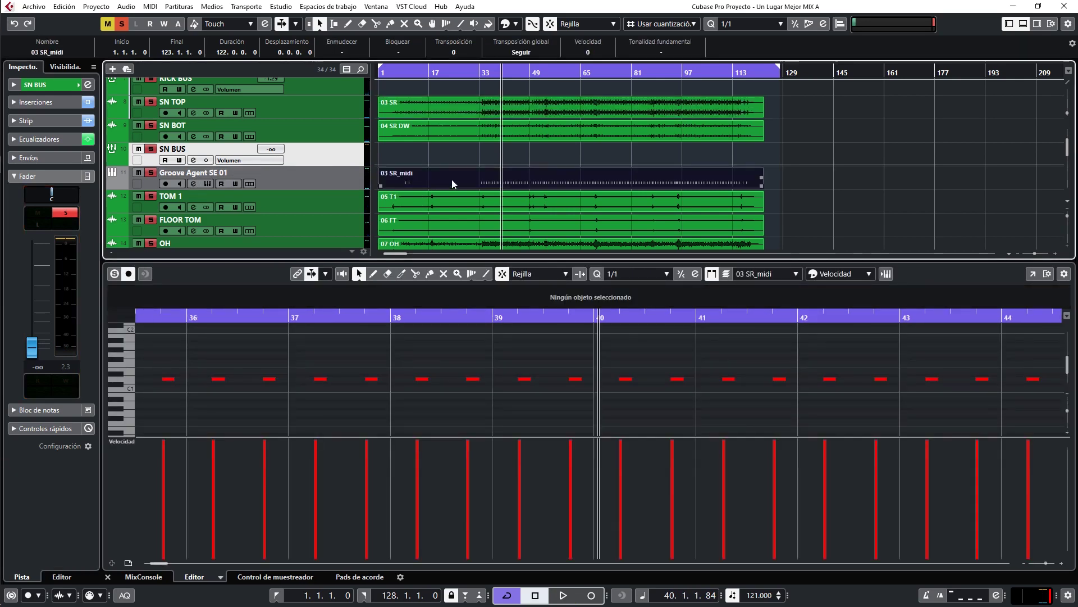
right_click(452, 183)
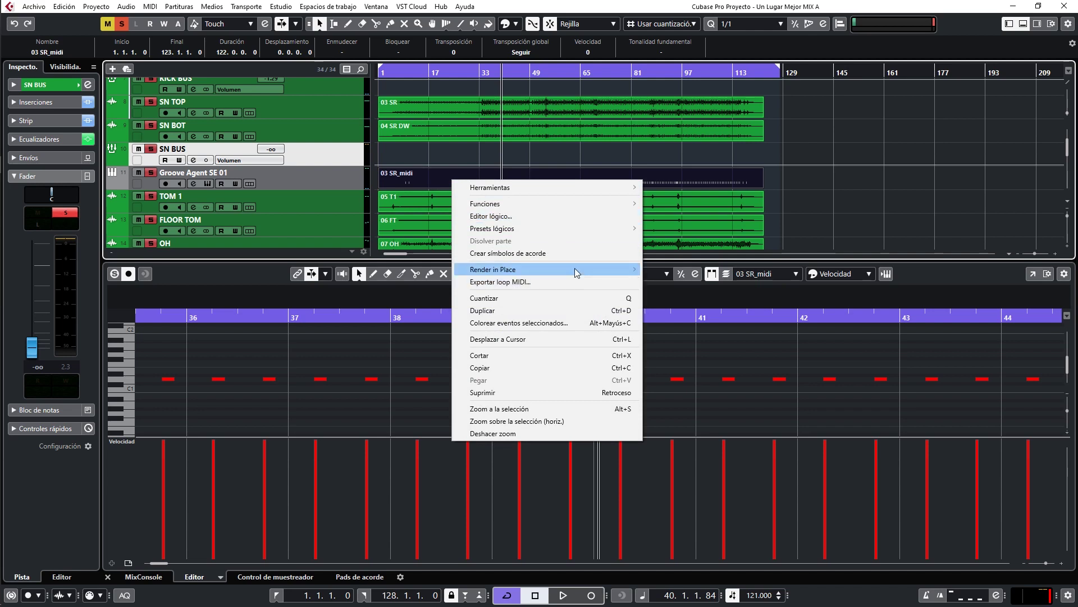
mouse_move(581, 272)
click(678, 271)
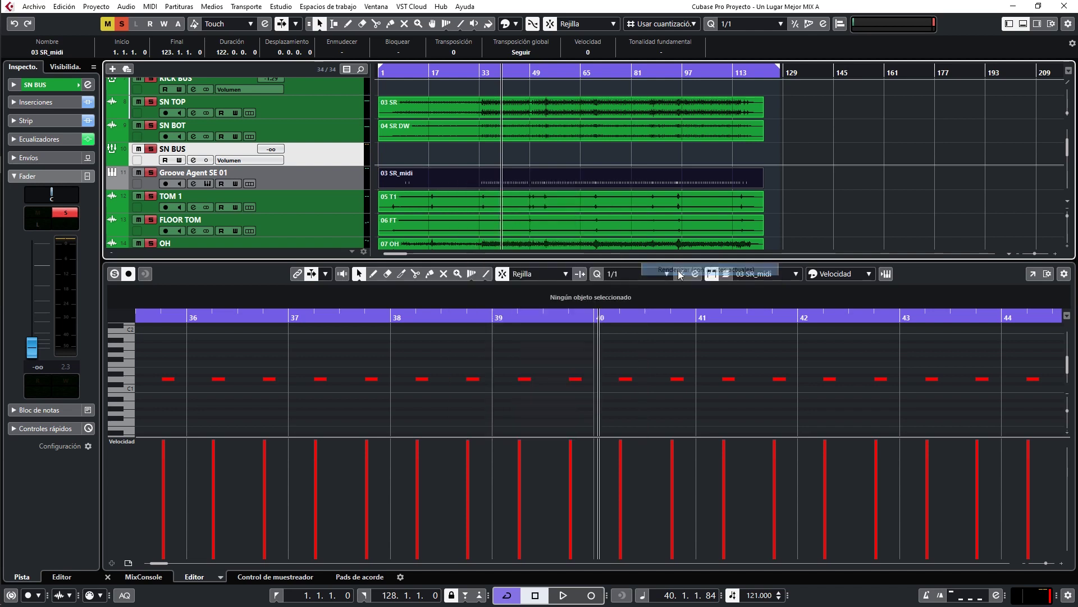
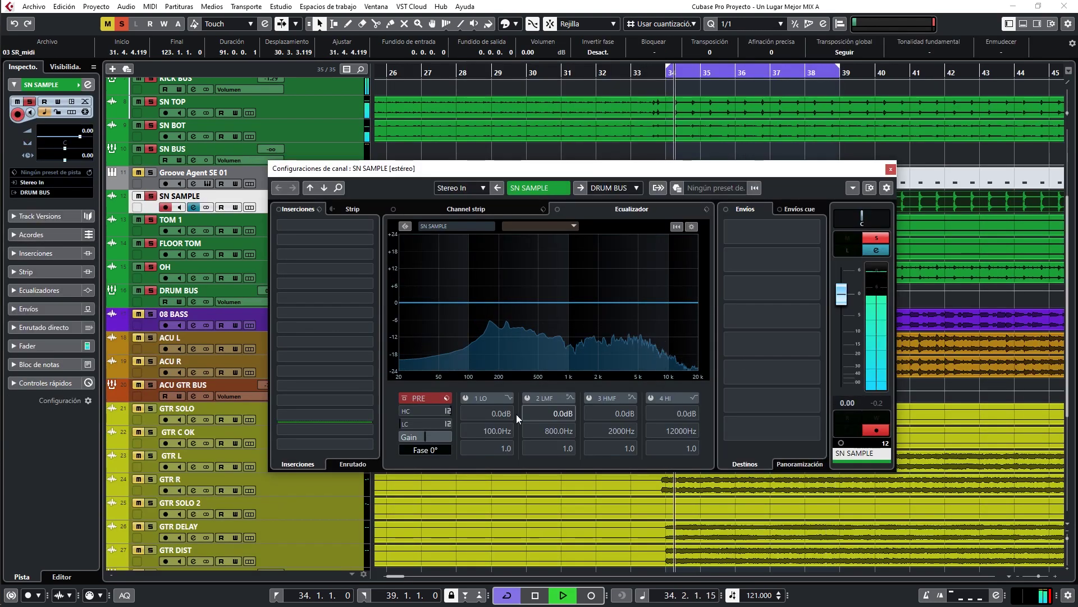
Step: Set the pre-gain of the SN SAMPLE channel to -6 dB and resume playback
key(space)
double_click(436, 436)
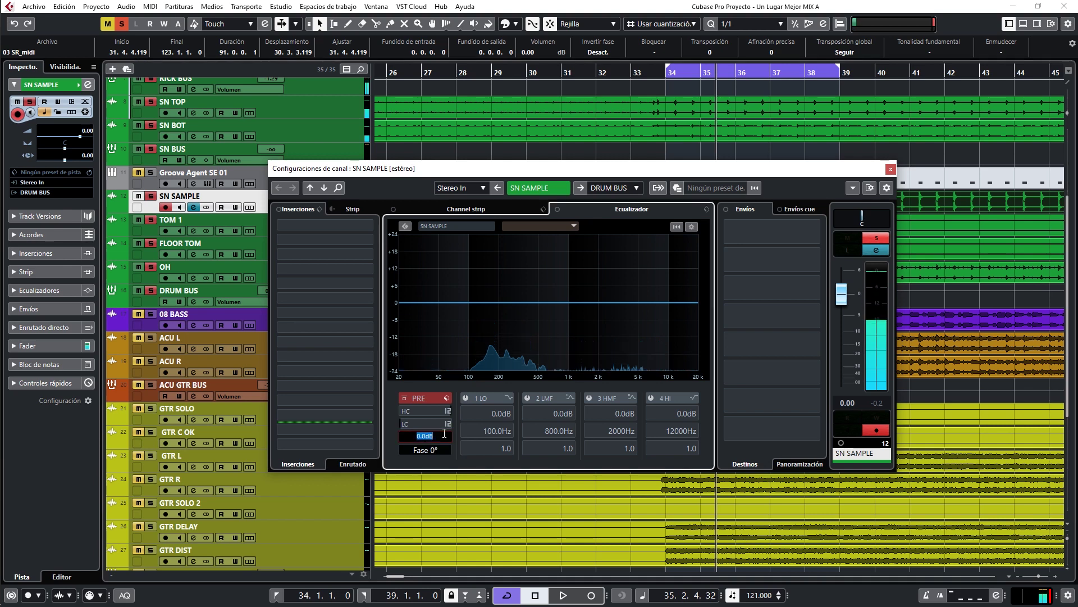
key(BackSpace)
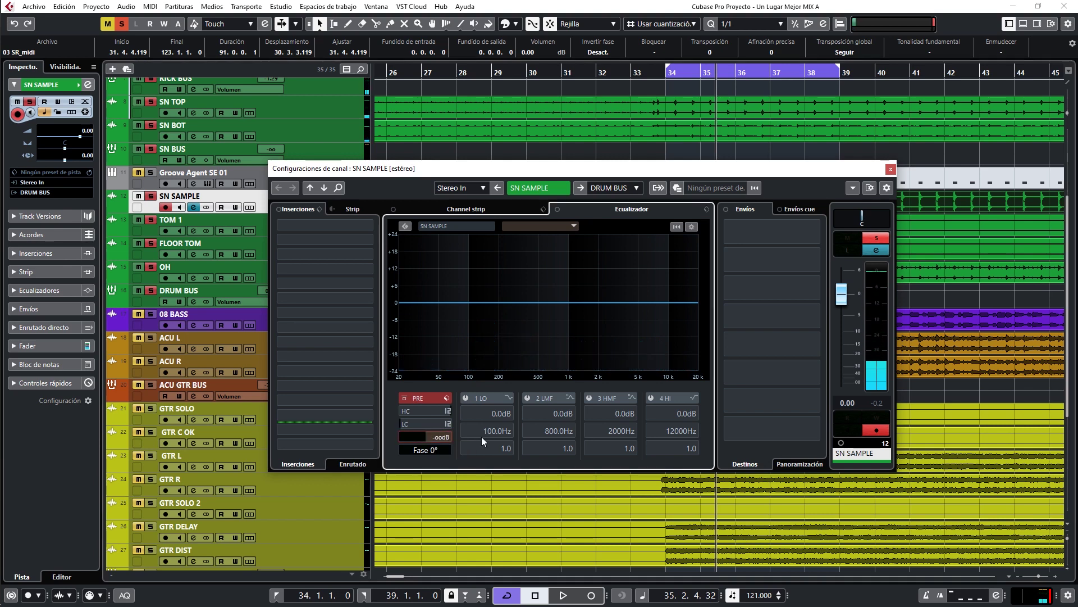
text(-8)
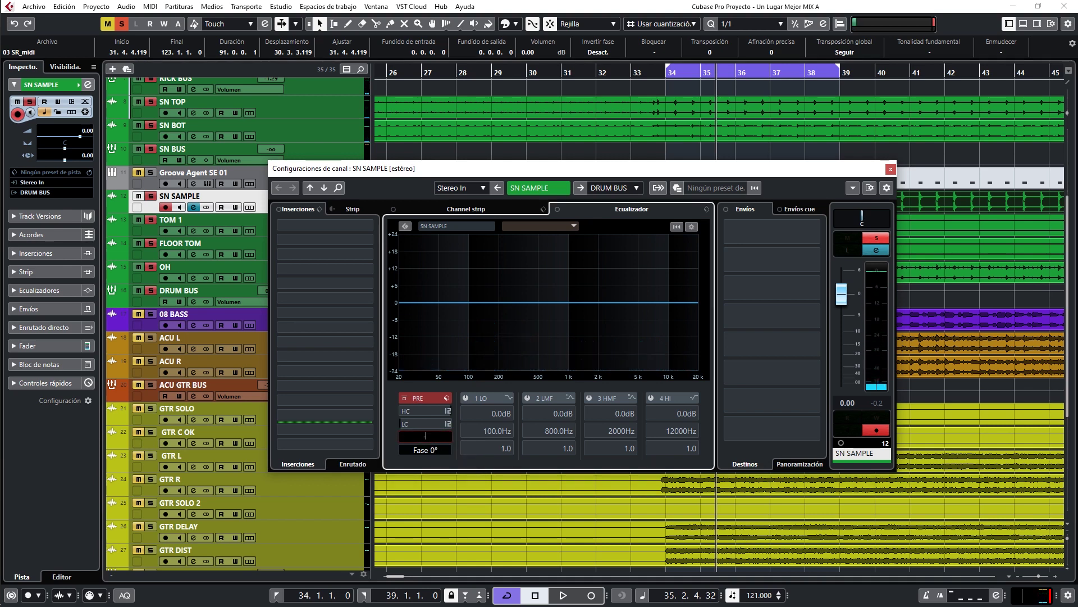
key(space)
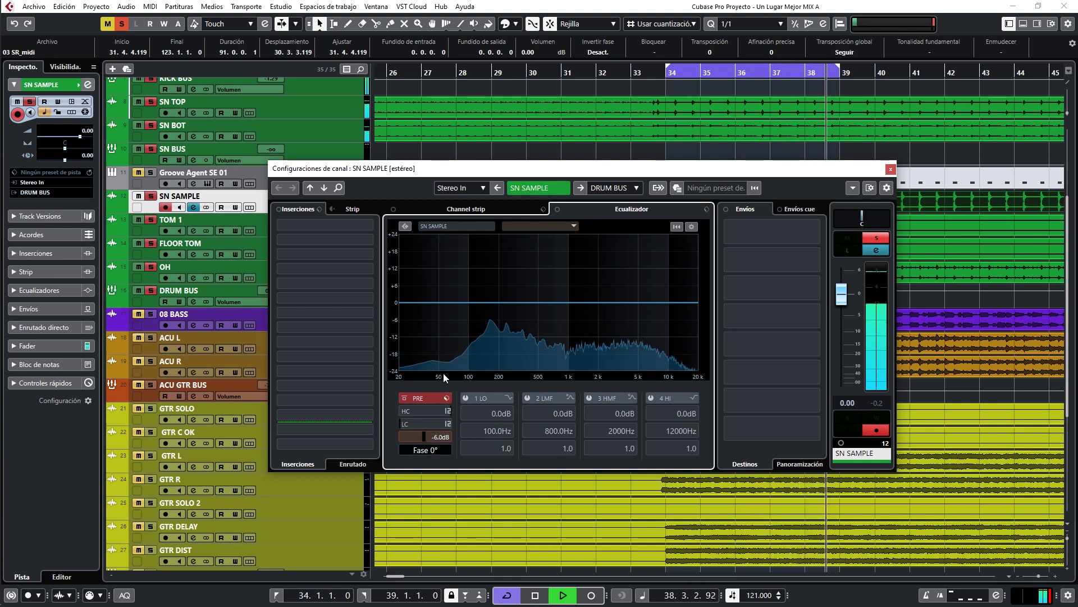
Step: Enable the low-cut filter on SN SAMPLE with a slope of 24 and fine-tune its cutoff frequency
drag(425, 420, 423, 318)
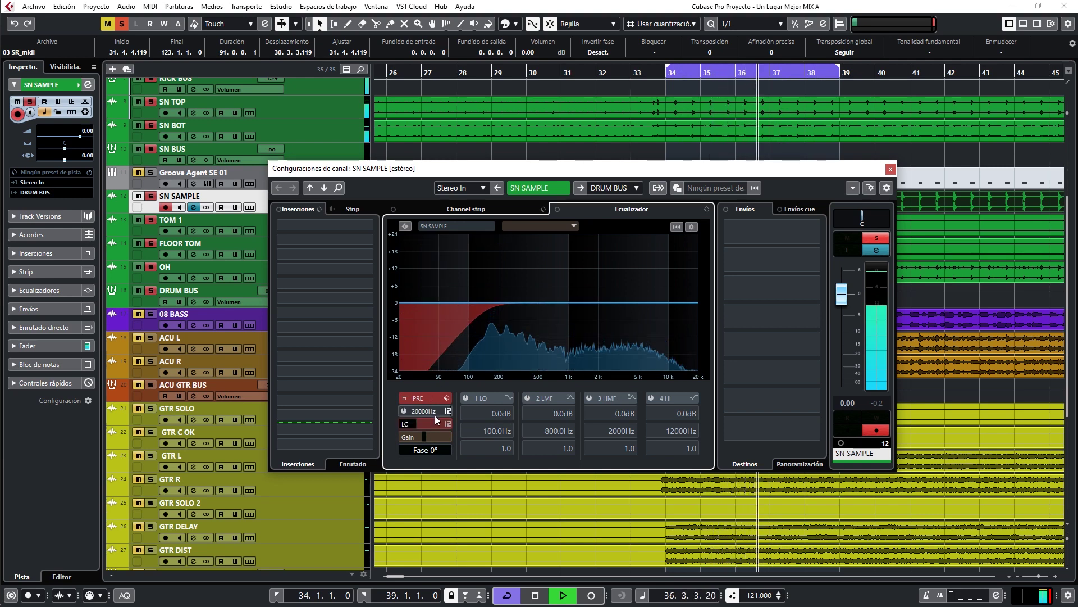
click(449, 423)
click(479, 453)
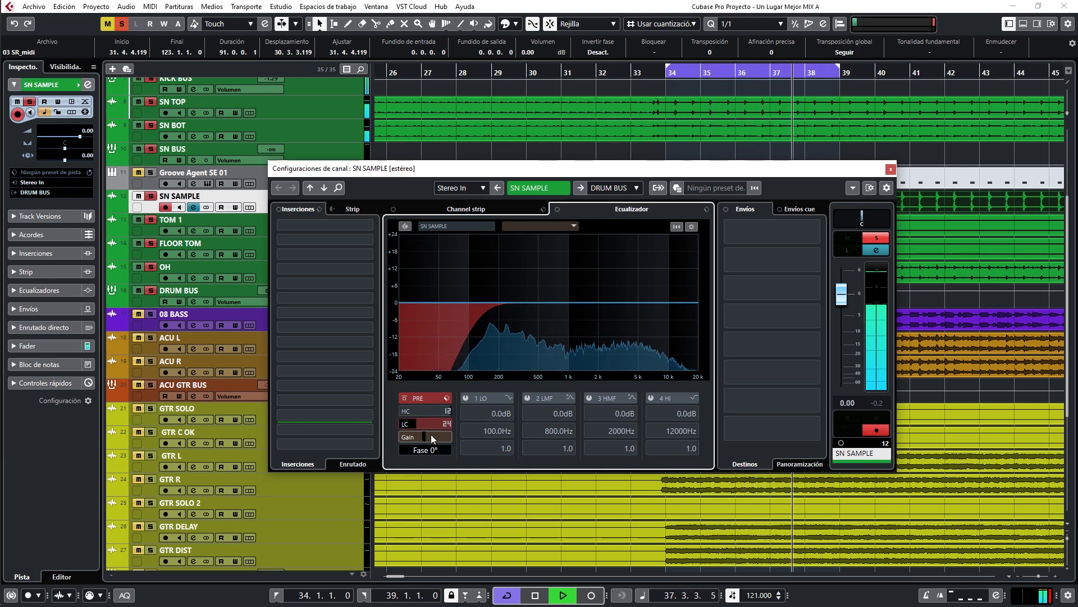
drag(416, 444, 413, 449)
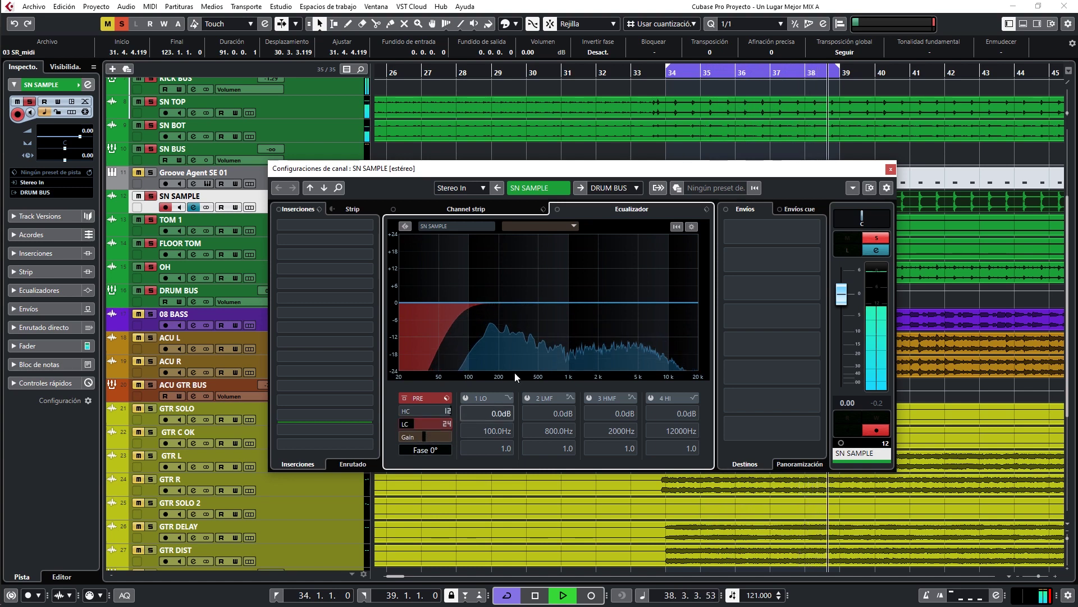
Step: Boost the low-mid EQ band 2 of SN SAMPLE by about 6.3 dB at 231.6 Hz with a Q of 0.5
drag(529, 298, 499, 292)
scroll(498, 291, down, 5)
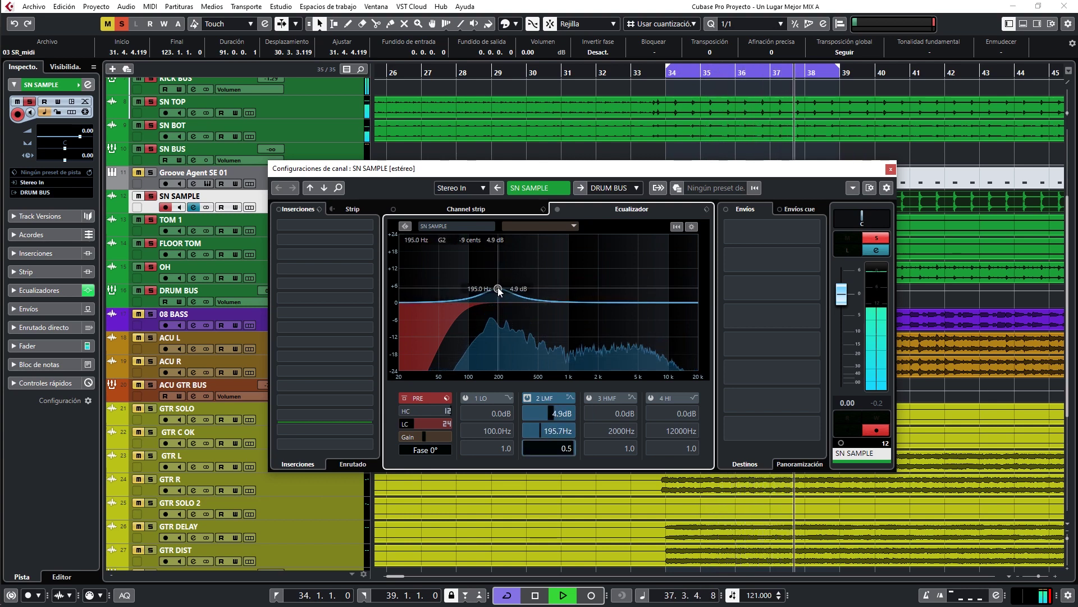
mouse_move(498, 289)
mouse_down()
mouse_move(490, 275)
mouse_move(505, 284)
mouse_up()
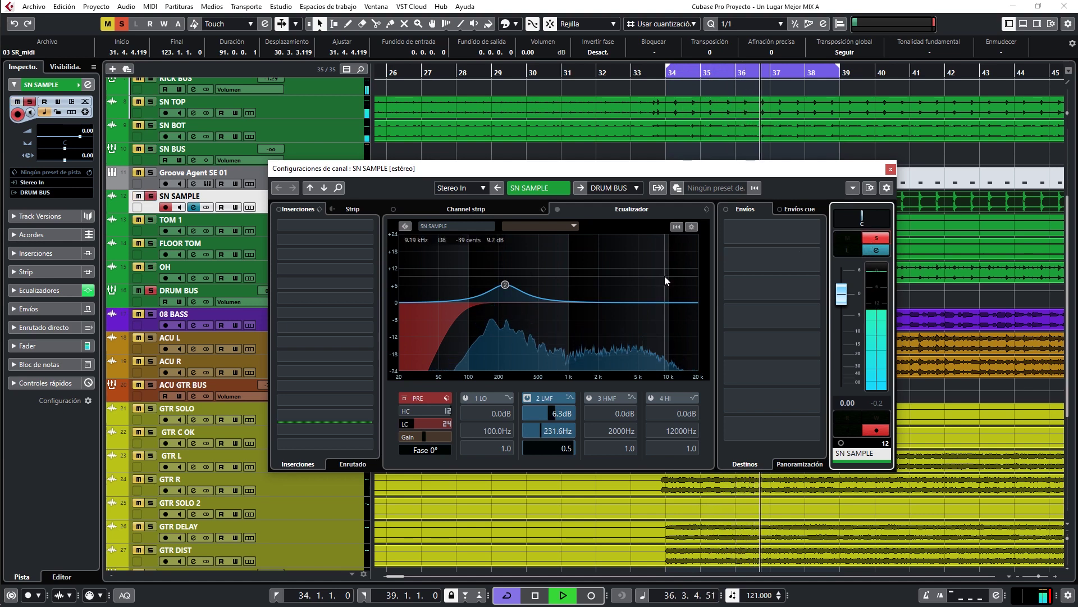
Step: Add high-mid EQ band 3 to the snare sample at 231.6 Hz with a -12.7 dB gain
click(577, 285)
drag(585, 280, 505, 254)
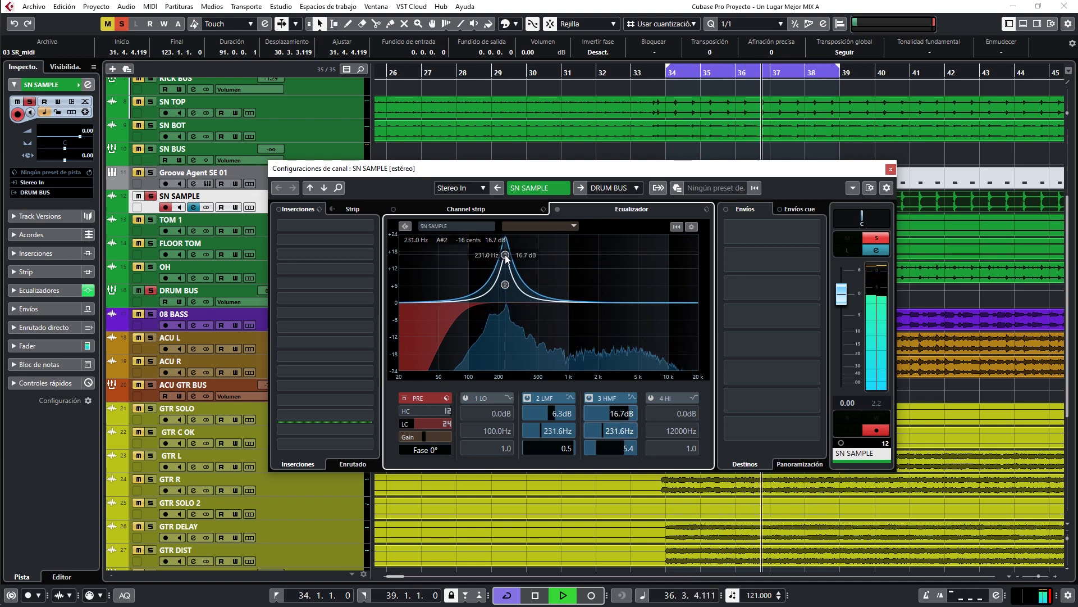
drag(619, 413, 612, 446)
drag(565, 511, 562, 526)
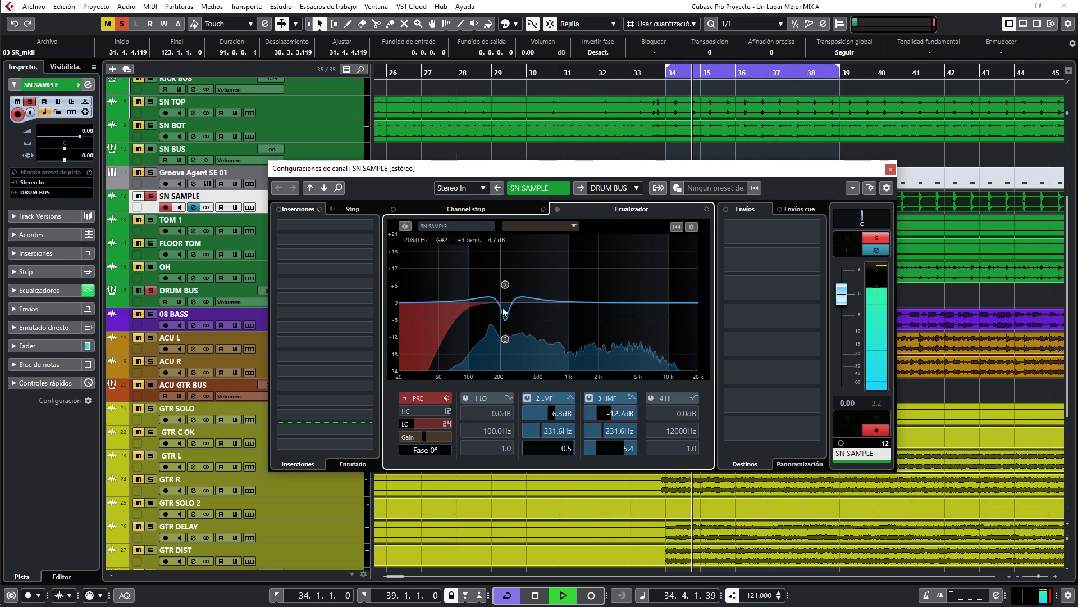
Step: Move the band 2 boost to 122.8 Hz at 7.7 dB and add a 7.7 dB high band 4 boost at 12382 Hz
drag(503, 286, 478, 281)
scroll(505, 339, up, 2)
drag(584, 304, 678, 281)
Step: Enable low EQ band 1 as Parametric II and boost it 14.8 dB at 384 Hz with a Q of 3.6
click(466, 398)
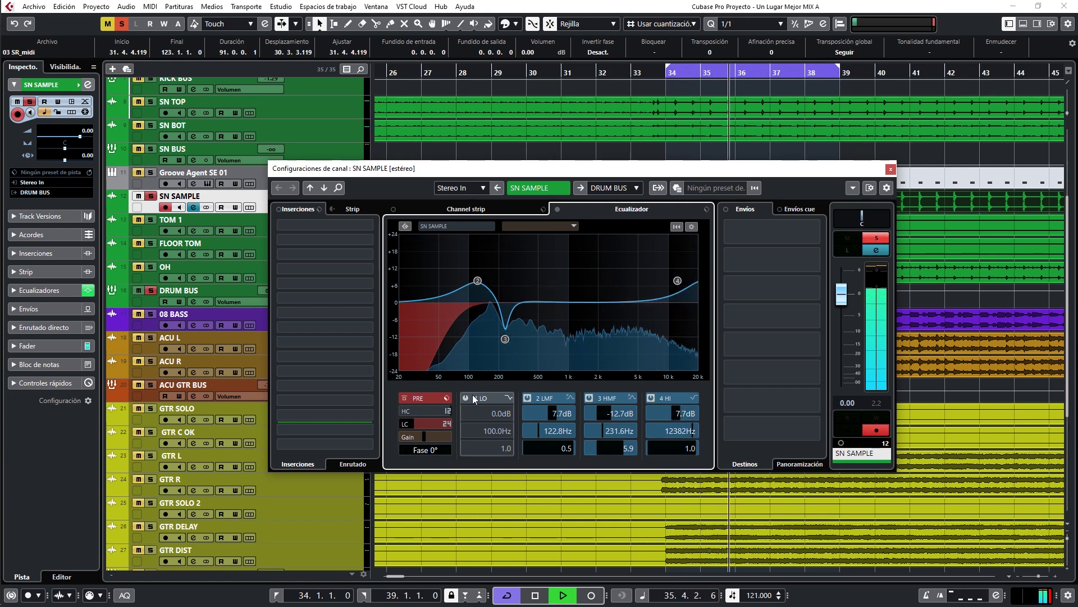
click(508, 398)
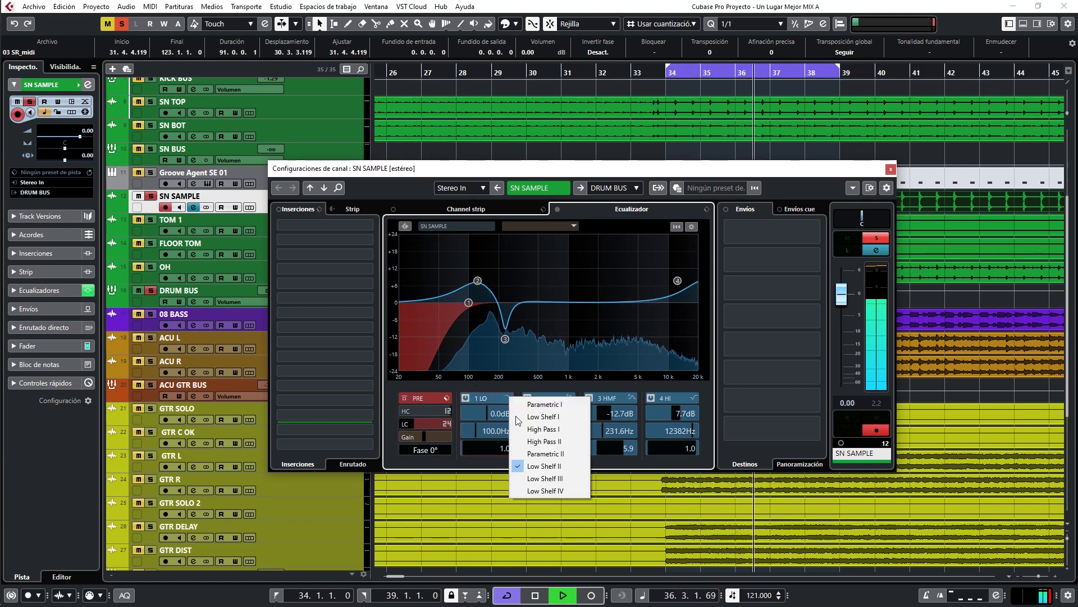
click(544, 453)
drag(469, 302, 530, 262)
scroll(558, 289, up, 3)
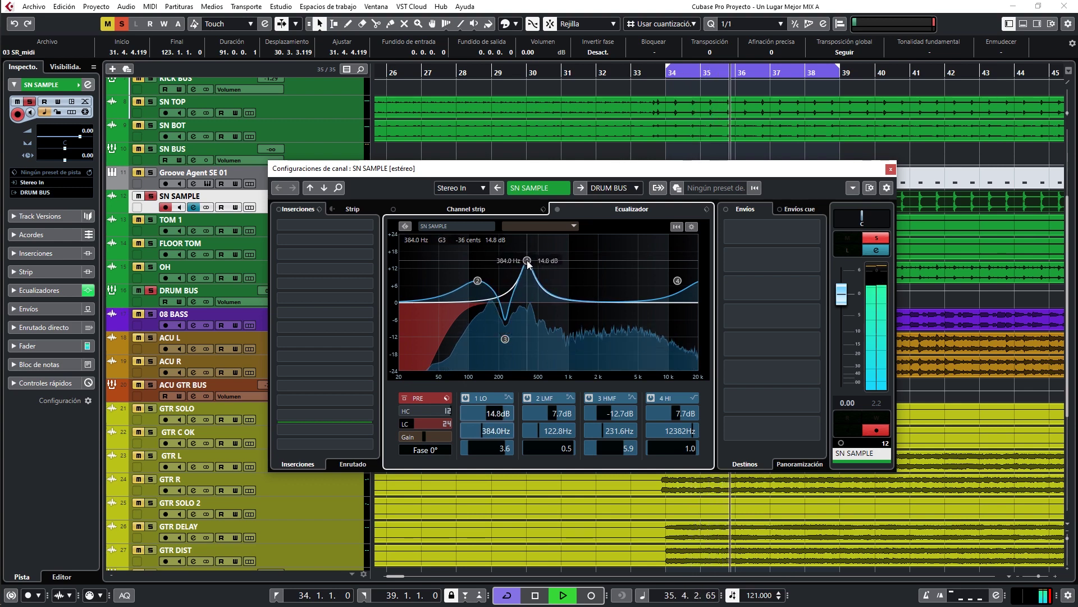
Step: Cut EQ band 1 to -7.6 dB with a Q of 2.8, and close the channel settings
drag(487, 413, 446, 533)
scroll(480, 412, up, 4)
scroll(490, 446, up, 5)
scroll(490, 446, down, 10)
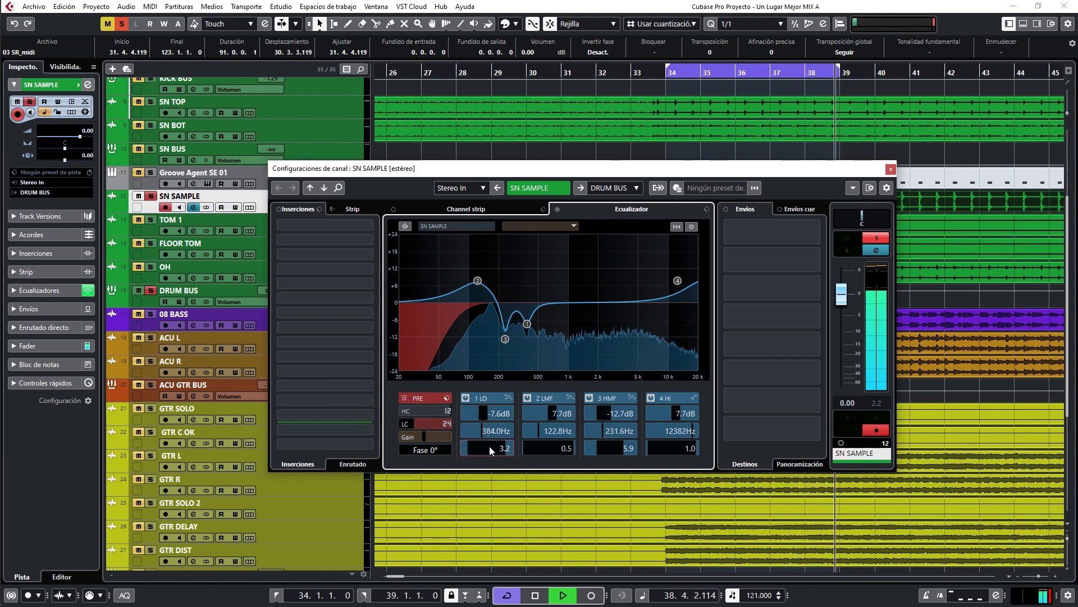
scroll(490, 446, up, 6)
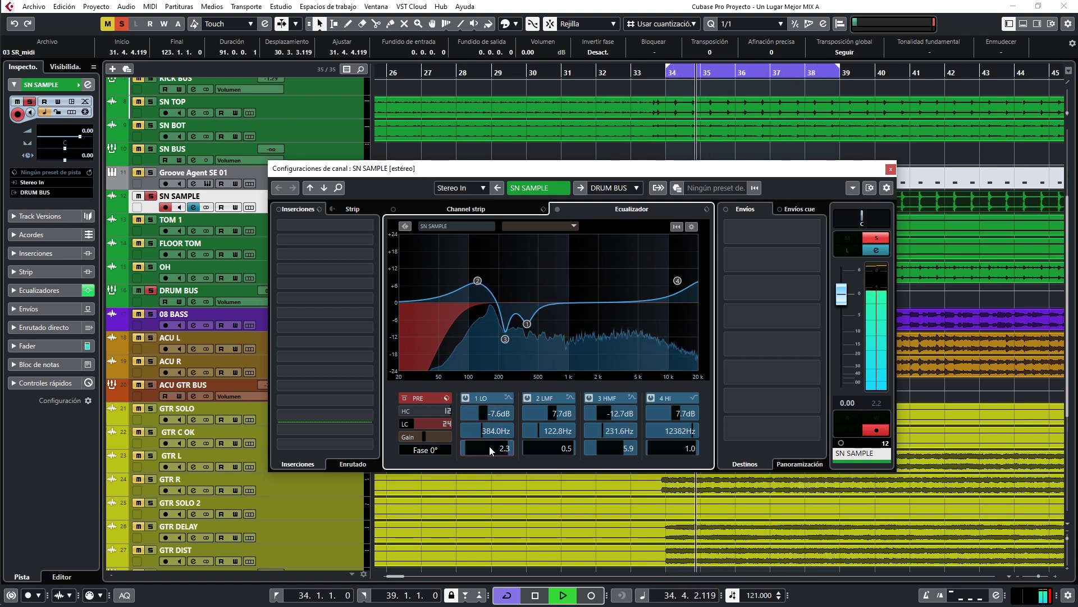
click(890, 169)
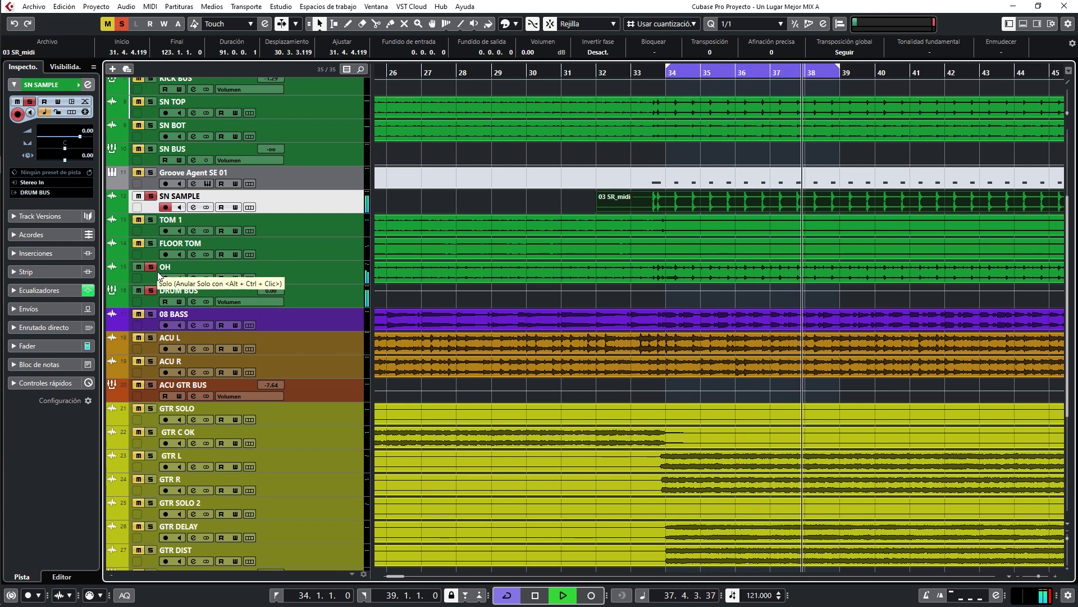
Step: Reopen the SN SAMPLE channel EQ and set band 3 to -7.8 dB, band 1 to -5.6 dB and band 4 to 3.1 dB at 13913 Hz
click(193, 207)
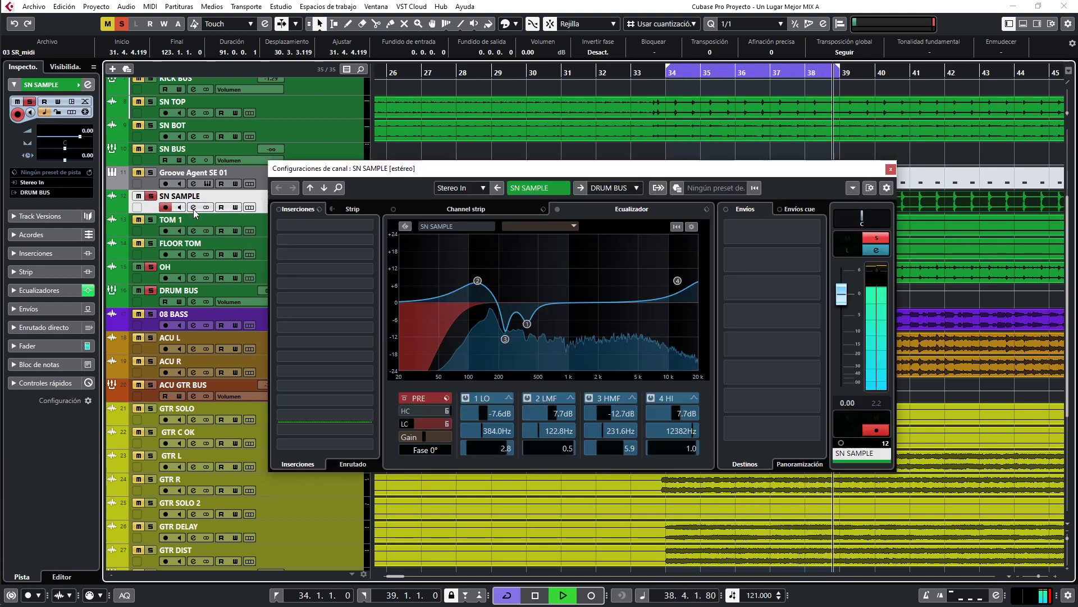
drag(511, 342, 512, 335)
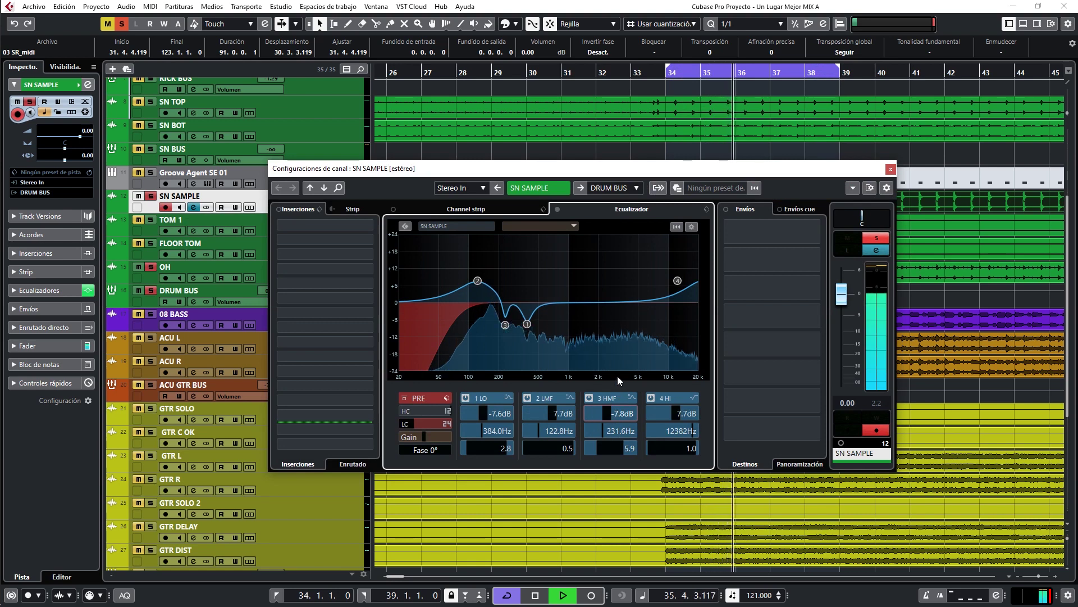
drag(487, 410, 493, 387)
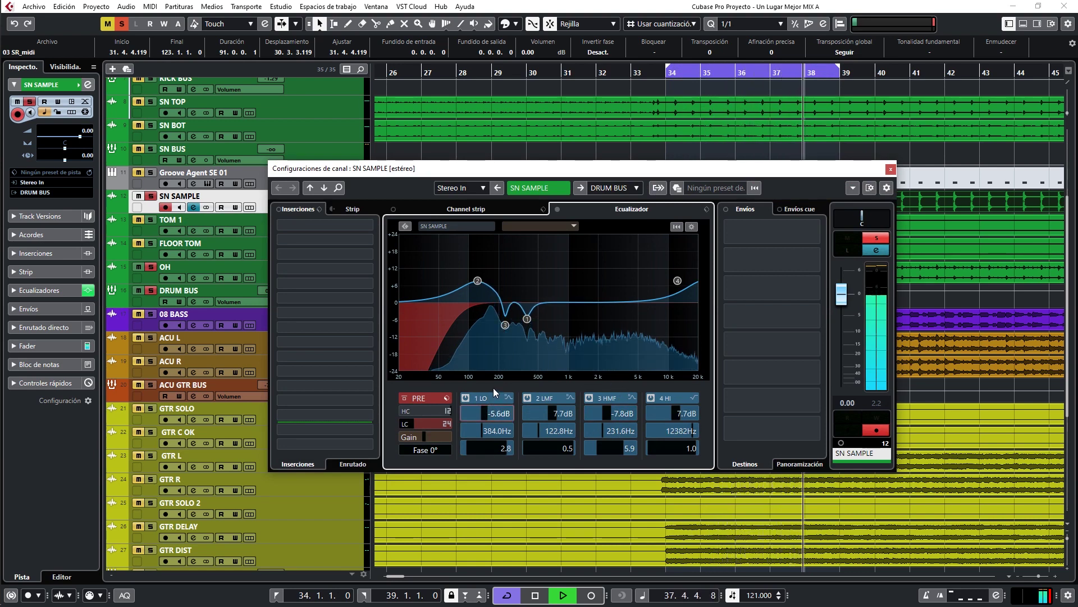
drag(677, 280, 684, 297)
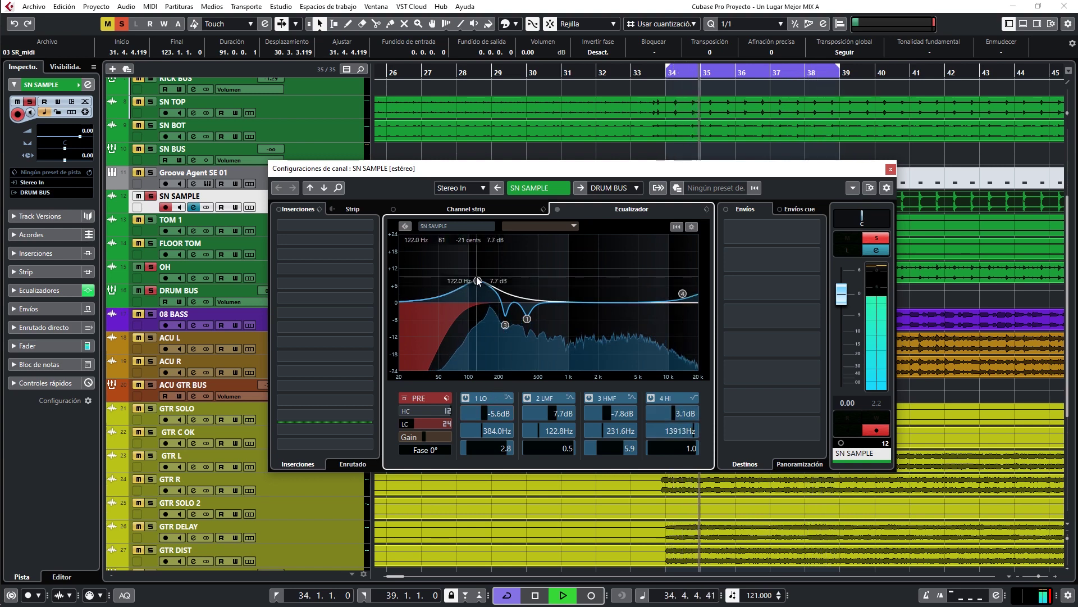
Step: Lower the low-cut frequency, set EQ band 2 to 7.5 dB at 151.0 Hz with a Q of 0.2, and close the channel settings
mouse_move(476, 278)
mouse_down()
mouse_move(515, 288)
mouse_move(488, 289)
mouse_up()
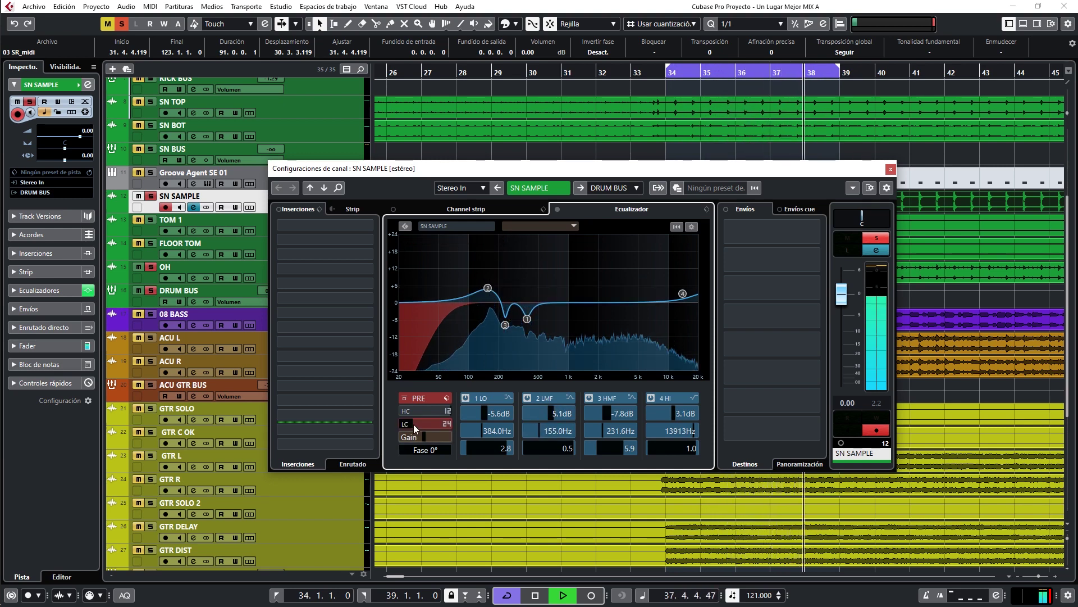
scroll(488, 297, up, 4)
scroll(488, 296, down, 7)
drag(488, 297, 486, 284)
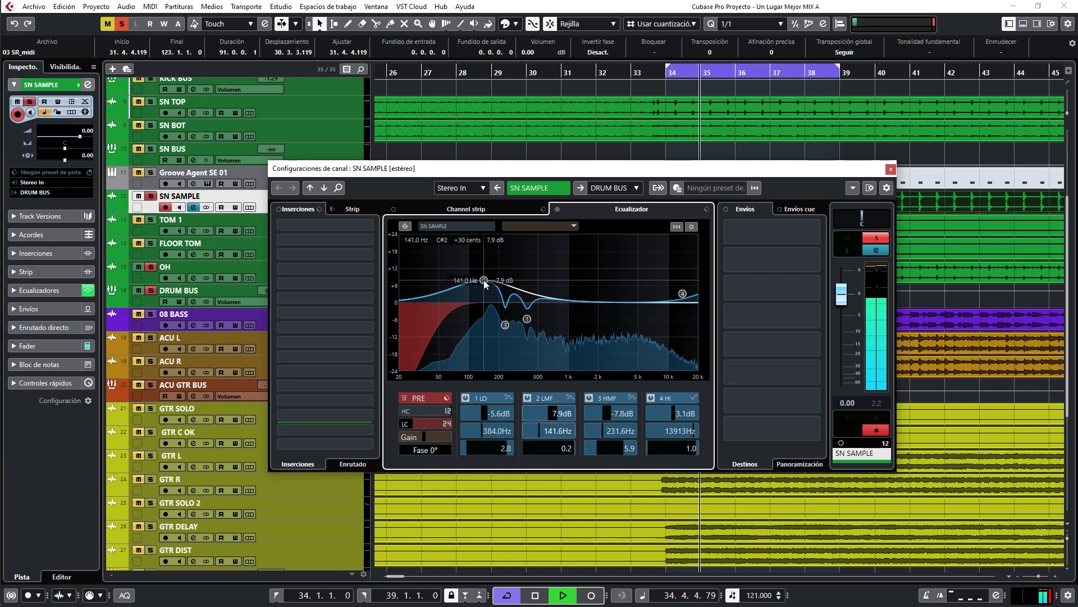
drag(486, 283, 489, 286)
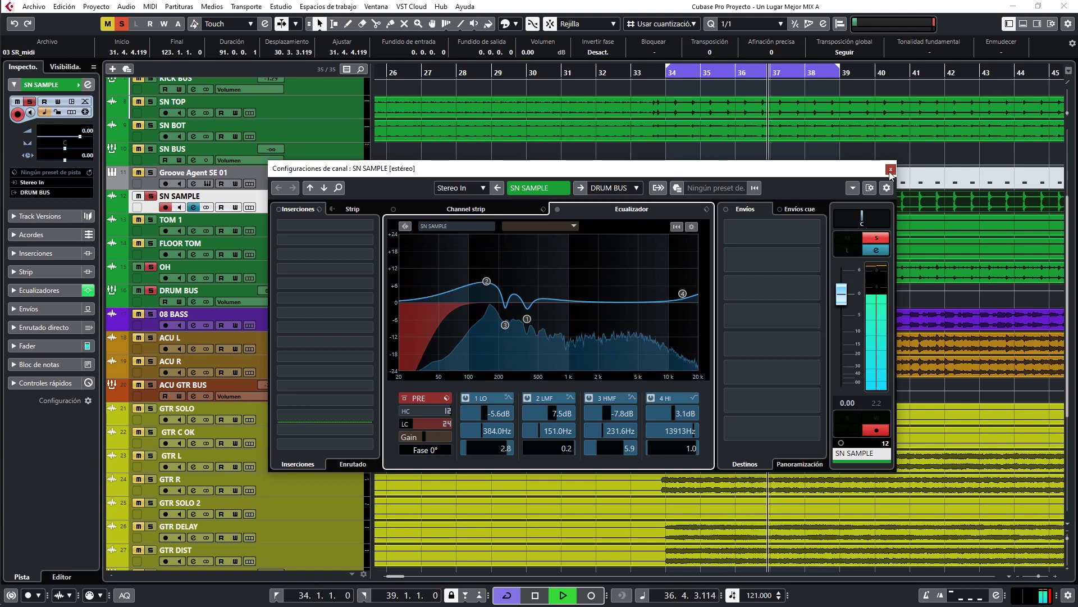
key(e)
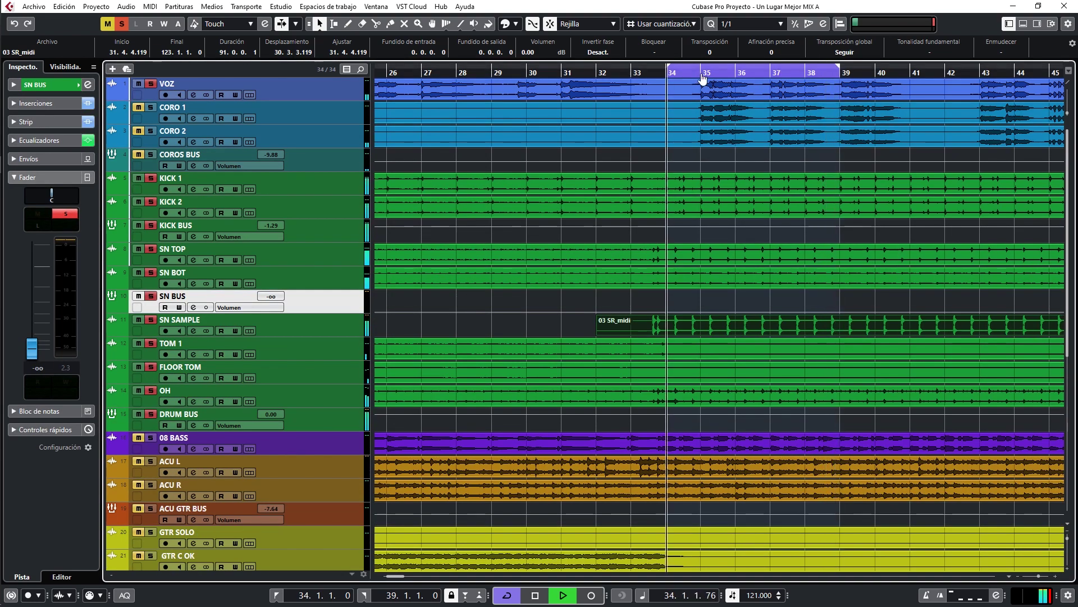
Step: Stop playback and set the loop range from bar 35 to bar 49
key(shift+f)
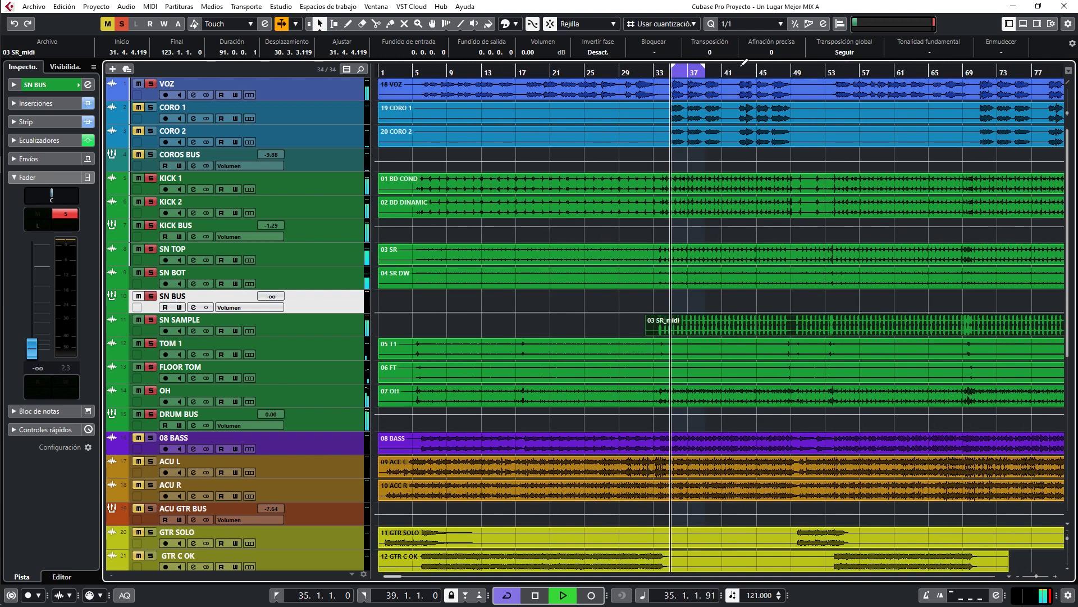
key(space)
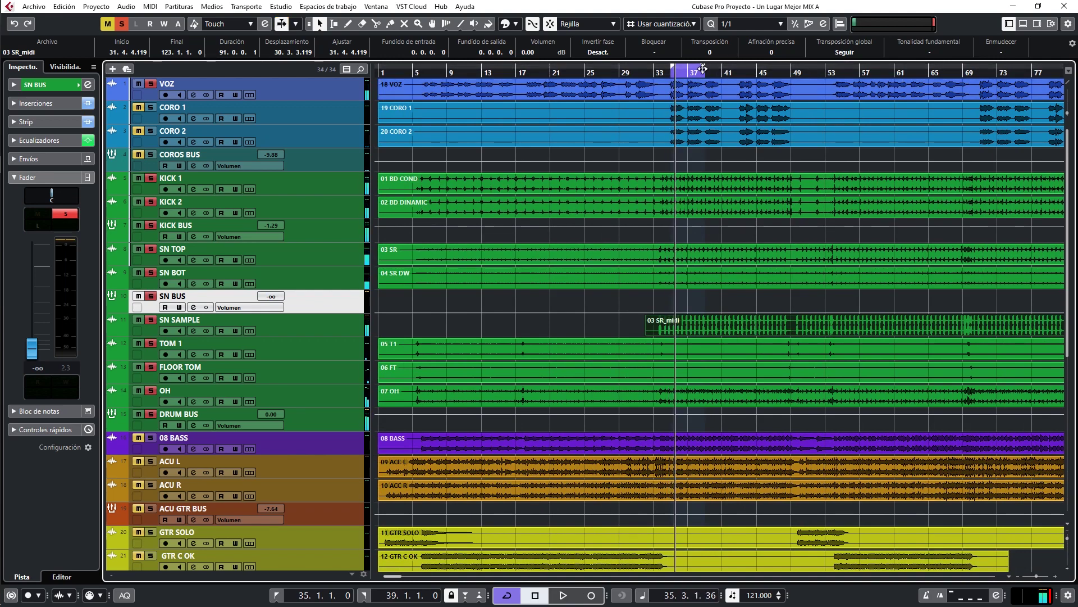
drag(791, 77, 791, 78)
key(g)
key(g)
key(g)
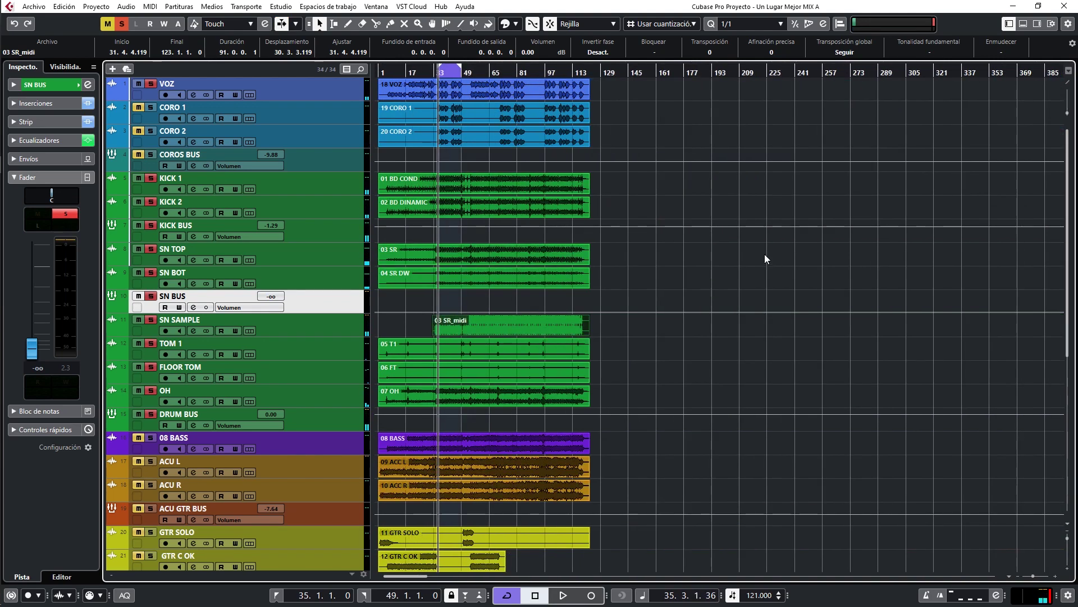
Step: Play the looped section, solo the COROS BUS with its choir tracks and set the bus level to -11.0 dB
scroll(536, 337, down, 5)
scroll(534, 292, up, 4)
scroll(532, 295, down, 4)
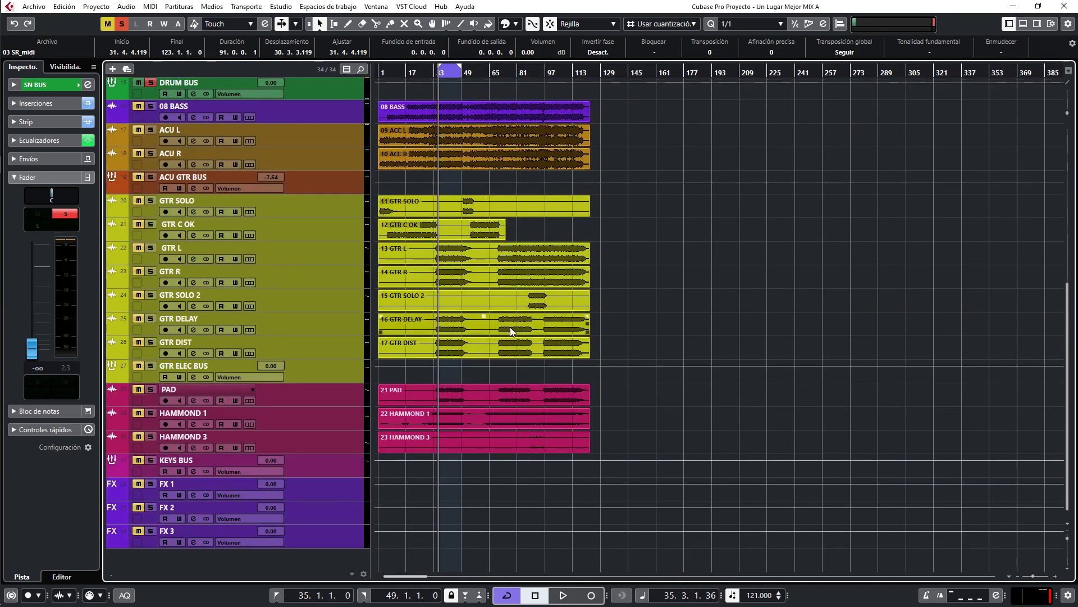
scroll(510, 327, up, 10)
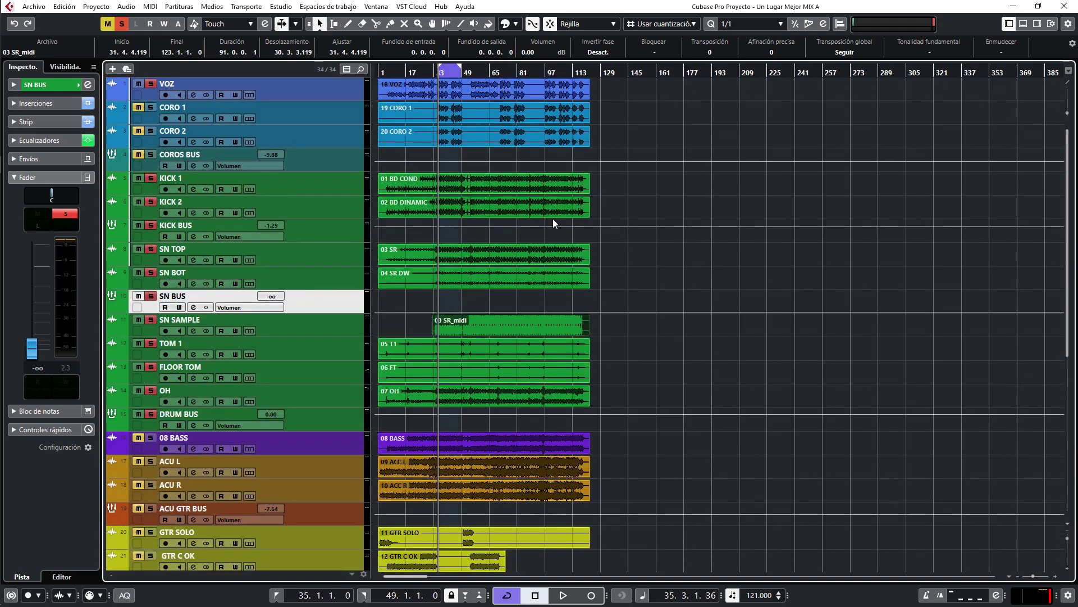
scroll(416, 138, up, 6)
scroll(490, 120, up, 2)
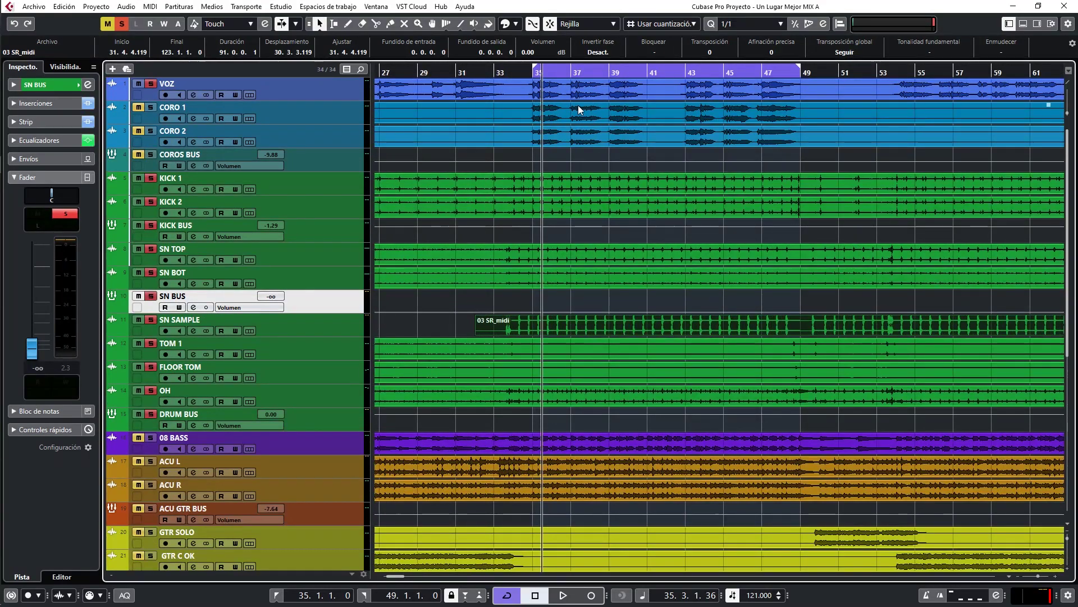
key(space)
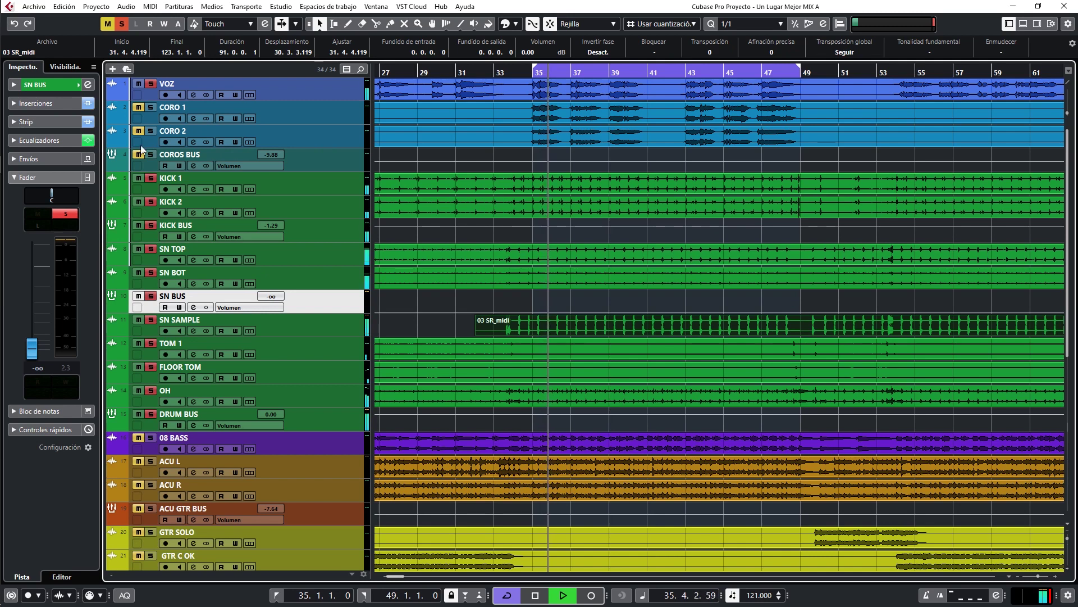
click(321, 164)
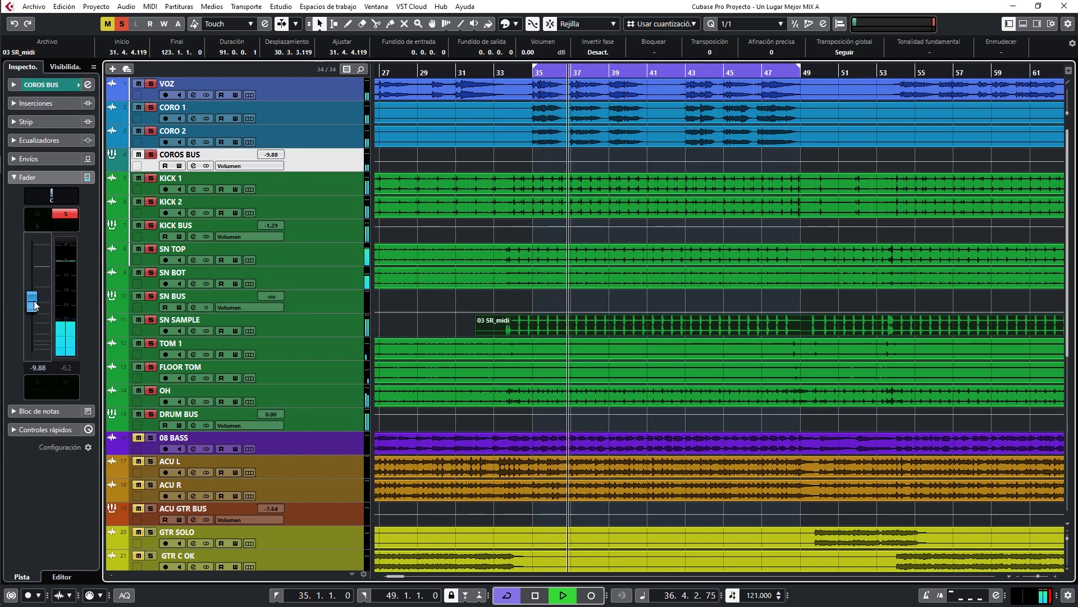
drag(33, 301, 33, 304)
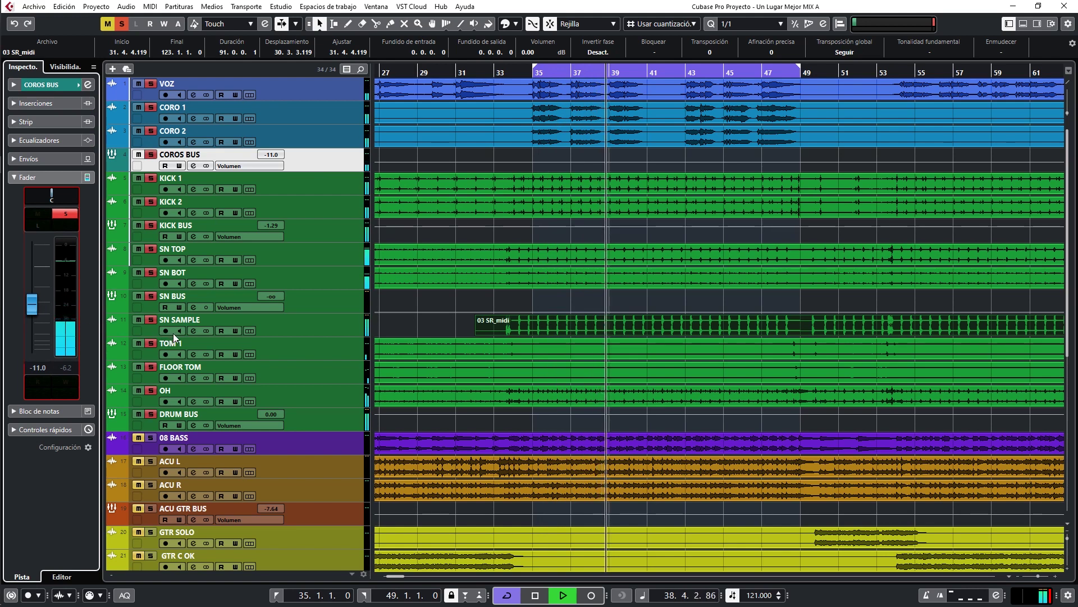
Step: Rename the FX 1 channel as DRUM ROOM and solo it
scroll(294, 392, down, 5)
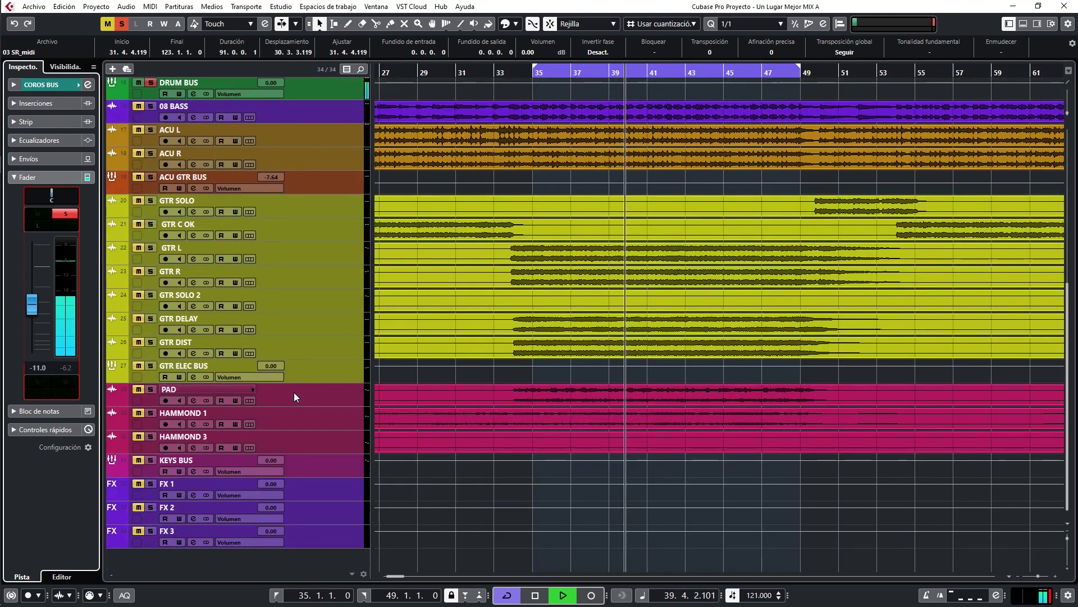
click(179, 486)
text(DRUM ROOM)
key(Return)
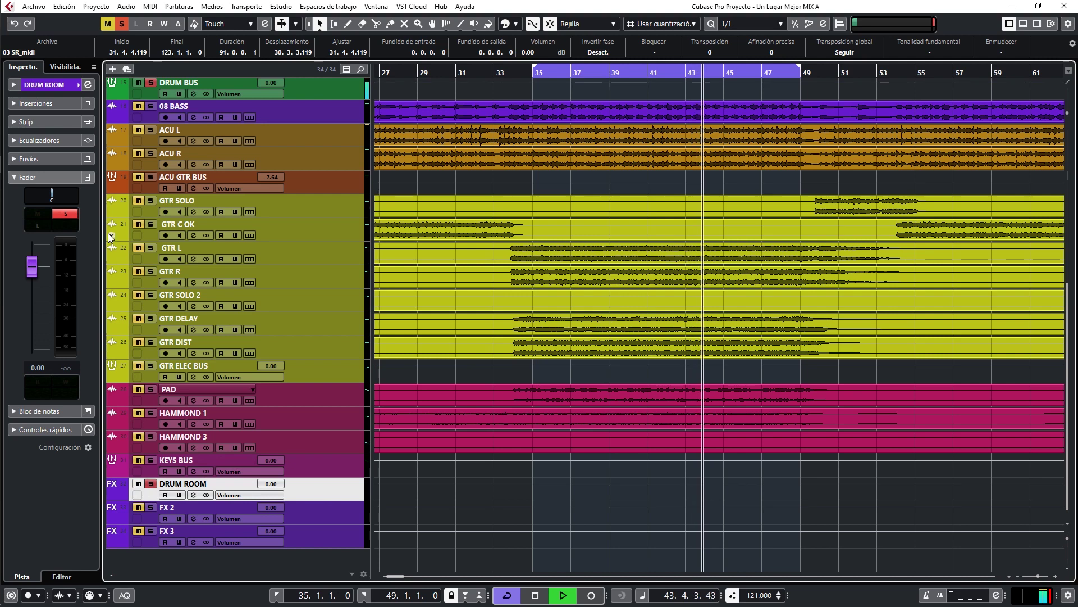
Step: Insert the RoomWorks reverb in the first insert slot of the DRUM ROOM channel
click(39, 101)
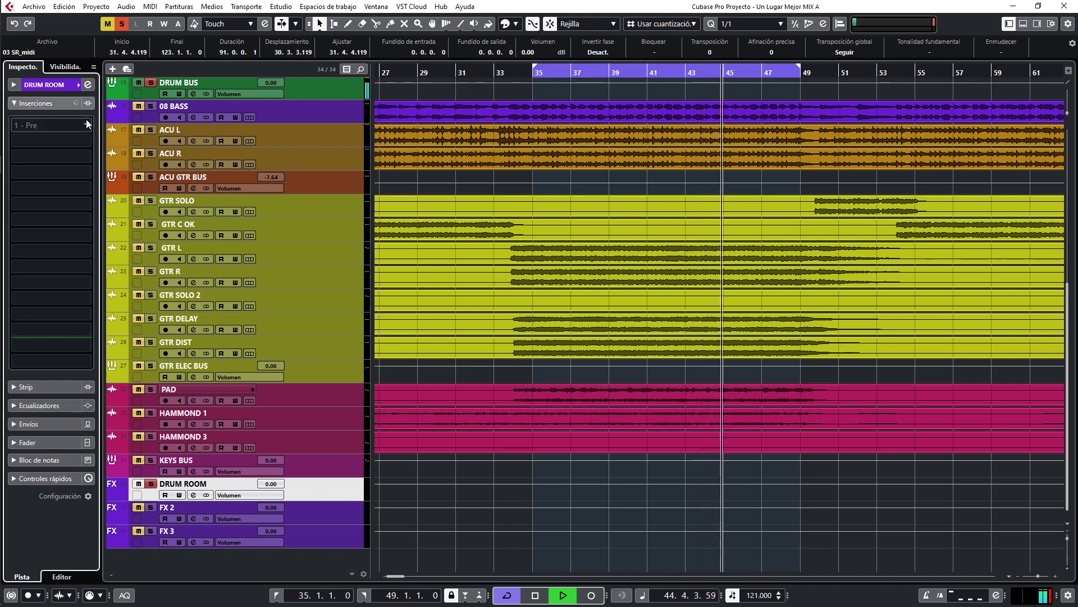
click(87, 125)
text(REV)
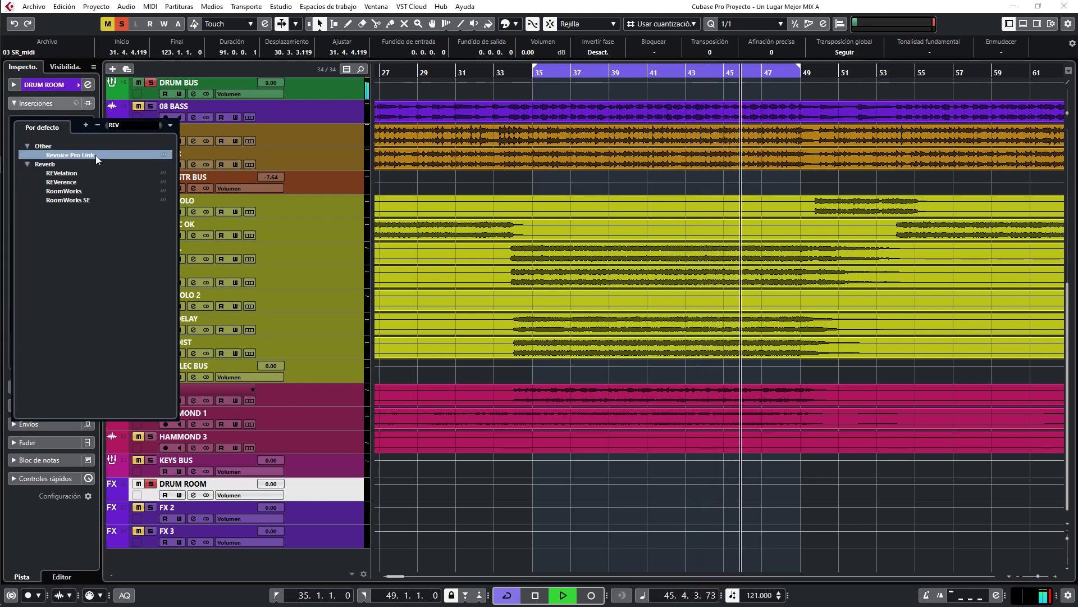
click(65, 192)
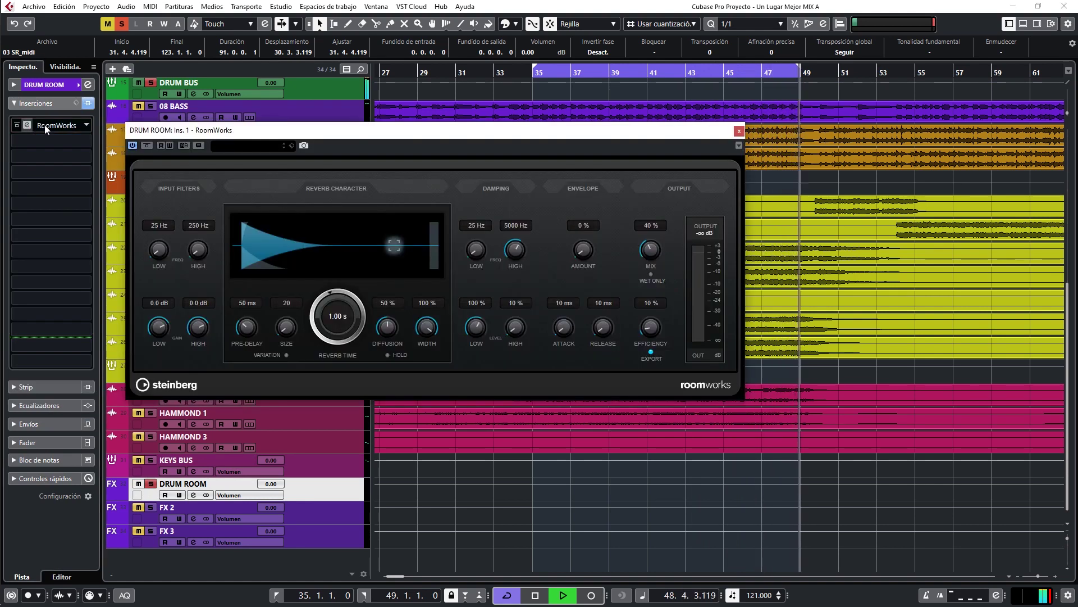
Step: Load the Drums Drum Shine preset in RoomWorks and move the plug-in window clear of the track list
click(243, 145)
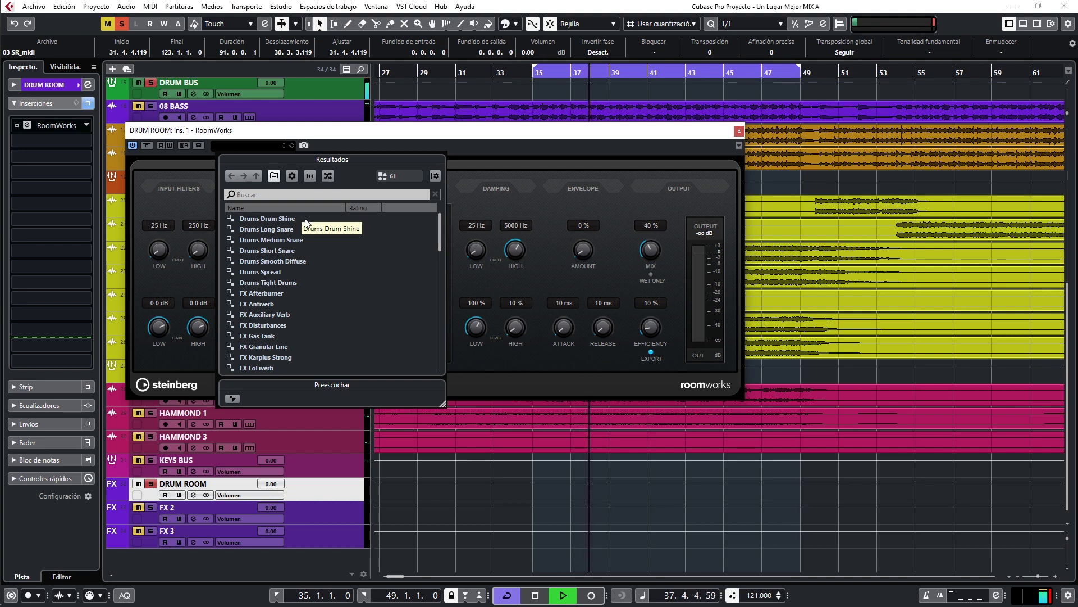
click(375, 218)
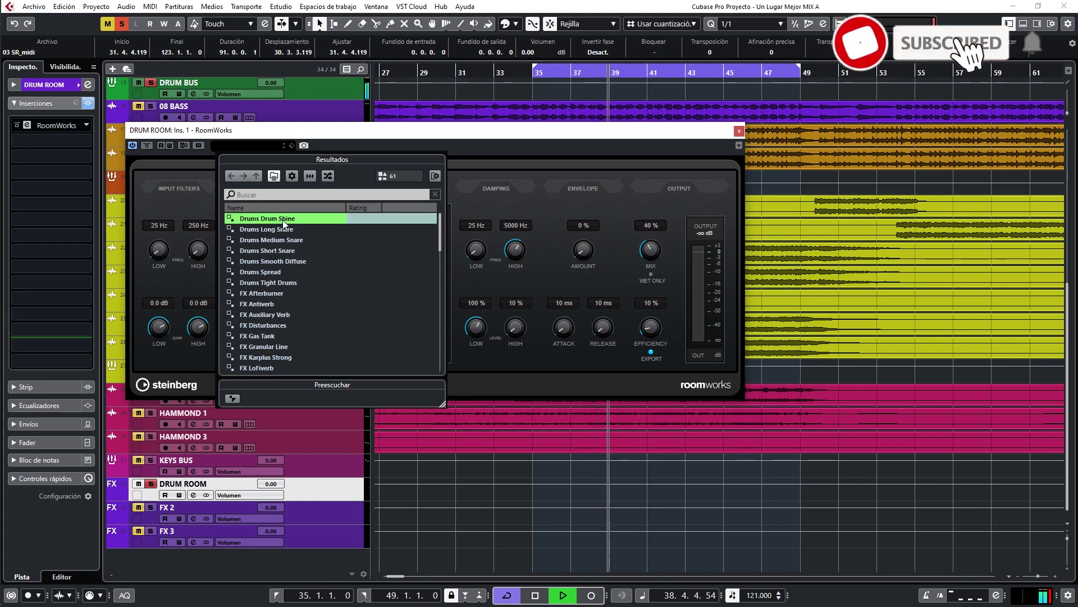
click(315, 143)
drag(252, 129, 539, 144)
Step: Remove the solo from the VOZ, CORO 1, CORO 2 and COROS BUS tracks so that only the drums play
scroll(129, 210, up, 6)
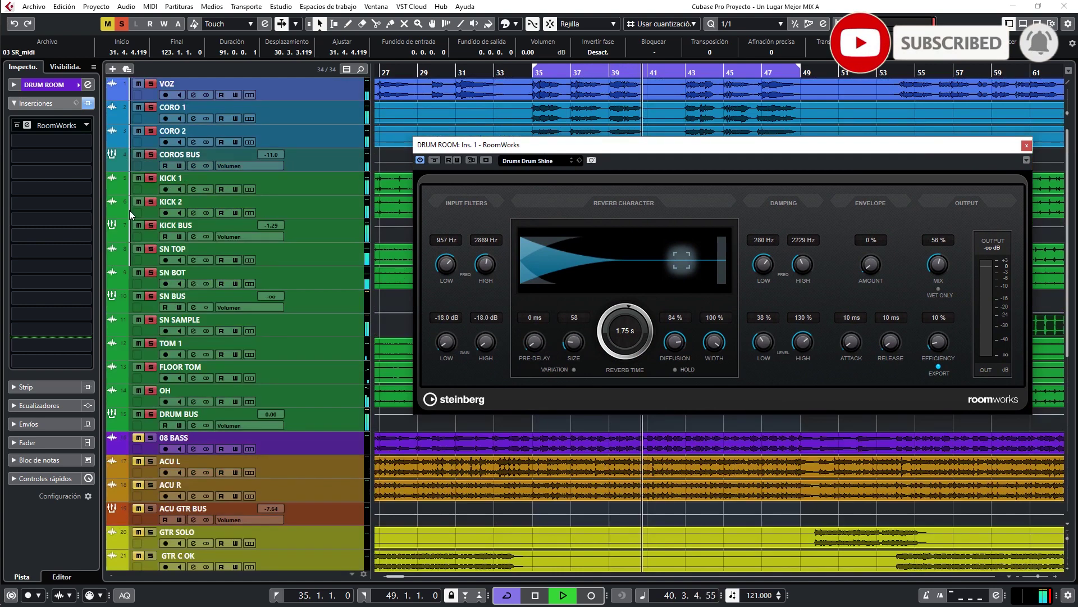
click(146, 154)
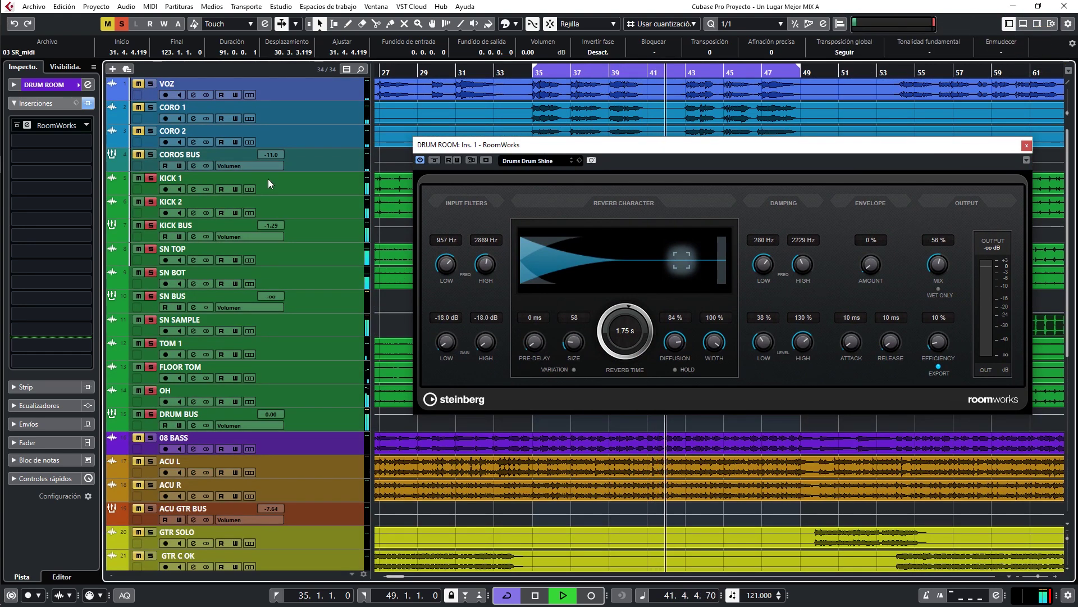
scroll(294, 228, down, 4)
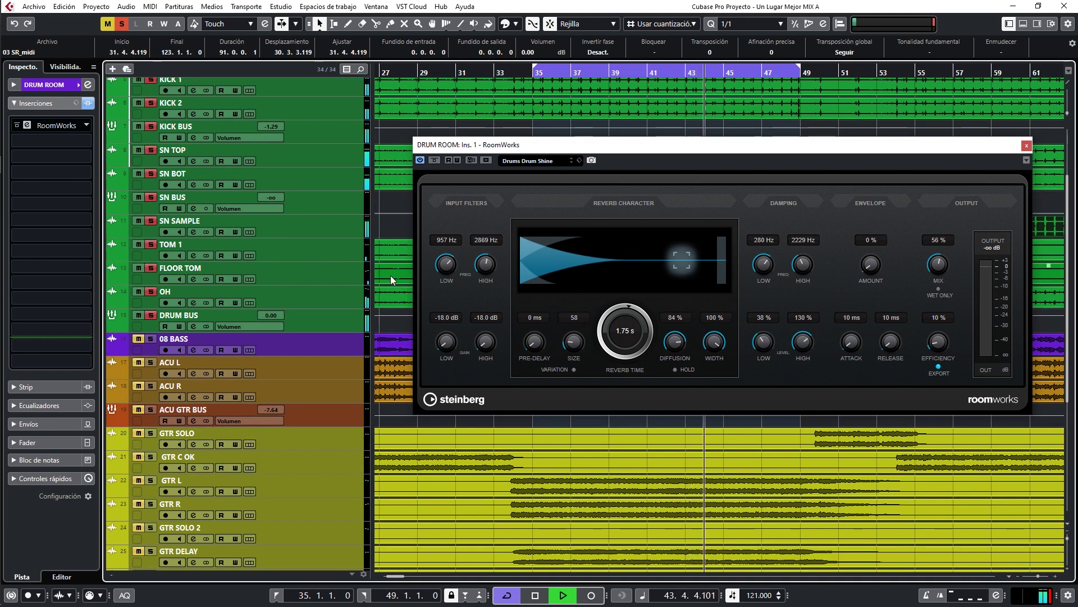
Step: Add and activate a send from DRUM BUS to DRUM ROOM, and shift the RoomWorks window for easier access
click(337, 325)
click(31, 424)
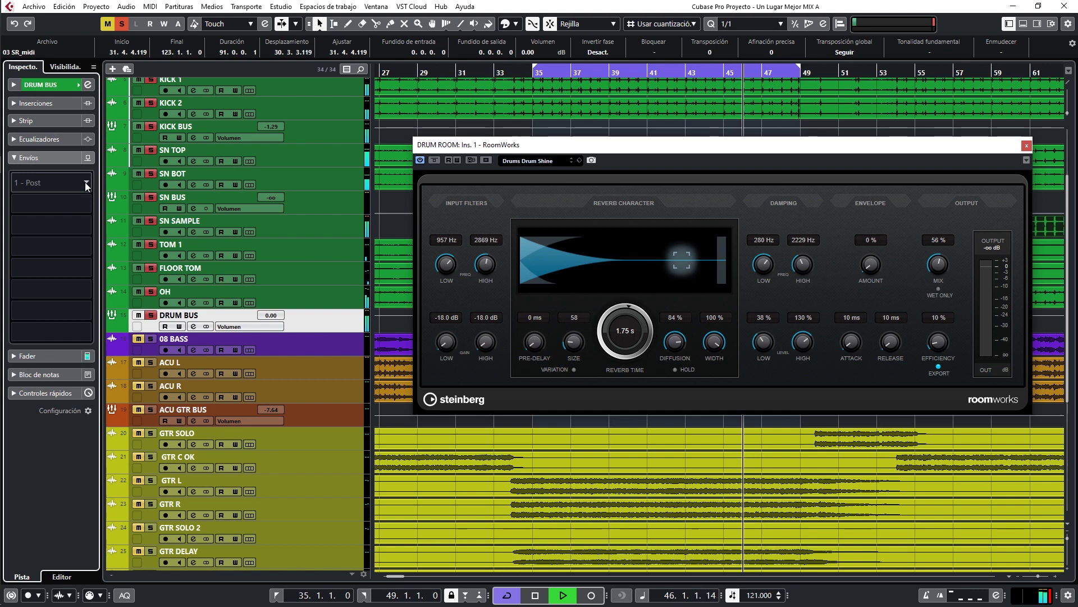
click(85, 182)
click(56, 225)
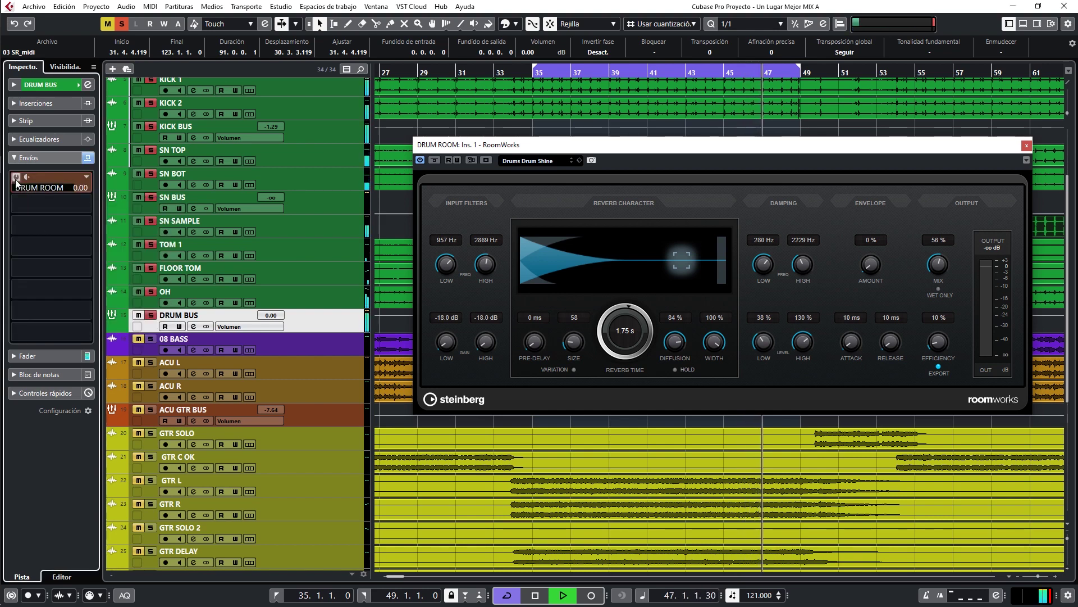
drag(627, 144, 532, 122)
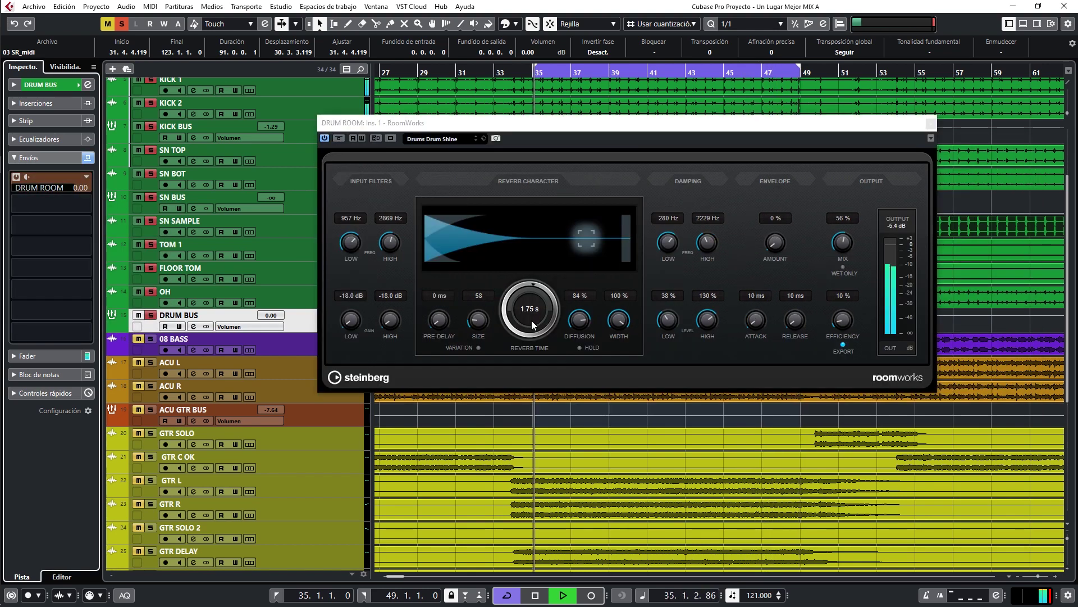
Step: Raise the RoomWorks reverb time to 2.00 s while starting and stopping playback to hear the tail
drag(523, 316, 558, 82)
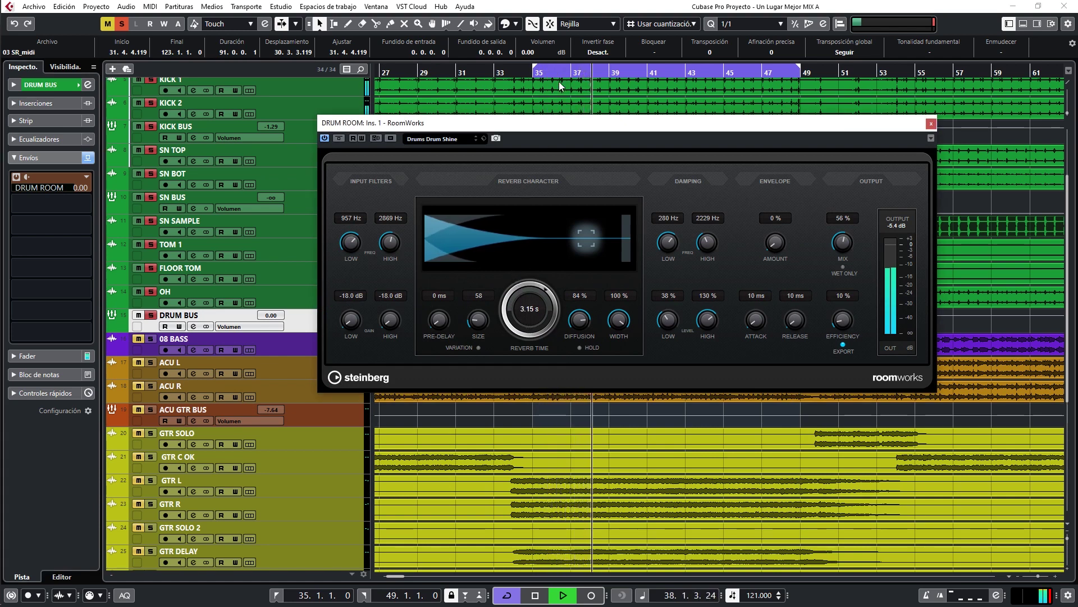
drag(528, 183, 513, 265)
key(space)
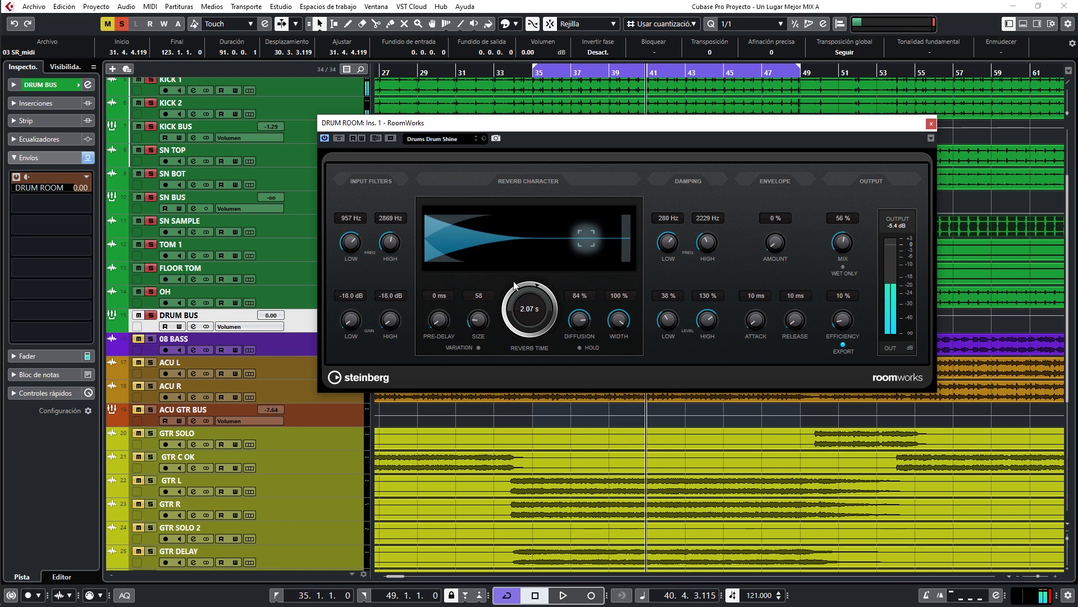
key(space)
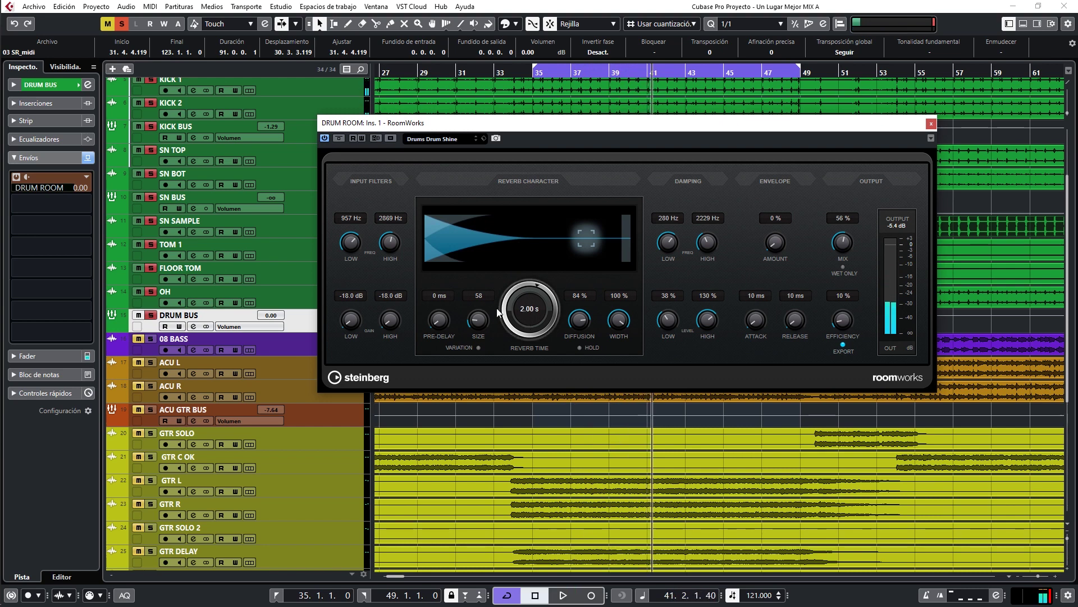
key(space)
Step: Set the RoomWorks pre-delay to 41 ms, the size to 44 and the diffusion to 0% while listening to the drums
drag(439, 296, 433, 324)
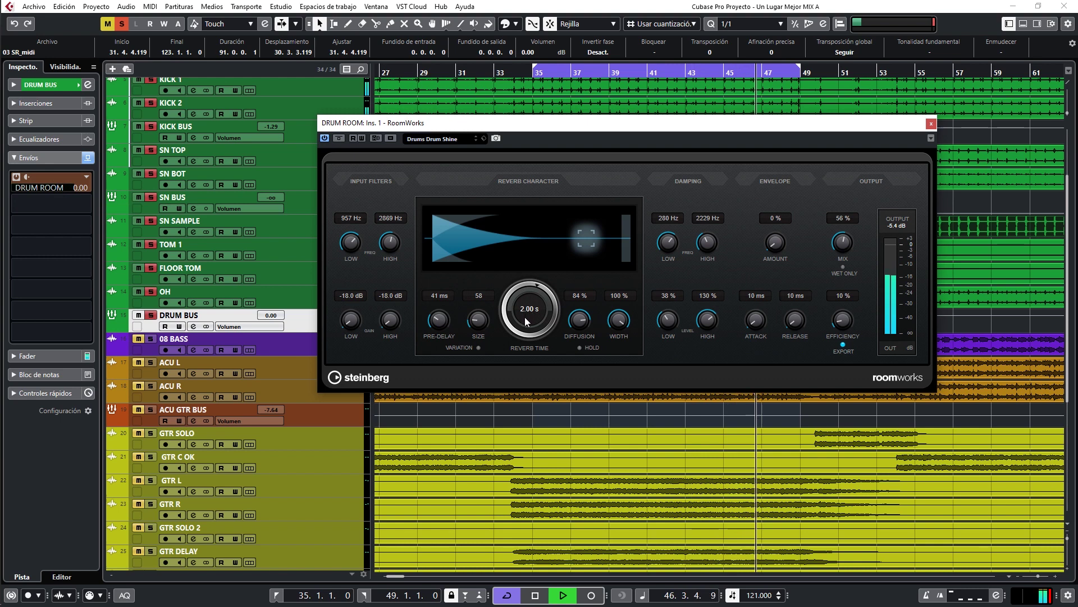
drag(478, 320, 473, 332)
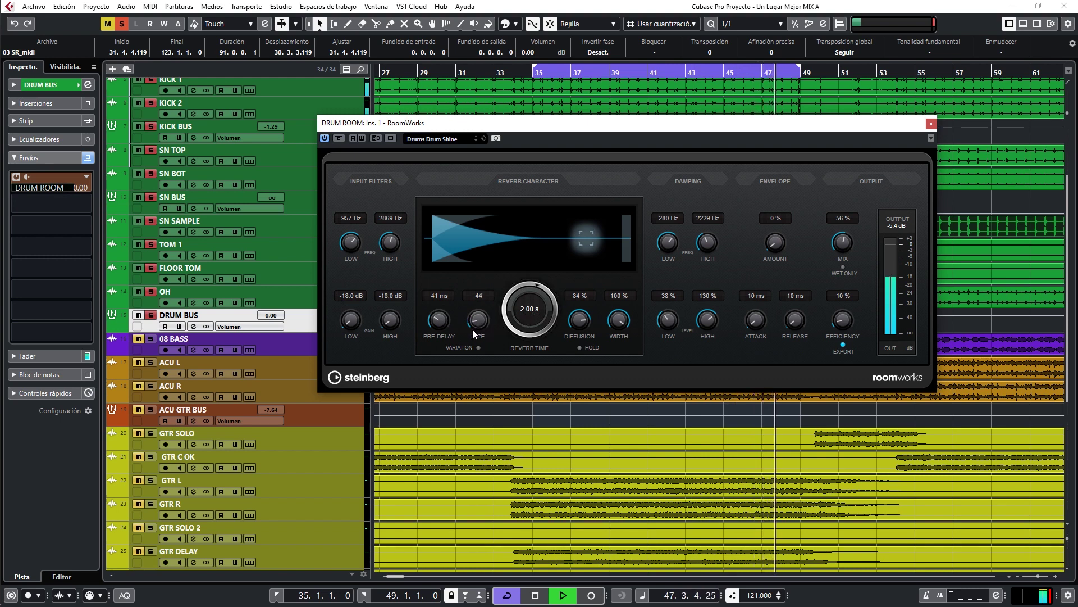
drag(579, 320, 575, 441)
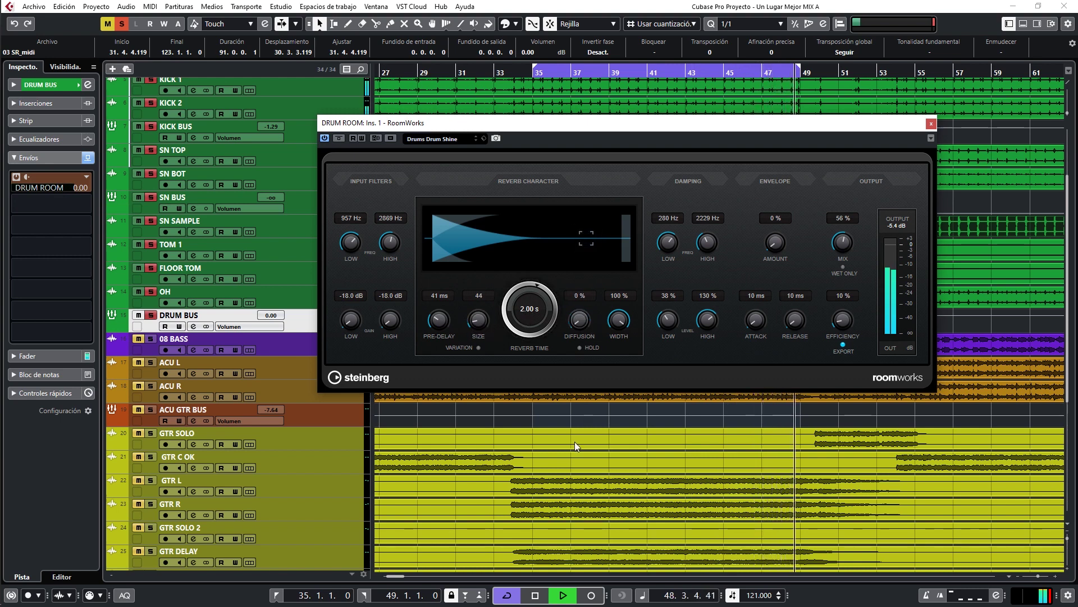
key(space)
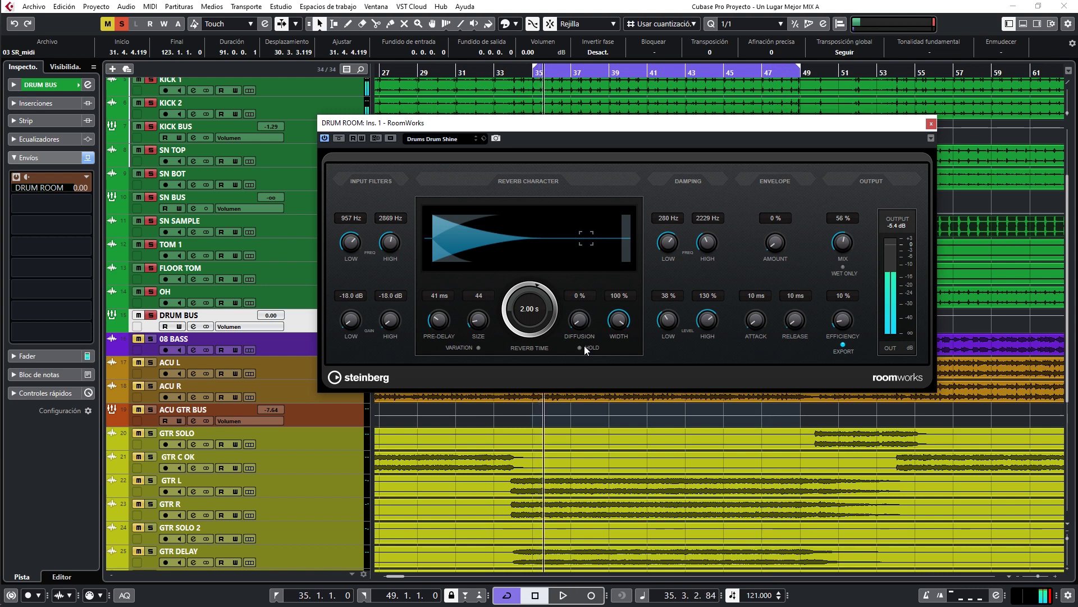
key(space)
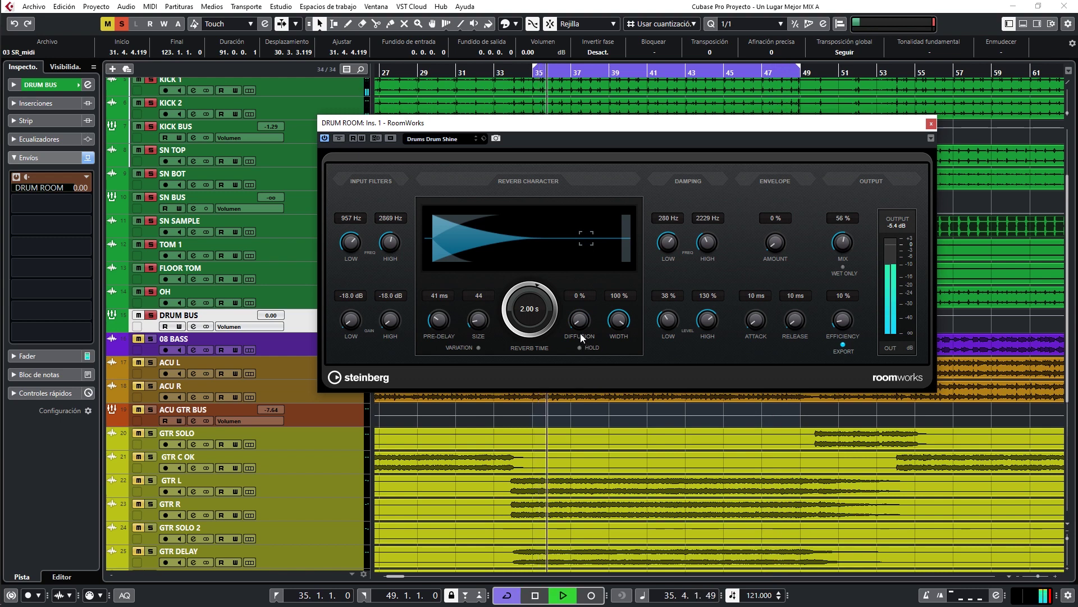
Step: Set the RoomWorks input filter frequencies to 93 Hz low and 8216 Hz high, and the output mix to 100%
drag(350, 242, 342, 280)
mouse_move(379, 242)
mouse_down()
mouse_move(403, 203)
mouse_move(393, 247)
mouse_up()
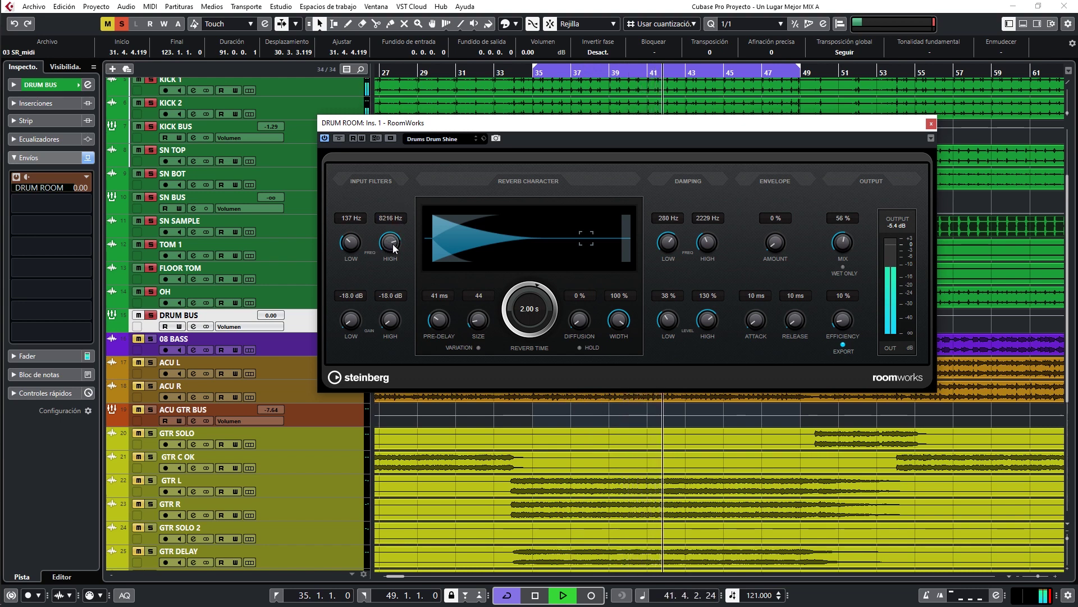
drag(842, 245, 846, 219)
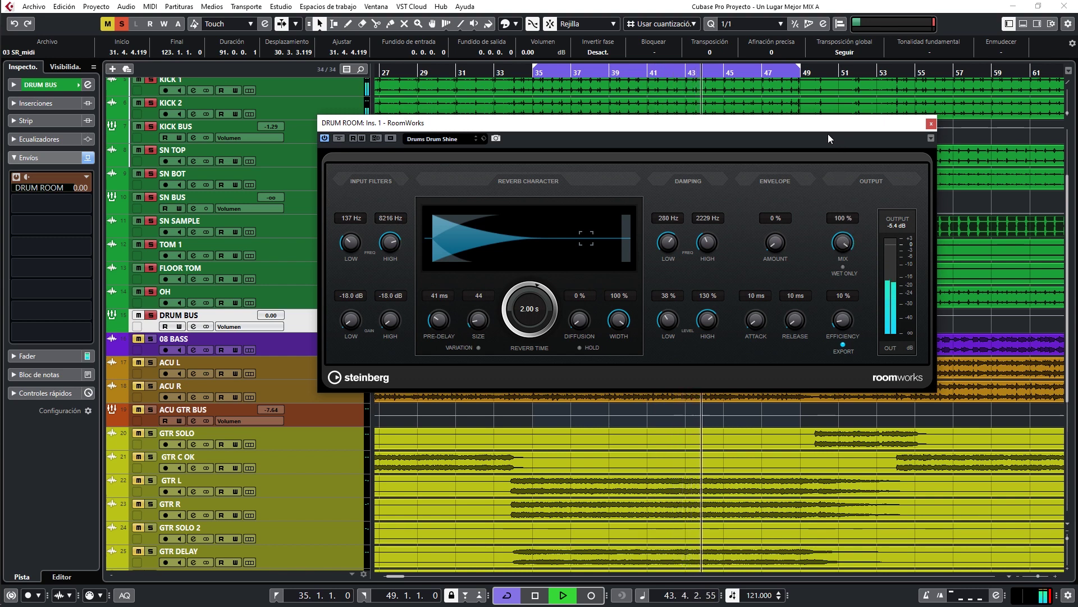
key(space)
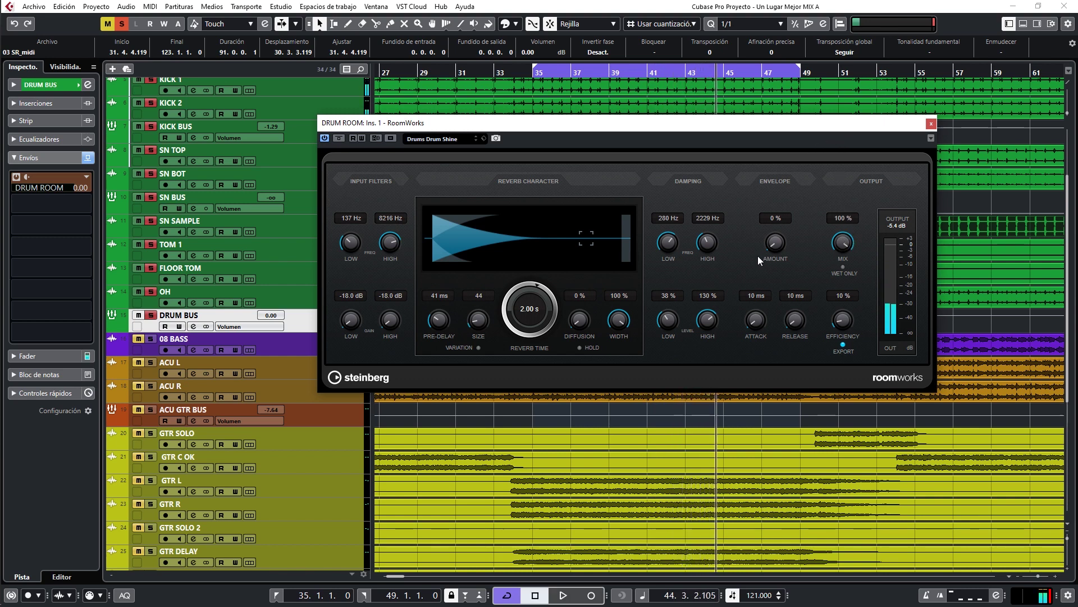
key(space)
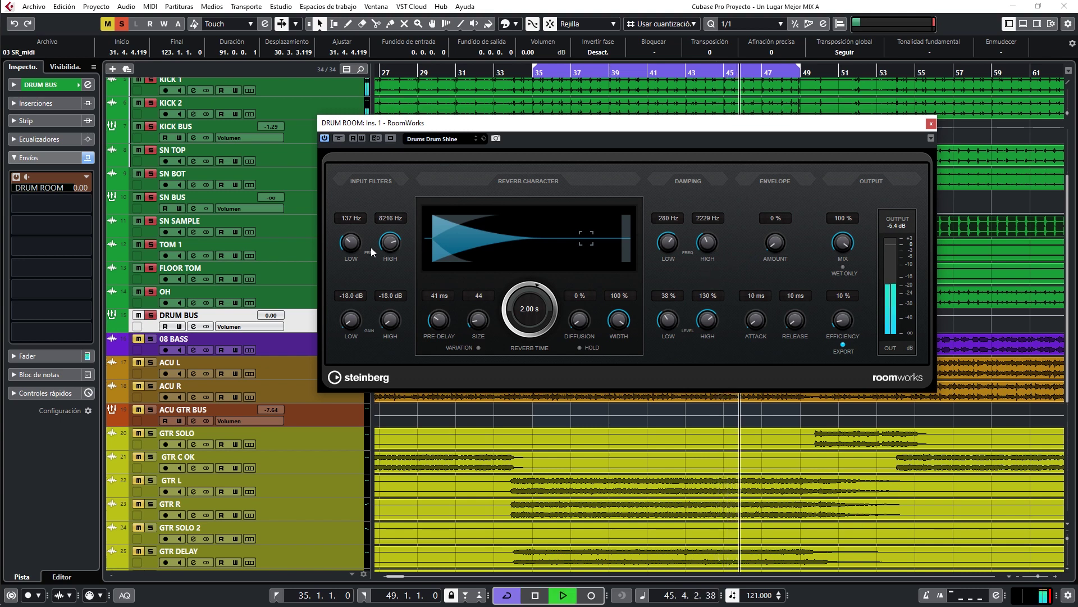
mouse_move(345, 247)
mouse_down()
mouse_move(341, 257)
mouse_move(339, 242)
mouse_up()
scroll(339, 243, down, 2)
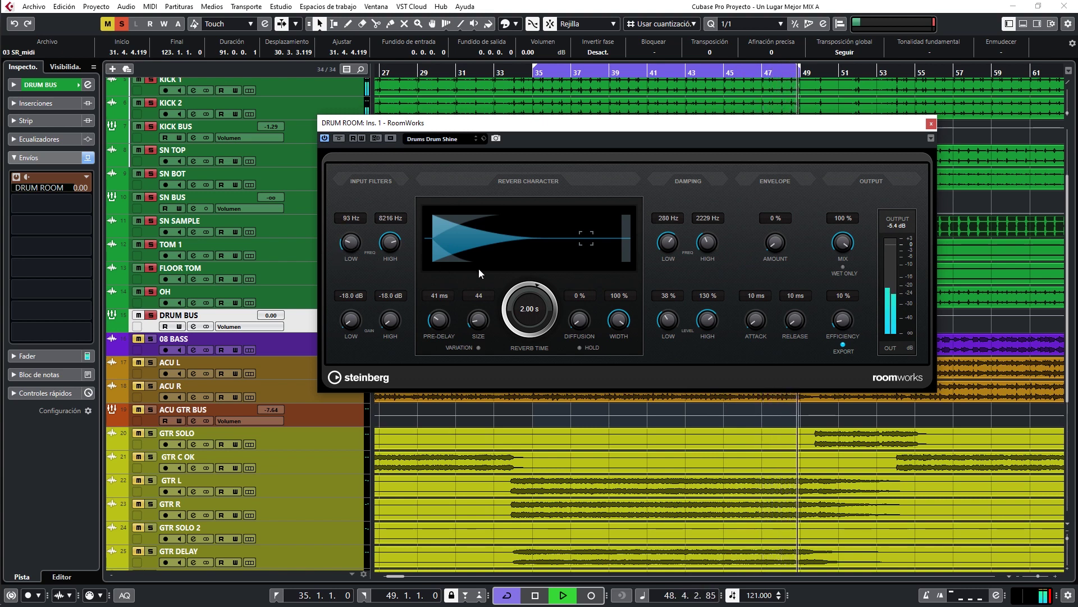
Step: Close RoomWorks, lower the DRUM BUS send to DRUM ROOM to -8.68, and compare the drums with the send off and on
click(931, 123)
scroll(138, 278, down, 3)
scroll(138, 278, down, 4)
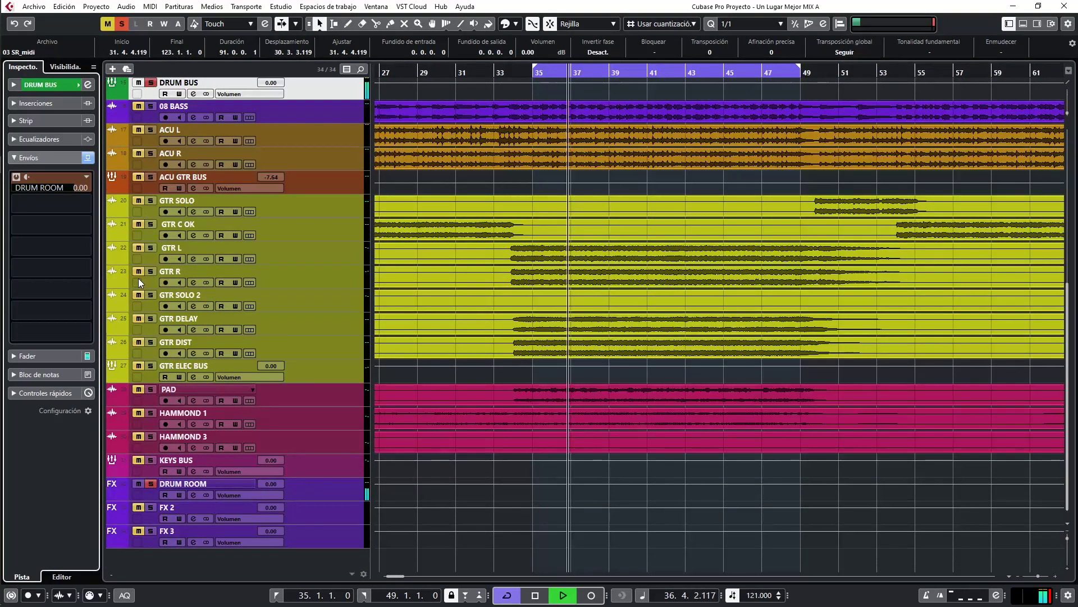
drag(64, 189, 26, 240)
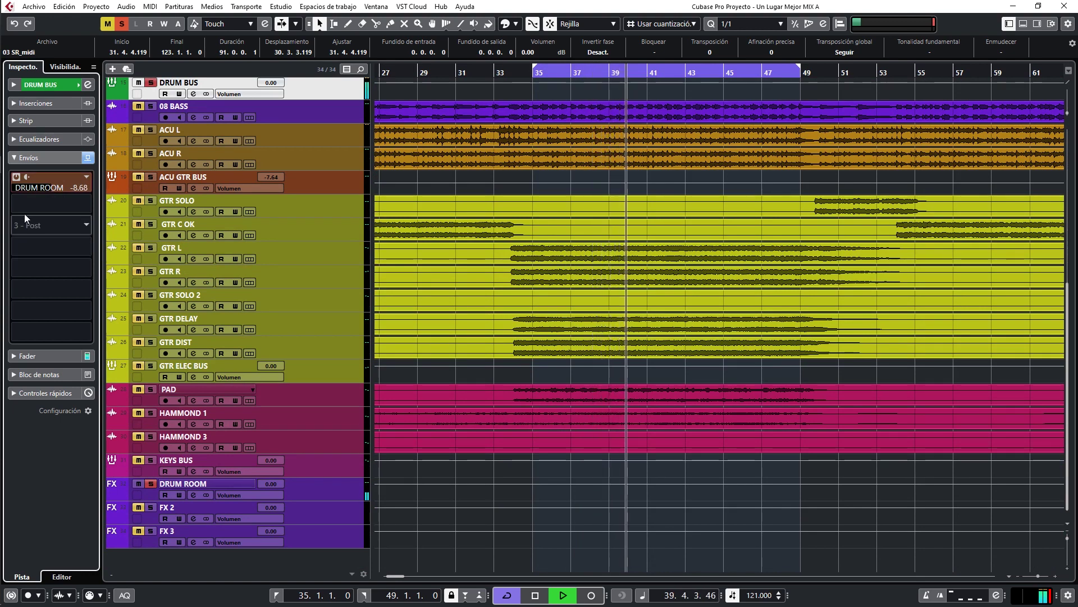
click(17, 177)
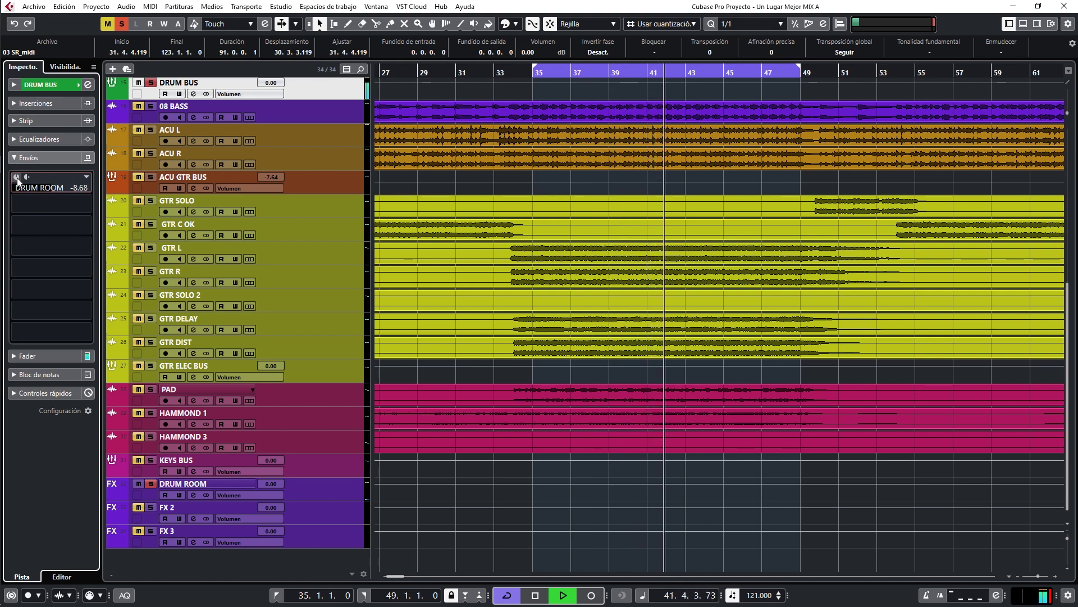
click(17, 178)
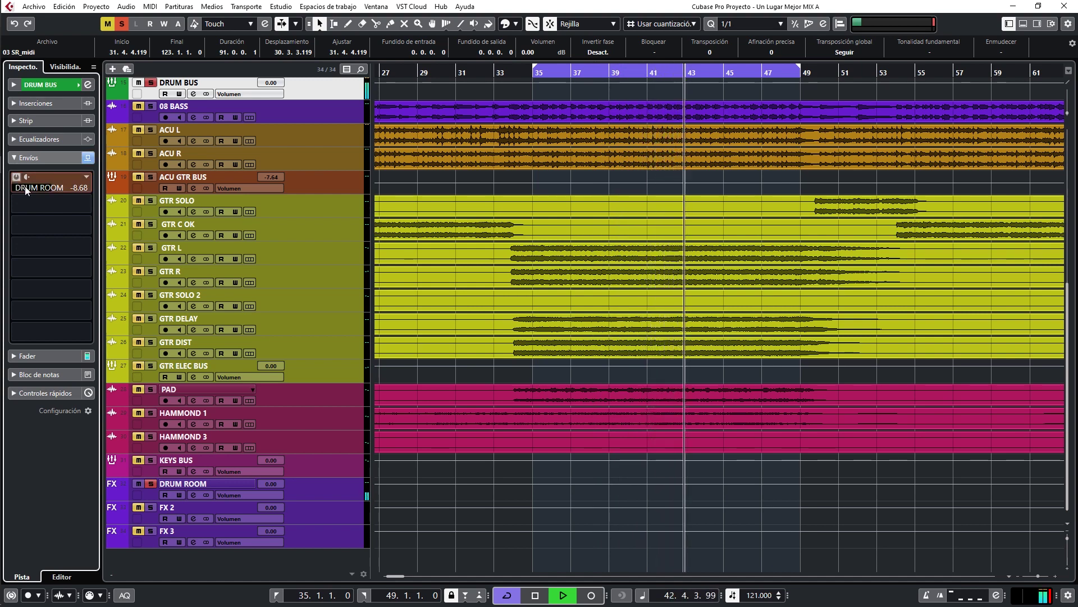
Step: Reopen RoomWorks on DRUM ROOM, set the reverb time to 1.19 s and the size to 92, and close it
click(311, 493)
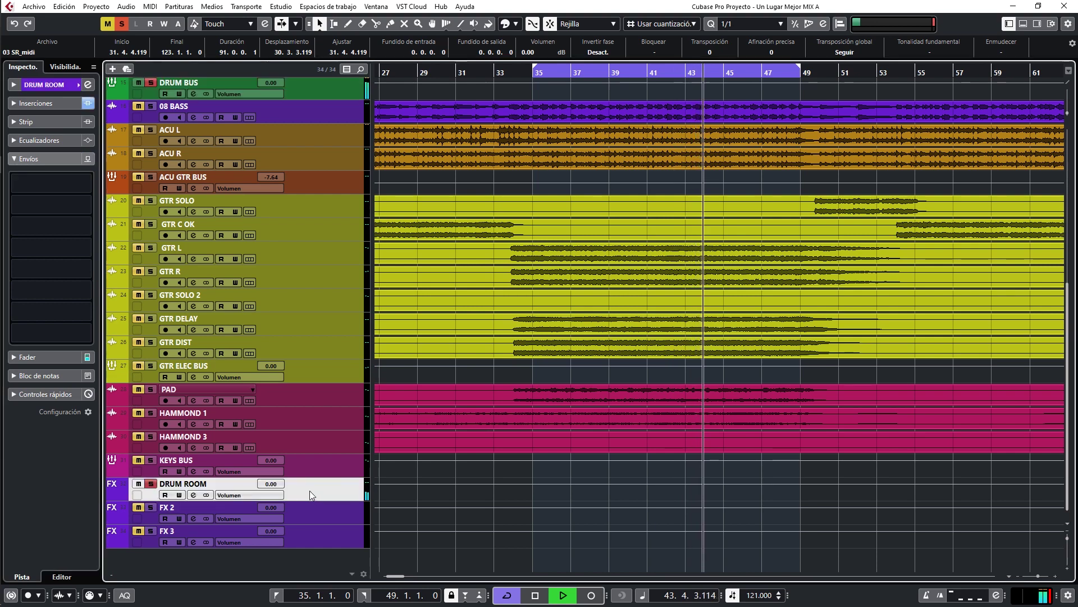
click(42, 102)
click(26, 126)
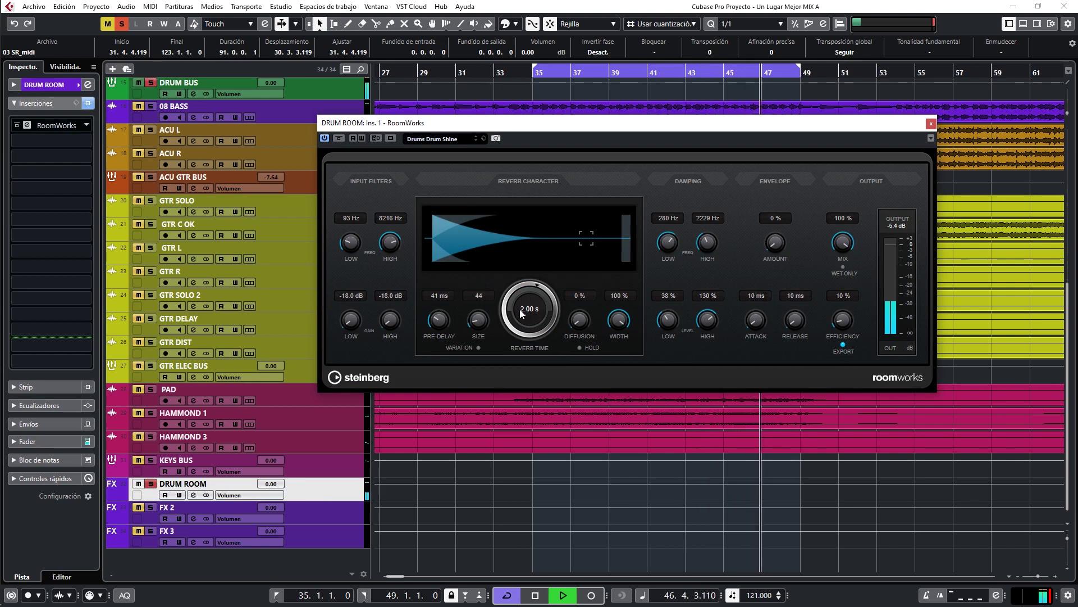
drag(520, 309, 520, 450)
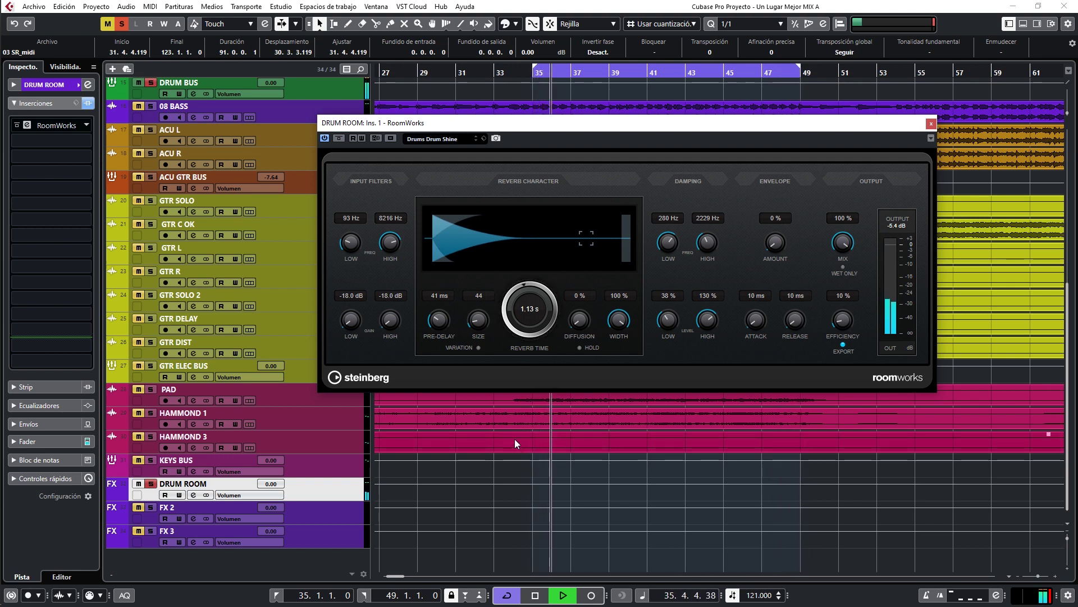
drag(528, 312, 525, 301)
mouse_move(575, 325)
mouse_down()
mouse_move(574, 282)
mouse_move(583, 325)
mouse_move(544, 441)
mouse_up()
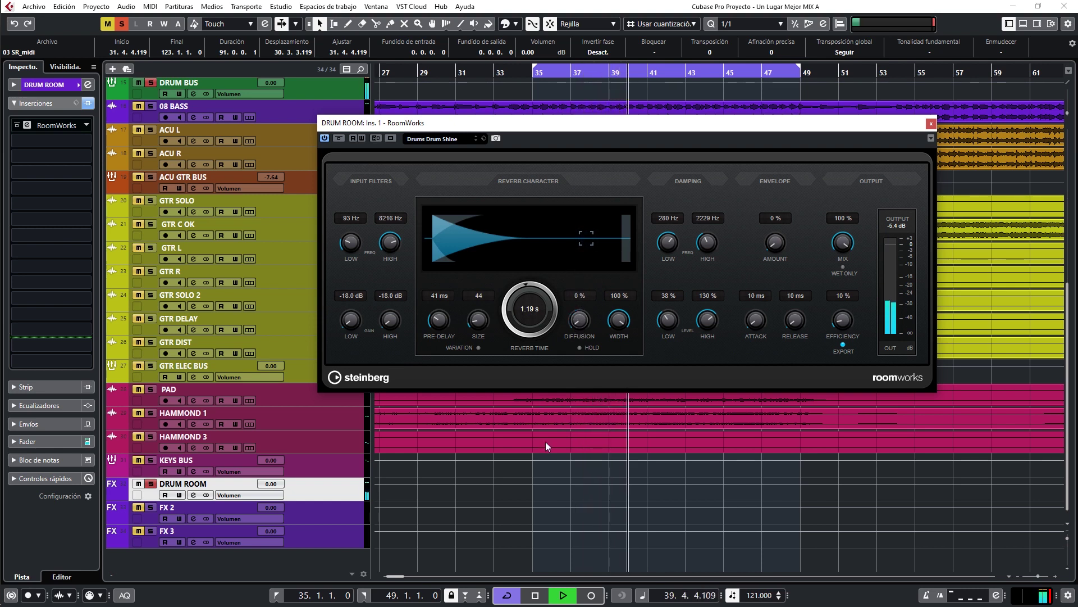
mouse_move(482, 330)
mouse_down()
mouse_move(474, 280)
mouse_move(471, 334)
mouse_up()
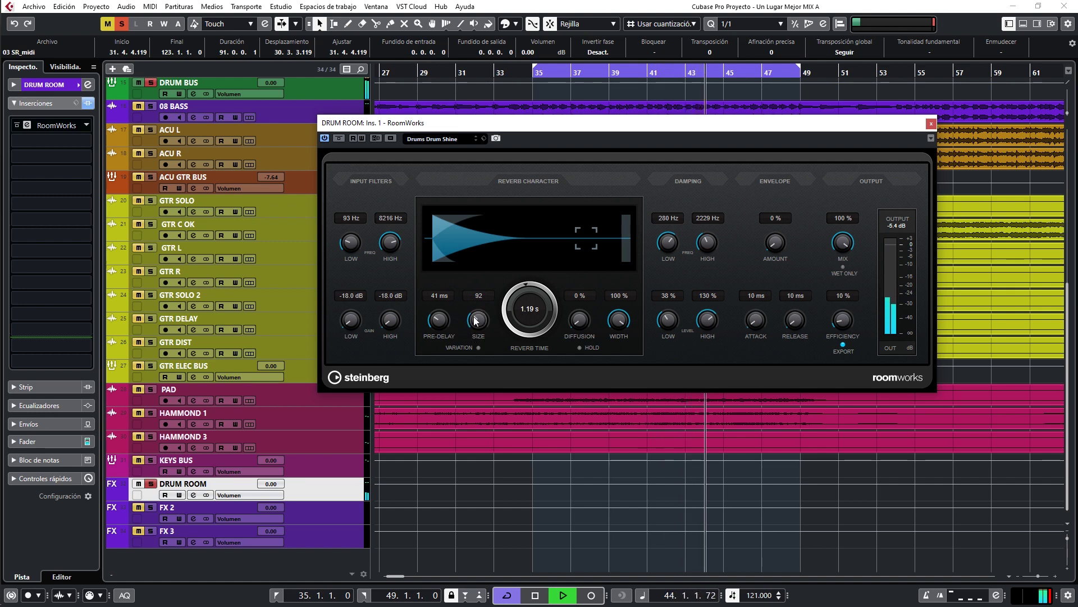
click(931, 124)
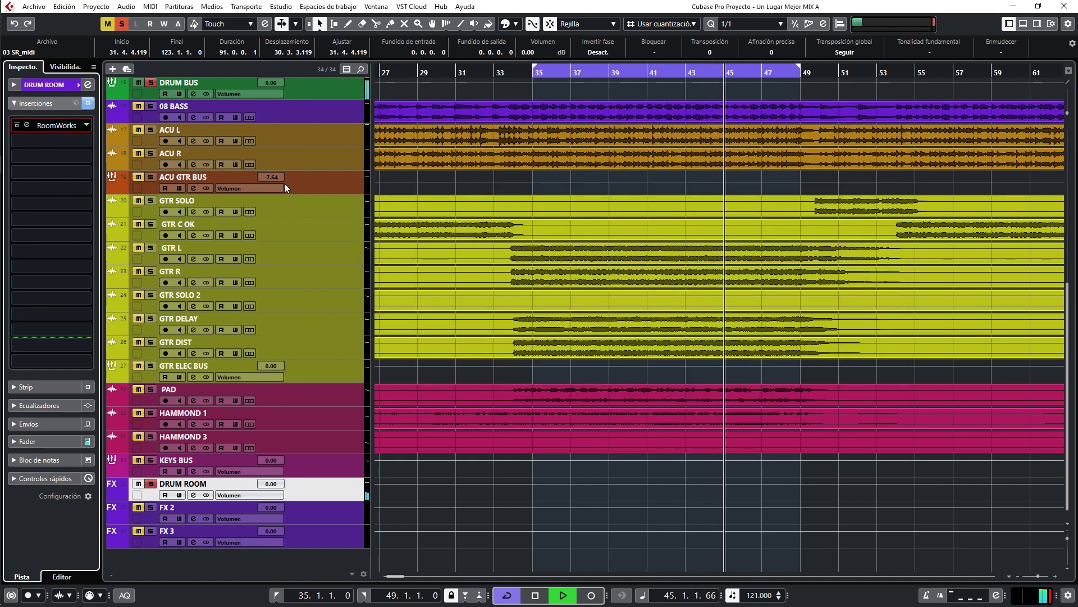
Step: Fine-tune the DRUM BUS send level to DRUM ROOM to -8.51
click(330, 91)
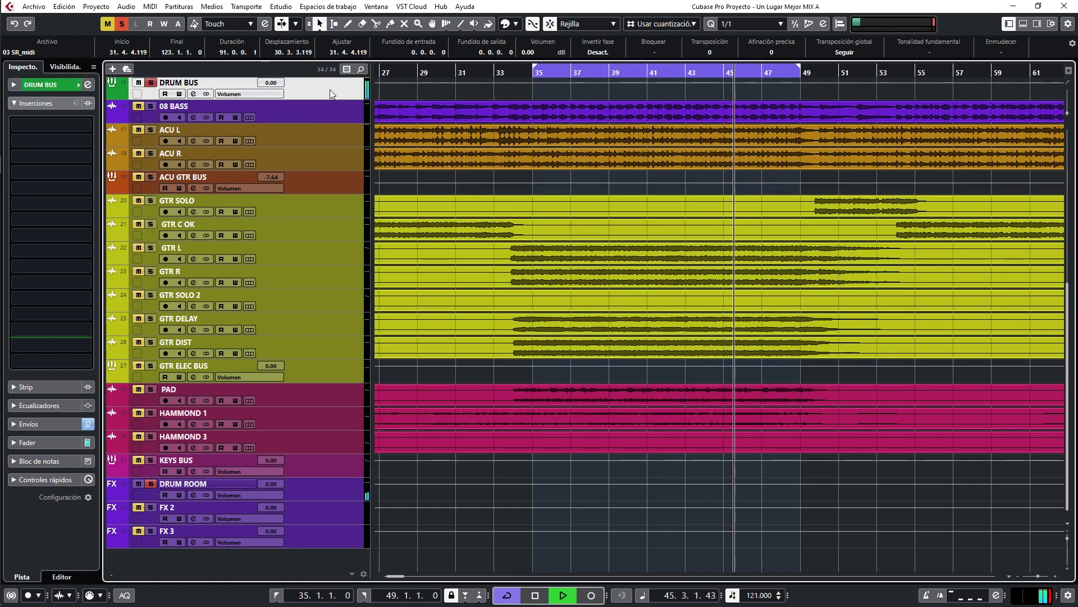
click(28, 423)
drag(52, 183, 72, 184)
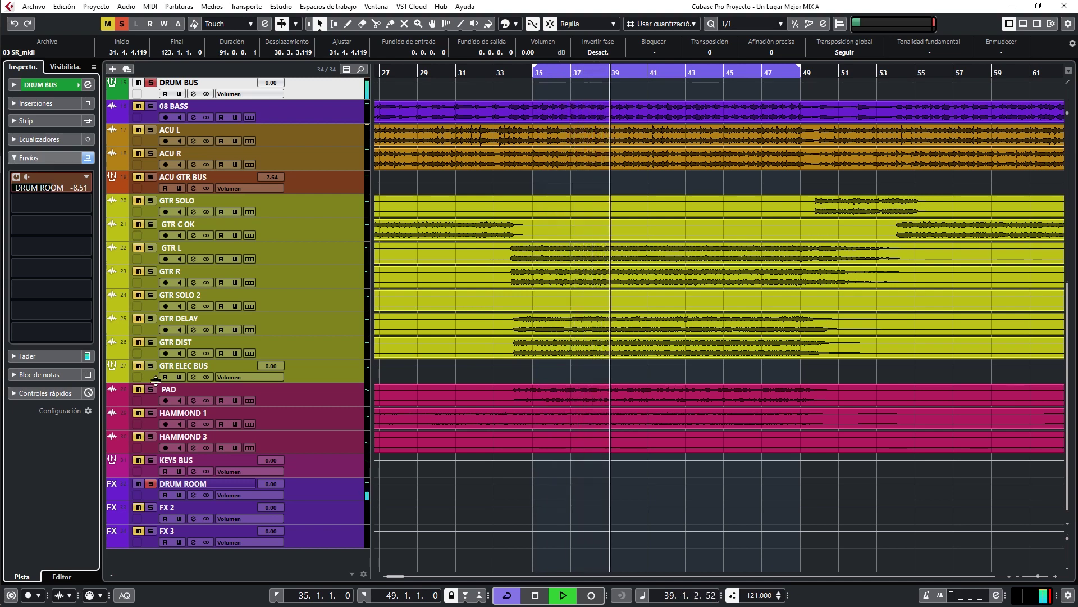
Step: Set the pre-delay of the DRUM ROOM reverb to 47 ms and close the plug-in and channel settings windows
click(194, 495)
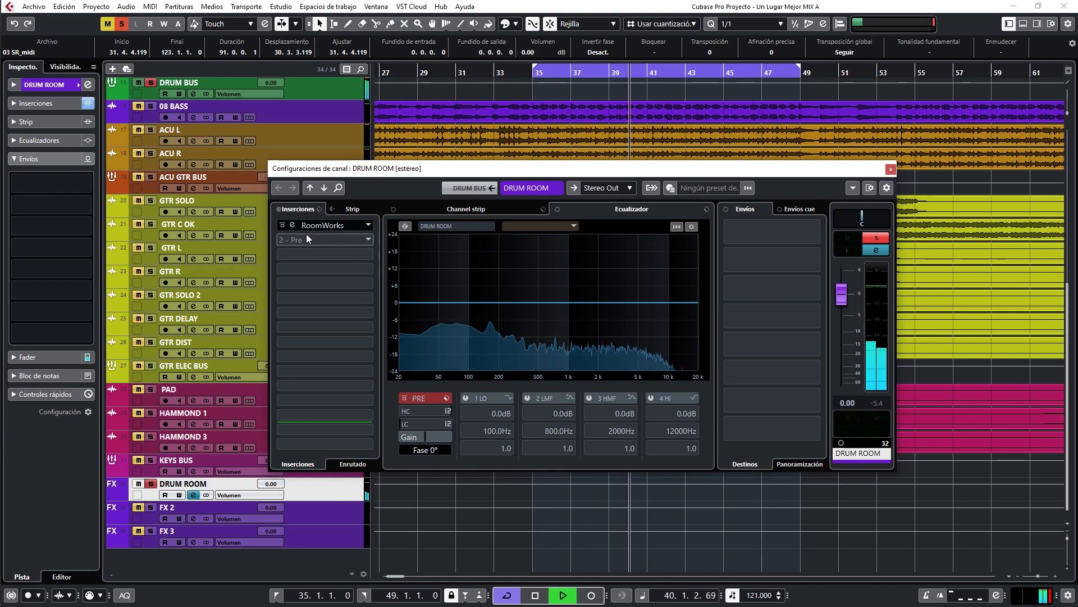
click(303, 225)
drag(437, 325, 431, 331)
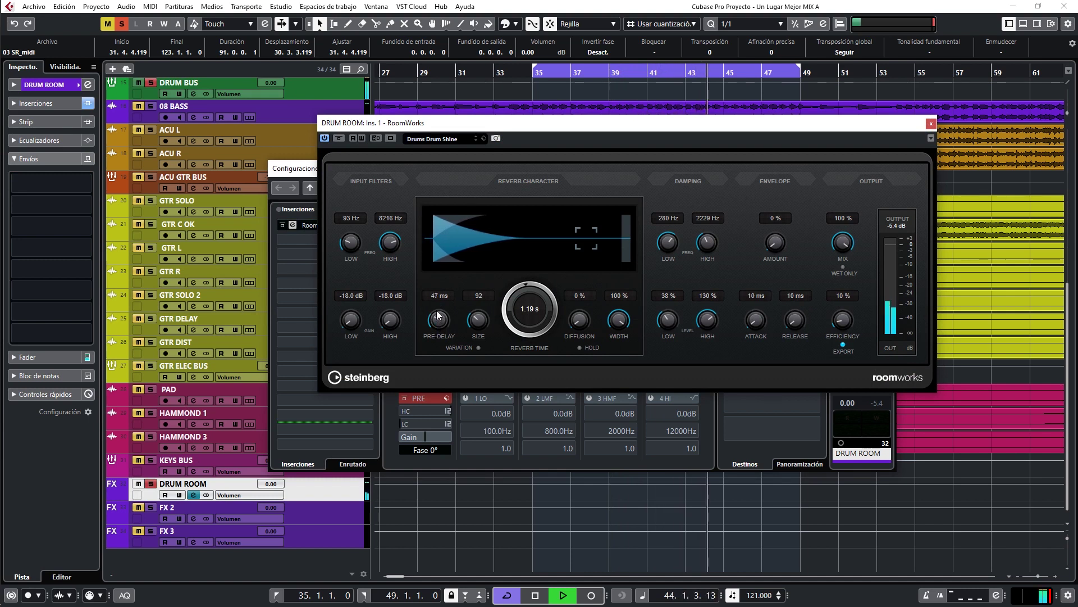
click(929, 125)
click(890, 168)
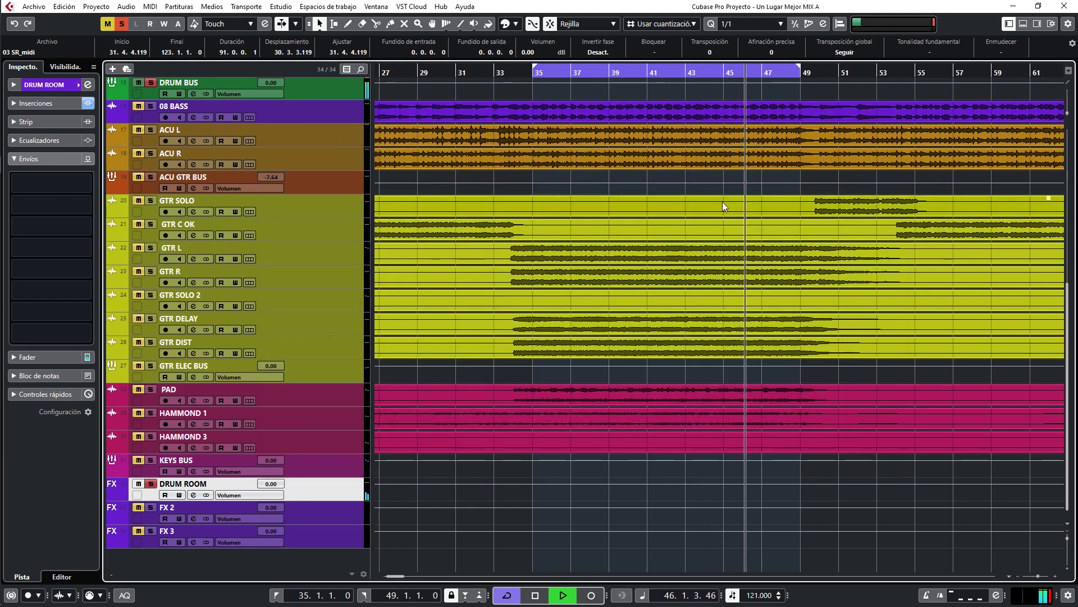
Step: Add the 08 BASS track to the soloed tracks and play it together with the drums
key(space)
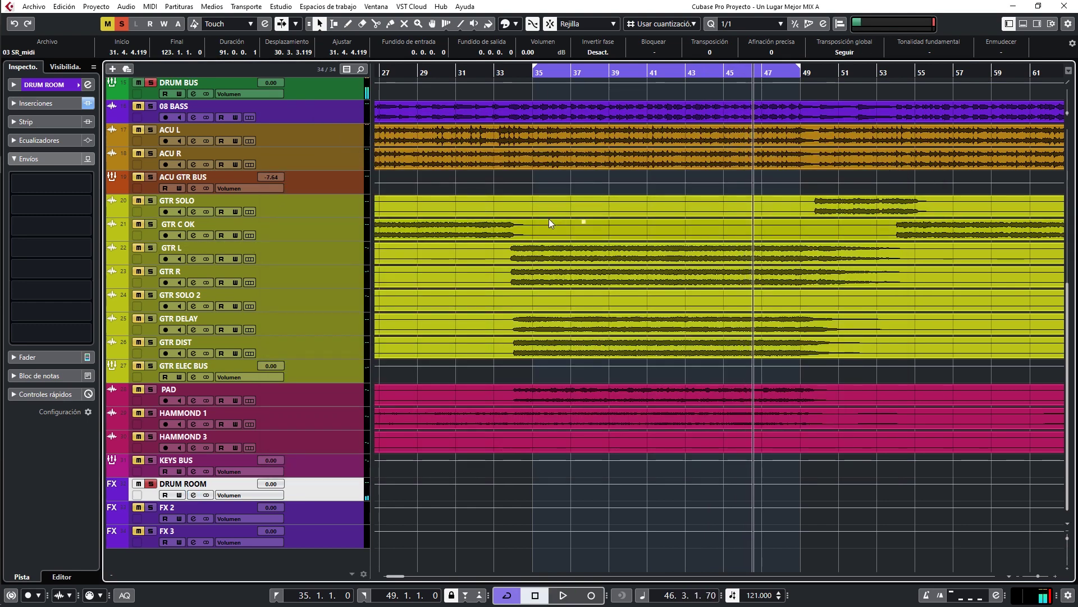
scroll(157, 224, up, 5)
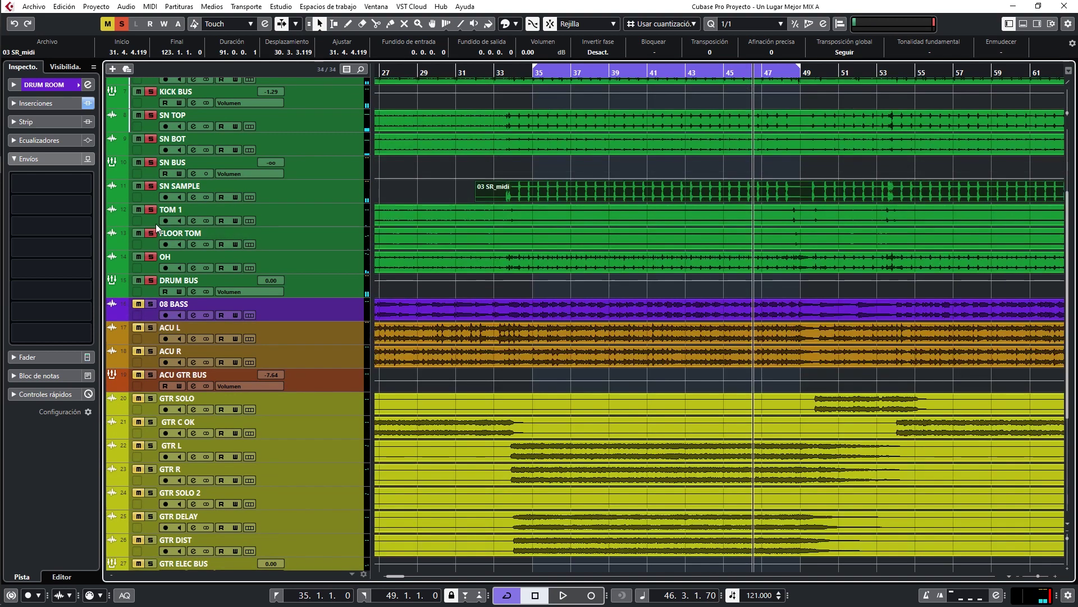
key(space)
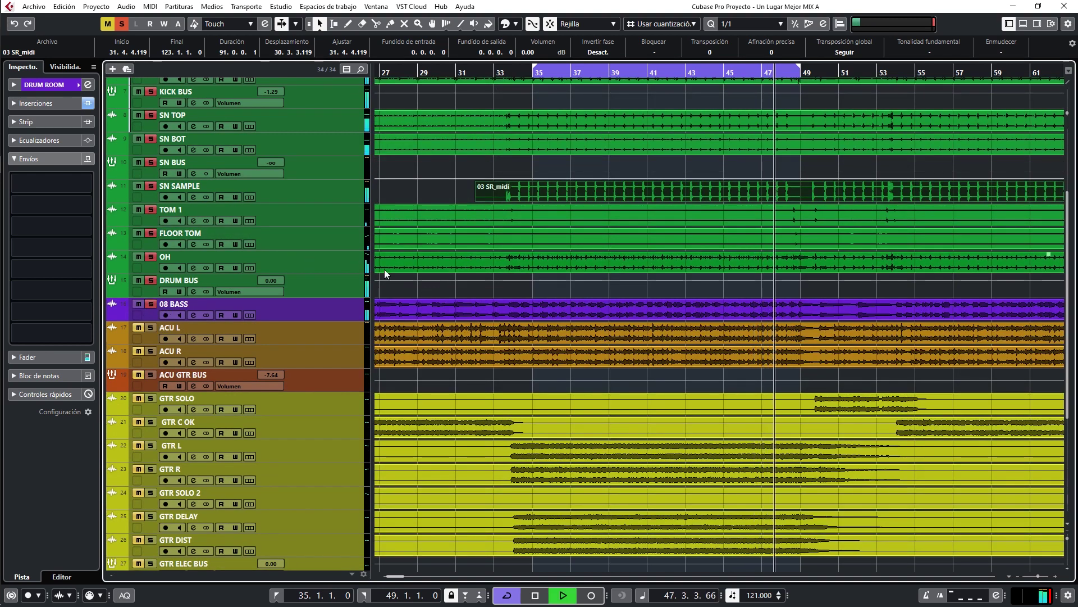
scroll(283, 326, down, 5)
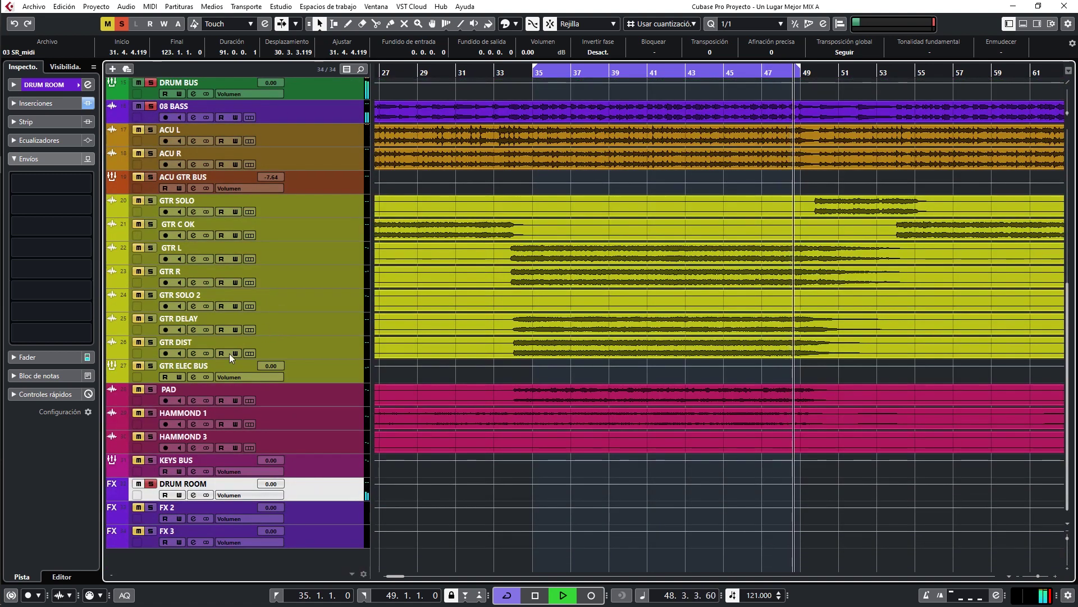
Step: Lower the DRUM BUS send to DRUM ROOM to -14.0, comparing the drums with the send switched off and on
click(149, 484)
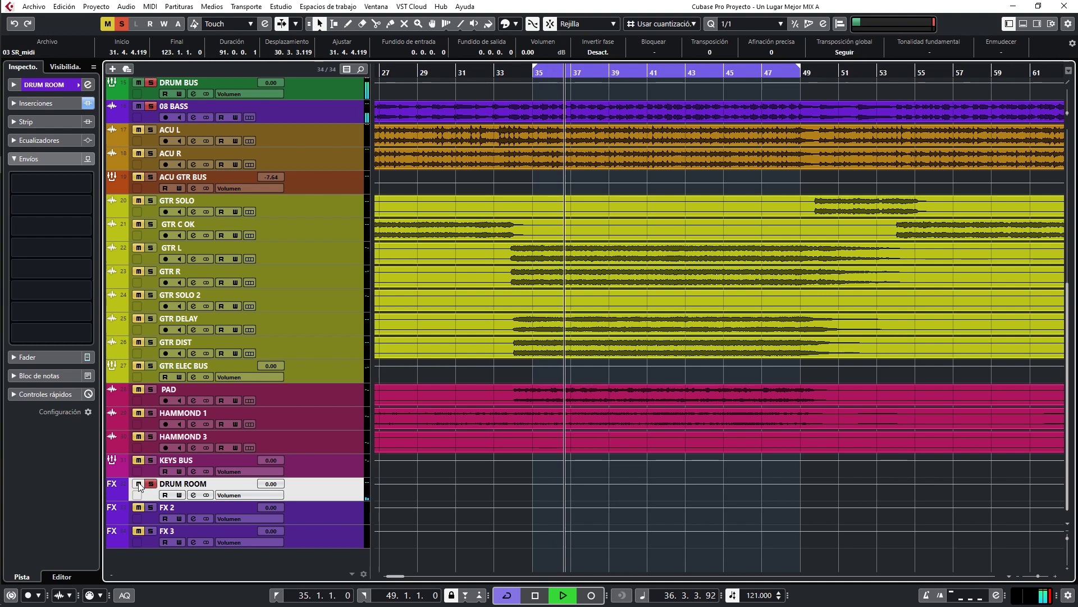
scroll(255, 276, up, 8)
click(349, 390)
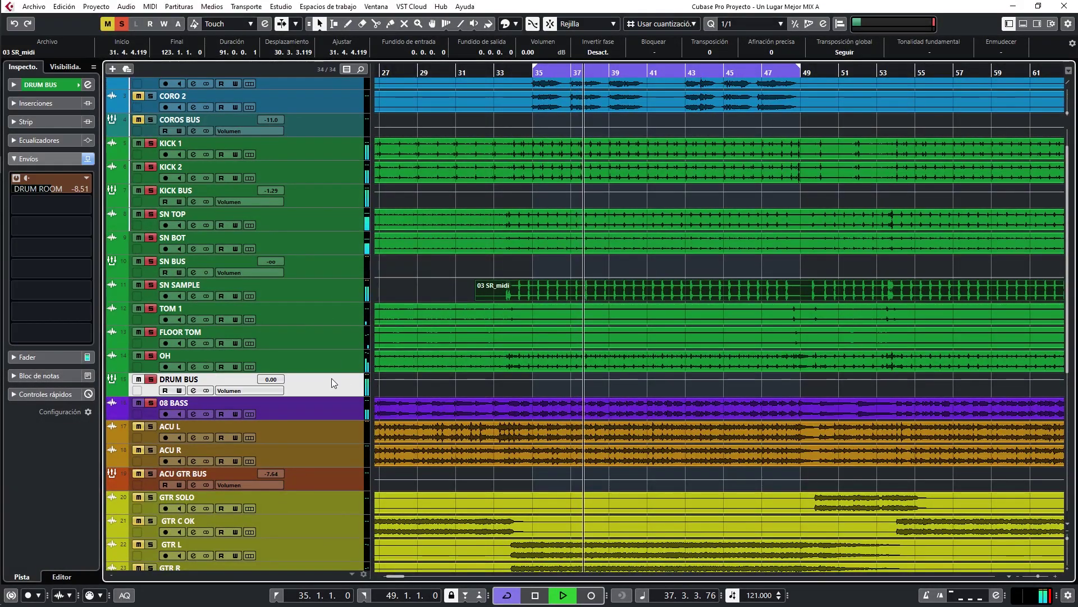
drag(48, 188, 22, 230)
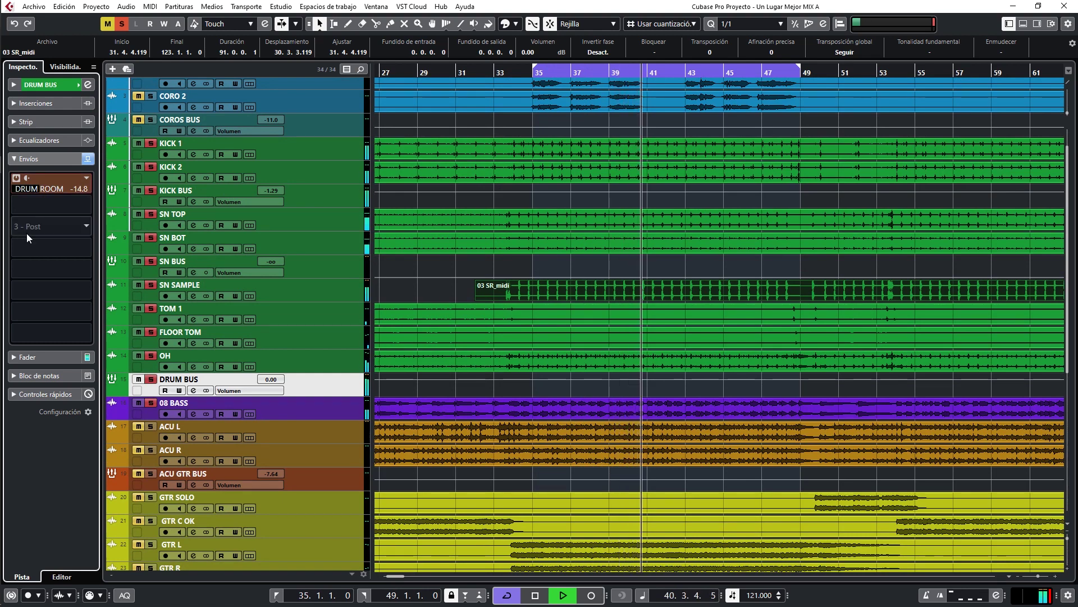
click(15, 178)
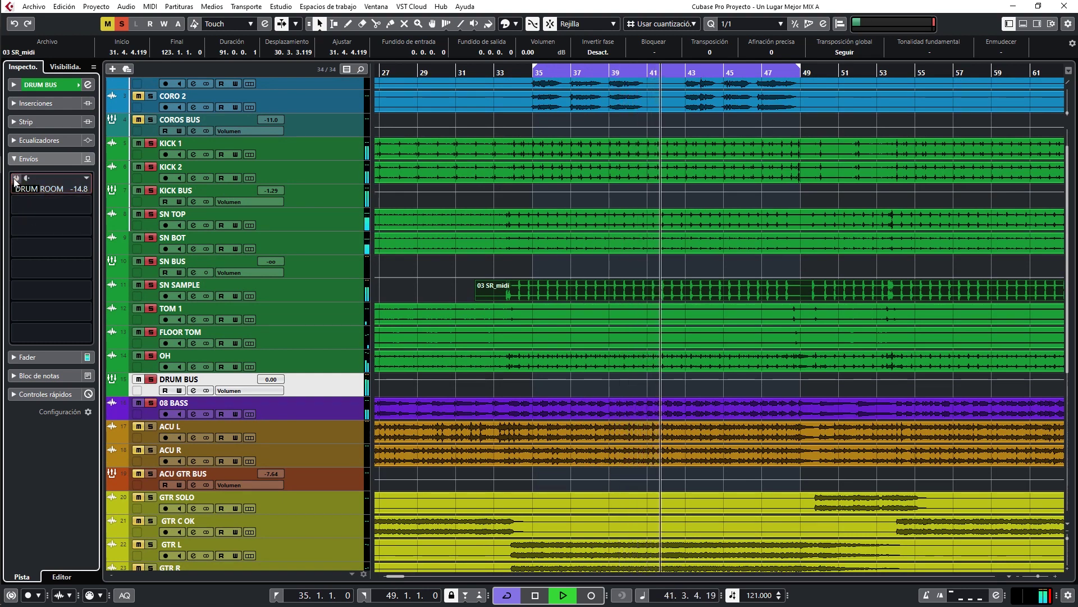
click(16, 178)
drag(18, 187, 33, 187)
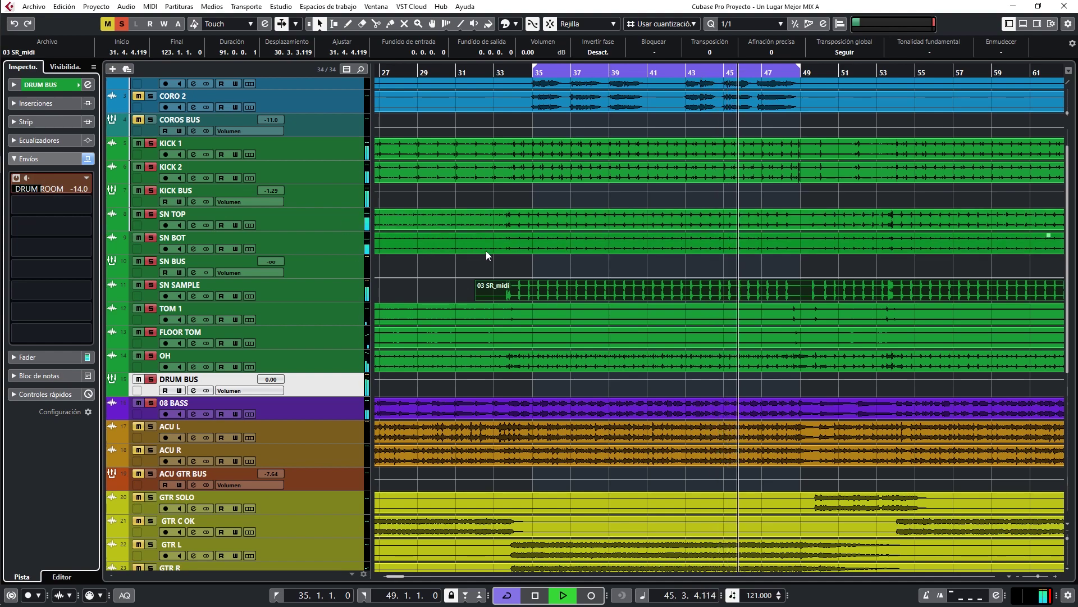
Step: Solo the snare bus with SN TOP and SN BOT, leaving SN SAMPLE out, and select SN BUS
ctrl+scroll(534, 268, down, 4)
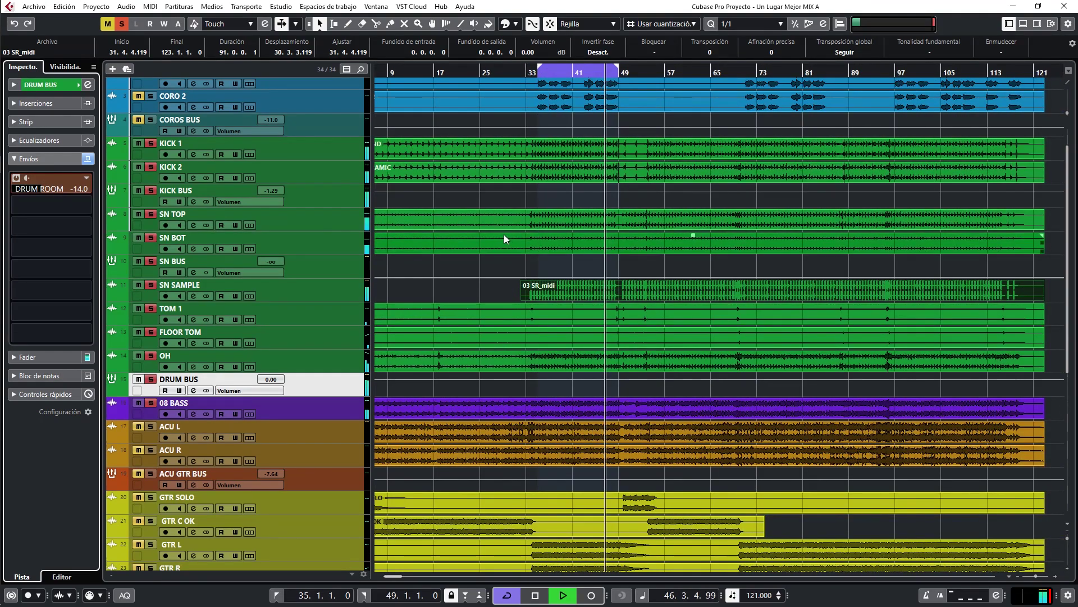
ctrl+scroll(535, 258, up, 6)
ctrl+scroll(567, 262, down, 4)
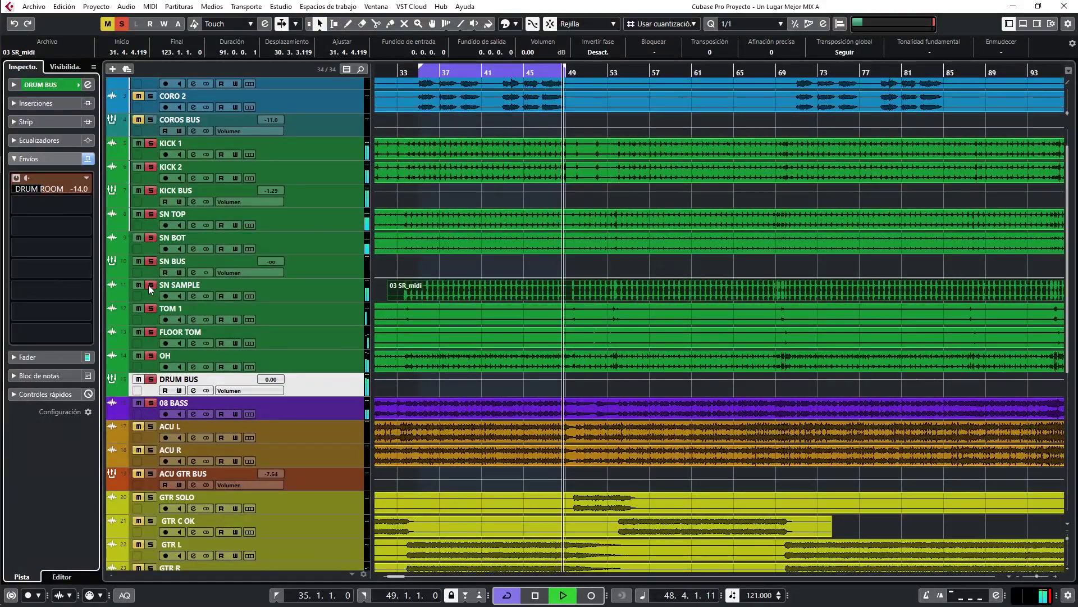
click(148, 284)
click(150, 261)
click(332, 262)
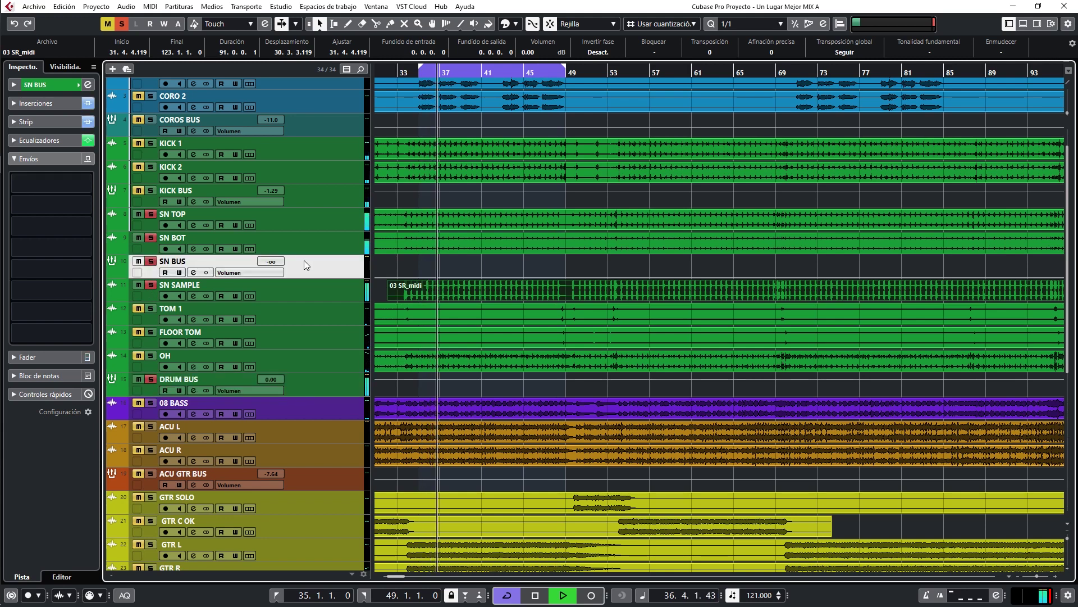
Step: Show the SN BUS fader and raise its level from silence
click(33, 357)
drag(36, 336, 63, 369)
scroll(598, 292, down, 3)
scroll(524, 282, up, 5)
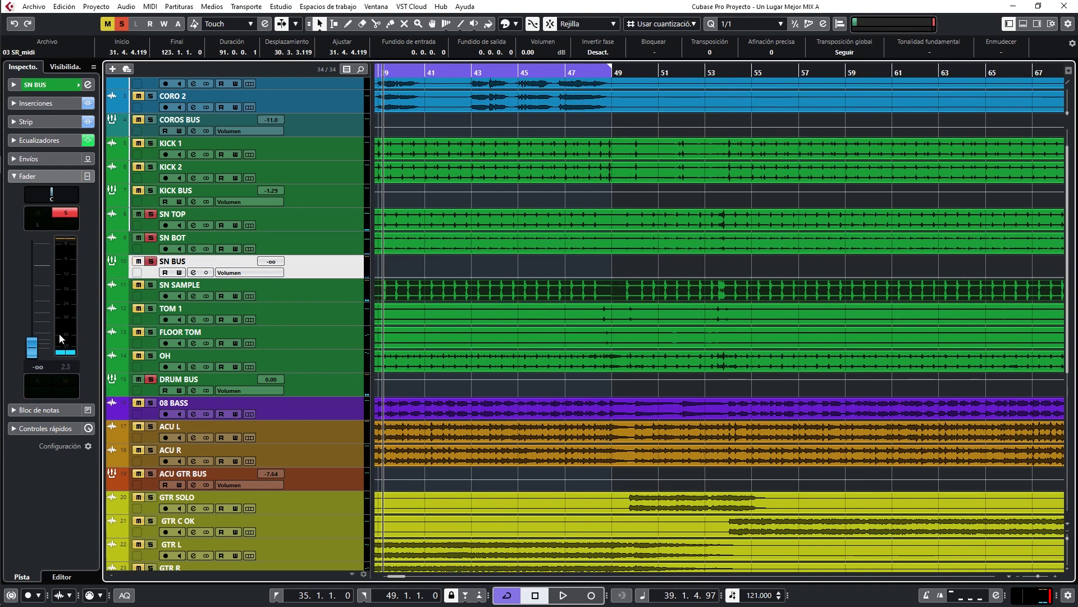
drag(32, 340, 39, 279)
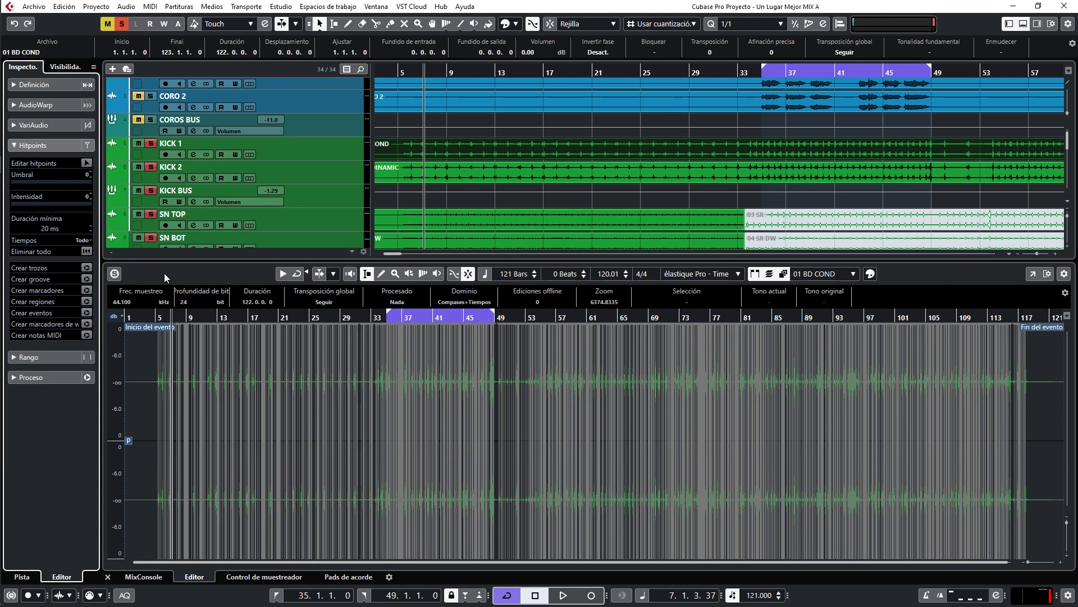
Step: Turn off cycle playback, adjust the hitpoint threshold of the 01 BD COND kick clip, and play it
key(KP_Divide)
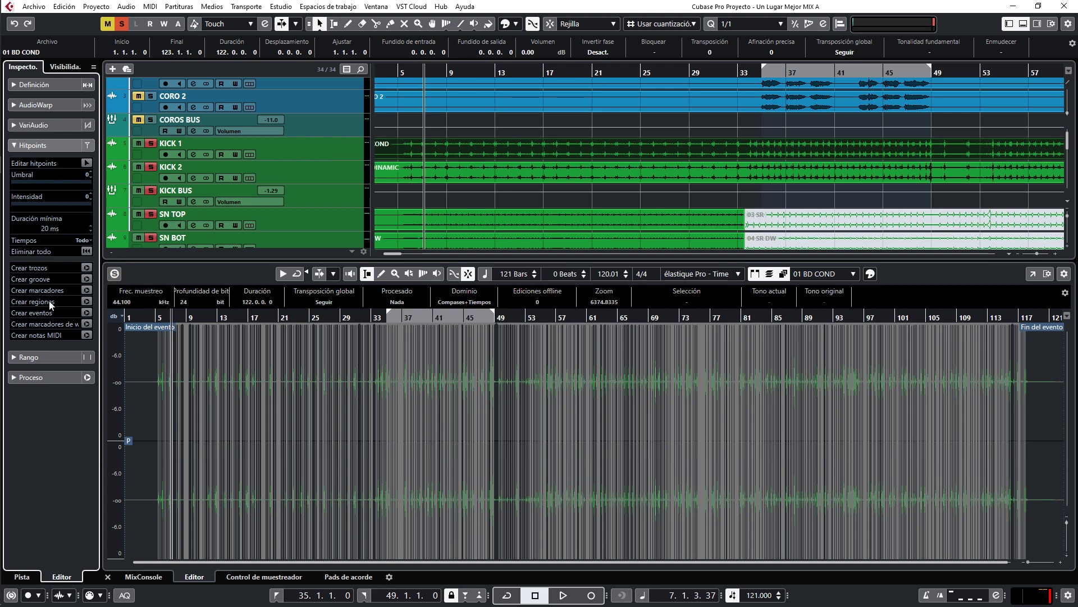
mouse_move(23, 186)
mouse_down()
mouse_move(46, 184)
mouse_move(32, 186)
mouse_up()
key(space)
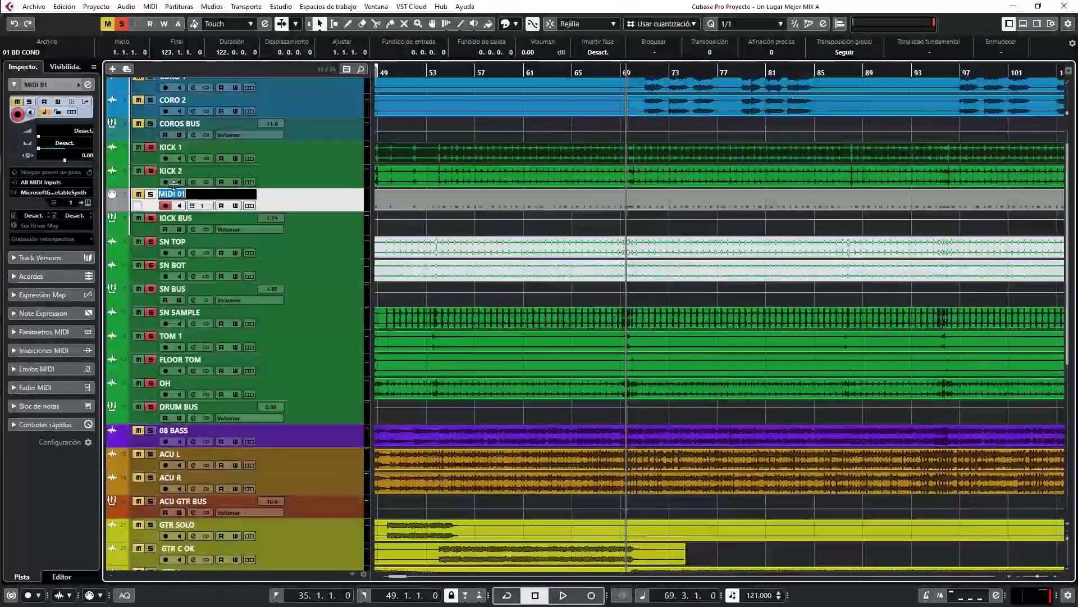
Step: Add a Groove Agent SE instrument track below KICK BUS and close the instrument's window
right_click(321, 231)
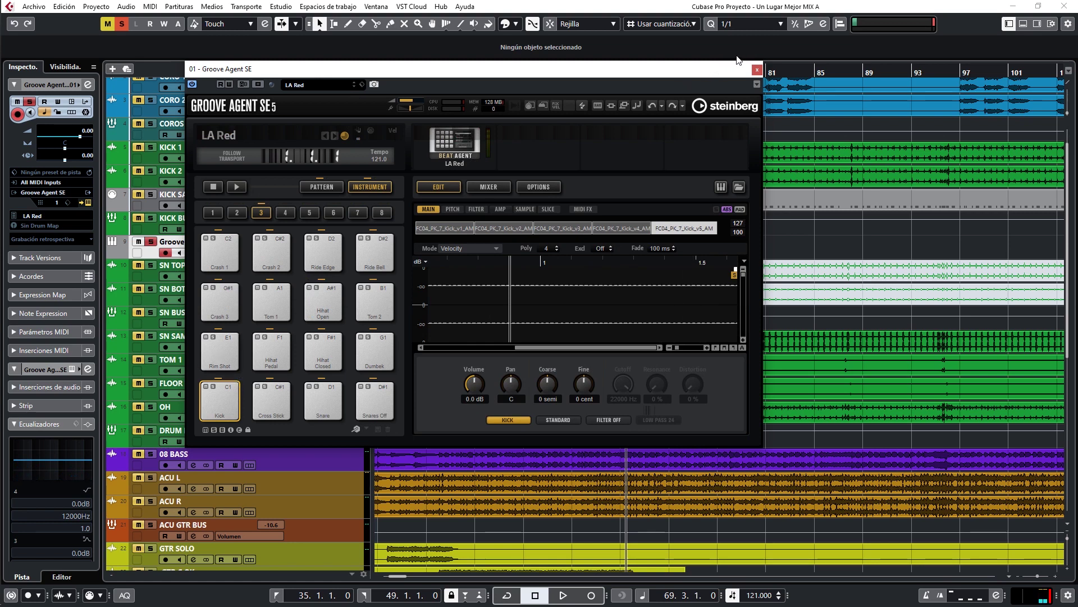
click(756, 71)
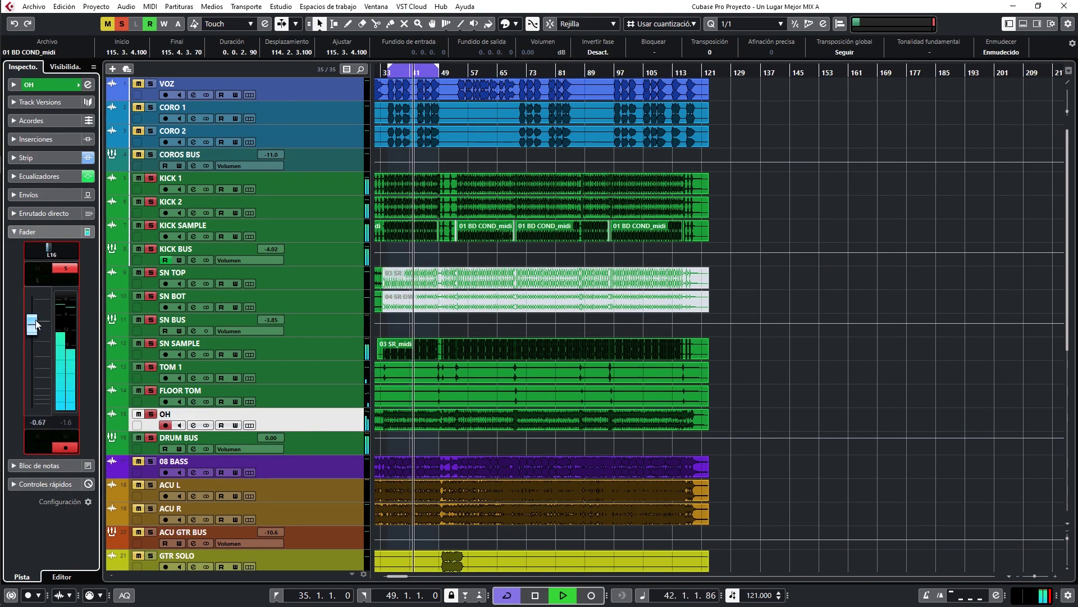
Step: In the OH equalizer, raise the low cut to about 786 Hz and set the high band to 4.1 dB at 12065 Hz
key(space)
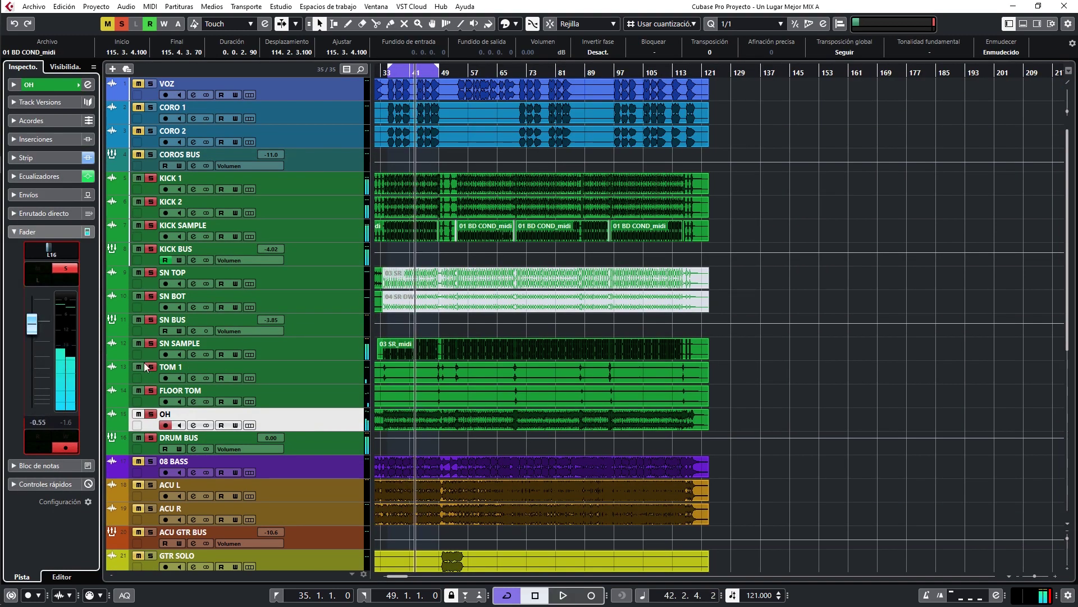
click(194, 425)
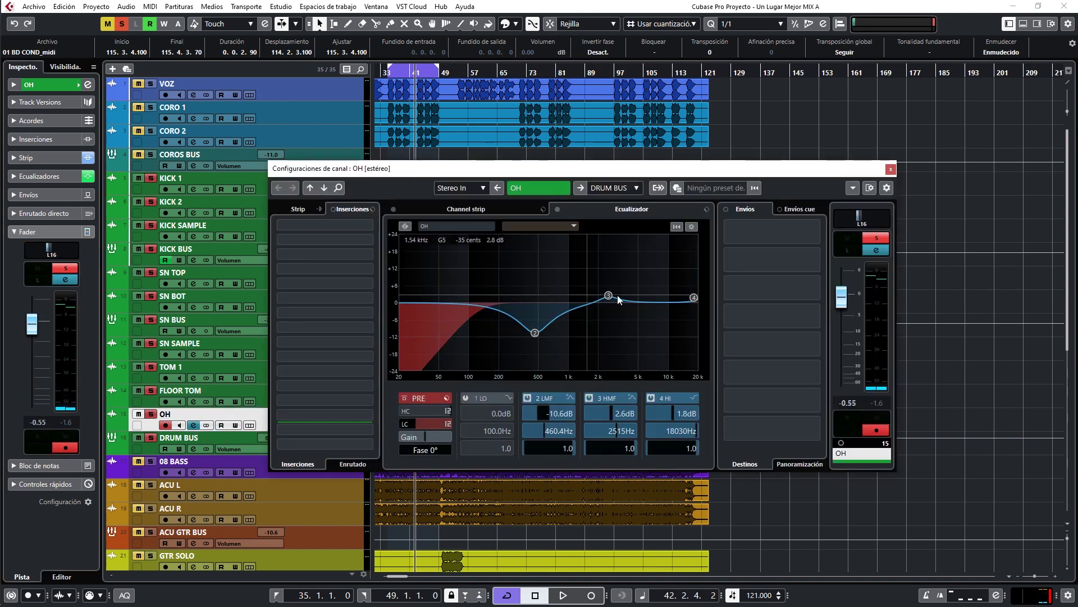
drag(467, 169, 455, 144)
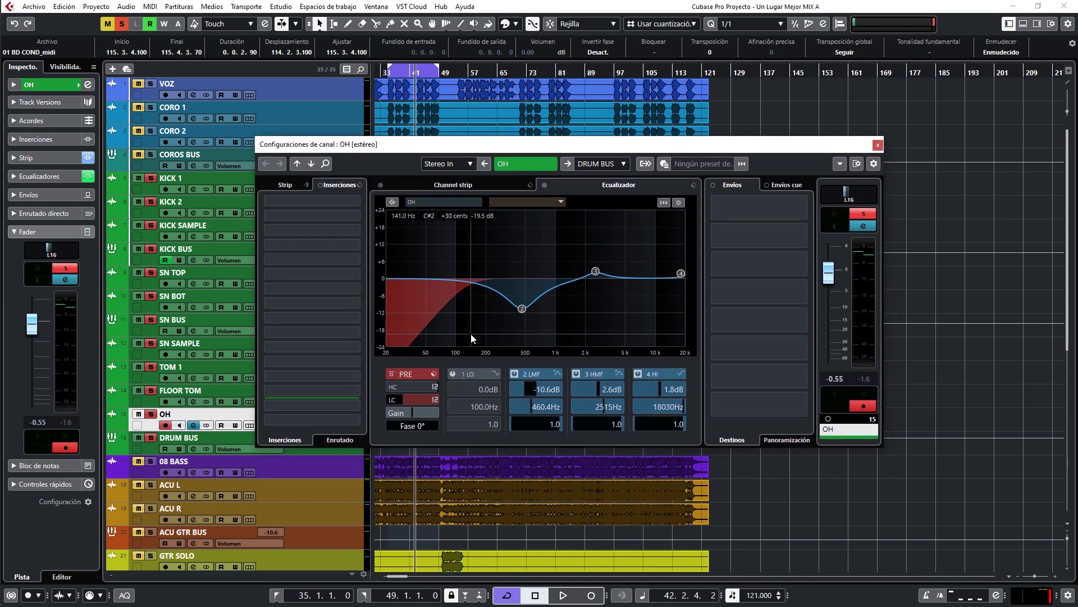
click(837, 236)
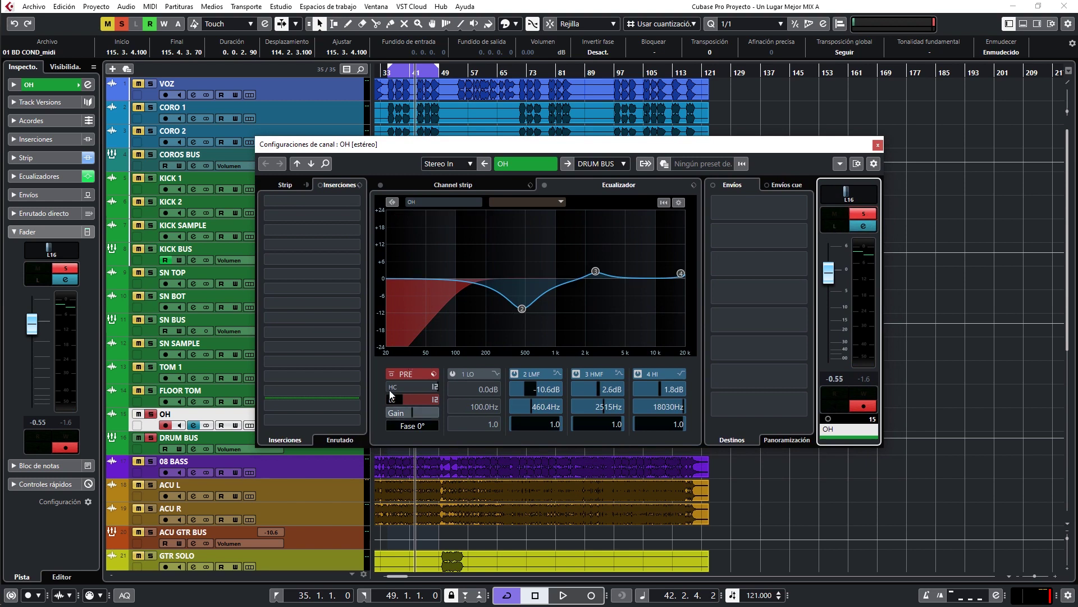
key(space)
drag(391, 396, 407, 343)
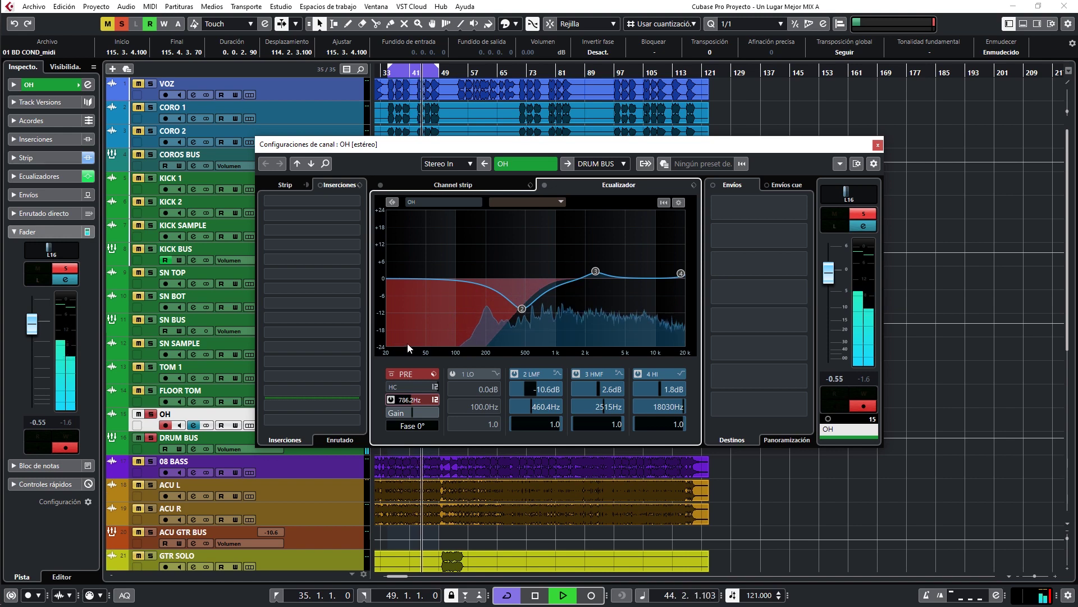
drag(681, 273, 664, 270)
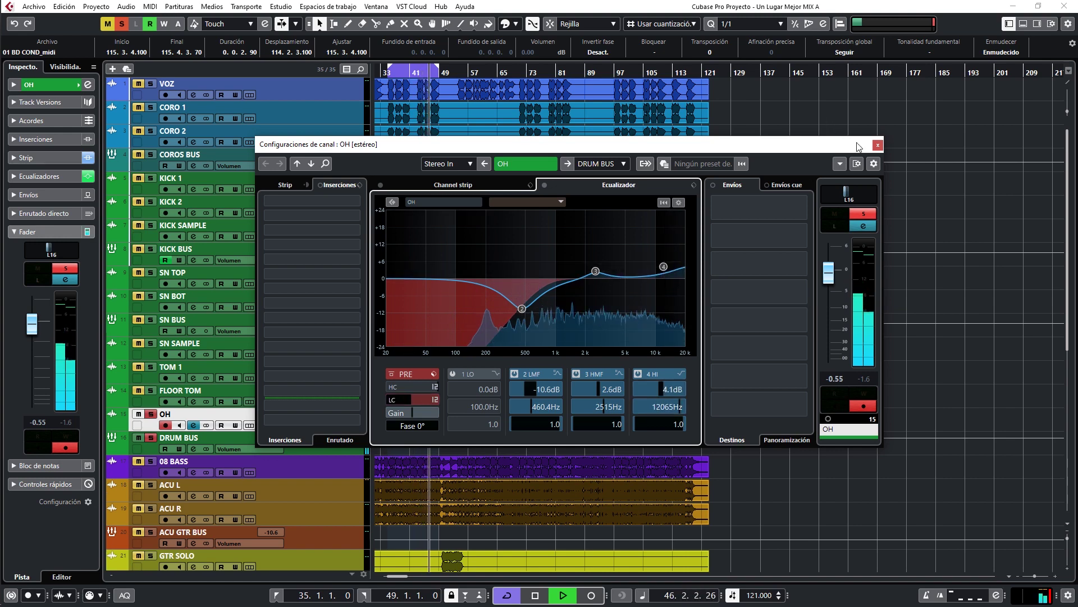
click(877, 145)
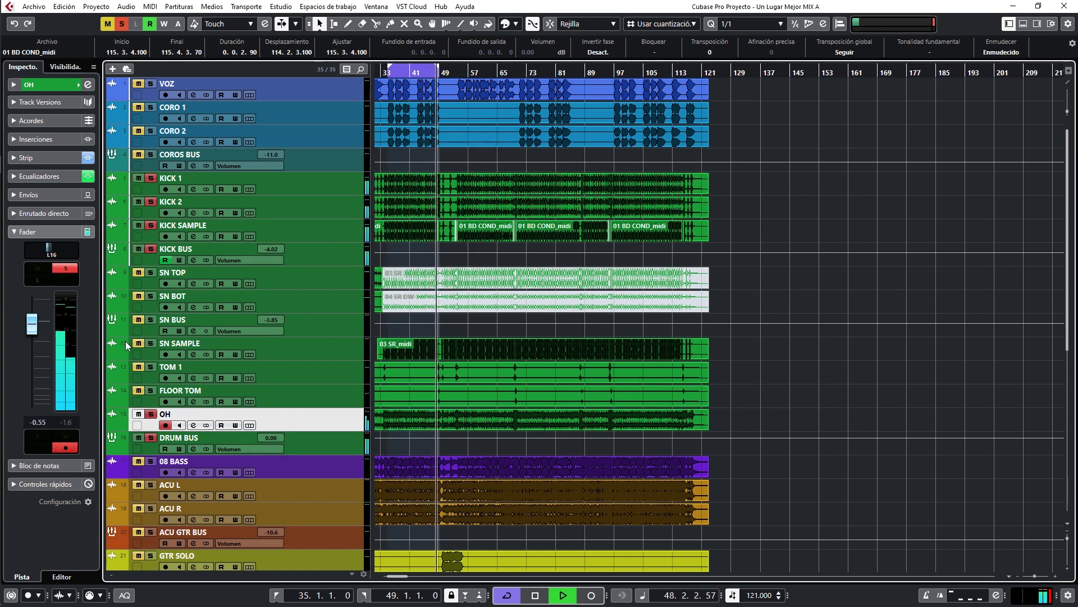
Step: In the KICK SAMPLE equalizer, enable the low cut and set the low-mid band to -11.2 dB at 466.4 Hz
click(137, 320)
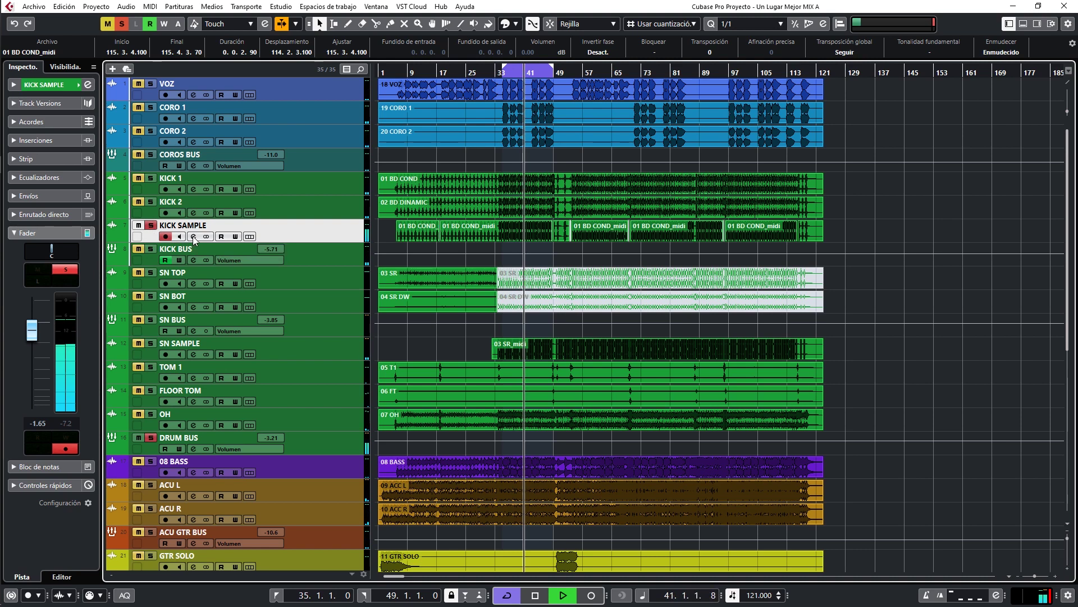
click(193, 236)
scroll(138, 484, down, 5)
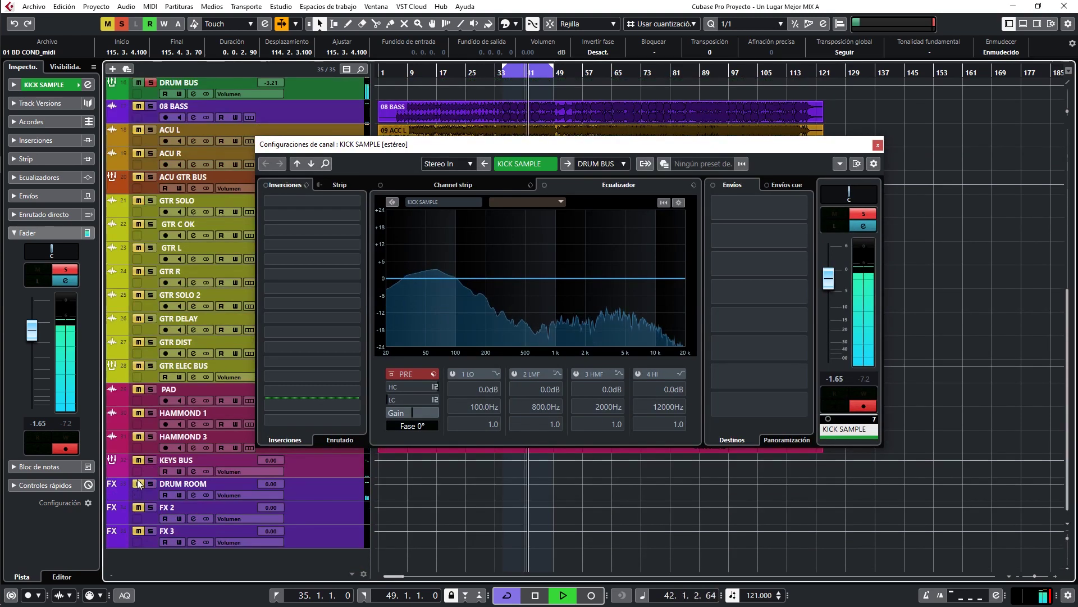
click(401, 398)
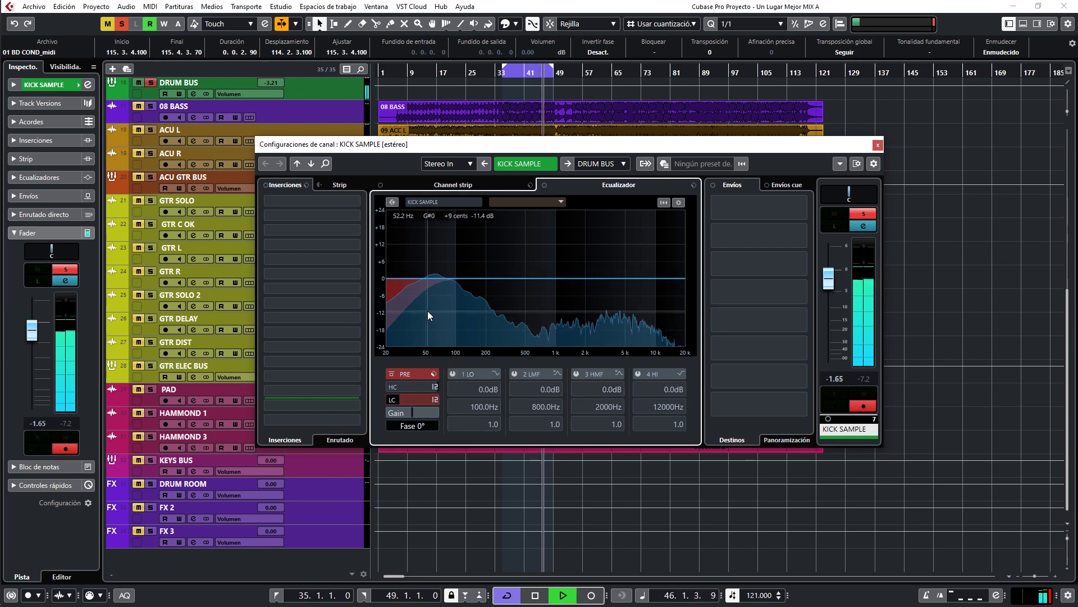
drag(535, 278, 526, 322)
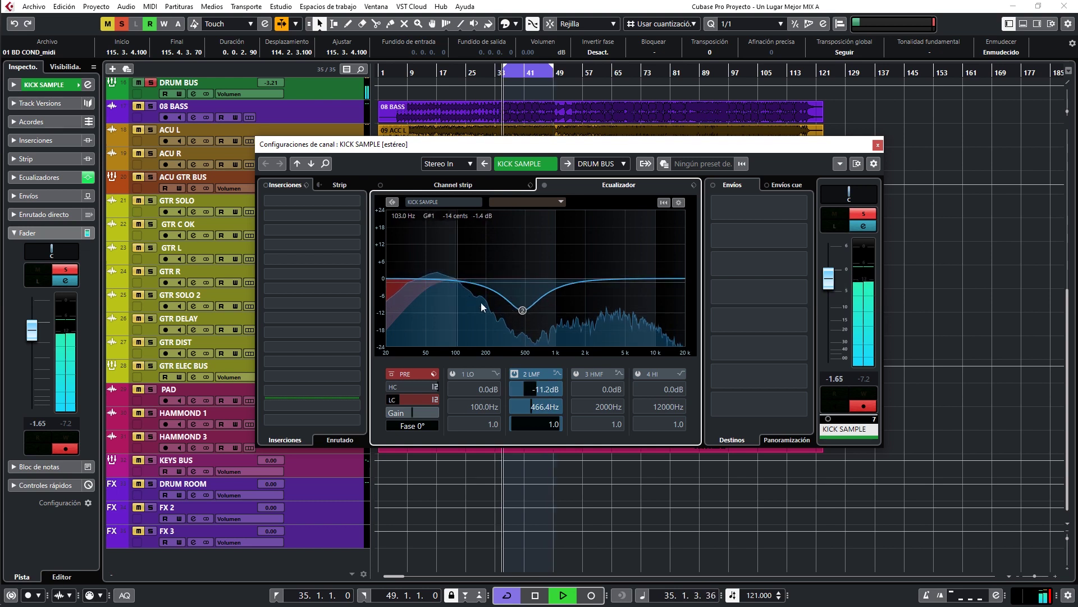
Step: Boost KICK SAMPLE by 3.1 dB at 2125 Hz and 6.3 dB at 59.4 Hz, and close its channel settings
drag(683, 277, 587, 270)
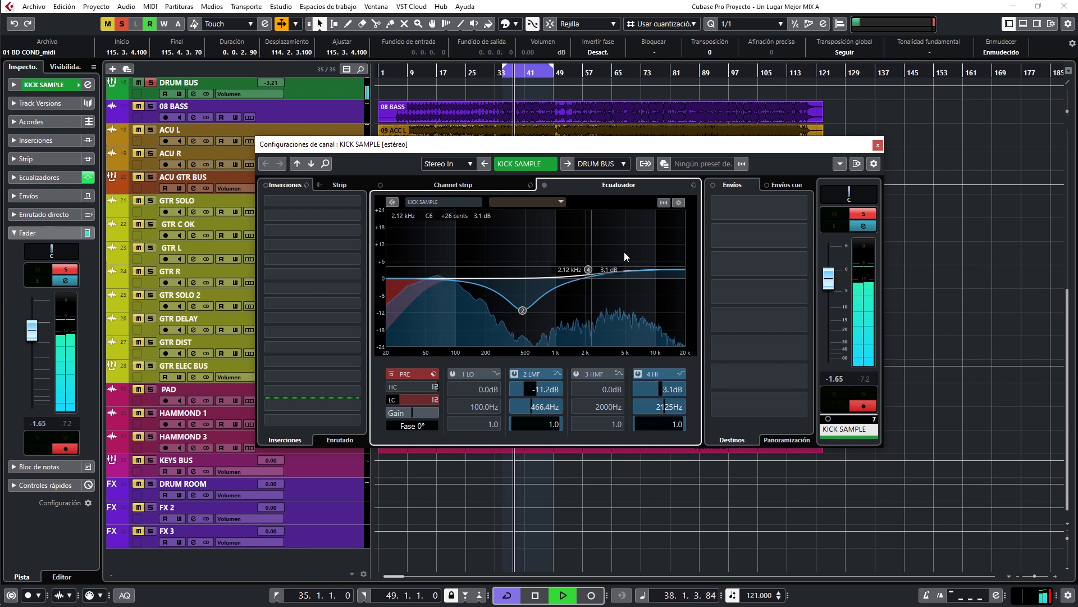
drag(455, 287, 435, 262)
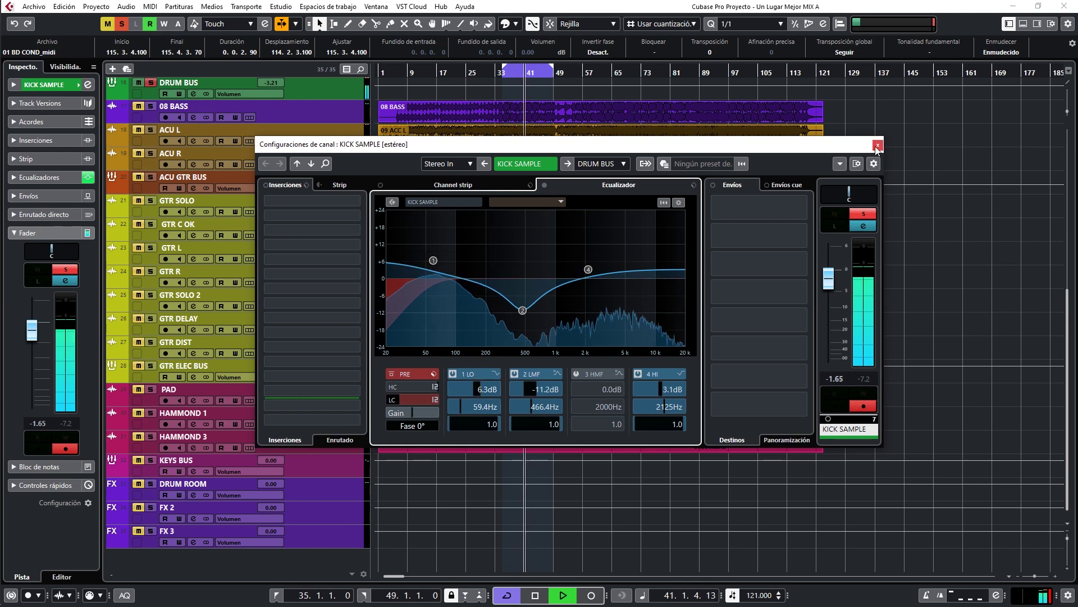
key(Escape)
Step: Bring all the drum tracks back into solo and raise the DRUM BUS fader to -0.11
scroll(145, 237, up, 4)
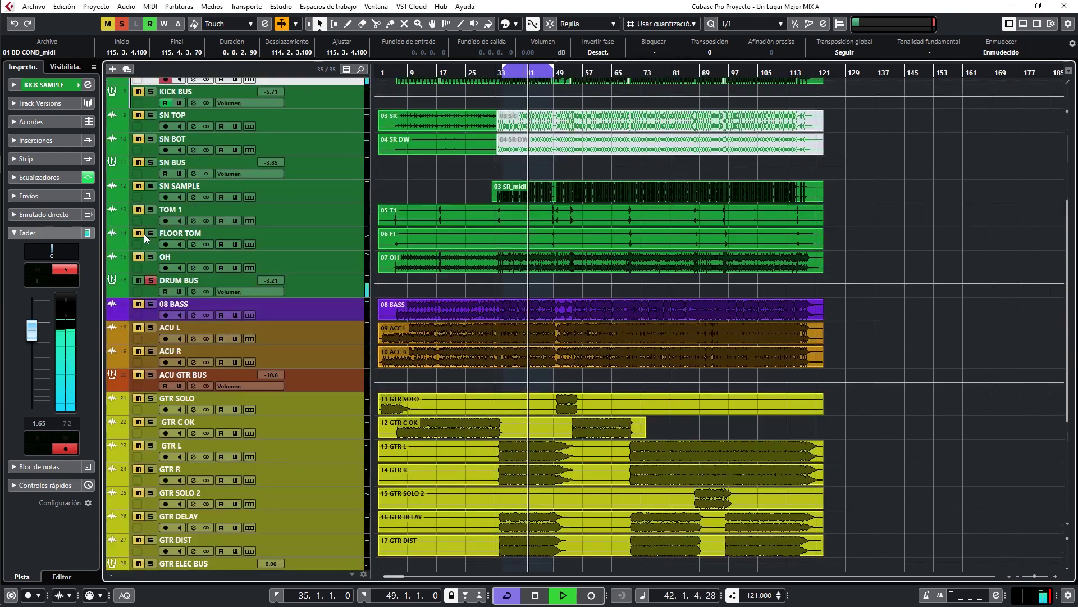
scroll(150, 280, down, 4)
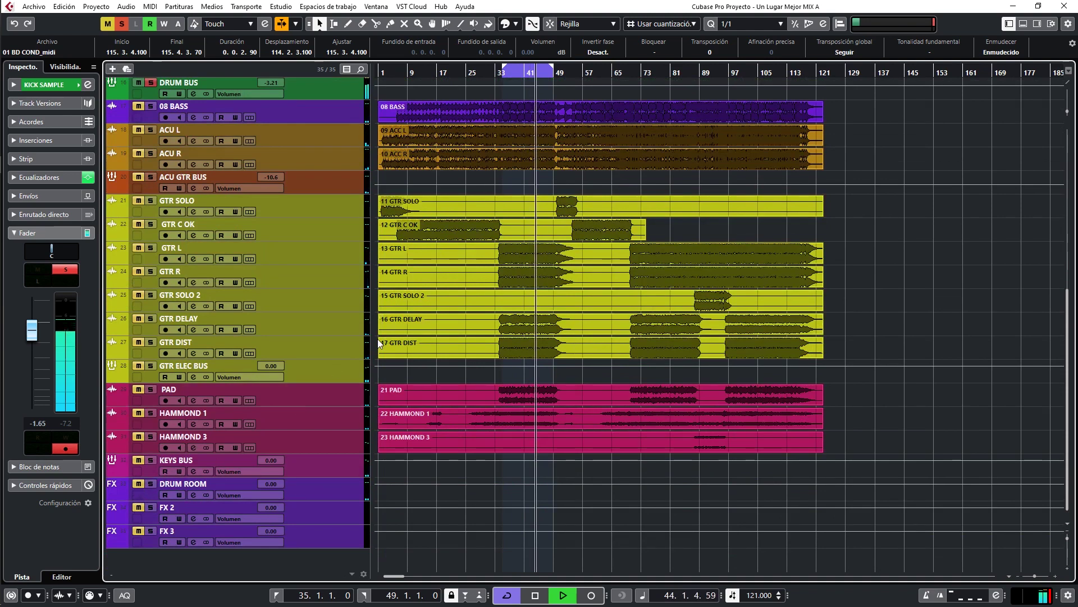
scroll(383, 289, up, 6)
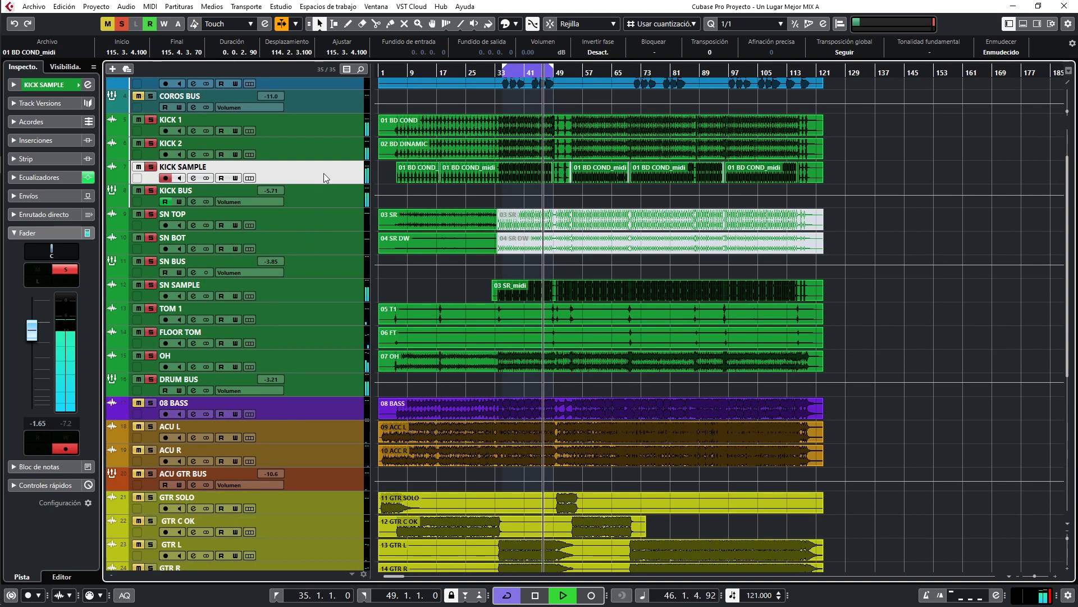
click(344, 296)
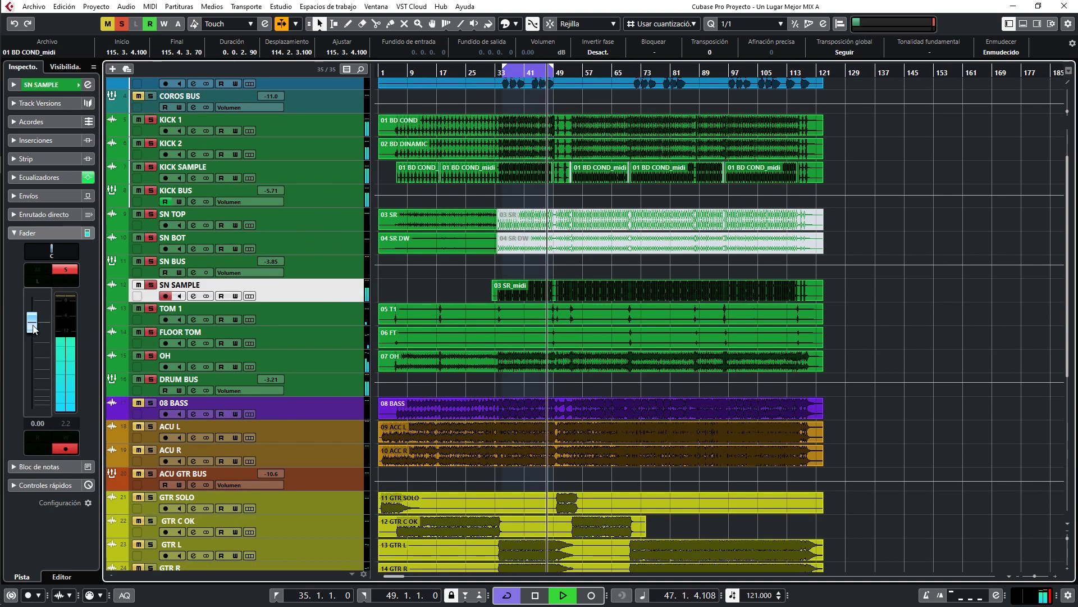
click(339, 379)
drag(34, 284, 35, 268)
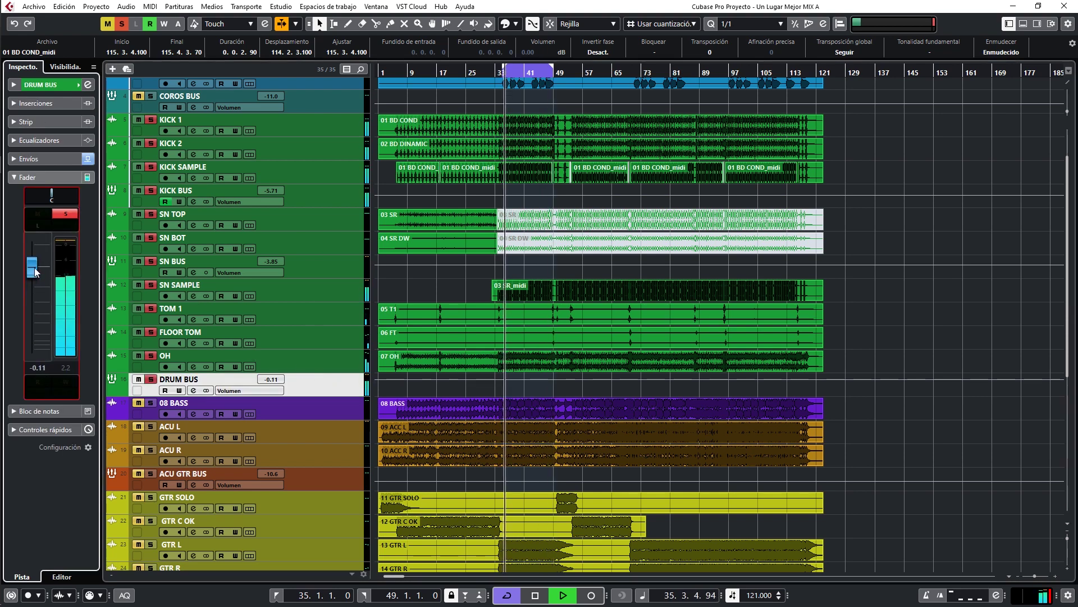
Step: Lower the KICK BUS fader to -20.1 and the KICK SAMPLE fader to -4.02
click(341, 194)
drag(32, 294, 32, 325)
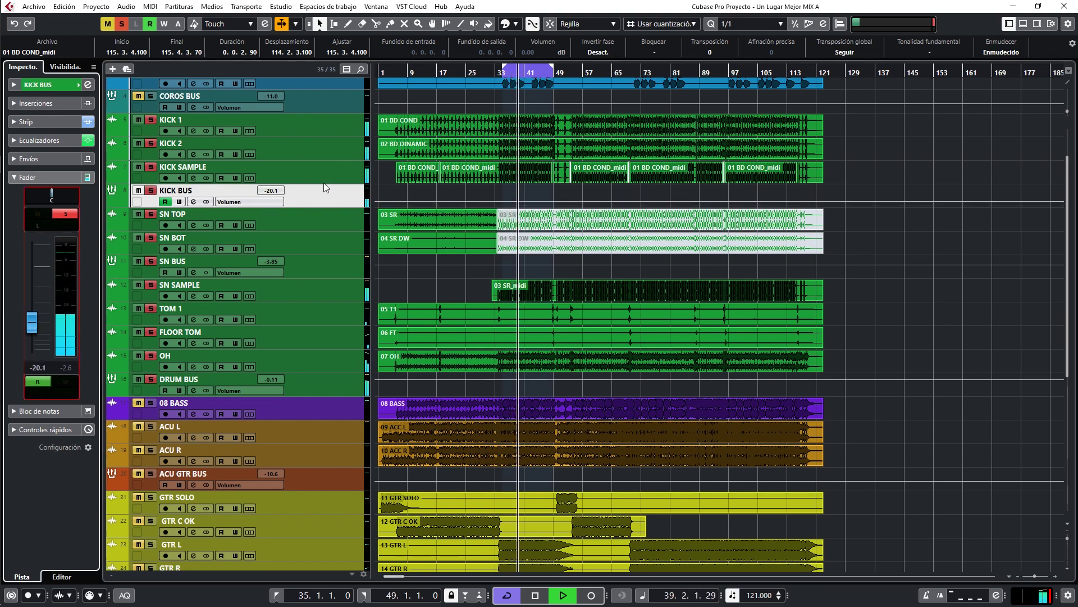
click(298, 178)
drag(36, 336, 33, 348)
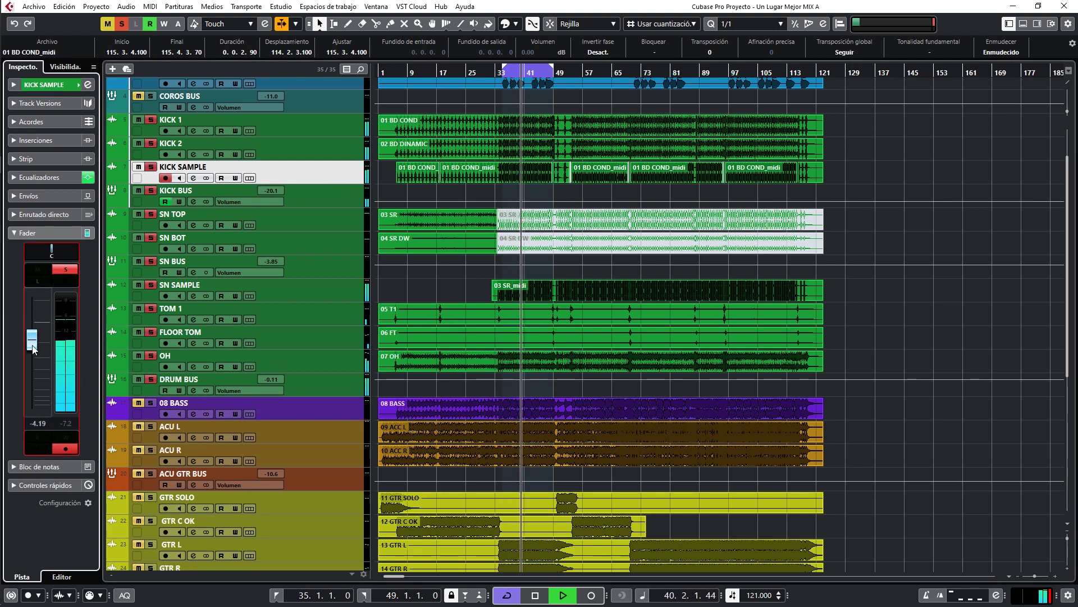
scroll(213, 324, down, 5)
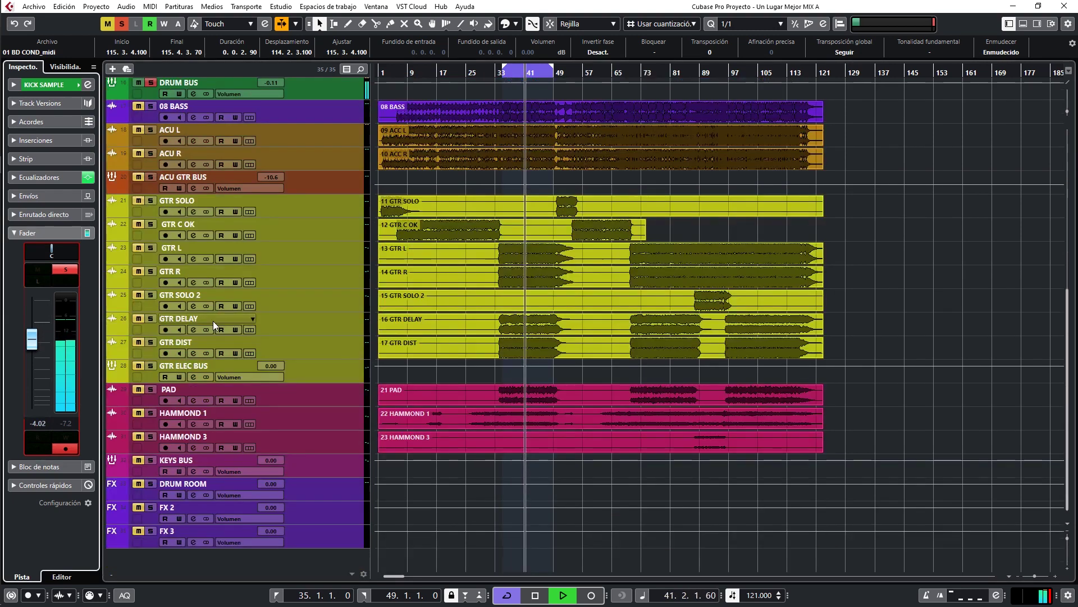
Step: Add the DRUM ROOM effects channel to the soloed drum tracks, then stop playback
click(138, 484)
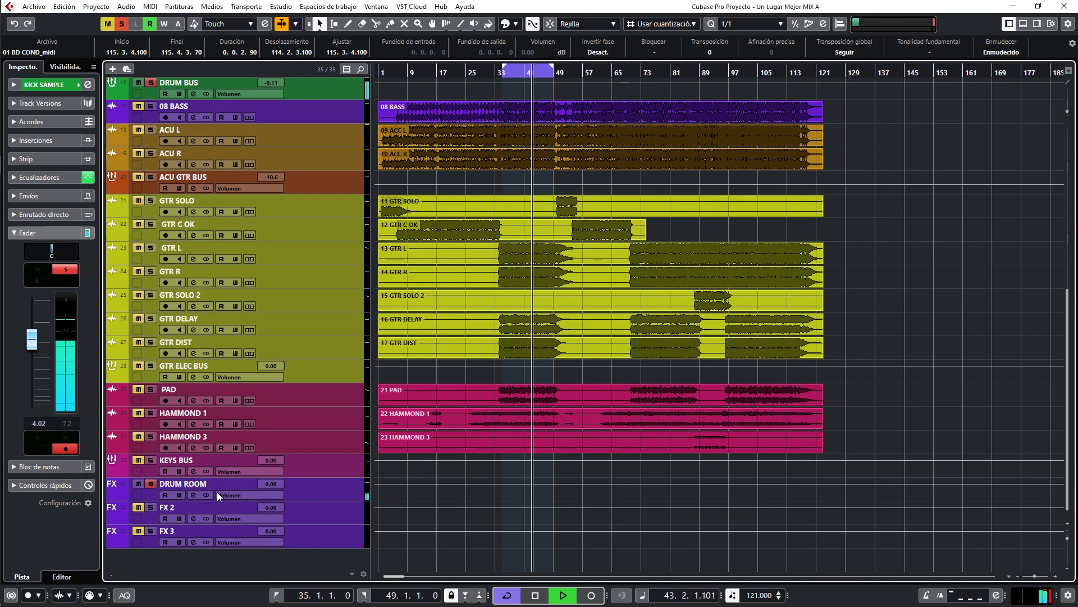
scroll(251, 370, up, 3)
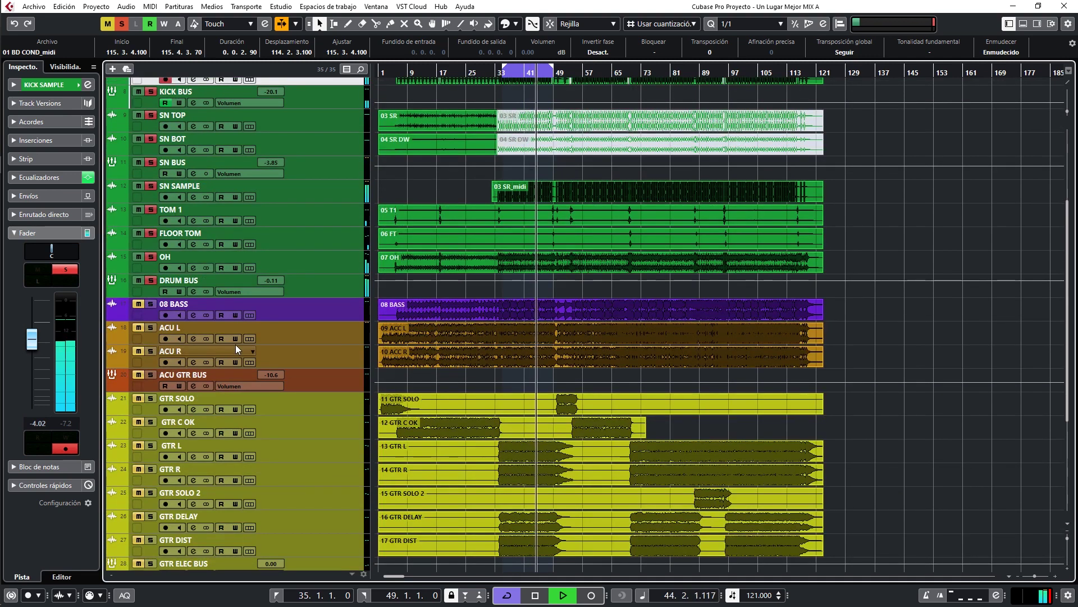
key(space)
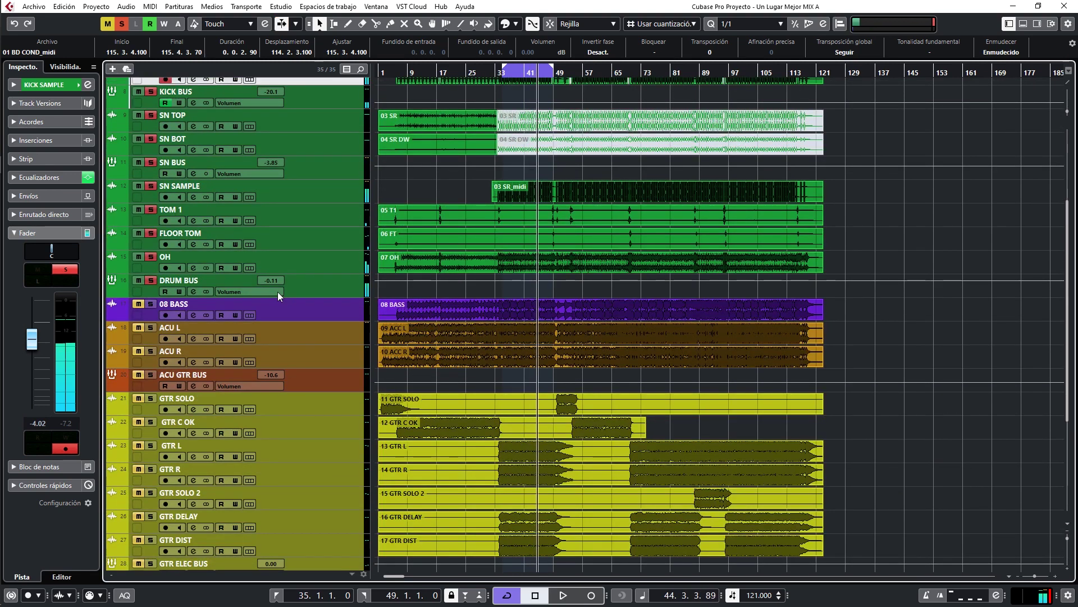
Step: Open the DRUM BUS channel settings and, with the loop playing, place the EQ before the compressor in the channel strip
click(192, 291)
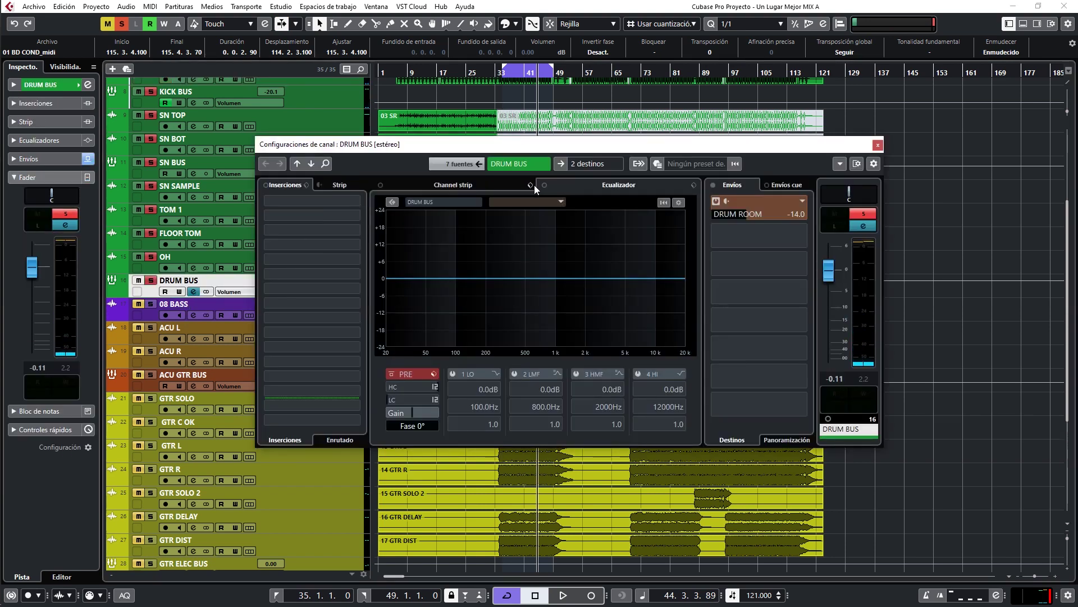
click(323, 184)
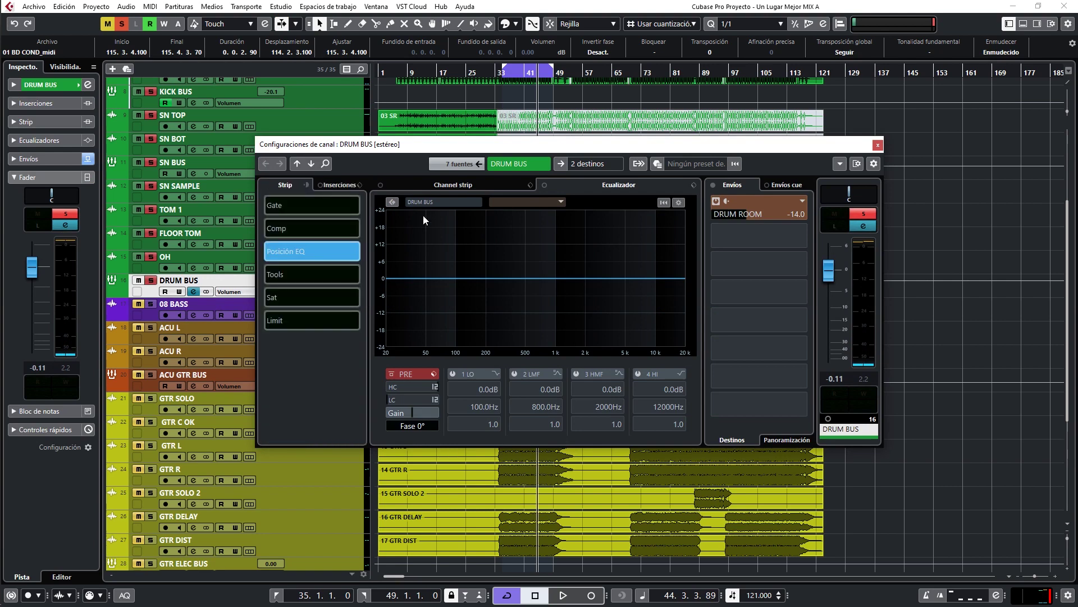
key(space)
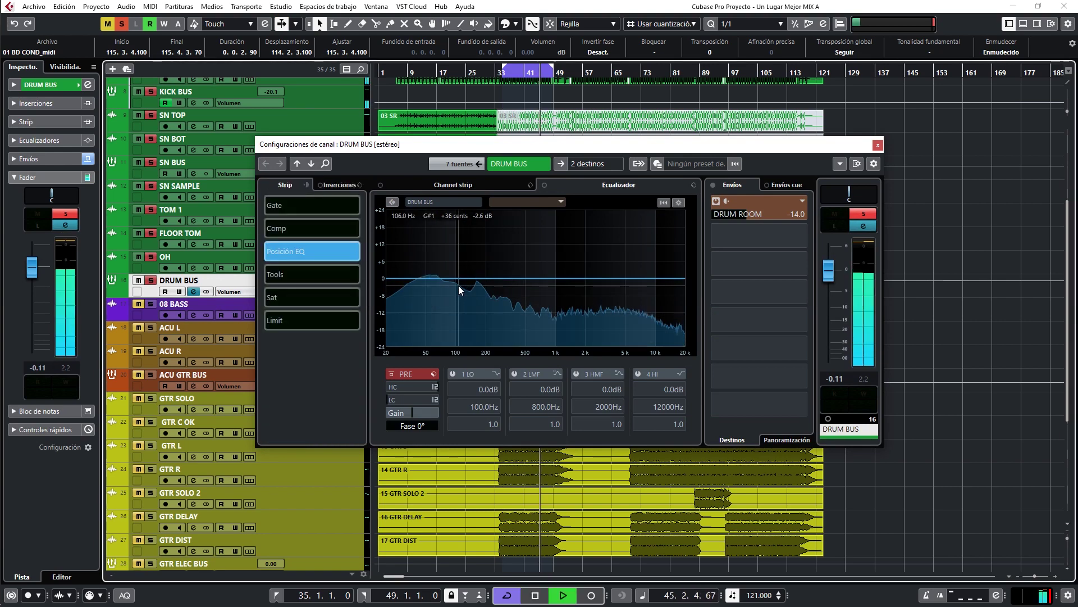
click(461, 187)
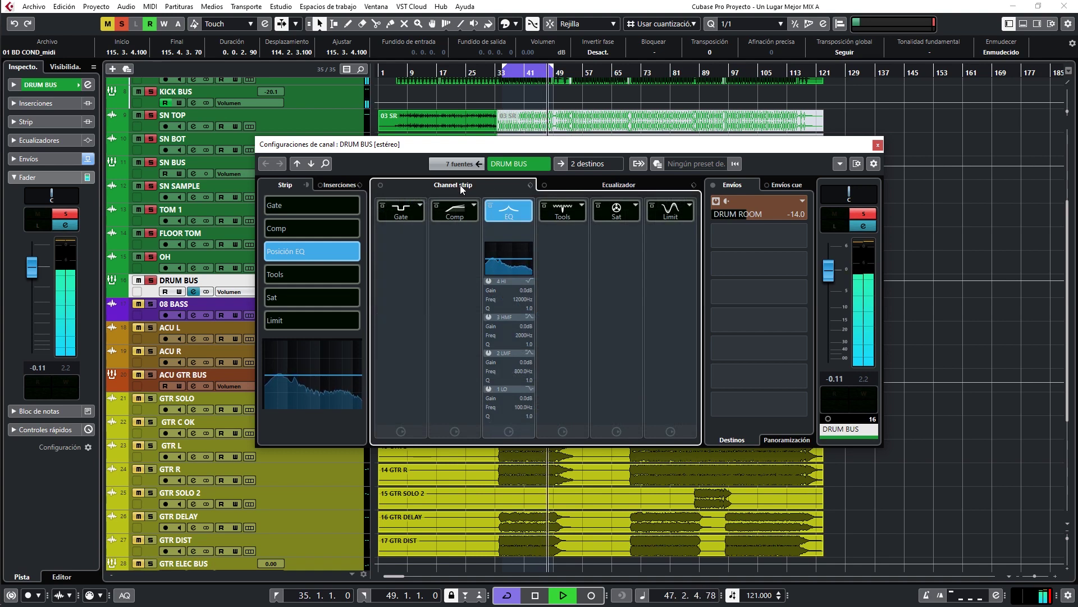
drag(530, 219, 465, 212)
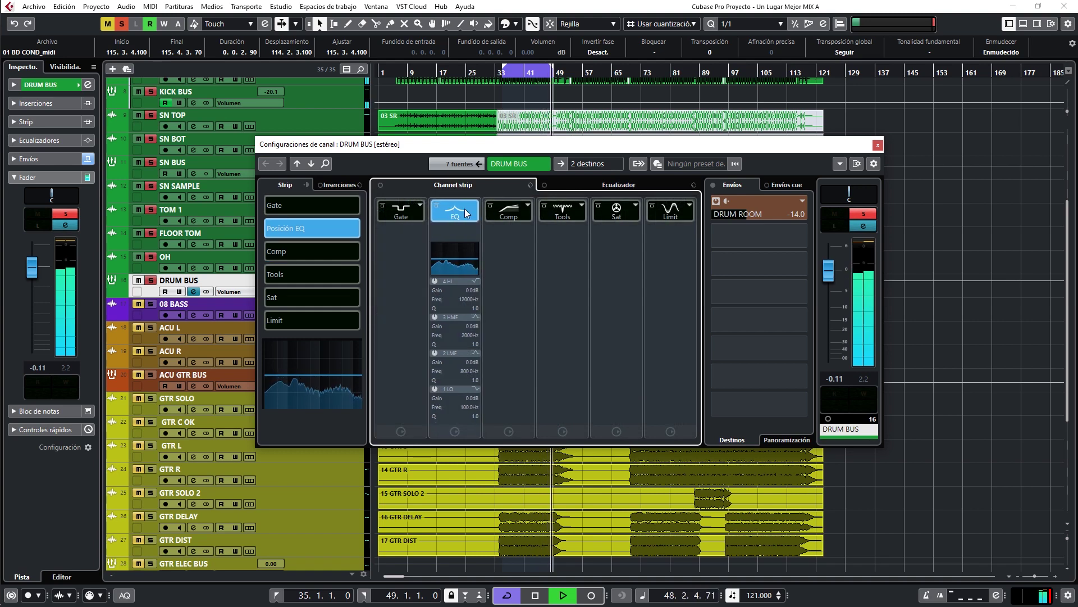
Step: In the DRUM BUS equalizer, enable the low cut and set band 3 to -6.1 dB at 573.9 Hz with a Q of 2.6
click(591, 187)
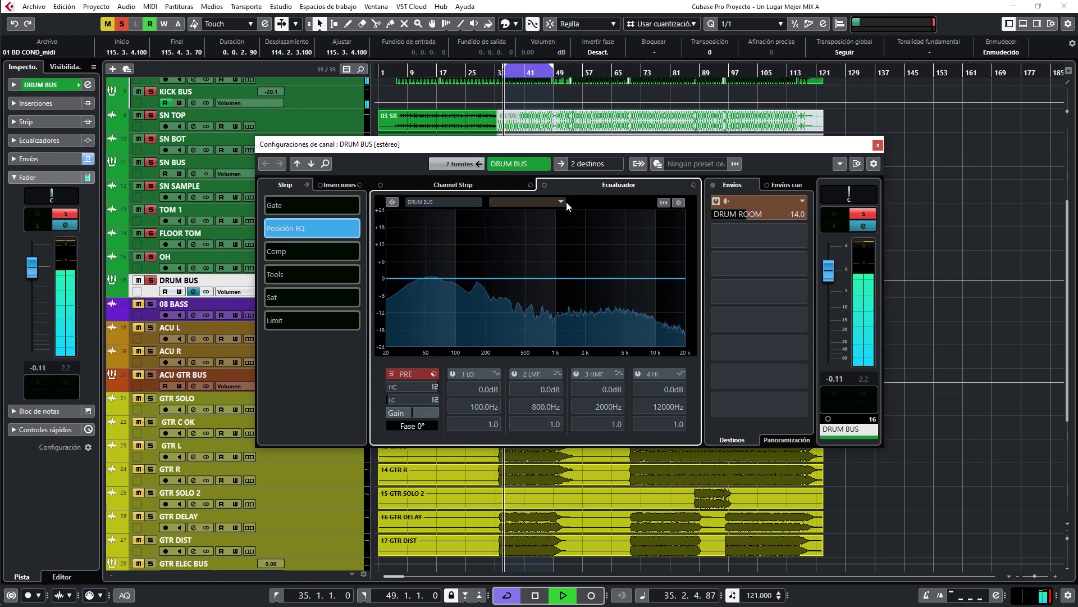
click(398, 399)
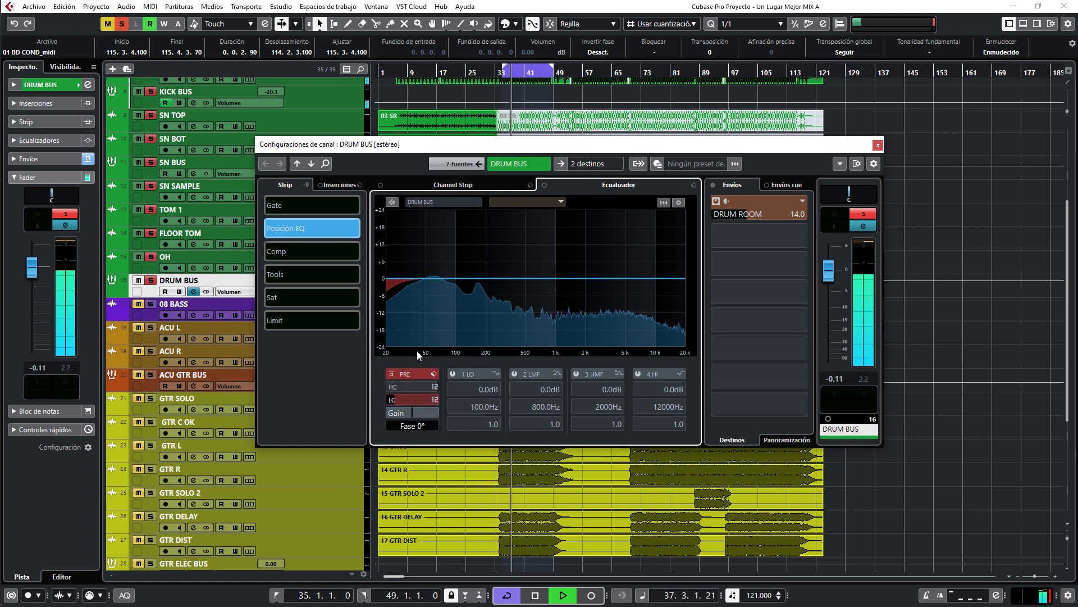
drag(541, 278, 533, 299)
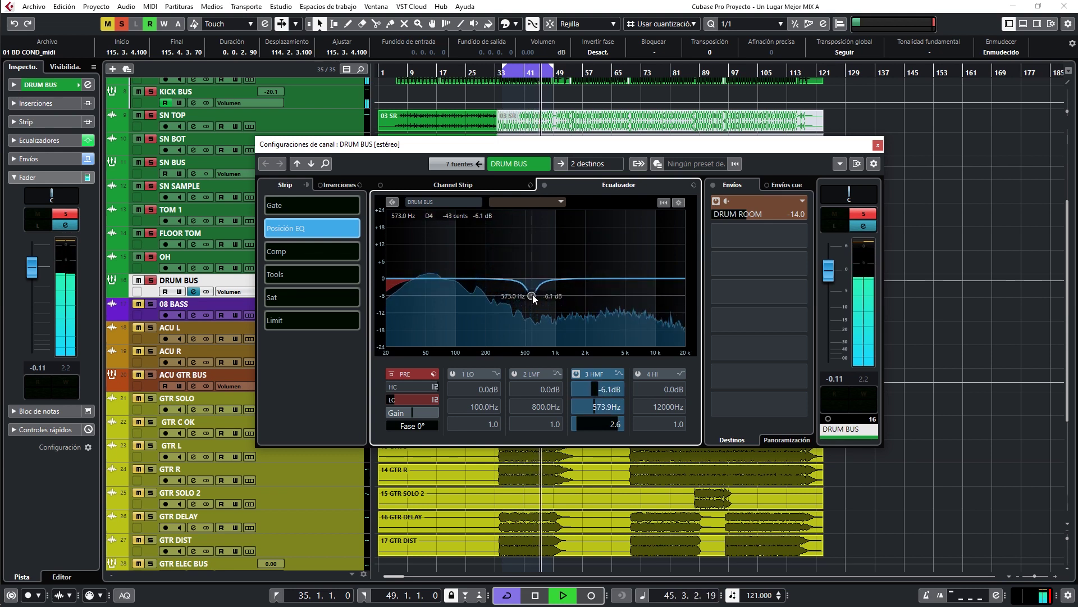
Step: Boost the DRUM BUS high band by 5.7 dB at 16681 Hz and the low-mid band by 2.4 dB at 171.9 Hz
drag(679, 281, 679, 266)
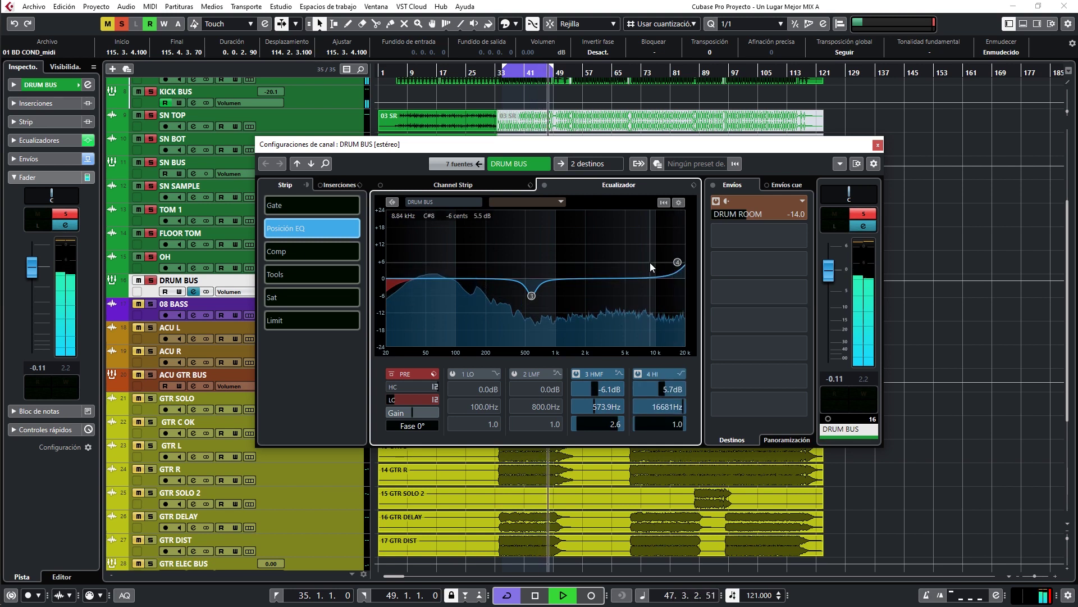
mouse_move(490, 277)
mouse_down()
mouse_move(489, 256)
mouse_move(479, 265)
mouse_move(489, 274)
mouse_move(479, 273)
mouse_up()
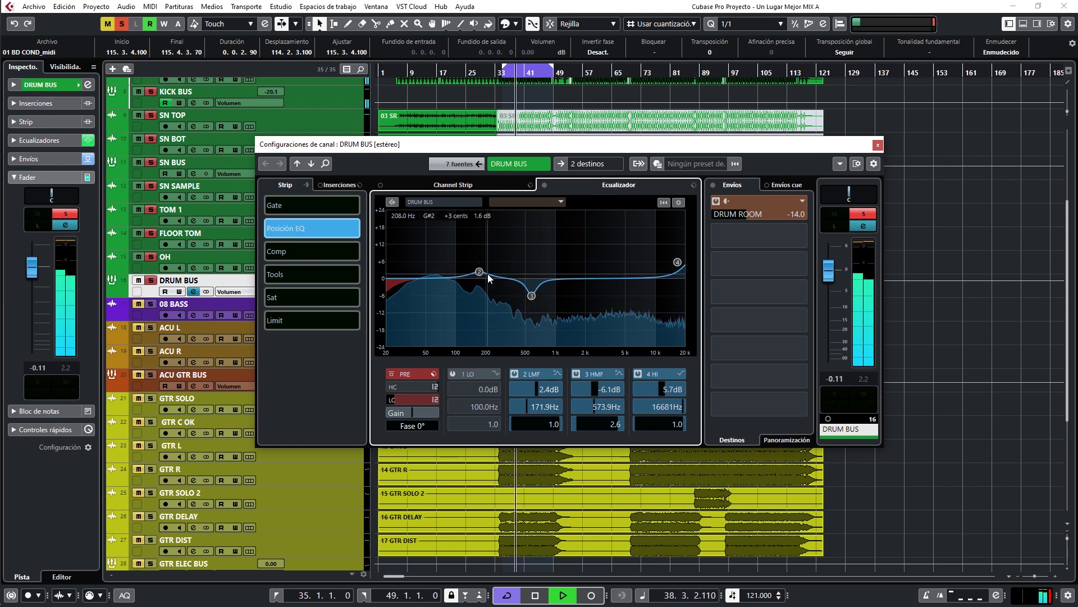
Step: Set DRUM BUS band 1 to Parametric II, -2.6 dB at 1028 Hz, and band 4 to 2.4 dB at 4998 Hz, and close its settings
mouse_move(581, 282)
mouse_down()
mouse_move(558, 266)
mouse_move(576, 273)
mouse_up()
click(495, 373)
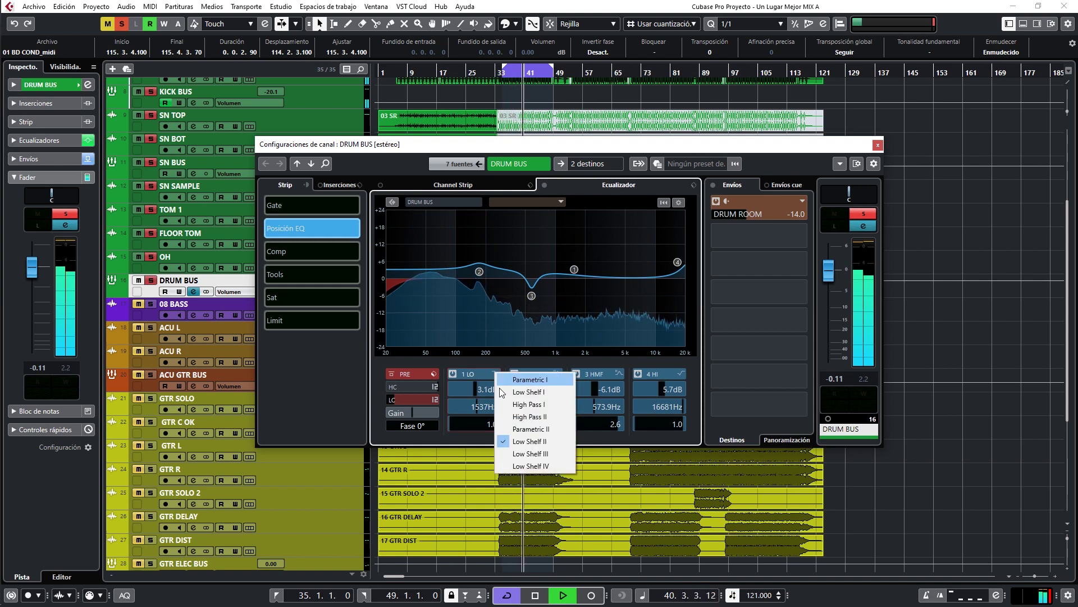
click(528, 427)
drag(574, 270, 556, 251)
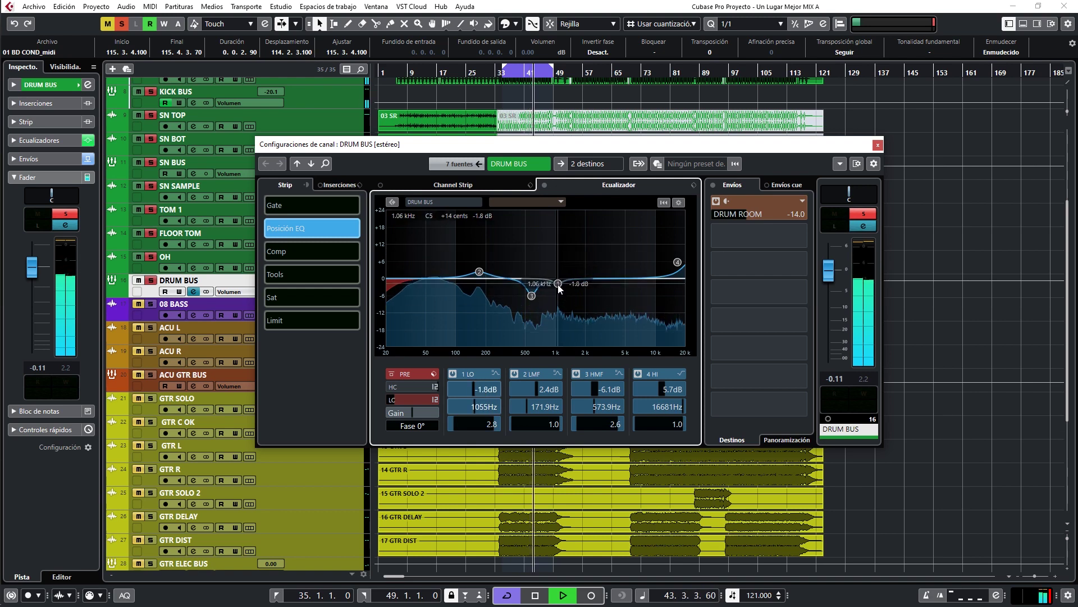
drag(677, 261, 628, 273)
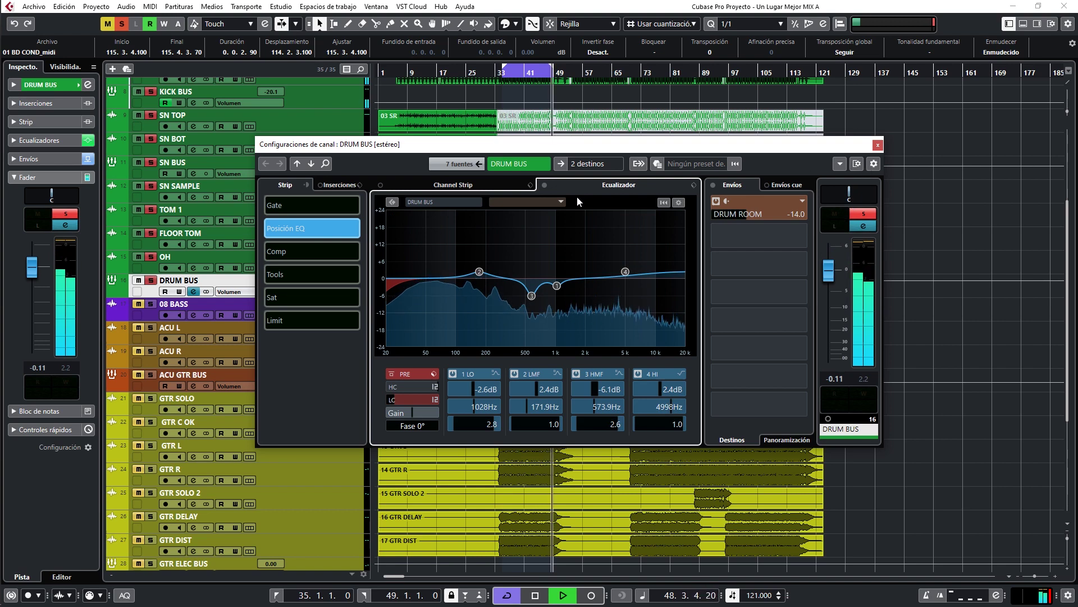
click(878, 146)
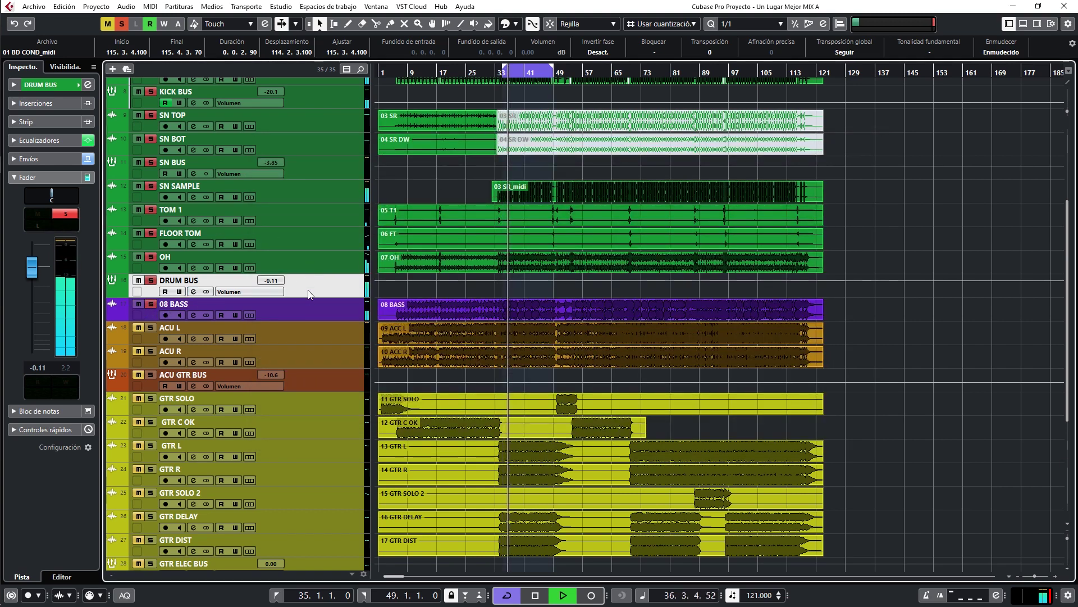
Step: Lower the DRUM BUS fader to -2.05, turn off cycle playback and stop the transport
drag(30, 268, 29, 277)
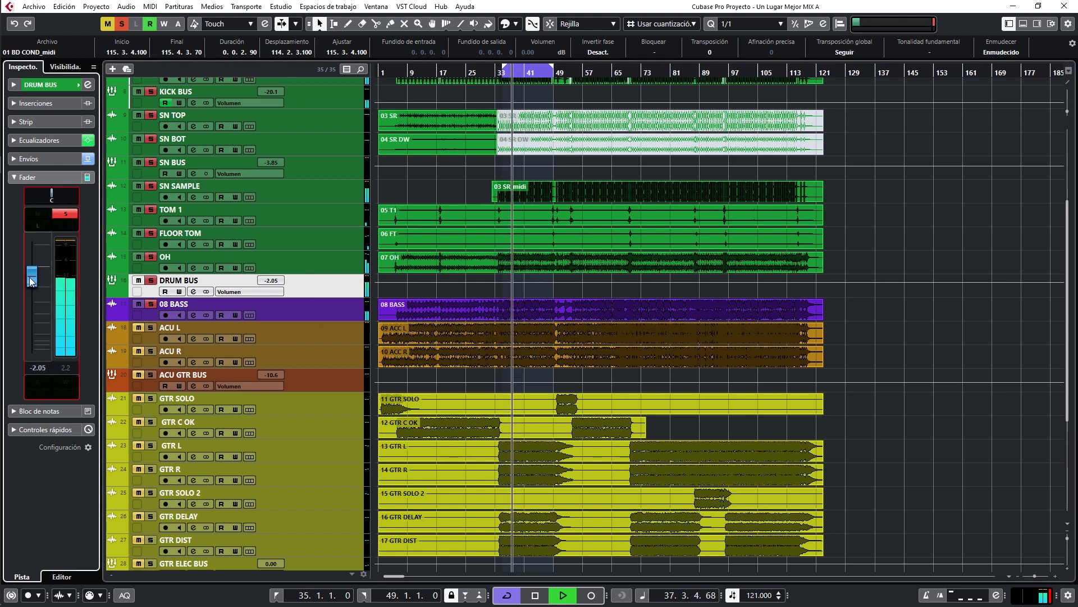
key(KP_Divide)
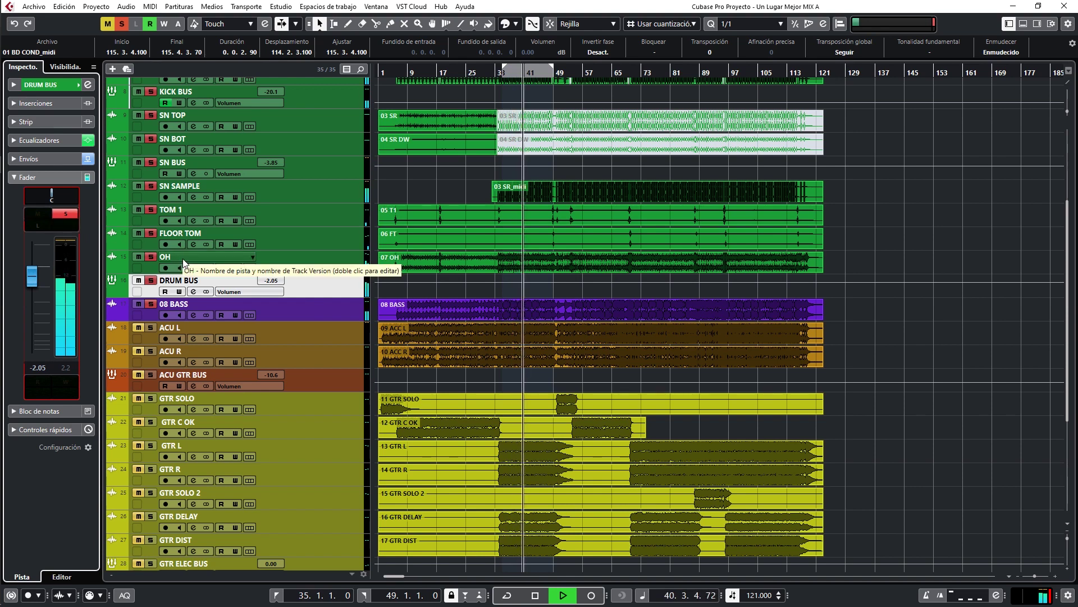
key(space)
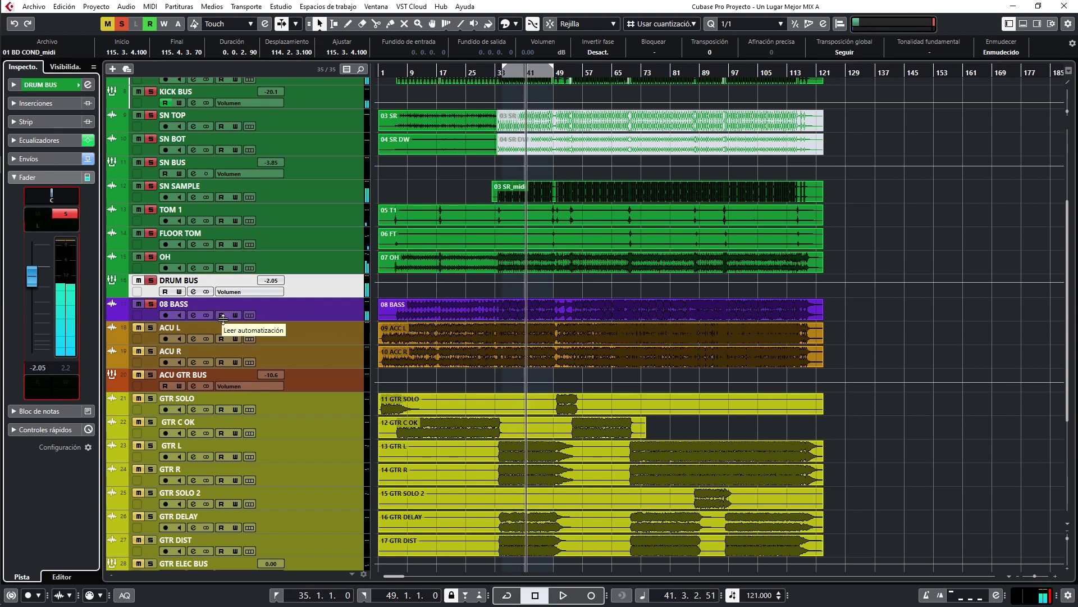
Step: Open the 08 BASS channel settings and raise its fader to -5.35 during playback
click(193, 315)
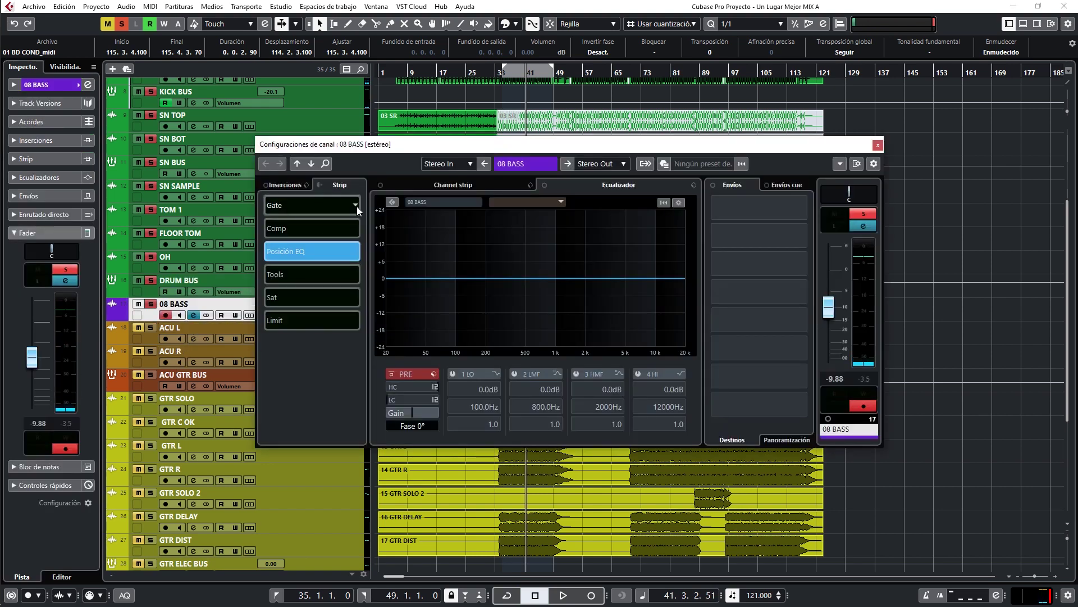
key(space)
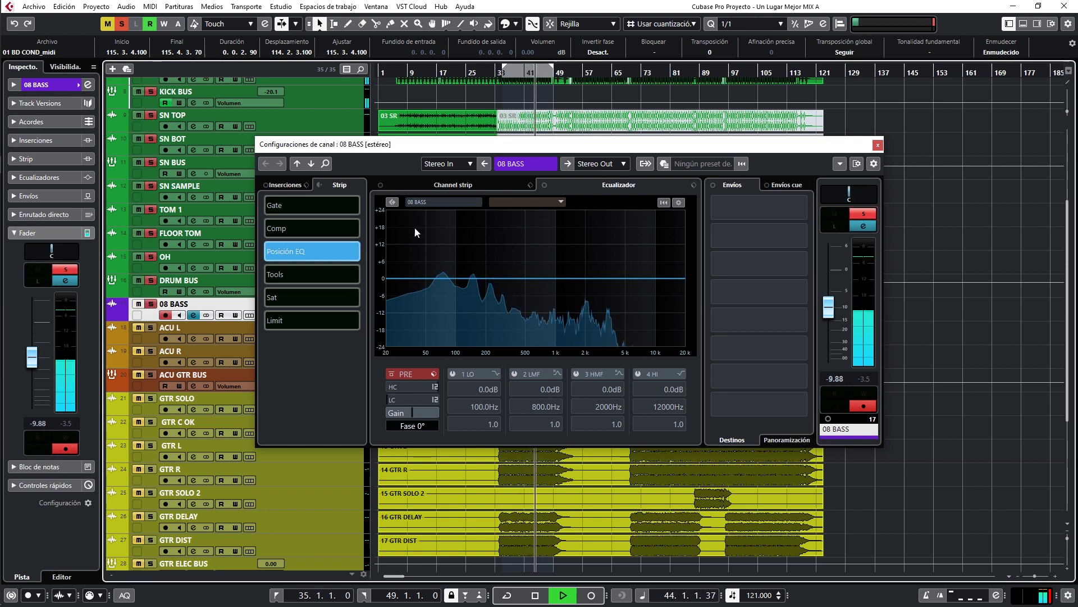
mouse_move(828, 306)
mouse_down()
mouse_move(831, 296)
mouse_move(819, 297)
mouse_up()
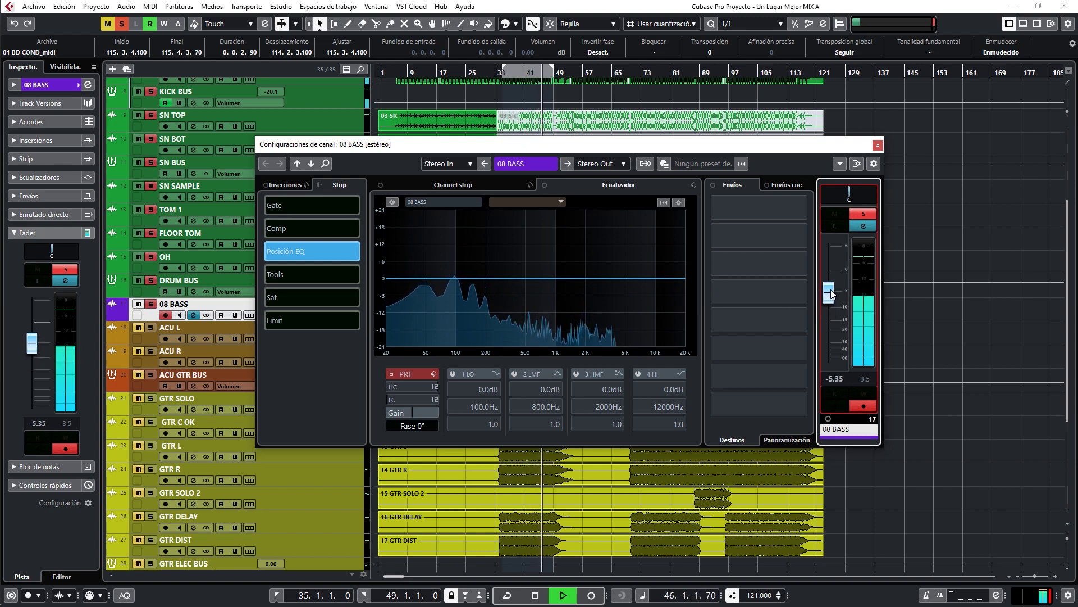
Step: In the 08 BASS equalizer, enable the low cut and set the low-mid band to -8.5 dB at 530.9 Hz with a Q of 1.0
click(395, 398)
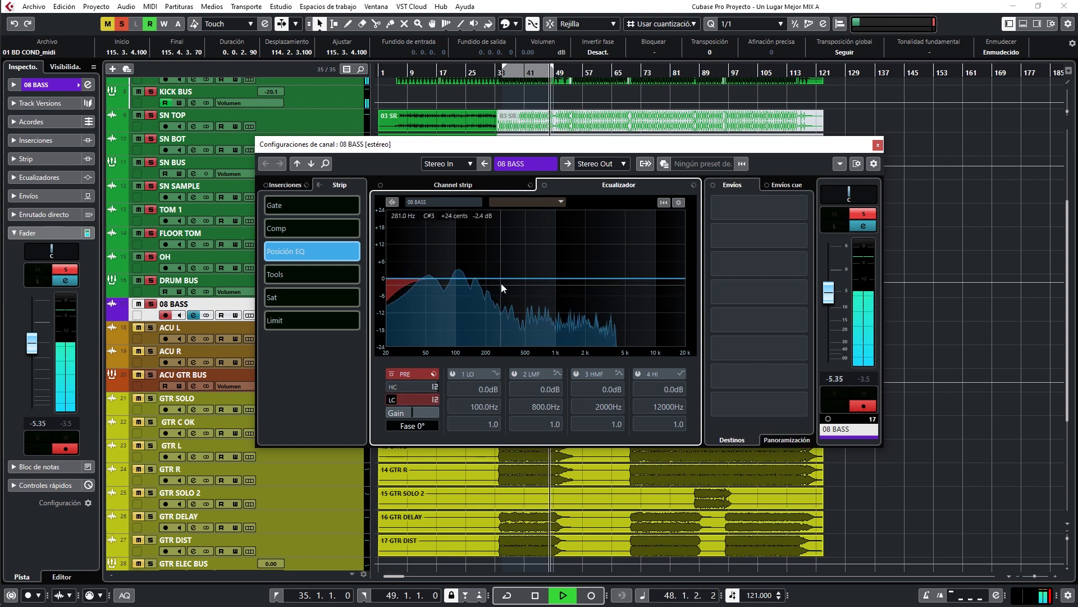
click(514, 272)
drag(518, 266, 527, 239)
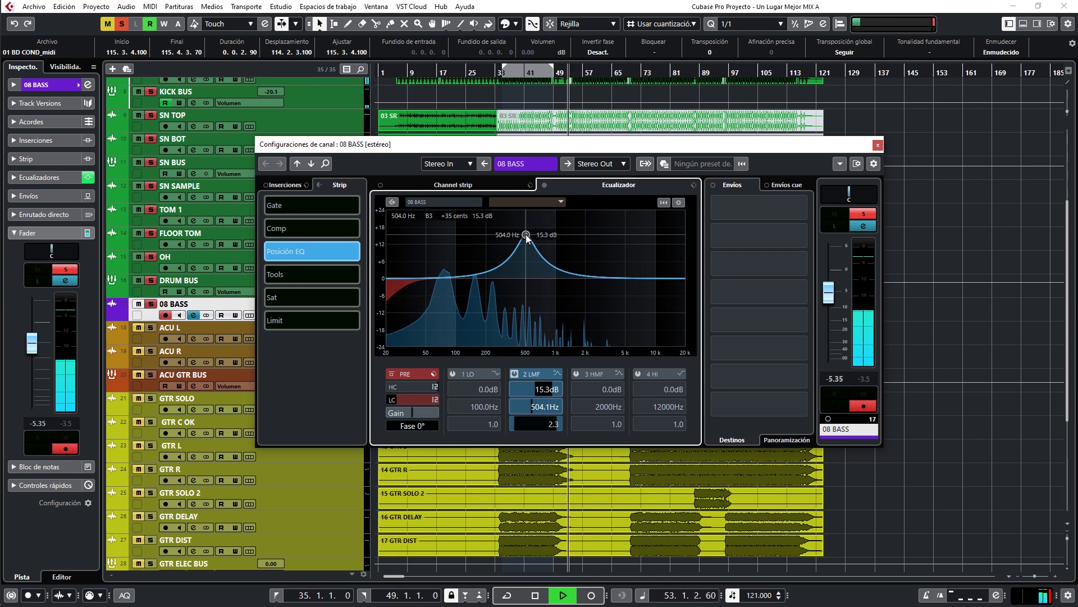
drag(527, 238, 531, 307)
scroll(530, 306, down, 8)
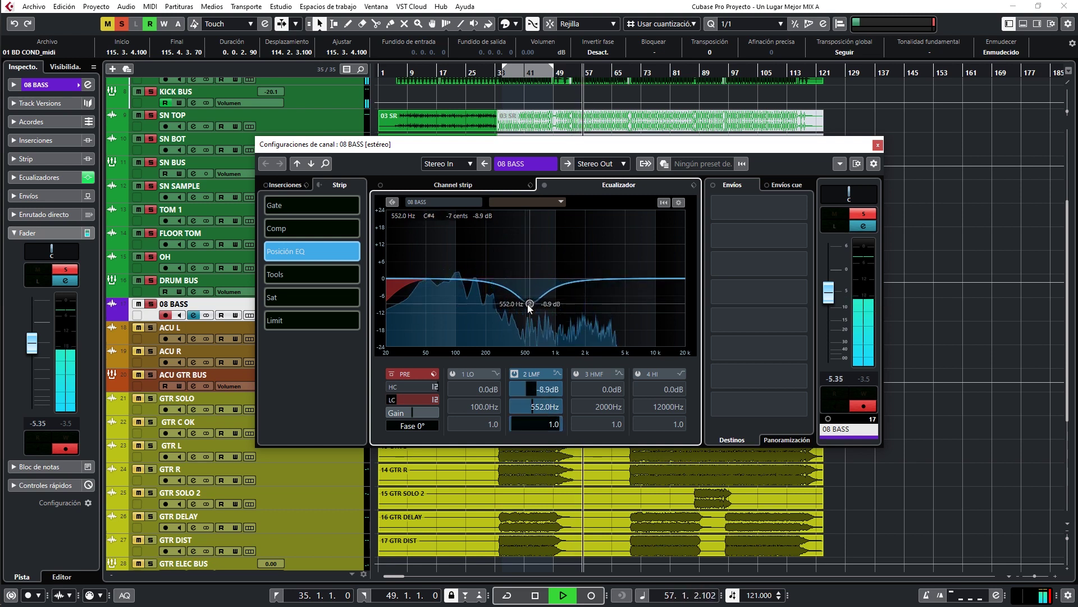
drag(525, 304, 529, 302)
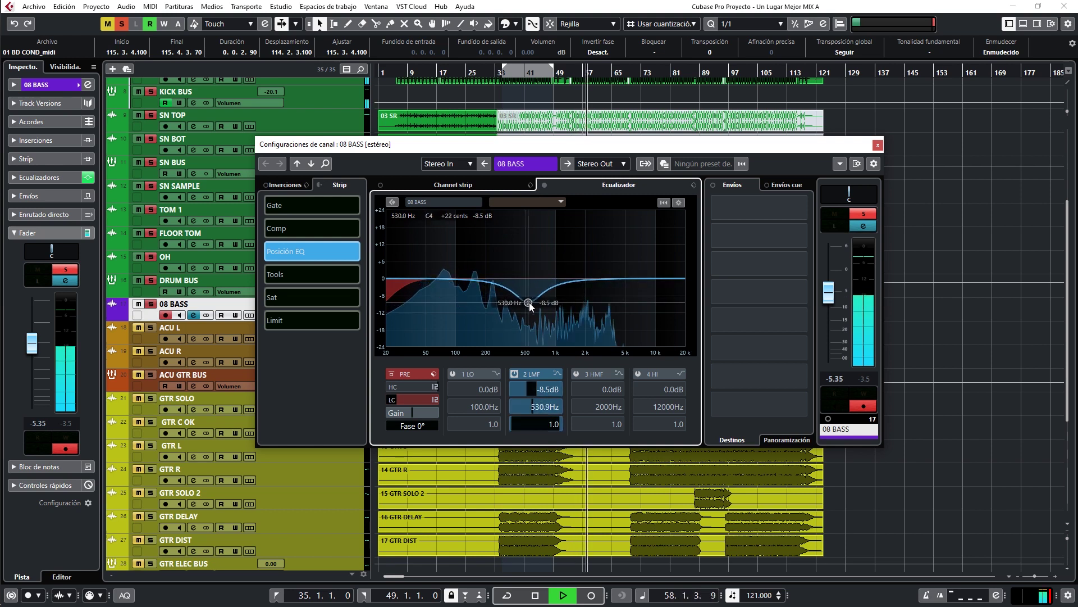
Step: Boost the 08 BASS high-mid band by 5.1 dB at 1705 Hz with a Q of 0.4 and change the high band's filter type
mouse_move(591, 277)
mouse_down()
mouse_move(597, 247)
mouse_move(585, 246)
mouse_move(578, 279)
mouse_up()
drag(675, 393, 656, 416)
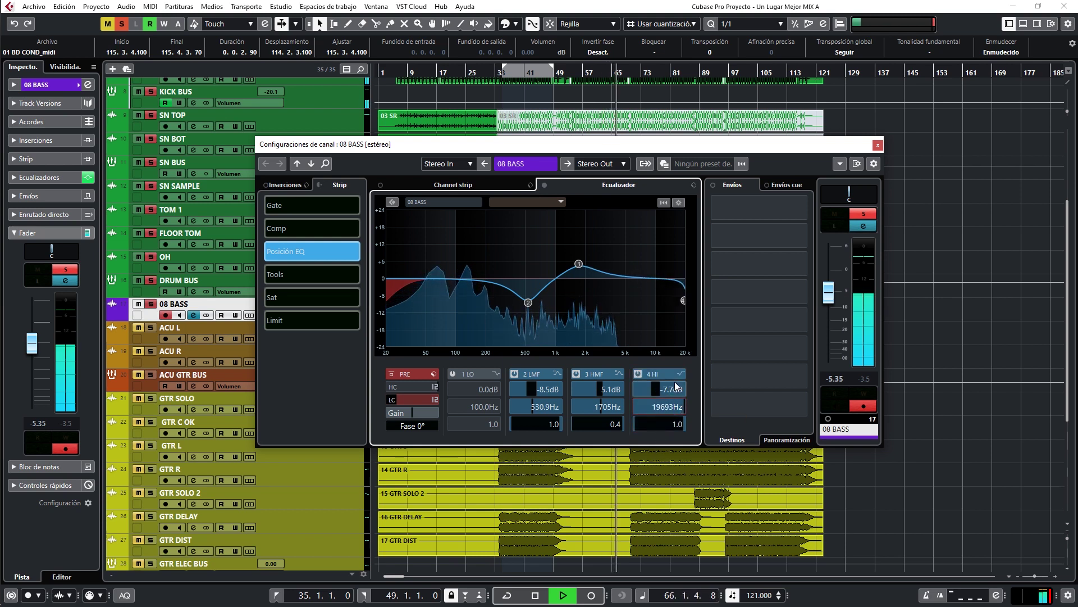
click(679, 373)
click(666, 390)
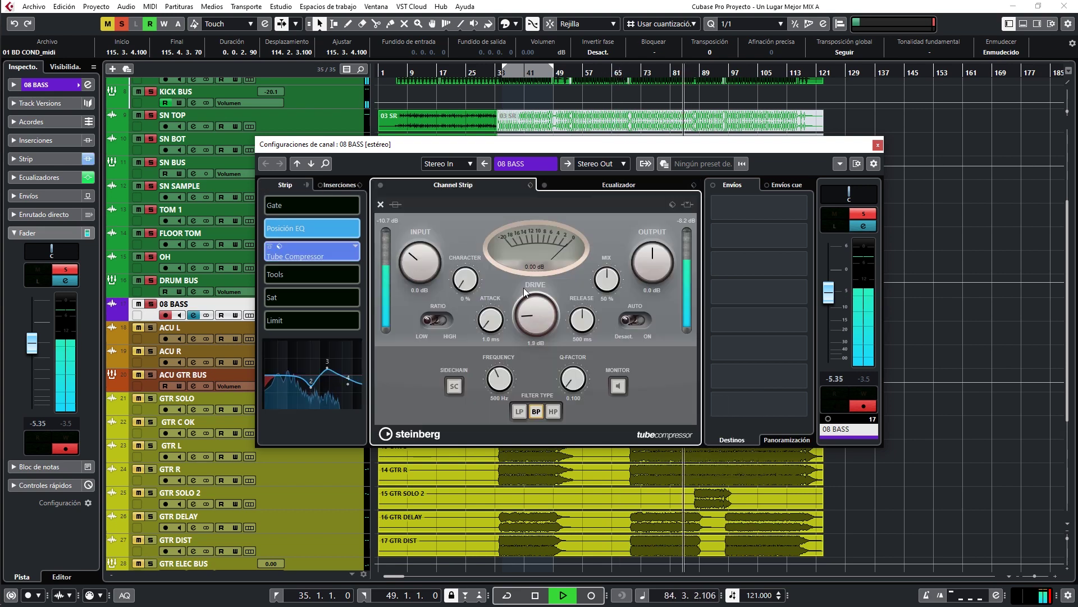
Step: Raise the 08 BASS Tube Compressor's drive to 6.0 dB and lower its mix to 1 %
key(space)
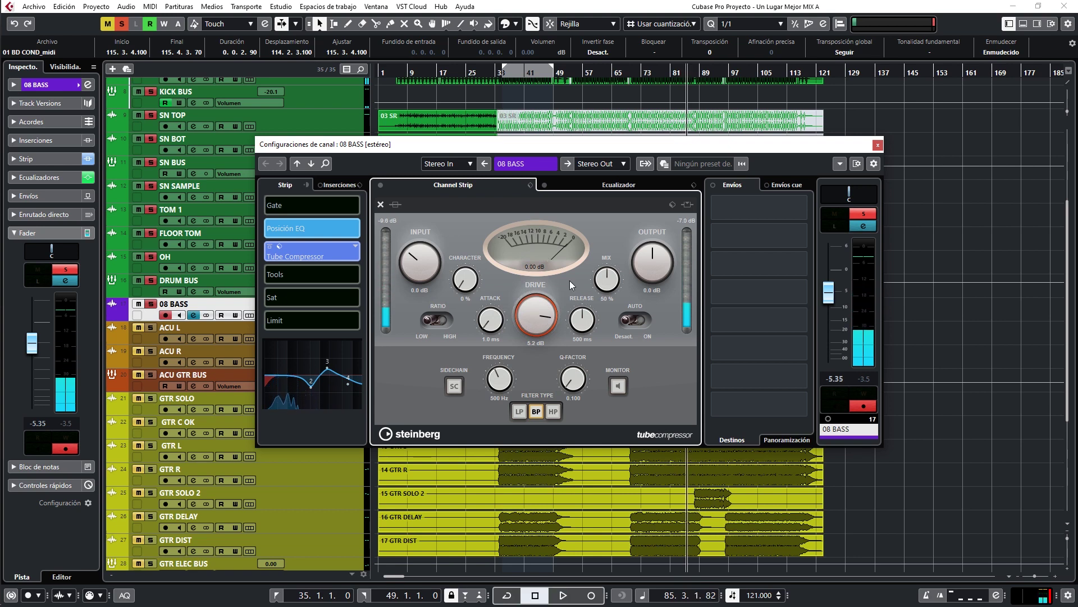
drag(524, 379, 517, 327)
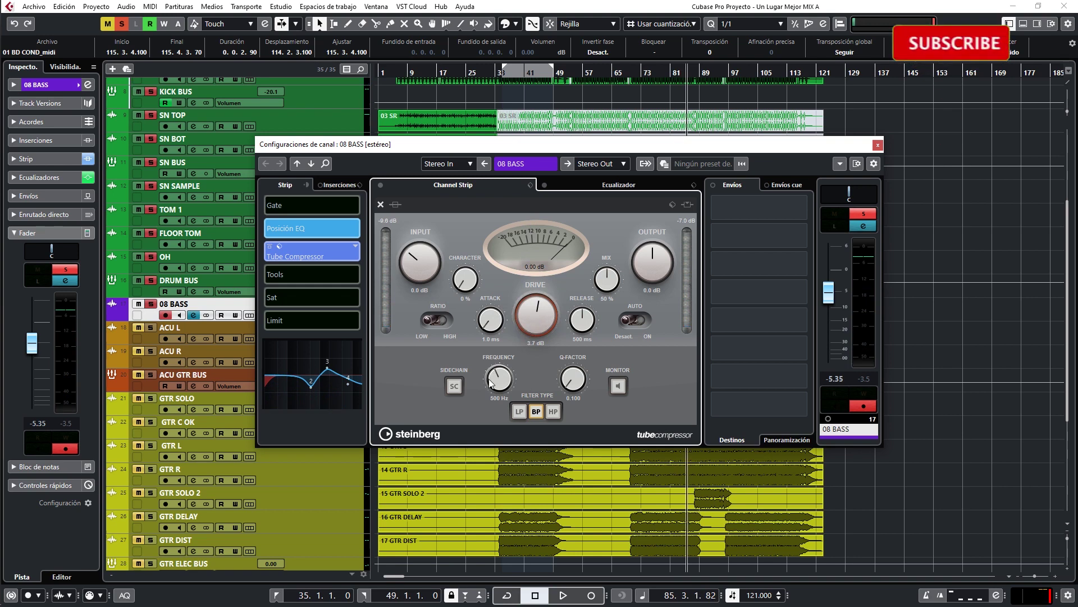
key(space)
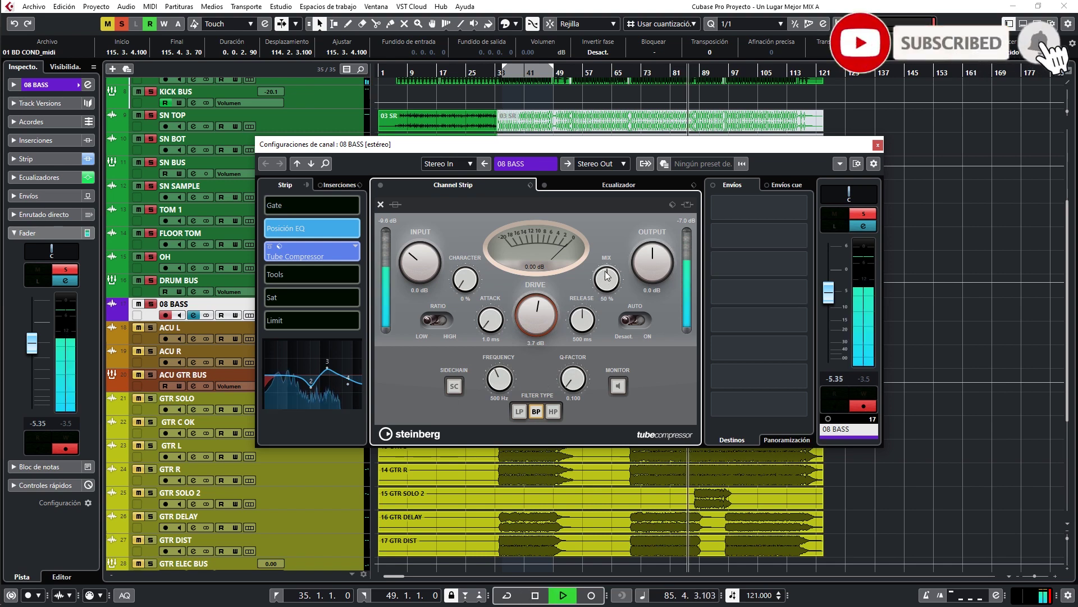
drag(607, 279, 602, 348)
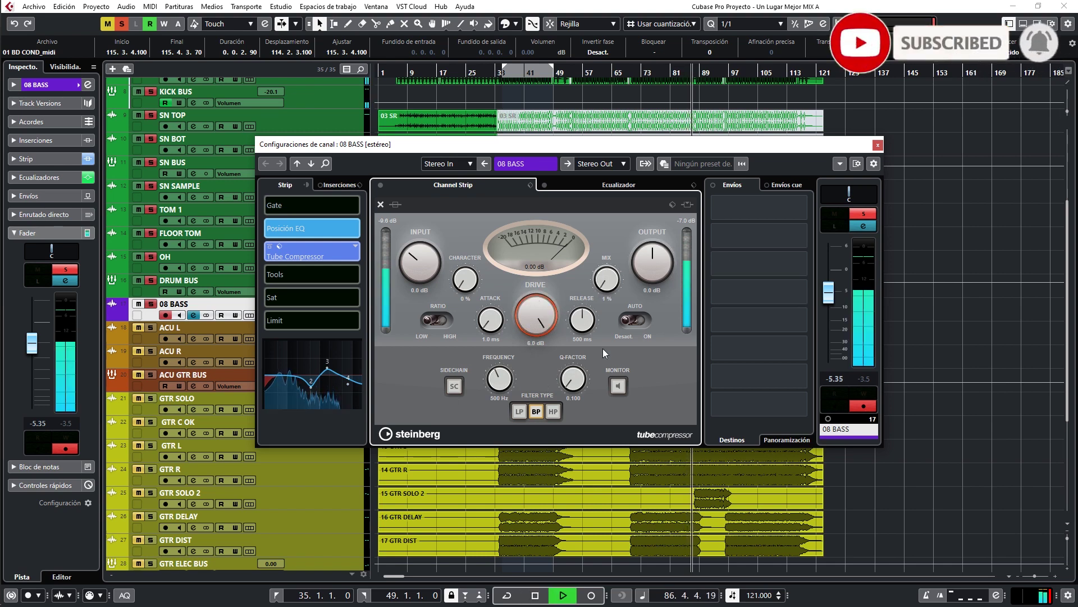
Step: Reset the Tube Compressor's mix to 50 %, raise its character nearly to maximum, and offset more input gain with a -3.2 dB output
ctrl+click(610, 279)
drag(611, 280, 612, 292)
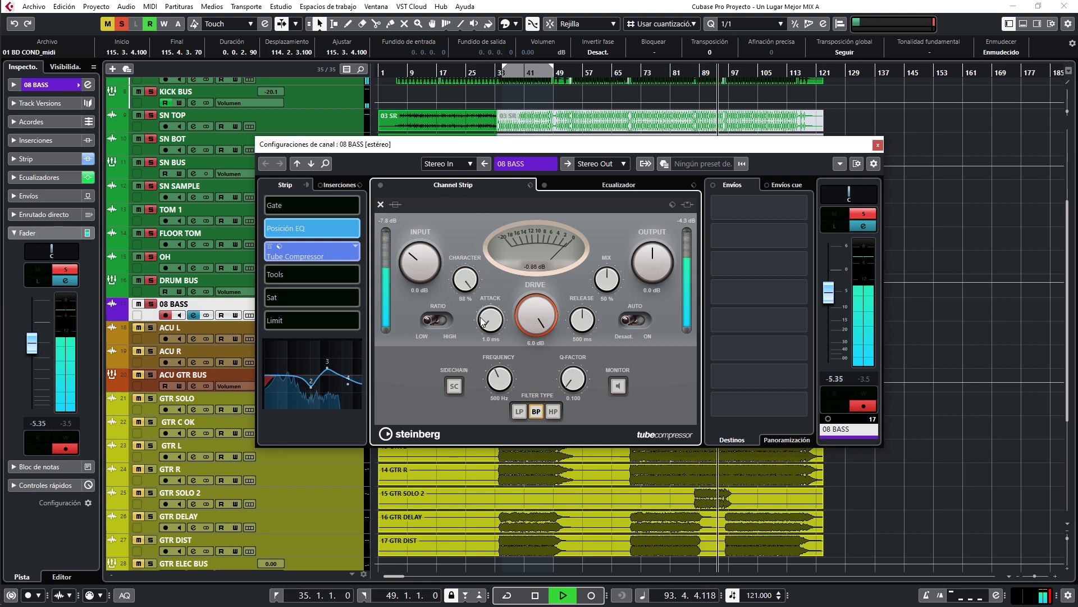
drag(649, 267, 631, 274)
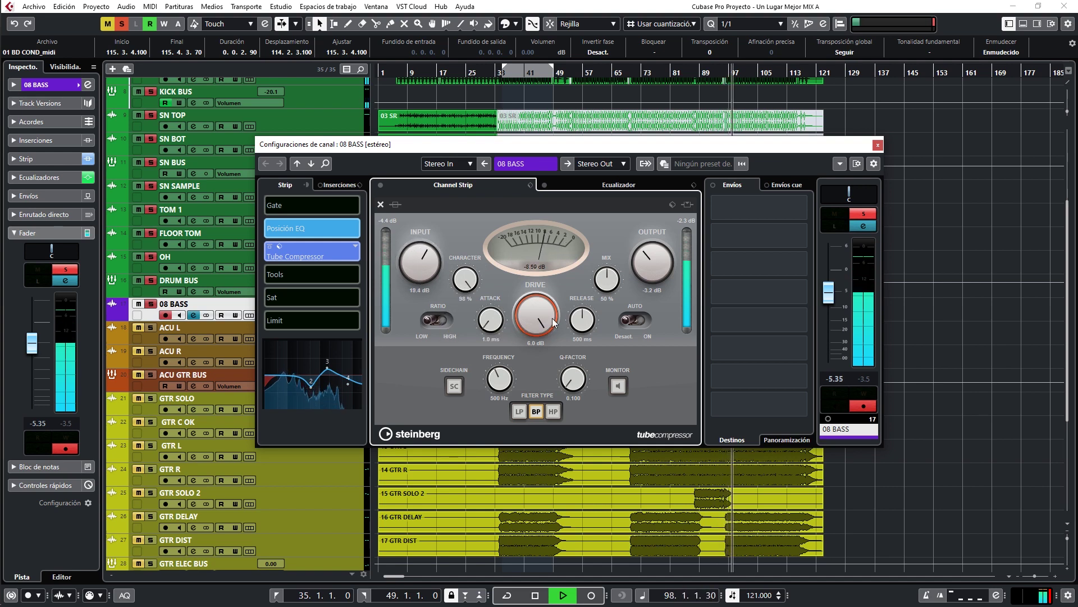
Step: Shorten the 08 BASS Tube Compressor's release to 248 ms and lower its output to -5.0 dB
scroll(565, 337, down, 3)
scroll(573, 338, down, 1)
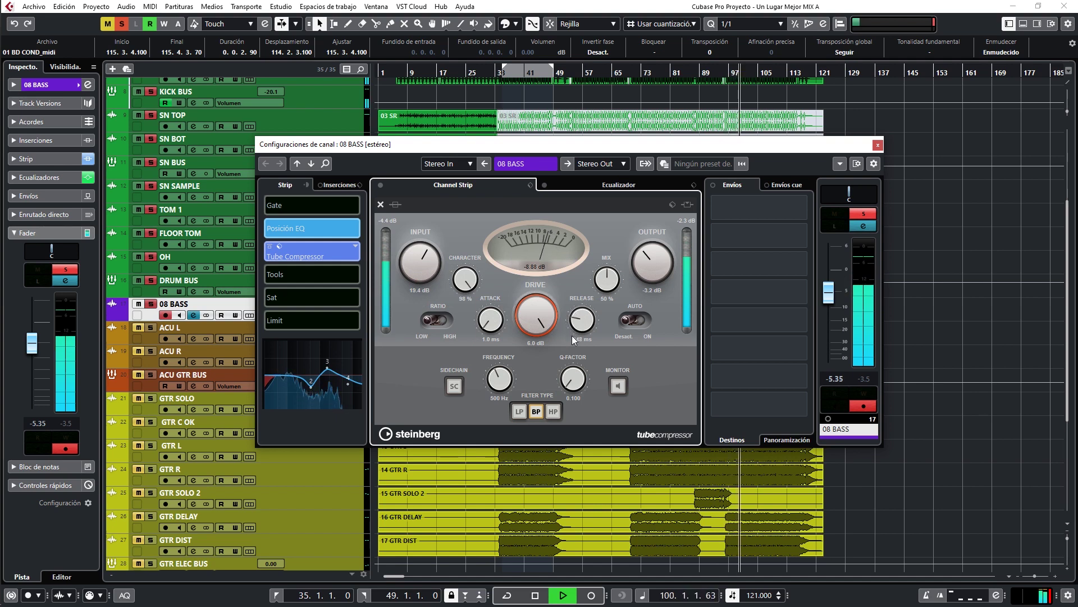
scroll(656, 265, down, 3)
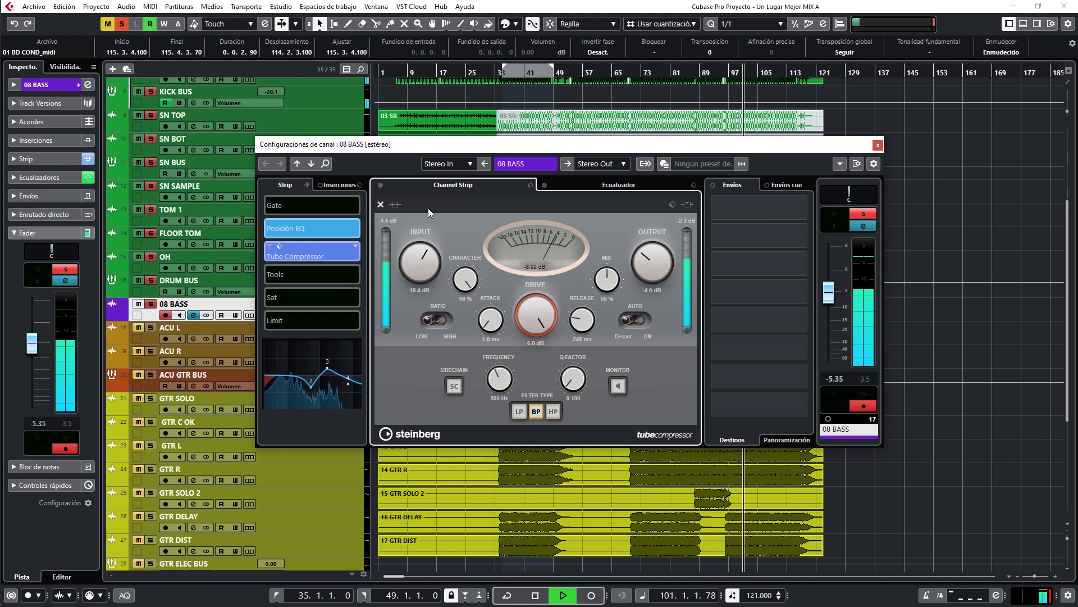
click(396, 205)
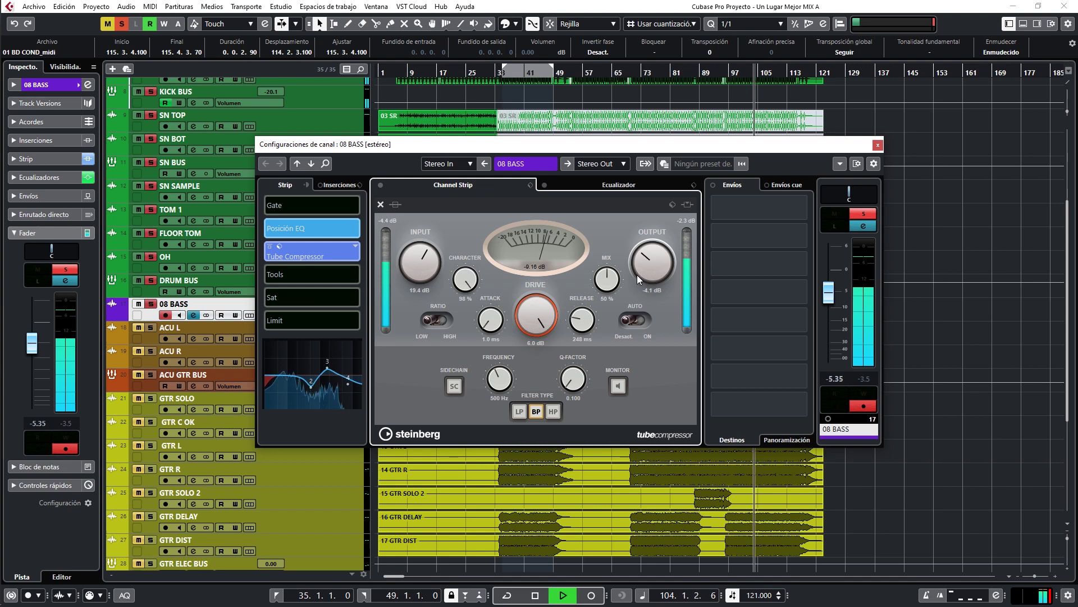
scroll(636, 274, down, 1)
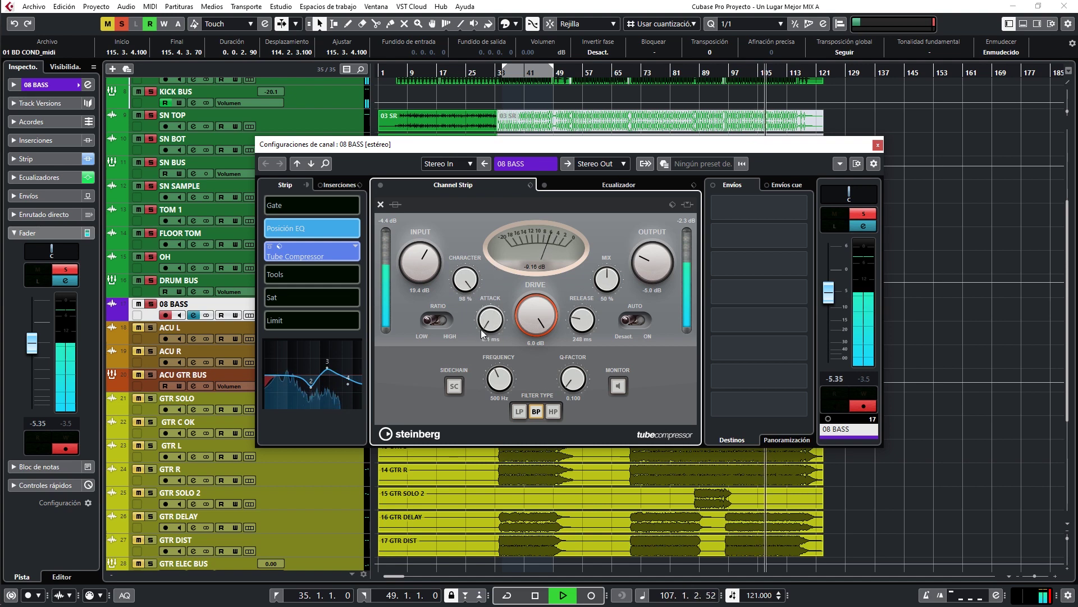
Step: Set the Tube Compressor's attack to 16.1 ms and release to 233 ms, and compare the sound with the compressor bypassed
scroll(486, 314, up, 1)
scroll(570, 331, down, 4)
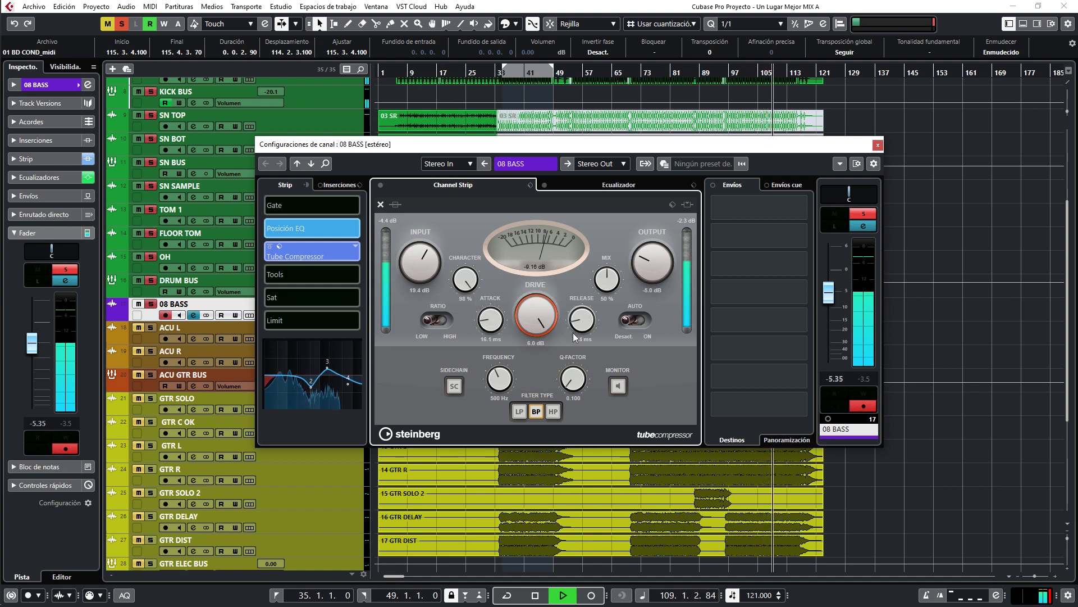
scroll(575, 329, up, 3)
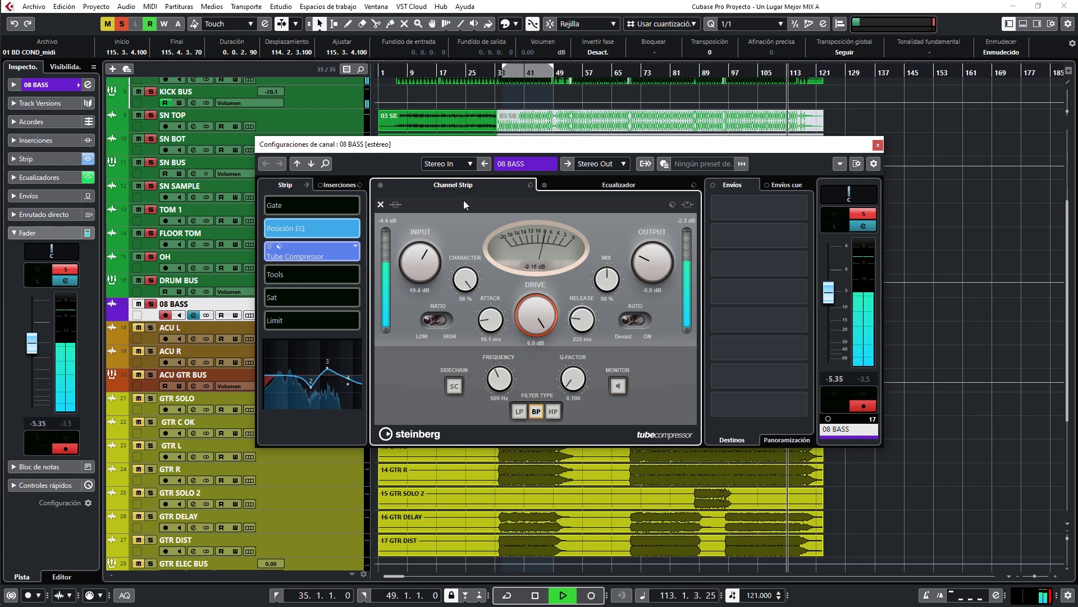
click(395, 204)
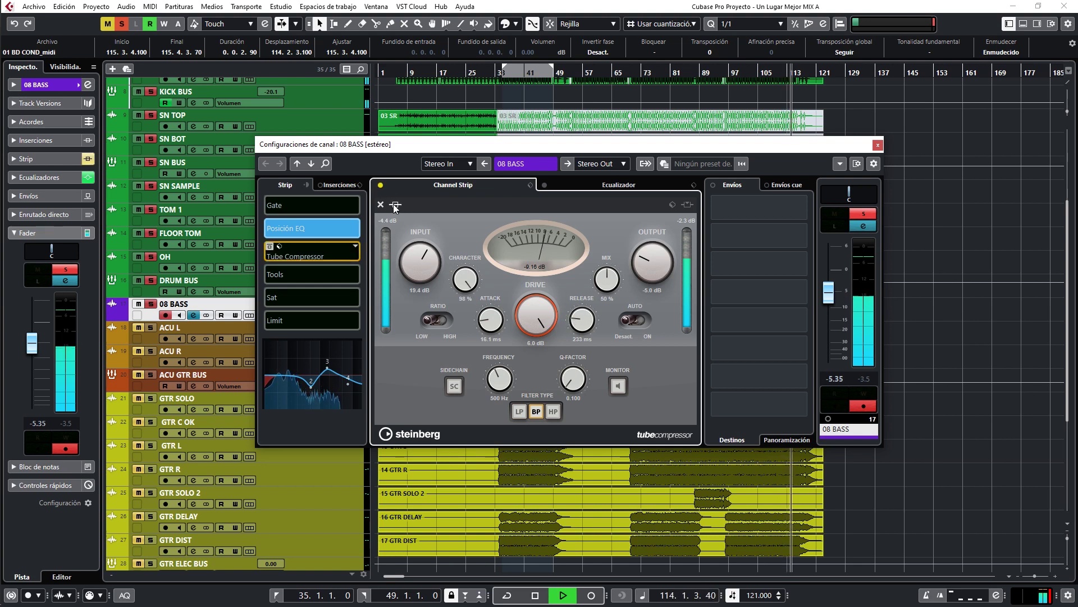
click(395, 205)
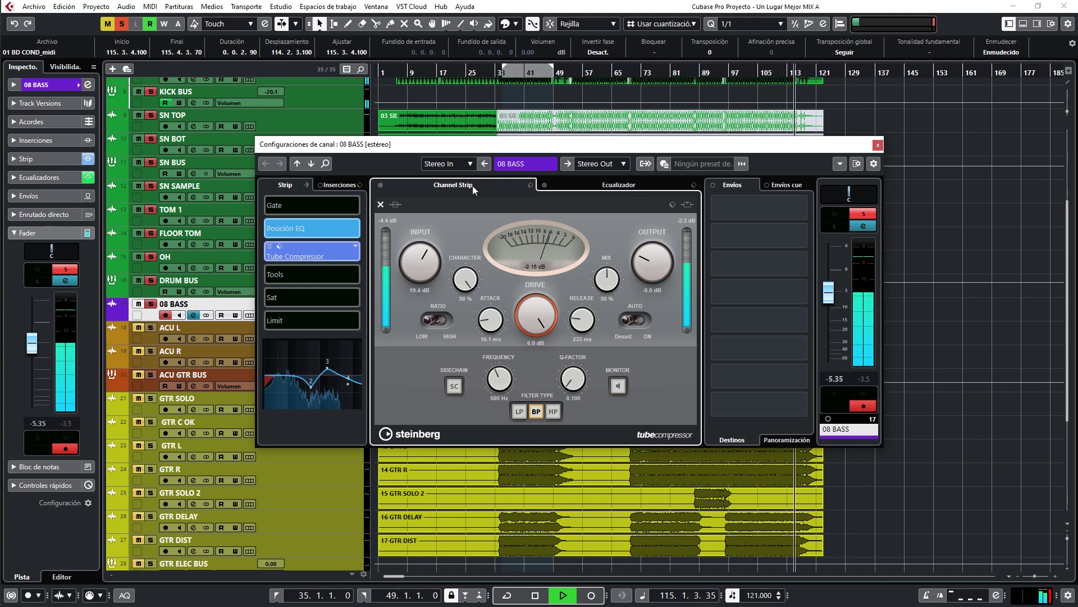
Step: Search the effects for a compressor and load Compressor into the second insert slot of 08 BASS
click(331, 187)
click(355, 215)
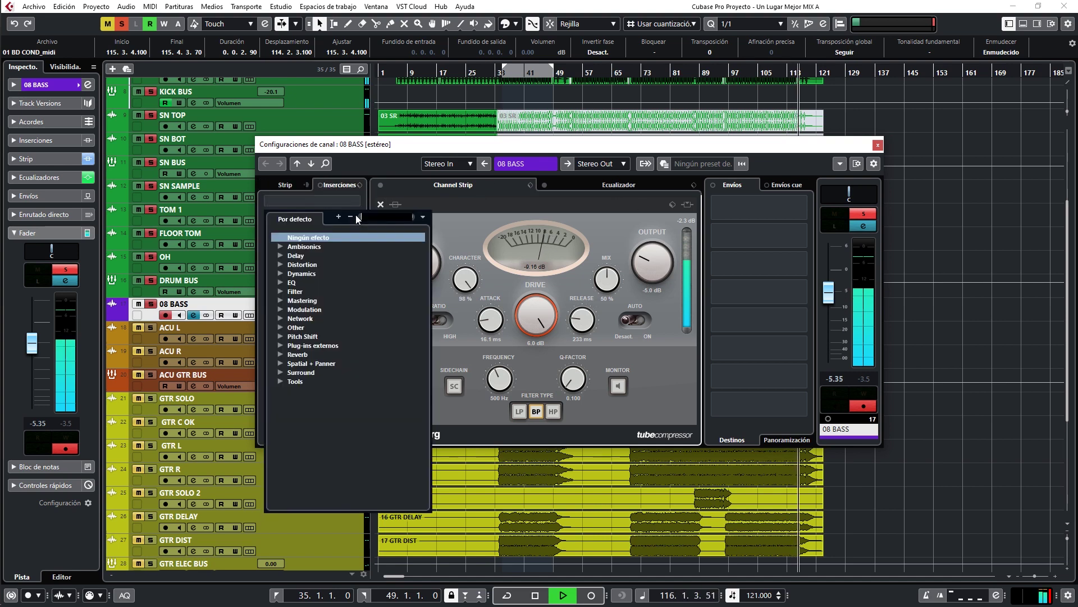
text(comp)
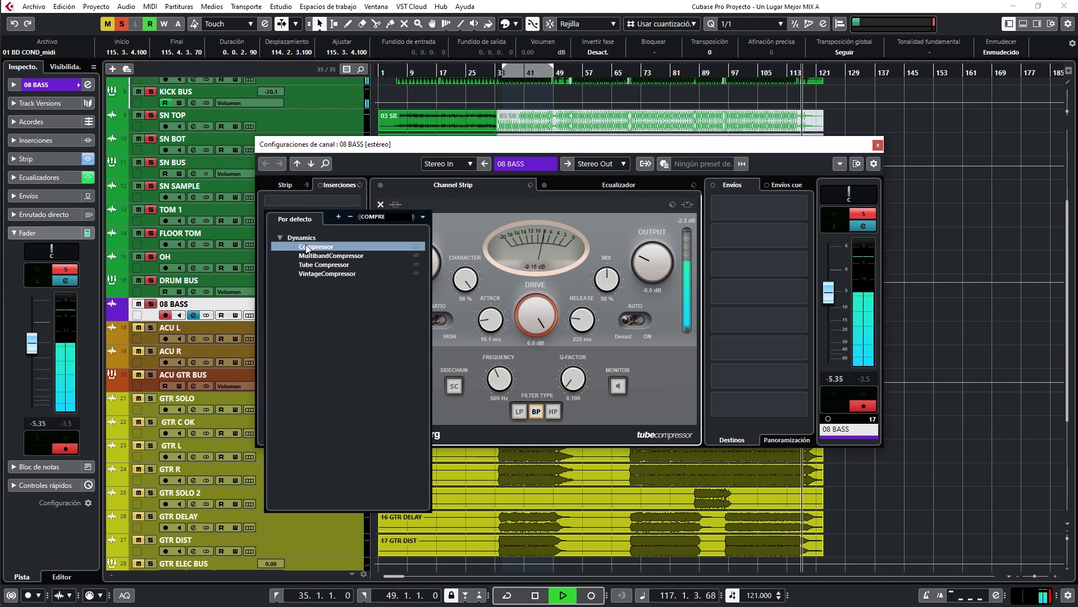
double_click(322, 247)
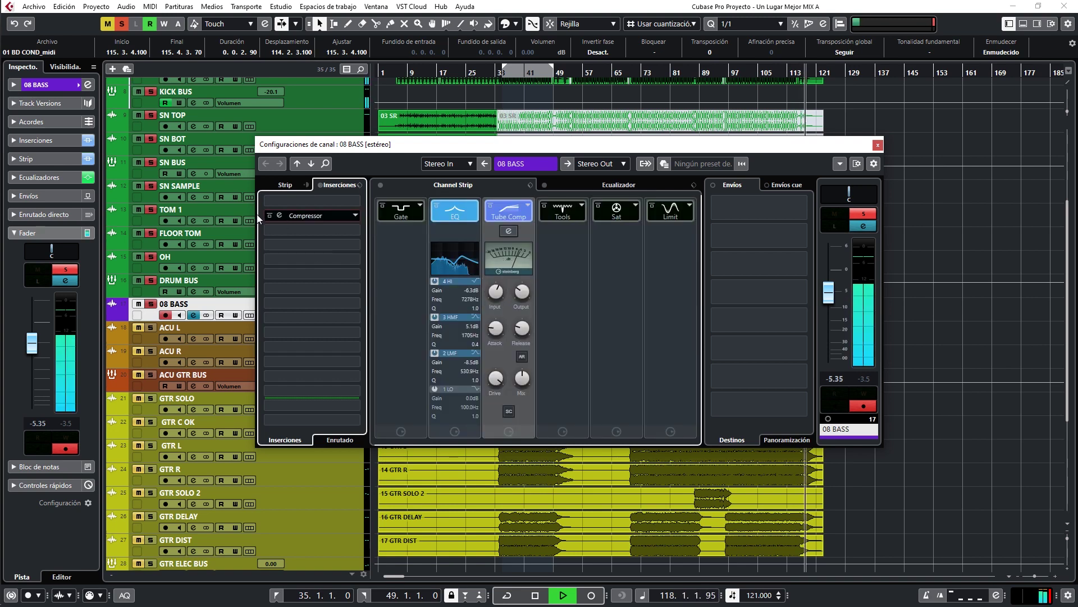
Step: Open the 08 BASS Compressor insert, stop playback and add a side-chain input to it
click(280, 215)
key(space)
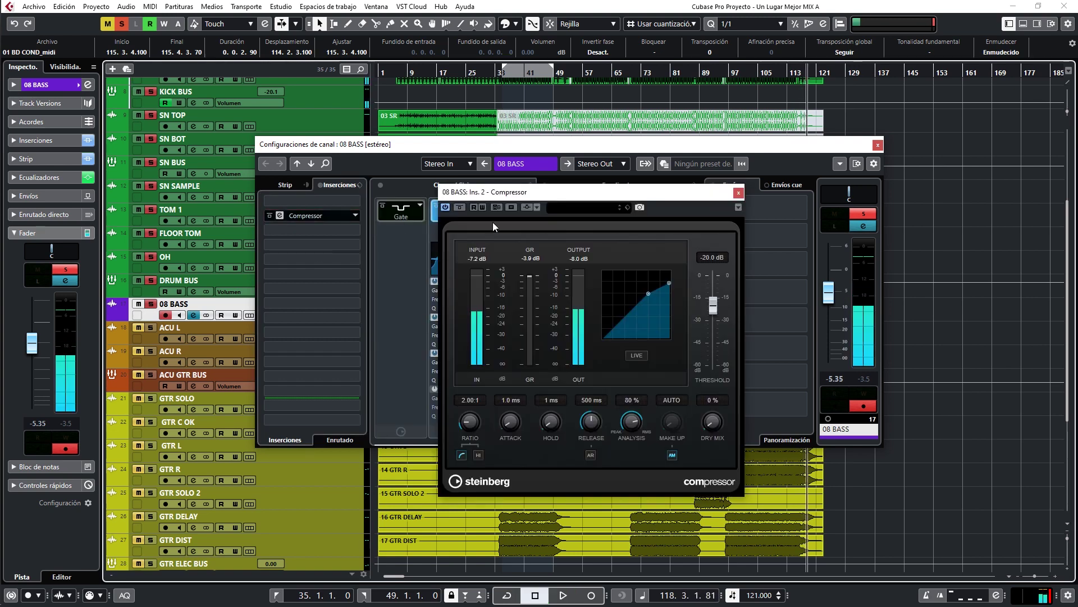
click(526, 207)
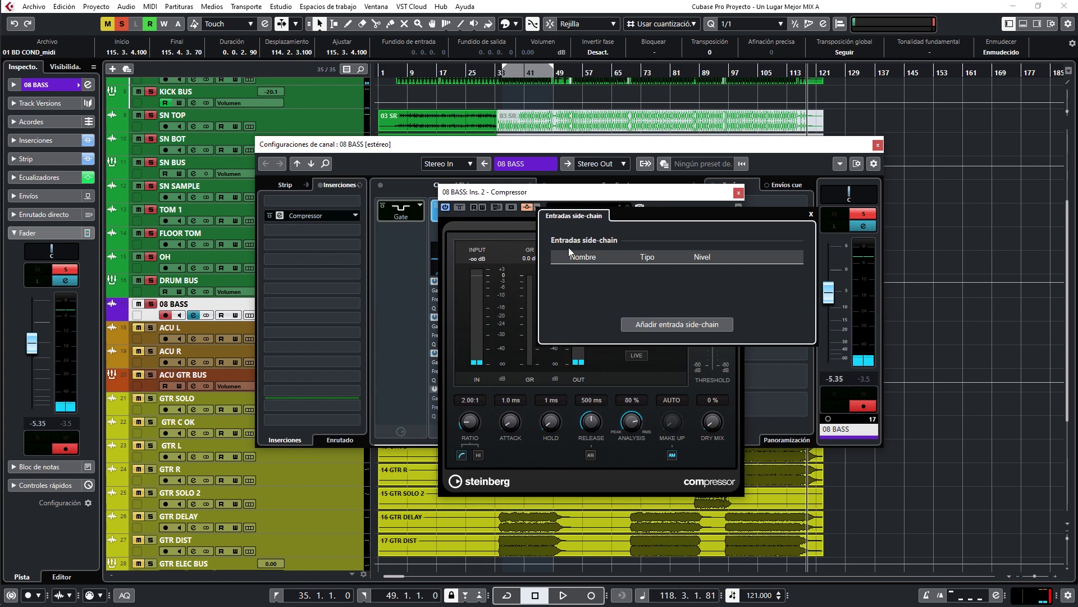
click(652, 325)
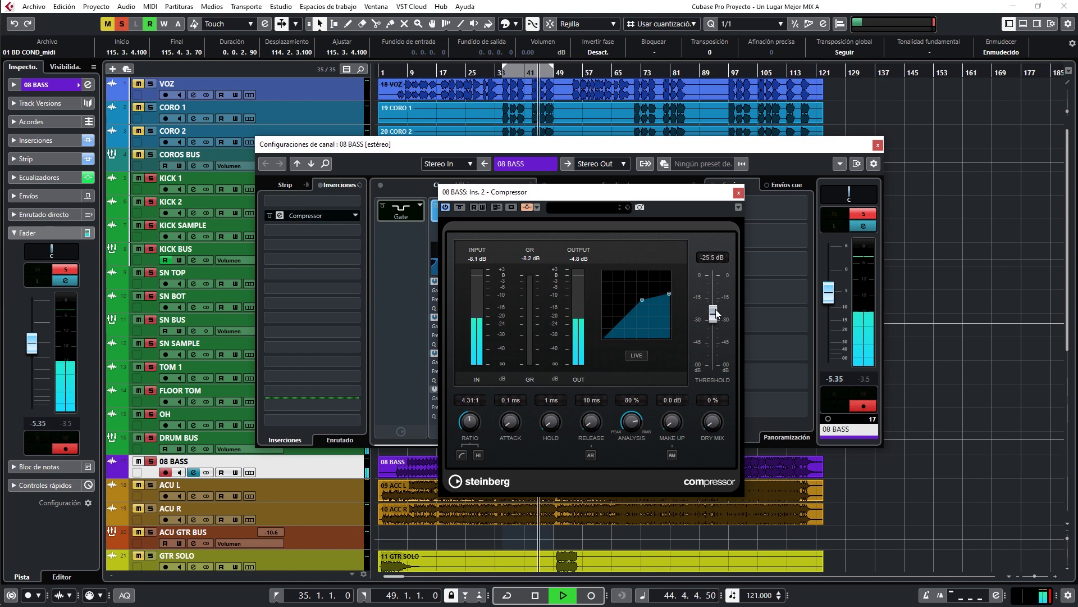
Step: Set the side-chained Compressor's release to 282 ms and its threshold to -23.2 dB, and stop playback
drag(586, 413, 588, 404)
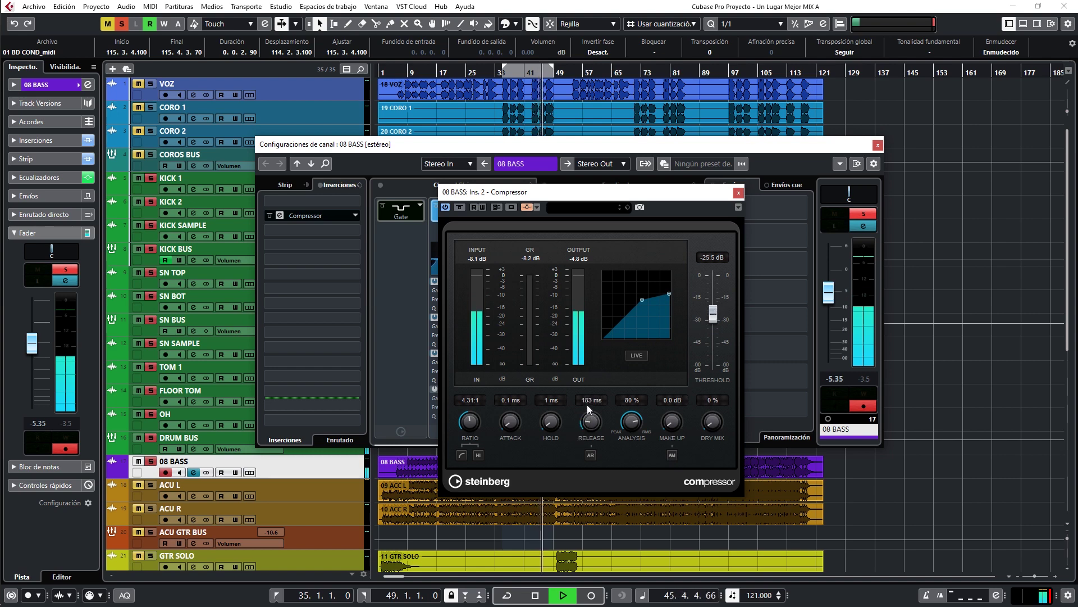
drag(585, 403, 599, 408)
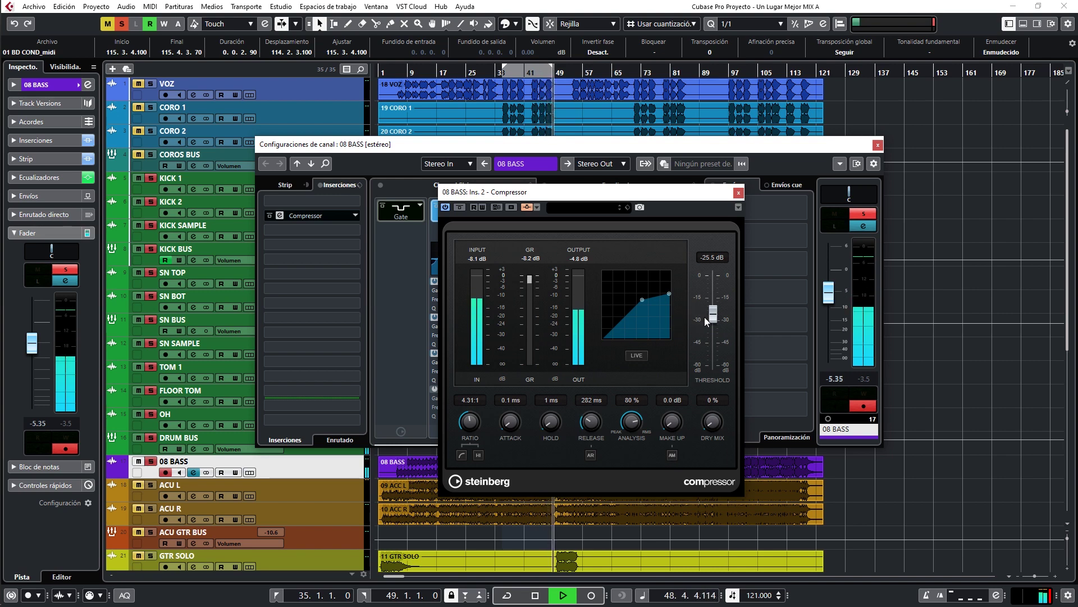
drag(713, 314, 719, 308)
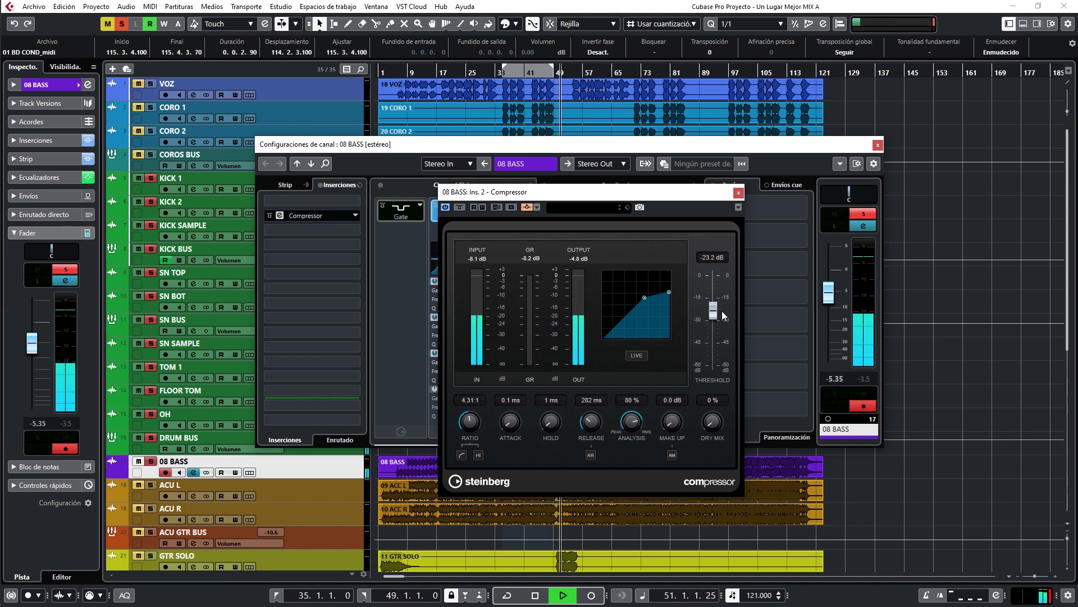
key(space)
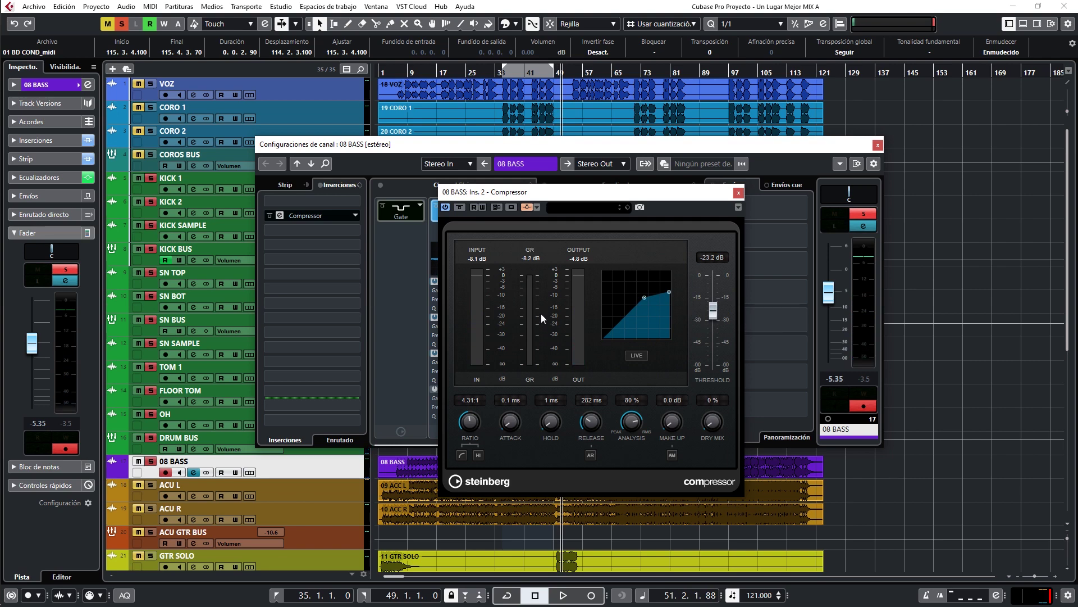
Step: Play the song and compare 08 BASS with its Compressor insert bypassed and active, and close the plug-in and channel settings
key(space)
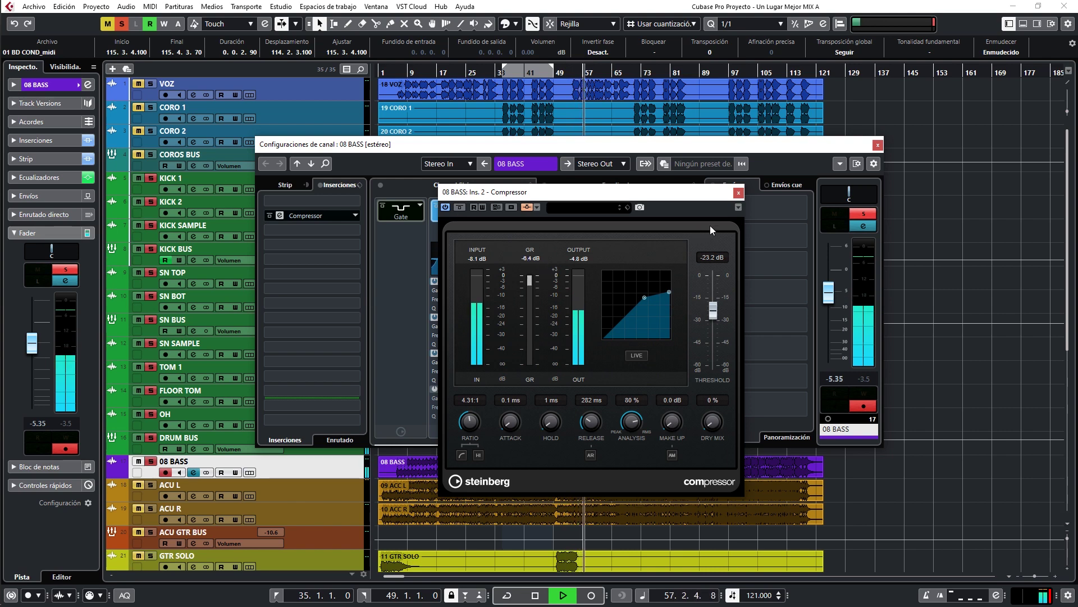
click(459, 207)
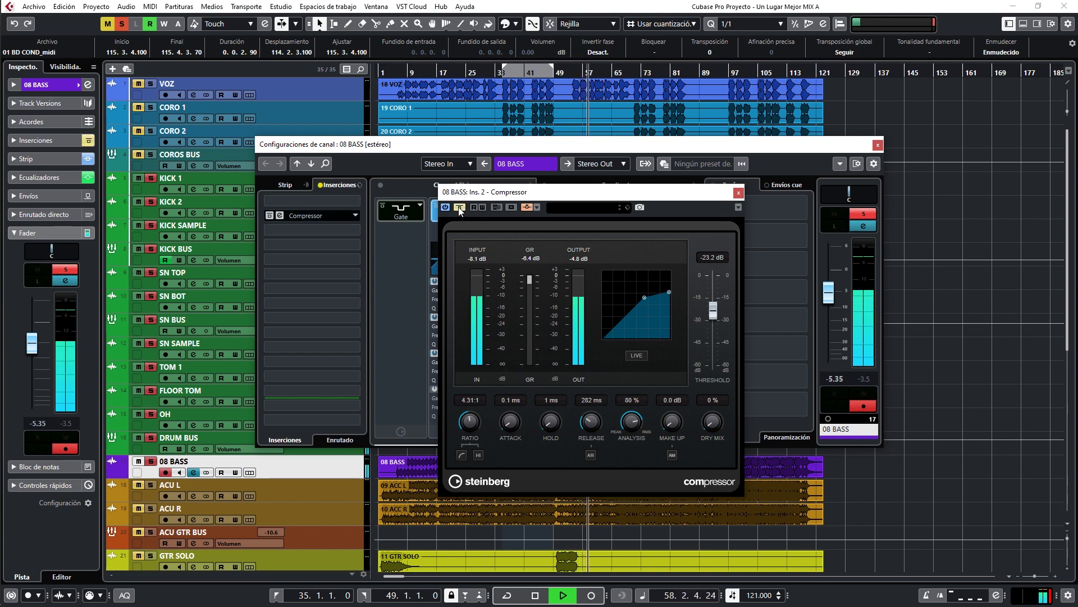
click(460, 208)
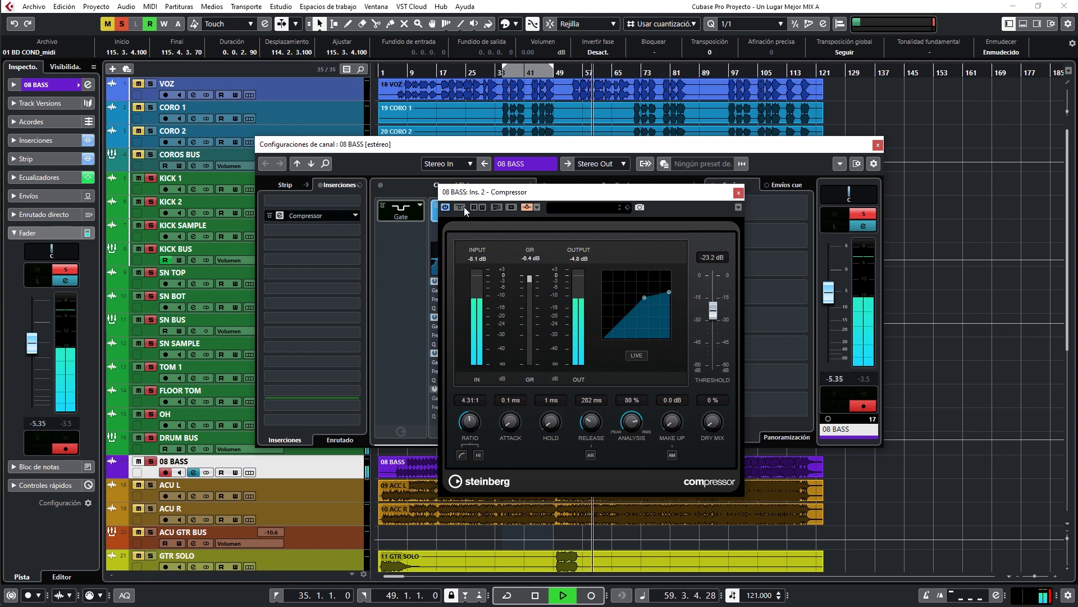
click(738, 193)
click(878, 145)
Step: Unmute and solo the ACU GTR BUS and raise its level to -9.57 dB during playback
scroll(236, 315, down, 10)
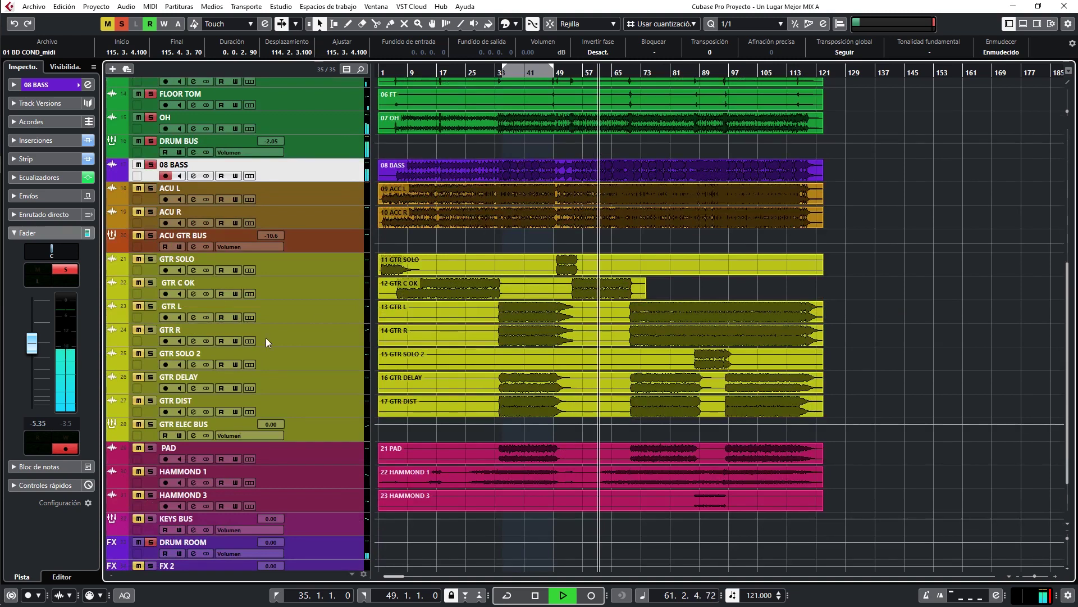
key(space)
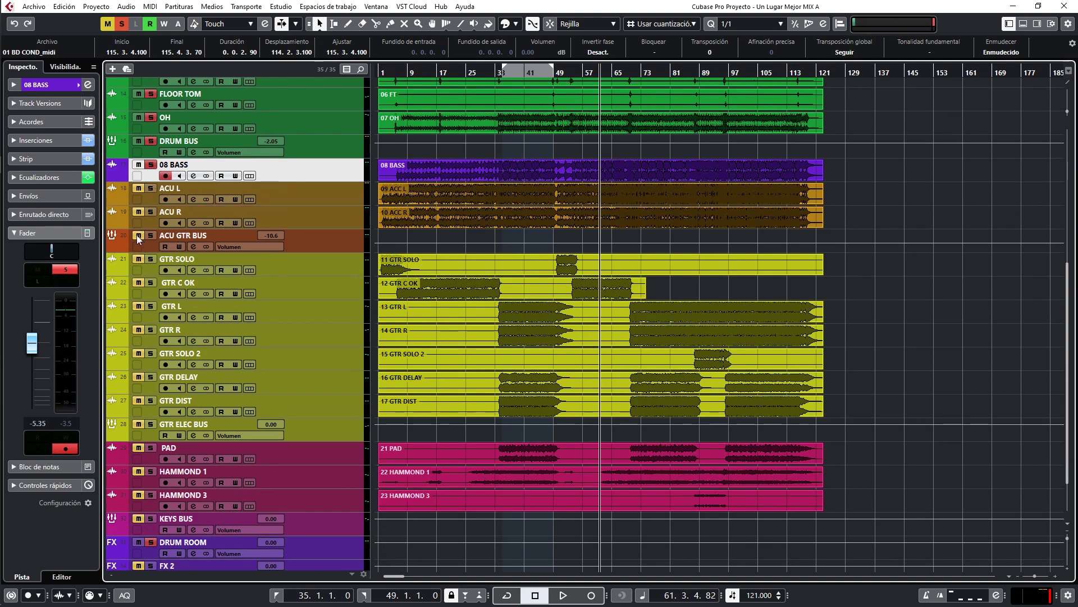
key(space)
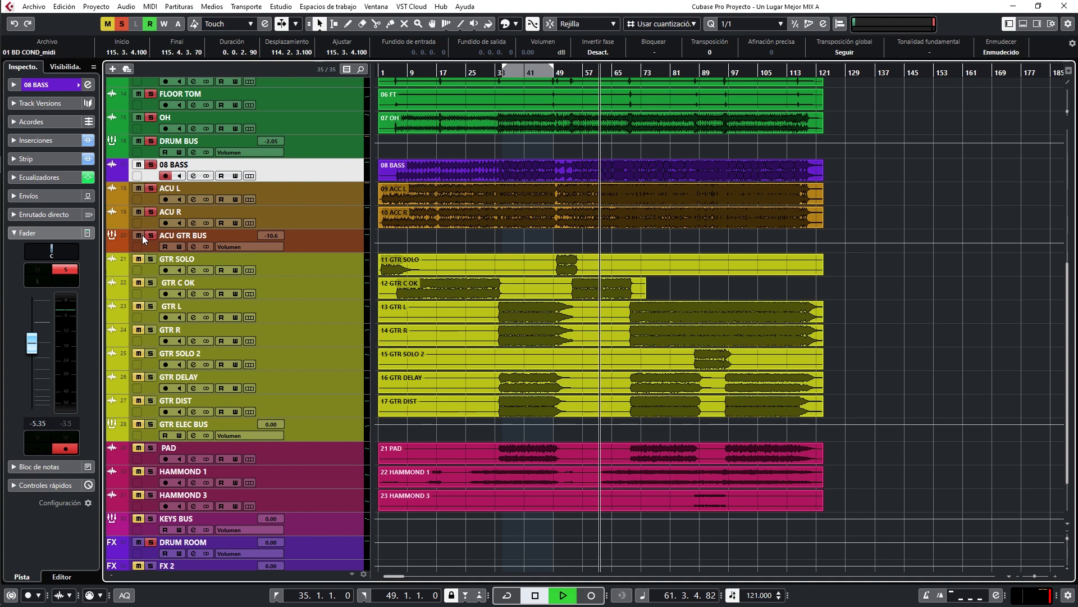
click(194, 246)
click(37, 298)
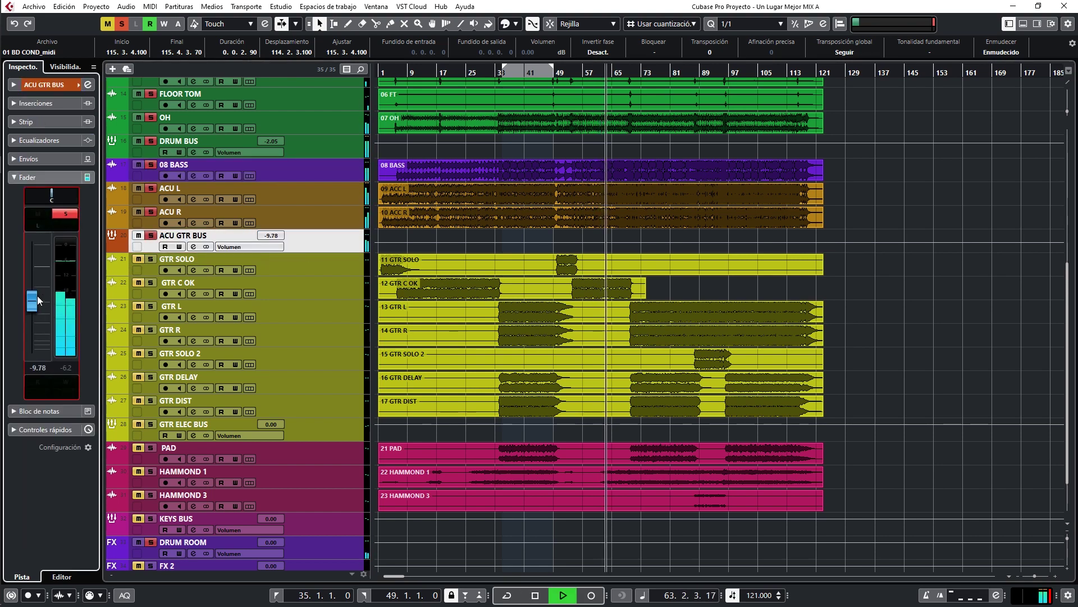
drag(35, 295, 37, 284)
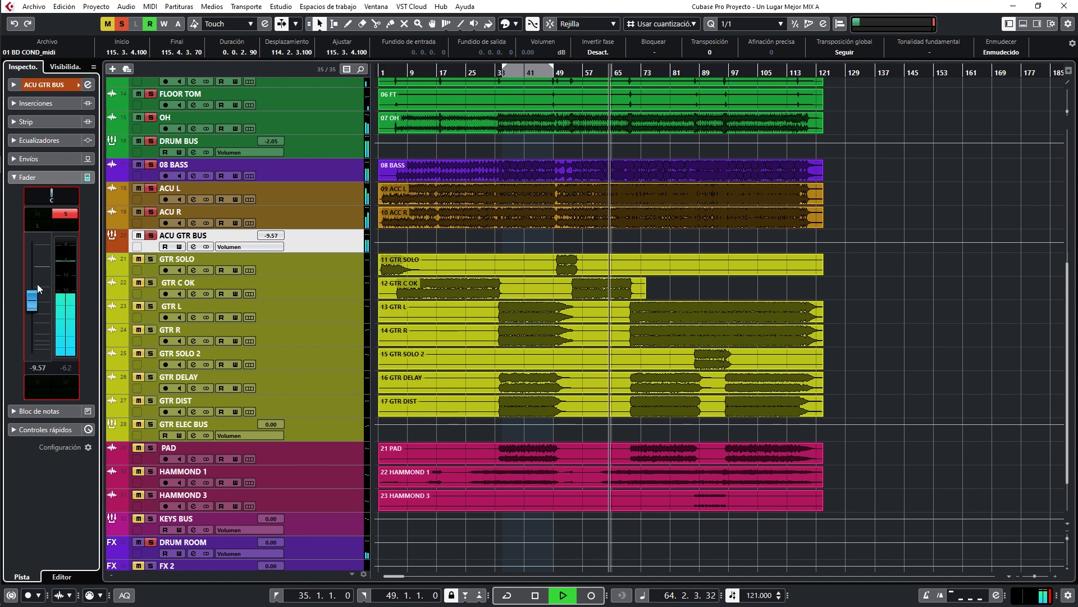
Step: Open the ACU GTR BUS equalizer and enable a low cut at about 156 Hz
click(193, 246)
key(space)
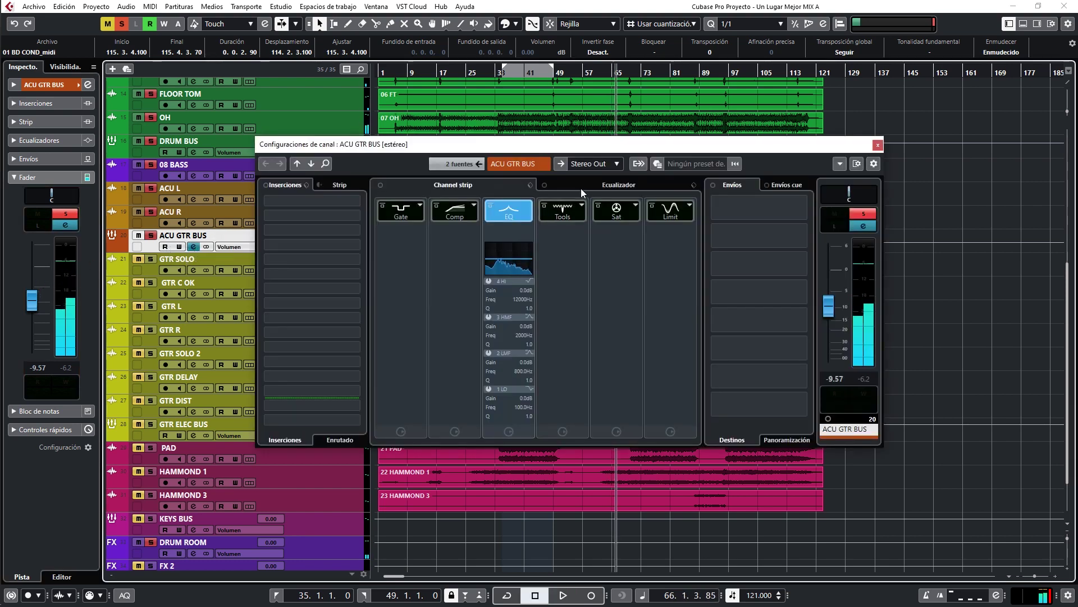
click(581, 189)
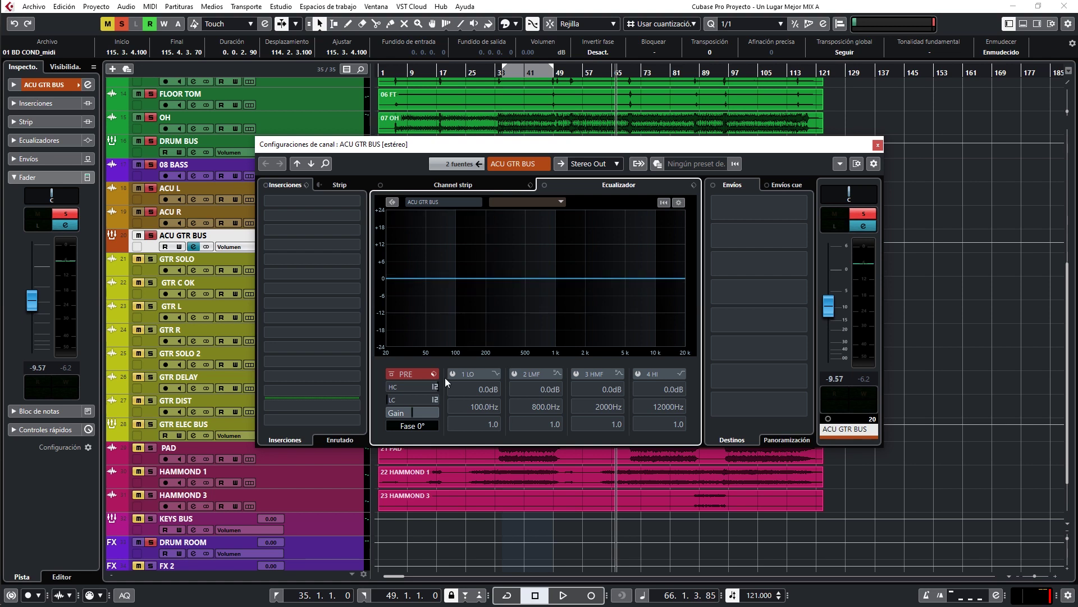
key(space)
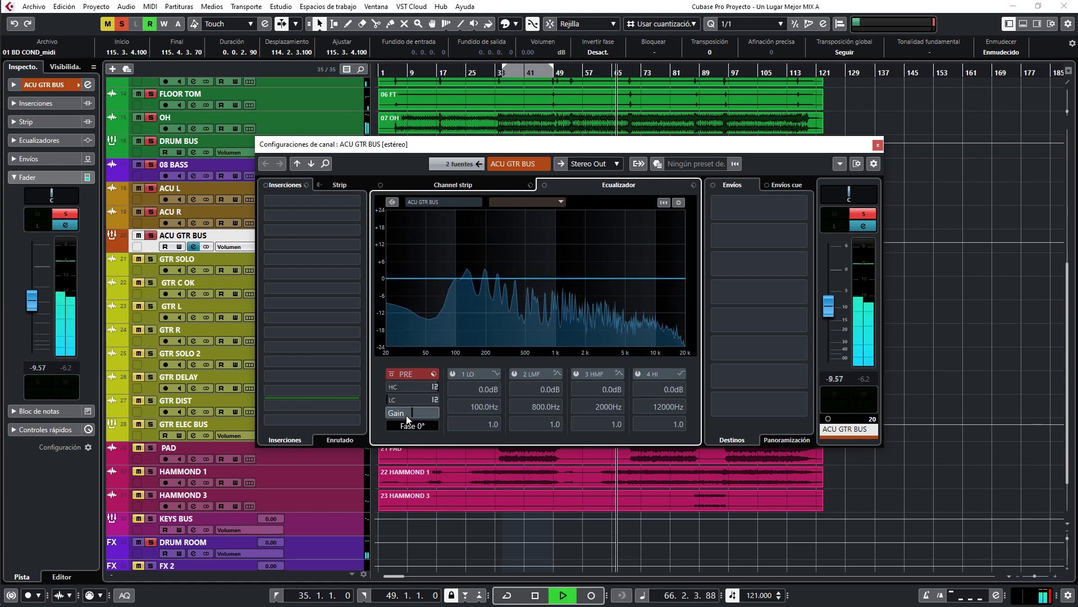
click(406, 399)
drag(410, 361, 410, 306)
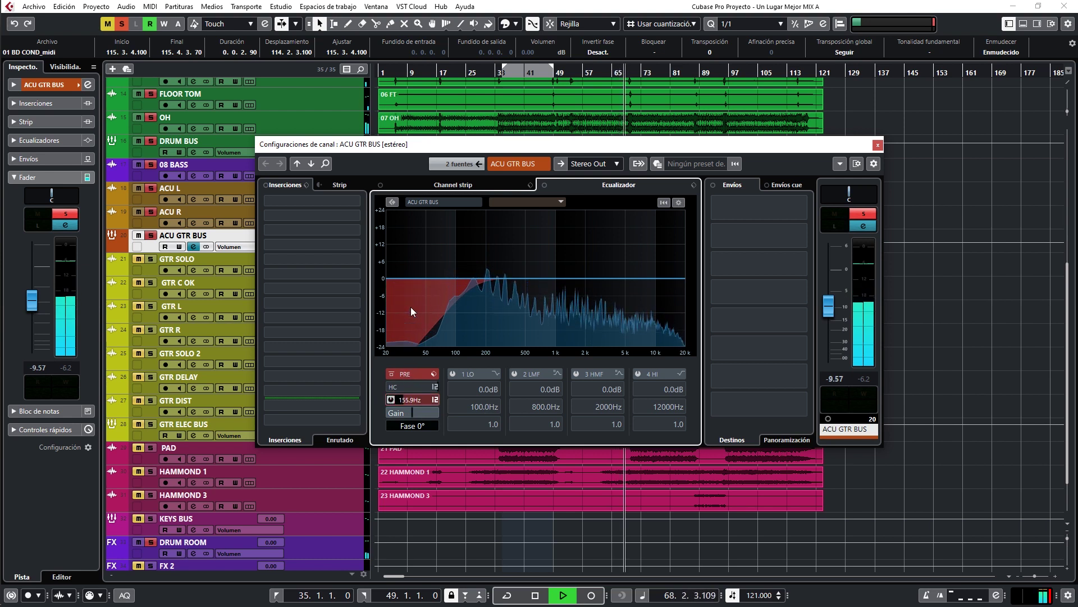
drag(410, 306, 411, 305)
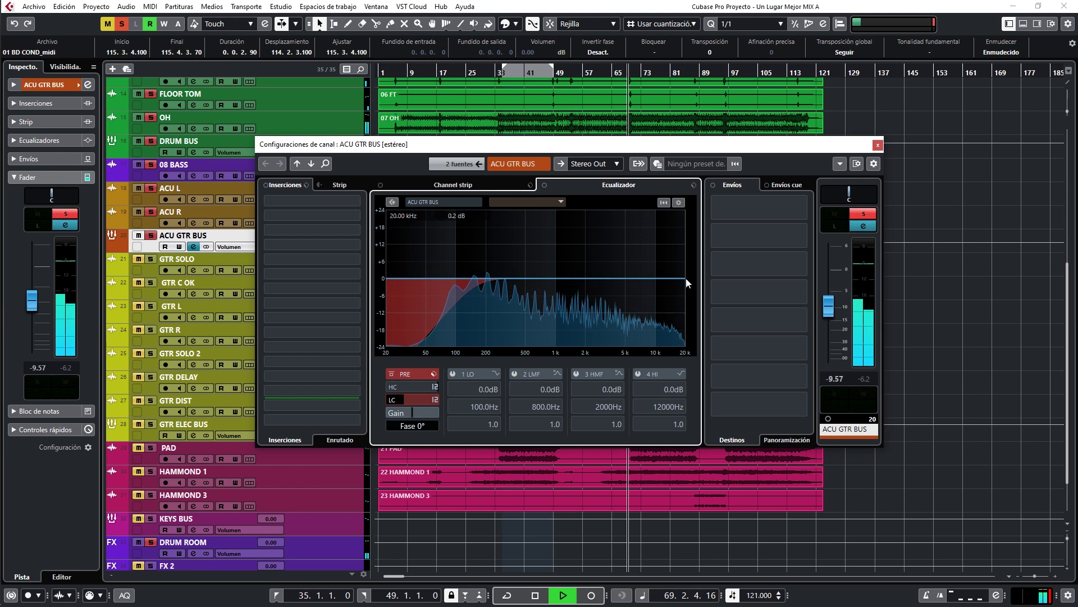
Step: On the ACU GTR BUS, cut the high-mid band 4.7 dB at 670.4 Hz, boost the high band 7.1 dB at 3758 Hz, and close its settings
drag(560, 281, 538, 291)
drag(687, 279, 614, 262)
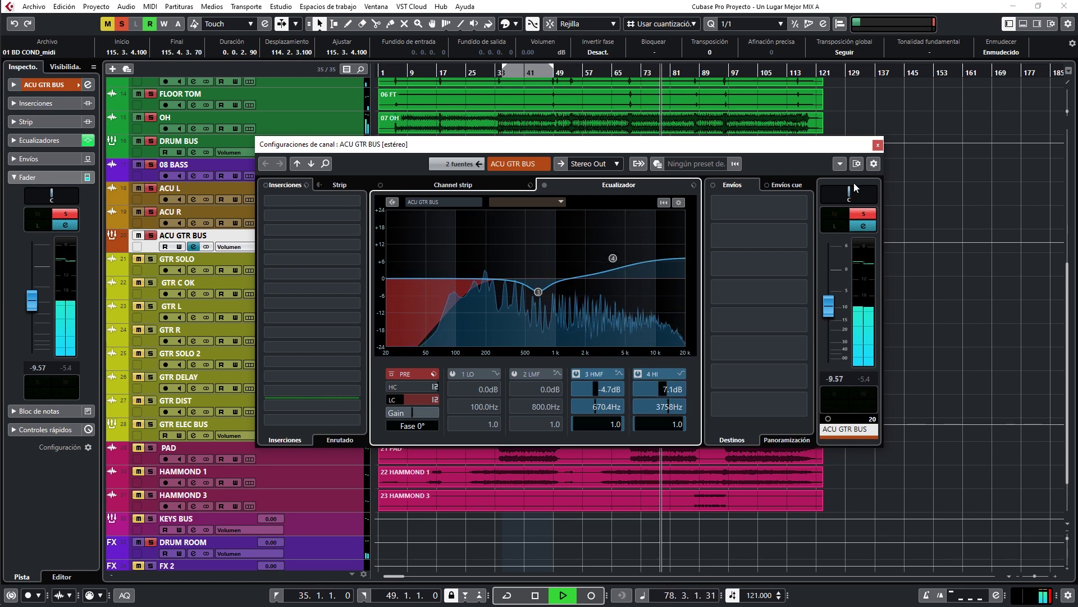
click(878, 145)
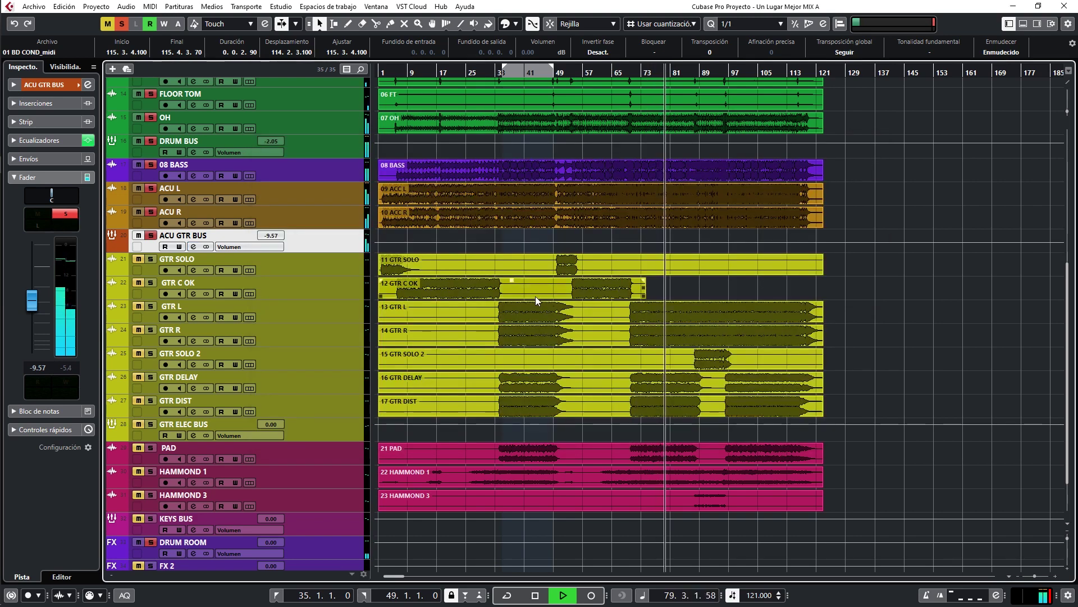
click(447, 318)
scroll(308, 332, down, 3)
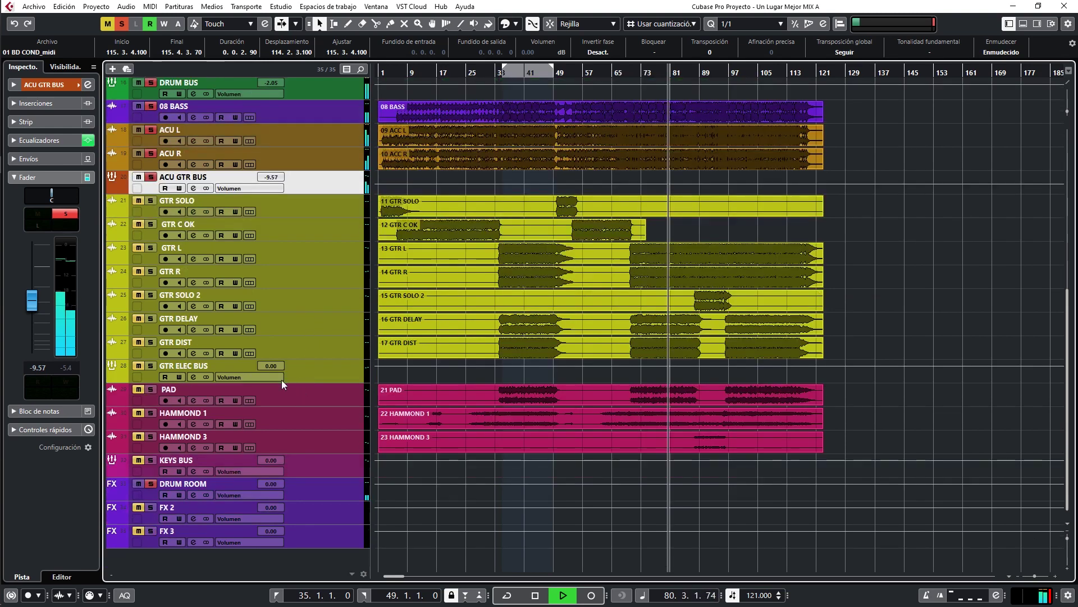
scroll(239, 279, up, 5)
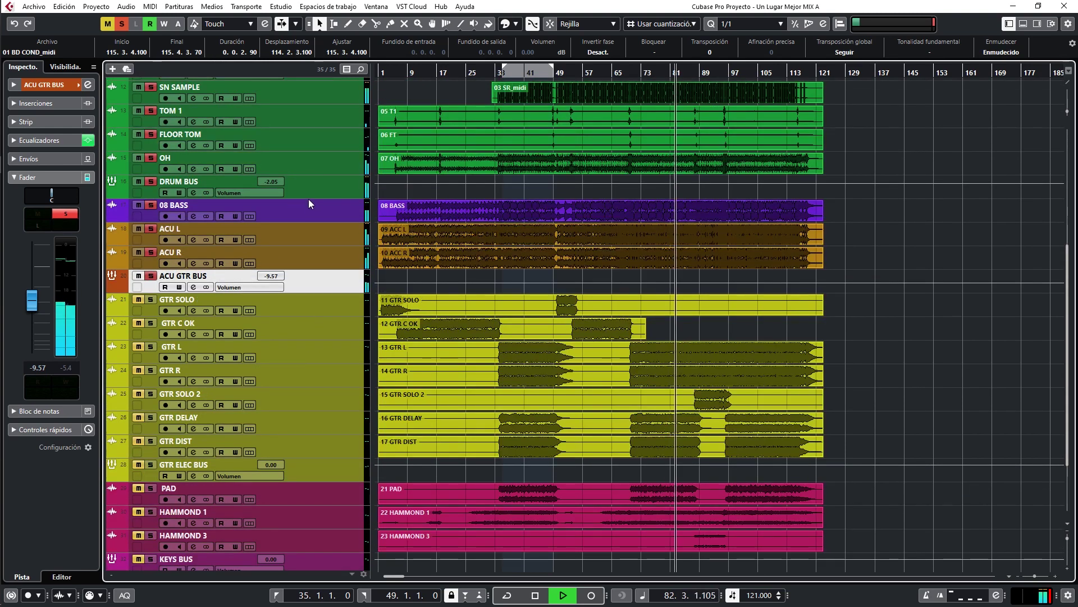
Step: Solo KICK SAMPLE, open its channel settings and move the EQ ahead of the compressor in the channel strip
scroll(308, 199, up, 10)
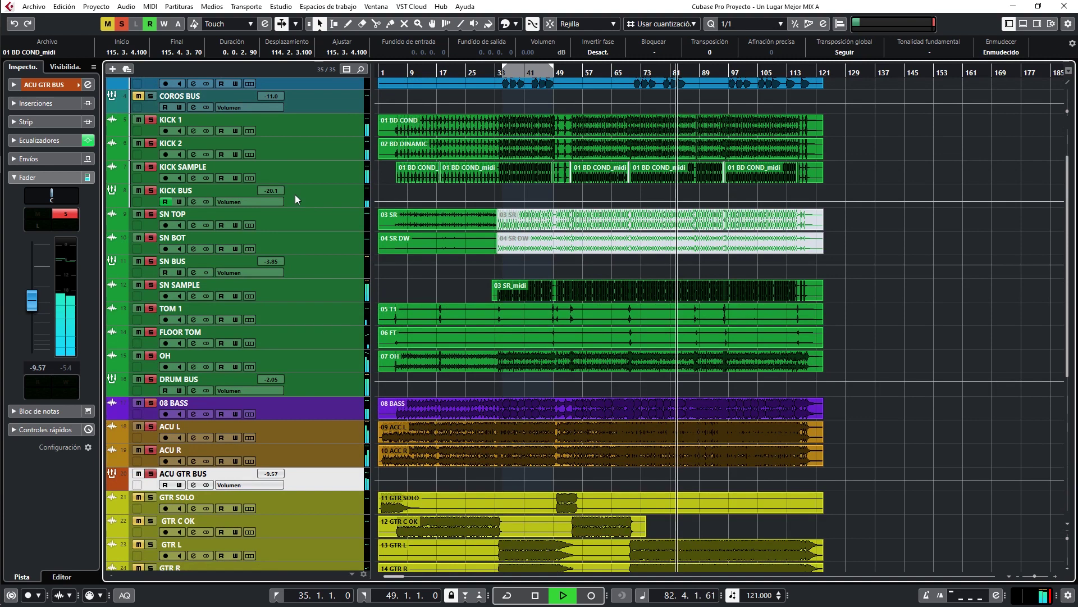
ctrl+click(151, 166)
click(194, 177)
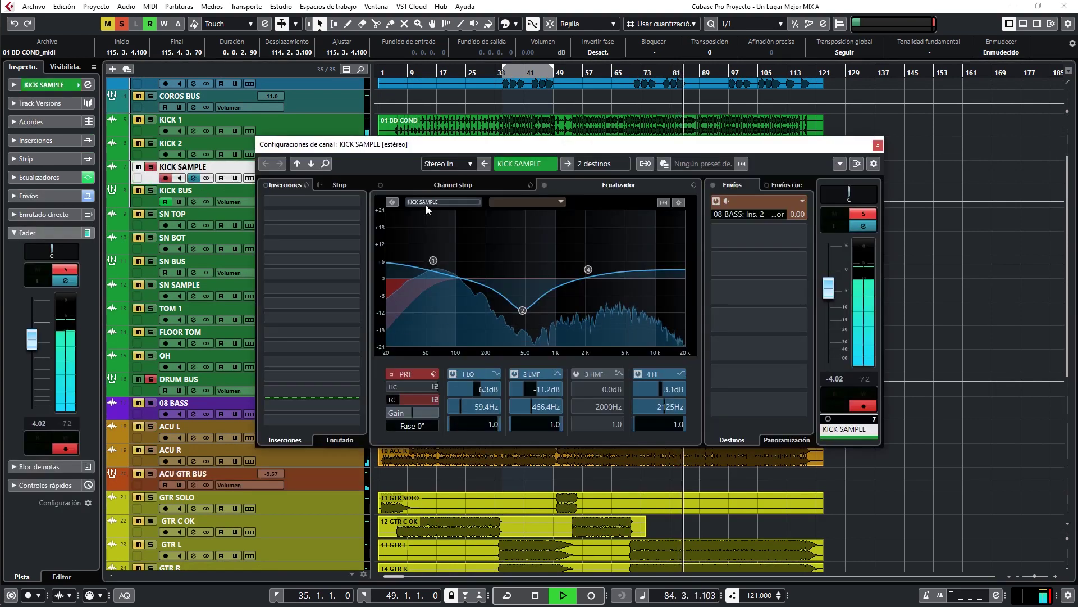
click(322, 184)
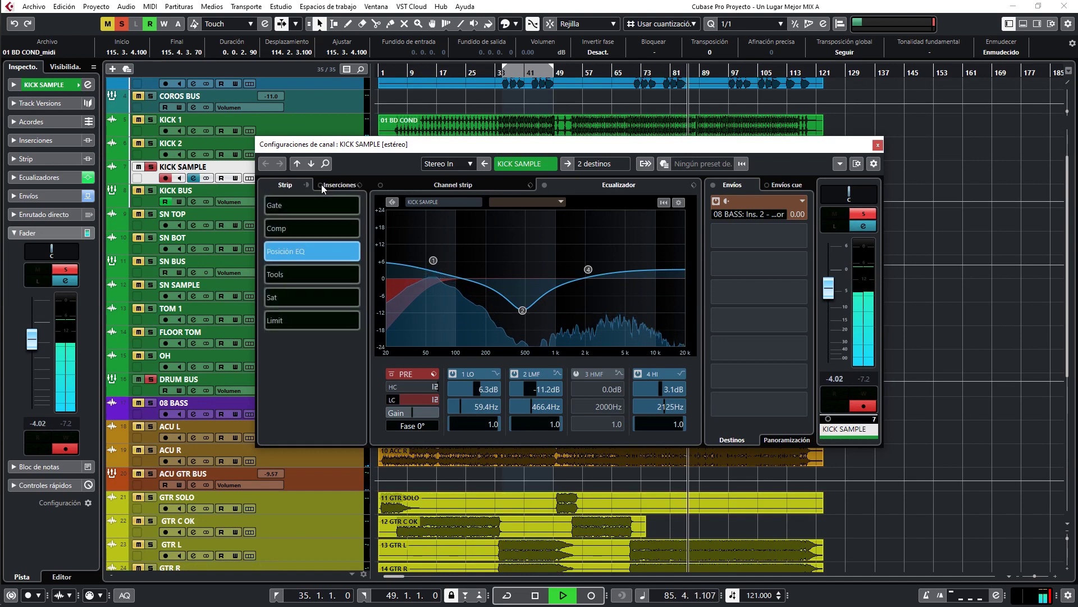
click(463, 186)
drag(514, 218, 443, 217)
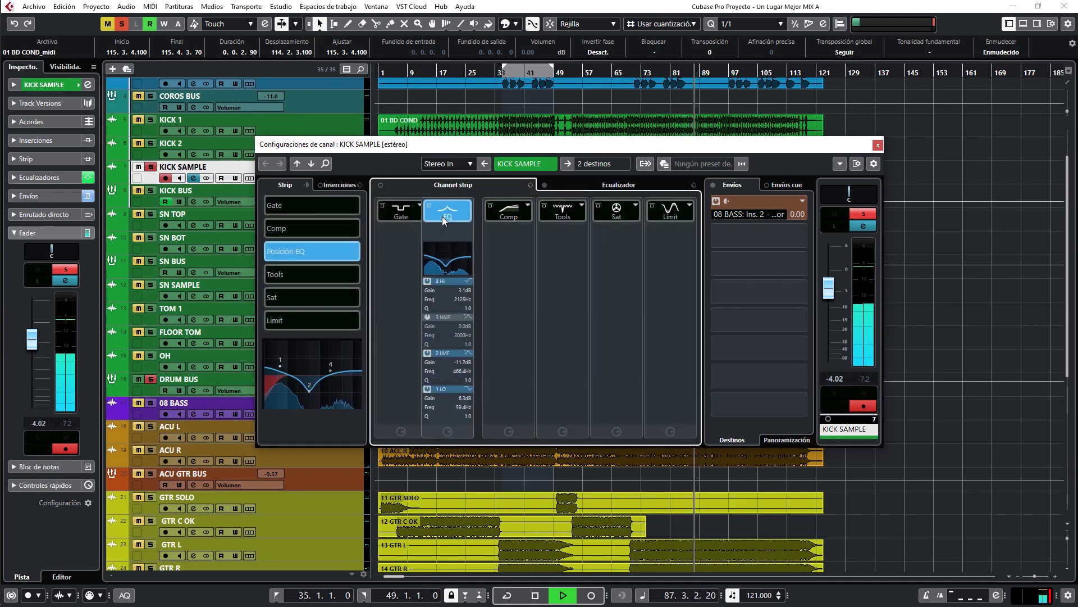
Step: Load the Standard Compressor on KICK SAMPLE, disable automatic make-up, set the attack to 54.9 ms, and compare it bypassed and active
click(528, 205)
click(547, 227)
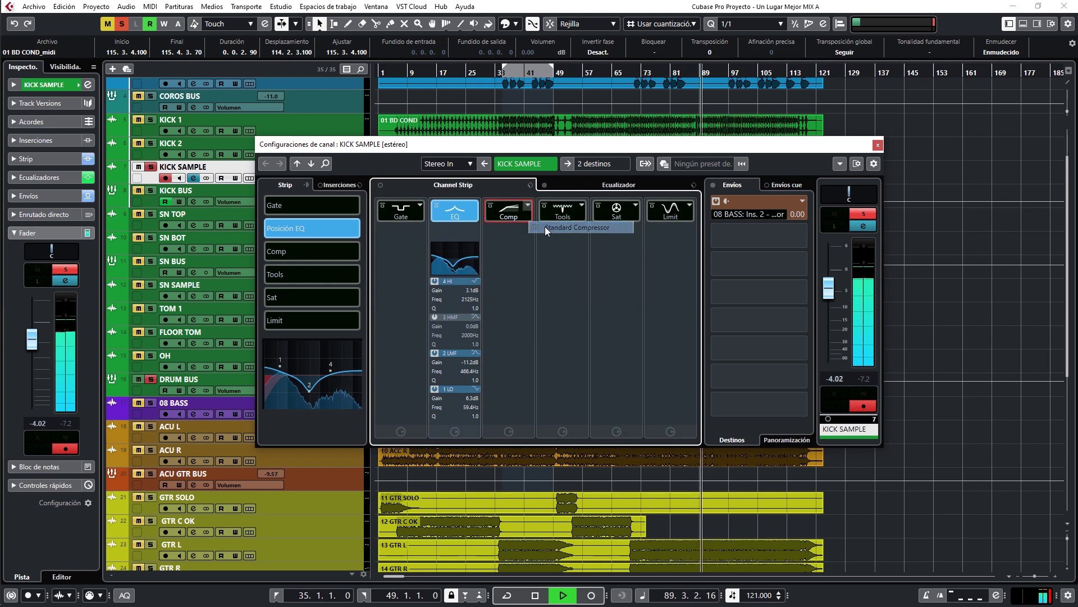
click(510, 228)
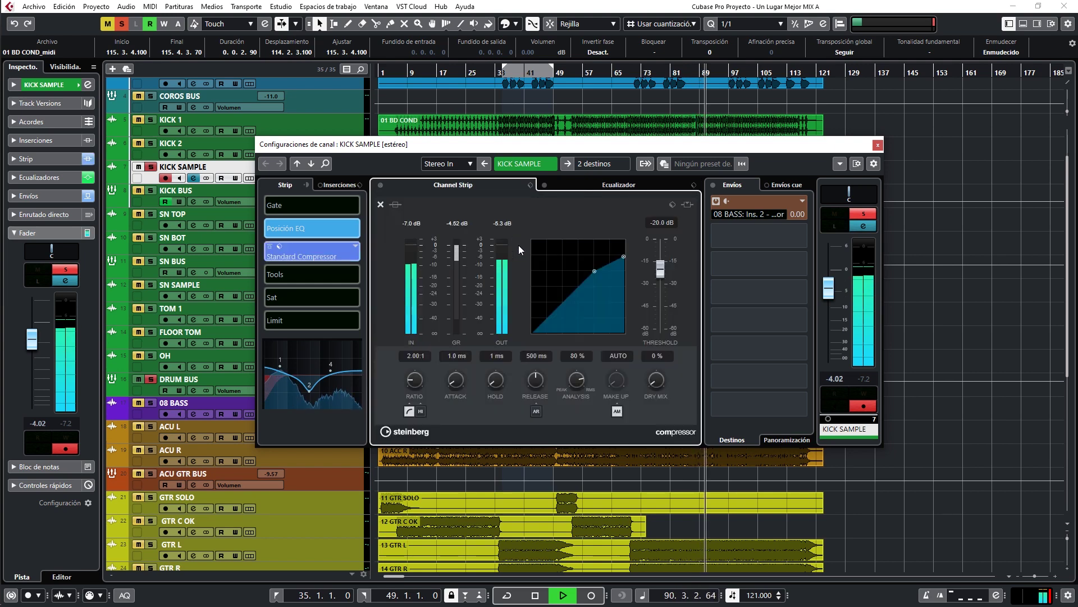
click(615, 410)
drag(448, 382, 454, 315)
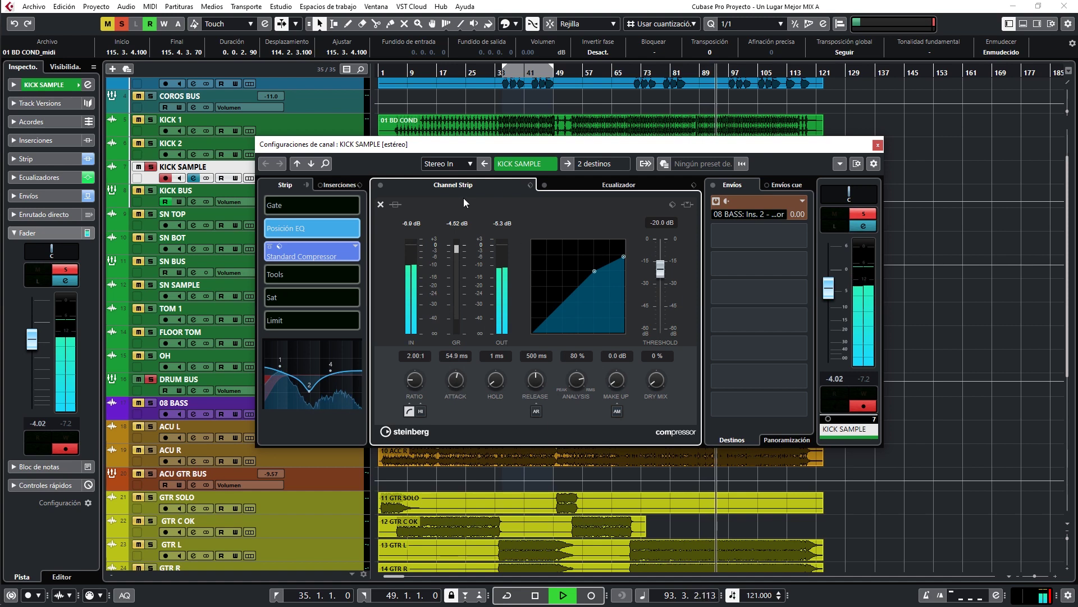
click(396, 205)
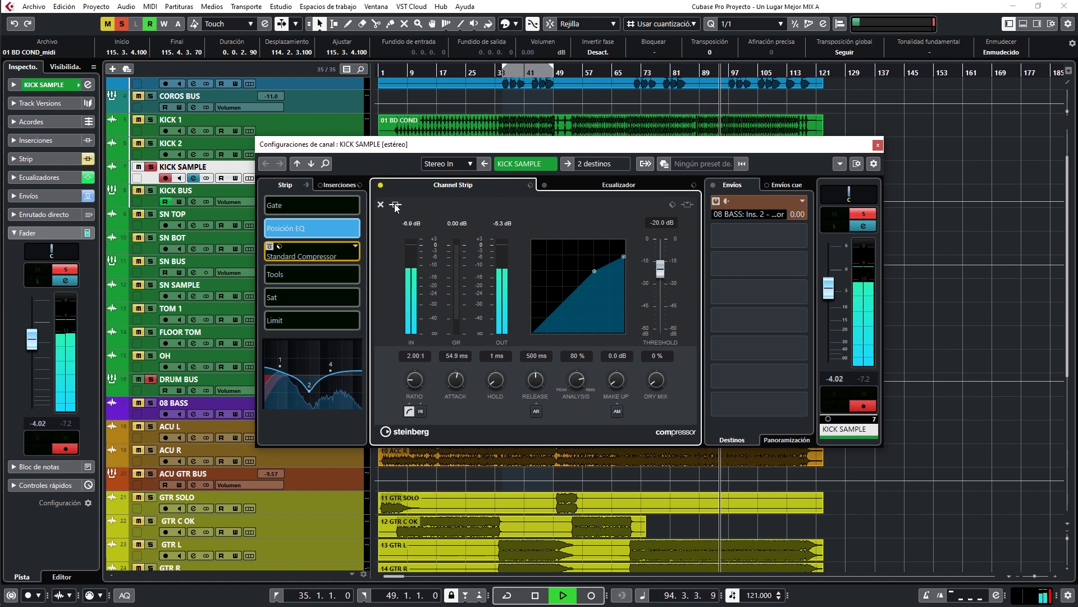
click(395, 205)
Step: Set the KICK SAMPLE compressor to 1.8 dB make-up, 149 ms release, 50.5 ms attack and 4.94:1 ratio, and close its detailed view
drag(614, 375, 612, 372)
drag(528, 380, 521, 402)
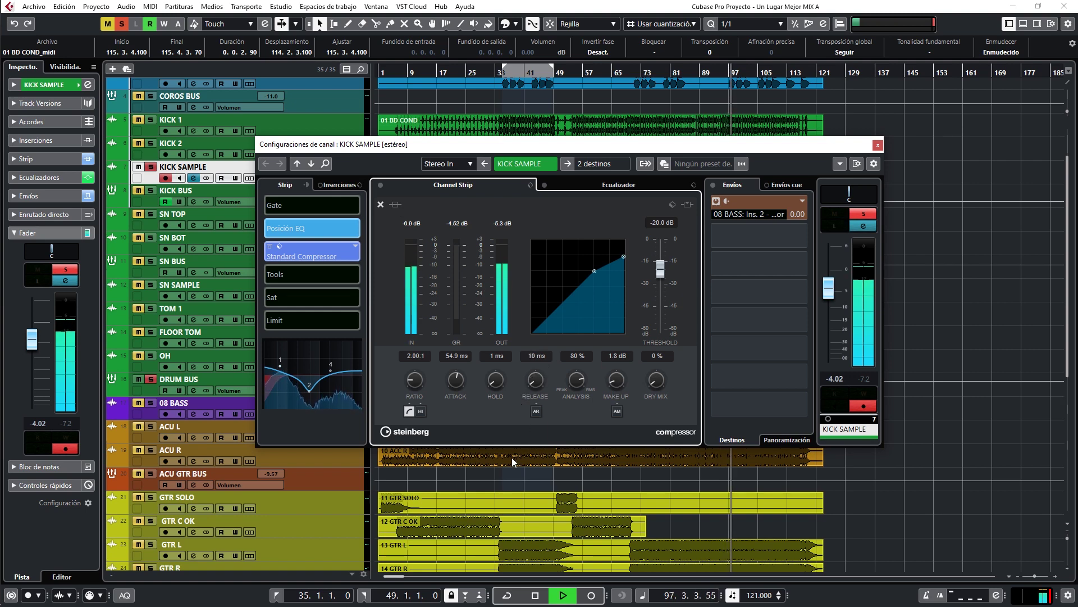
drag(533, 382, 553, 244)
drag(533, 379, 528, 505)
drag(530, 367, 531, 360)
drag(466, 371, 447, 387)
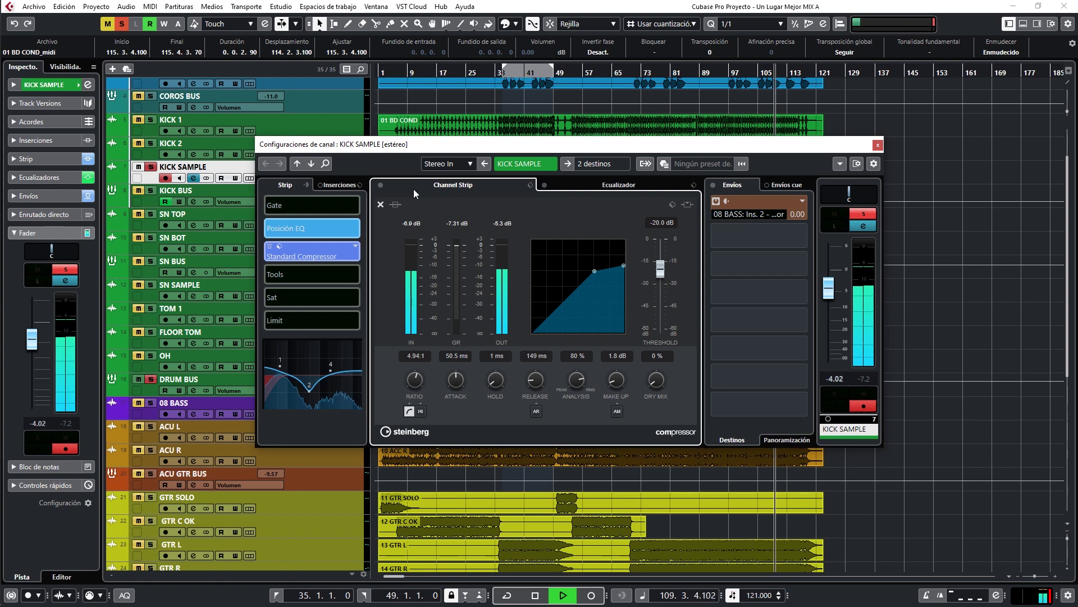
click(380, 204)
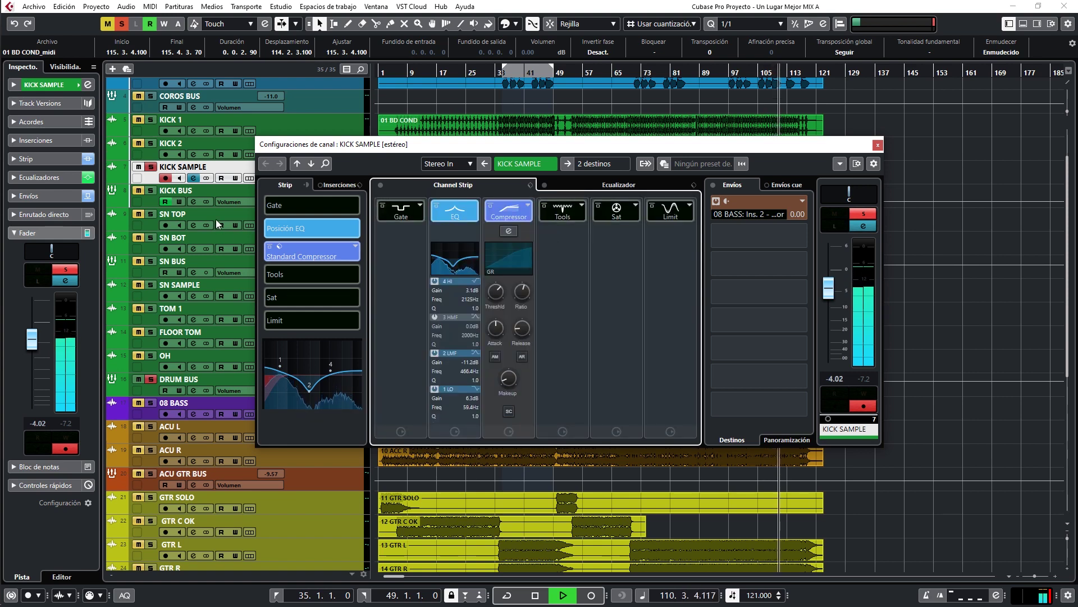
Step: Solo the drum tracks again, add the EnvelopeShaper to the KICK SAMPLE channel strip, and close the channel settings
click(144, 377)
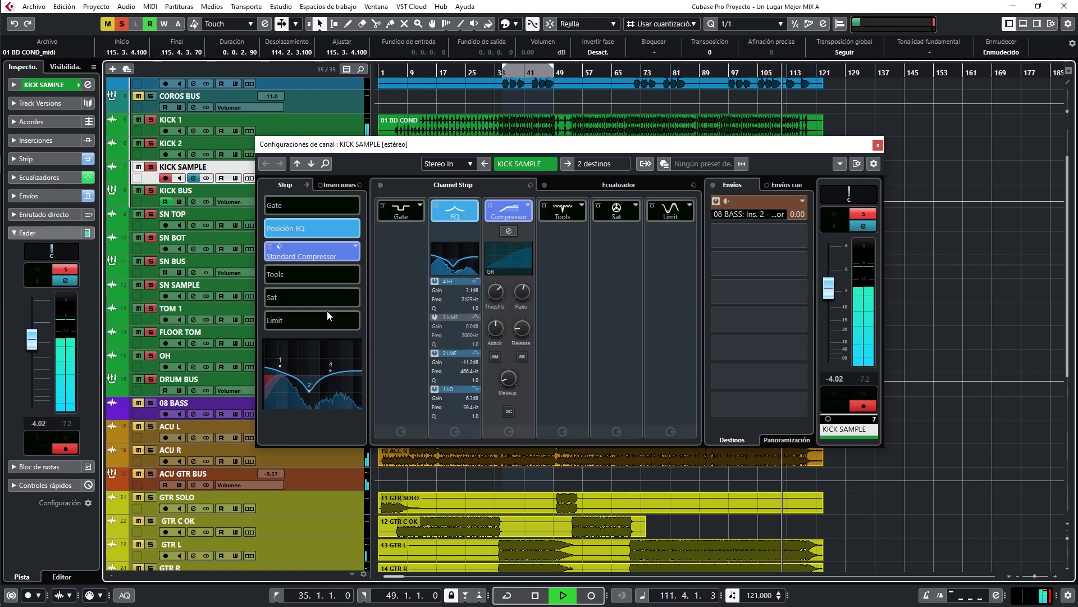
click(579, 213)
click(598, 244)
mouse_move(551, 293)
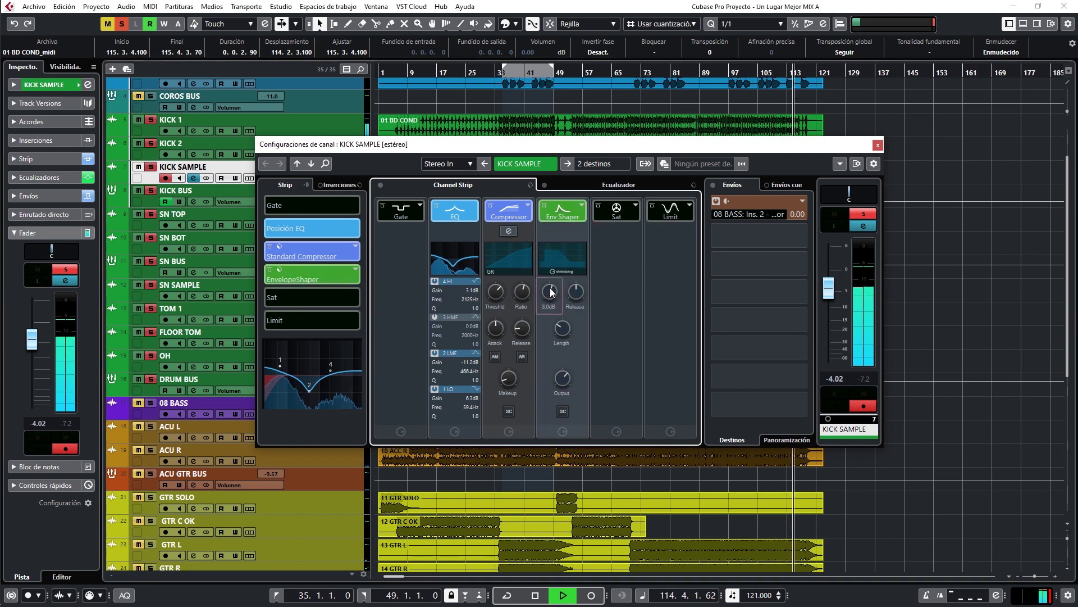
click(877, 146)
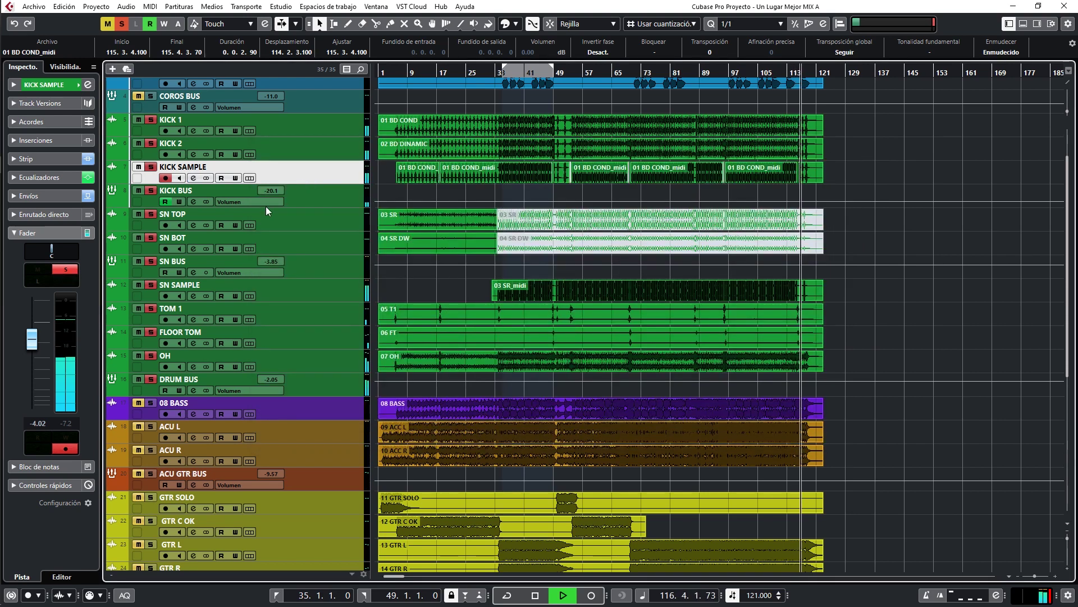
Step: Lower KICK SAMPLE to -5.30 dB, activate the cycle and play from the left locator at bar 35
drag(32, 340, 32, 349)
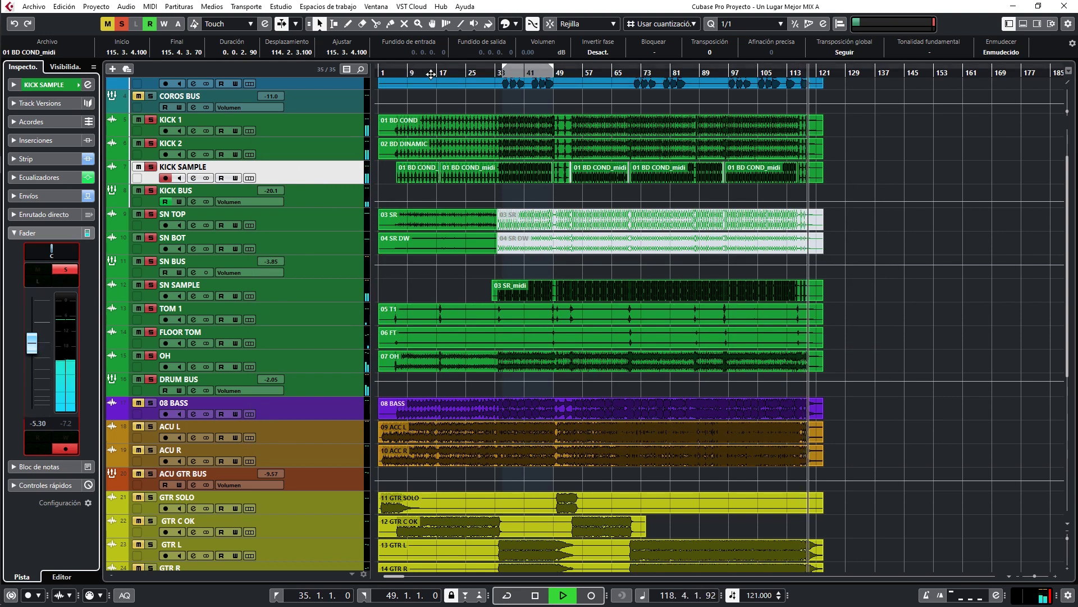
click(459, 78)
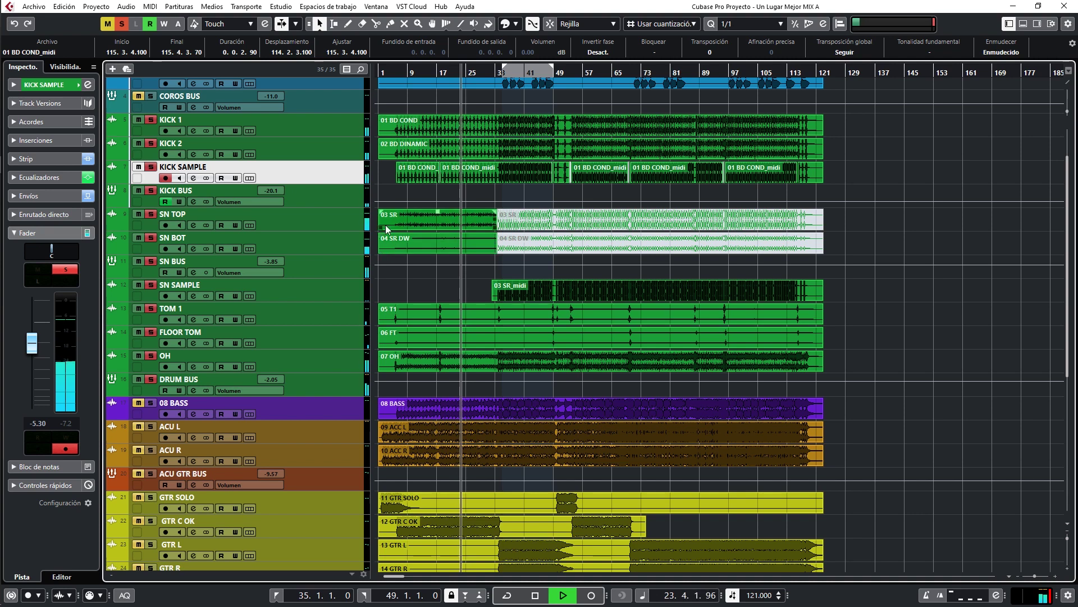
key(KP_Divide)
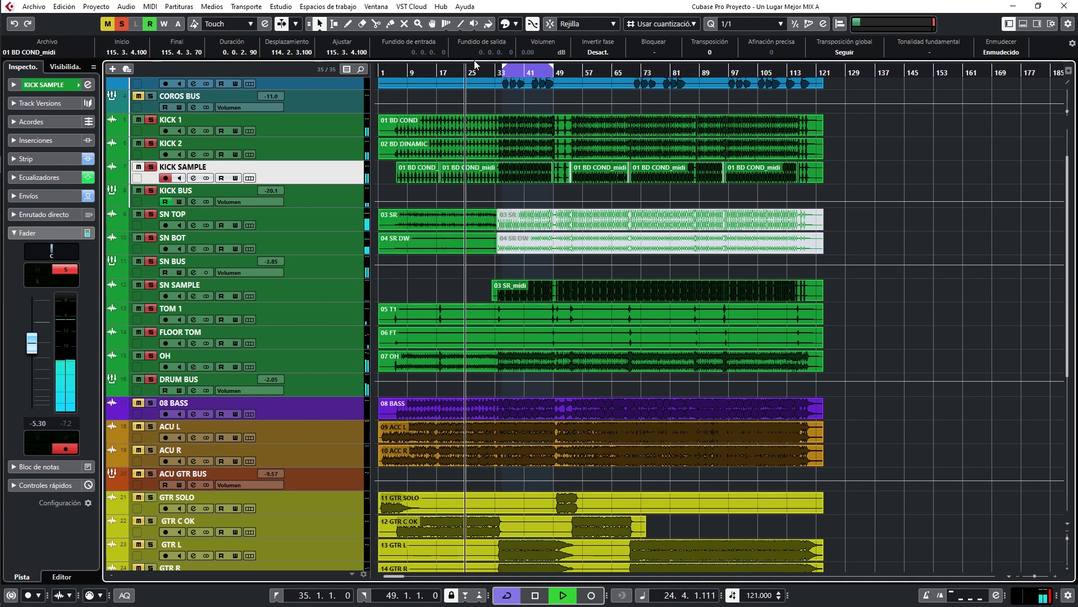
key(KP_1)
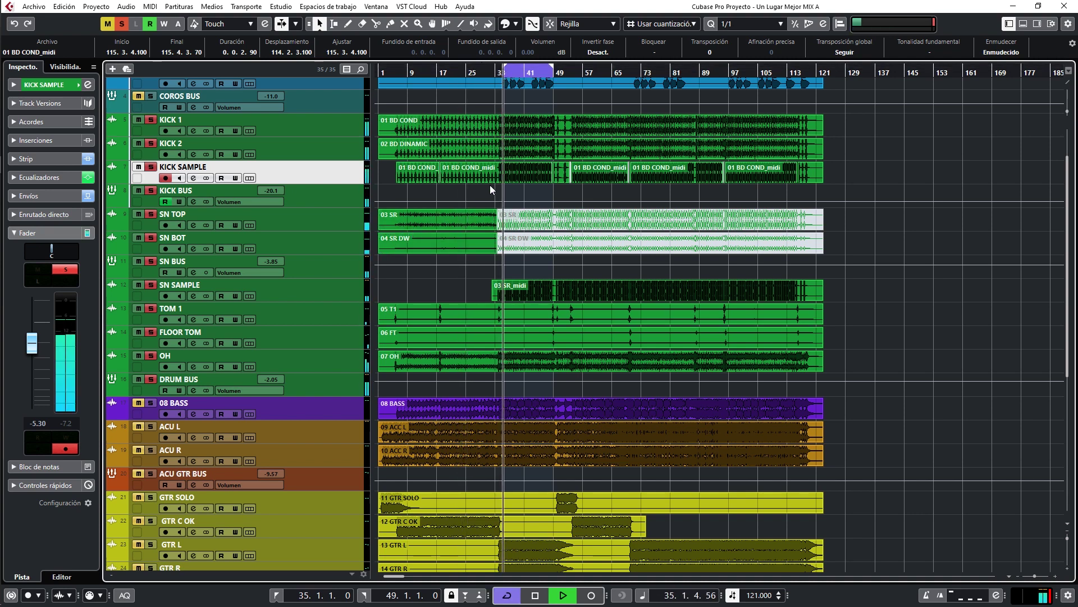
Step: Deactivate all mutes and solos in the project during looped playback
scroll(132, 250, up, 3)
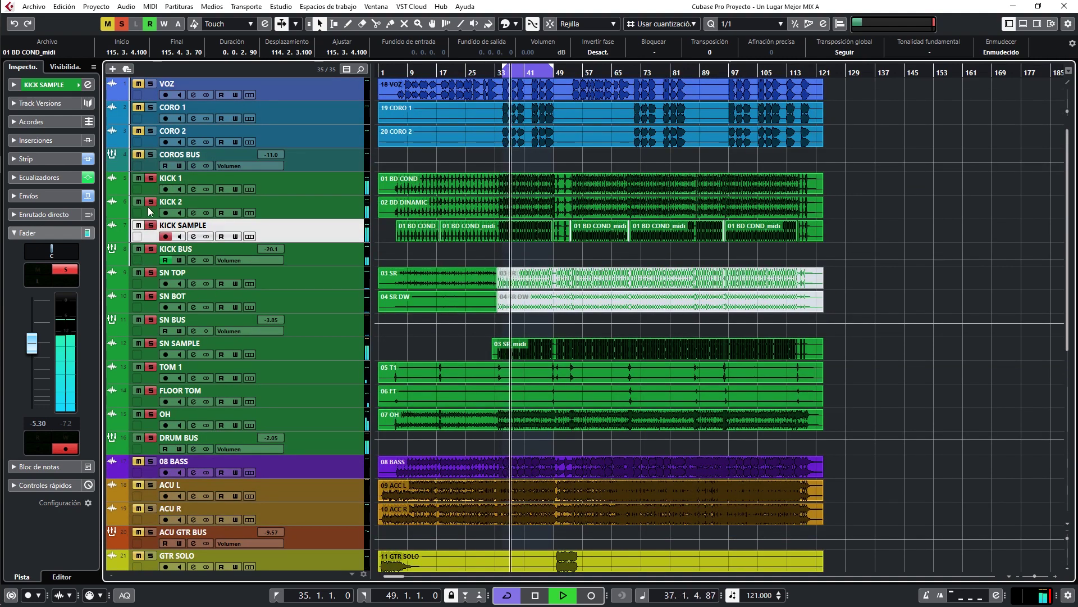
scroll(149, 253, down, 4)
click(139, 264)
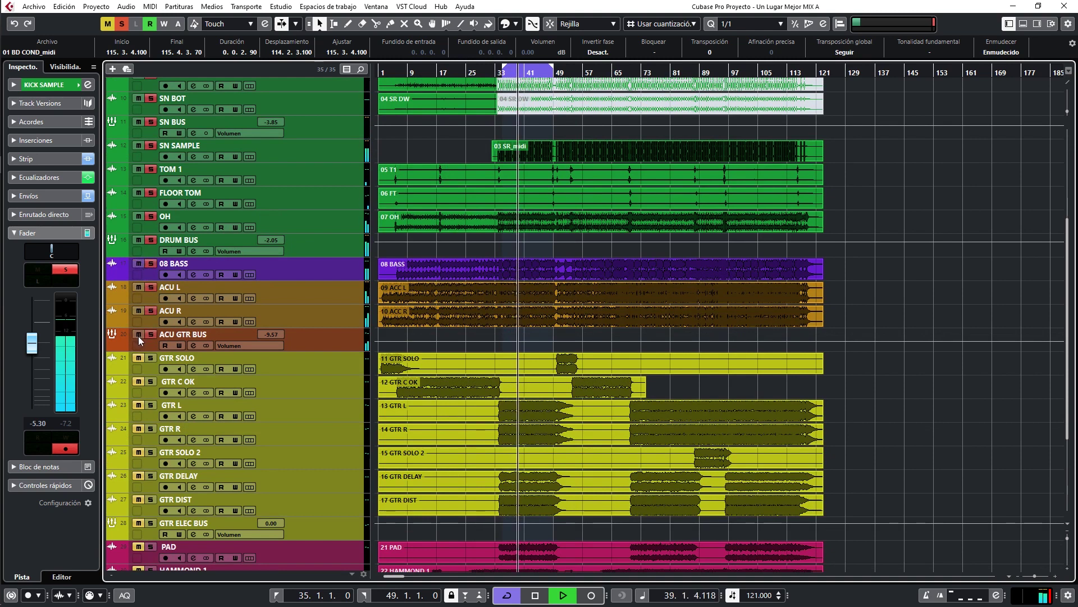
click(107, 23)
click(122, 24)
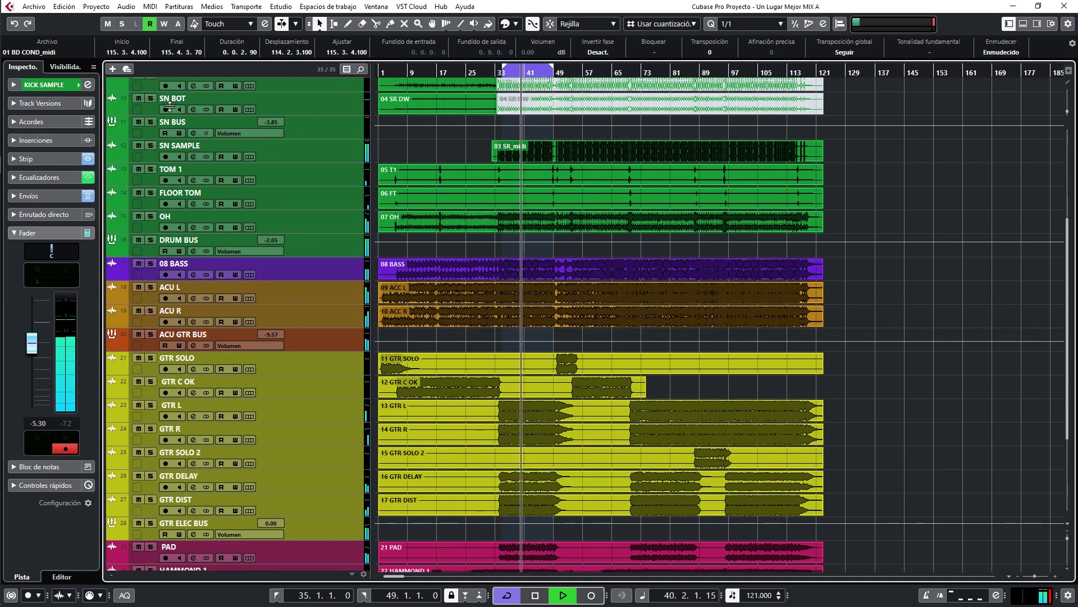
Step: Stop playback, mute the electric guitar tracks, pull the KEYS BUS level down to minus infinity, and resume playback
scroll(253, 225, down, 4)
click(335, 370)
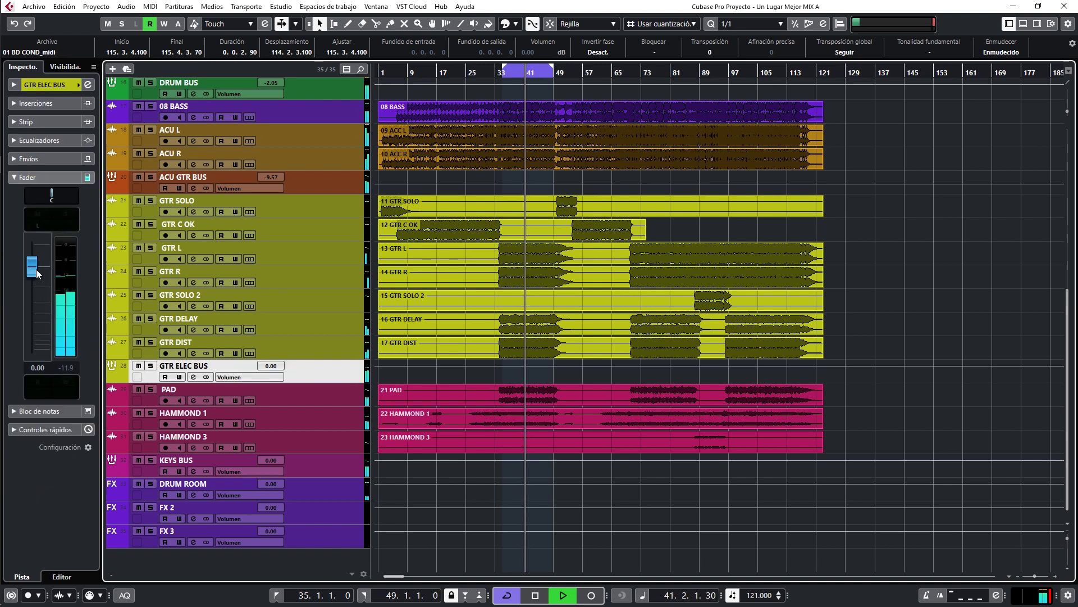
key(space)
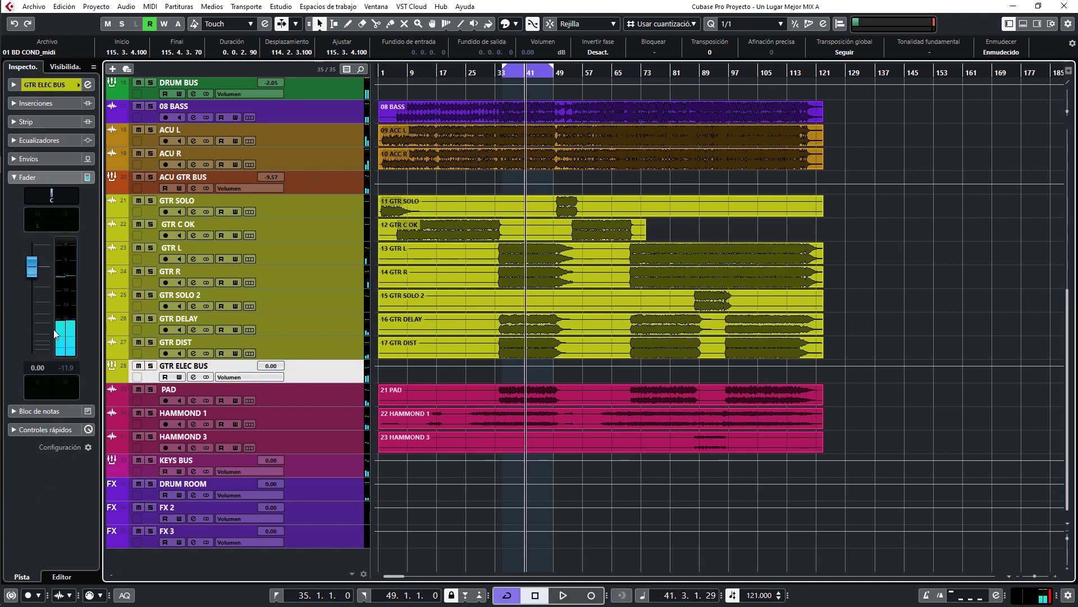
mouse_move(1, 284)
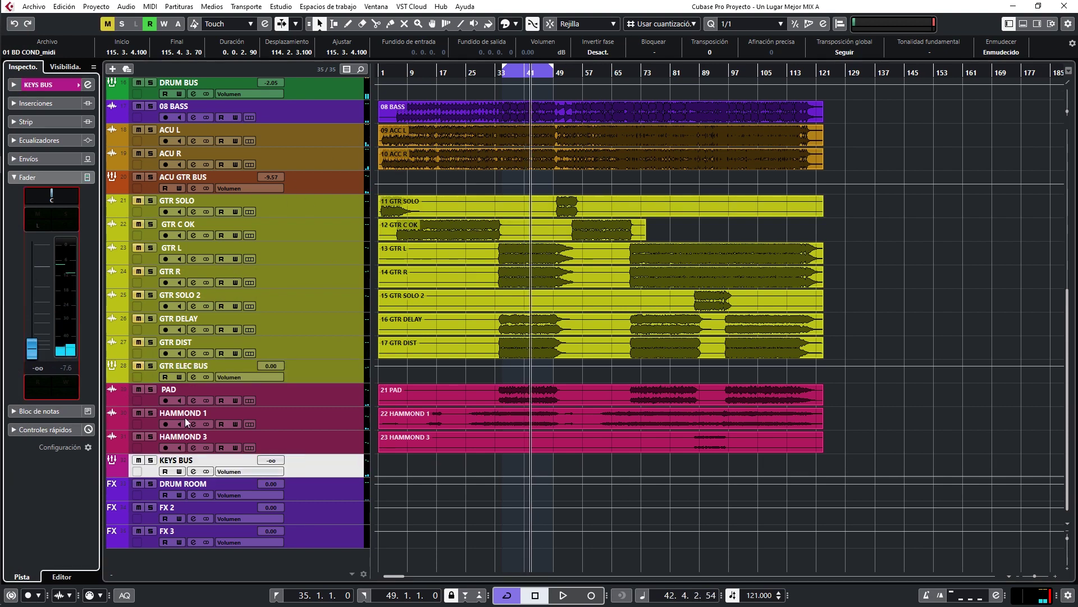
key(space)
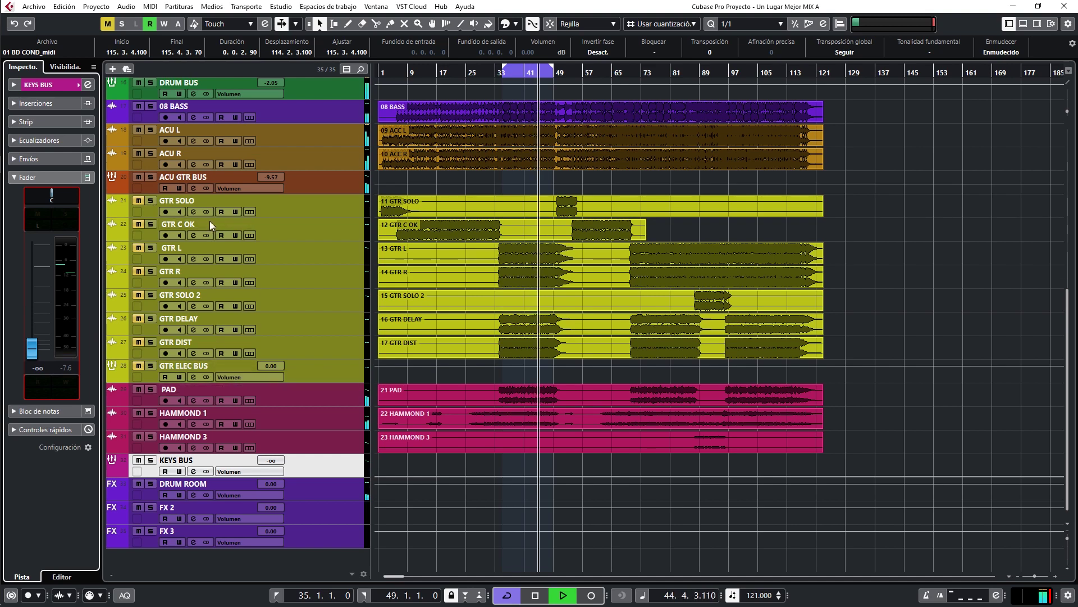
Step: Open the KICK SAMPLE equalizer and set its high band to 0.2 dB at 4115 Hz
scroll(210, 221, up, 5)
click(342, 227)
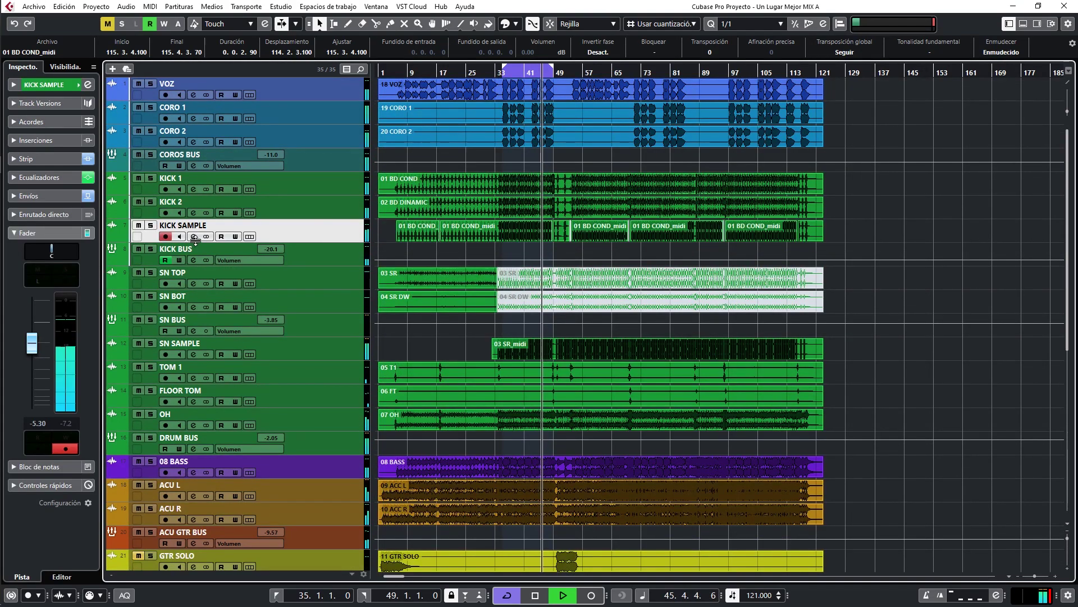
click(193, 236)
click(577, 187)
drag(588, 269, 619, 280)
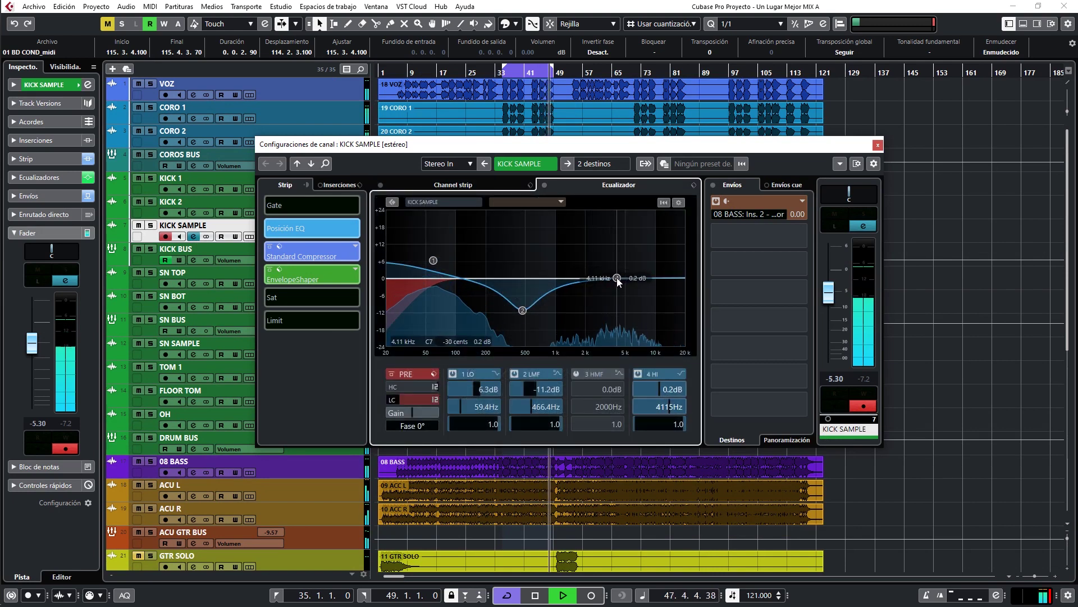
Step: Change the KICK SAMPLE low band to a bell filter of 4.1 dB at 64.2 Hz with Q 0.0, close its settings and stop playback
drag(433, 263, 448, 261)
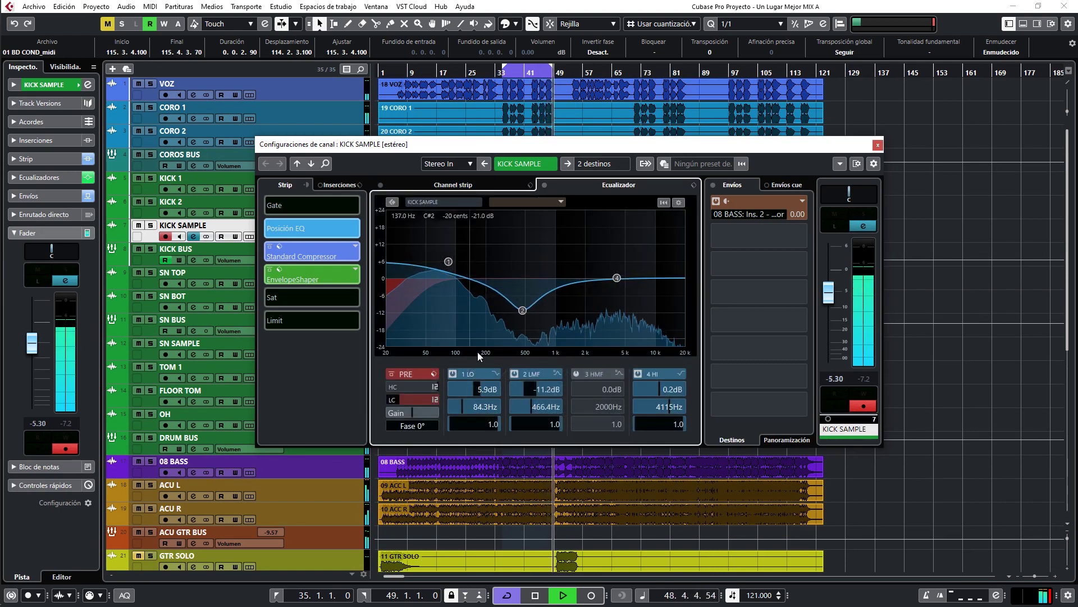
click(495, 374)
click(525, 428)
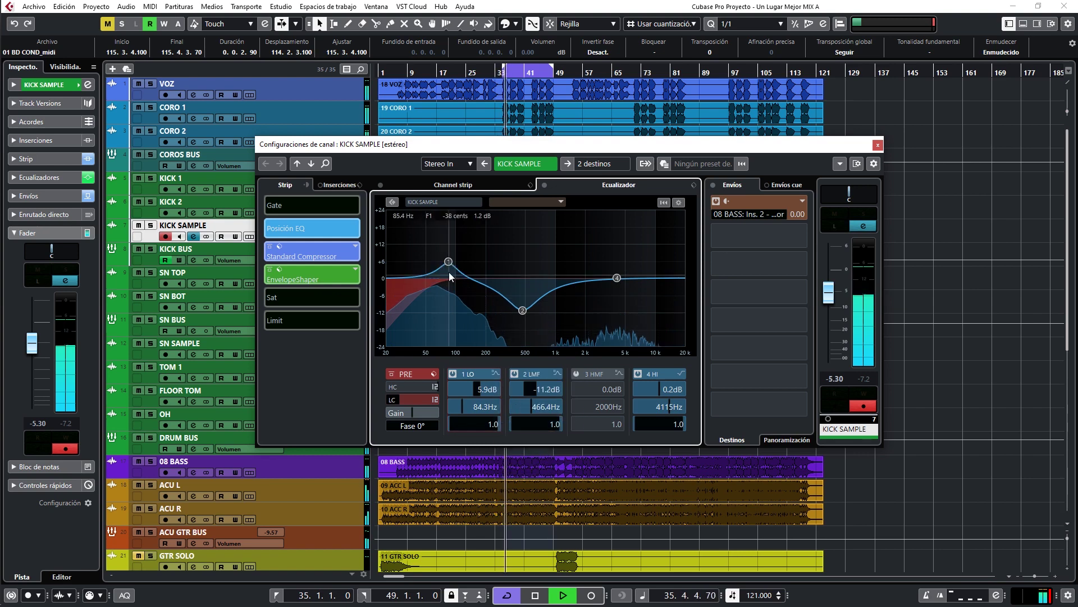
drag(452, 268, 438, 270)
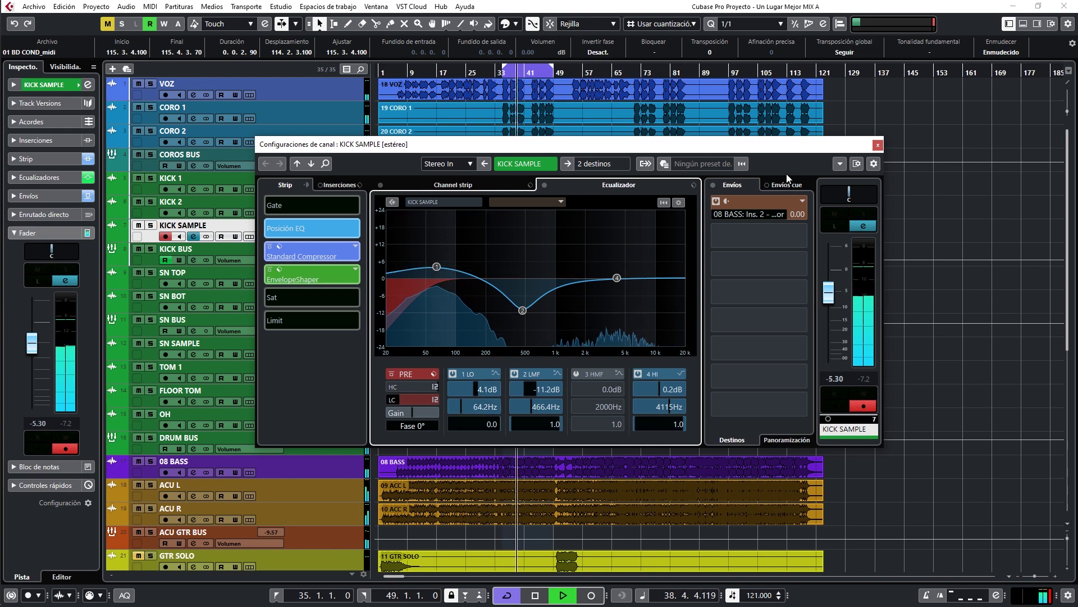
click(877, 145)
click(688, 233)
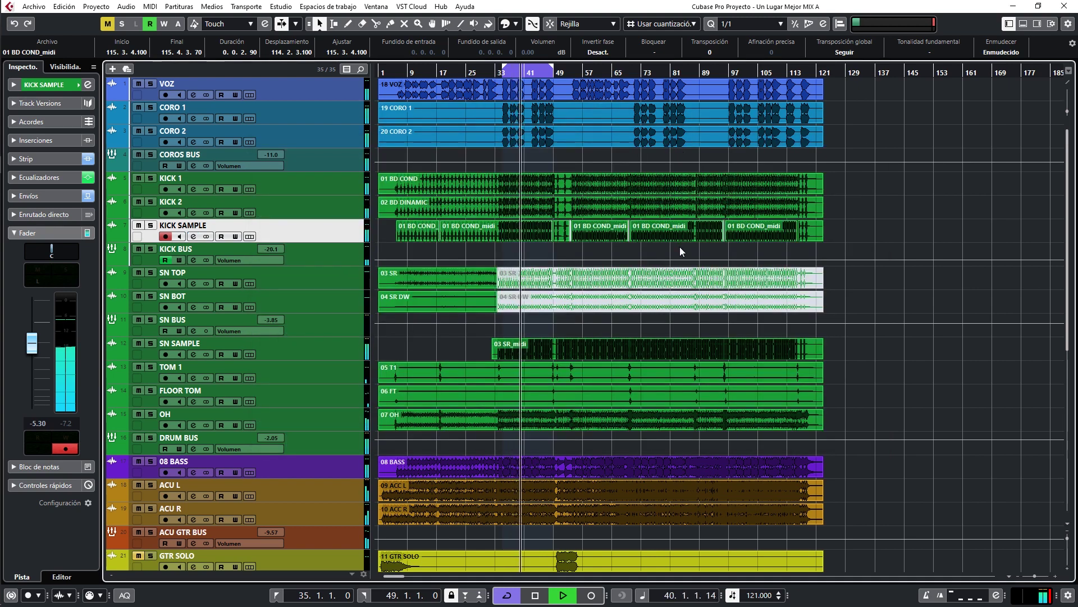
key(space)
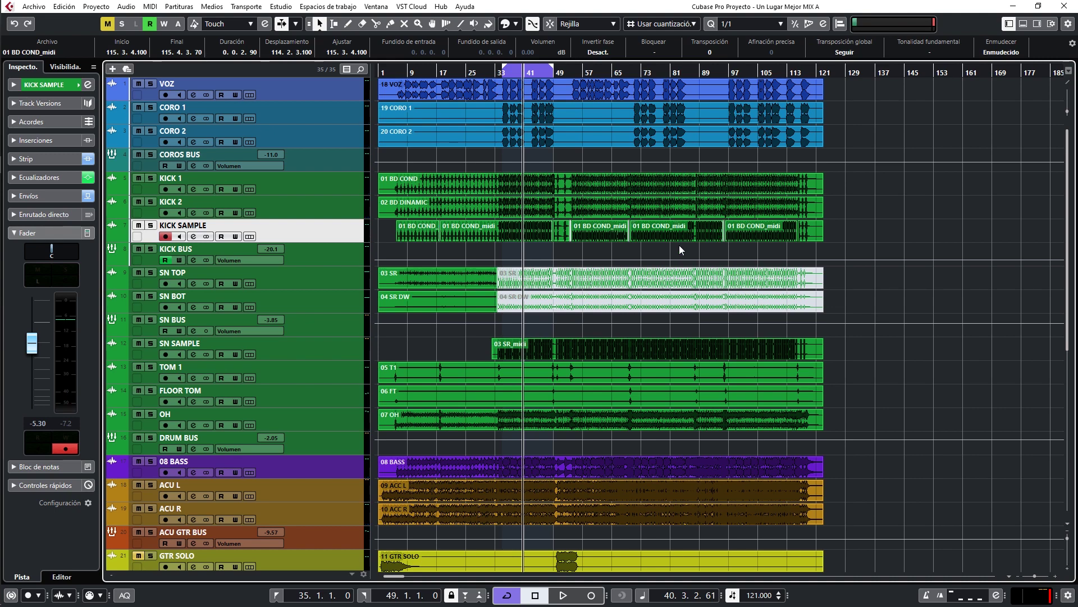
Step: Resume playback and raise the KEYS BUS level to -8.78 dB
scroll(438, 236, down, 5)
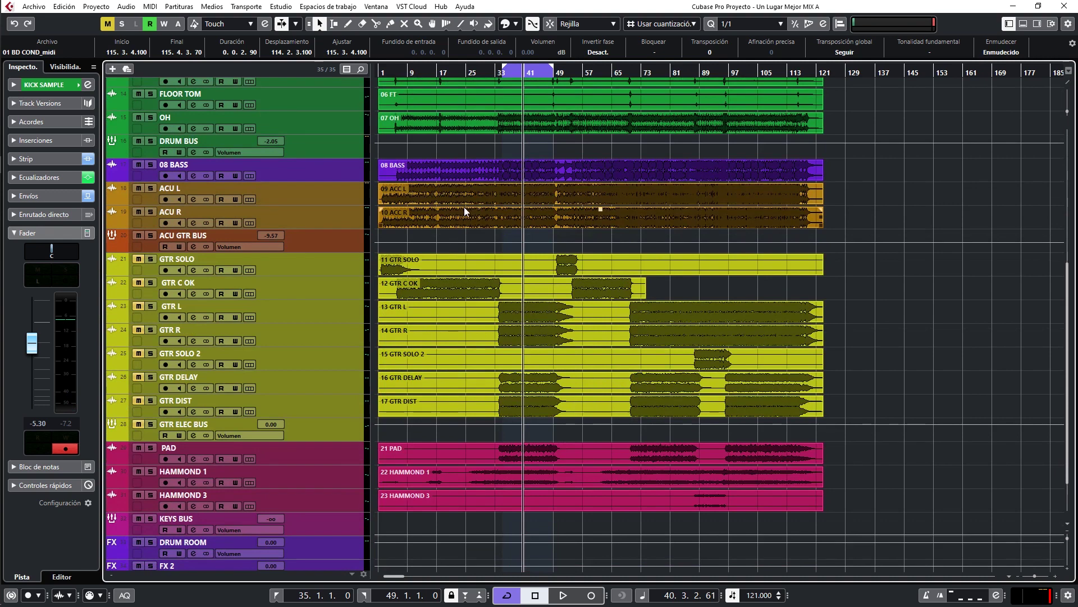
key(space)
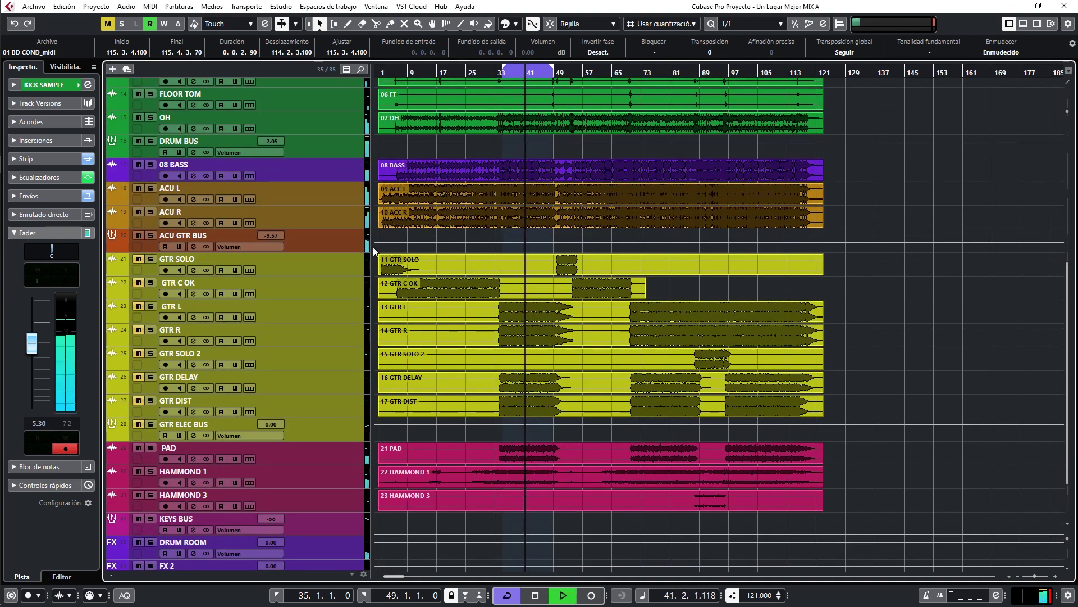
click(302, 531)
drag(32, 348, 35, 298)
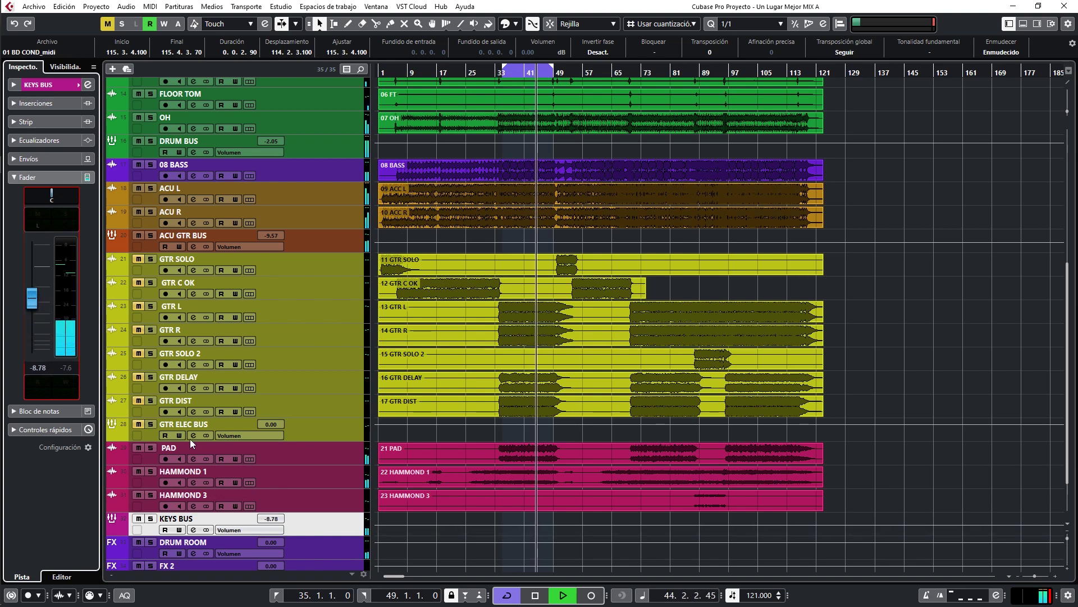
Step: Enable the low-cut and high-cut filters in the KEYS BUS equalizer and close its channel settings
click(194, 529)
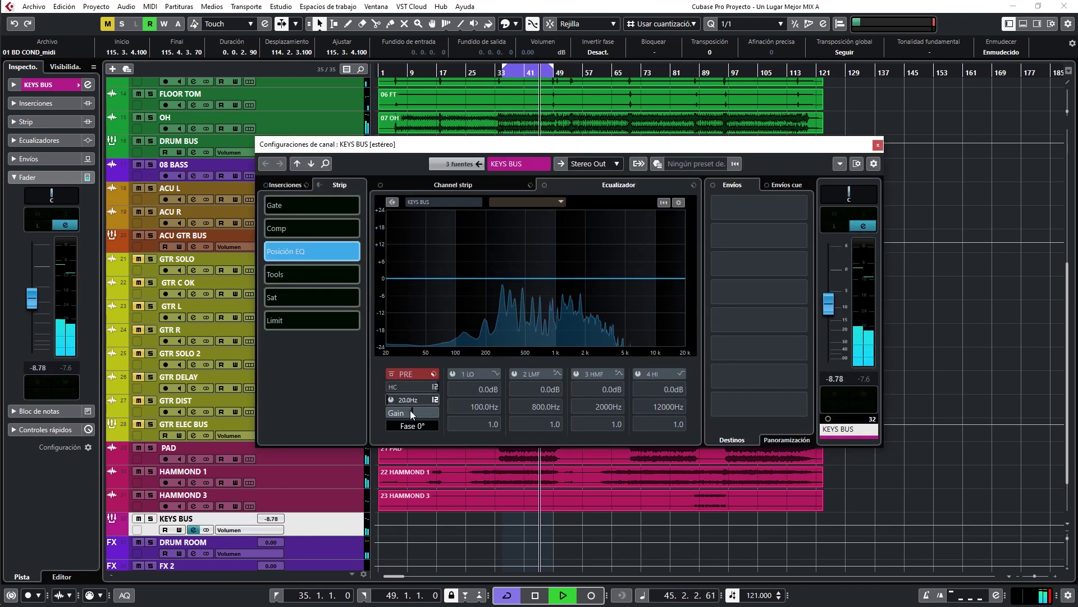
drag(410, 396, 419, 447)
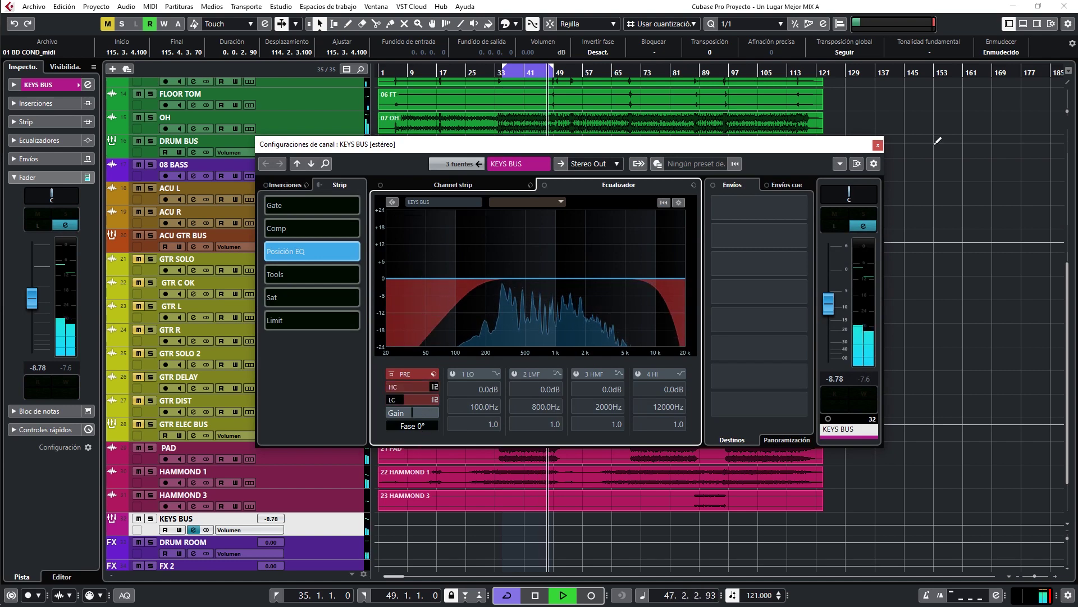
click(878, 145)
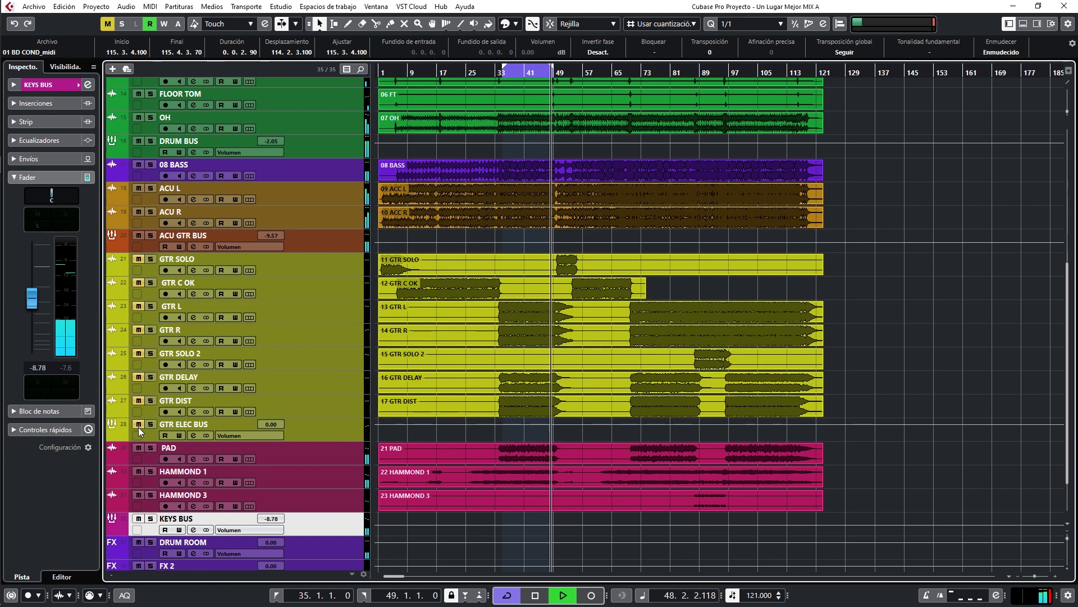
Step: Unmute the electric guitar tracks, set the GTR ELEC BUS level to -3.21 dB and stop playback
click(313, 433)
drag(34, 273, 34, 287)
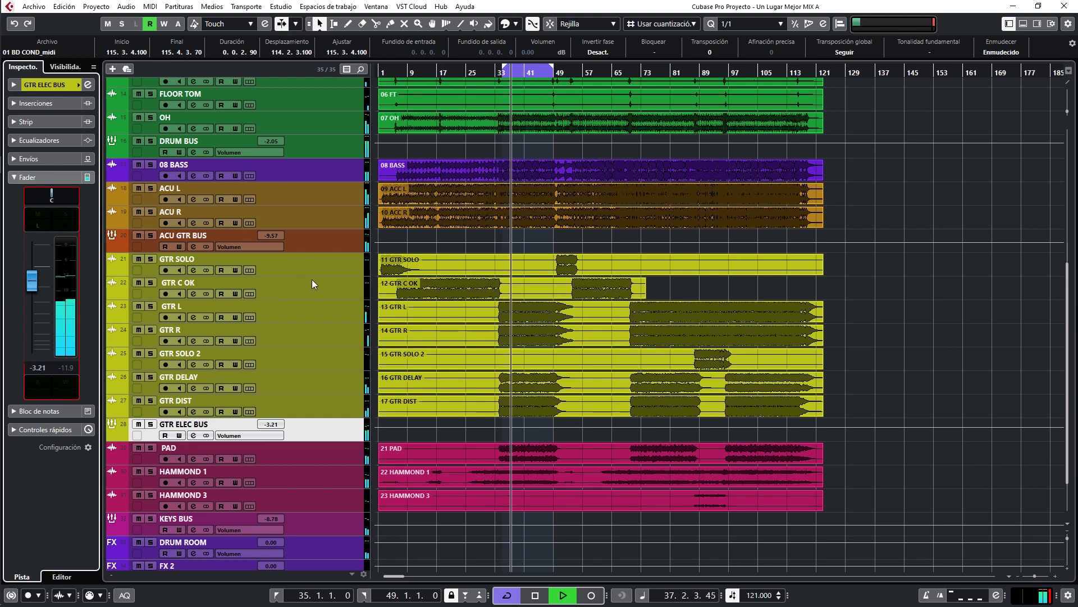
key(space)
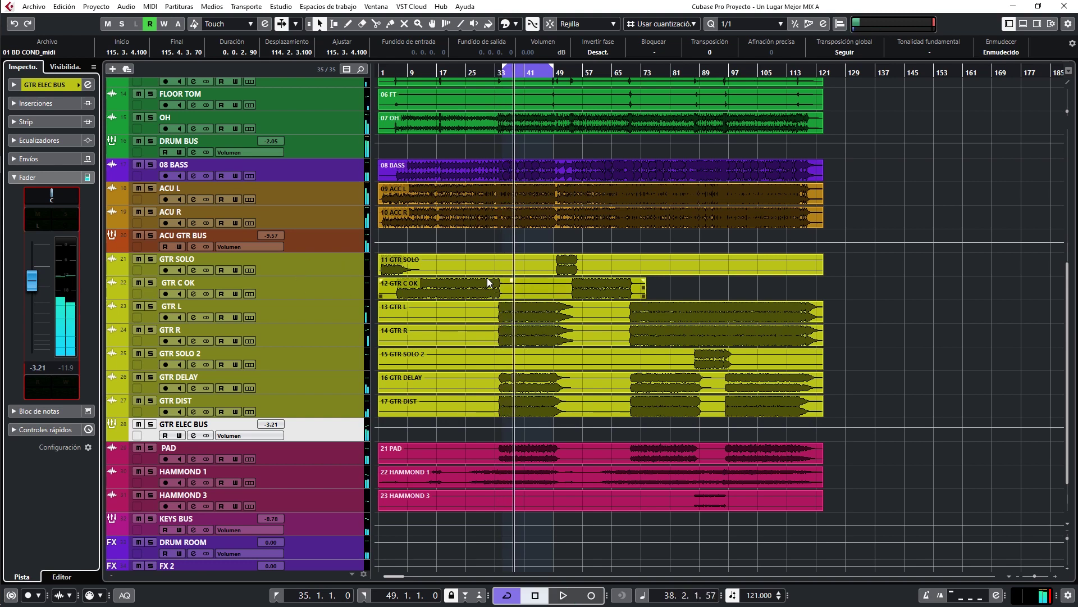
Step: Audition the FC04_PK_3 tom samples in the media browser and settle on FC04_PK_3_Tom2_v5_AM
scroll(436, 305, up, 10)
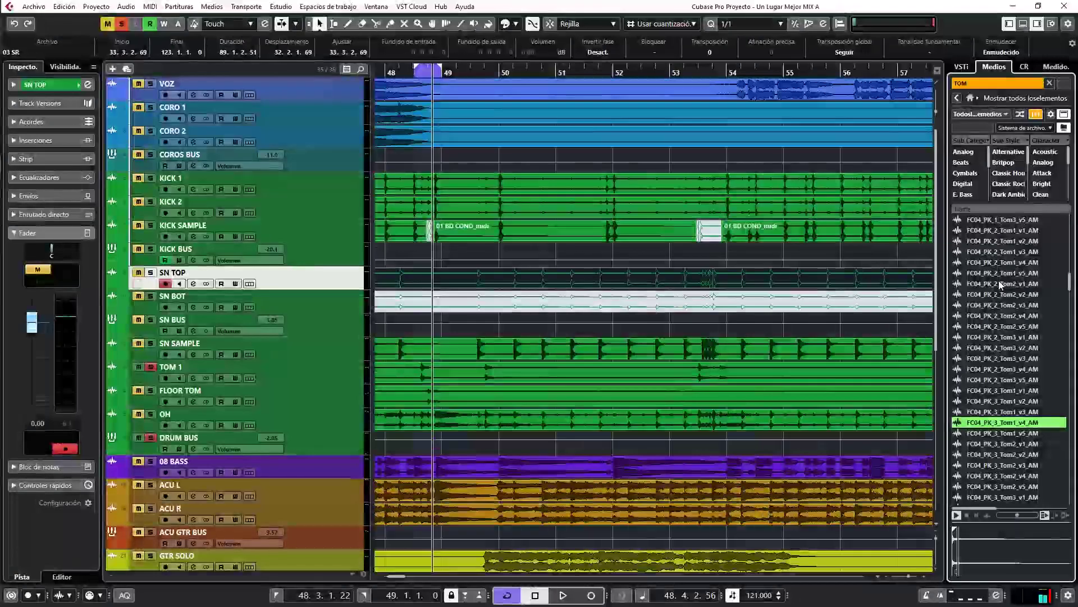
key(Down)
key(Down)
key(Down)
key(Down)
key(Down)
key(Down)
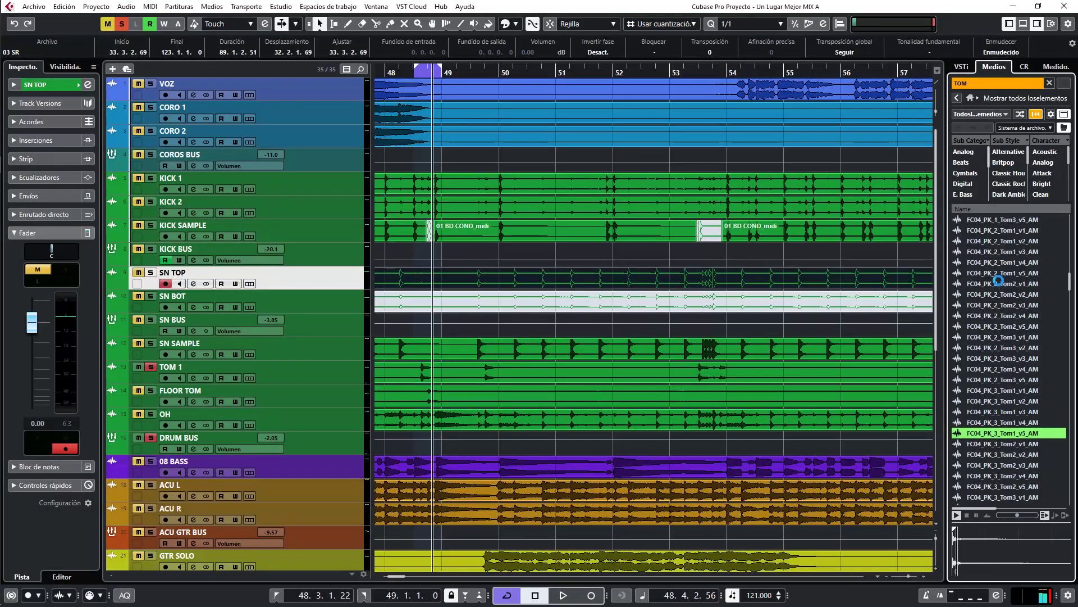
key(Down)
key(Down)
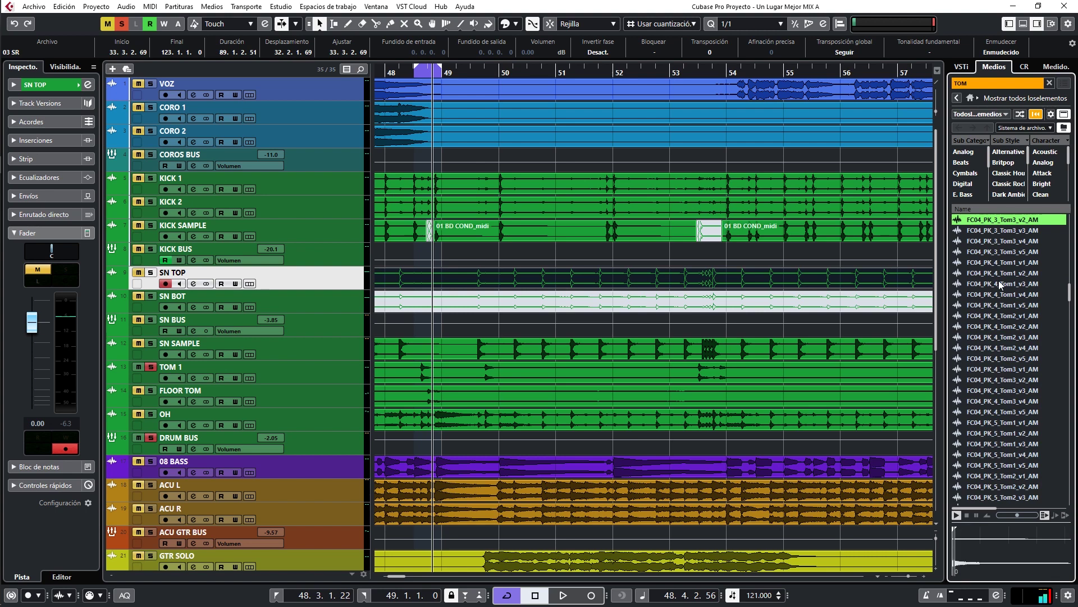
key(Down)
key(Up)
key(Down)
key(Up)
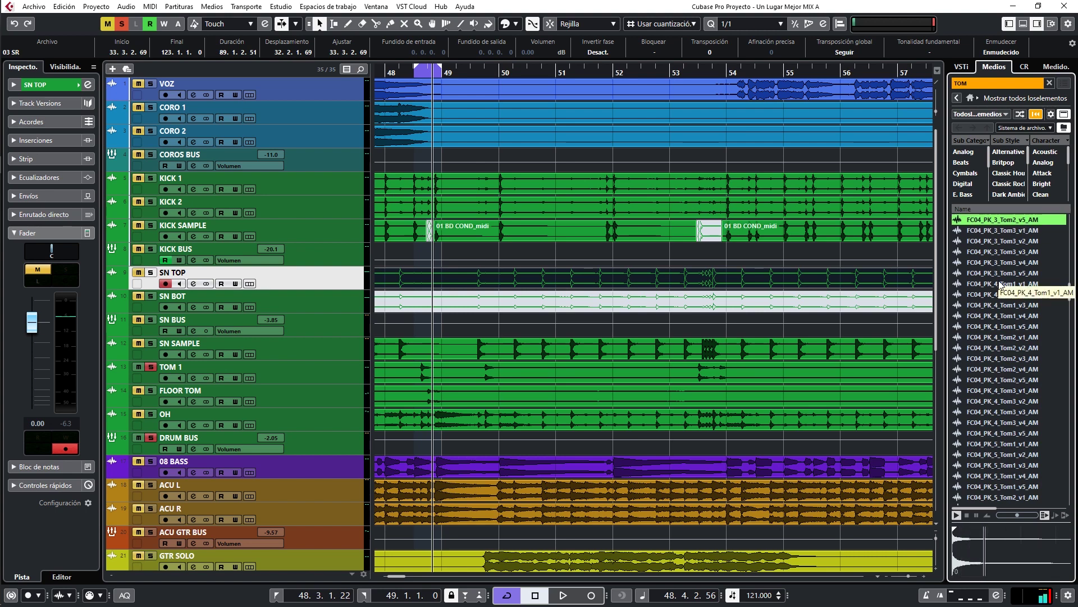
Step: Place the FC04_PK_3_Tom2_v5_AM sample on the TOM 1 track just before bar 49 and bring up the track's channel settings
scroll(871, 268, left, 1)
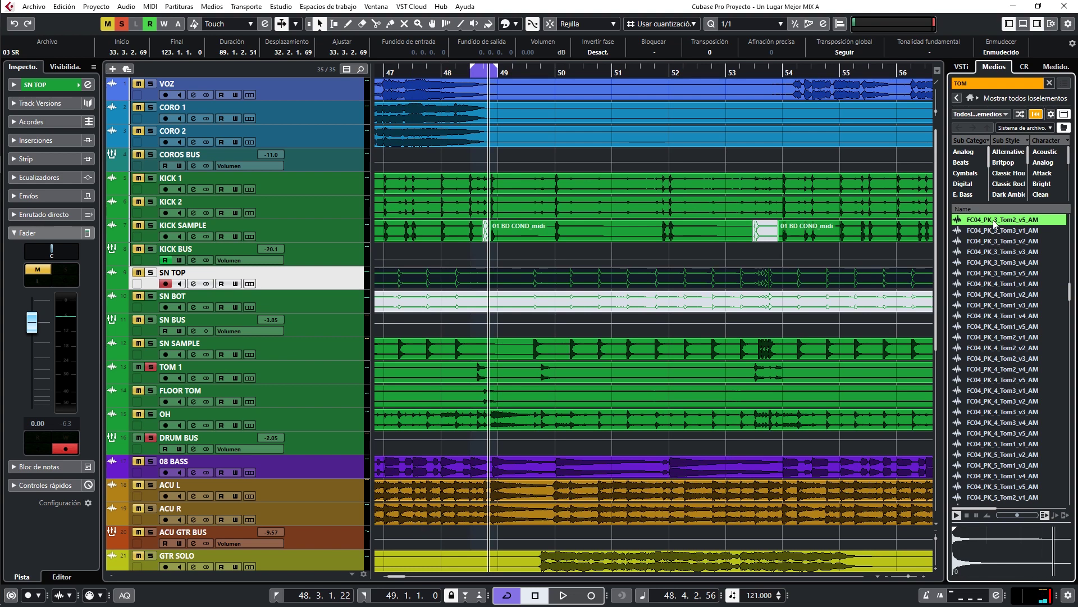
drag(994, 223, 651, 388)
drag(607, 570, 658, 152)
key(space)
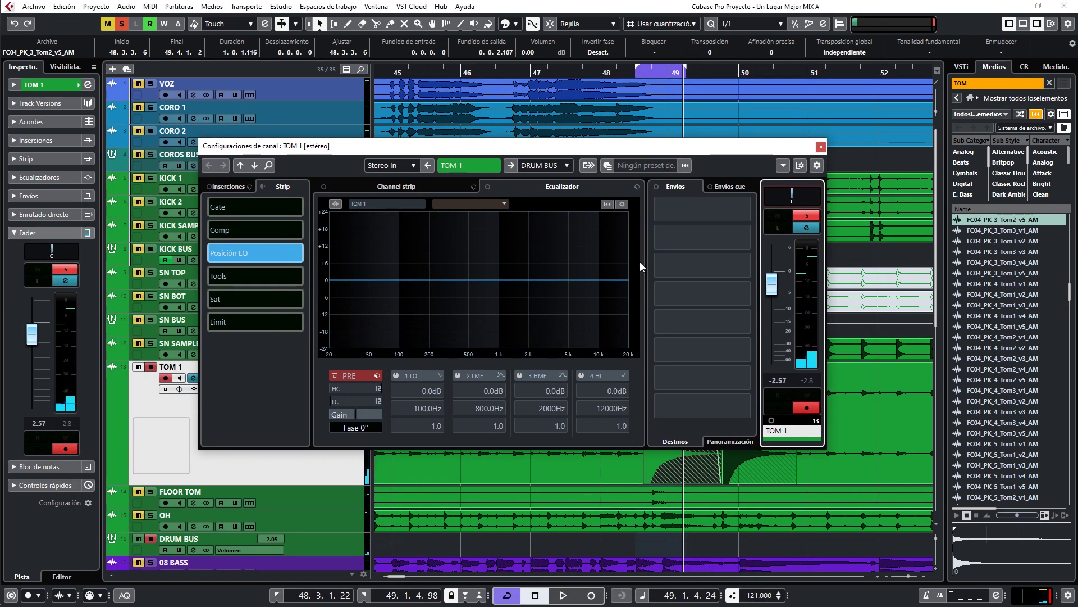
Step: Resume playback, set the TOM 1 level to -2.02 dB and pan it to R61
drag(772, 284, 775, 273)
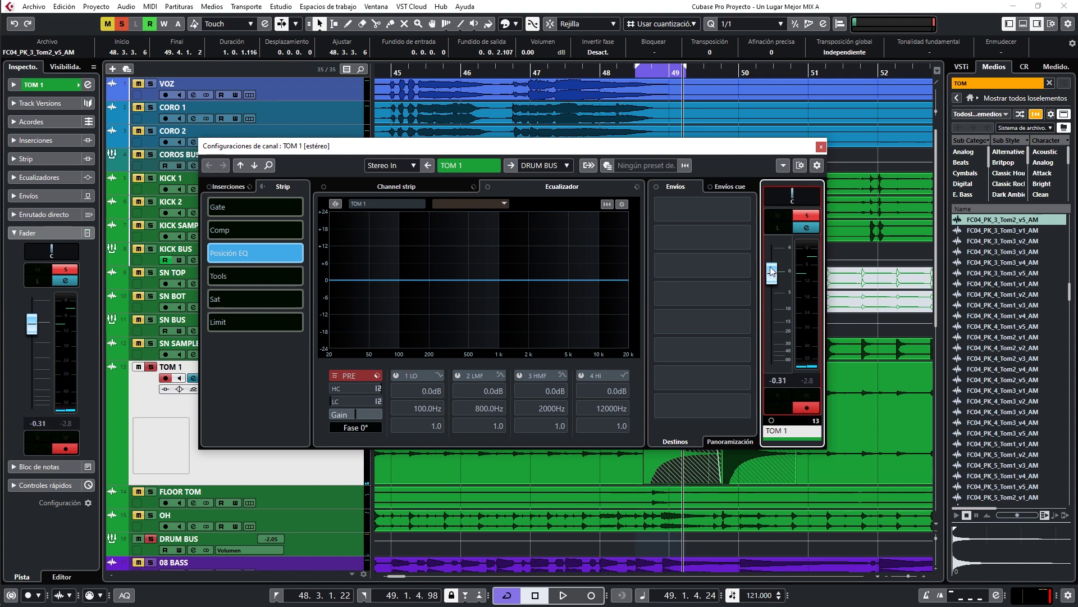
key(space)
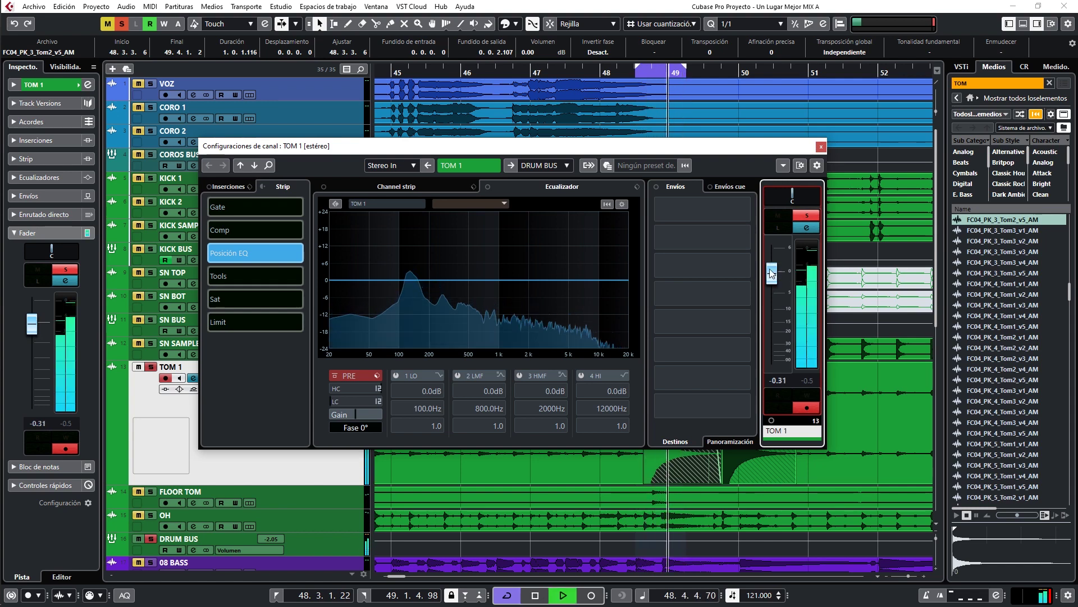
drag(778, 275, 772, 284)
drag(792, 193, 811, 194)
Step: Equalize TOM 1 with a 72.4 Hz low cut, -14.0 dB at 653.3 Hz, 3.7 dB at 2097 Hz and 2.2 dB at 80.0 Hz
click(335, 401)
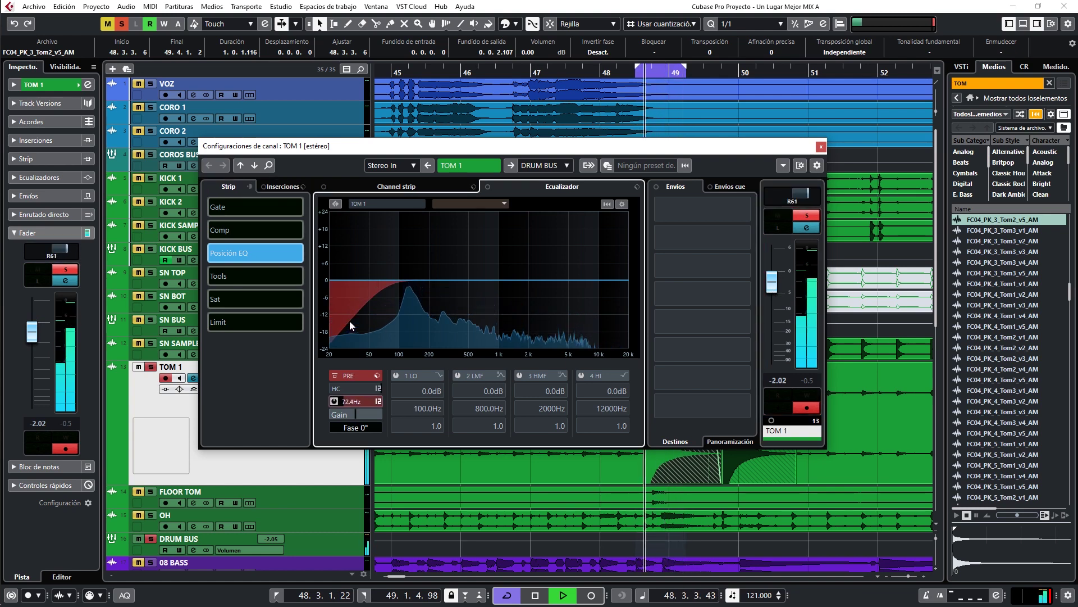
drag(481, 280, 481, 323)
drag(625, 280, 531, 274)
drag(410, 281, 389, 274)
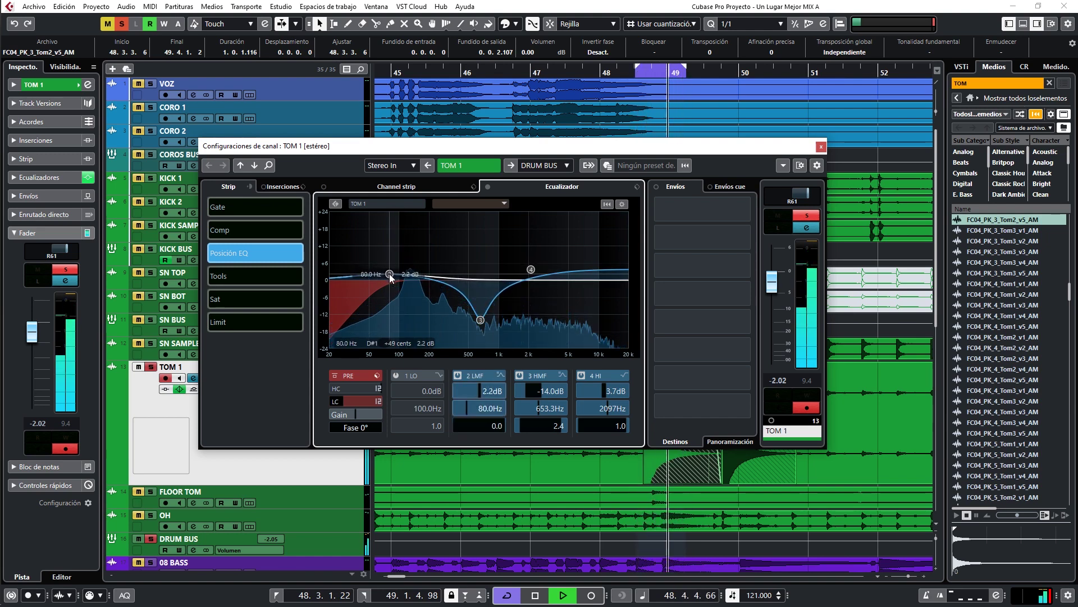
click(821, 147)
key(space)
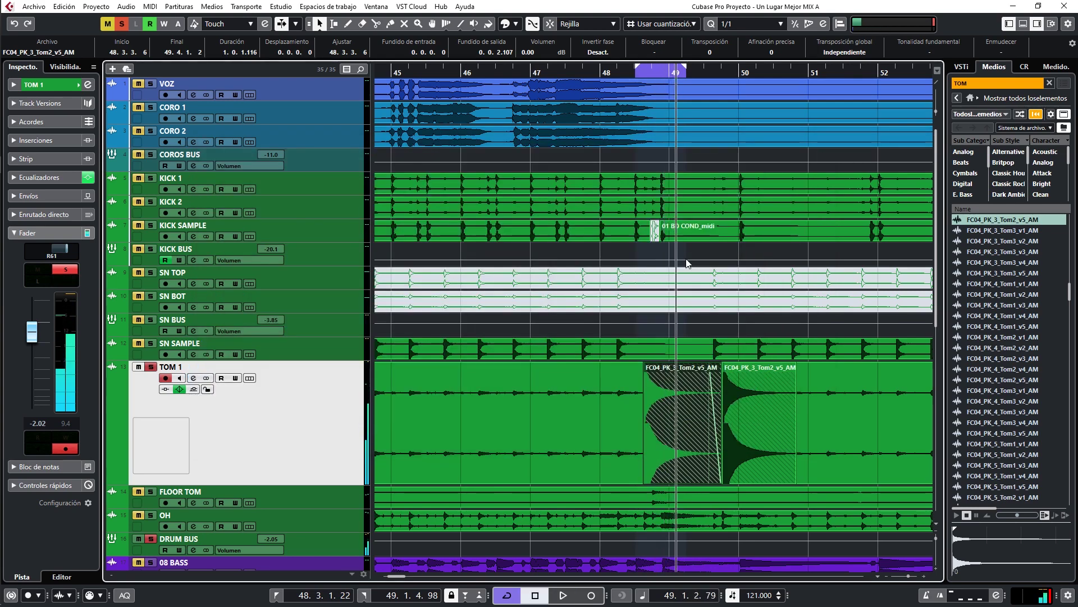
Step: Solo the FLOOR TOM track, place the FC04_CK_1_Tom2_v5_AM sample on its hit just before bar 49 and start playback
scroll(269, 422, down, 5)
scroll(215, 391, up, 4)
ctrl+click(151, 393)
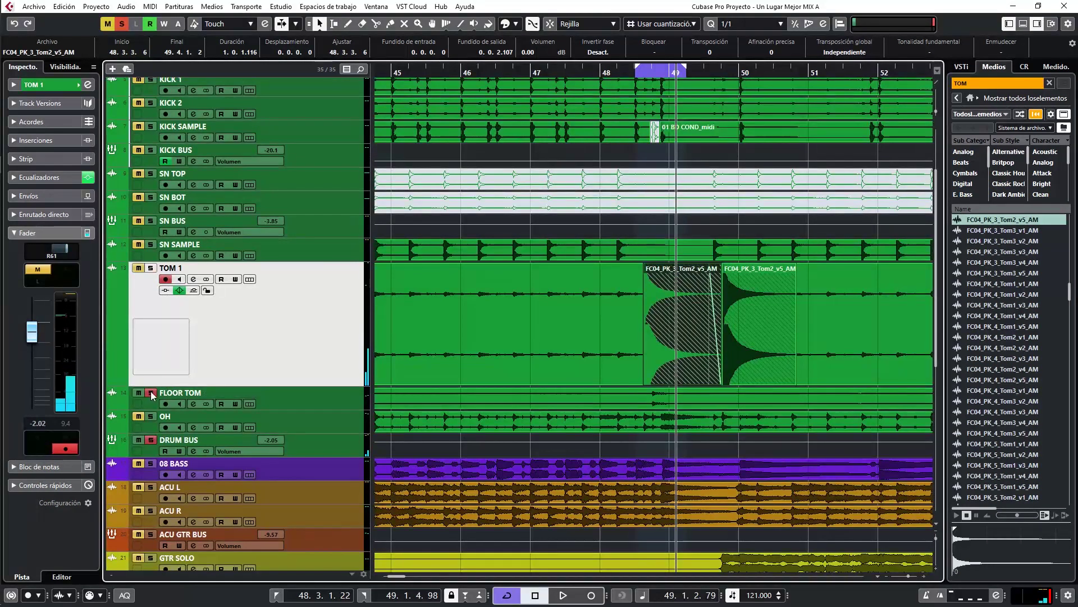
click(469, 390)
key(space)
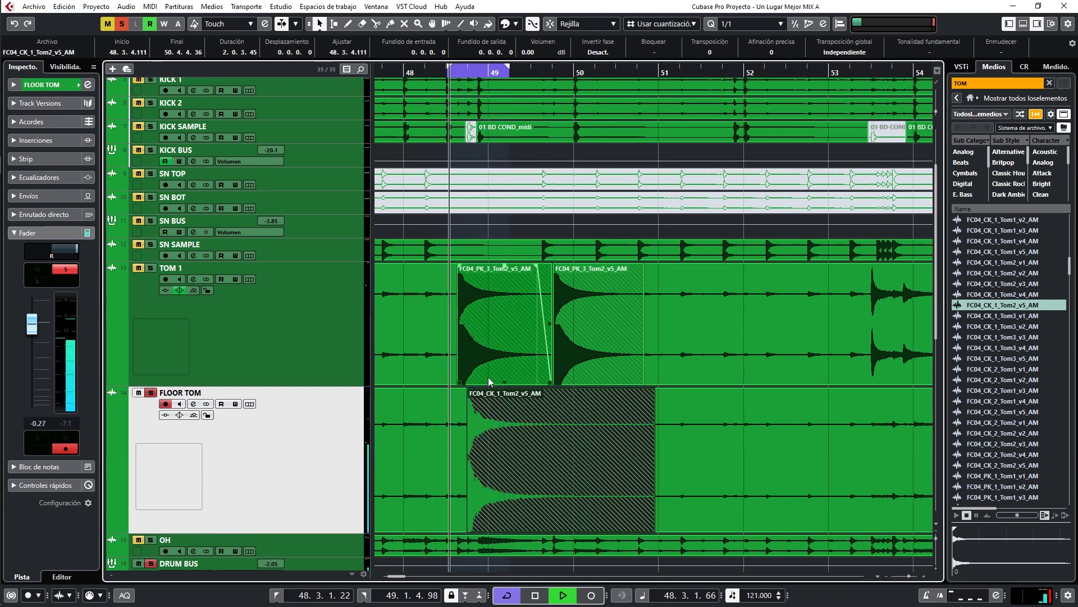
Step: Open the FLOOR TOM channel settings and pan the track fully left
click(193, 403)
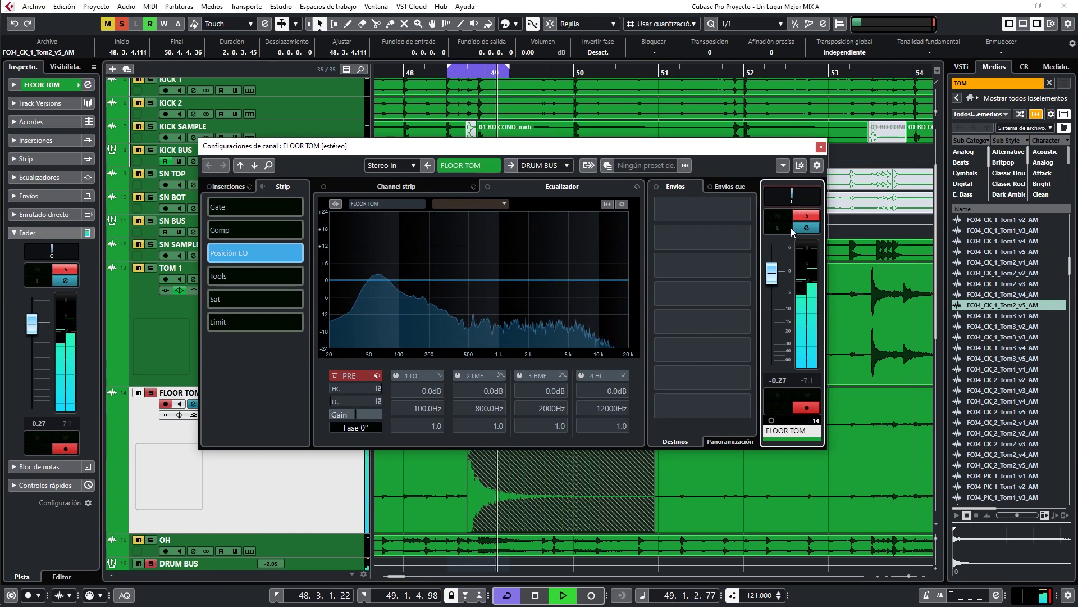
drag(793, 198, 770, 197)
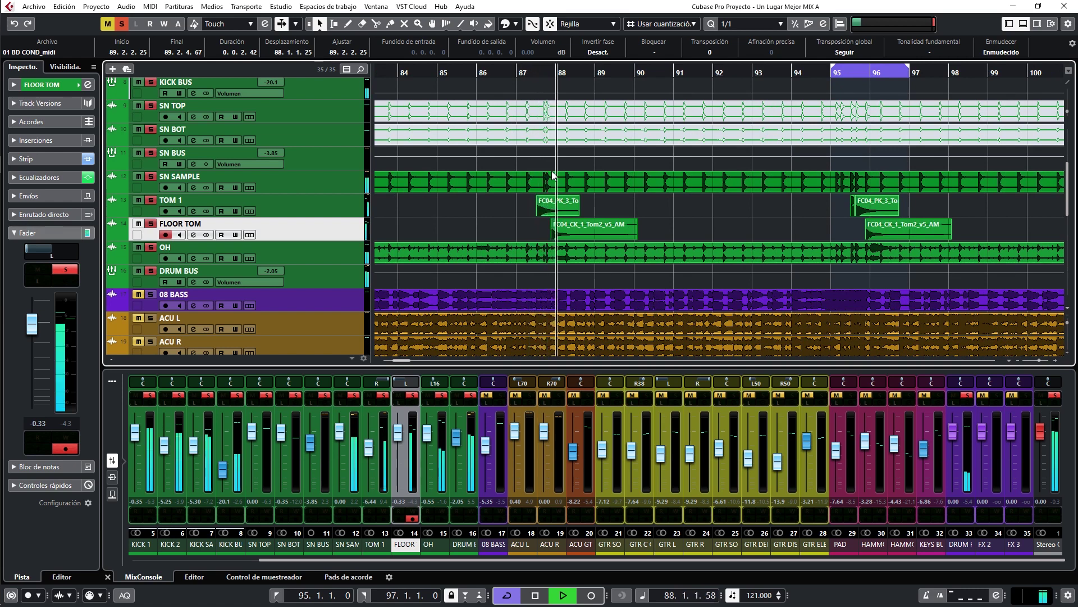
Step: Set the loop range from bar 86 to bar 91 and stop playback
ctrl+click(479, 76)
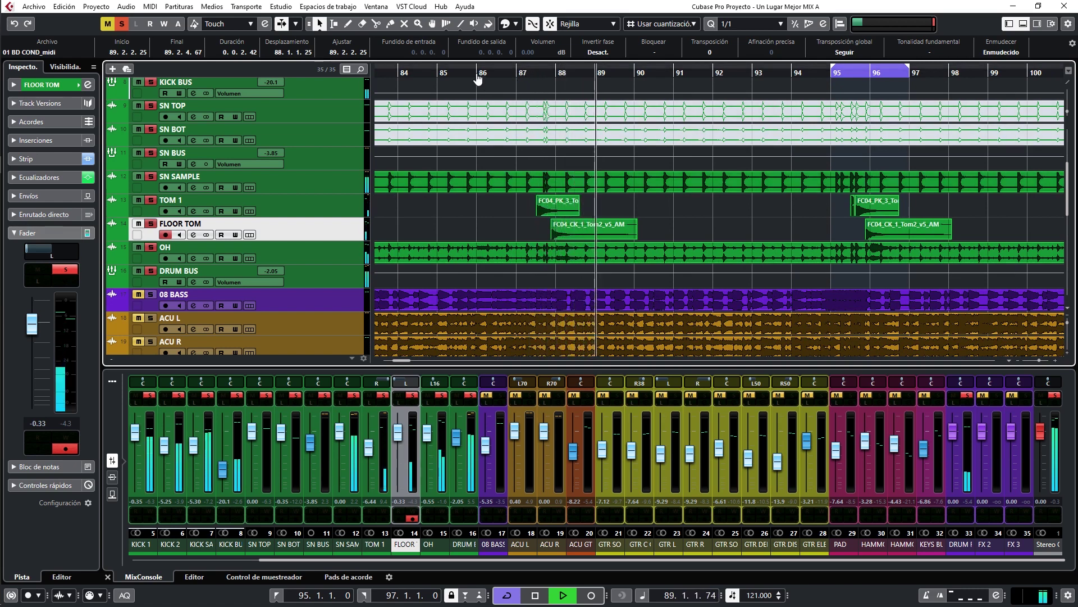
alt+click(681, 73)
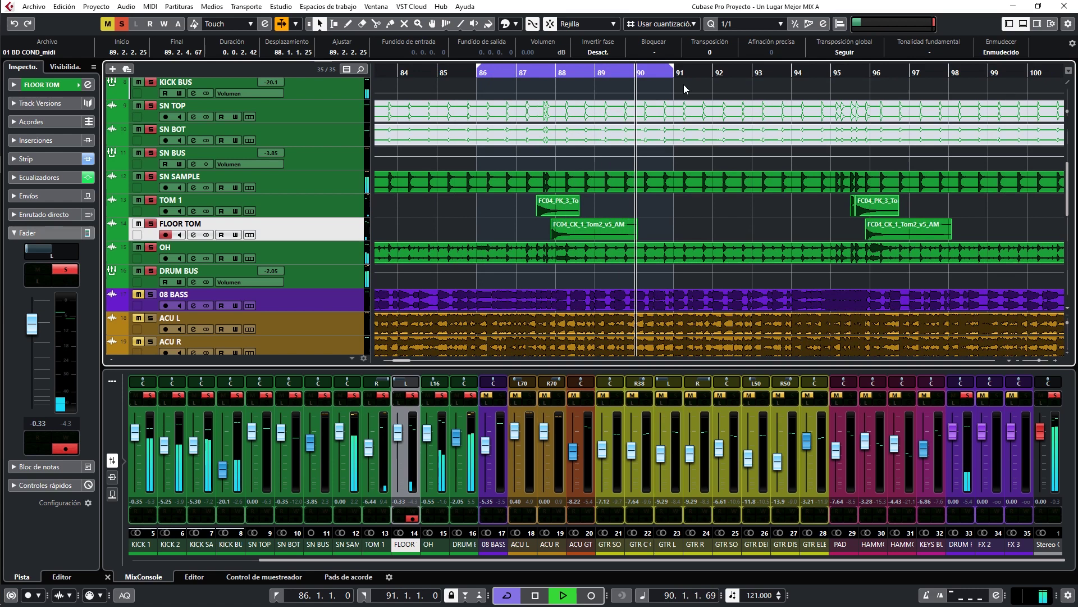
key(space)
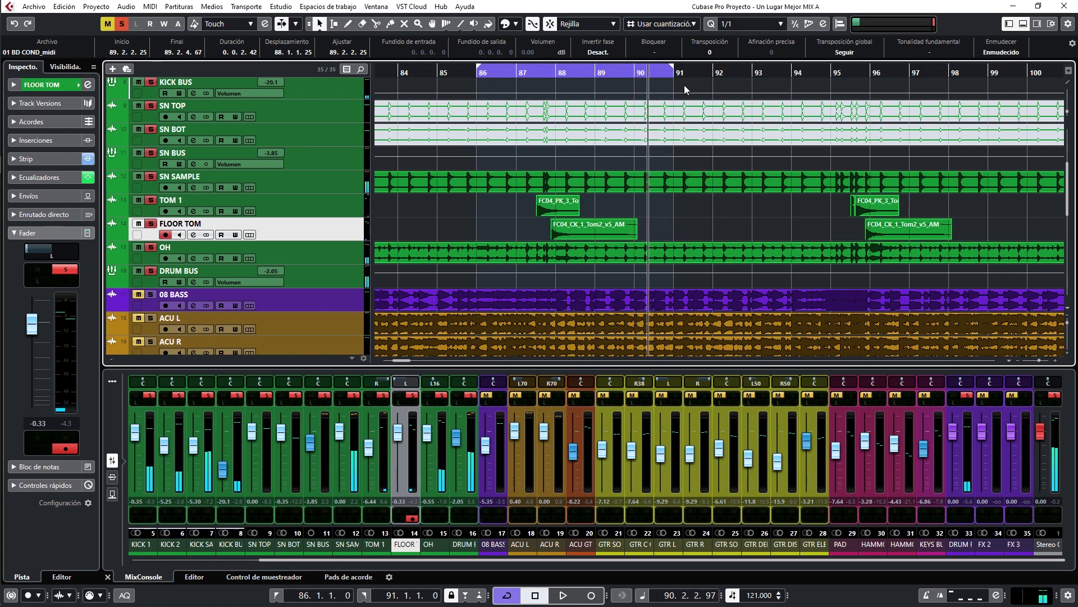
Step: Select the DRUM BUS and open its channel settings with the equalizer and insert slots showing
click(319, 279)
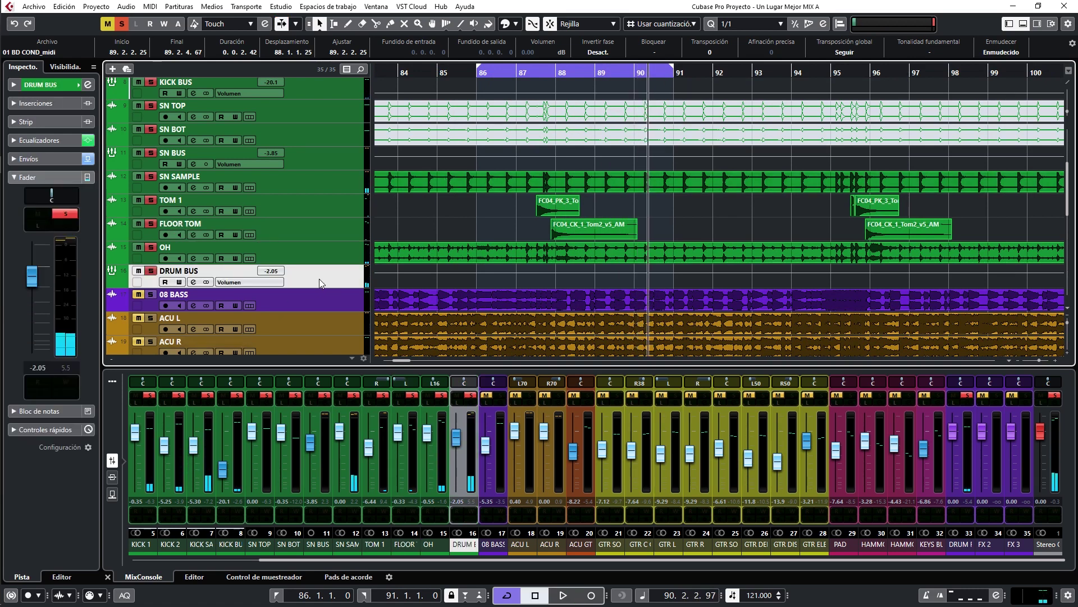
click(43, 160)
click(44, 157)
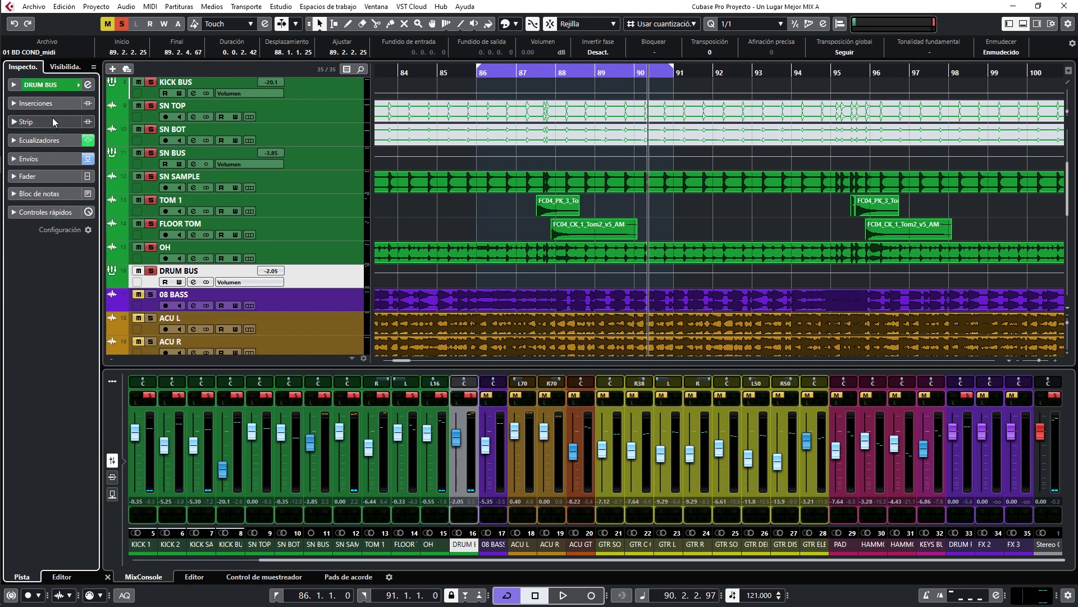
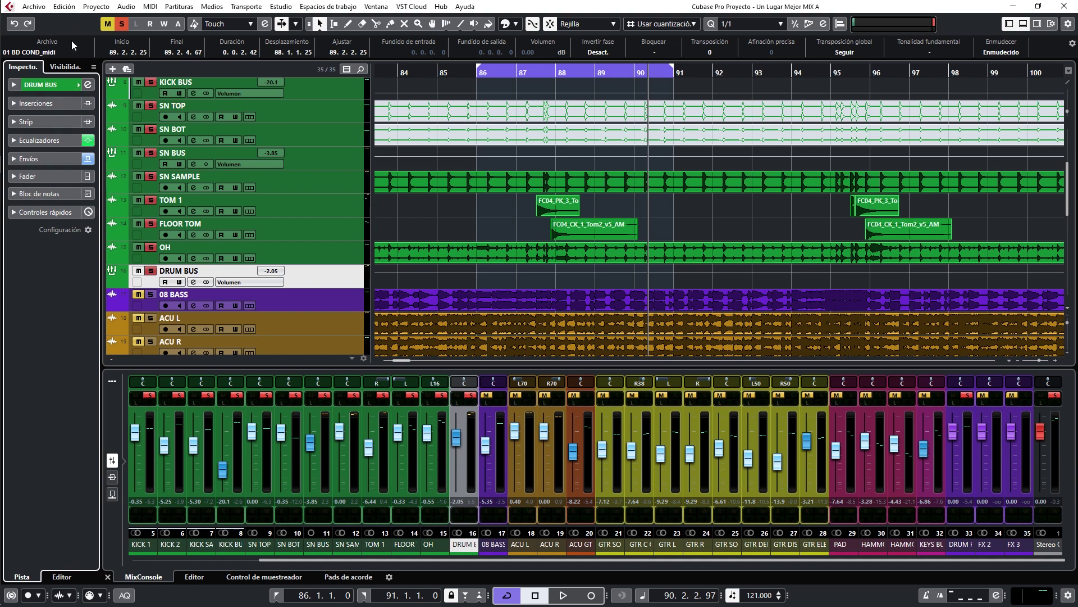
click(52, 103)
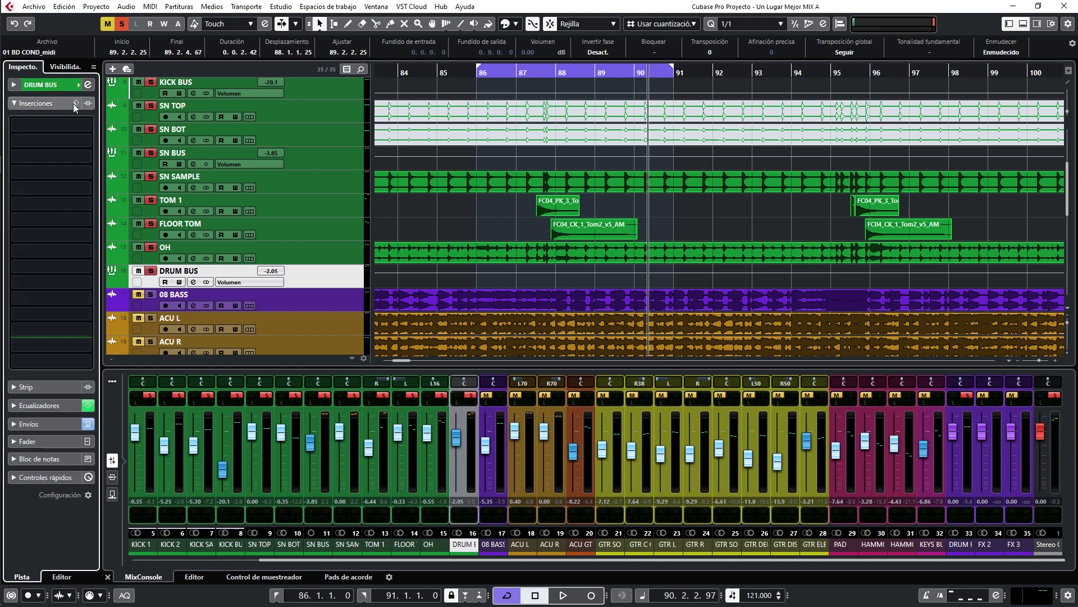
click(195, 282)
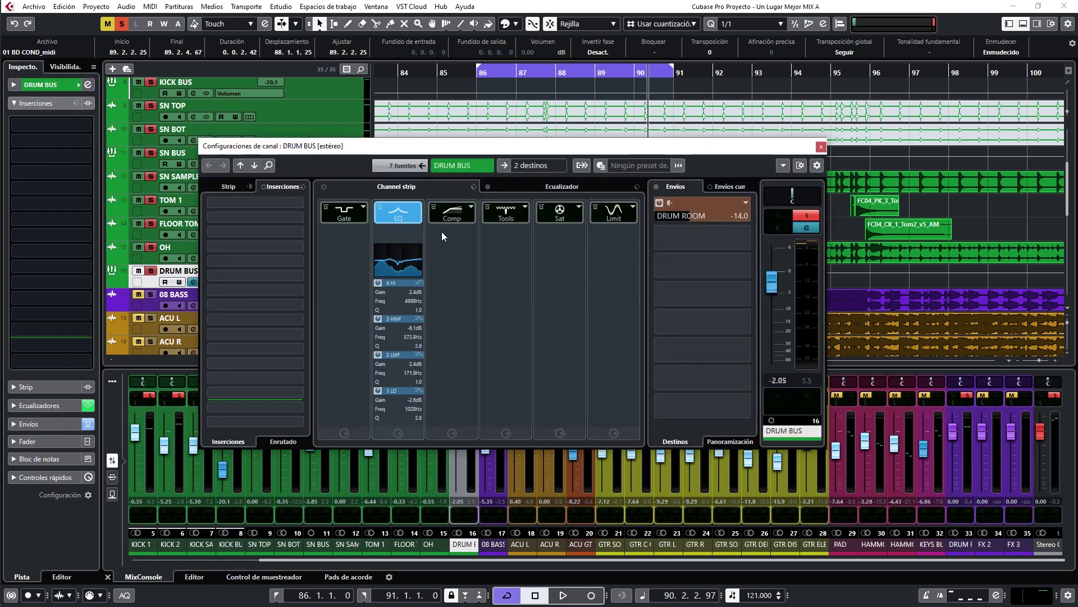
click(510, 188)
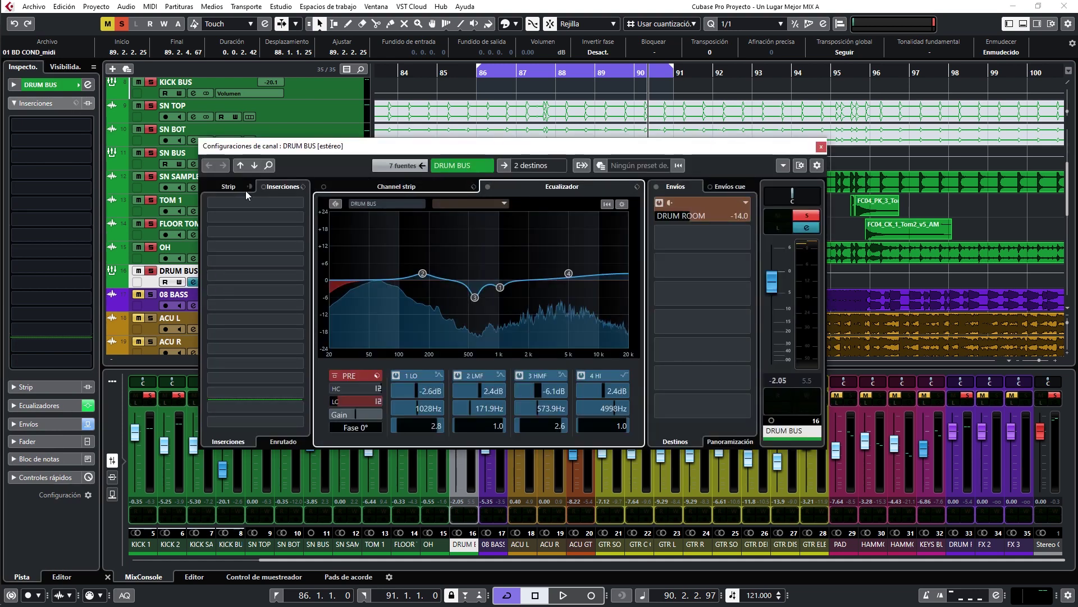
click(230, 186)
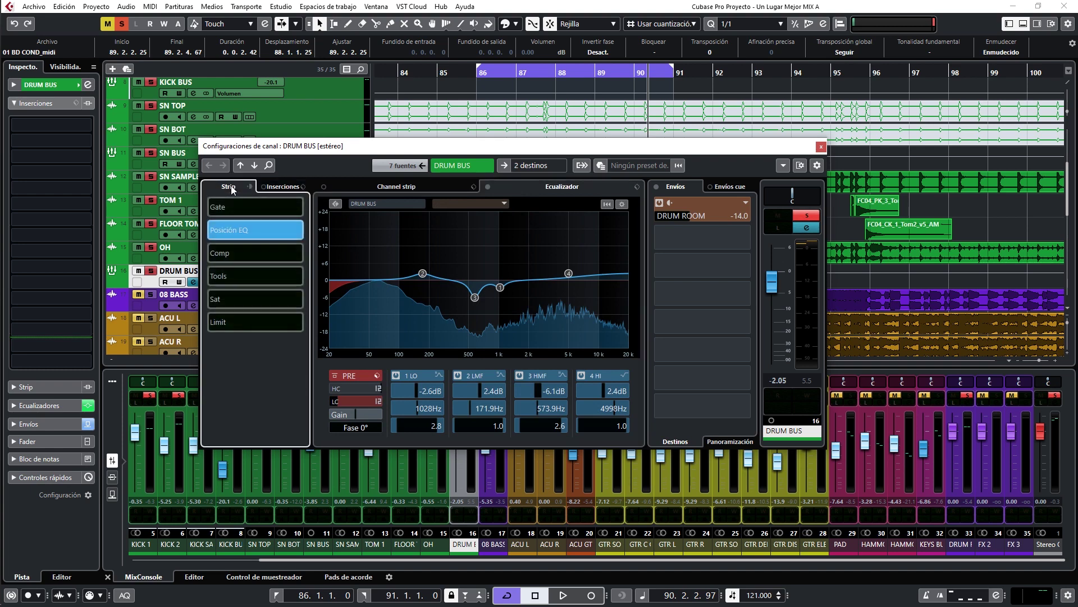
click(279, 187)
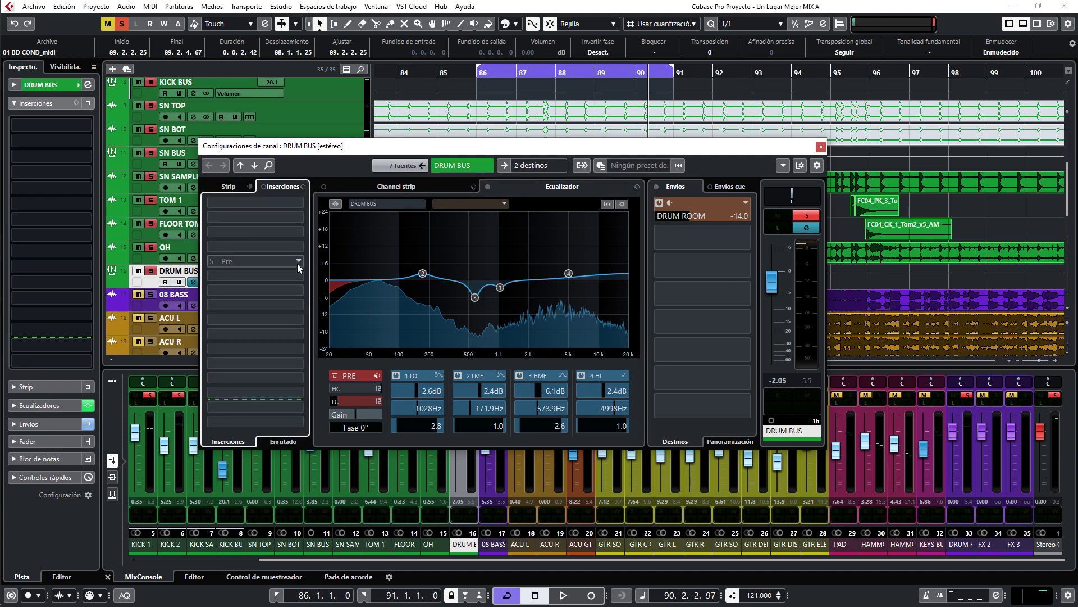
Step: Load Quadrafuzz v2 into the fifth insert slot of the DRUM BUS and open its editor
click(298, 262)
text(QUADR)
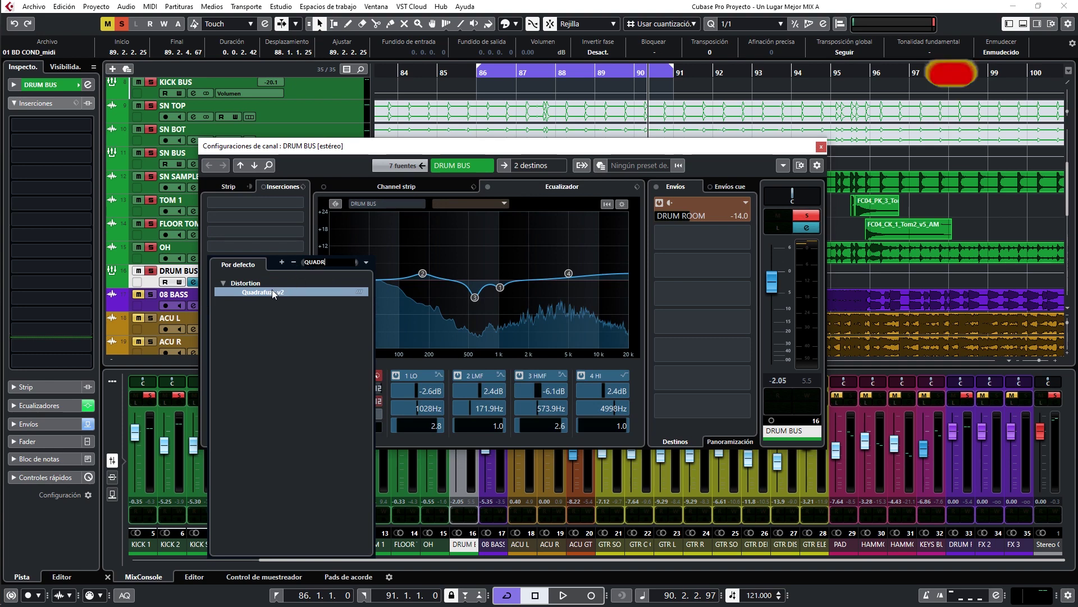
click(272, 291)
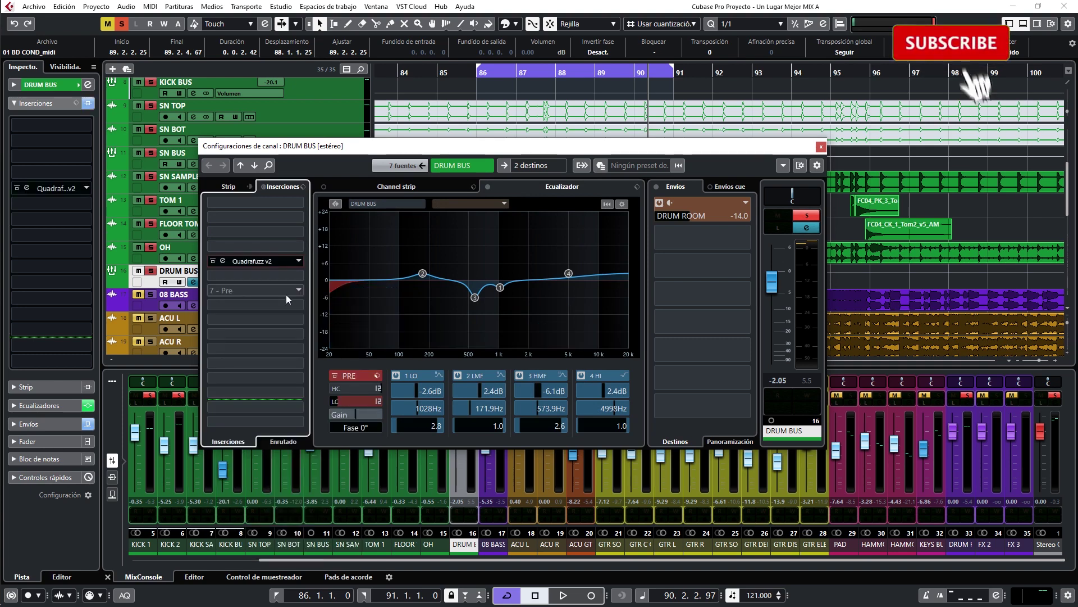
click(229, 261)
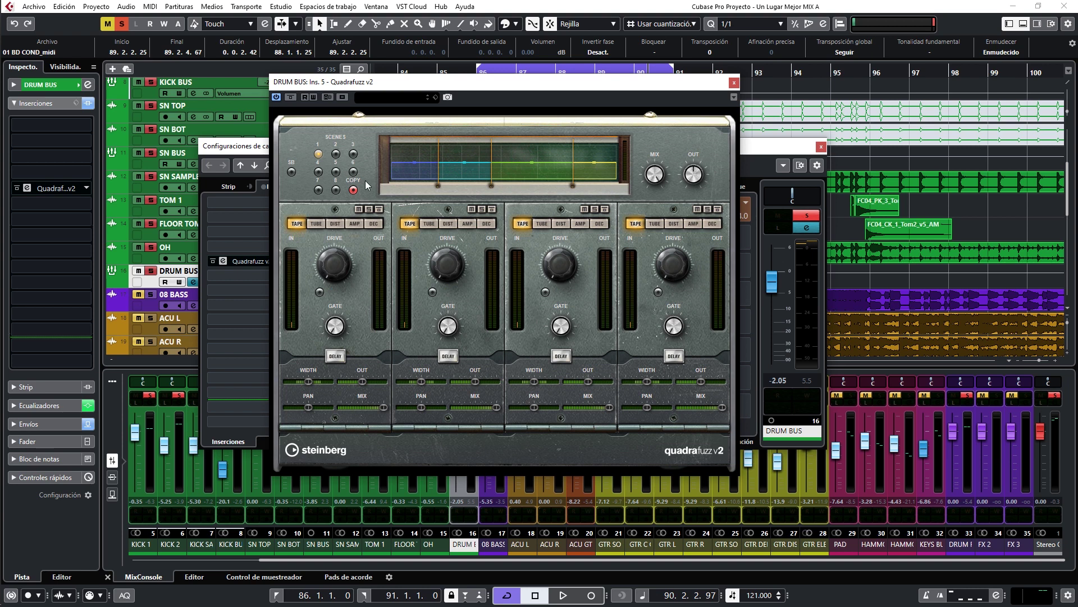
drag(348, 90, 426, 131)
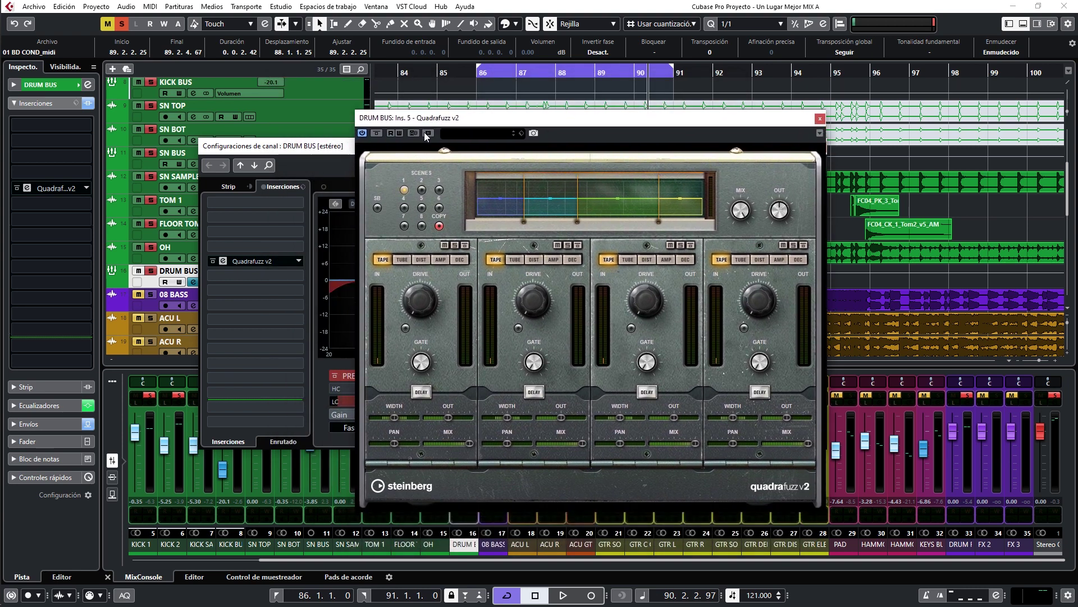
Step: Play the drums and toggle the bypass of Quadrafuzz v2 to compare the processed and dry sound
click(376, 133)
key(space)
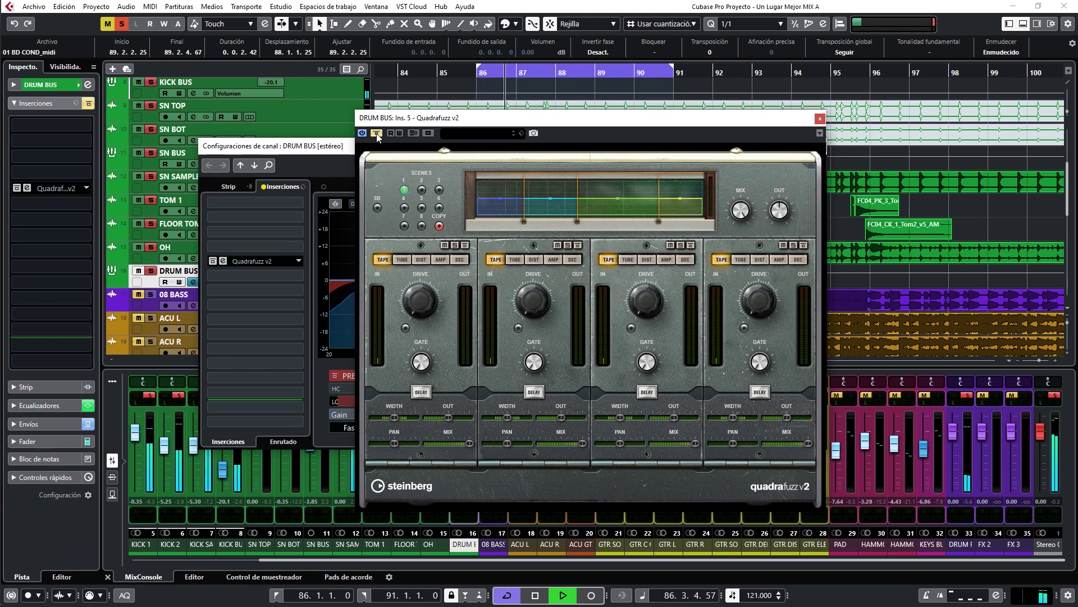
click(377, 134)
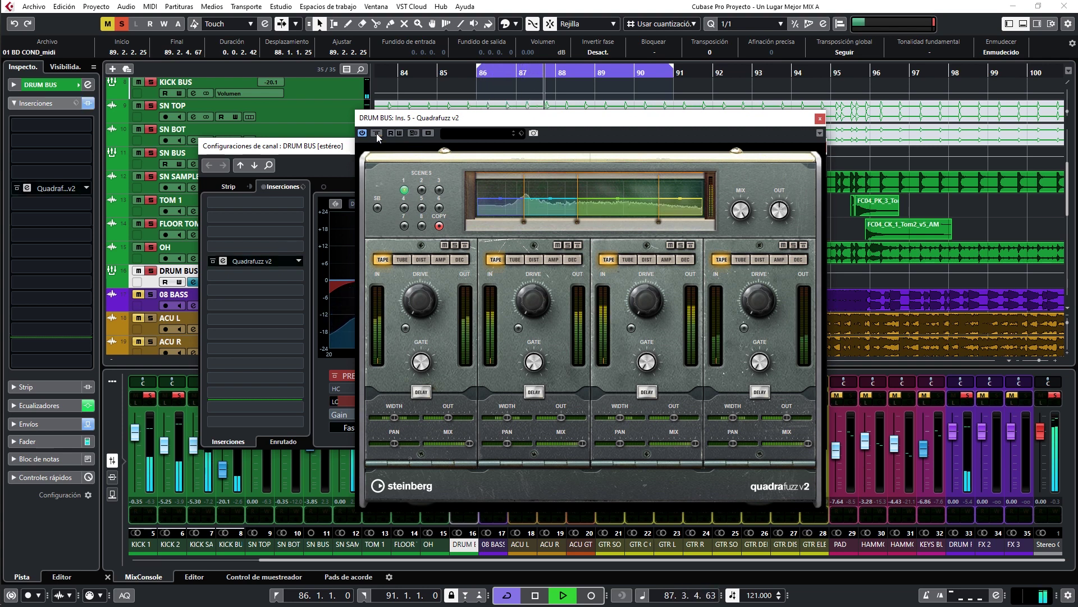
click(376, 133)
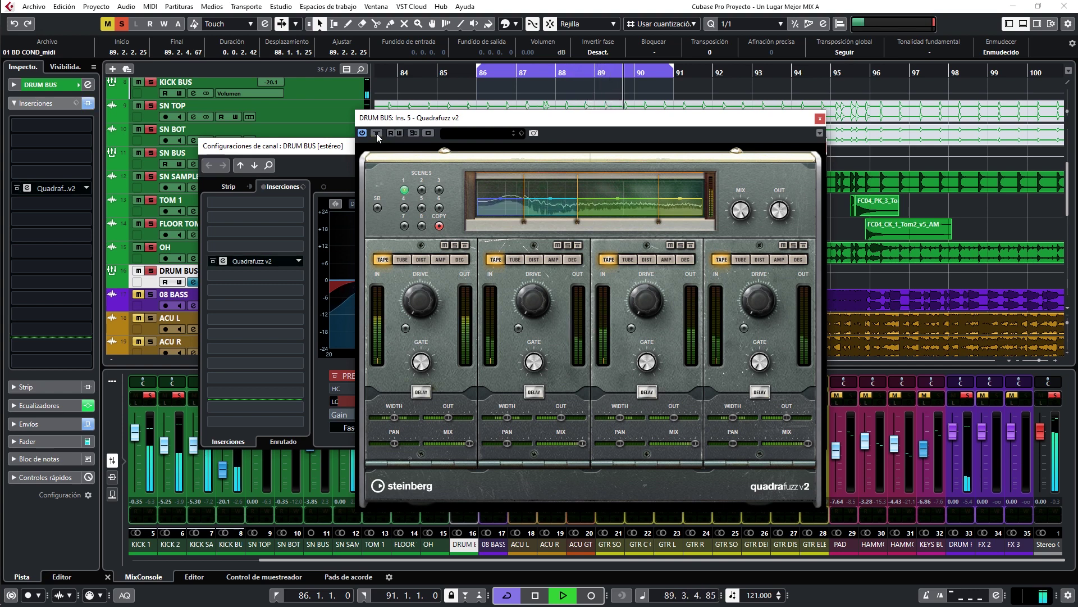
Step: Shorten the loop range to bars 88 to 91 and continue playback with the Quadrafuzz v2 bypass switched off
click(376, 133)
key(space)
click(376, 133)
key(space)
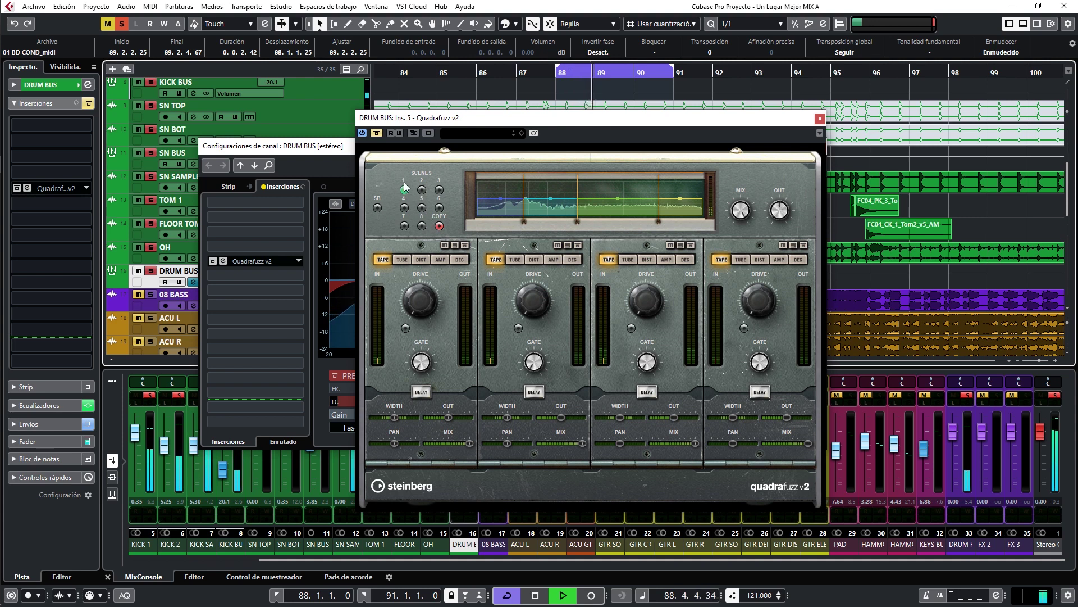
click(377, 133)
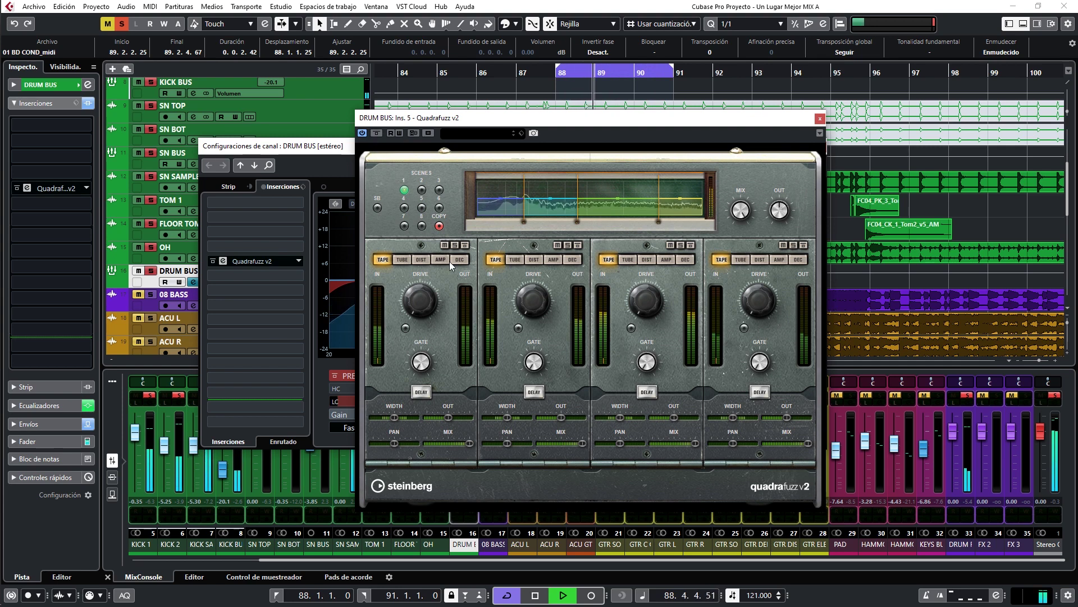
Step: Raise the second band's drive to 10.0 in Quadrafuzz v2, switch it to TUBE and solo the band
mouse_move(437, 285)
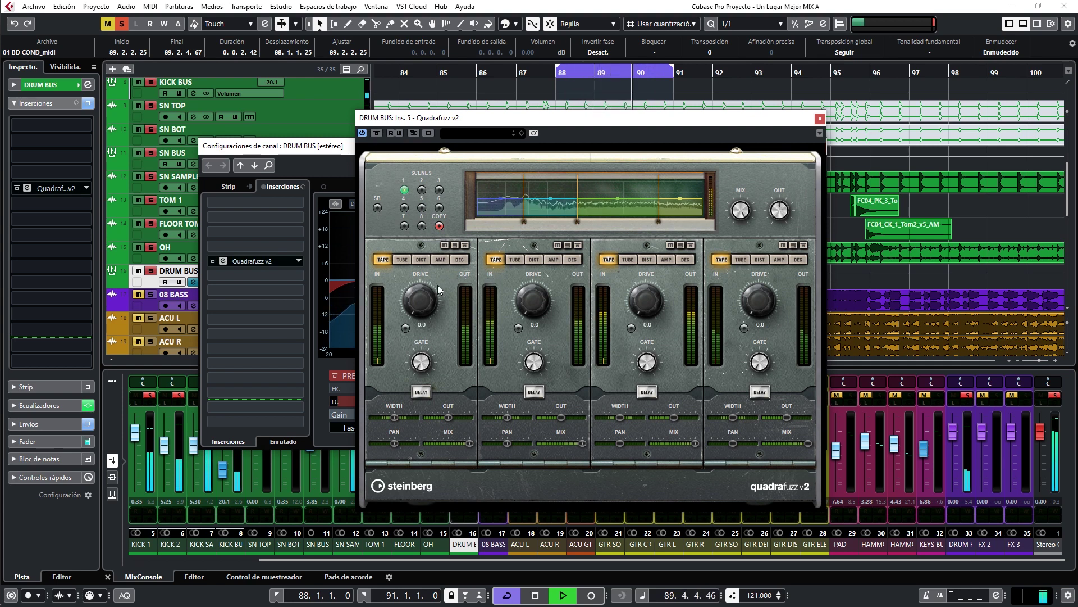
drag(530, 302, 535, 217)
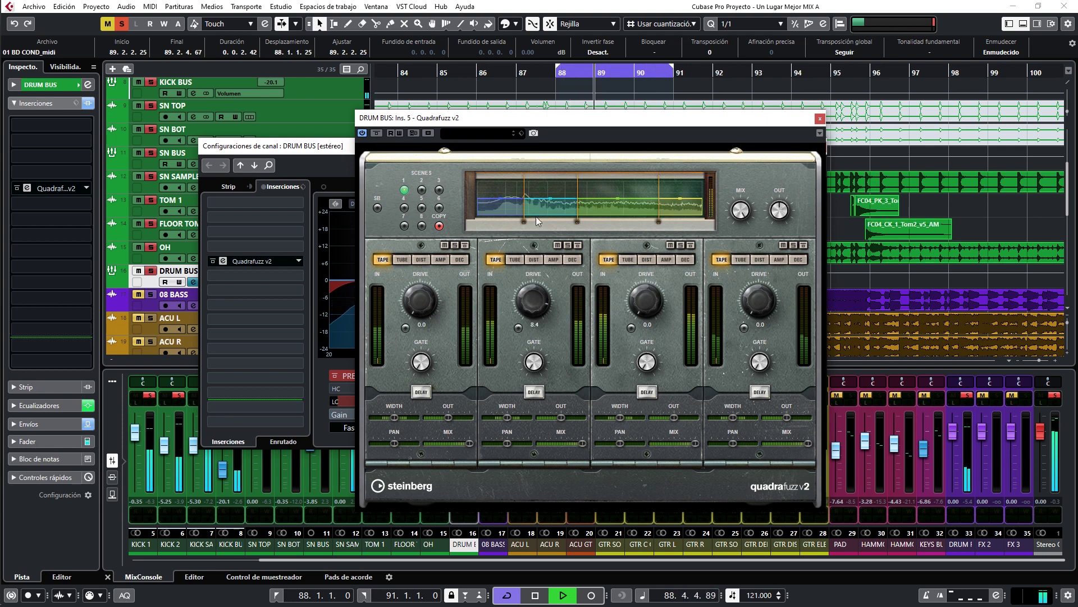
click(516, 260)
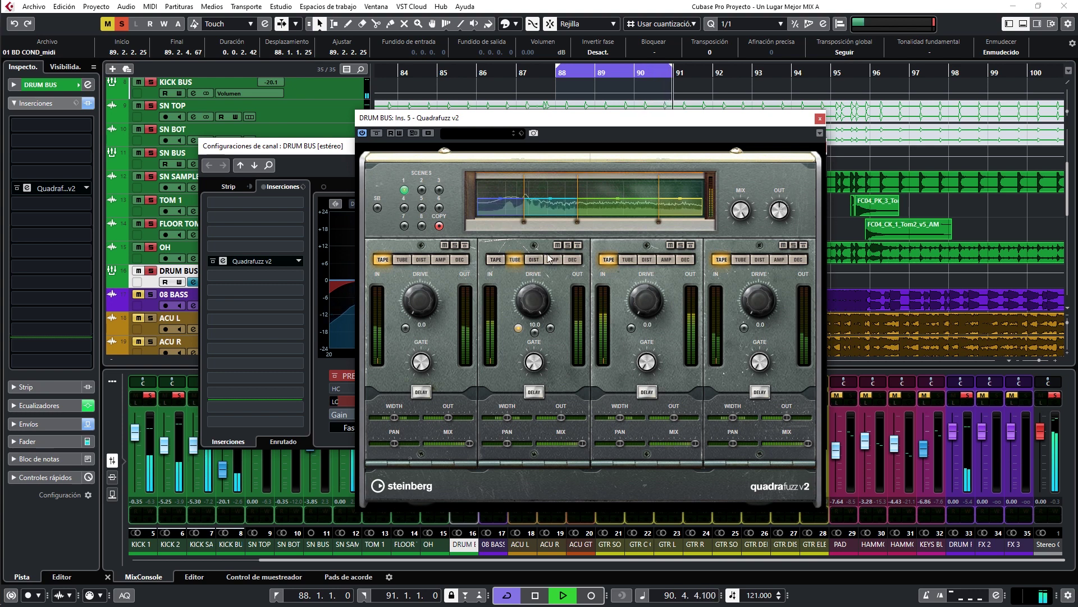
click(567, 244)
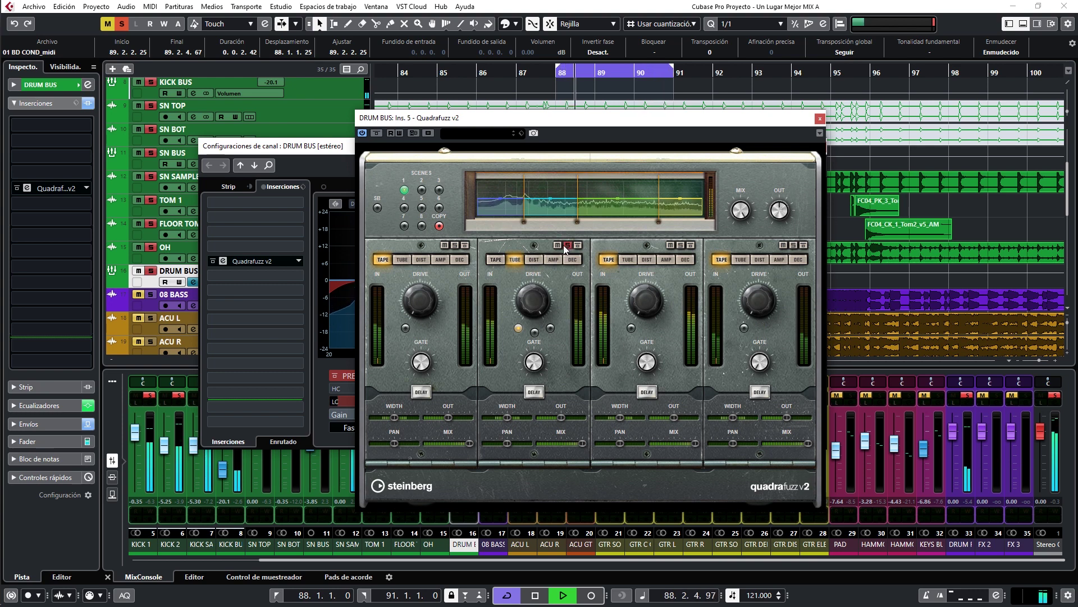
Step: Audition the DIST, AMP, DEC and TUBE modes on the soloed second band and return it to TAPE
click(533, 259)
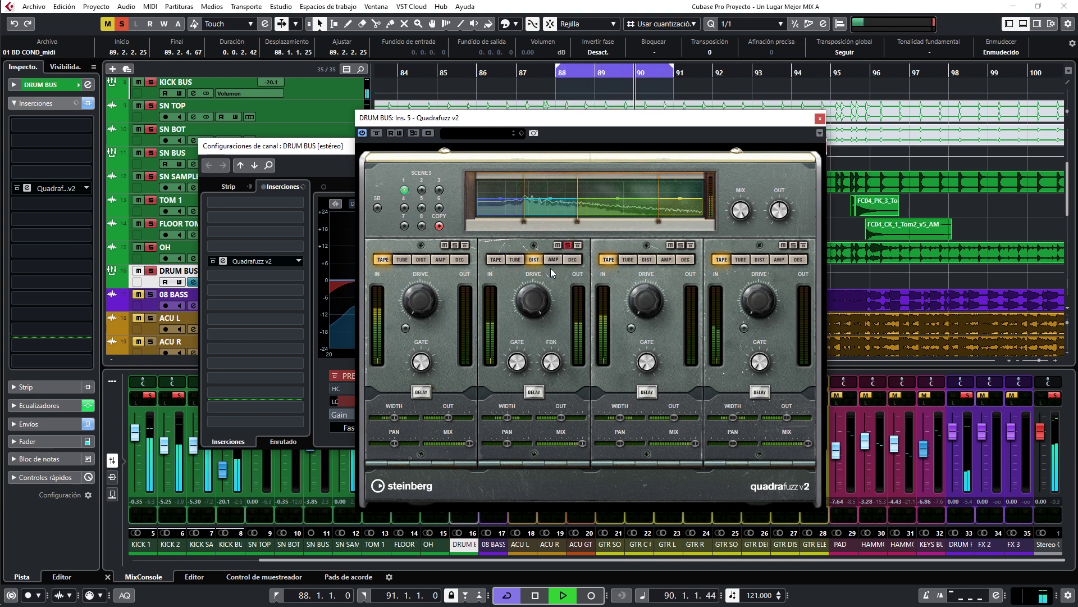
key(space)
mouse_move(551, 351)
key(space)
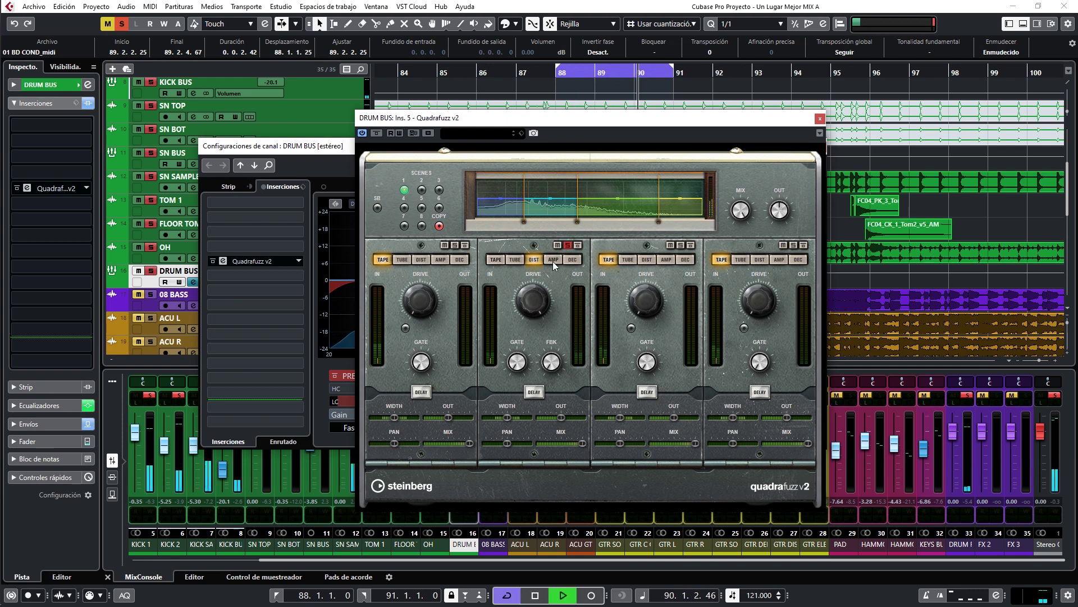
click(553, 261)
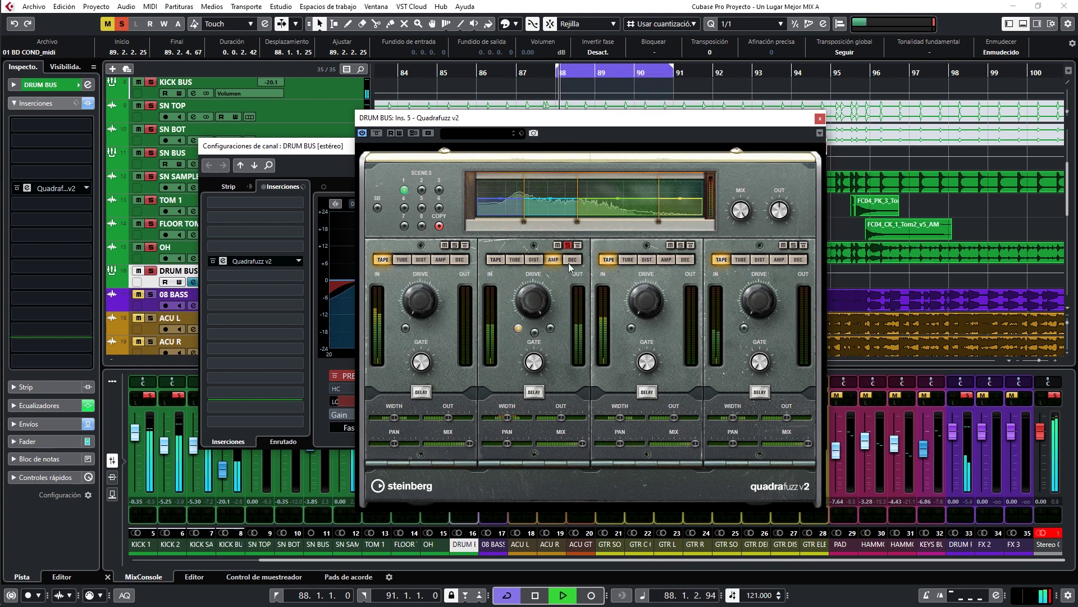
click(570, 262)
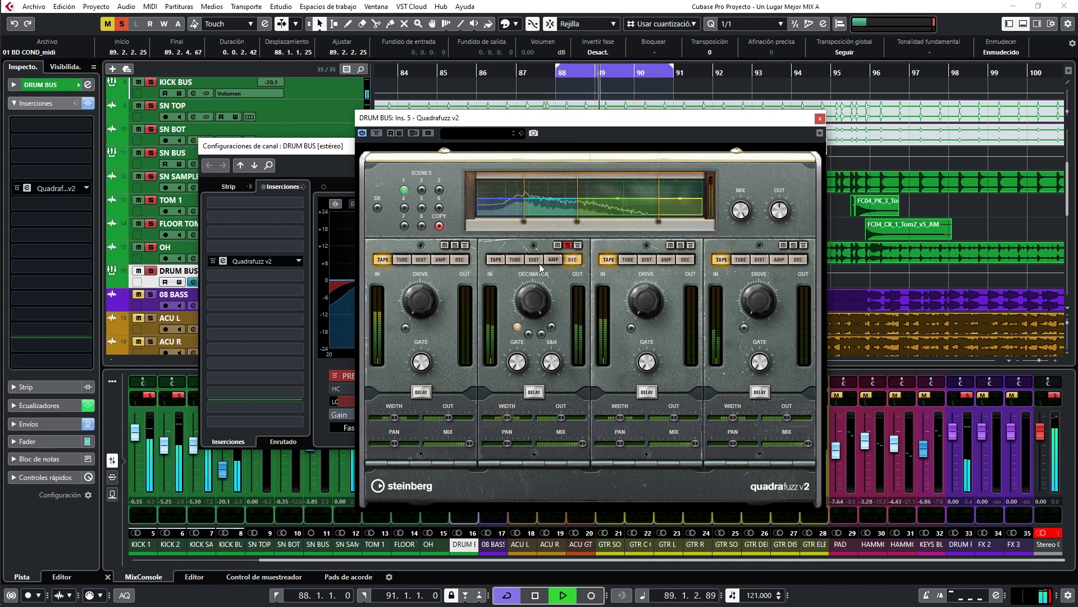
click(520, 262)
click(496, 260)
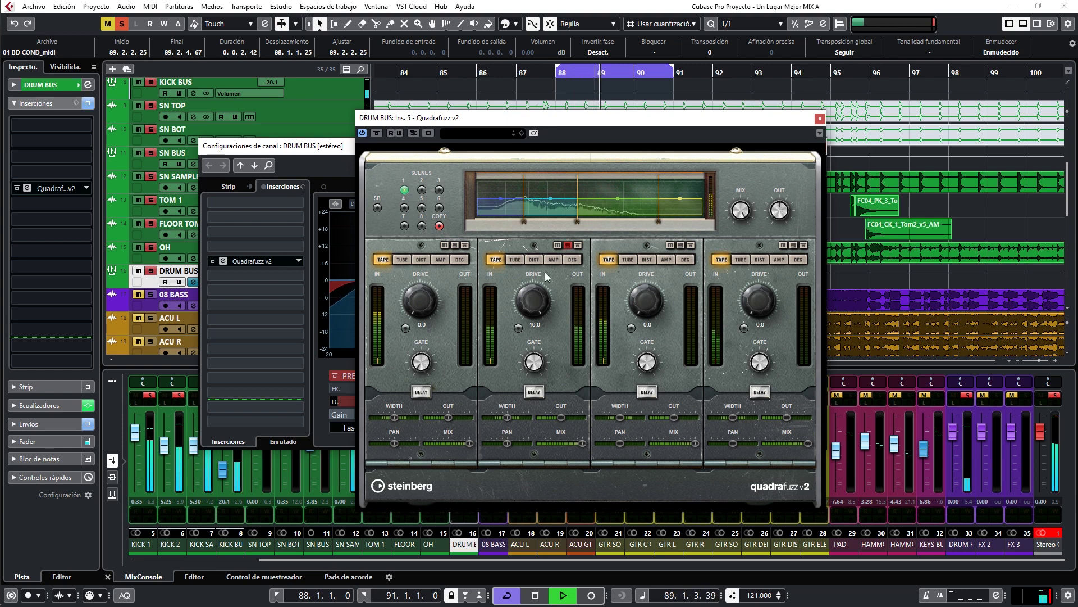
Step: Set the second band's TAPE drive to 3.3 and turn off its solo
drag(531, 299, 537, 200)
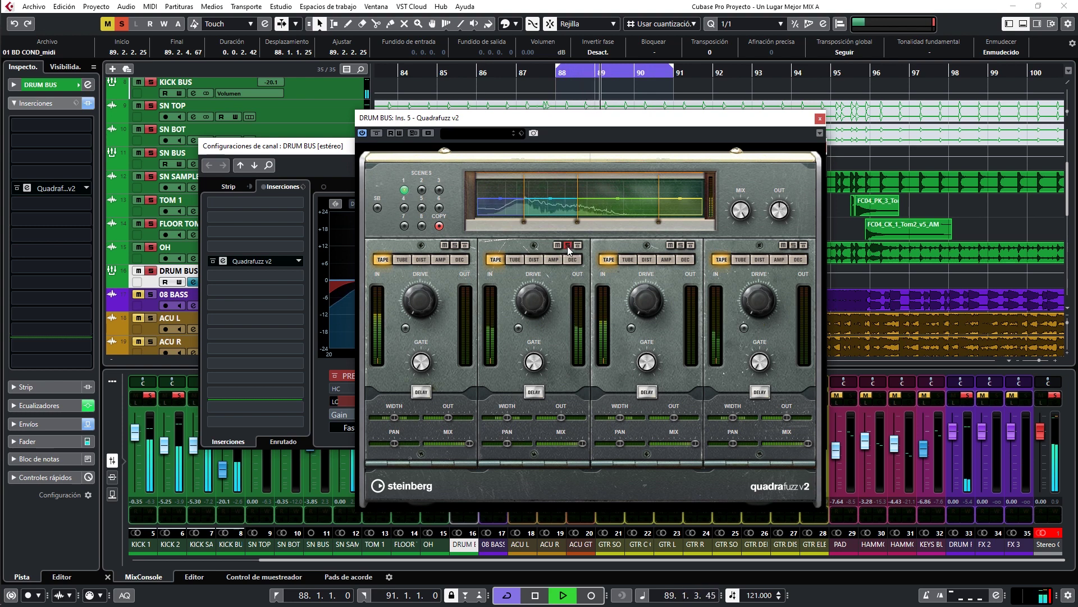
drag(521, 274, 521, 257)
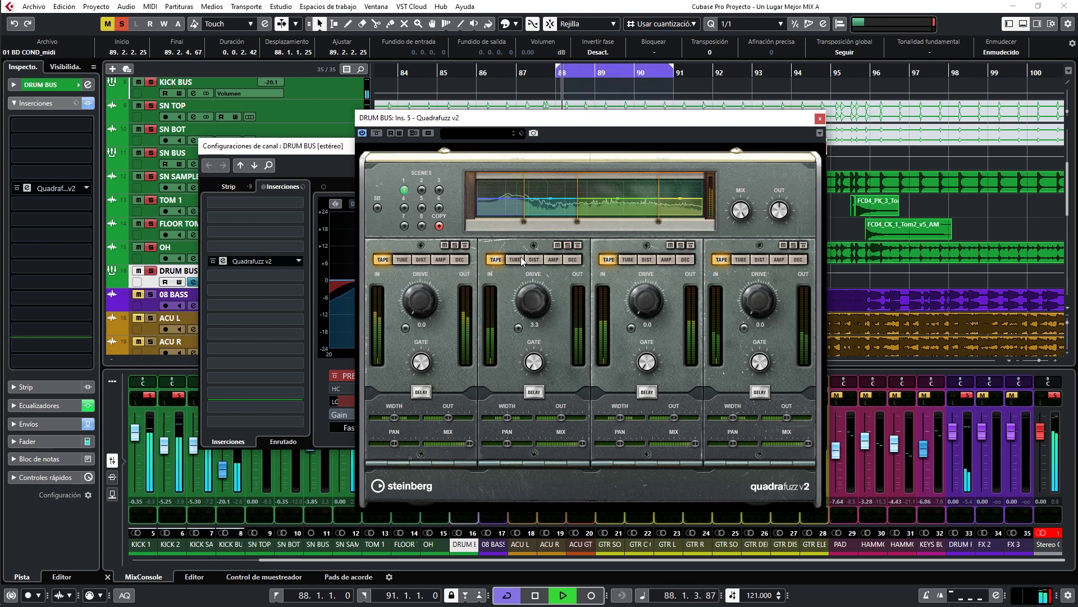
Step: Set the first band's drive to about 1.9 while soloing it, and compare the drums with Quadrafuzz v2 bypassed
scroll(423, 307, up, 10)
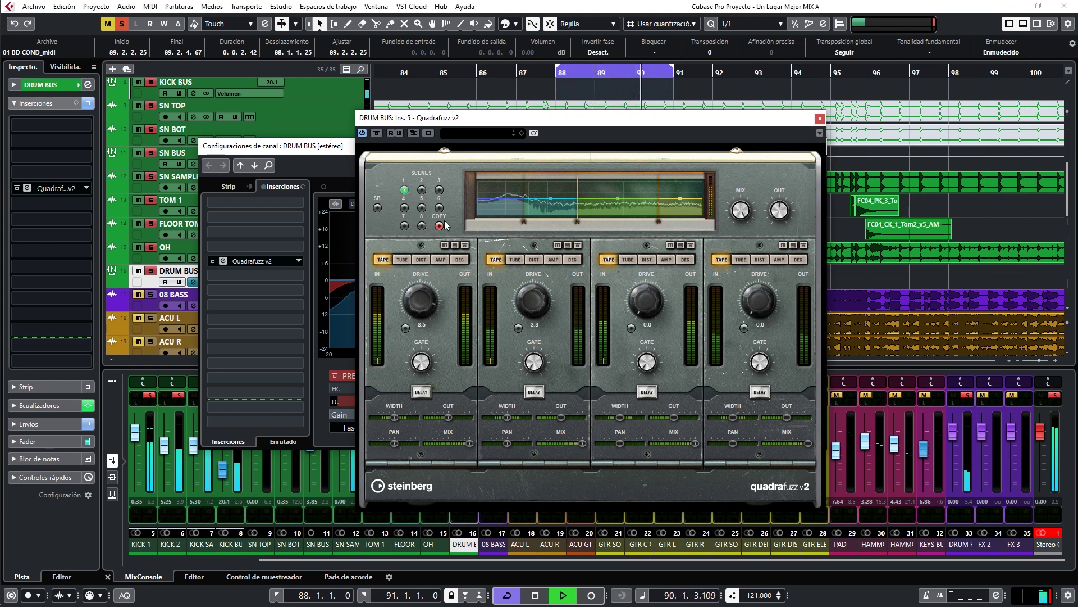
click(455, 245)
scroll(421, 297, up, 3)
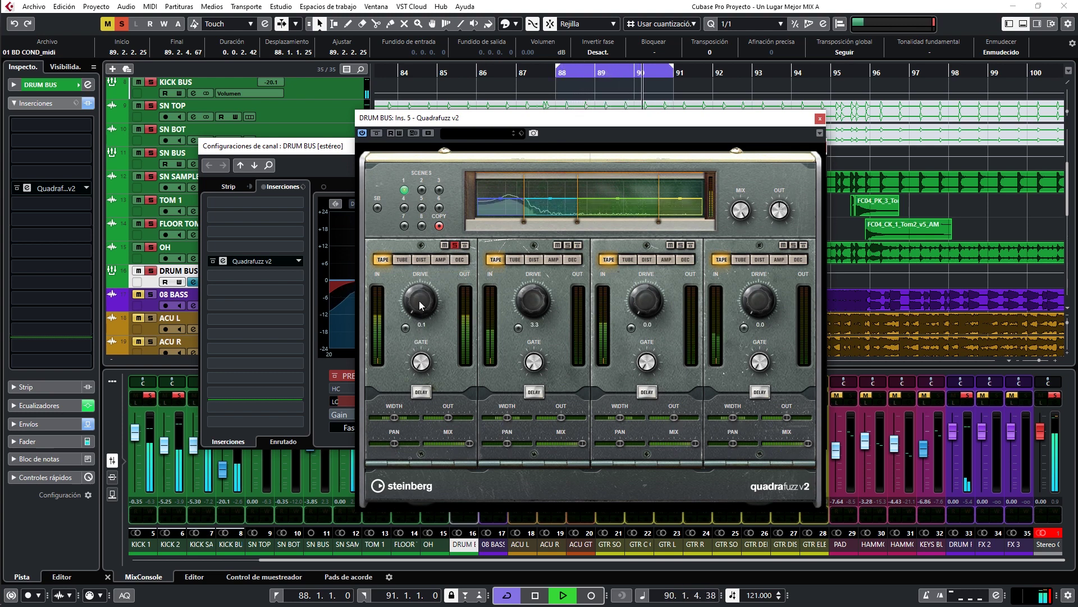
drag(410, 265, 406, 305)
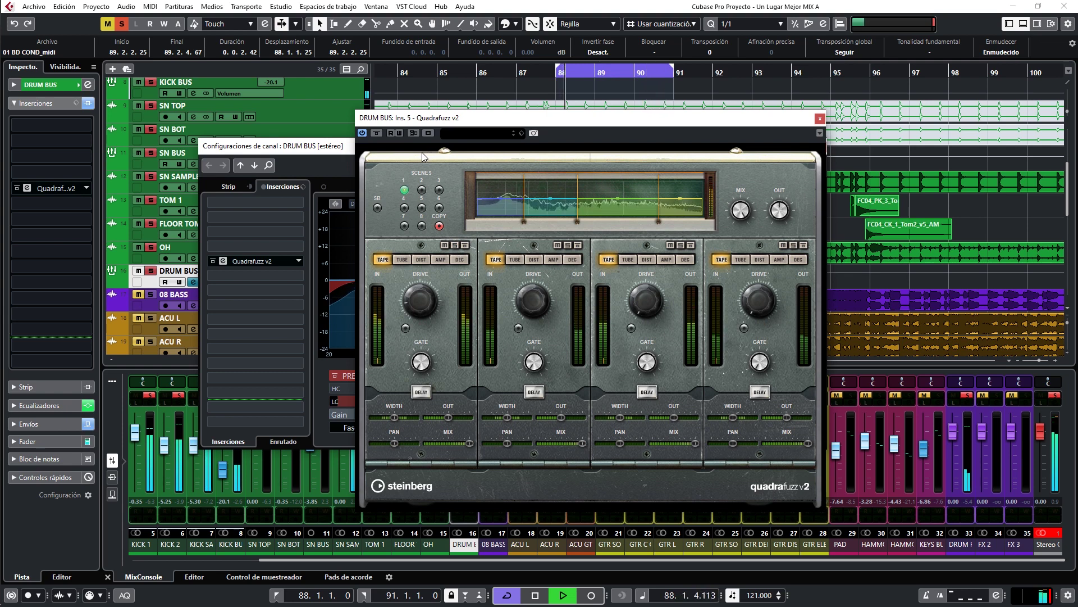
click(376, 133)
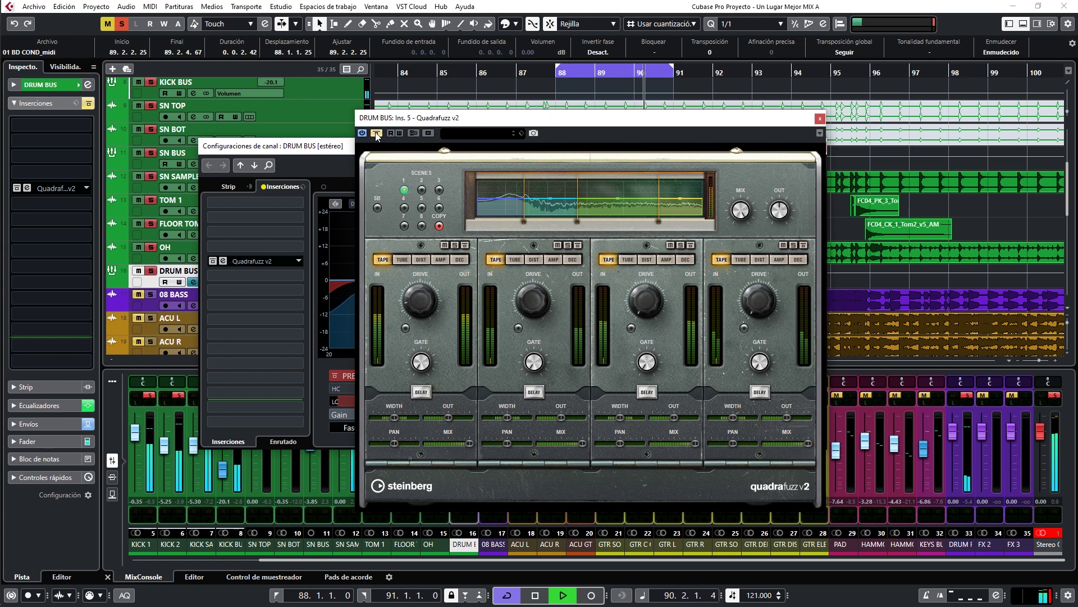
click(376, 133)
Step: Set the third band's drive to about 2.8 while soloing it, and compare the result with the effect bypassed
click(680, 245)
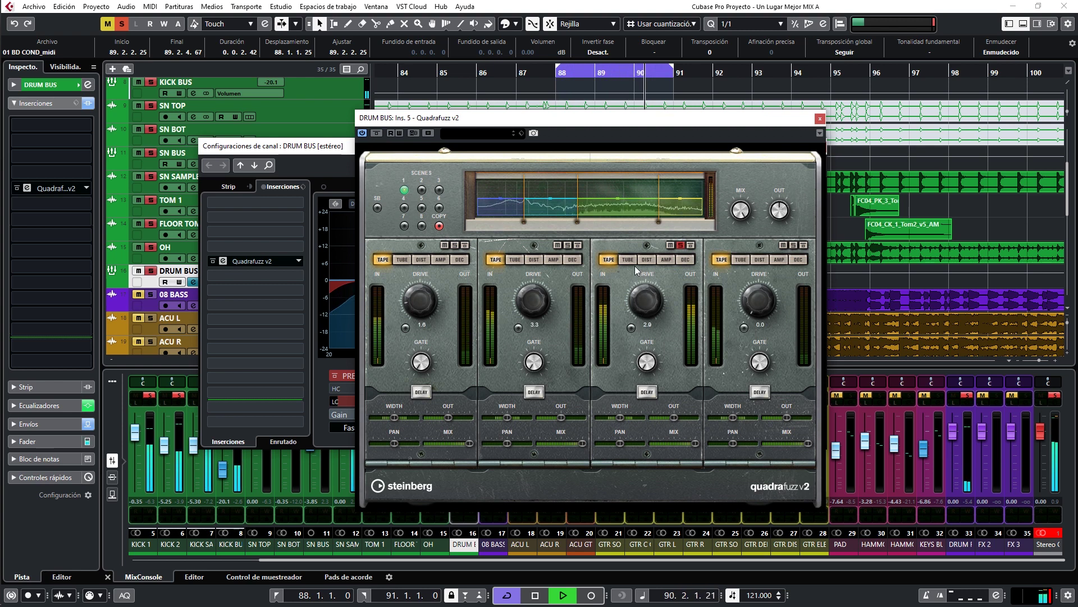
click(680, 244)
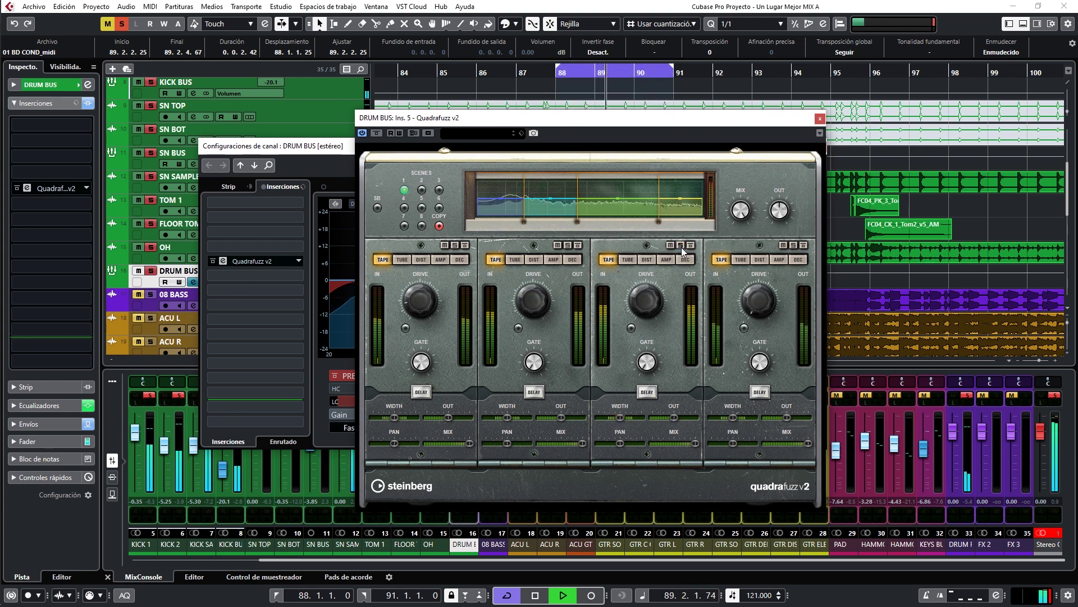
click(376, 133)
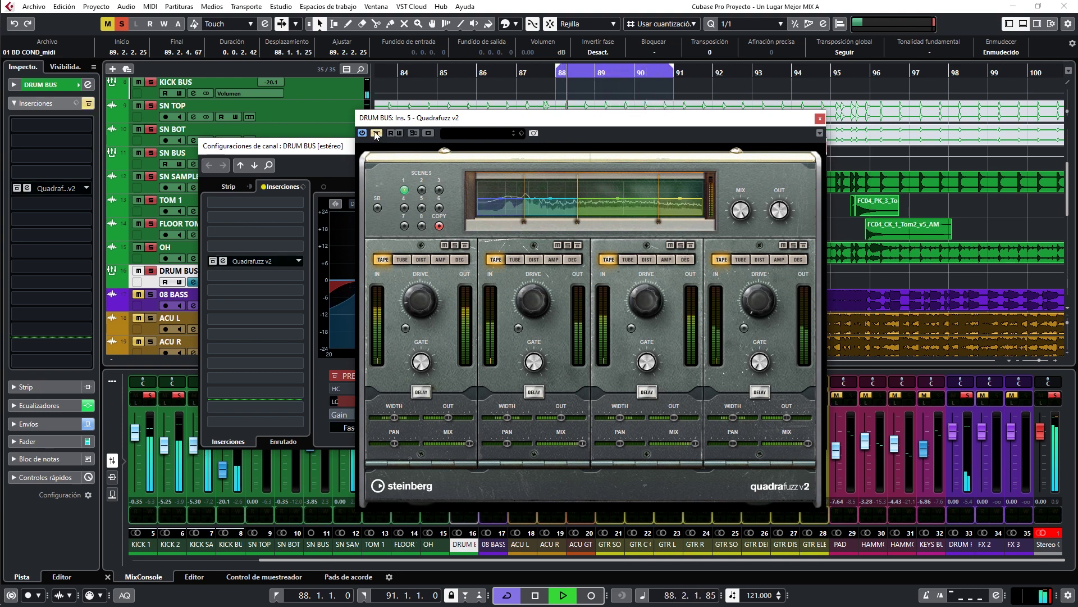
click(377, 133)
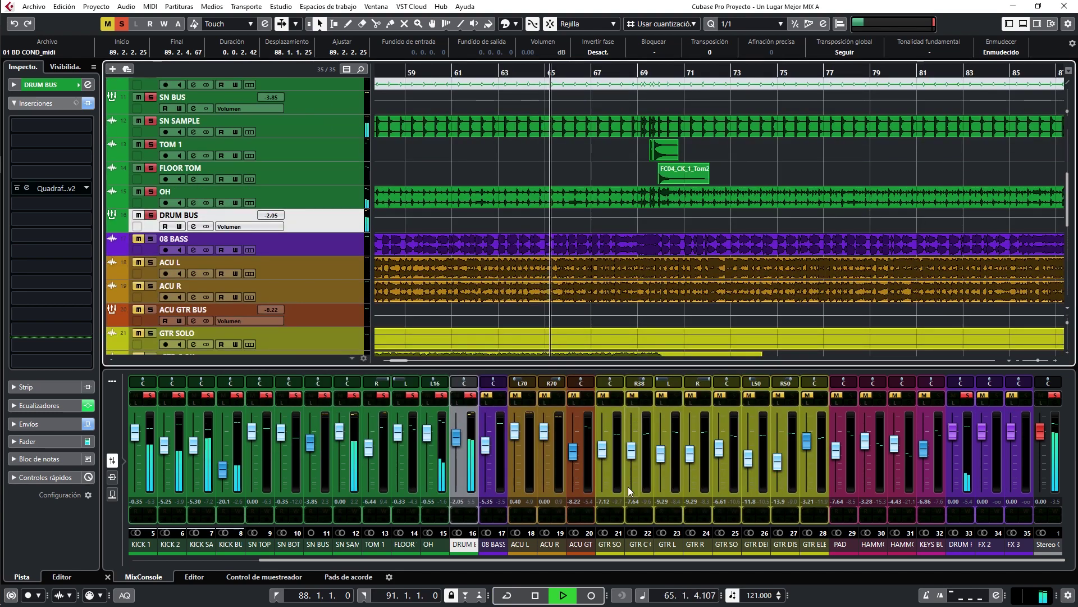
Step: Unmute and solo the VOZ and choir channels, setting VOZ to -0.03 dB and COROS BUS to -12.5 dB
drag(621, 558, 190, 493)
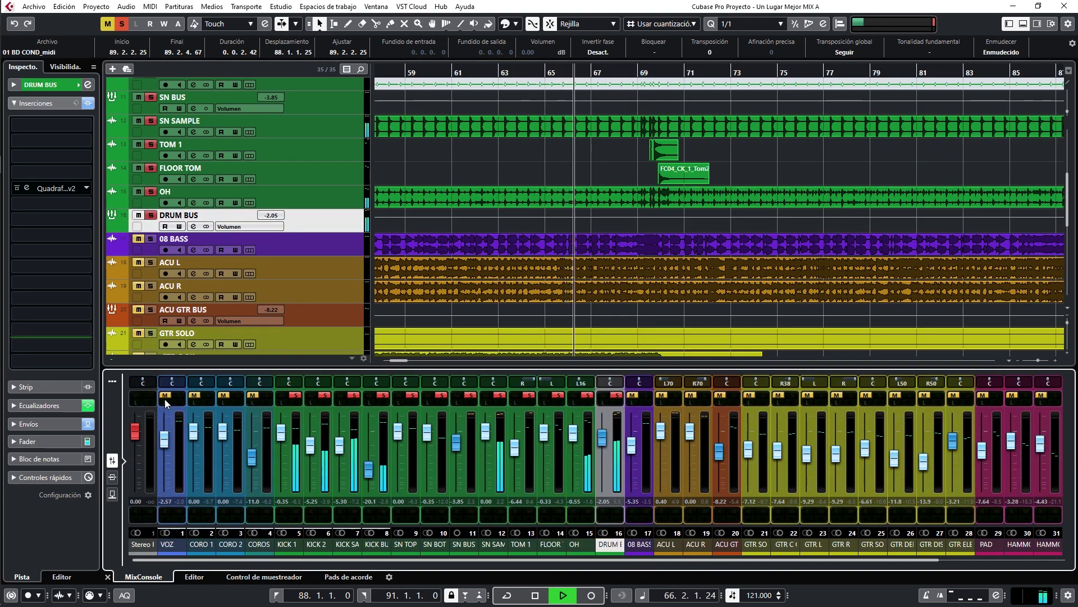
drag(167, 438, 167, 430)
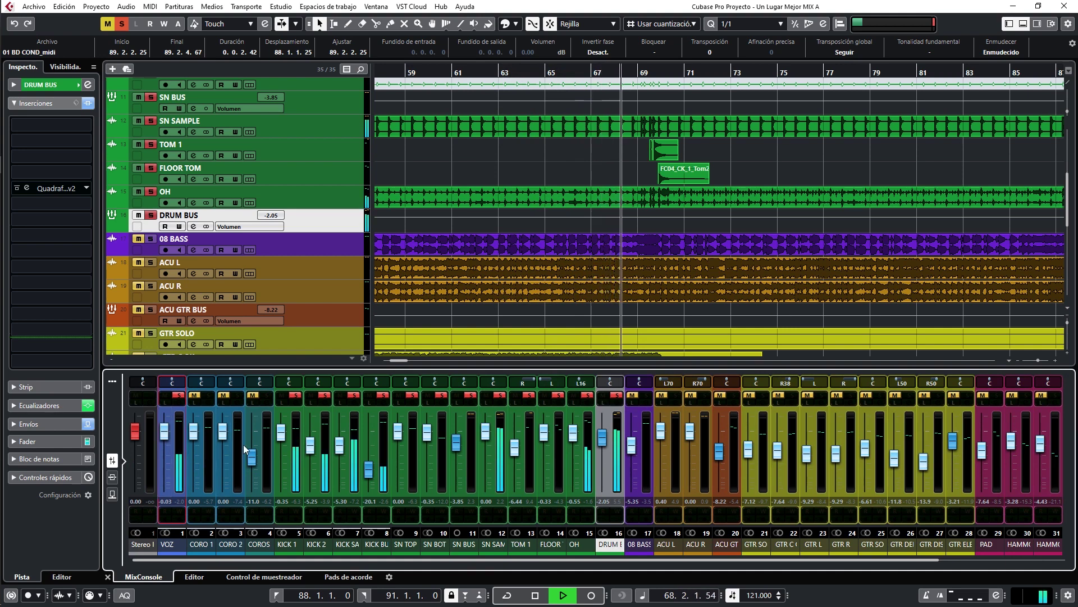
click(253, 396)
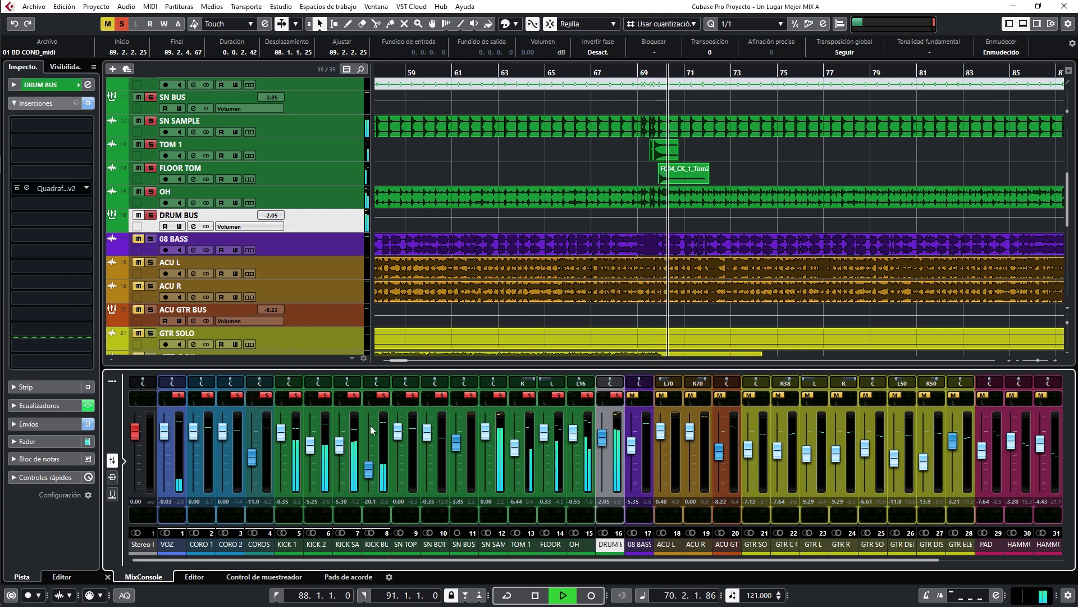
drag(252, 456, 254, 467)
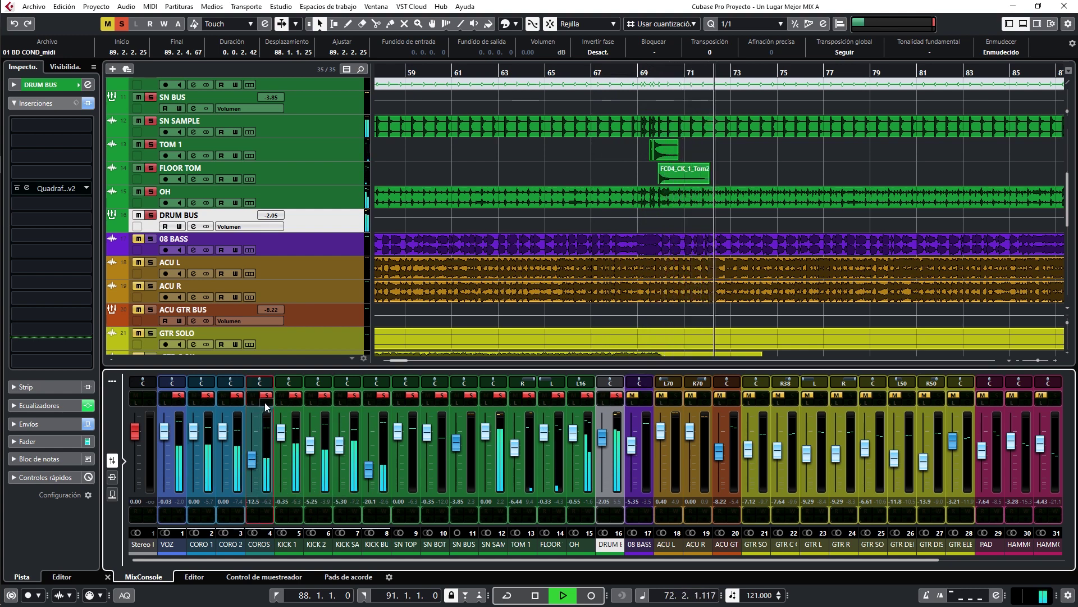
Step: Open the COROS BUS channel settings and apply a low cut at about 277 Hz plus a high cut
click(265, 403)
drag(351, 399, 363, 292)
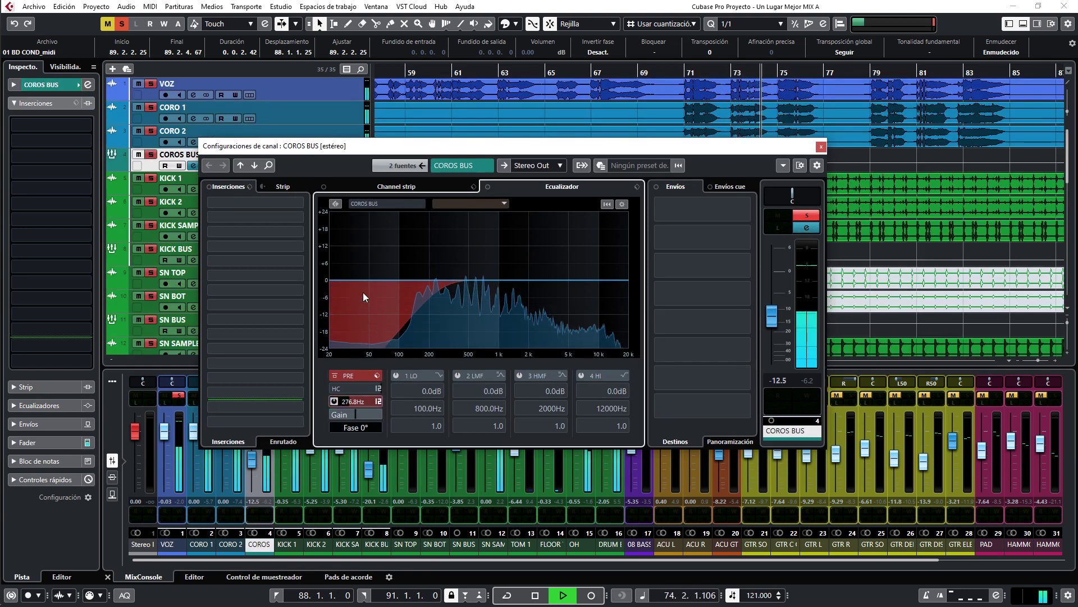
drag(373, 389, 359, 460)
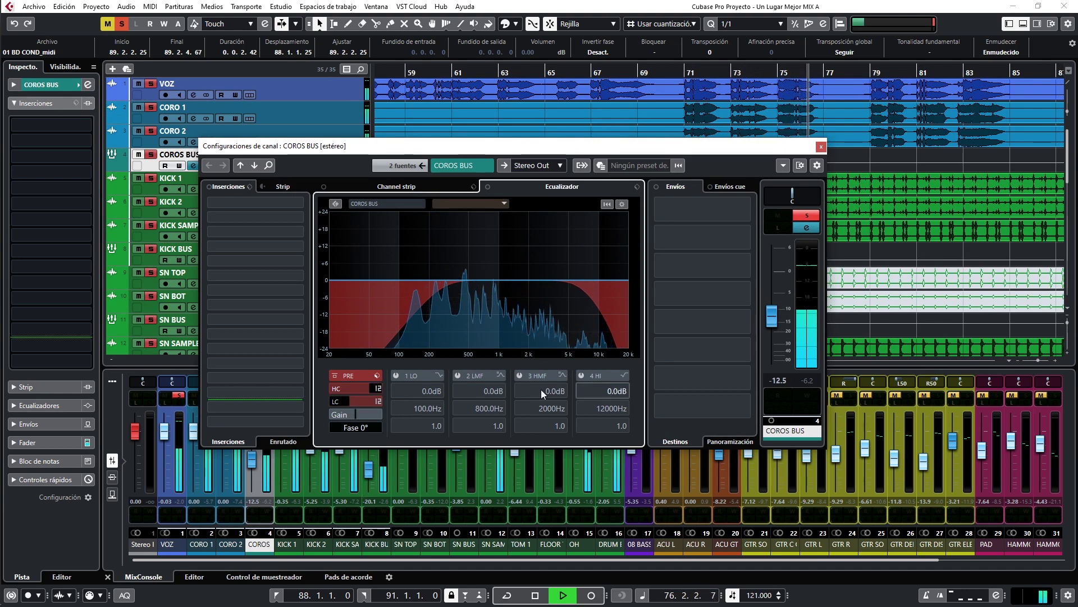
Step: Pan CORO 1 to the left and CORO 2 to the right, and close the COROS BUS channel settings
drag(290, 146, 450, 102)
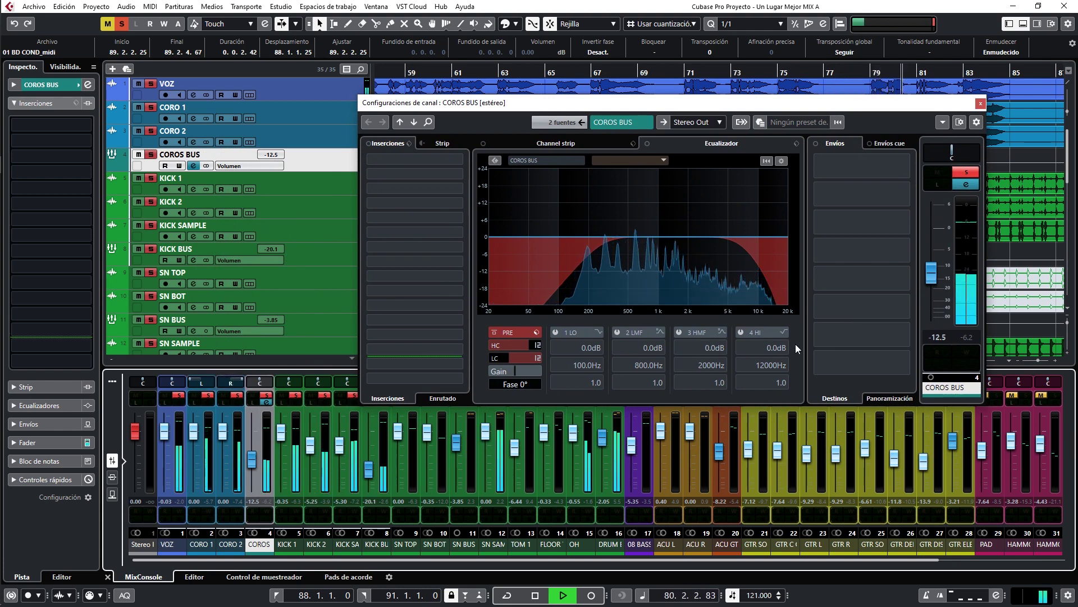
click(980, 103)
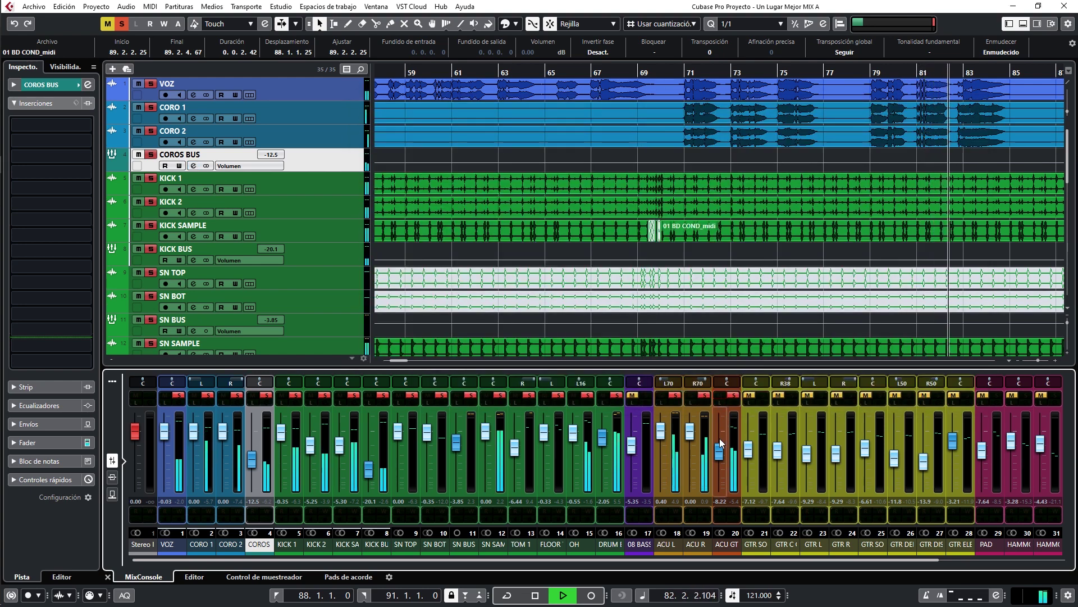
Step: Bring in the acoustic guitar channels by soloing them and set the ACU GTR BUS level to -8.44 dB
drag(721, 457, 723, 459)
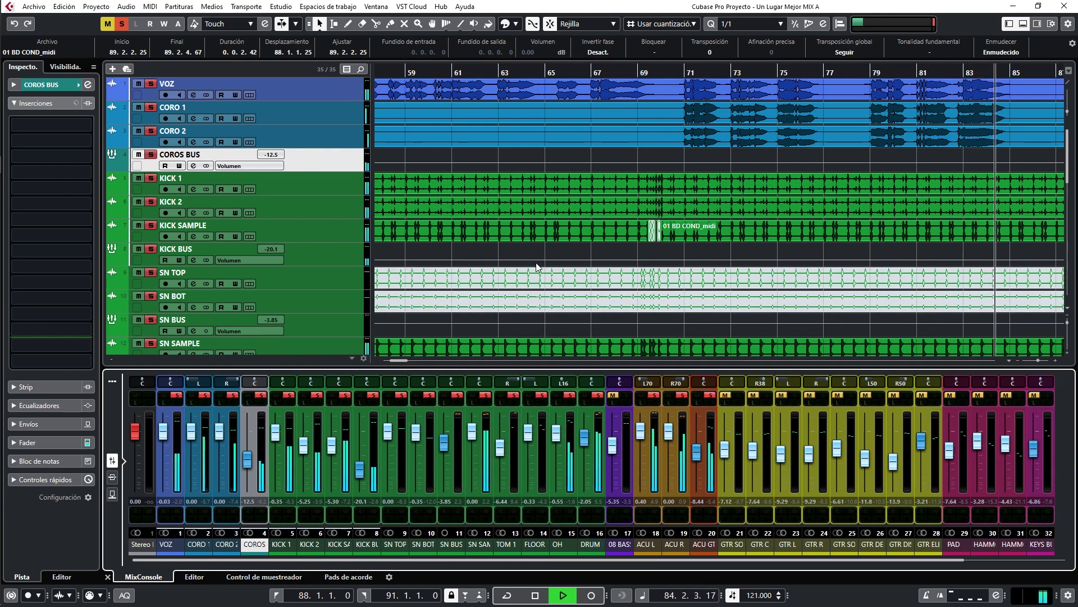
Step: Lower the DRUM BUS level to -2.75 dB and the 08 BASS level to -9.00 dB
scroll(297, 270, down, 8)
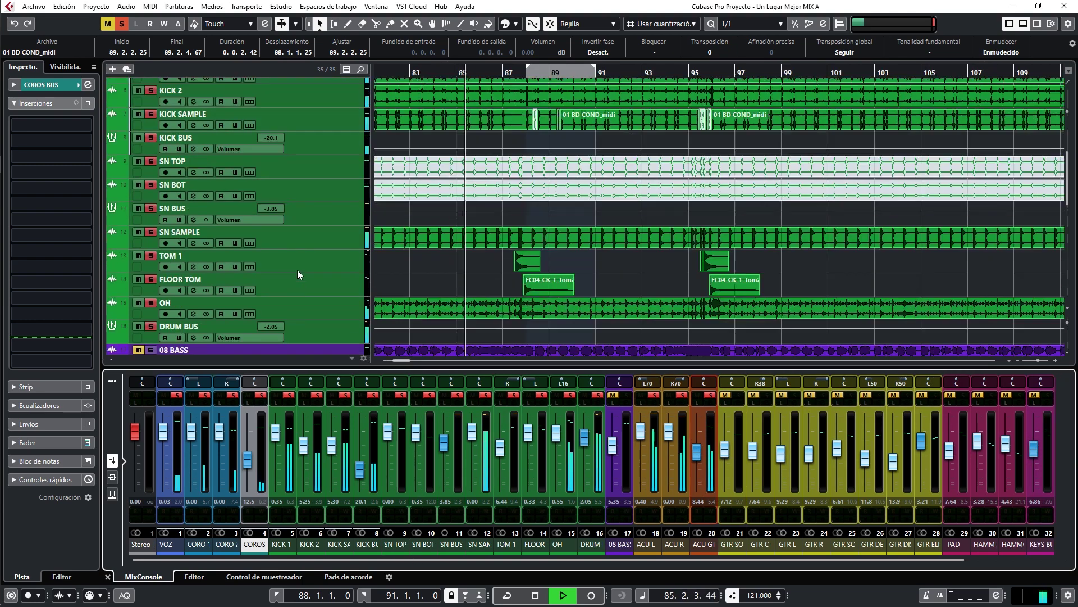
click(315, 225)
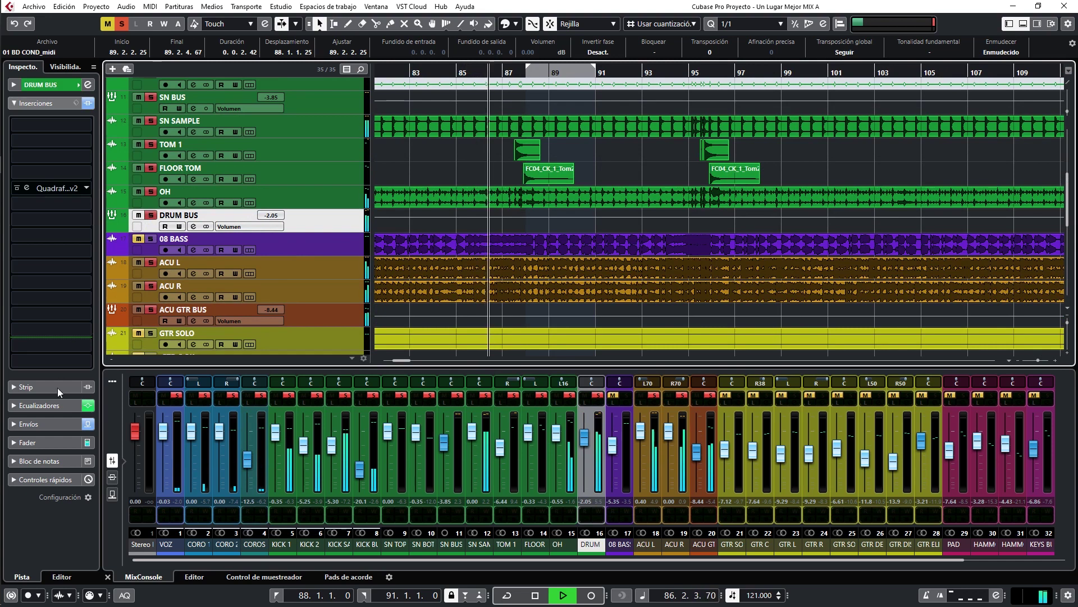
click(50, 440)
drag(37, 277, 37, 280)
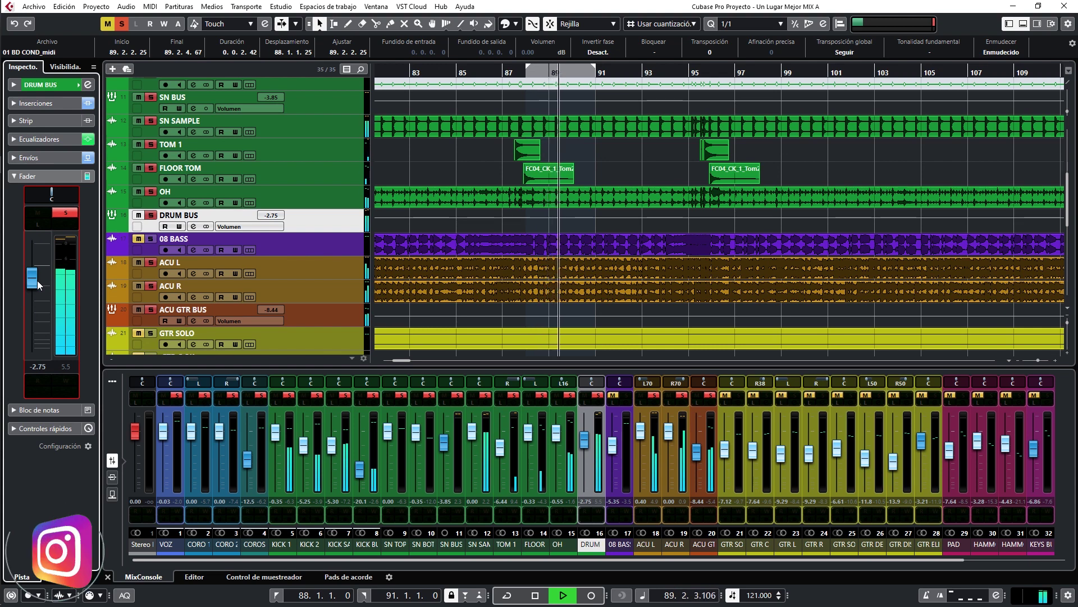
drag(613, 446, 616, 457)
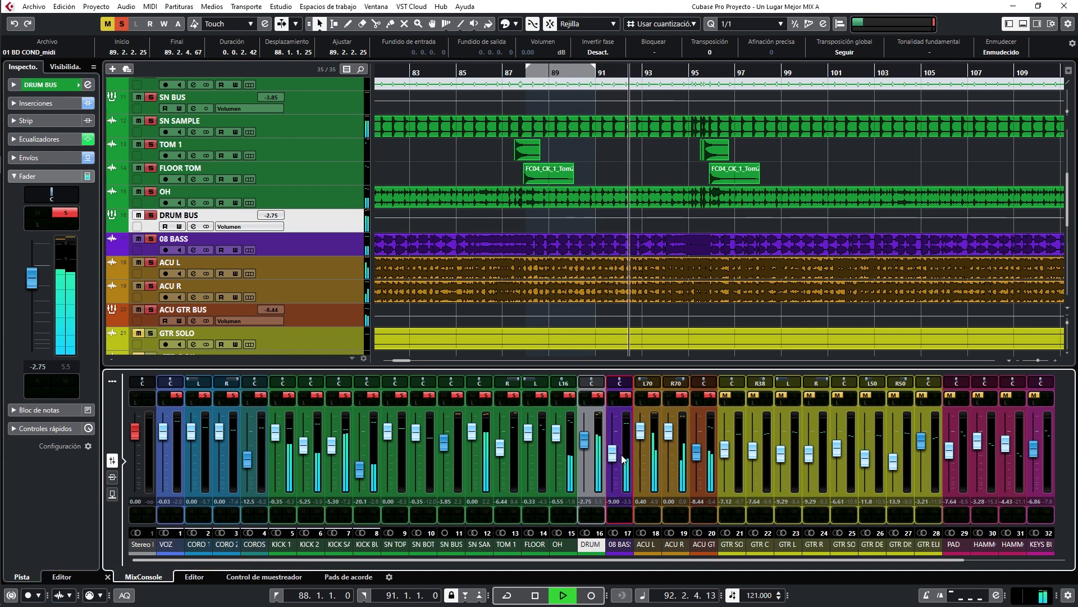
Step: Pull the GTR ELEC BUS level fully down and clear the solo state on all channels
drag(583, 558, 896, 558)
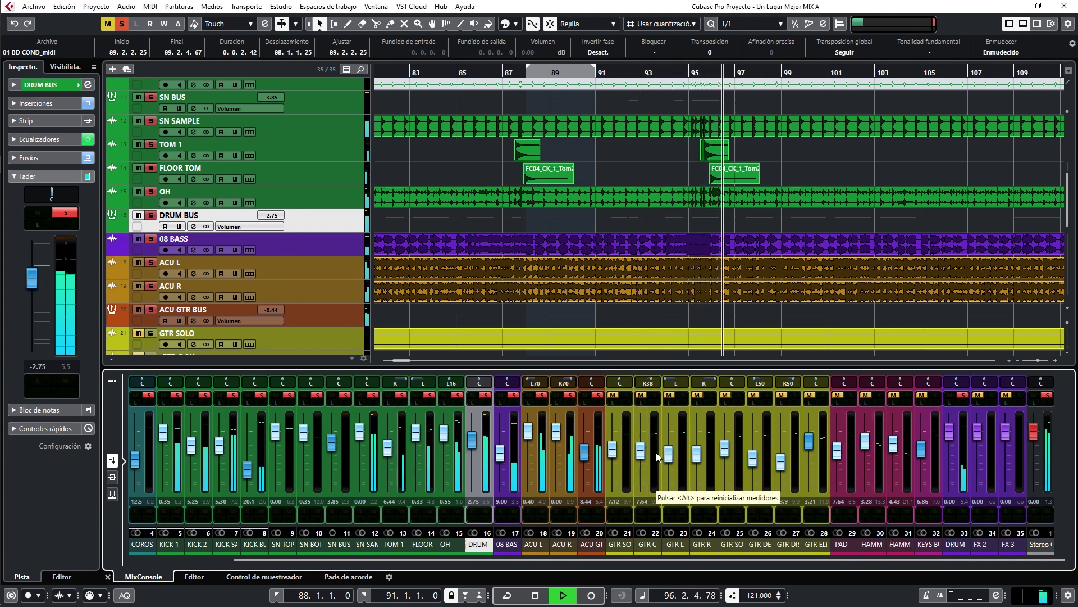
drag(809, 440, 809, 486)
click(121, 24)
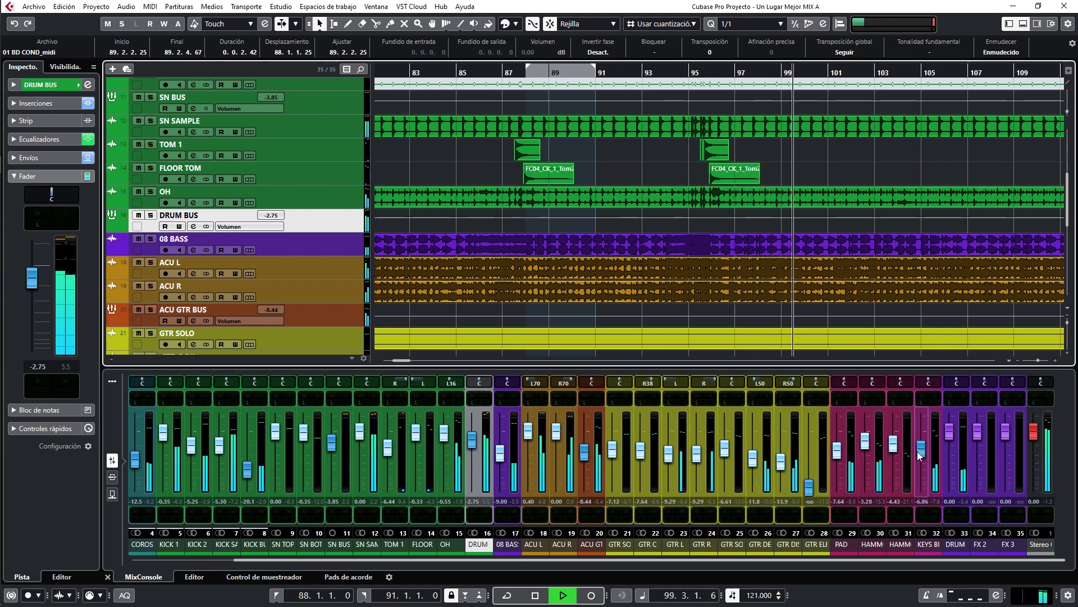
Step: Set HAMMOND 1 to -1.76 dB and PAD to -4.97 dB, and apply a low cut at 178.6 Hz to PAD
mouse_move(864, 447)
mouse_down()
mouse_move(840, 422)
mouse_move(844, 449)
mouse_up()
click(841, 453)
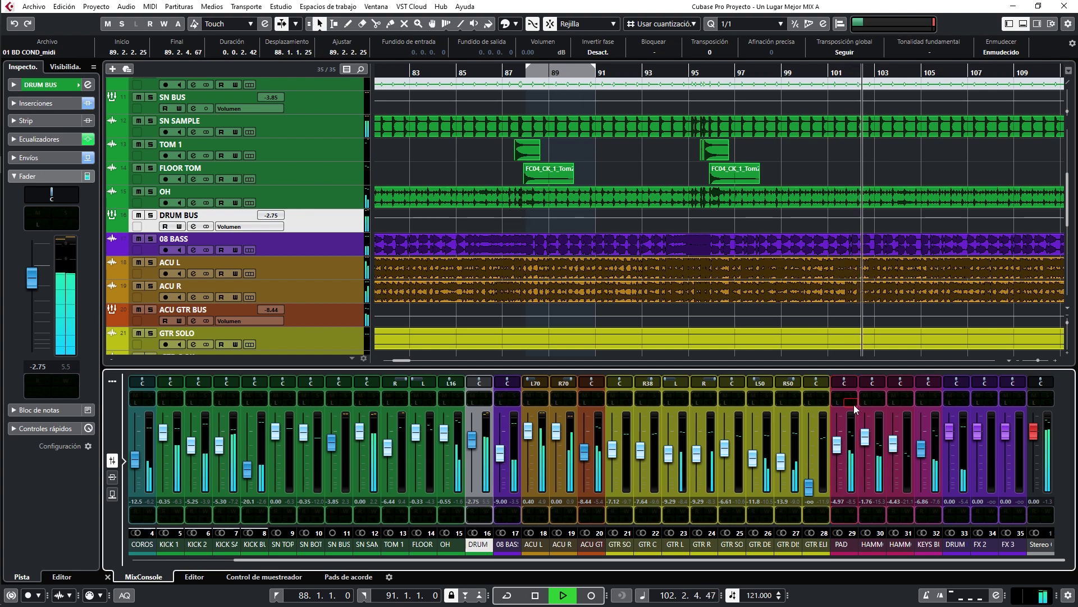
click(852, 402)
drag(510, 355, 525, 246)
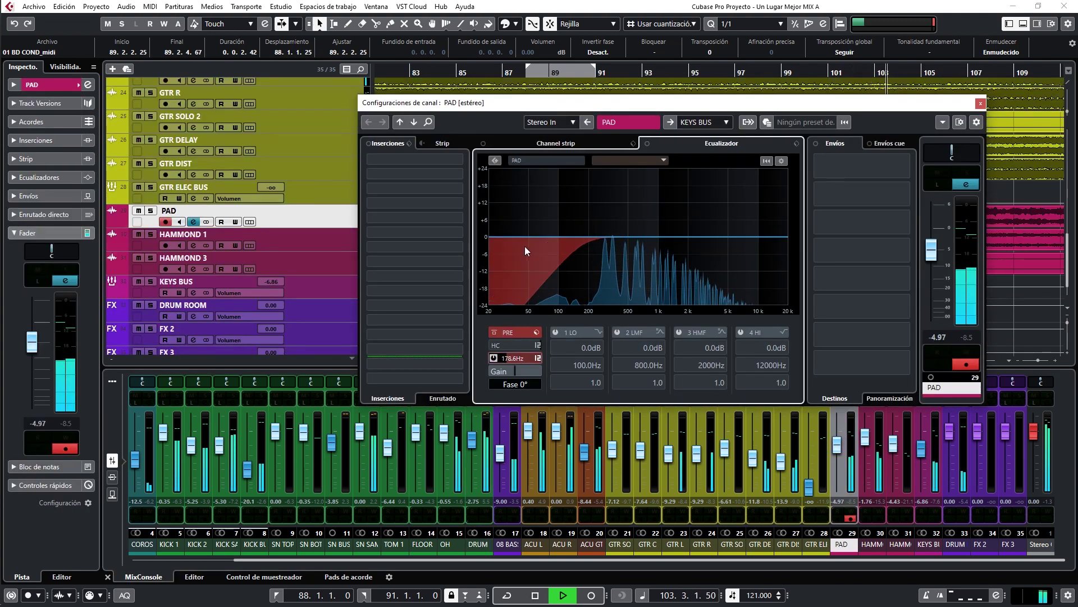
click(980, 103)
Step: Restart playback from the beginning of the song, and set GTR ELEC BUS to -3.45 dB and GTR C OK to -6.37 dB
key(g)
key(g)
key(g)
key(g)
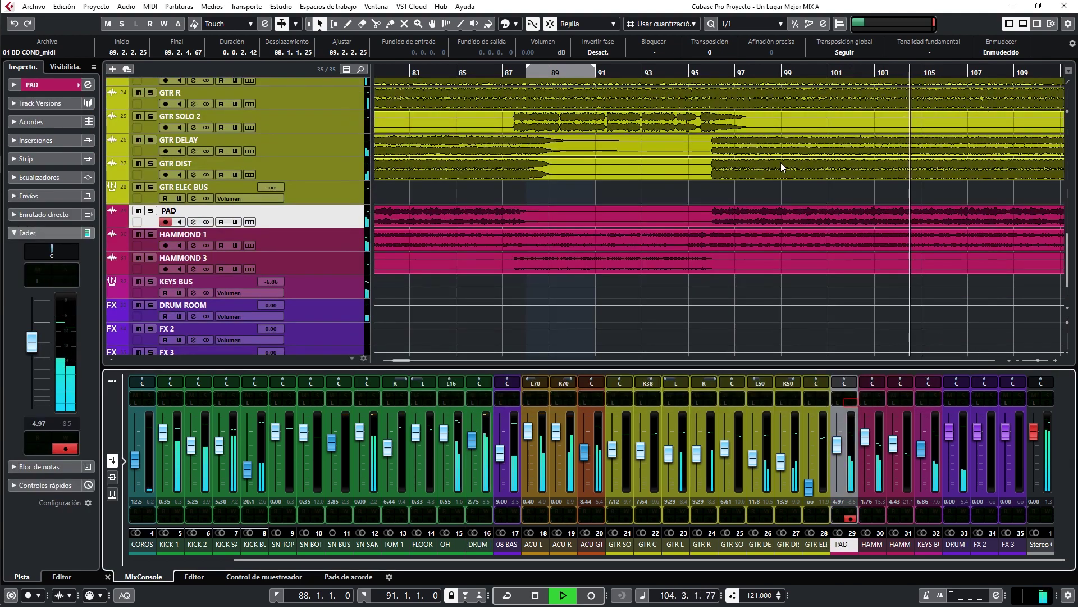
key(g)
key(g)
key(g)
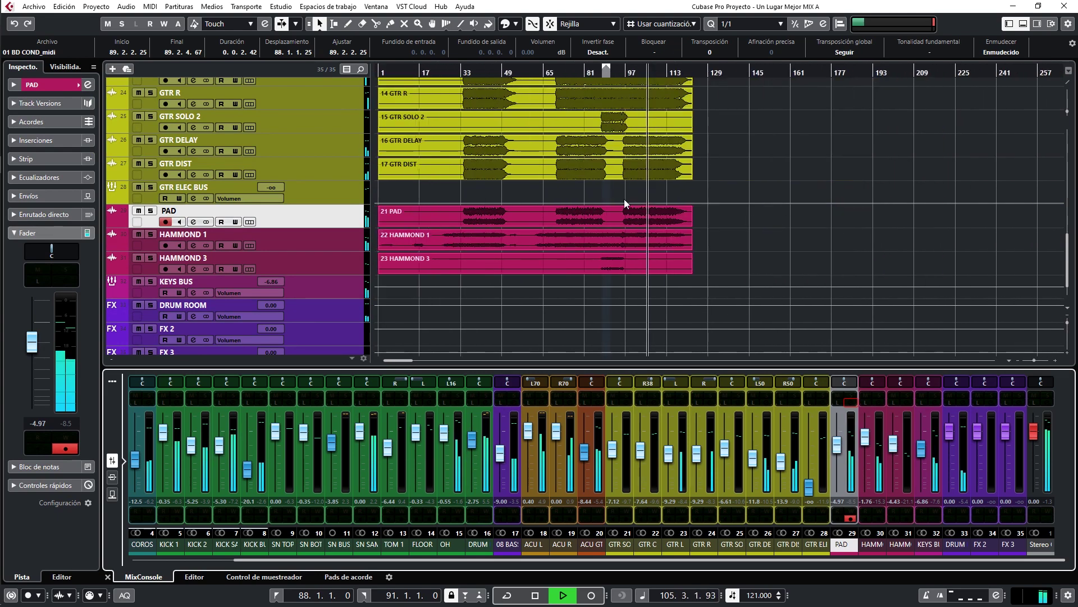
scroll(625, 187, up, 4)
scroll(577, 206, up, 2)
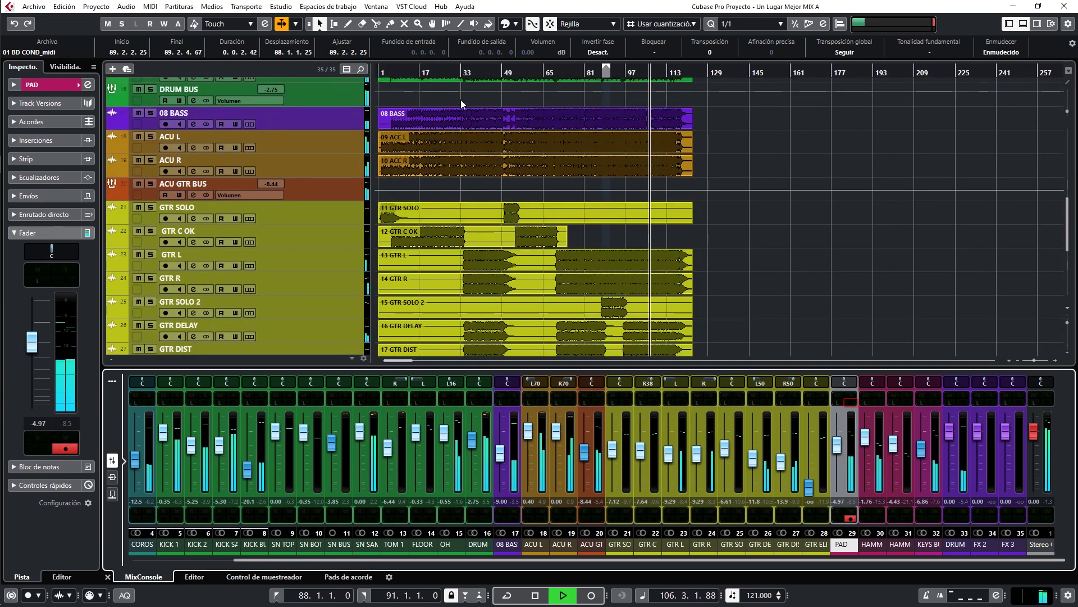
drag(385, 73, 831, 410)
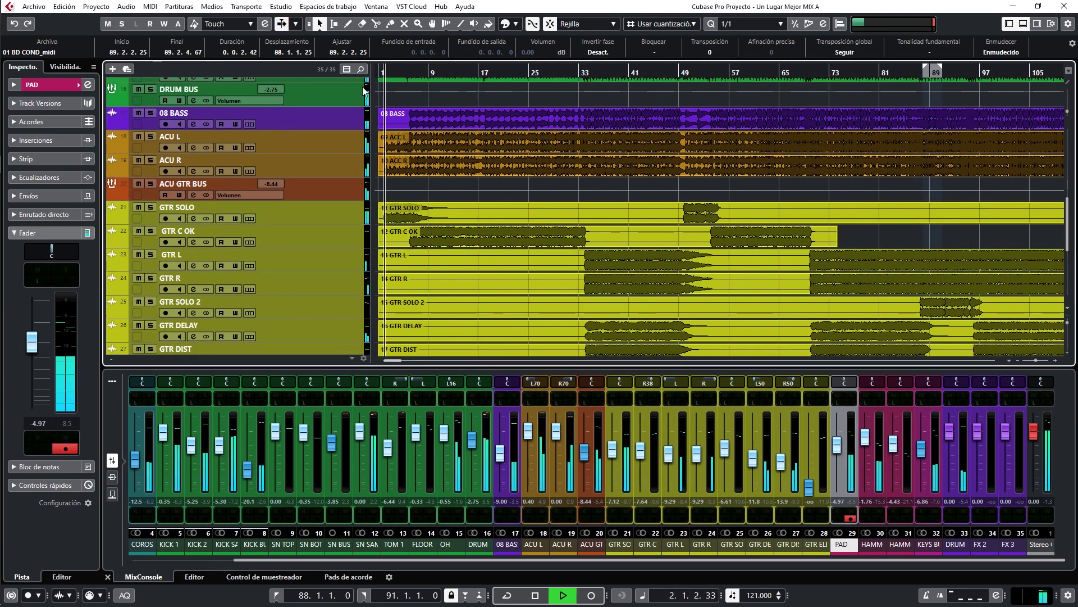
drag(809, 485, 808, 440)
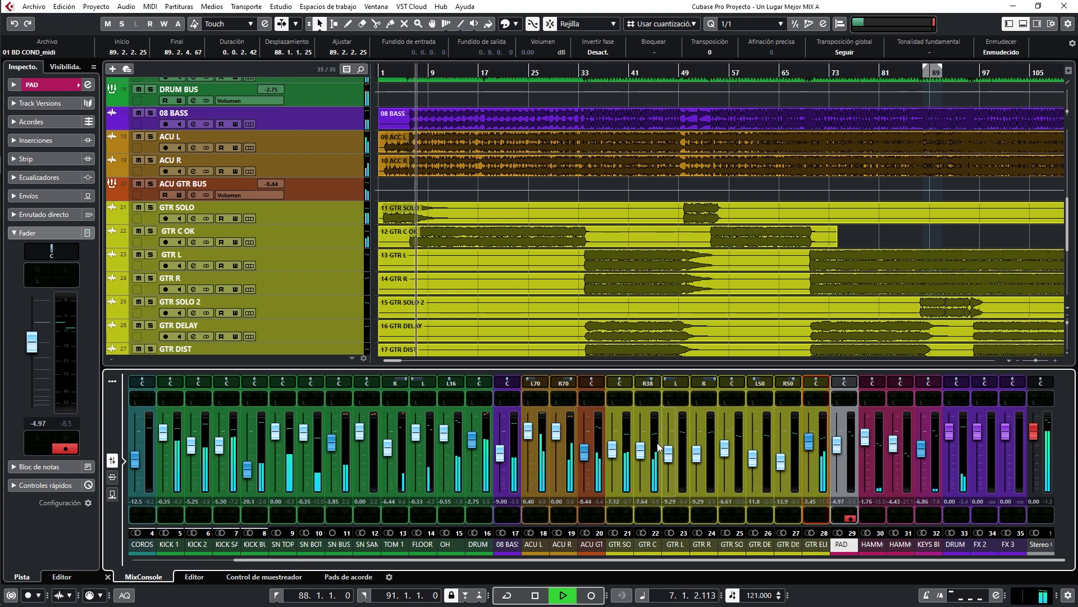
drag(645, 456, 646, 453)
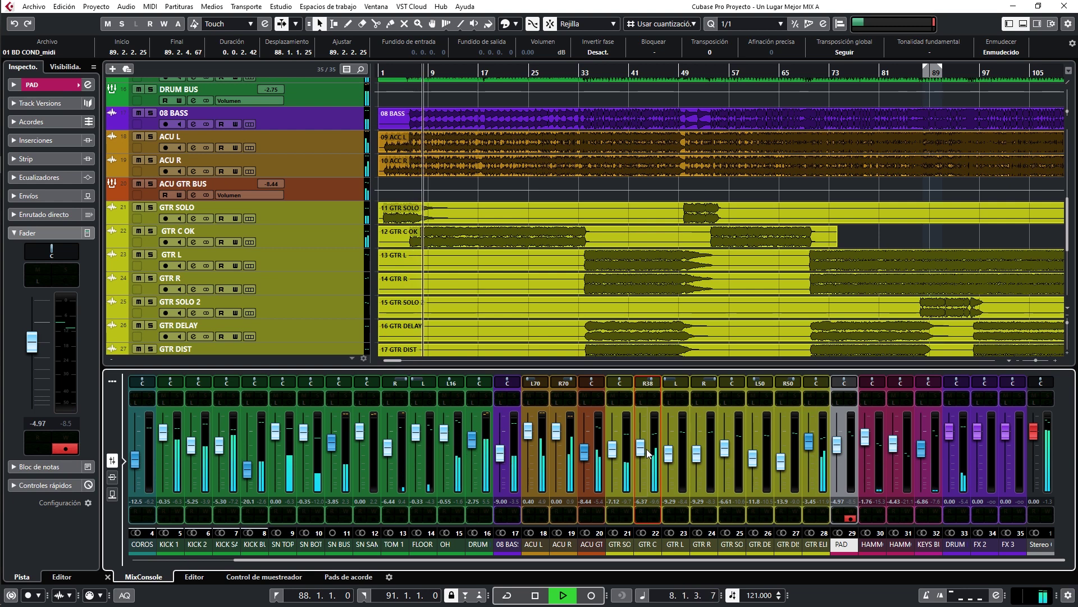
Step: Equalize GTR ELEC BUS with a -2.2 dB dip at 566.5 Hz and a 3.0 dB boost at 1640 Hz
click(823, 403)
drag(696, 230, 634, 243)
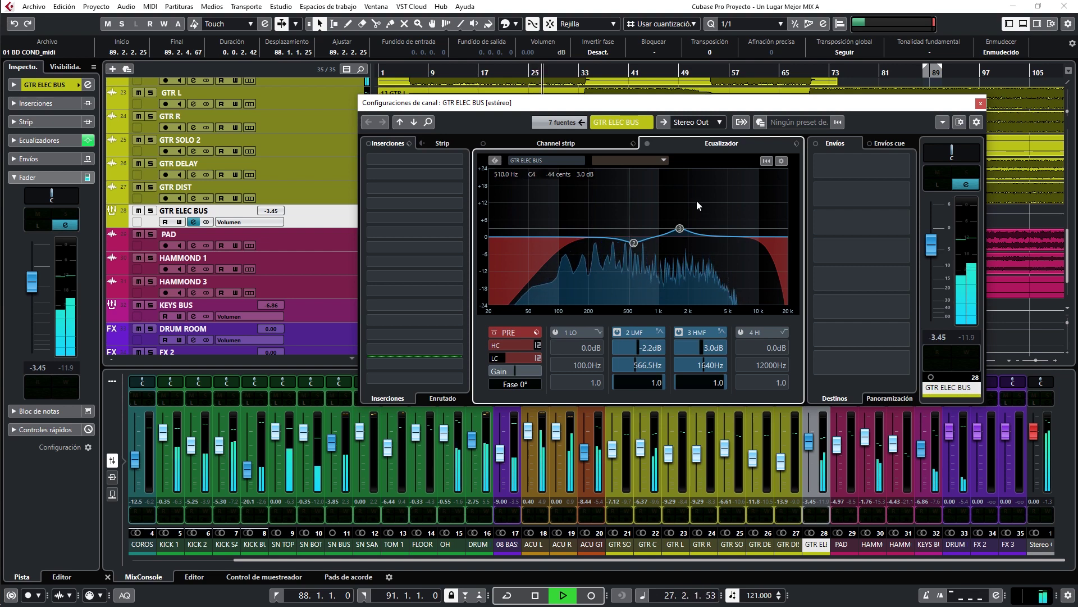
key(Escape)
Step: Raise the HAMMOND 1 level to 0.56 dB
drag(872, 441, 870, 433)
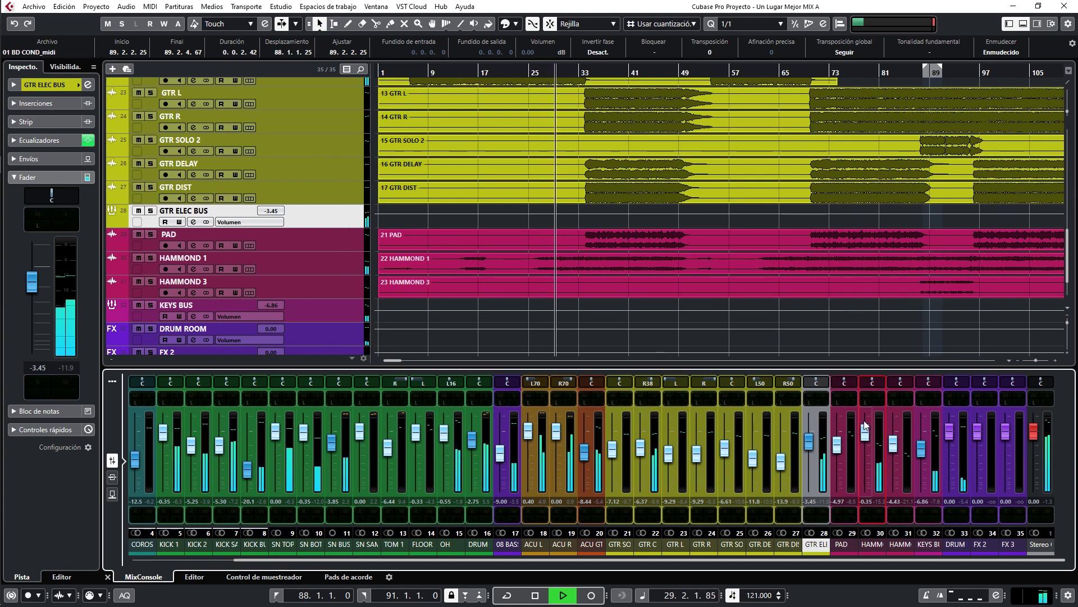
ctrl+click(865, 430)
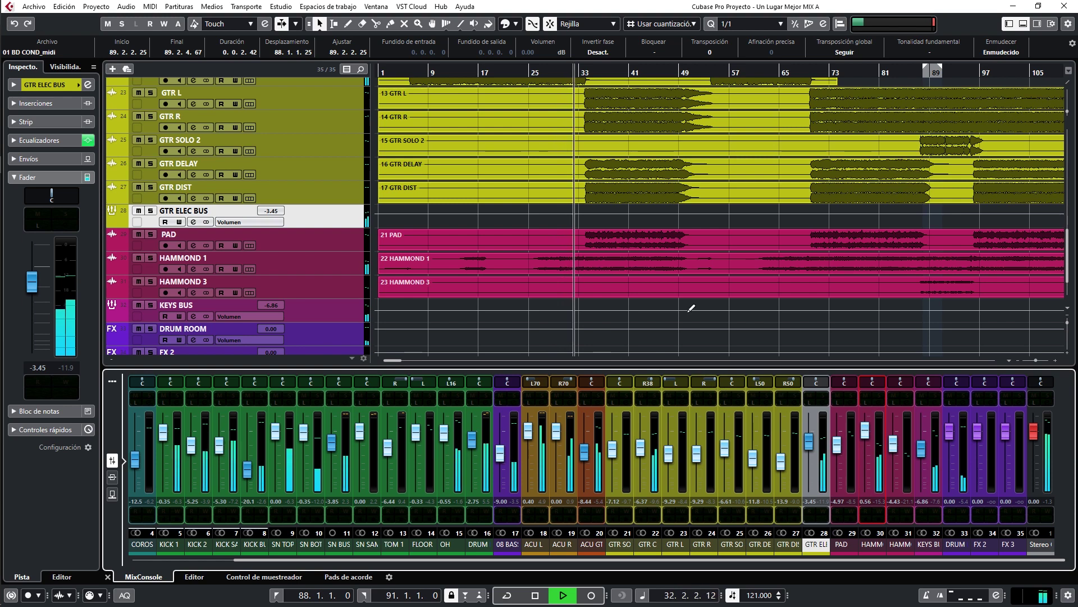
Step: Set GTR DELAY to -8.72 dB panned hard left, GTR DIST to -9.58 dB panned hard right, GTR L to -6.86 dB and GTR R to -6.61 dB
key(g)
key(g)
key(g)
click(603, 291)
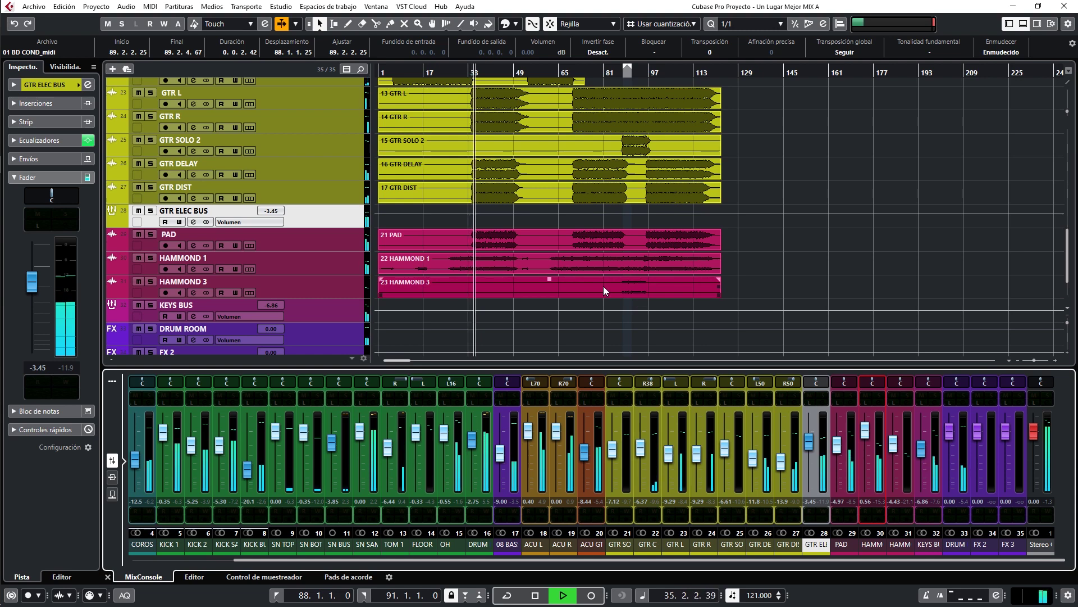
drag(753, 462, 780, 455)
drag(788, 383, 750, 383)
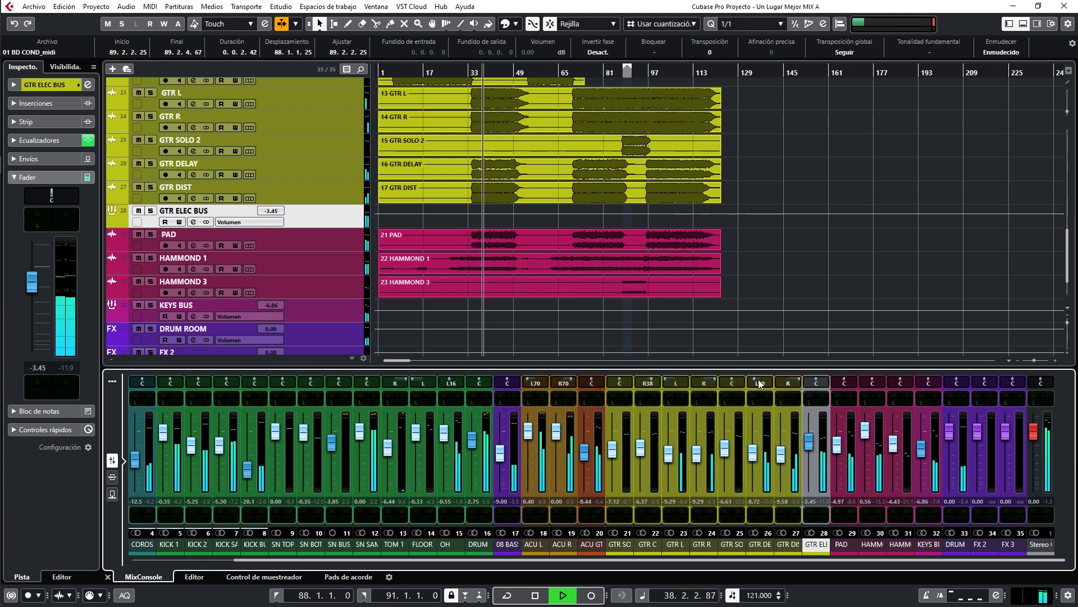
drag(703, 451, 673, 450)
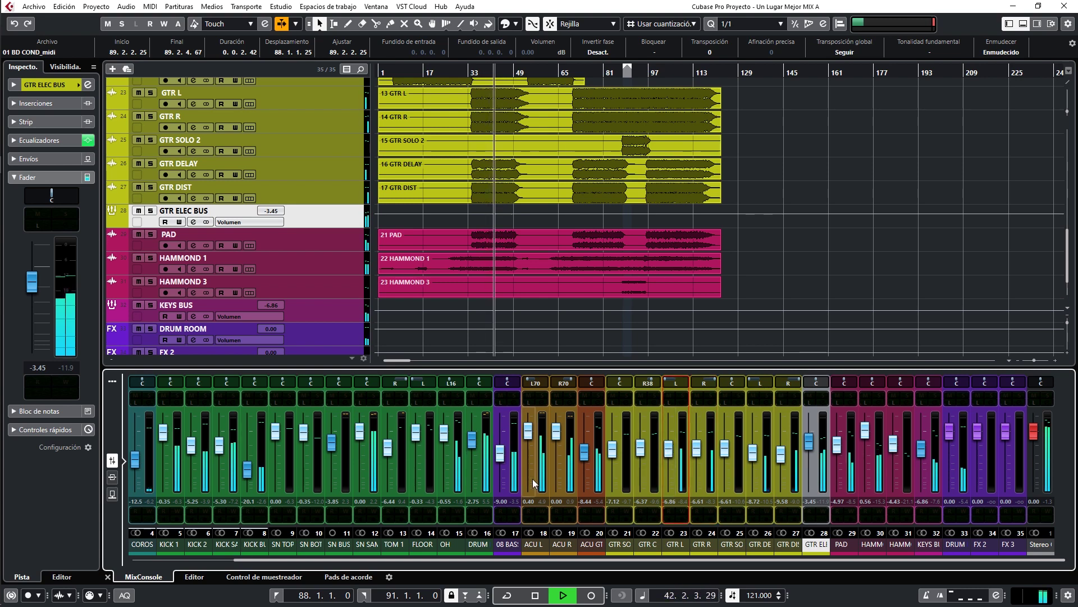
Step: Set DRUM BUS to -4.70 dB and 08 BASS to -7.90 dB, and stop playback
drag(471, 441, 471, 451)
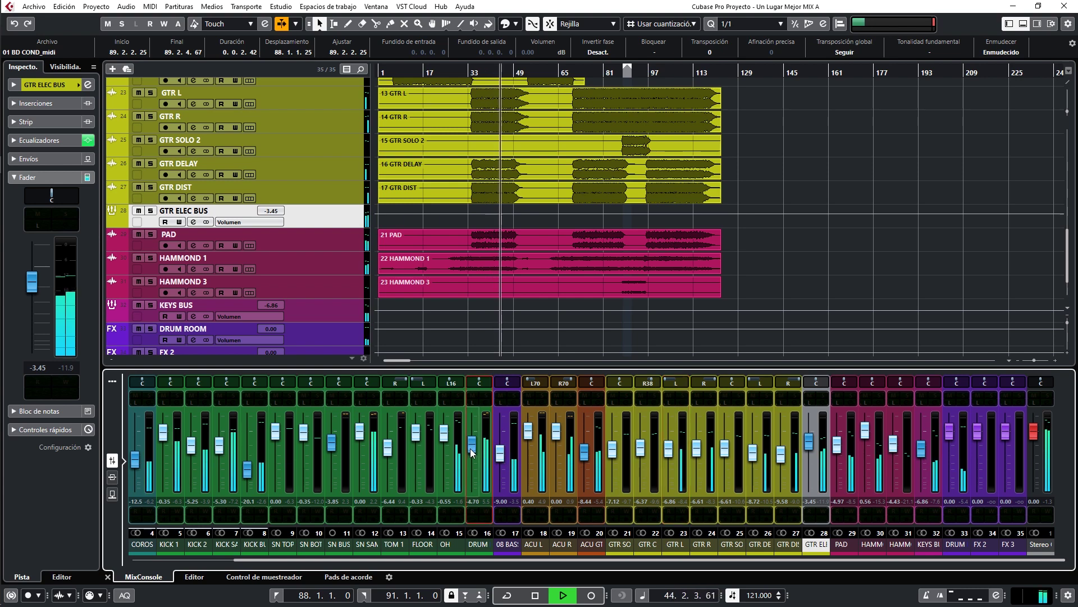
drag(500, 452, 502, 460)
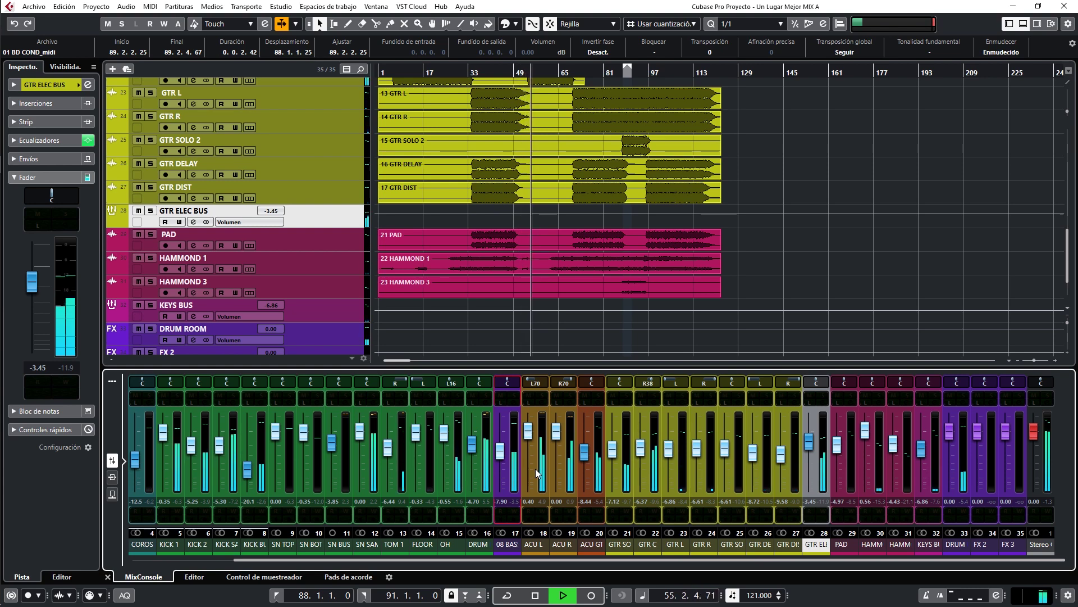
key(space)
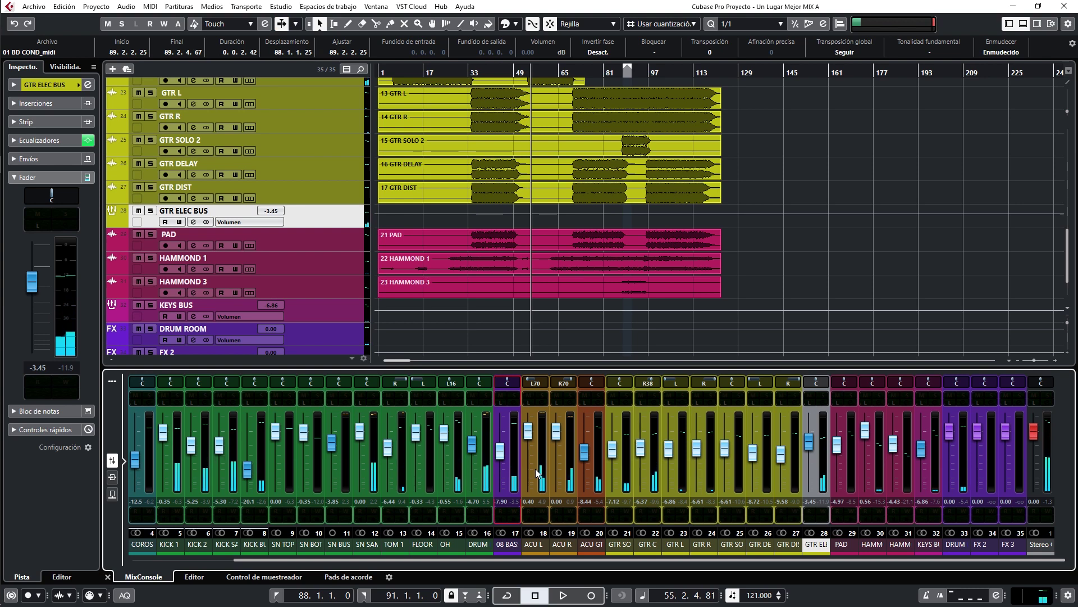